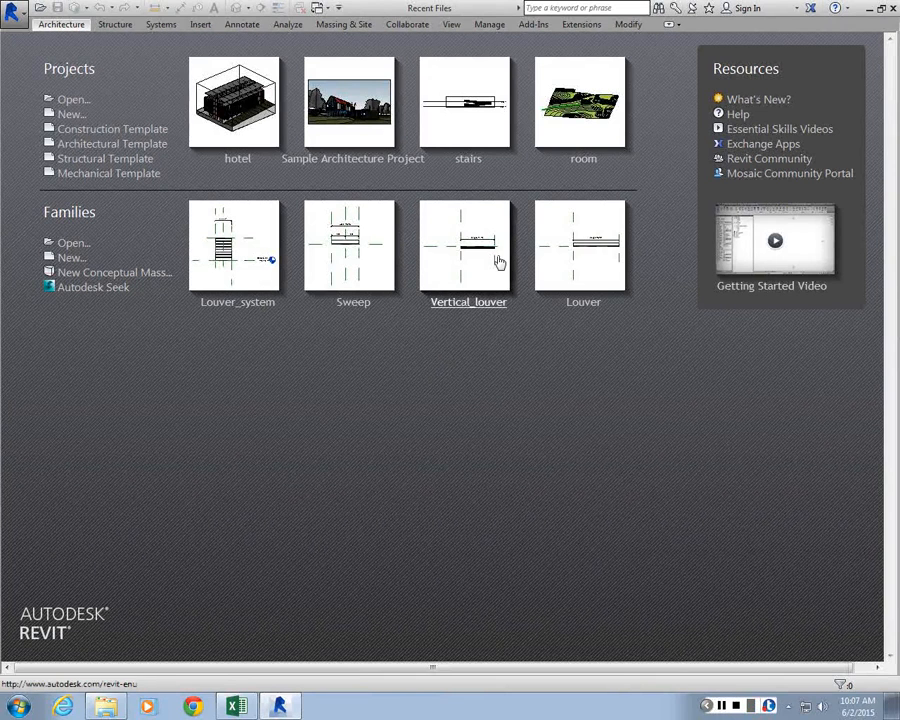
Open the recent Vertical_louver family and move its right reference plane inward until the Length is about 4' - 5"
{"action": "left_click", "coordinate": [499, 262]}
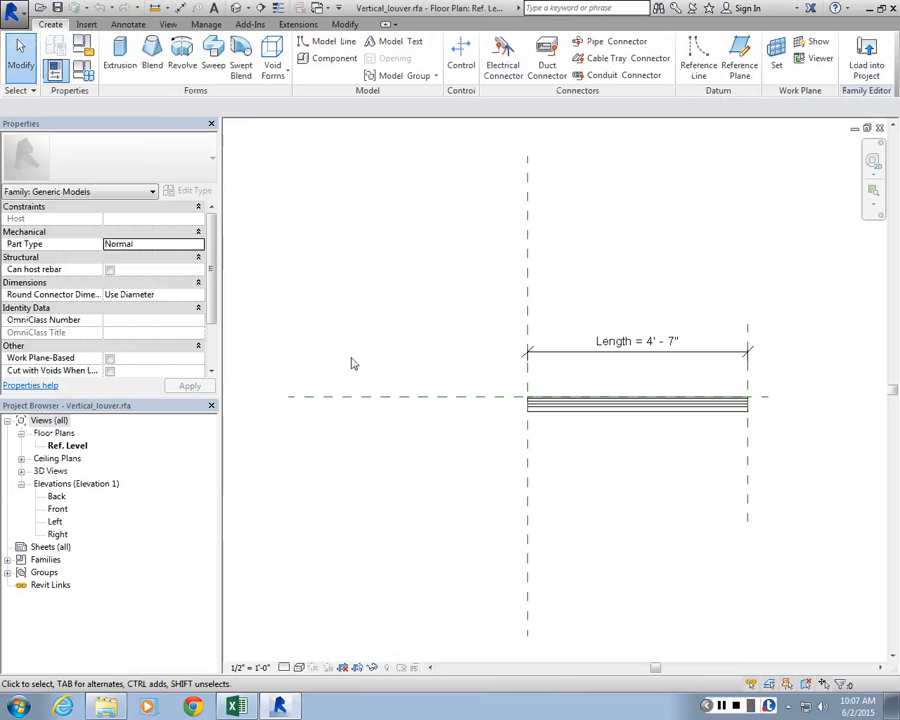
{"action": "scroll", "coordinate": [815, 376], "scroll_direction": "up", "scroll_amount": 3}
{"action": "scroll", "coordinate": [700, 455], "scroll_direction": "down", "scroll_amount": 2}
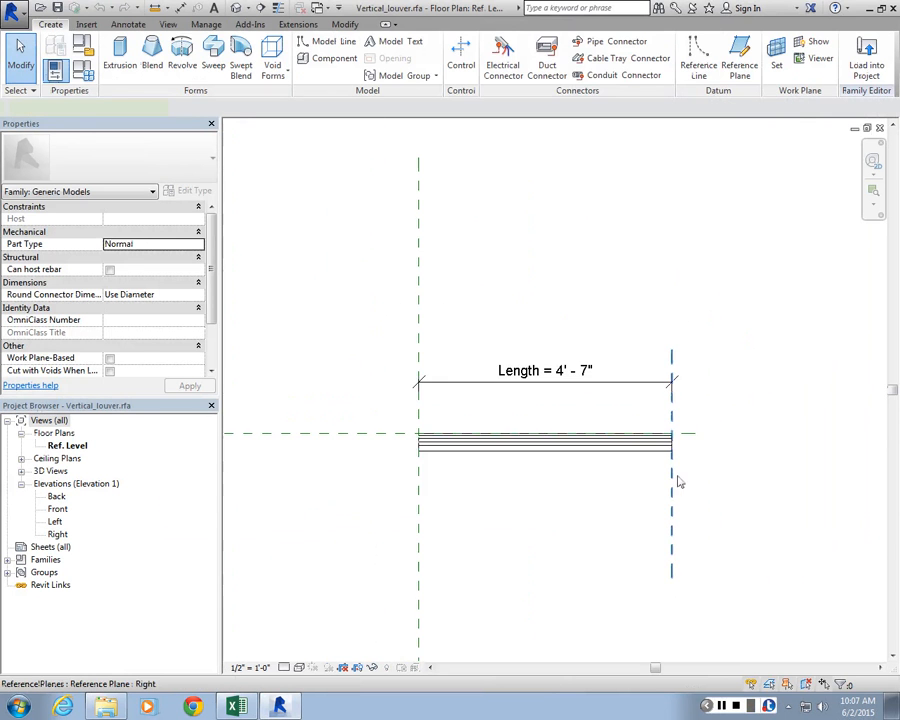
{"action": "mouse_move", "coordinate": [670, 485]}
{"action": "left_mouse_down"}
{"action": "mouse_move", "coordinate": [759, 486]}
{"action": "mouse_move", "coordinate": [662, 470]}
{"action": "left_mouse_up"}
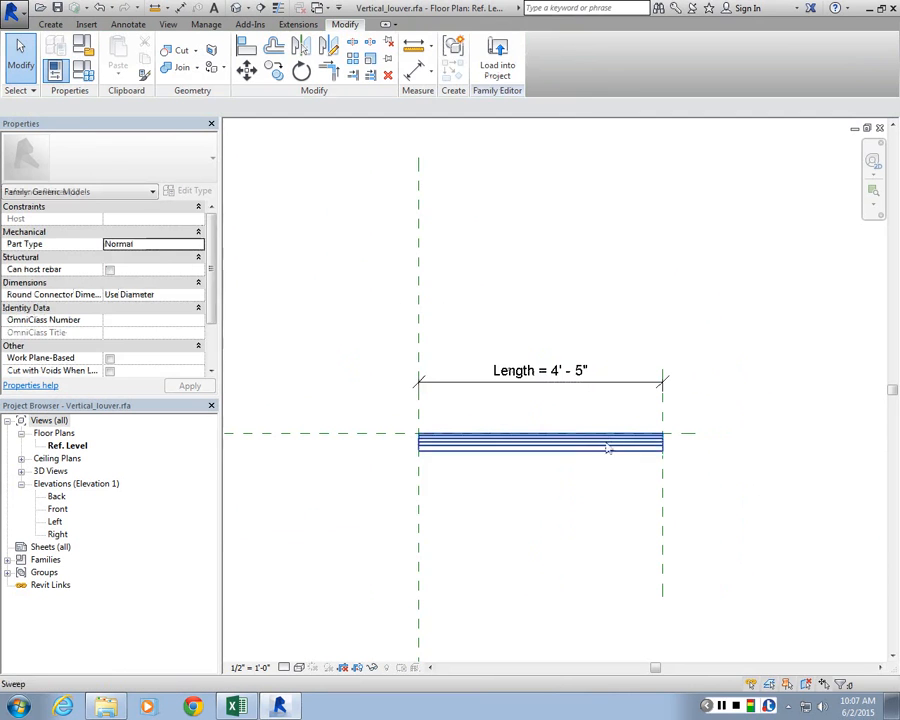
{"action": "left_click", "coordinate": [547, 434]}
{"action": "scroll", "coordinate": [589, 376], "scroll_direction": "up", "scroll_amount": 2}
{"action": "left_click", "coordinate": [325, 537]}
{"action": "scroll", "coordinate": [325, 537], "scroll_direction": "down", "scroll_amount": 1}
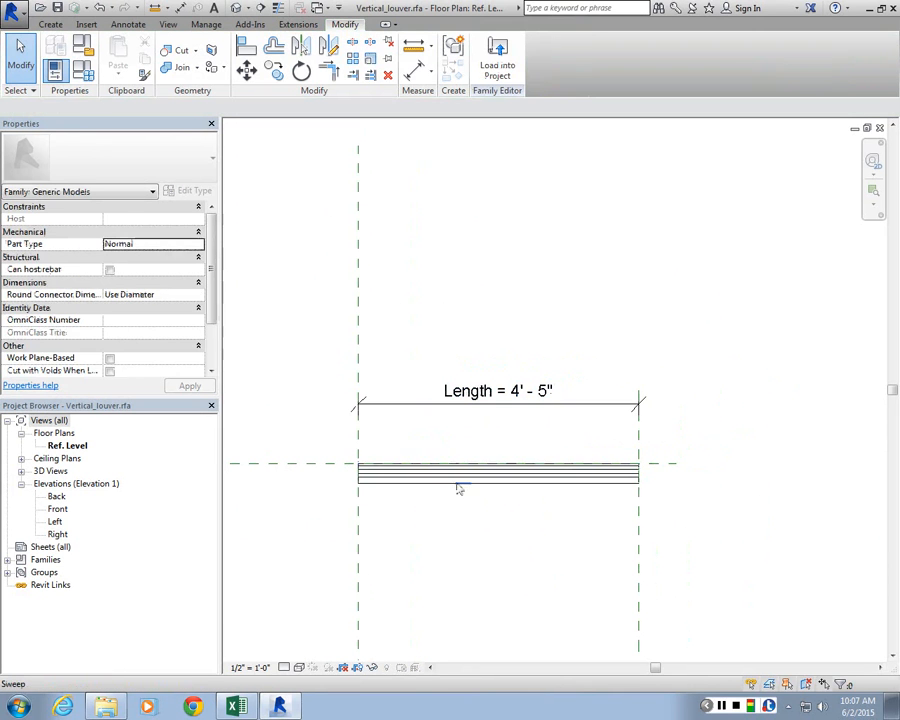
{"action": "left_click", "coordinate": [393, 487]}
{"action": "left_click", "coordinate": [482, 582]}
Open the Left elevation view and examine the sweep's profile at the reference plane intersection
{"action": "left_click", "coordinate": [54, 521]}
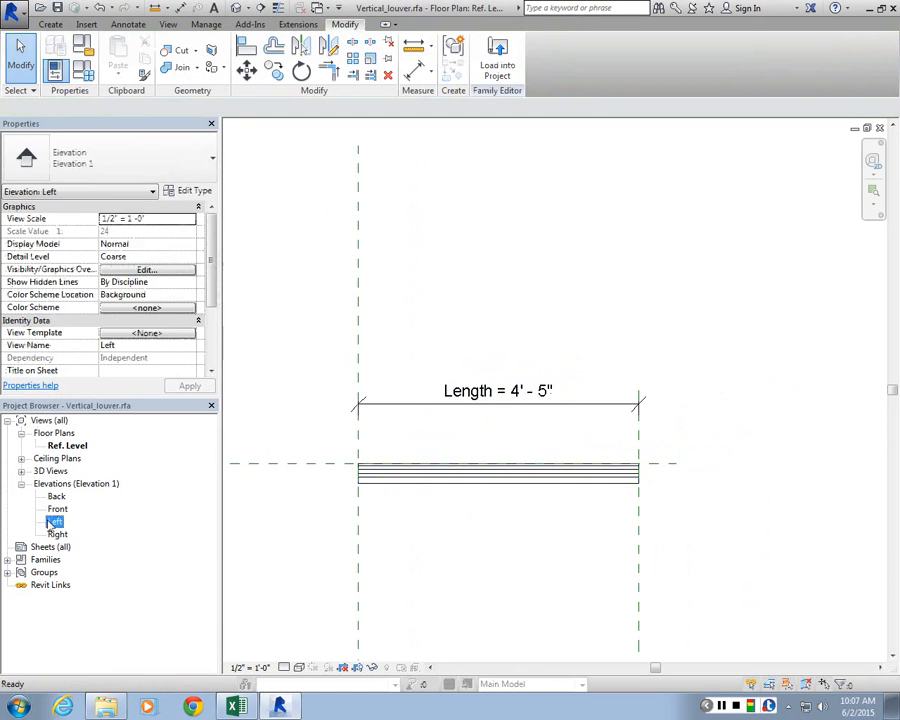
{"action": "double_click", "coordinate": [54, 521]}
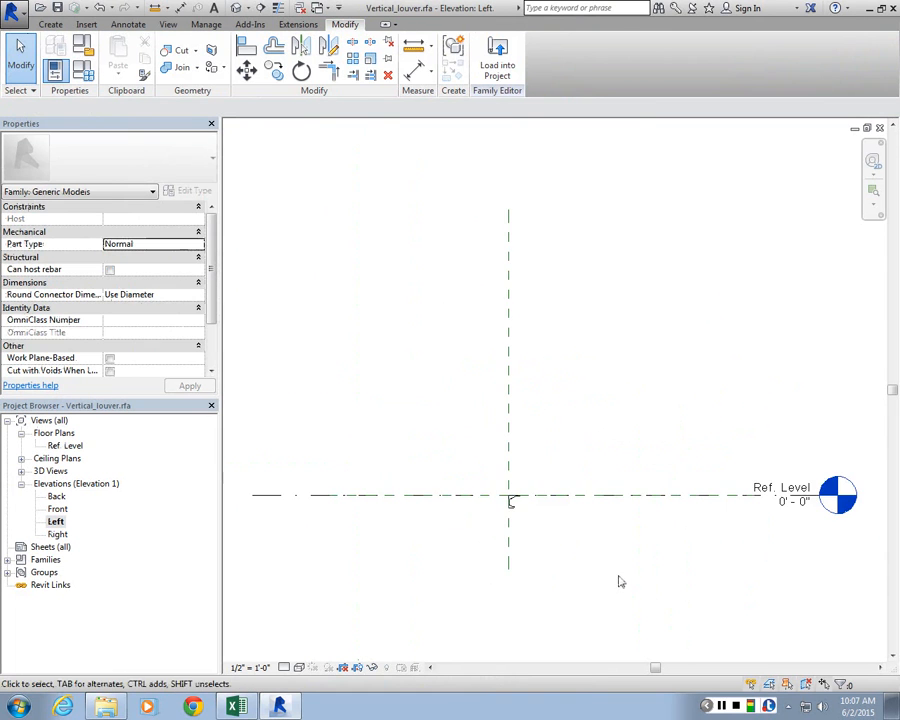
{"action": "scroll", "coordinate": [581, 603], "scroll_direction": "up", "scroll_amount": 1}
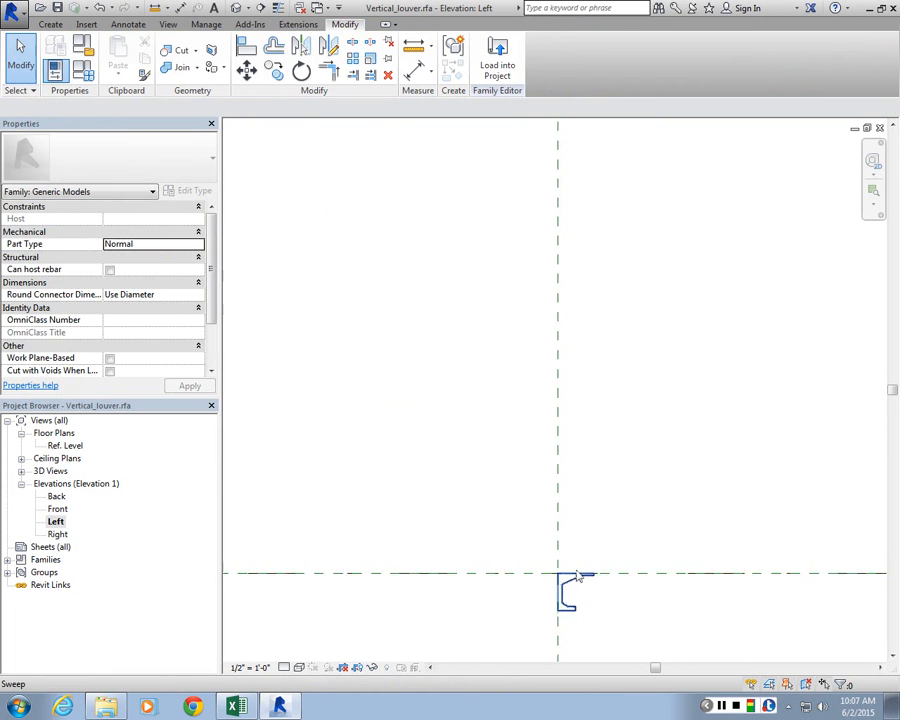
{"action": "left_click", "coordinate": [574, 580]}
{"action": "left_click", "coordinate": [596, 533]}
{"action": "scroll", "coordinate": [617, 518], "scroll_direction": "down", "scroll_amount": 2}
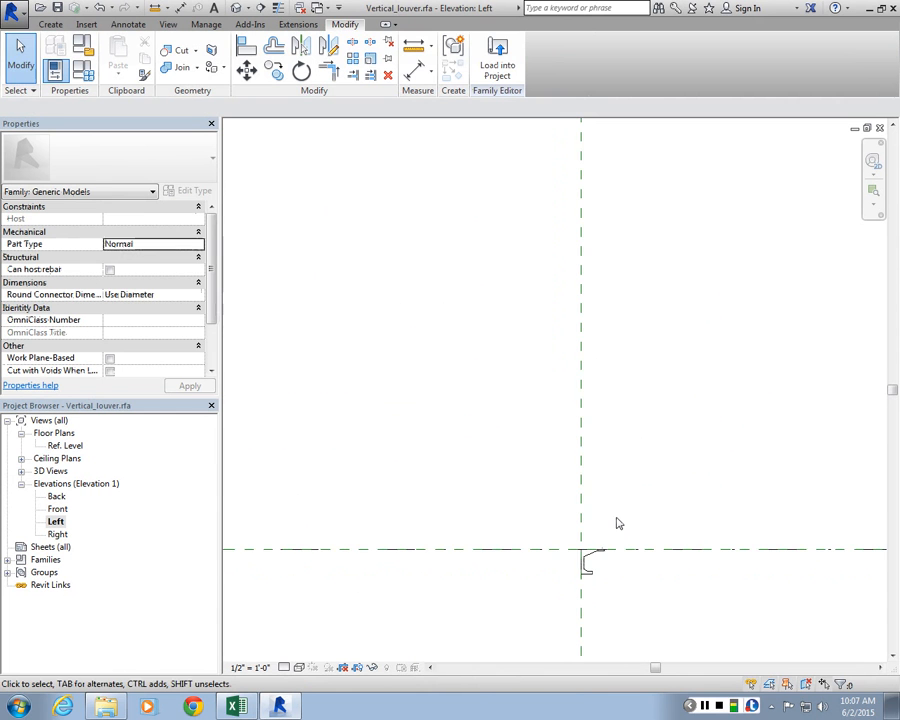
{"action": "key", "text": "a"}
{"action": "key", "text": "l"}
{"action": "scroll", "coordinate": [639, 563], "scroll_direction": "up", "scroll_amount": 2}
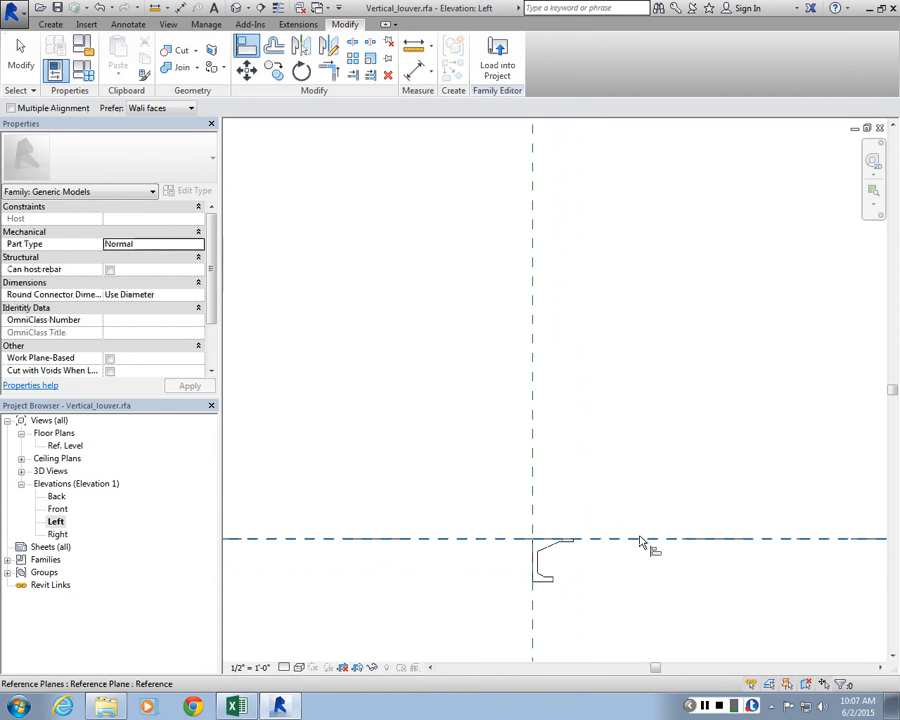
{"action": "left_click", "coordinate": [643, 540]}
{"action": "key", "text": "Escape"}
{"action": "key", "text": "Escape"}
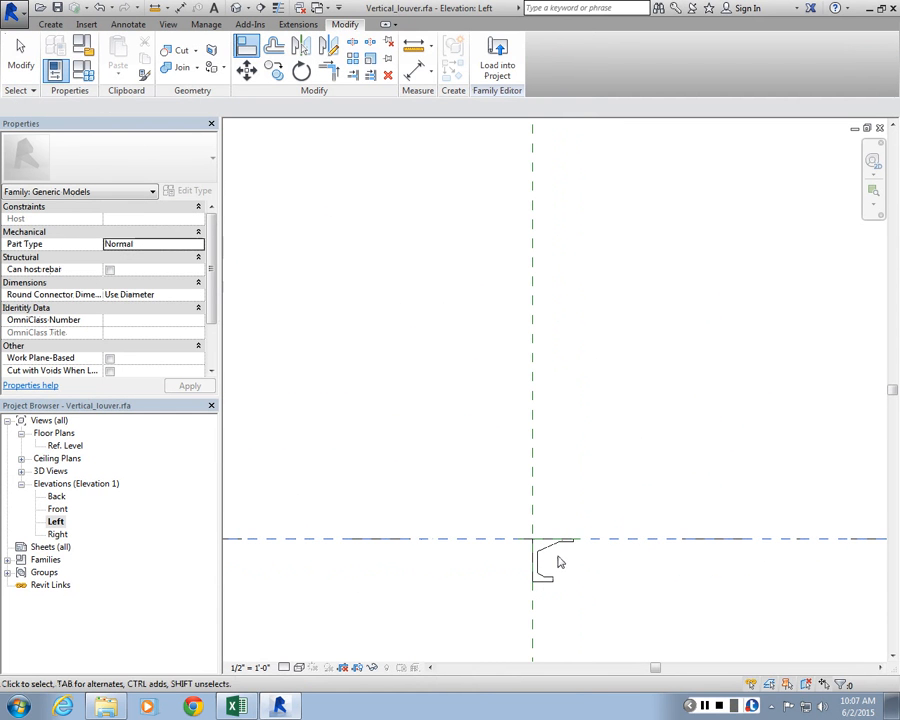
Try to move the sweep by its lower-left endpoint up to the intersection of the reference planes
{"action": "left_click", "coordinate": [553, 551]}
{"action": "key", "text": "m"}
{"action": "key", "text": "v"}
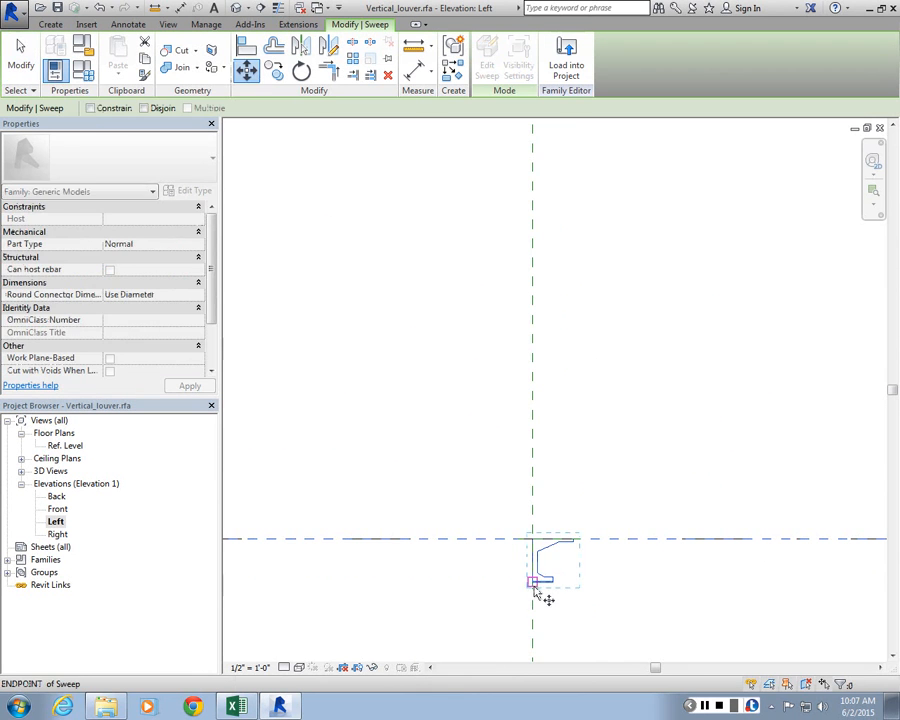
{"action": "left_click", "coordinate": [533, 583]}
{"action": "left_click", "coordinate": [533, 539]}
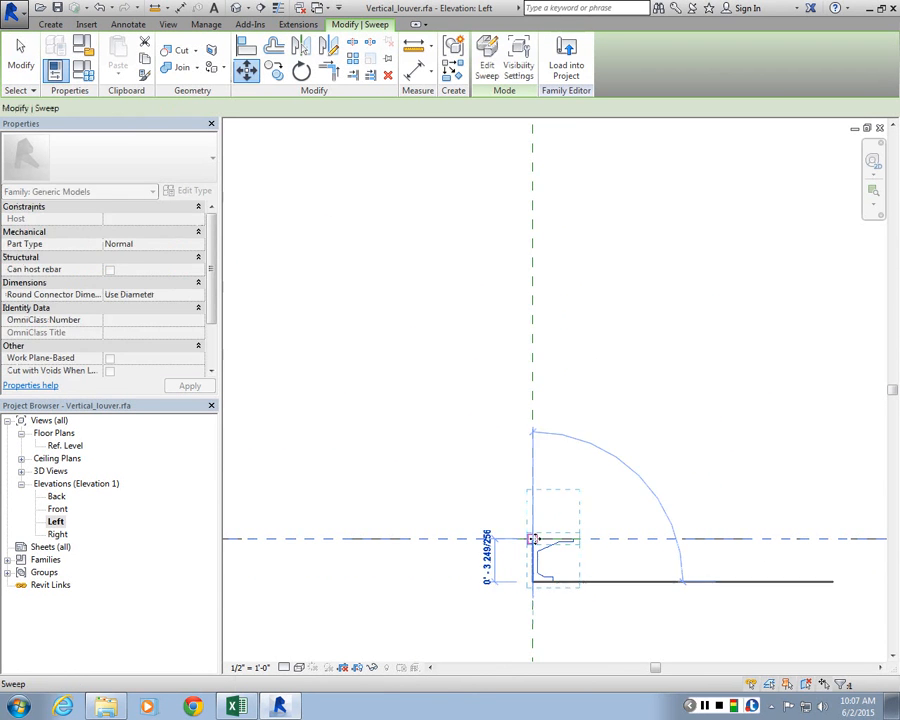
{"action": "left_click", "coordinate": [511, 331]}
Delete the existing louver sweep from the family
{"action": "scroll", "coordinate": [484, 424], "scroll_direction": "down", "scroll_amount": 3}
{"action": "scroll", "coordinate": [521, 509], "scroll_direction": "up", "scroll_amount": 2}
{"action": "left_click", "coordinate": [496, 443]}
{"action": "scroll", "coordinate": [496, 443], "scroll_direction": "up", "scroll_amount": 2}
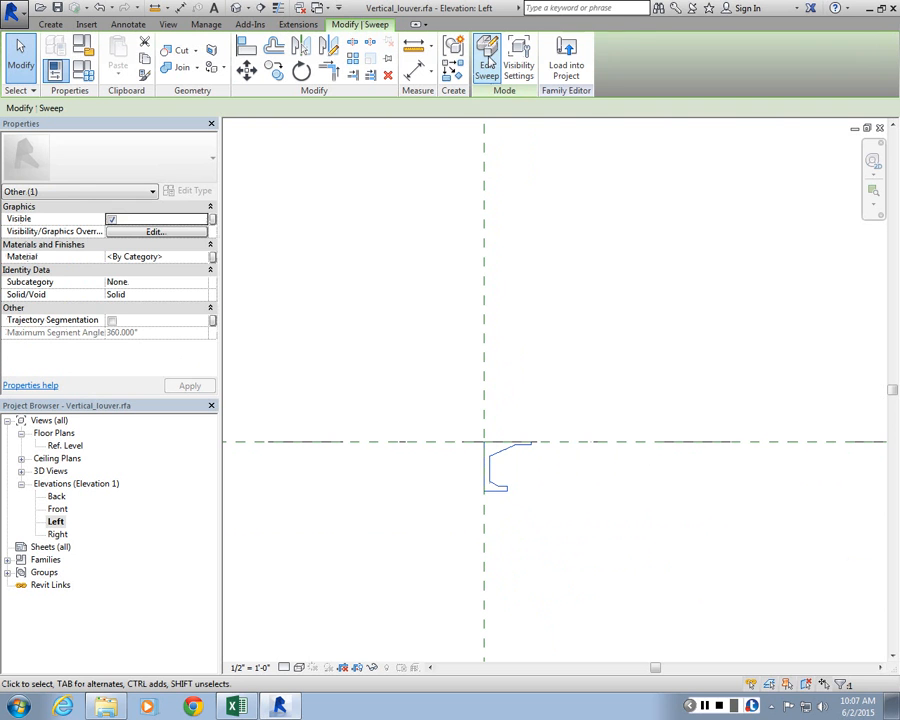
{"action": "key", "text": "Escape"}
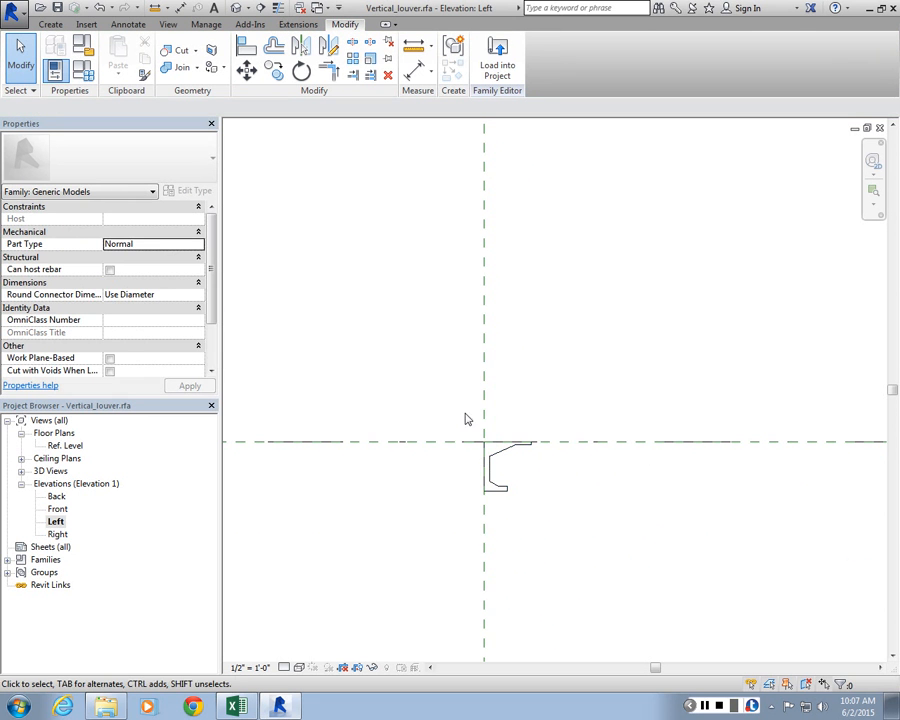
{"action": "left_click", "coordinate": [501, 463]}
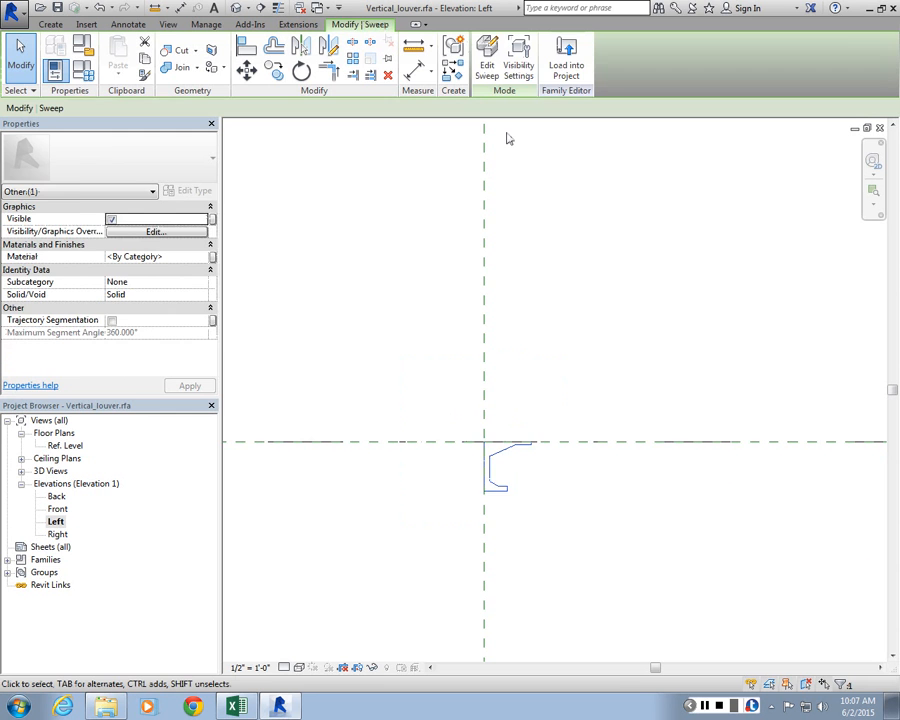
{"action": "key", "text": "Delete"}
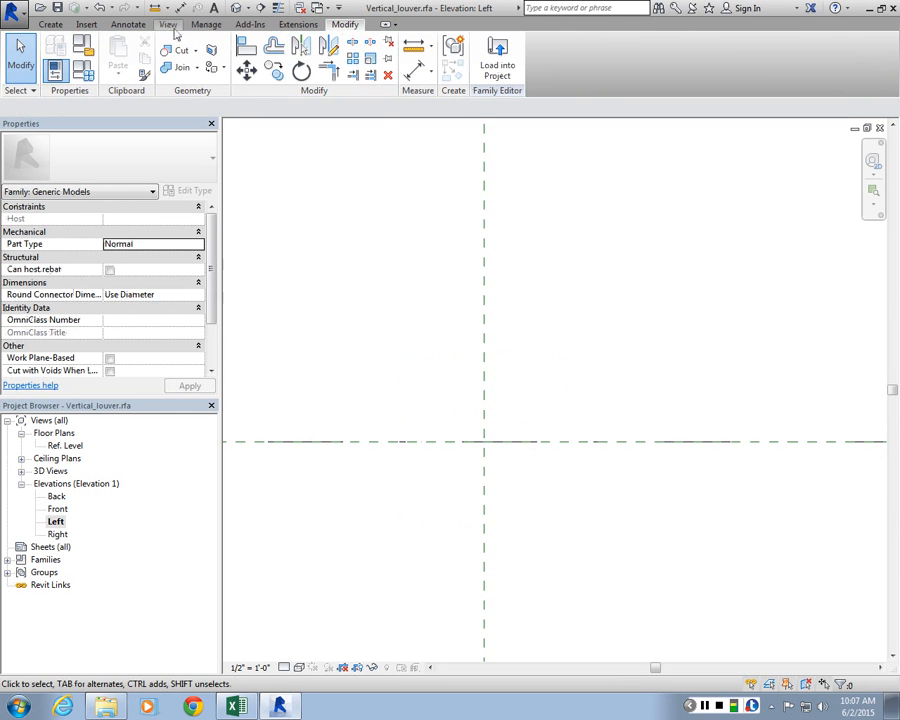
Load Sweep.rfa from the Parametric Louver folder on the Desktop as a component family
{"action": "left_click", "coordinate": [51, 26]}
{"action": "left_click", "coordinate": [334, 58]}
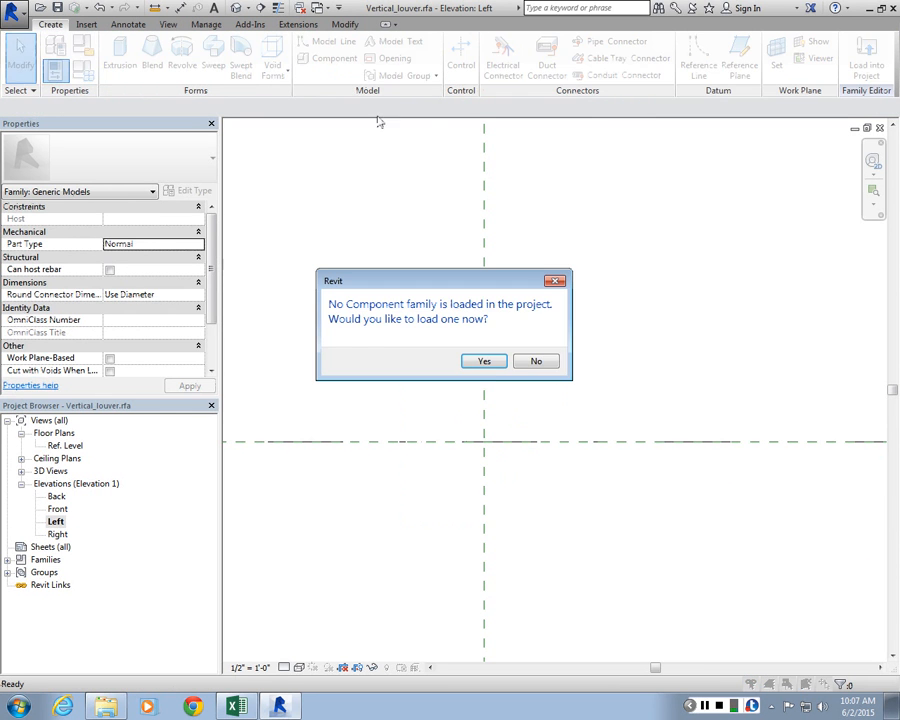
{"action": "left_click", "coordinate": [484, 362]}
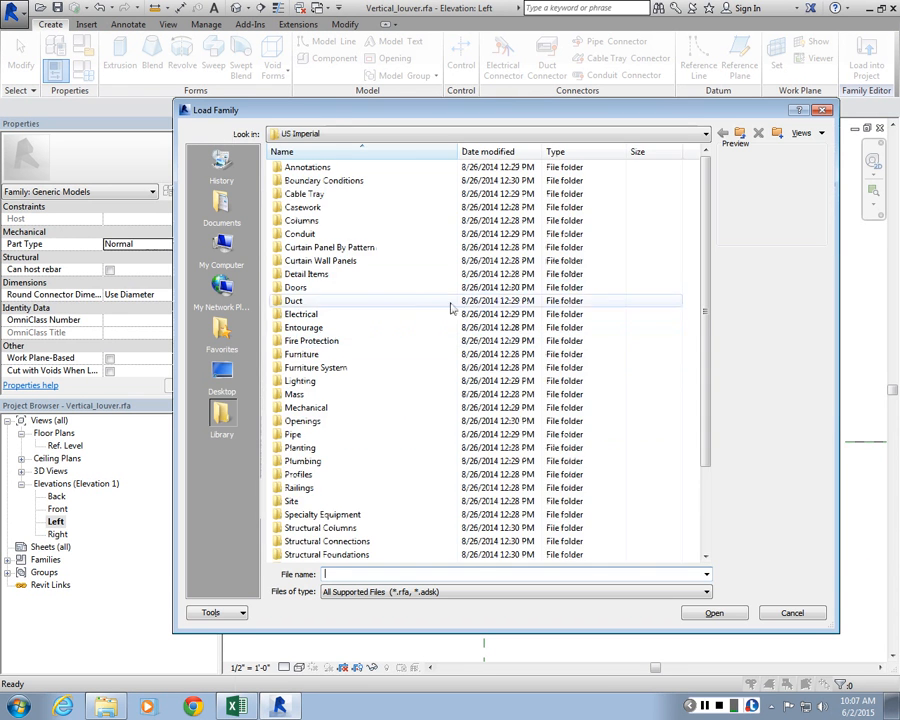
{"action": "left_click", "coordinate": [222, 375]}
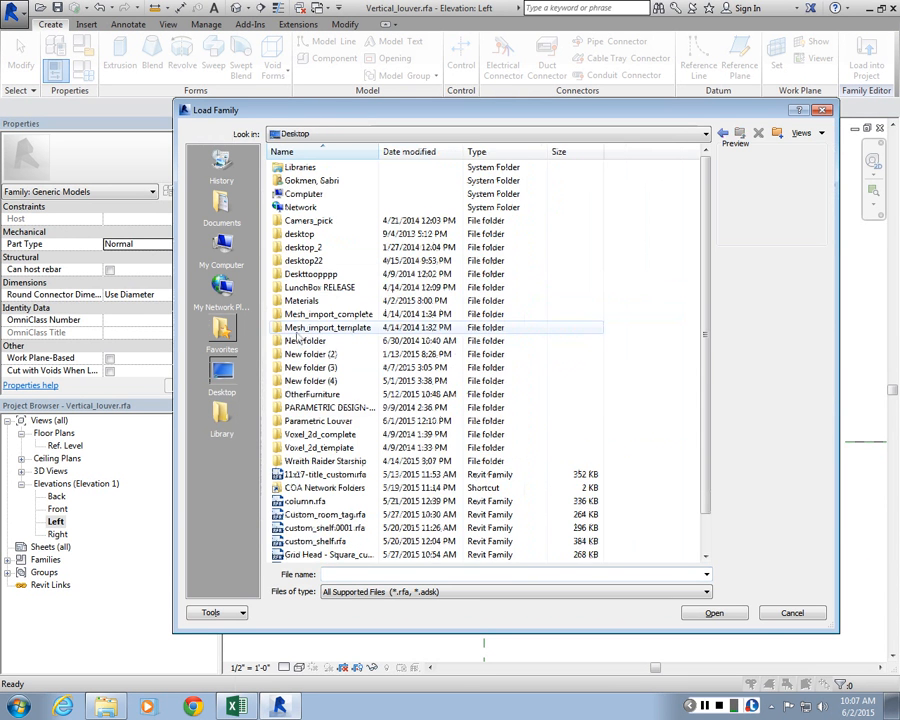
{"action": "double_click", "coordinate": [337, 421]}
{"action": "left_click", "coordinate": [306, 234]}
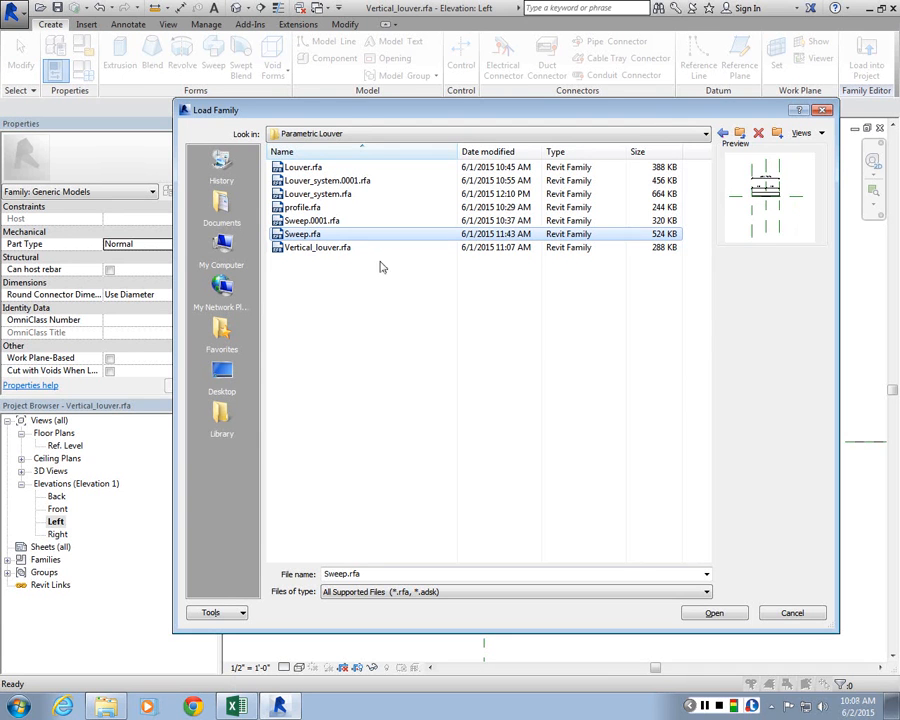
{"action": "double_click", "coordinate": [303, 235]}
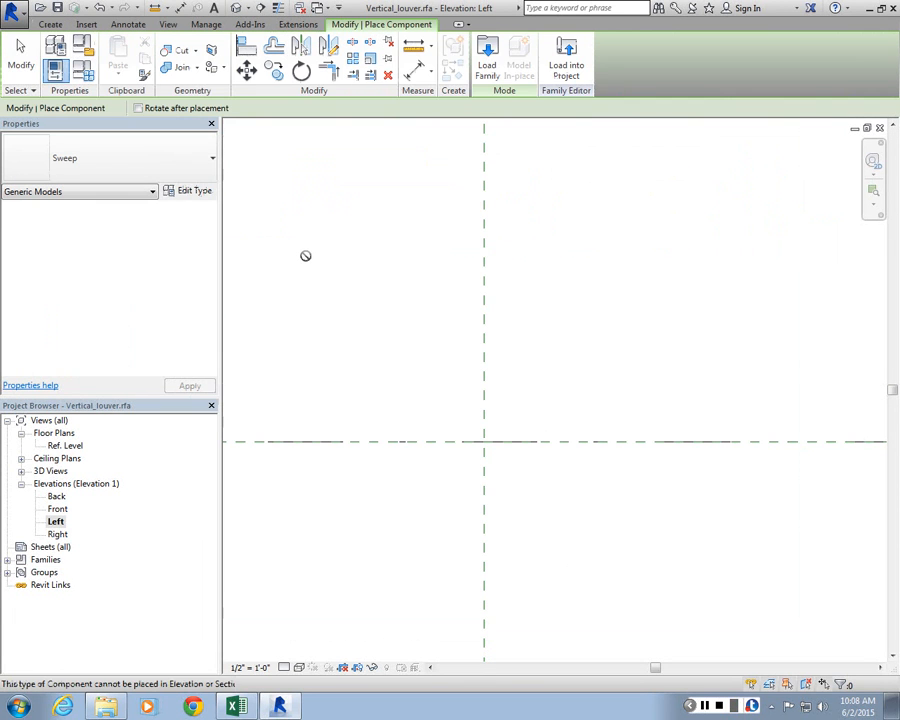
Place one Sweep component in the Ref. Level floor plan, about 8" below the horizontal reference plane and between the vertical ones
{"action": "scroll", "coordinate": [496, 438], "scroll_direction": "down", "scroll_amount": 3}
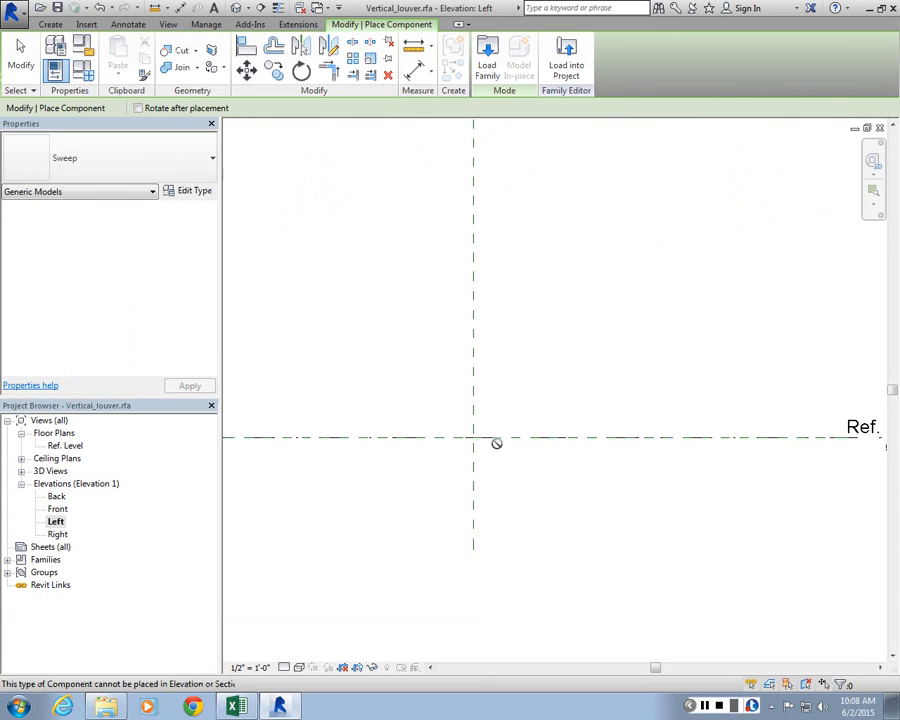
{"action": "scroll", "coordinate": [485, 397], "scroll_direction": "down", "scroll_amount": 2}
{"action": "double_click", "coordinate": [55, 445]}
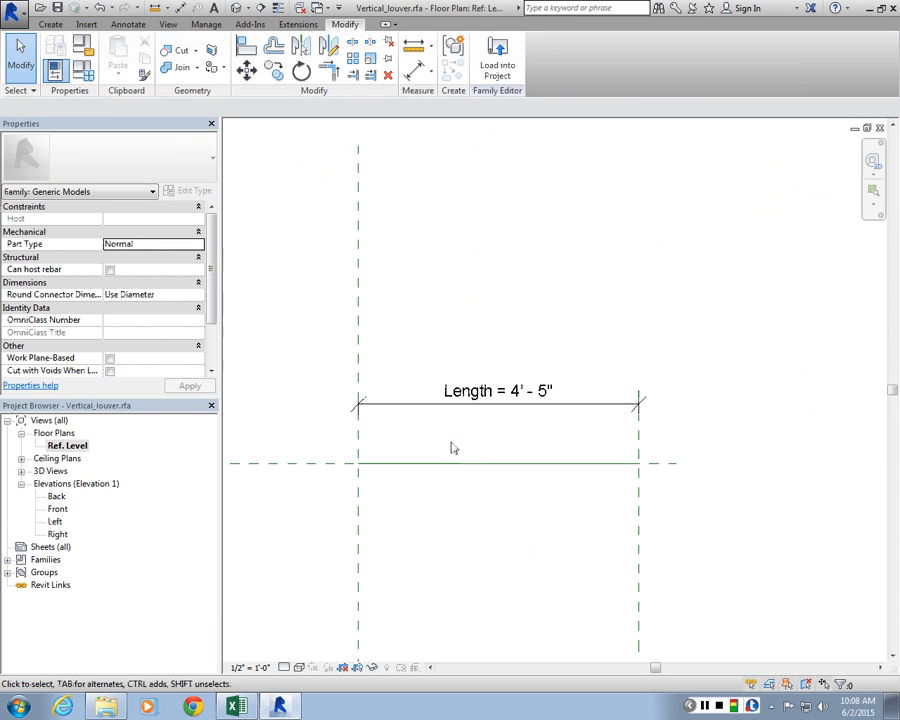
{"action": "left_click", "coordinate": [50, 24]}
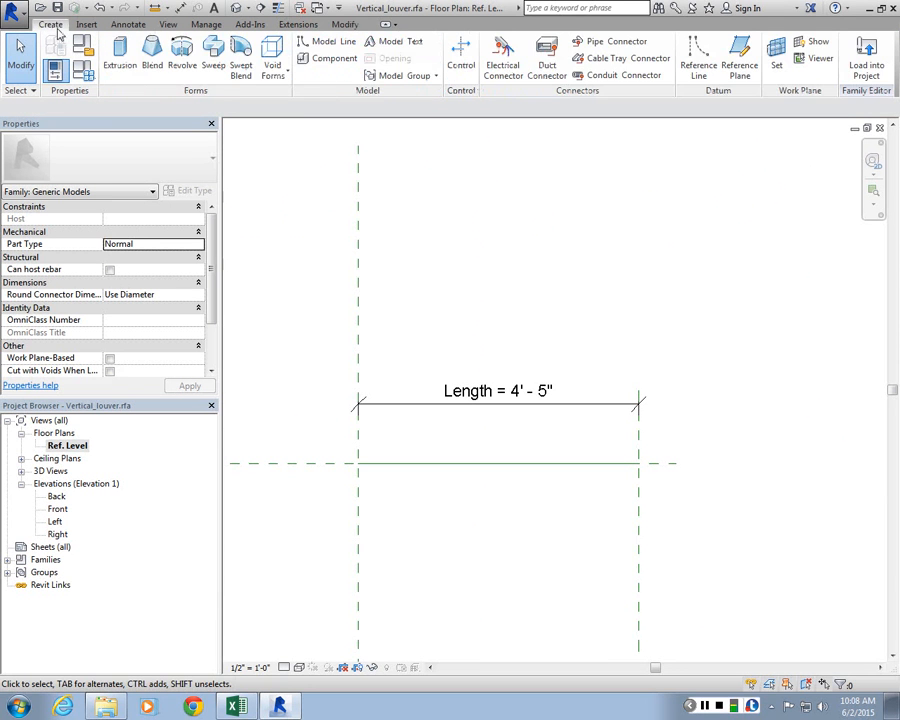
{"action": "left_click", "coordinate": [322, 60]}
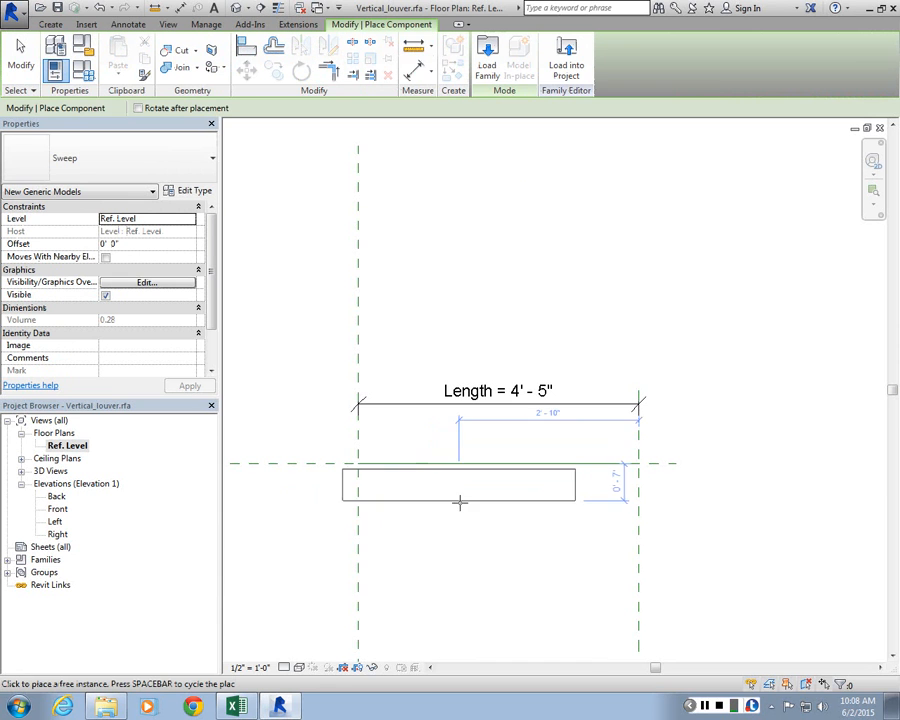
{"action": "left_click", "coordinate": [495, 500]}
{"action": "key", "text": "Escape"}
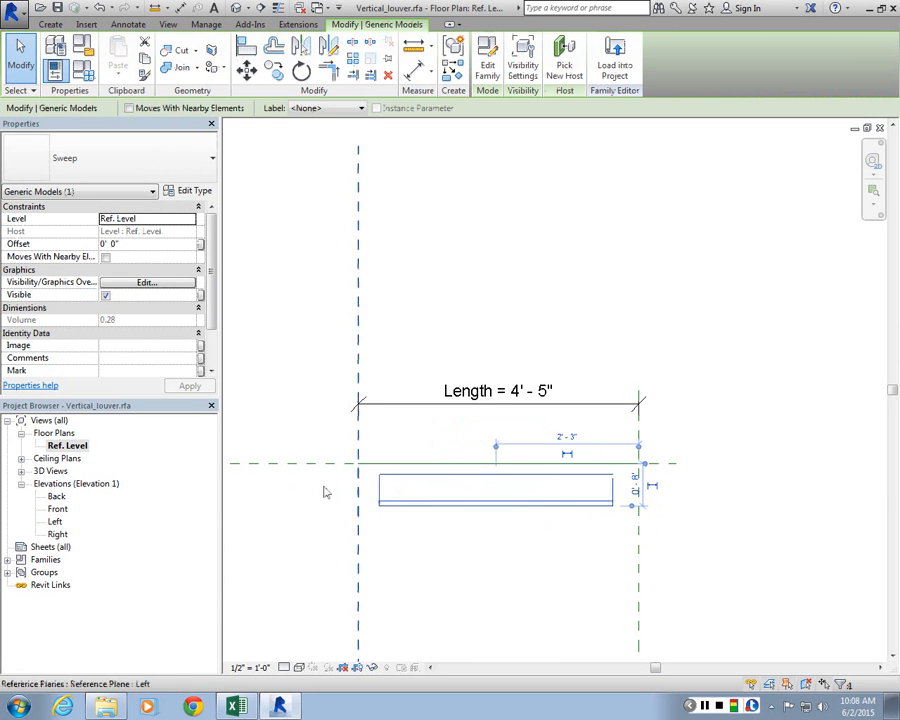
Move the Sweep component by its lower-left corner to the intersection of the left and horizontal reference planes
{"action": "scroll", "coordinate": [320, 542], "scroll_direction": "up", "scroll_amount": 4}
{"action": "key", "text": "m"}
{"action": "key", "text": "v"}
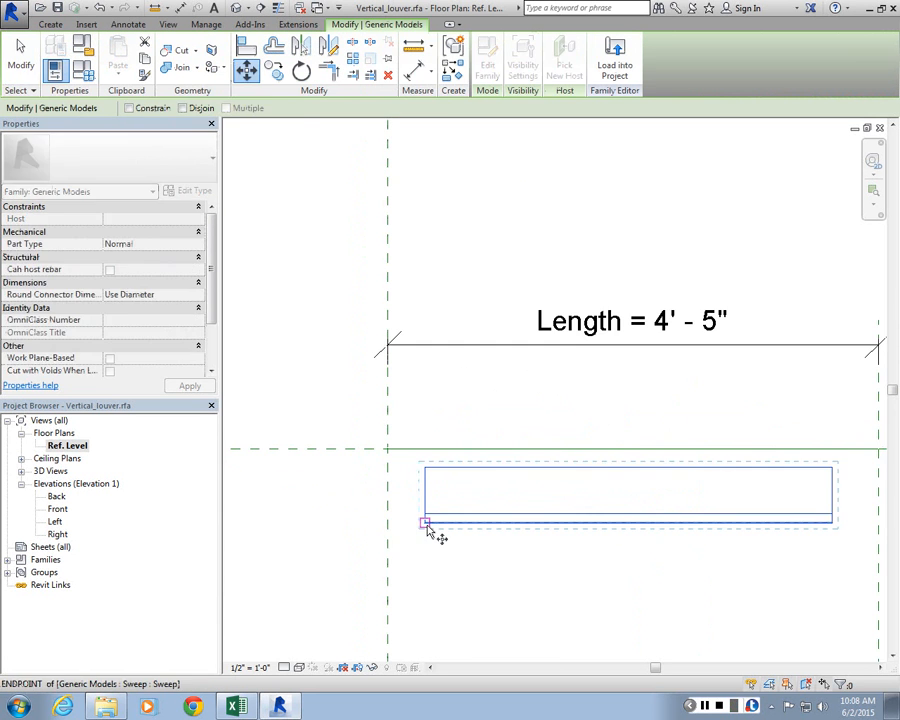
{"action": "scroll", "coordinate": [427, 530], "scroll_direction": "down", "scroll_amount": 4}
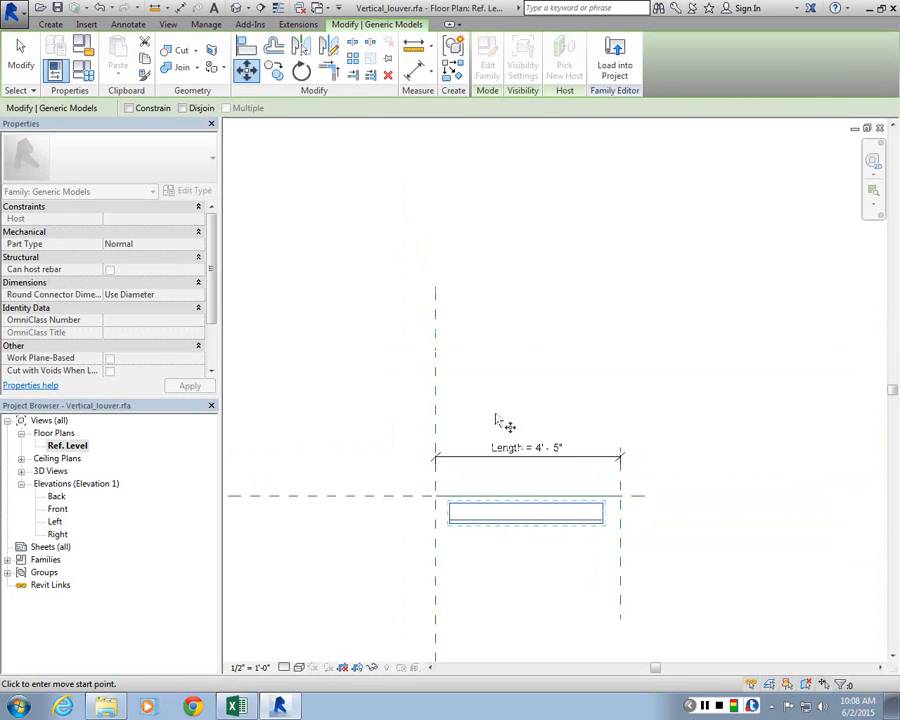
{"action": "scroll", "coordinate": [430, 472], "scroll_direction": "up", "scroll_amount": 2}
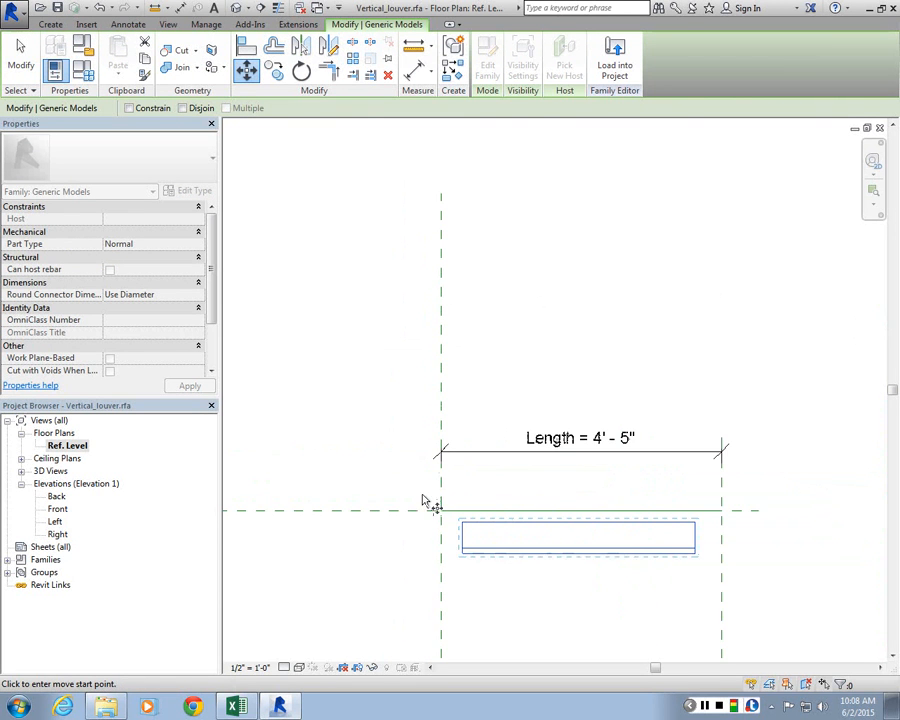
{"action": "left_click", "coordinate": [463, 551]}
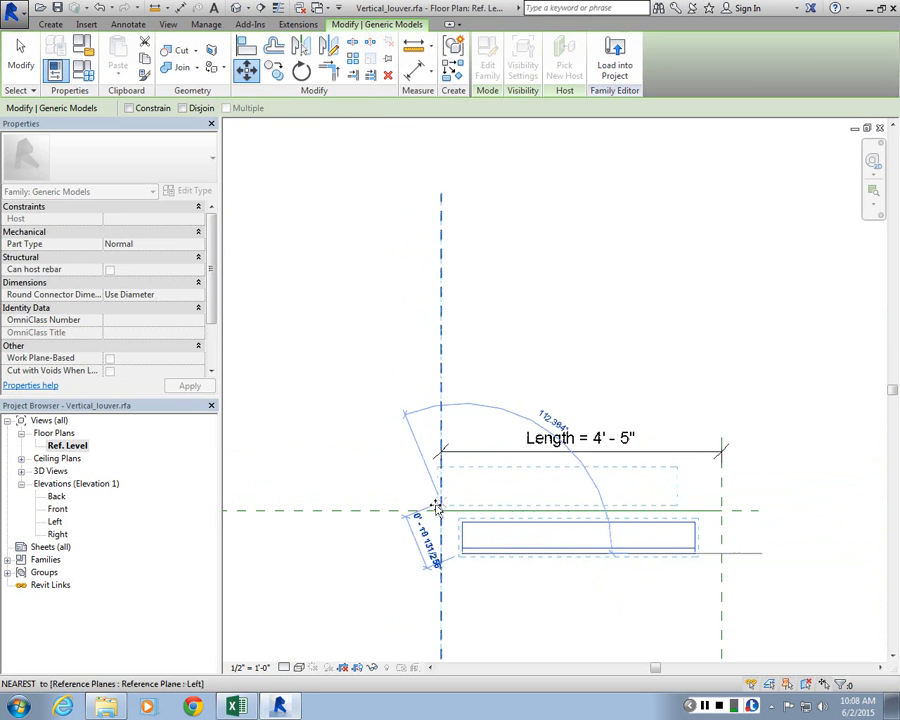
{"action": "left_click", "coordinate": [436, 507]}
{"action": "key", "text": "Escape"}
{"action": "scroll", "coordinate": [469, 538], "scroll_direction": "up", "scroll_amount": 2}
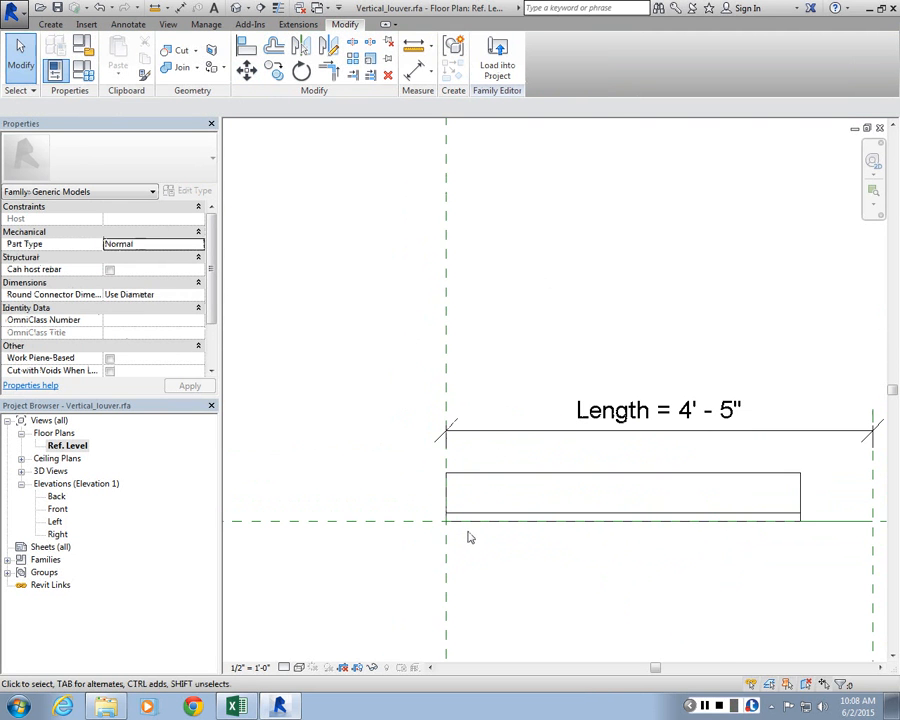
Align and lock the Sweep component's left end and lower edge to the left and horizontal reference planes
{"action": "key", "text": "a"}
{"action": "key", "text": "l"}
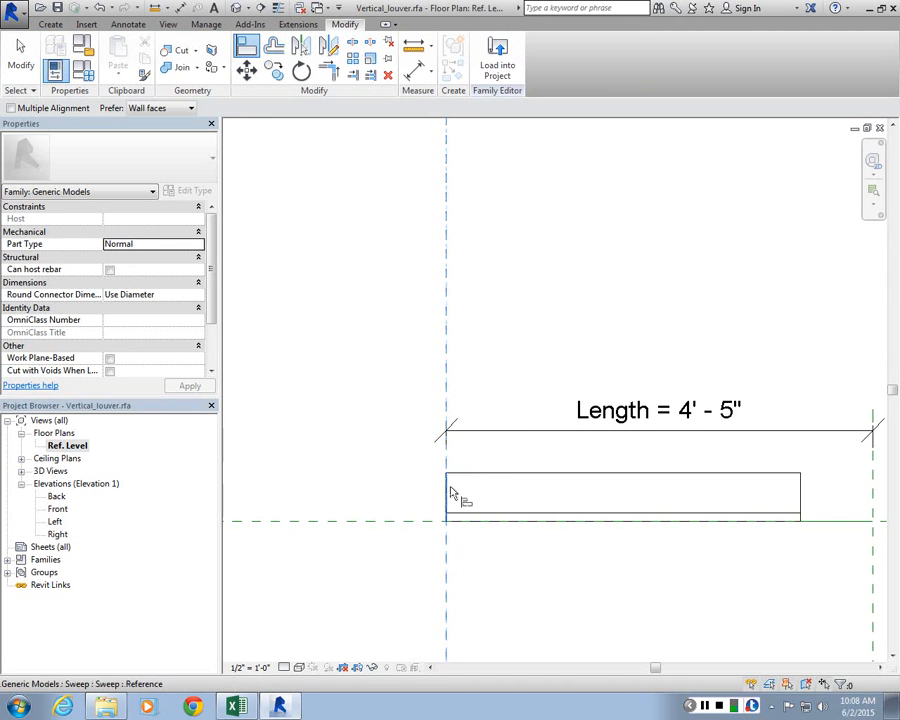
{"action": "left_click", "coordinate": [448, 540]}
{"action": "left_click", "coordinate": [857, 527]}
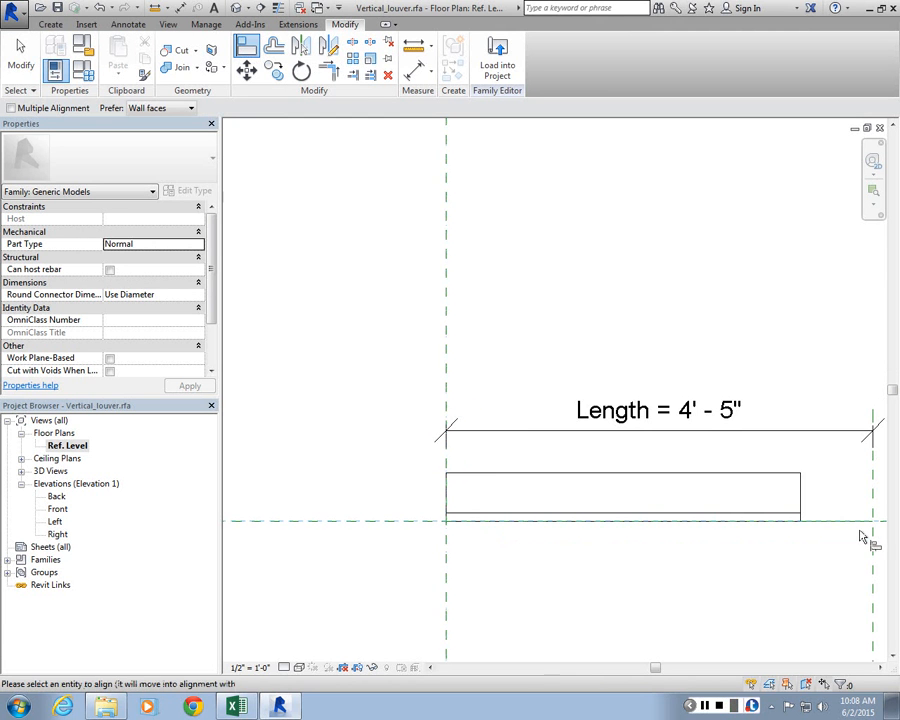
{"action": "left_click", "coordinate": [667, 528]}
{"action": "key", "text": "Escape"}
{"action": "key", "text": "Escape"}
Associate the Sweep type's width parameter with the existing Length family parameter and apply it
{"action": "scroll", "coordinate": [576, 442], "scroll_direction": "down", "scroll_amount": 3}
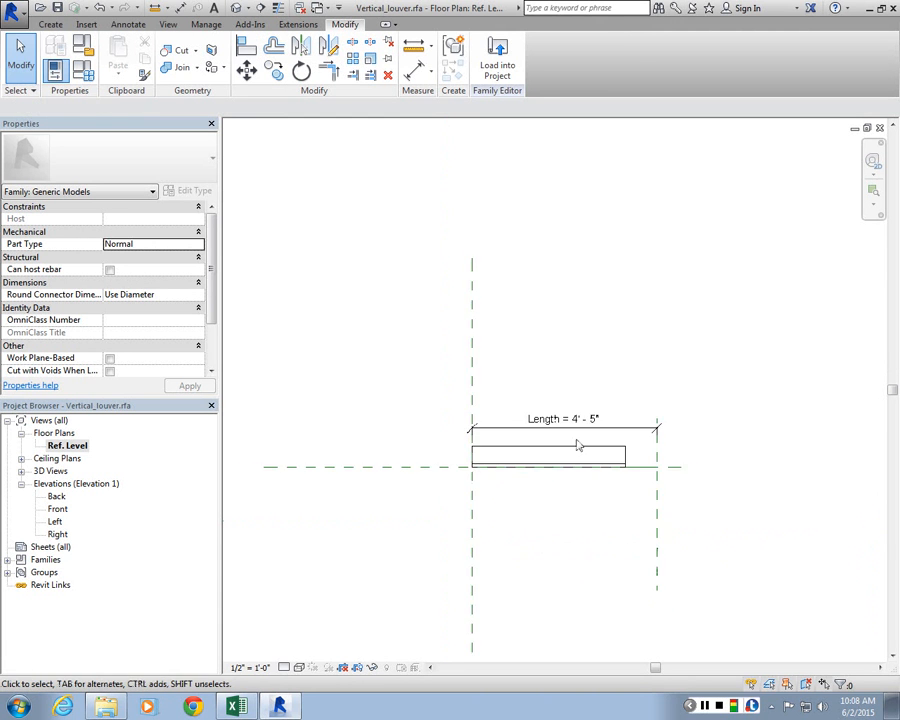
{"action": "scroll", "coordinate": [574, 440], "scroll_direction": "up", "scroll_amount": 2}
{"action": "left_click", "coordinate": [618, 458]}
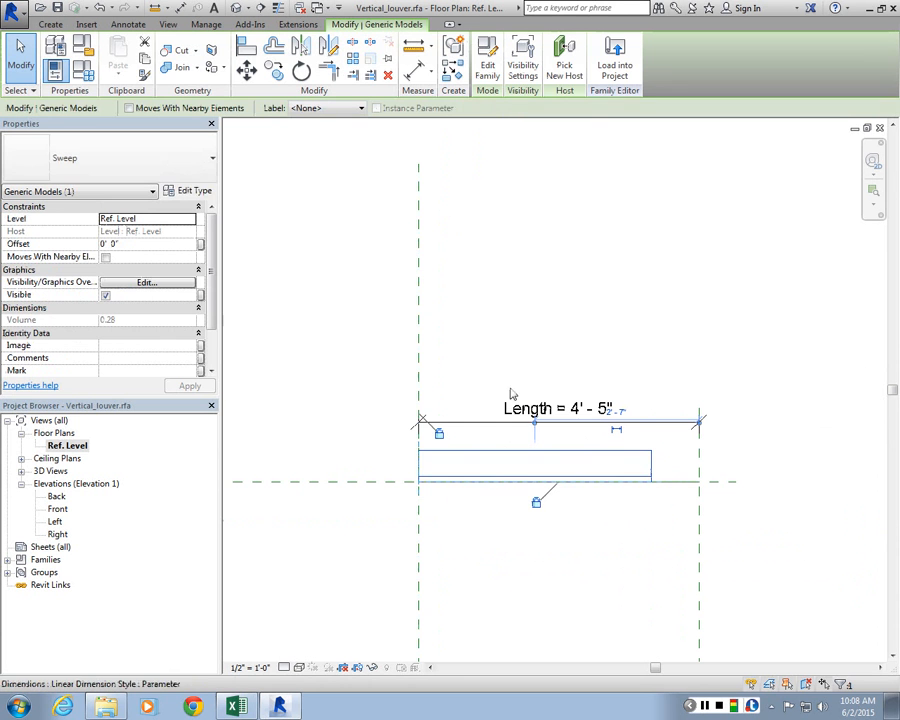
{"action": "left_click", "coordinate": [194, 191]}
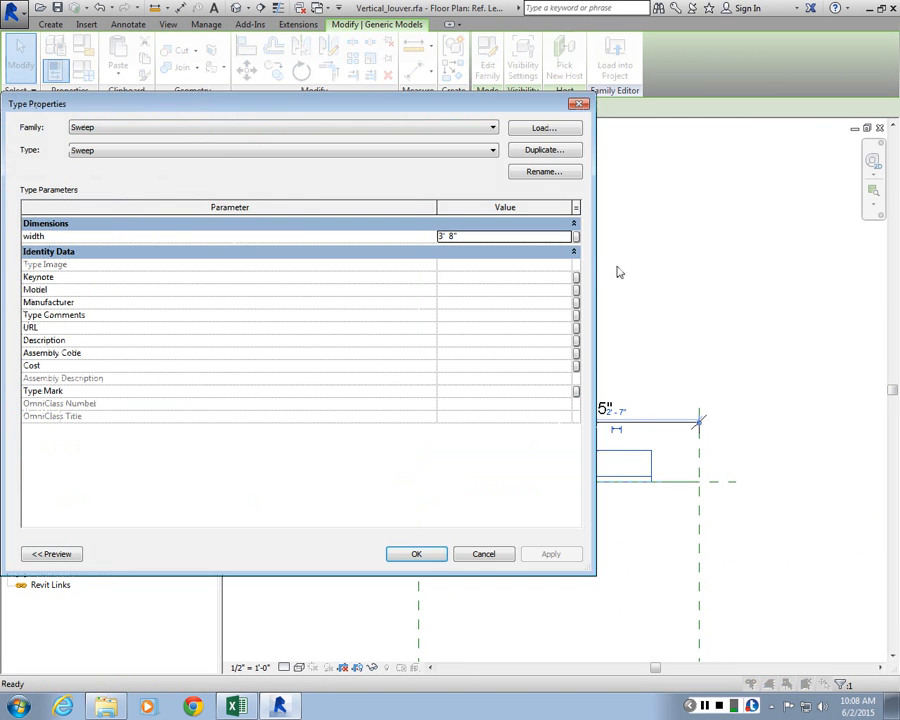
{"action": "left_click_drag", "start_coordinate": [597, 268], "coordinate": [320, 262]}
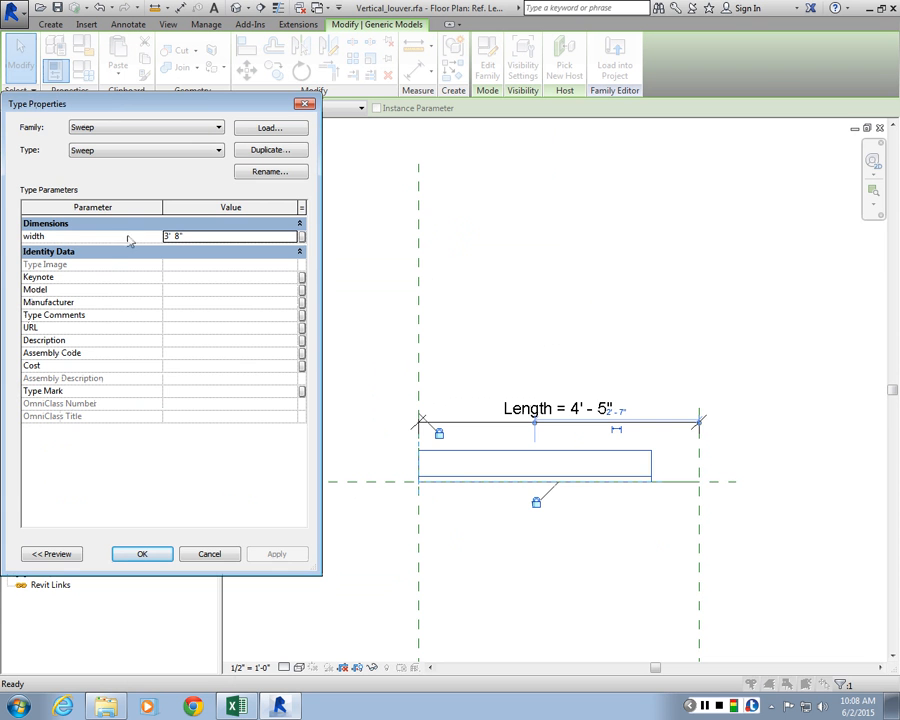
{"action": "left_click", "coordinate": [302, 238]}
{"action": "left_click", "coordinate": [117, 294]}
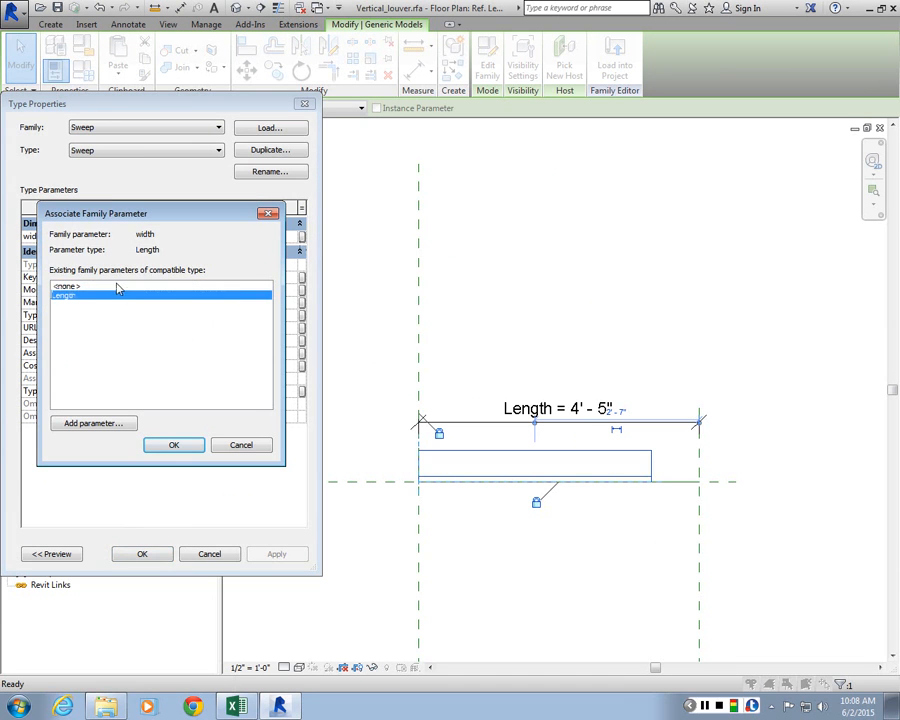
{"action": "left_click", "coordinate": [168, 445]}
{"action": "left_click", "coordinate": [272, 555]}
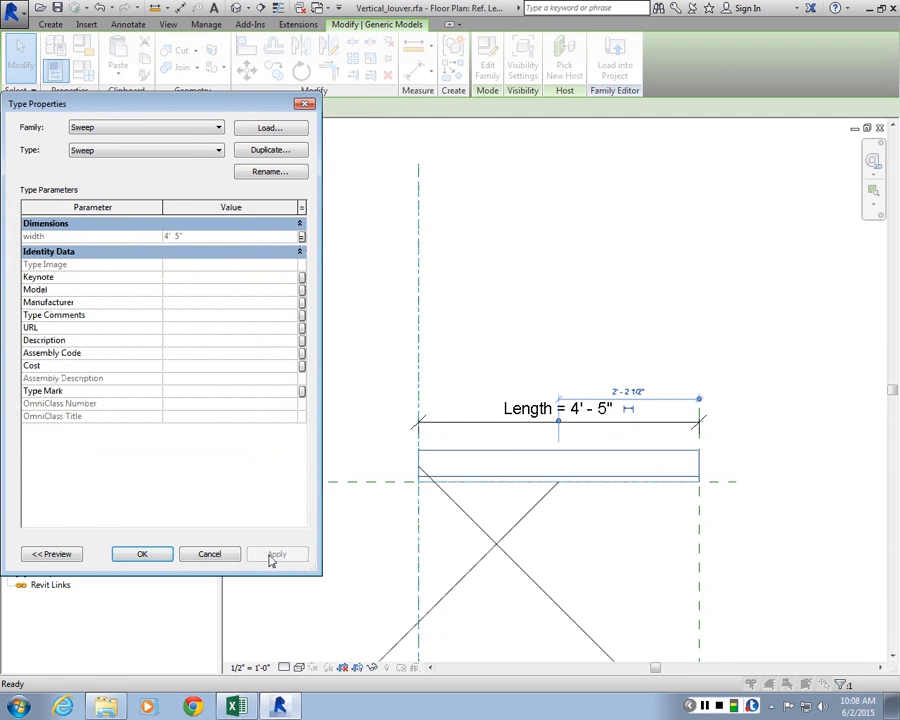
{"action": "key", "text": "Return"}
{"action": "key", "text": "Escape"}
Move the right reference plane inward until the Length dimension is 4' - 0"
{"action": "scroll", "coordinate": [705, 426], "scroll_direction": "down", "scroll_amount": 3}
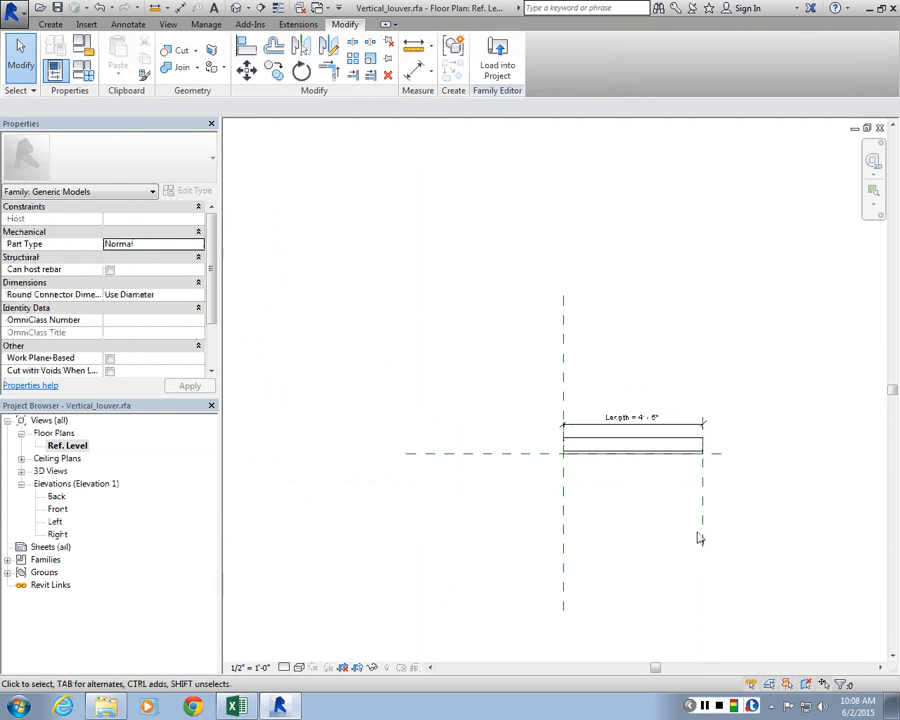
{"action": "left_click_drag", "start_coordinate": [699, 539], "coordinate": [688, 492]}
{"action": "left_click", "coordinate": [765, 410]}
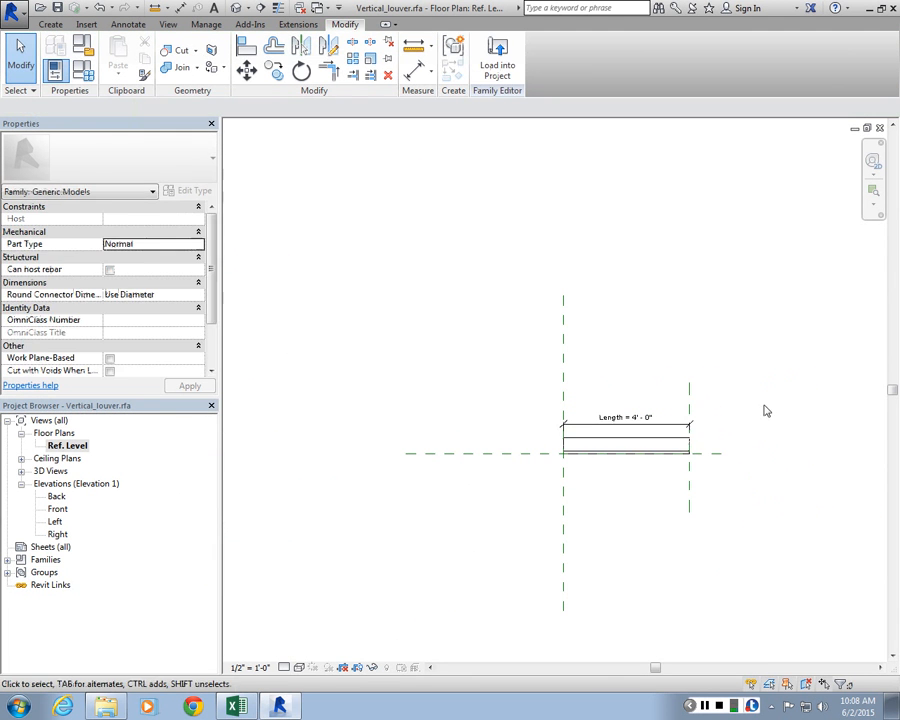
Open the Front elevation and align the Sweep component's lower edge to the Ref. Level line
{"action": "double_click", "coordinate": [57, 509]}
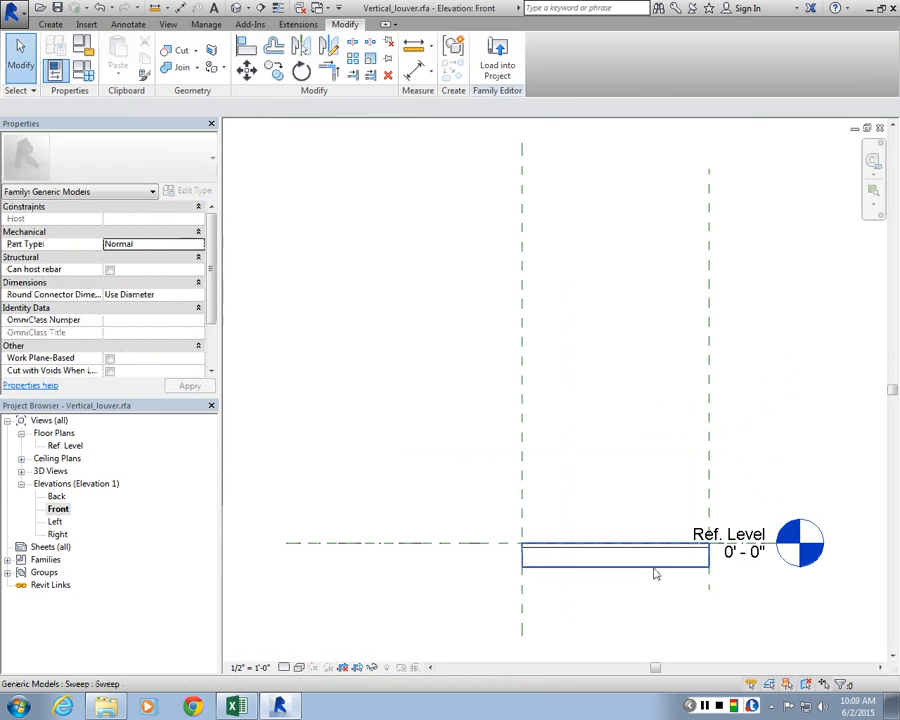
{"action": "left_click", "coordinate": [660, 568]}
{"action": "scroll", "coordinate": [566, 568], "scroll_direction": "up", "scroll_amount": 2}
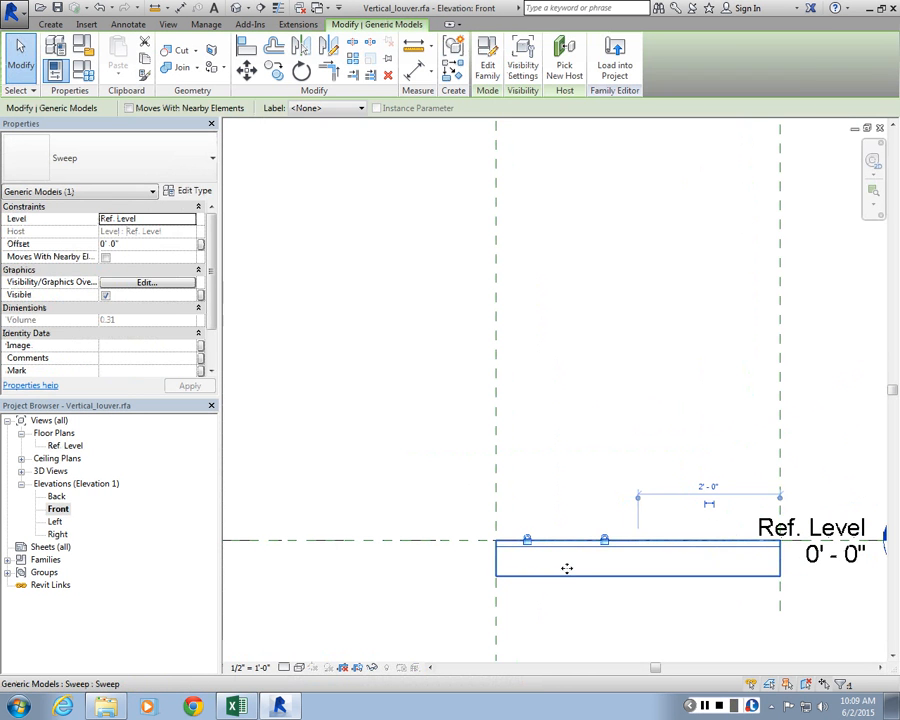
{"action": "left_click", "coordinate": [580, 622]}
{"action": "key", "text": "a"}
{"action": "key", "text": "l"}
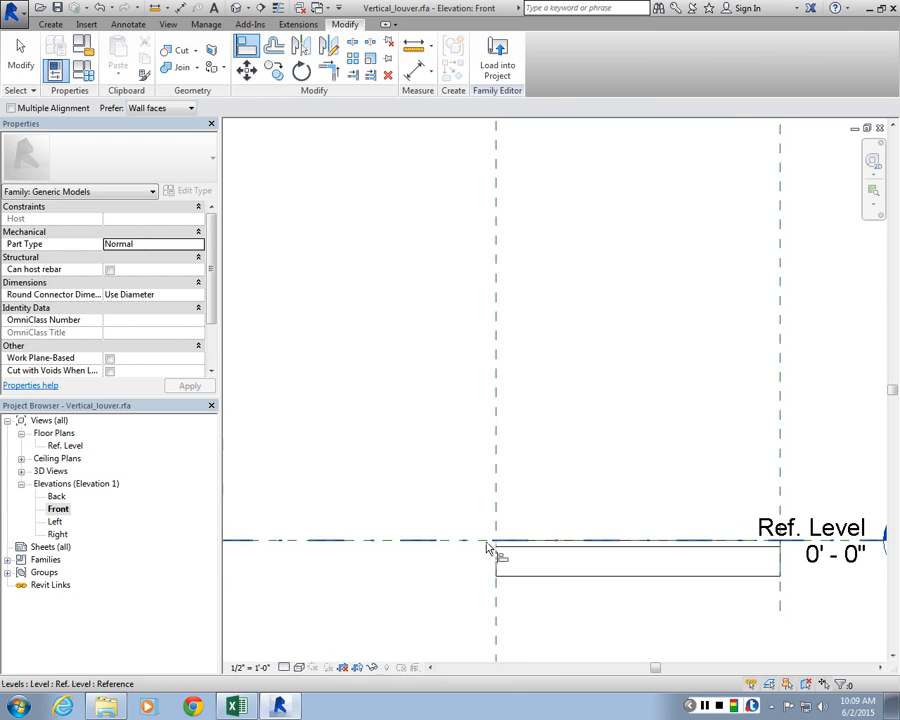
{"action": "left_click", "coordinate": [493, 545]}
{"action": "left_click", "coordinate": [557, 575]}
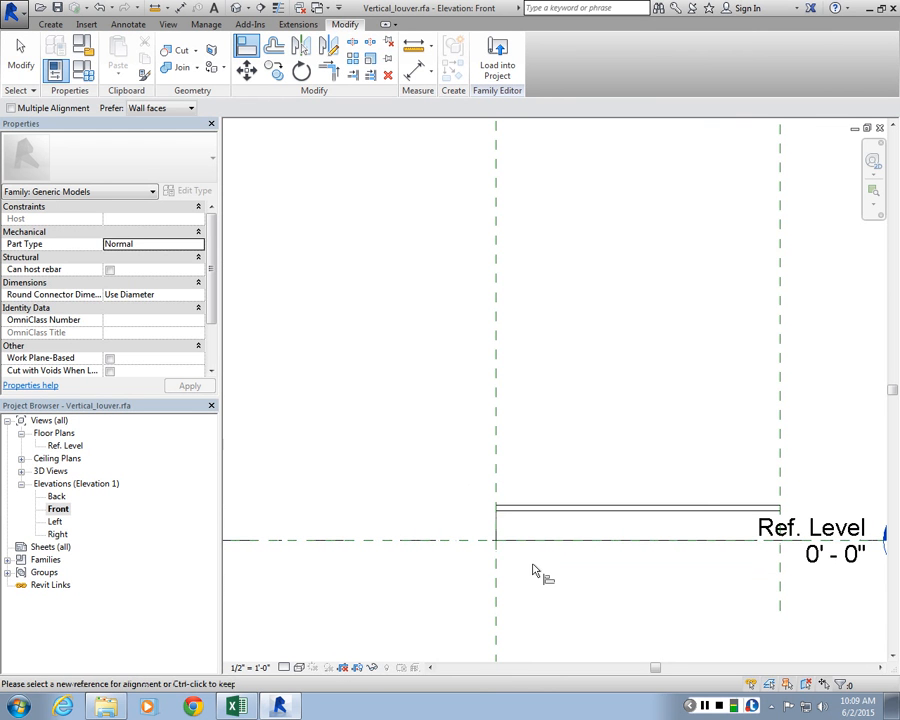
{"action": "key", "text": "Escape"}
{"action": "key", "text": "Escape"}
Draw a horizontal reference plane above the Sweep component, crossing both vertical reference planes
{"action": "scroll", "coordinate": [564, 490], "scroll_direction": "down", "scroll_amount": 2}
{"action": "scroll", "coordinate": [560, 426], "scroll_direction": "down", "scroll_amount": 3}
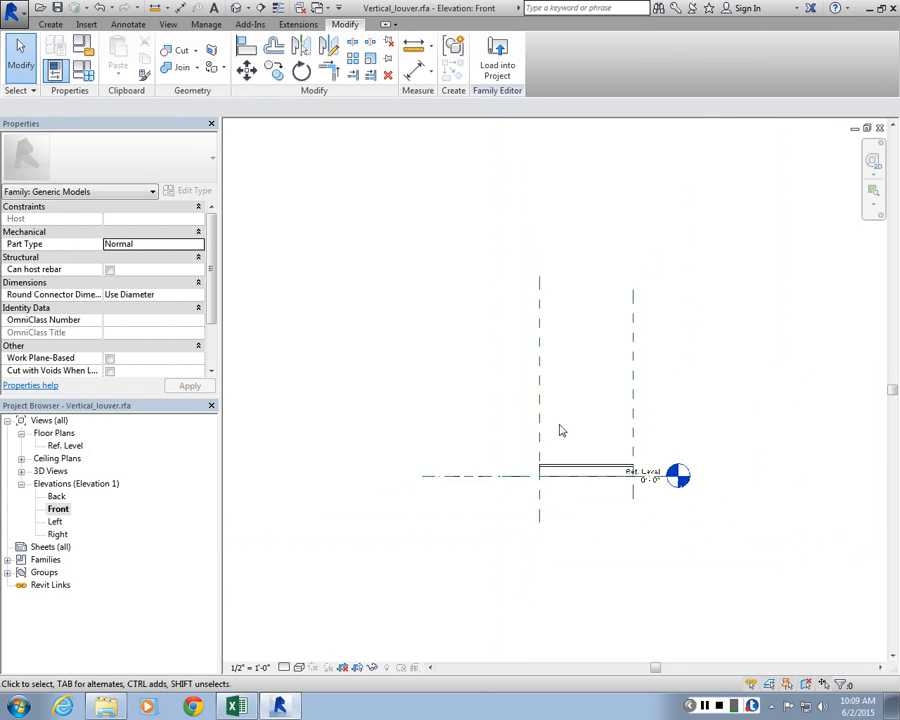
{"action": "scroll", "coordinate": [600, 420], "scroll_direction": "up", "scroll_amount": 2}
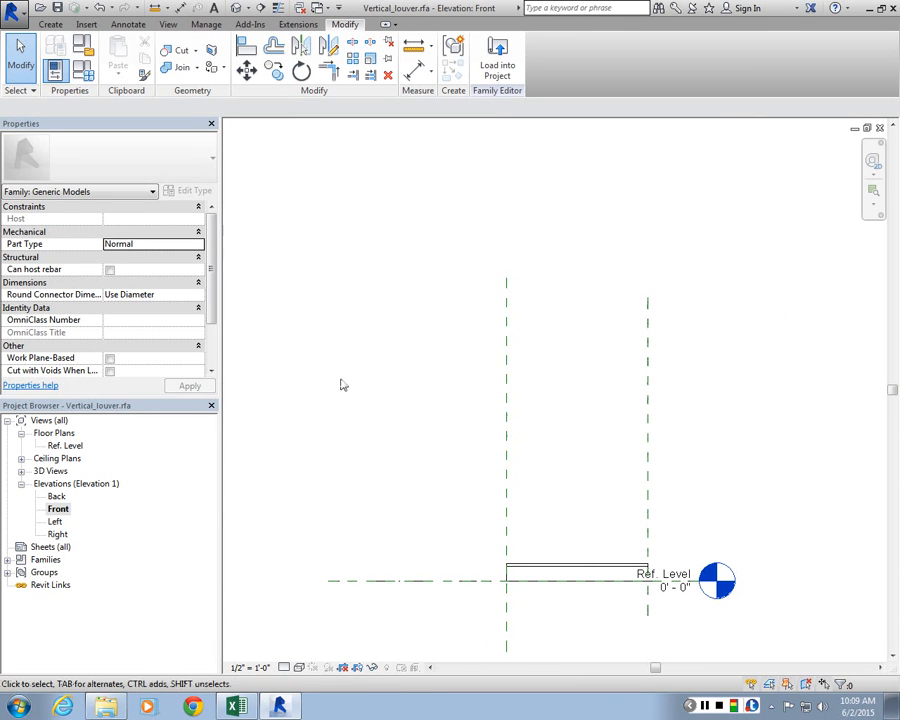
{"action": "left_click", "coordinate": [50, 24]}
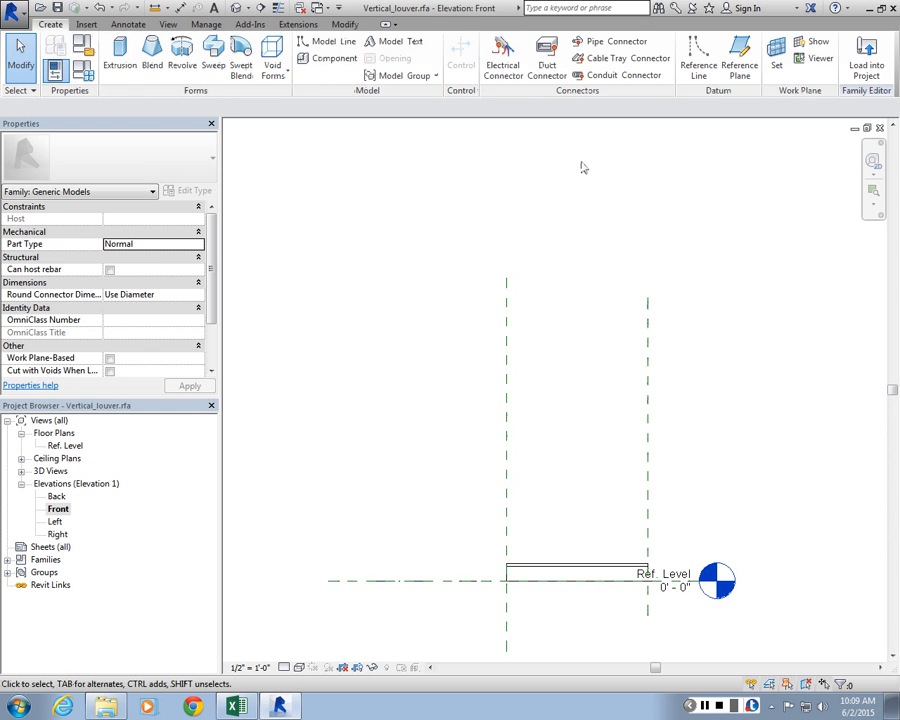
{"action": "left_click", "coordinate": [737, 68]}
{"action": "left_click", "coordinate": [371, 384]}
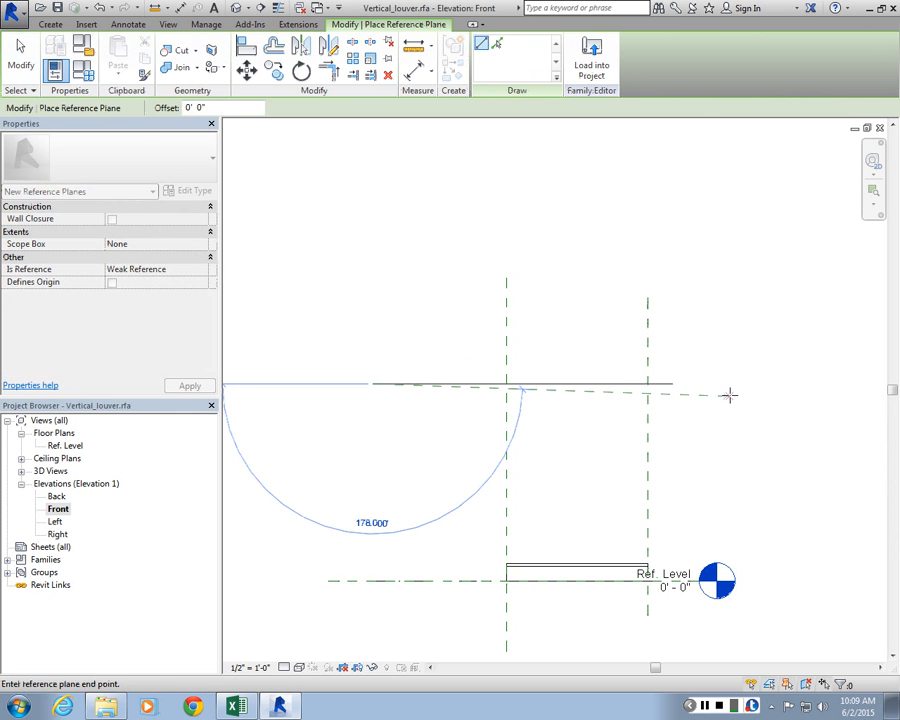
{"action": "left_click", "coordinate": [730, 396]}
{"action": "key", "text": "Escape"}
{"action": "key", "text": "Escape"}
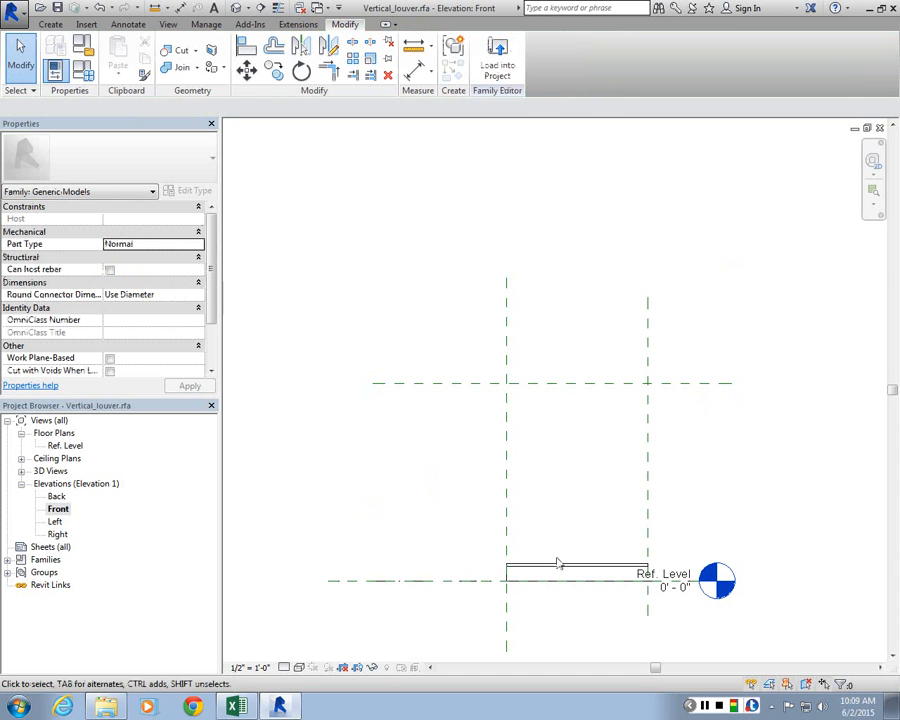
Array the Sweep component vertically as 2 grouped items, spaced to the 2nd, with the copy just below the upper reference plane
{"action": "scroll", "coordinate": [559, 563], "scroll_direction": "up", "scroll_amount": 1}
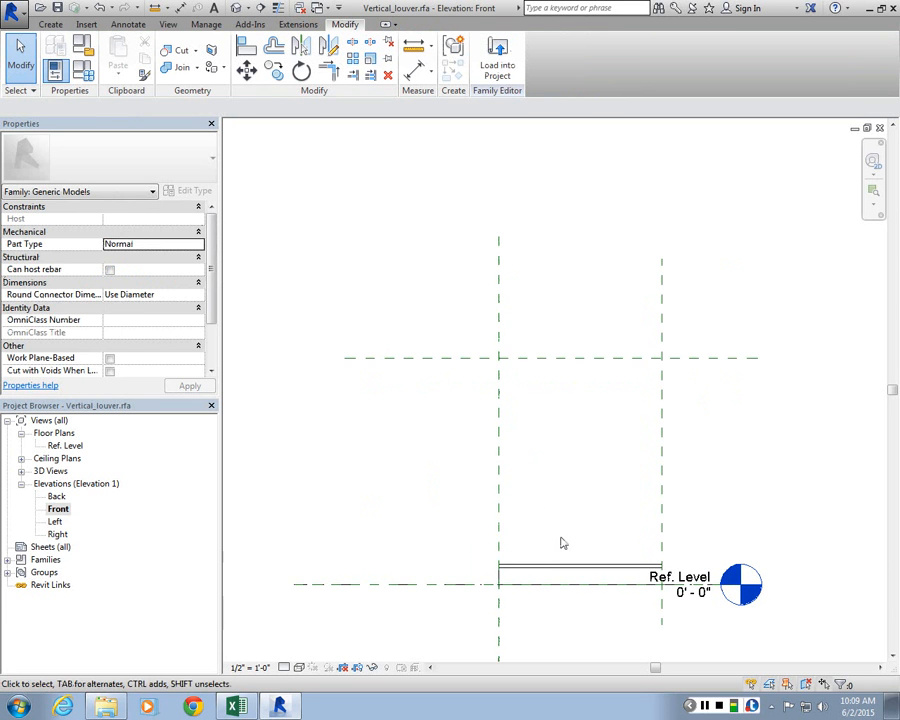
{"action": "left_click", "coordinate": [552, 569]}
{"action": "key", "text": "a"}
{"action": "key", "text": "r"}
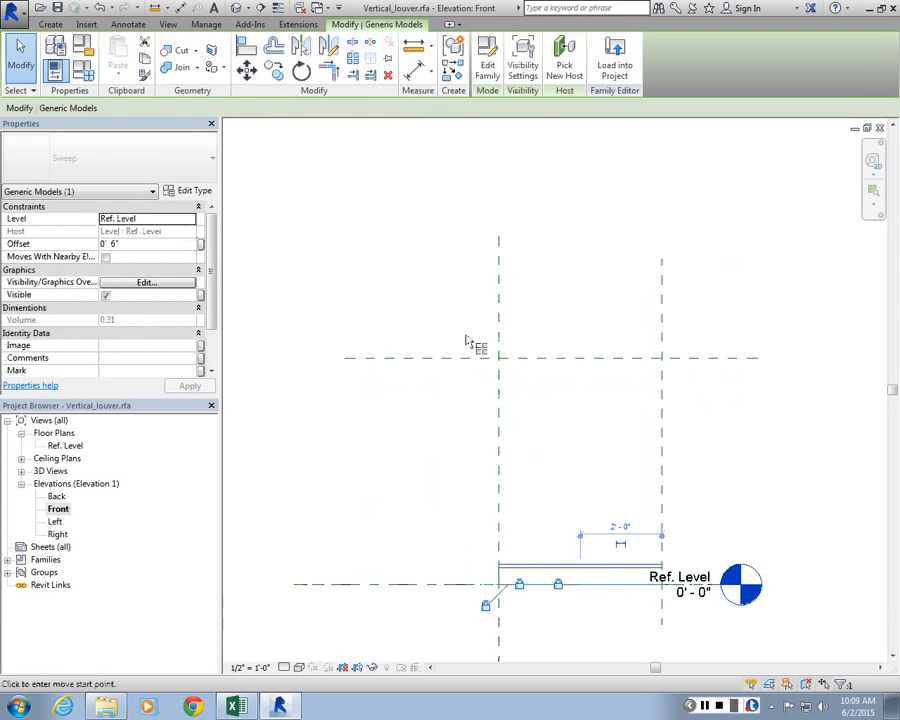
{"action": "left_click", "coordinate": [500, 585]}
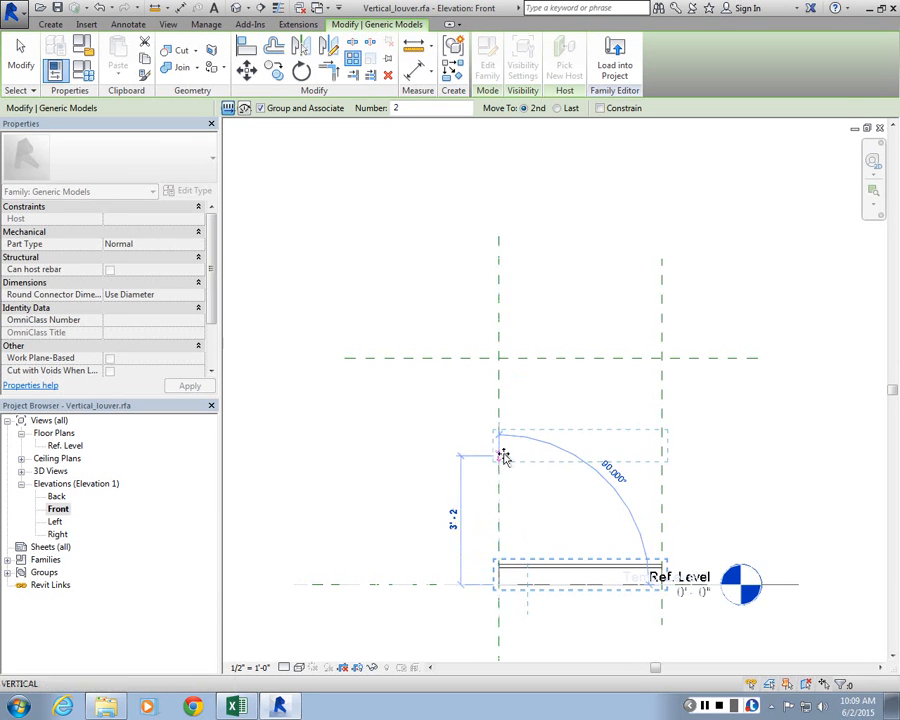
{"action": "left_click", "coordinate": [500, 399]}
Align the upper array copy's top edge to the upper horizontal reference plane
{"action": "left_click", "coordinate": [533, 409]}
{"action": "scroll", "coordinate": [538, 352], "scroll_direction": "up", "scroll_amount": 2}
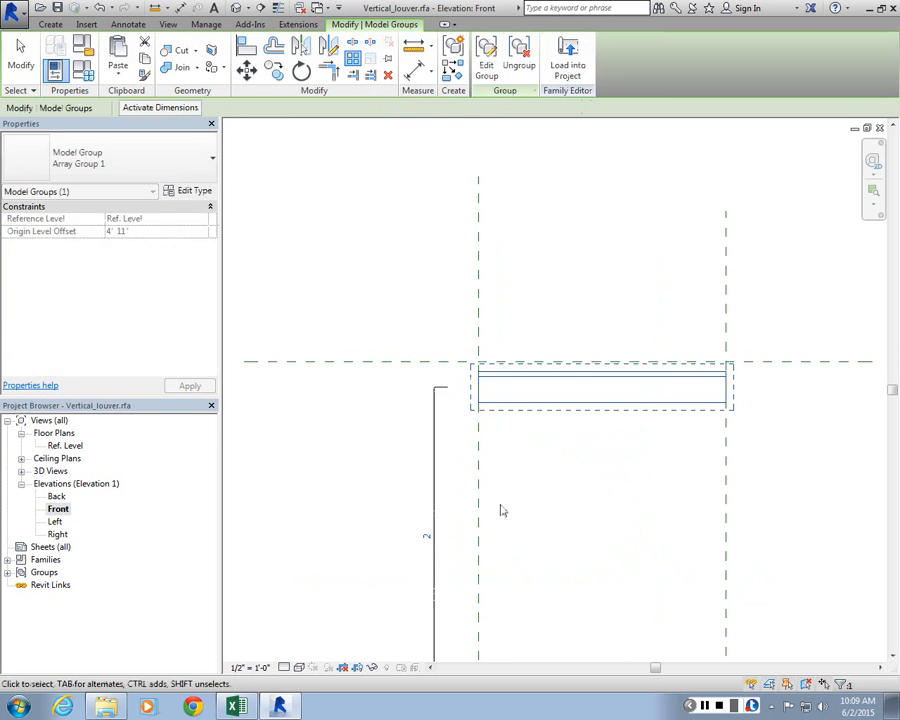
{"action": "left_click", "coordinate": [532, 434]}
{"action": "key", "text": "a"}
{"action": "key", "text": "l"}
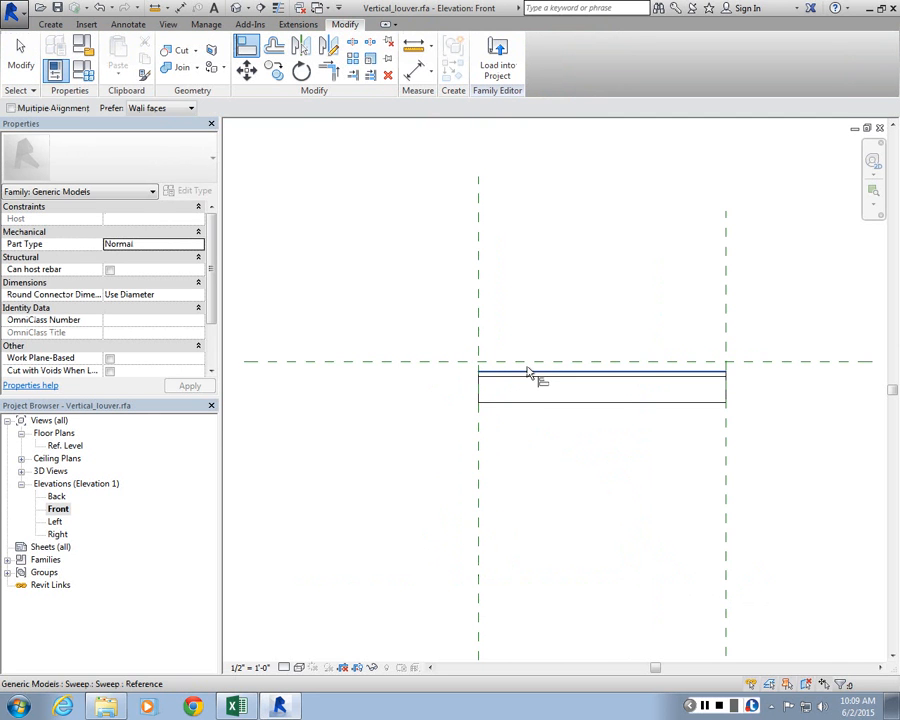
{"action": "left_click", "coordinate": [529, 371]}
{"action": "left_click", "coordinate": [531, 376]}
{"action": "scroll", "coordinate": [560, 382], "scroll_direction": "down", "scroll_amount": 2}
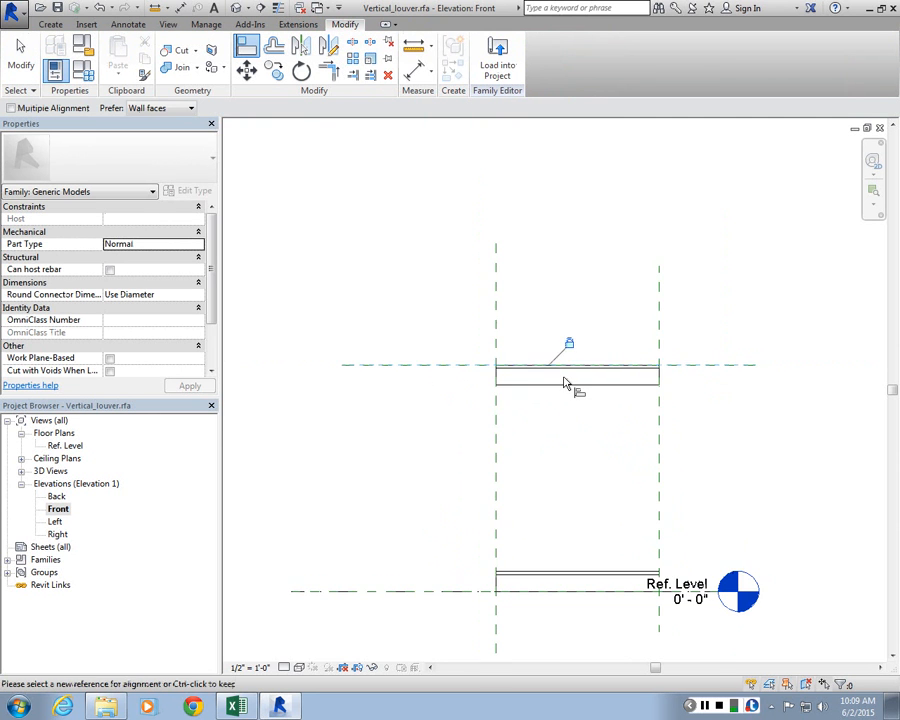
{"action": "key", "text": "Escape"}
{"action": "key", "text": "Escape"}
Set the Sweep array's item count to 5
{"action": "left_click", "coordinate": [565, 389]}
{"action": "left_click", "coordinate": [468, 460]}
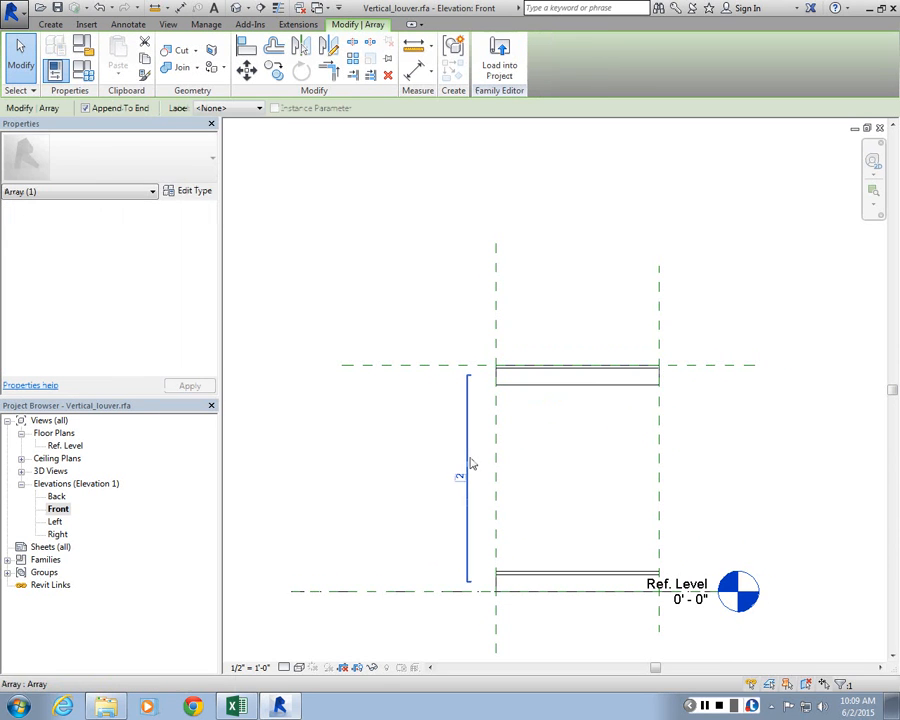
{"action": "left_click", "coordinate": [460, 477]}
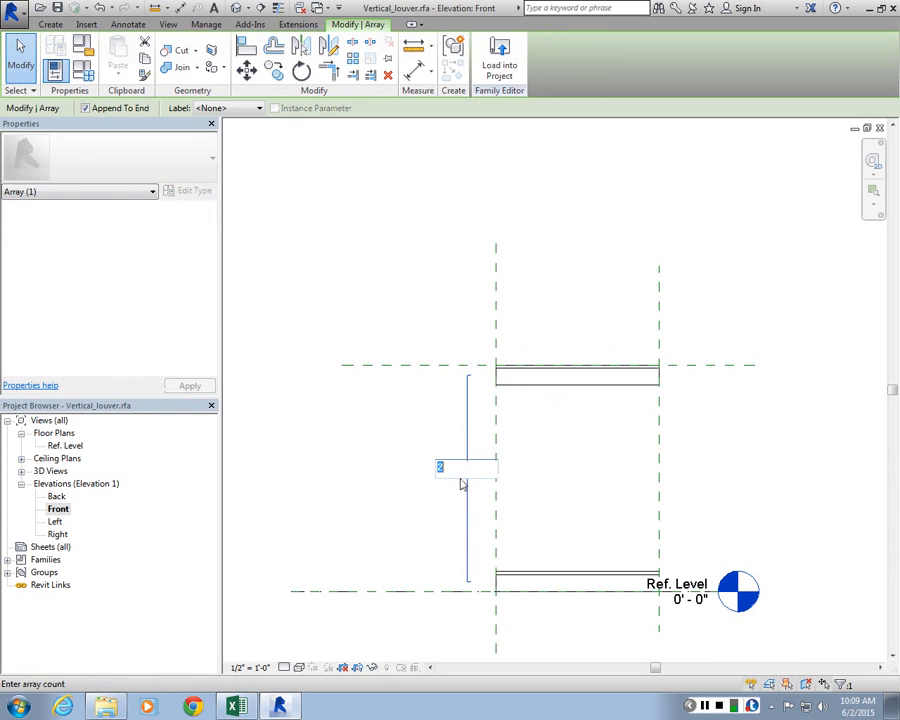
{"action": "type", "text": "5"}
{"action": "key", "text": "Return"}
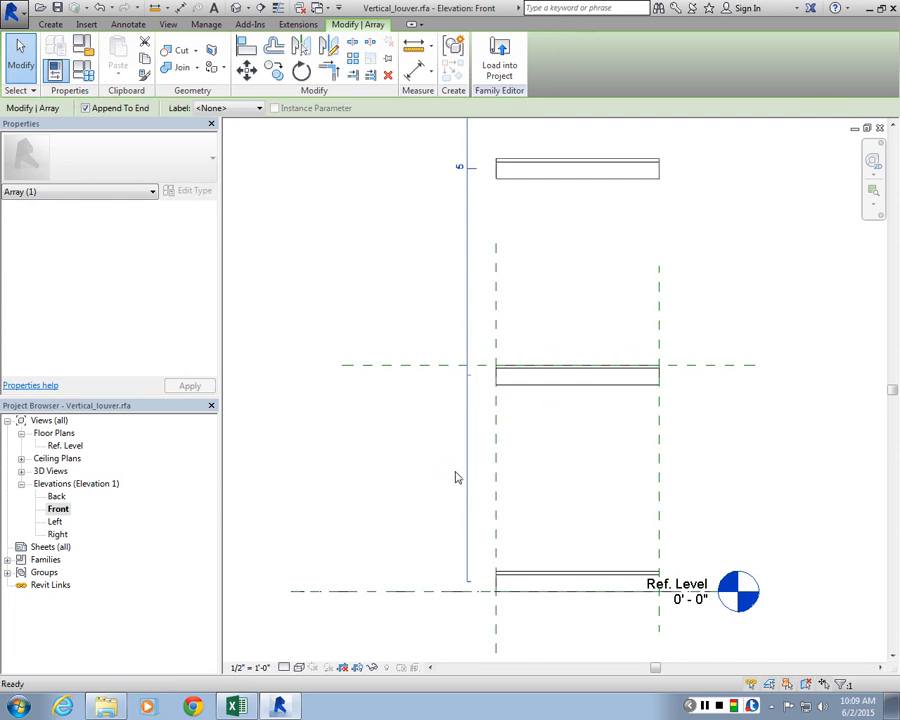
Undo the array count change and the alignment of the upper copy
{"action": "left_click", "coordinate": [454, 476]}
{"action": "scroll", "coordinate": [490, 478], "scroll_direction": "up", "scroll_amount": 2}
{"action": "left_click", "coordinate": [534, 403]}
{"action": "scroll", "coordinate": [534, 406], "scroll_direction": "down", "scroll_amount": 3}
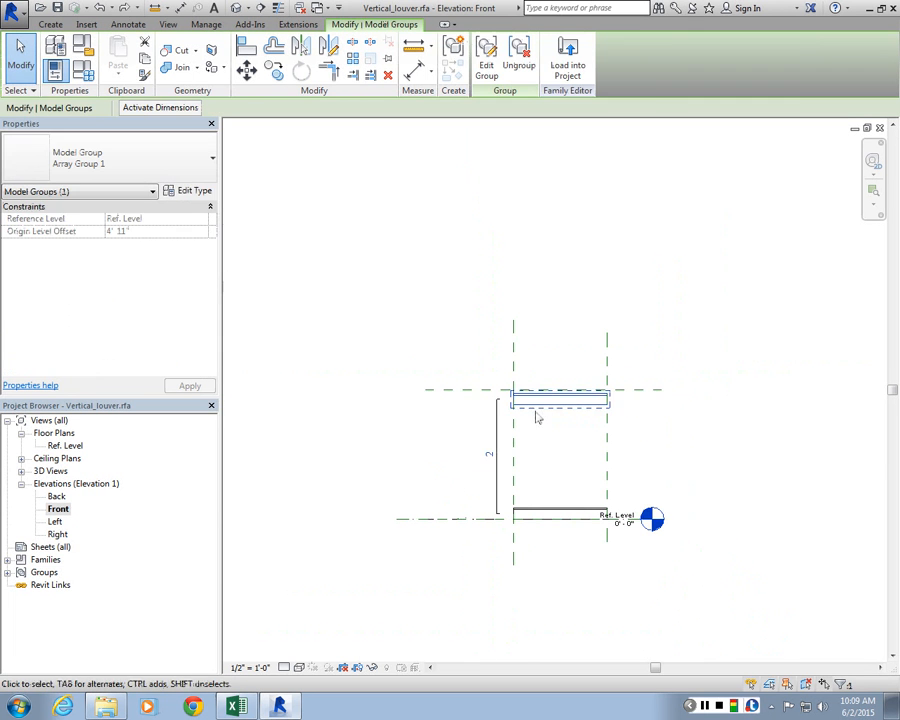
{"action": "left_click", "coordinate": [557, 437]}
{"action": "key", "text": "F1"}
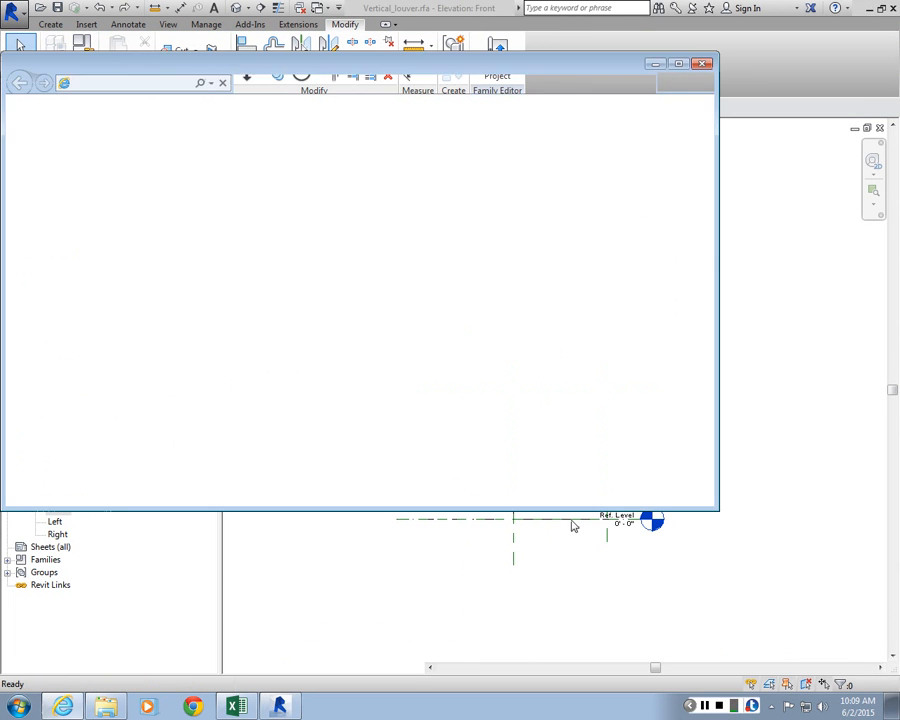
{"action": "left_click", "coordinate": [703, 64]}
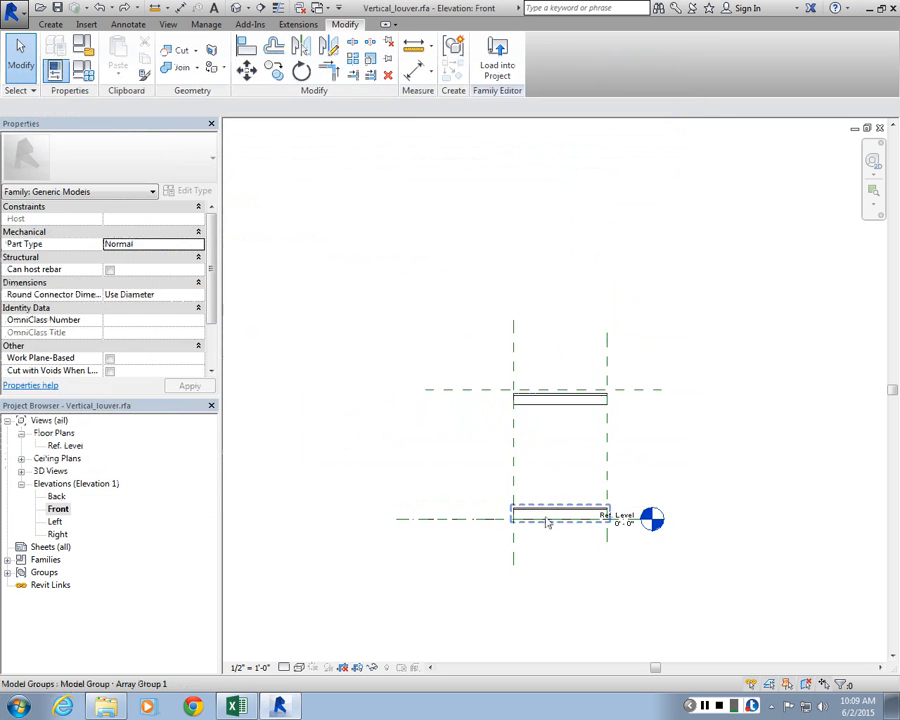
Delete the upper array copy and ungroup the remaining Sweep component at Ref. Level
{"action": "left_click", "coordinate": [536, 402]}
{"action": "key", "text": "Delete"}
{"action": "scroll", "coordinate": [525, 508], "scroll_direction": "up", "scroll_amount": 2}
{"action": "left_click", "coordinate": [541, 516]}
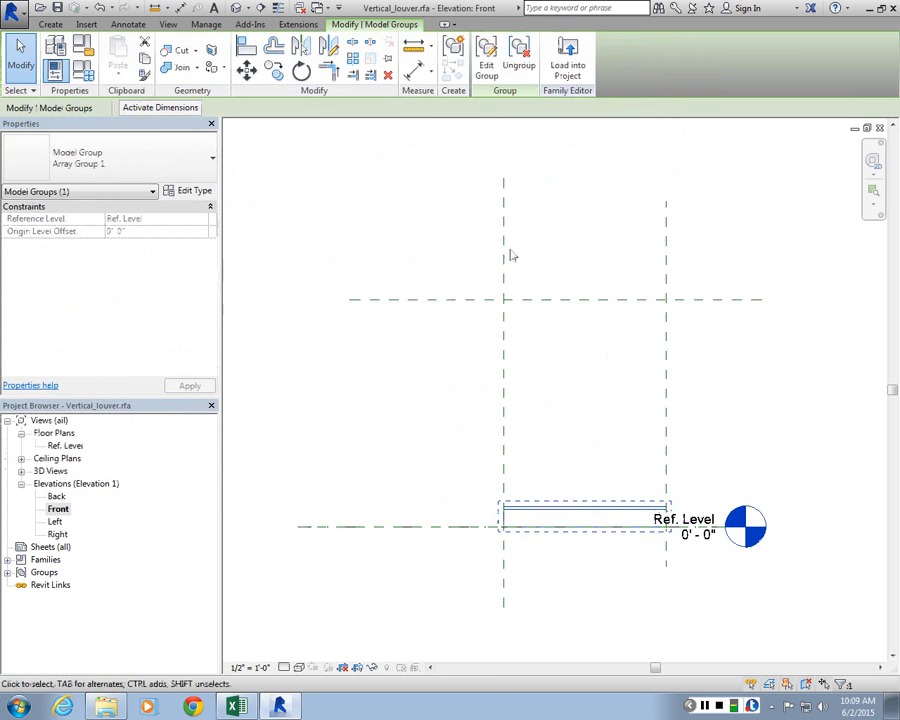
{"action": "left_click", "coordinate": [522, 57]}
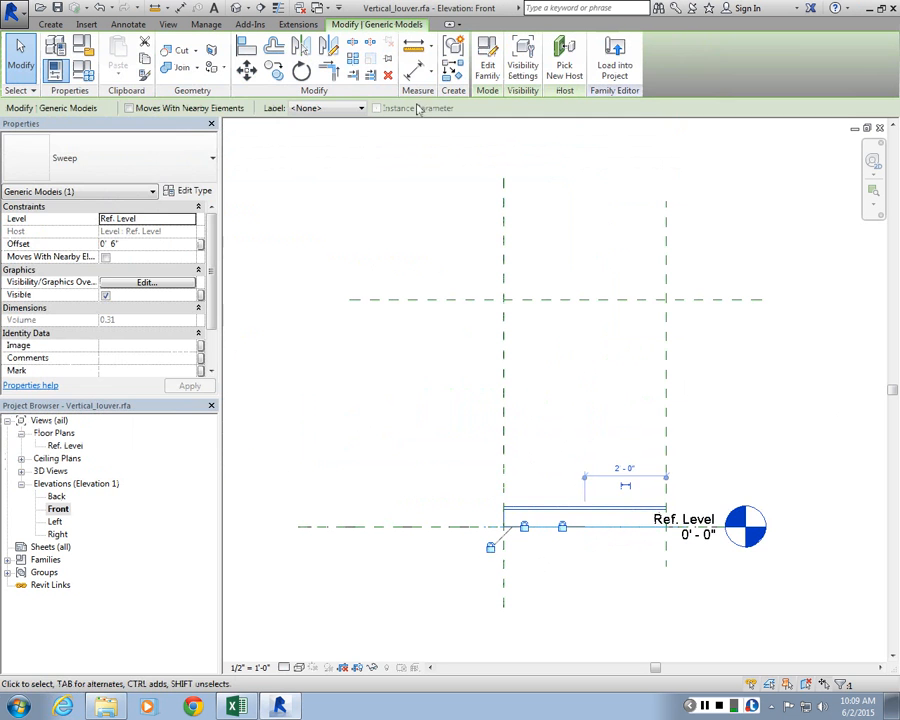
Array the Sweep component as 5 grouped items with Move To Last, from its upper-left corner up to the upper reference plane
{"action": "left_click", "coordinate": [325, 72]}
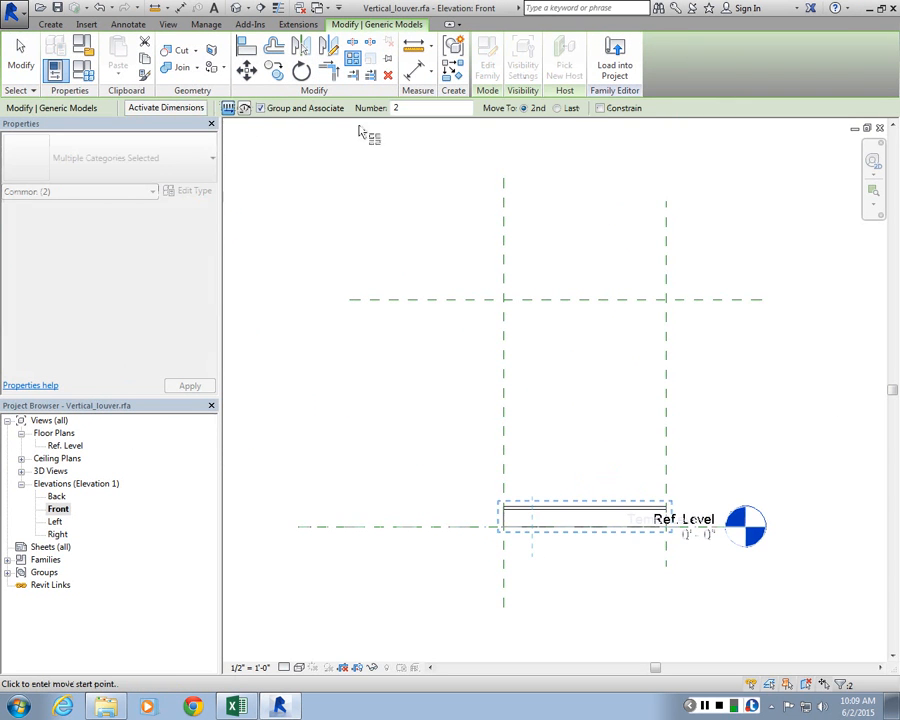
{"action": "left_click", "coordinate": [558, 109]}
{"action": "left_click", "coordinate": [504, 506]}
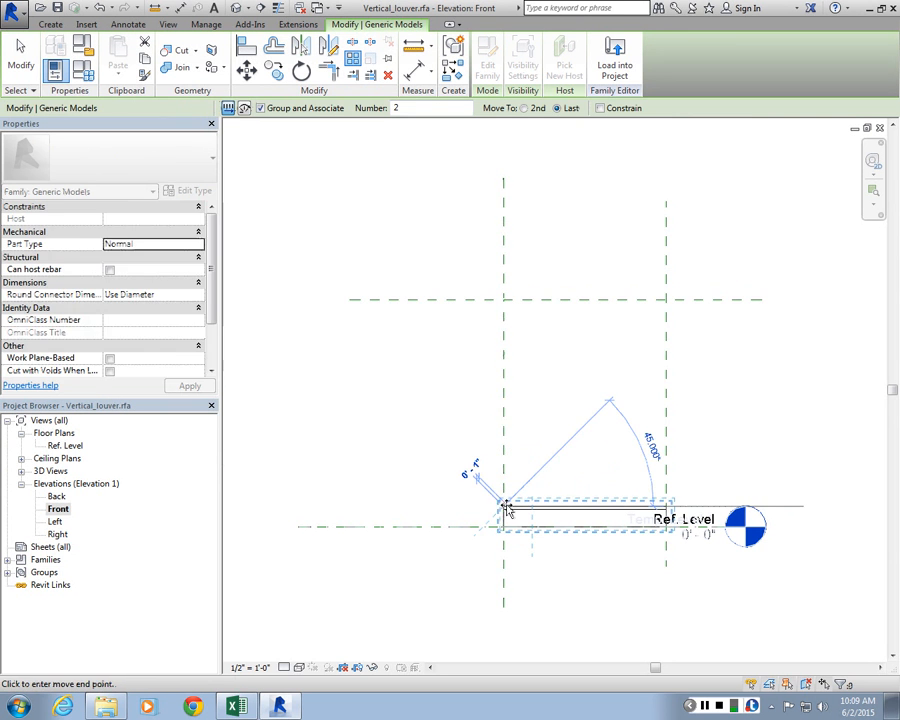
{"action": "left_click", "coordinate": [505, 301]}
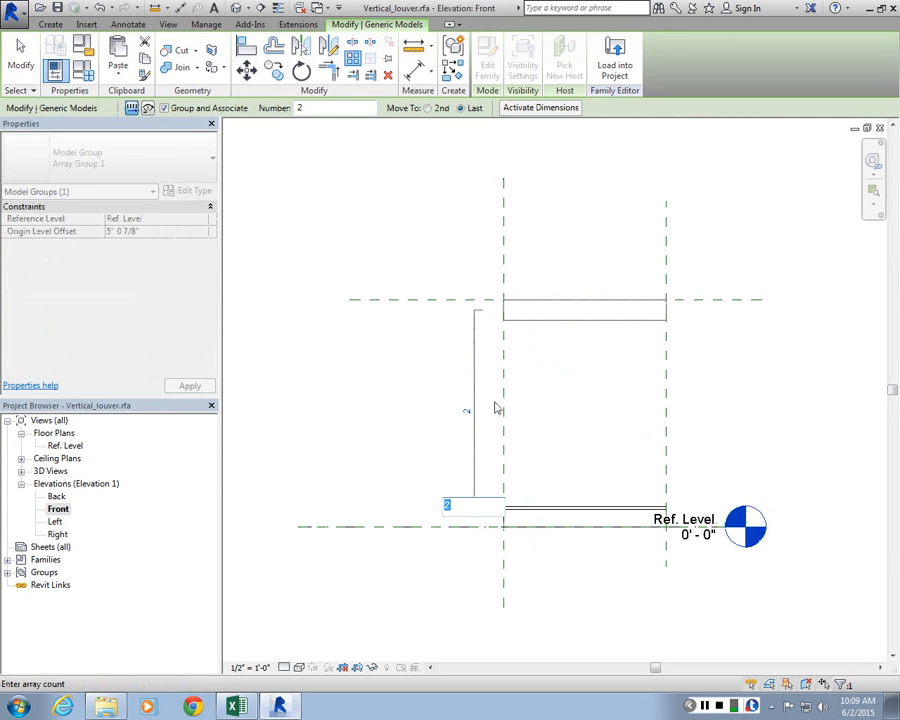
{"action": "type", "text": "5"}
{"action": "key", "text": "Return"}
{"action": "key", "text": "Escape"}
{"action": "scroll", "coordinate": [528, 287], "scroll_direction": "up", "scroll_amount": 2}
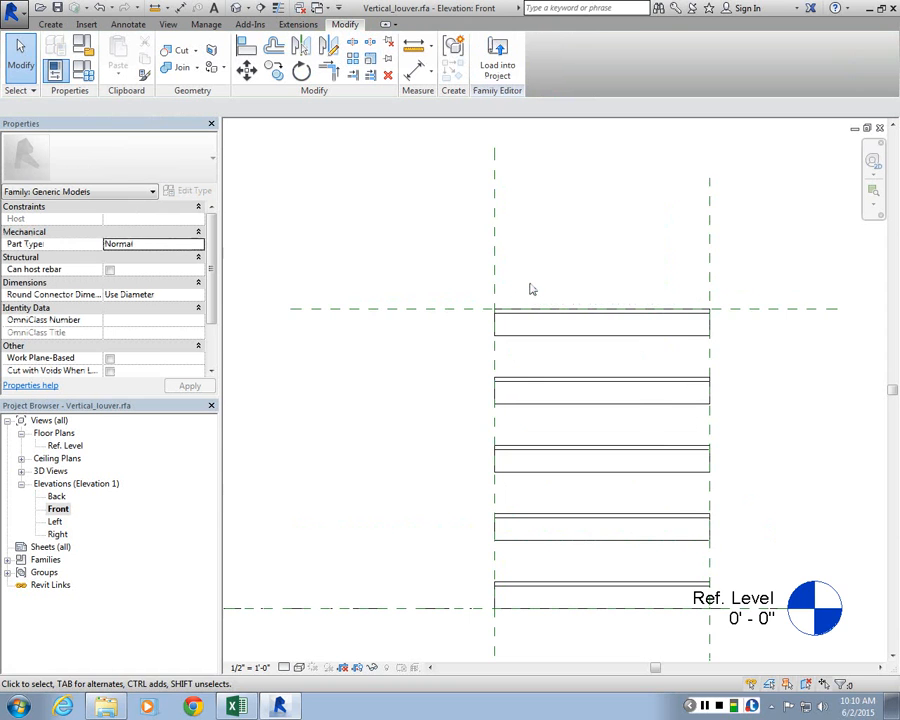
Align the top edge of the uppermost Sweep copy with the upper reference plane
{"action": "key", "text": "a"}
{"action": "key", "text": "l"}
{"action": "left_click", "coordinate": [698, 314]}
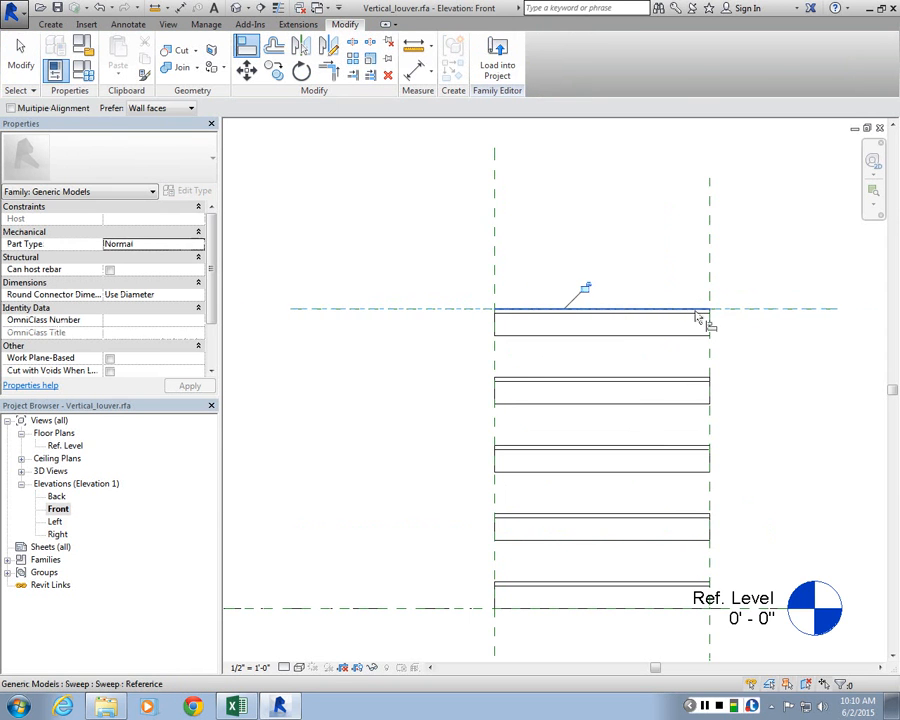
{"action": "scroll", "coordinate": [593, 296], "scroll_direction": "down", "scroll_amount": 3}
{"action": "key", "text": "Escape"}
{"action": "scroll", "coordinate": [593, 296], "scroll_direction": "up", "scroll_amount": 2}
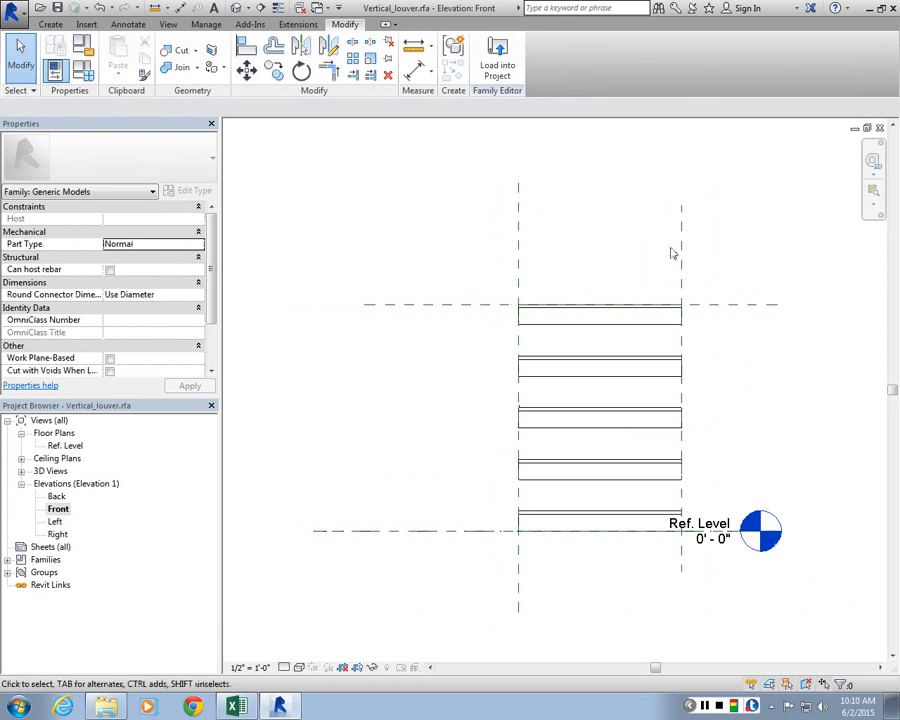
Test moving the Right reference plane and undo the move
{"action": "left_click", "coordinate": [682, 250]}
{"action": "left_click_drag", "start_coordinate": [744, 241], "coordinate": [721, 247]}
{"action": "key", "text": "ctrl+z"}
Align the left end of the uppermost Sweep copy with the left vertical reference plane
{"action": "key", "text": "a"}
{"action": "key", "text": "l"}
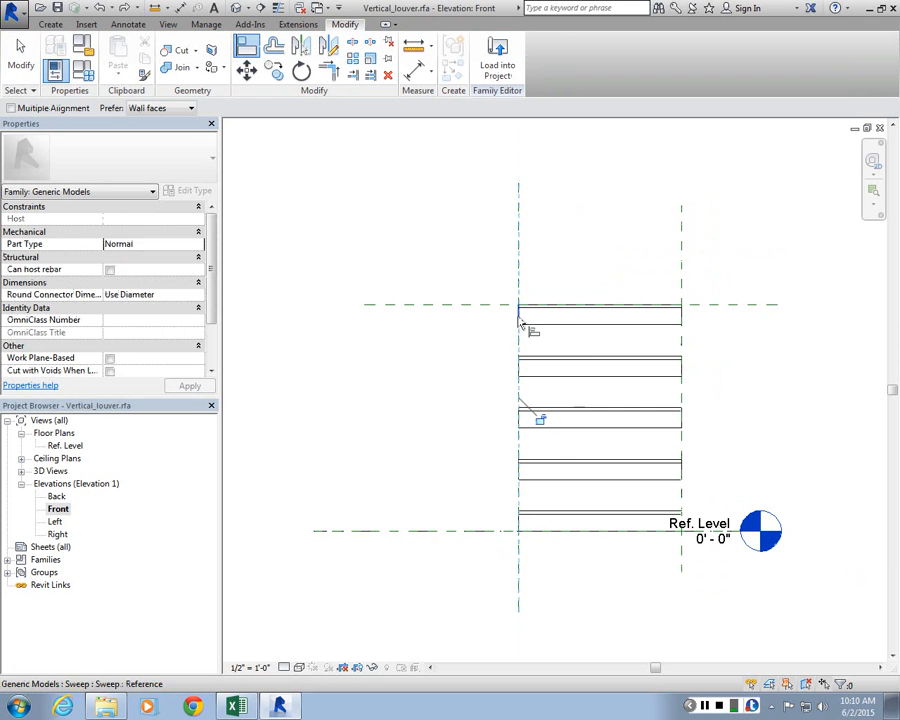
{"action": "key", "text": "Escape"}
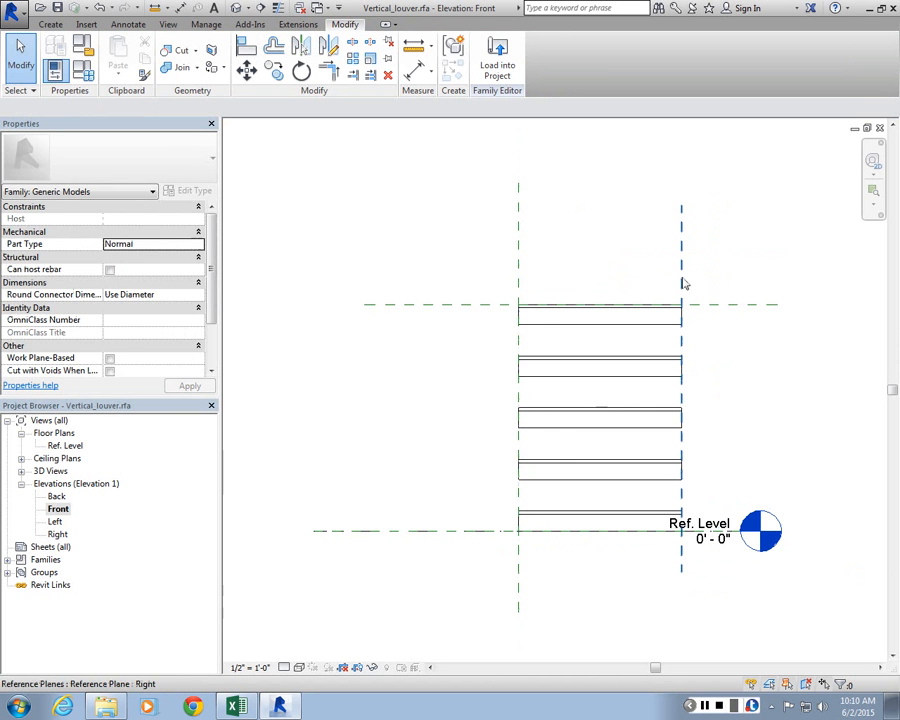
Move the Right reference plane to about 4' 5" from the left vertical plane, and raise the upper reference plane
{"action": "left_click", "coordinate": [683, 284]}
{"action": "left_click_drag", "start_coordinate": [760, 277], "coordinate": [699, 284]}
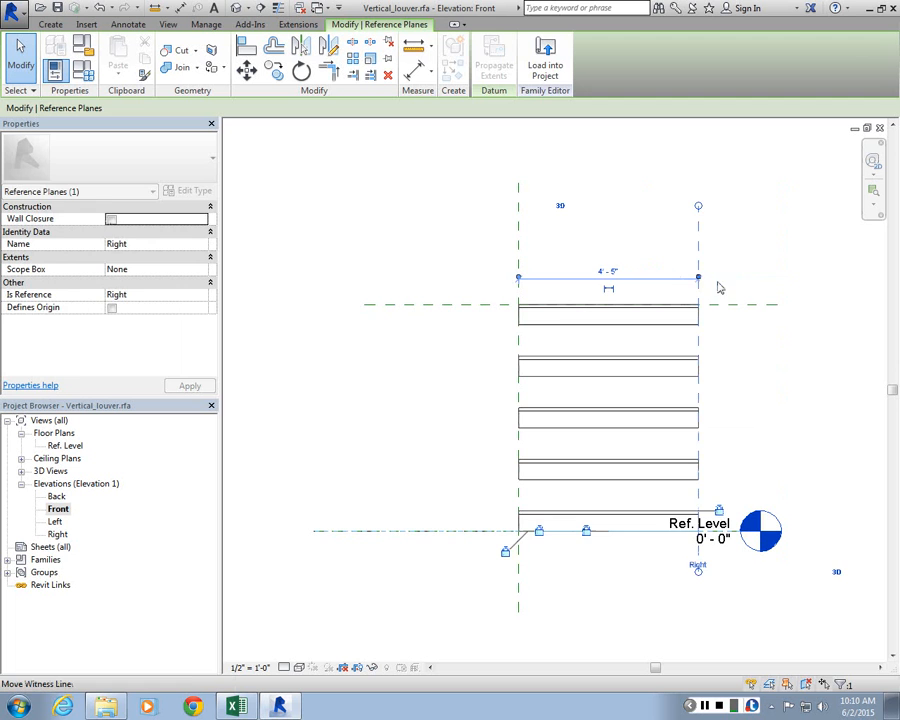
{"action": "left_click", "coordinate": [748, 297]}
{"action": "left_click_drag", "start_coordinate": [743, 316], "coordinate": [749, 273]}
{"action": "left_click", "coordinate": [689, 256]}
{"action": "middle_click_drag", "start_coordinate": [687, 258], "coordinate": [721, 316]}
{"action": "scroll", "coordinate": [721, 316], "scroll_direction": "down", "scroll_amount": 1}
{"action": "scroll", "coordinate": [720, 317], "scroll_direction": "up", "scroll_amount": 1}
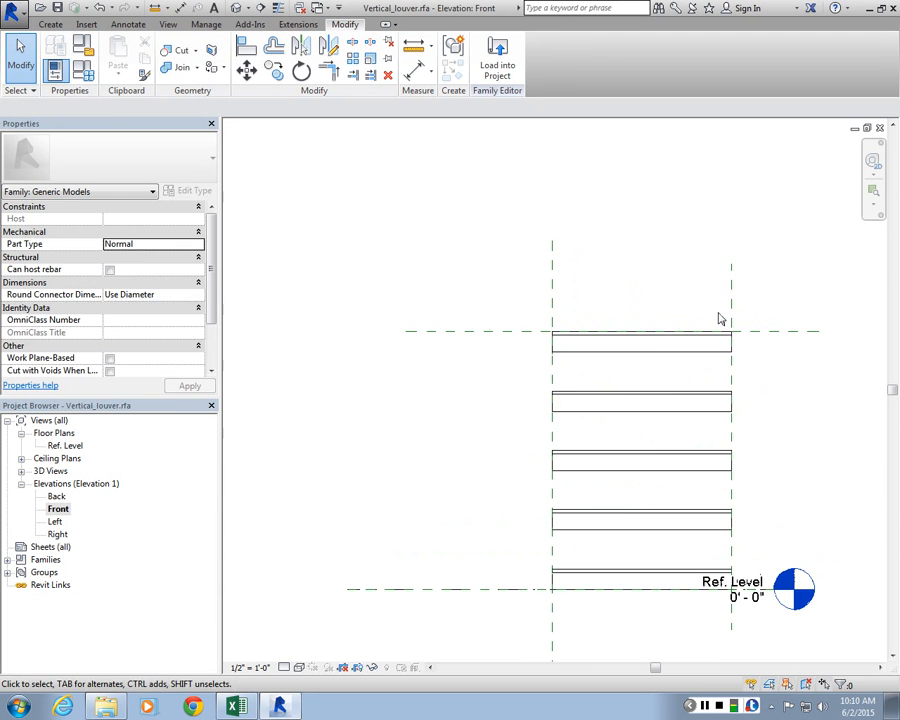
Label the Sweep array's item count with a new instance family parameter named num_louvers
{"action": "left_click", "coordinate": [561, 402]}
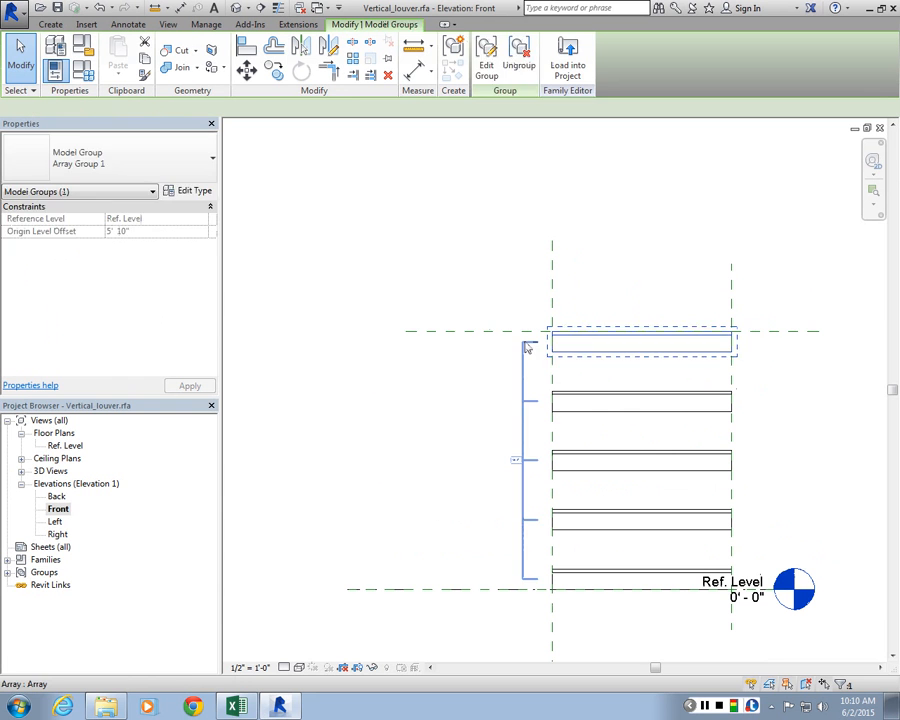
{"action": "left_click", "coordinate": [526, 346]}
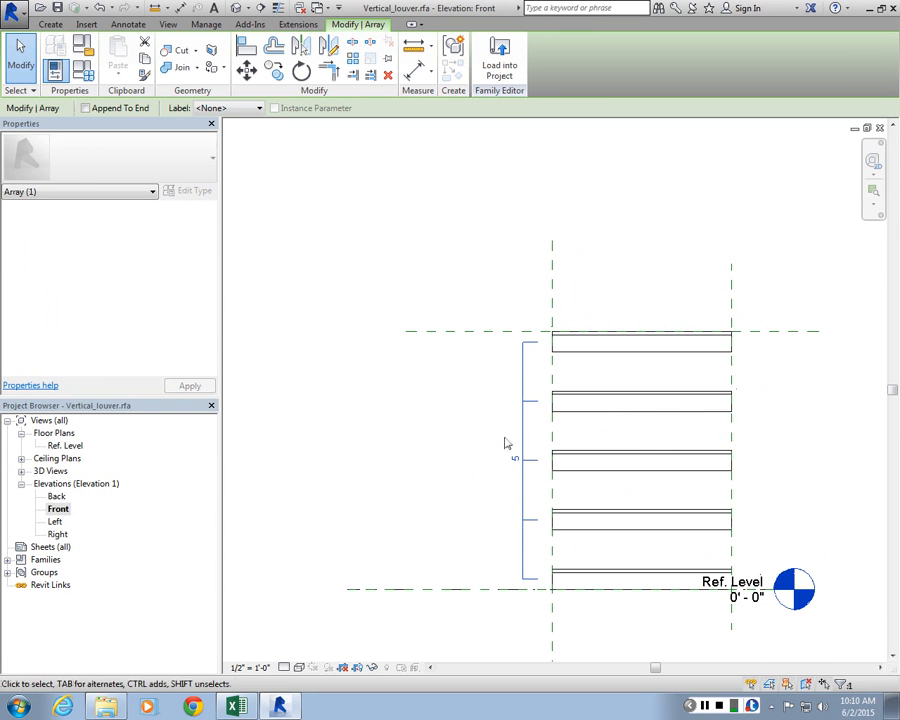
{"action": "left_click", "coordinate": [226, 108]}
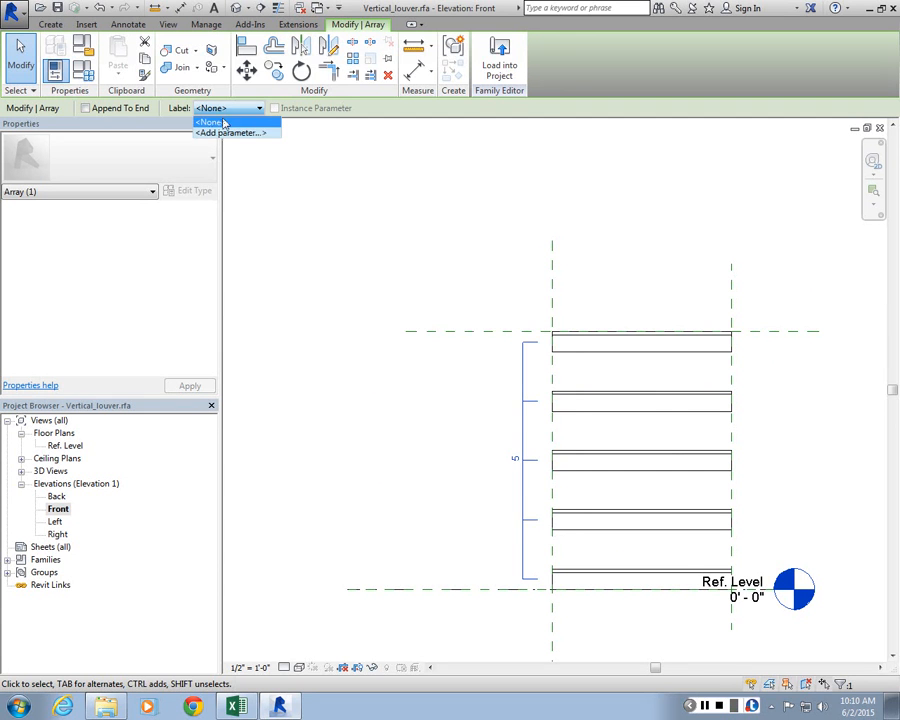
{"action": "left_click", "coordinate": [226, 132]}
{"action": "type", "text": "num"}
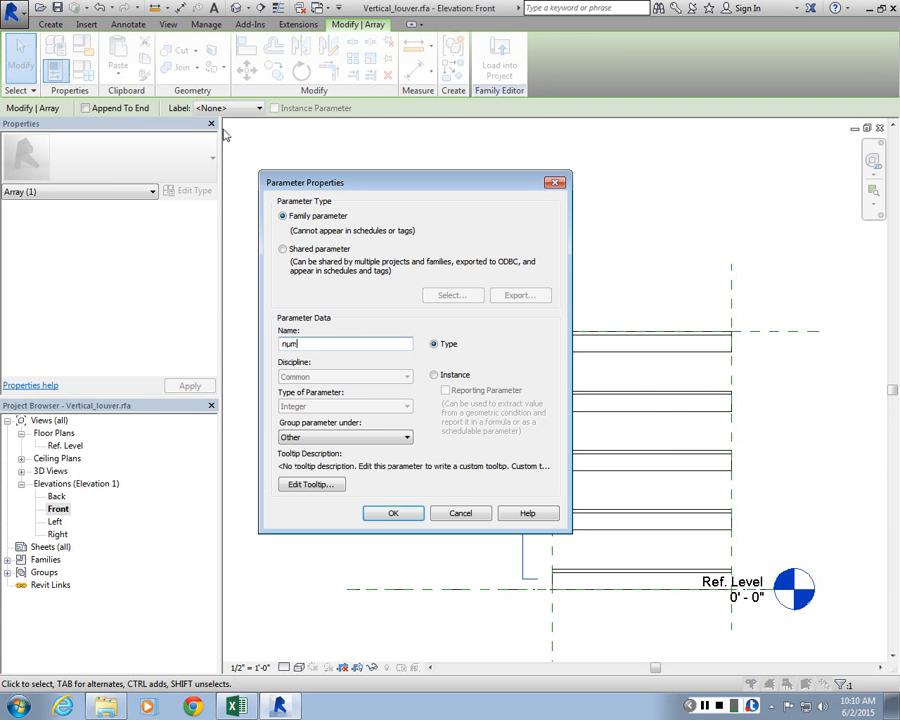
{"action": "type", "text": "_iouvers"}
{"action": "left_click", "coordinate": [455, 376]}
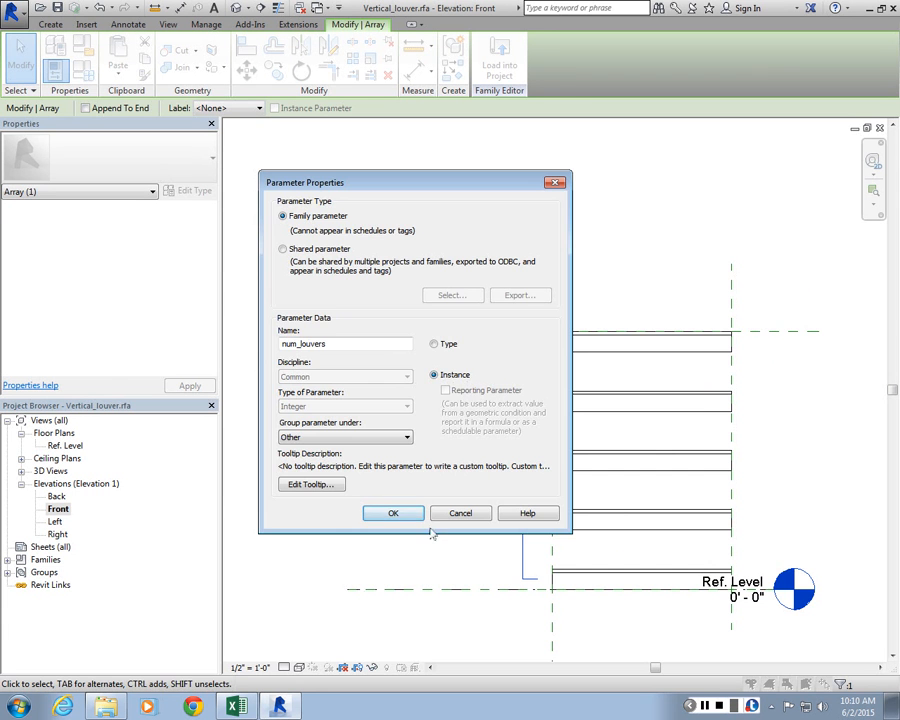
{"action": "left_click", "coordinate": [380, 514]}
{"action": "left_click", "coordinate": [384, 517]}
Lower the upper reference plane until the top louver group sits about 4' 0" above Ref. Level
{"action": "scroll", "coordinate": [638, 348], "scroll_direction": "down", "scroll_amount": 2}
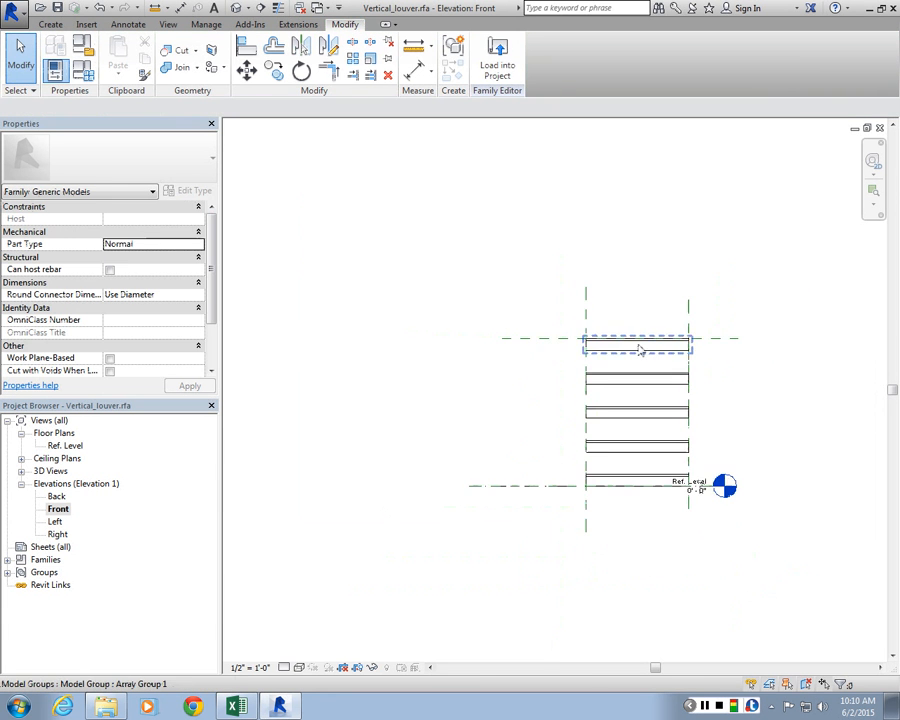
{"action": "scroll", "coordinate": [641, 312], "scroll_direction": "up", "scroll_amount": 2}
{"action": "left_click_drag", "start_coordinate": [762, 355], "coordinate": [783, 420]}
{"action": "left_click", "coordinate": [764, 556]}
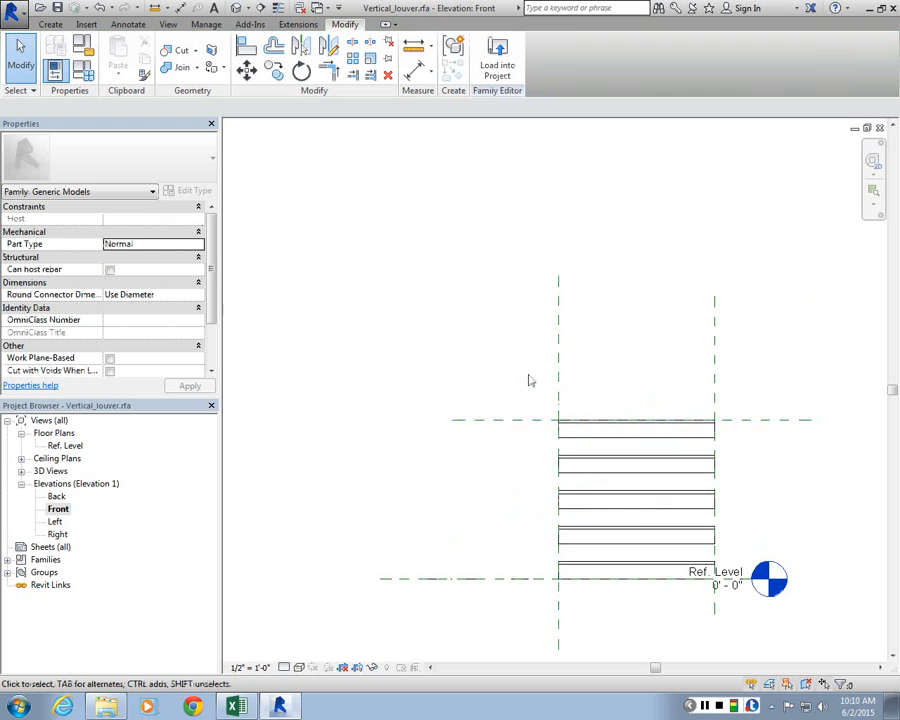
{"action": "scroll", "coordinate": [520, 375], "scroll_direction": "down", "scroll_amount": 4}
{"action": "scroll", "coordinate": [580, 322], "scroll_direction": "up", "scroll_amount": 3}
{"action": "scroll", "coordinate": [777, 541], "scroll_direction": "up", "scroll_amount": 1}
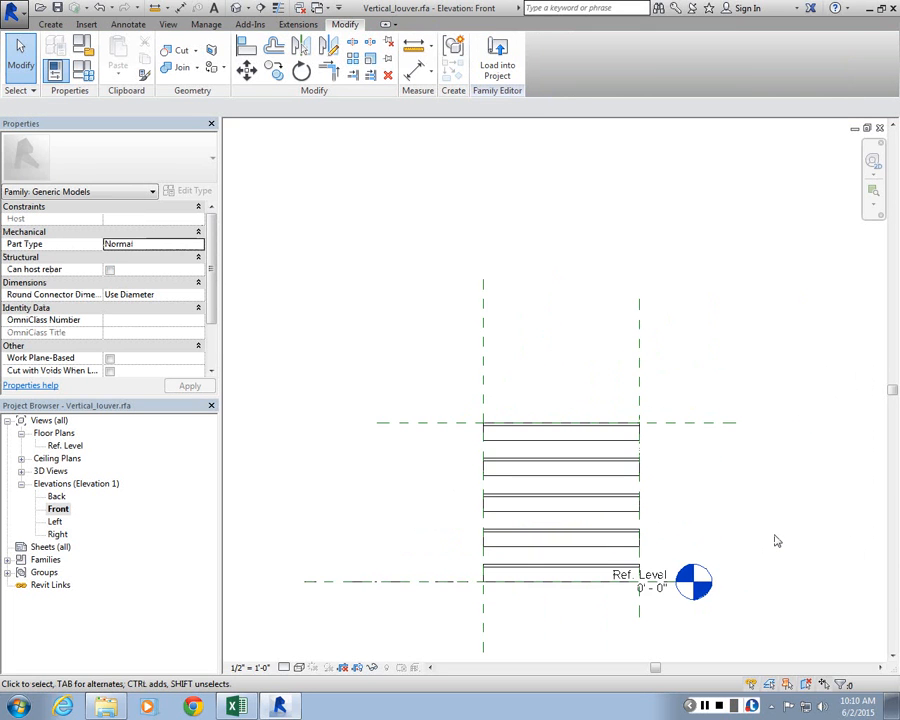
{"action": "scroll", "coordinate": [412, 290], "scroll_direction": "down", "scroll_amount": 2}
{"action": "scroll", "coordinate": [595, 328], "scroll_direction": "up", "scroll_amount": 1}
{"action": "scroll", "coordinate": [640, 430], "scroll_direction": "up", "scroll_amount": 2}
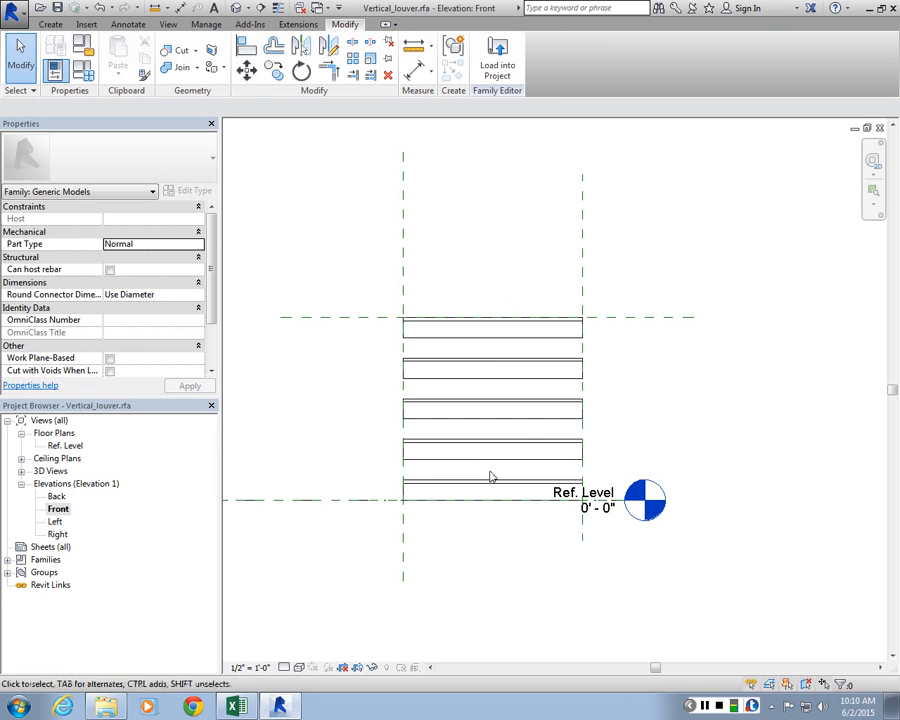
{"action": "scroll", "coordinate": [497, 430], "scroll_direction": "up", "scroll_amount": 1}
{"action": "scroll", "coordinate": [500, 433], "scroll_direction": "down", "scroll_amount": 1}
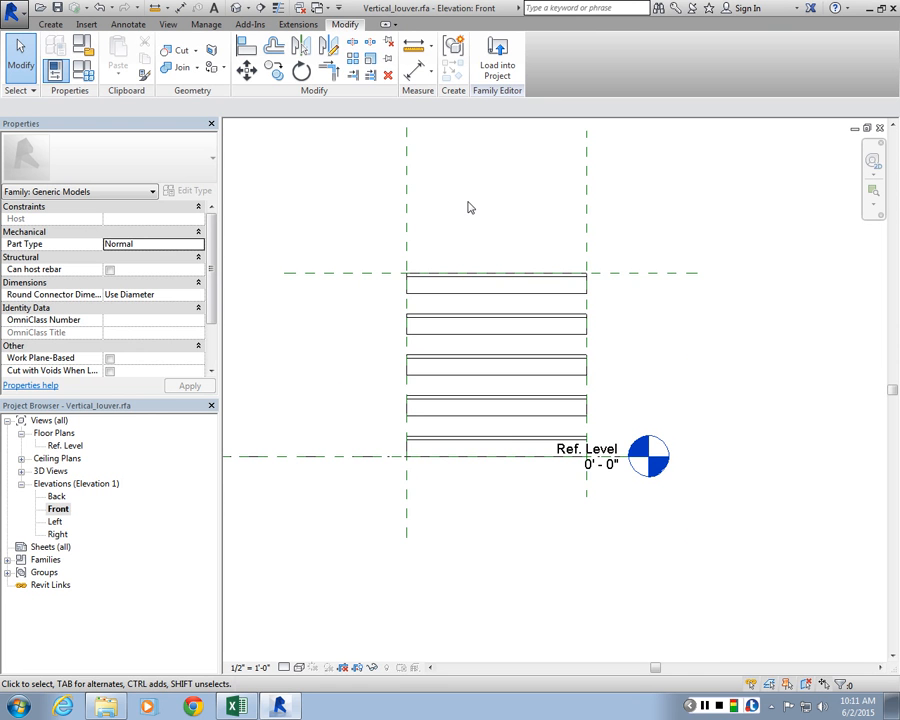
{"action": "middle_click_drag", "start_coordinate": [565, 288], "coordinate": [566, 303]}
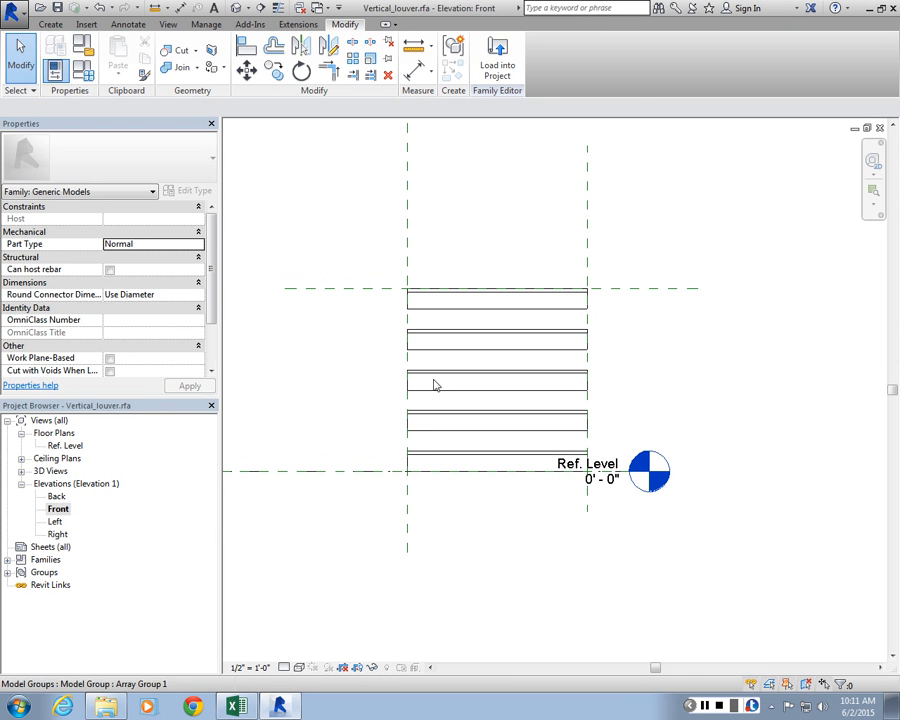
{"action": "scroll", "coordinate": [588, 270], "scroll_direction": "up", "scroll_amount": 2}
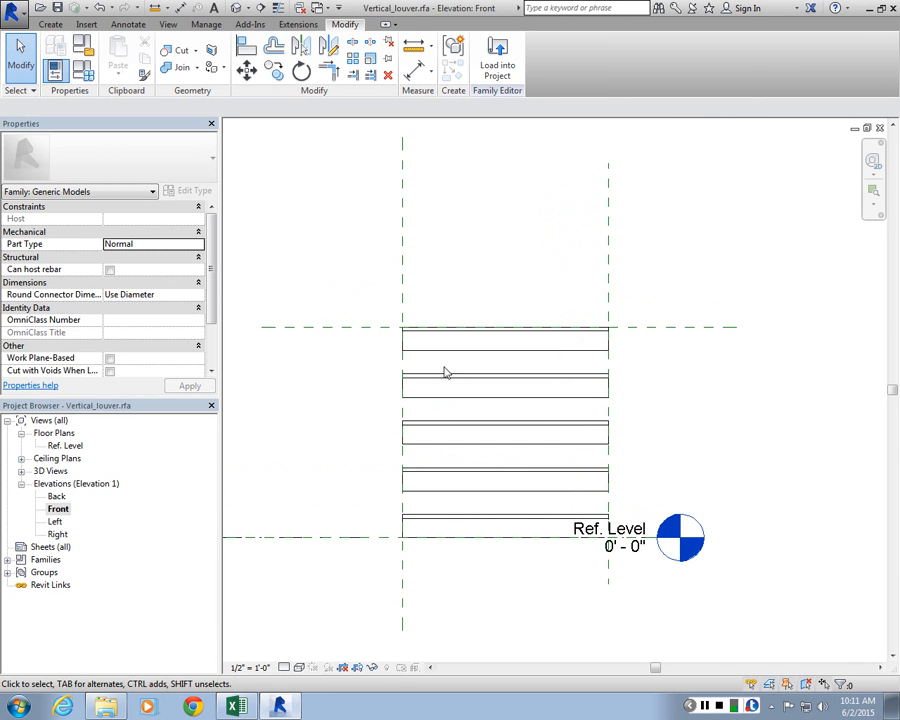
{"action": "scroll", "coordinate": [408, 342], "scroll_direction": "up", "scroll_amount": 2}
{"action": "left_click", "coordinate": [408, 342]}
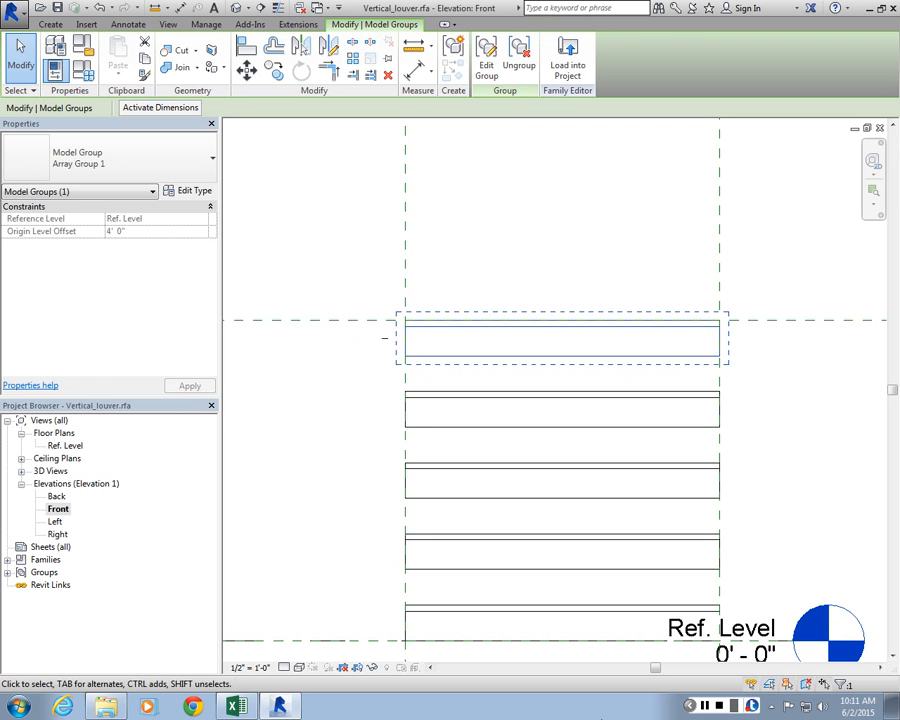
{"action": "left_click", "coordinate": [706, 707]}
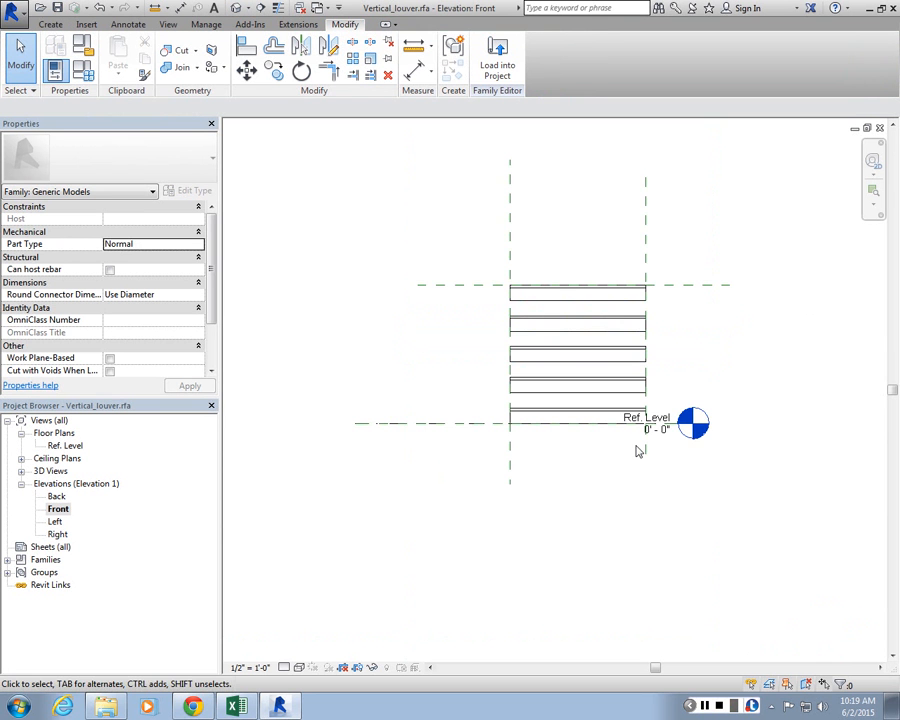
{"action": "scroll", "coordinate": [598, 173], "scroll_direction": "up", "scroll_amount": 1}
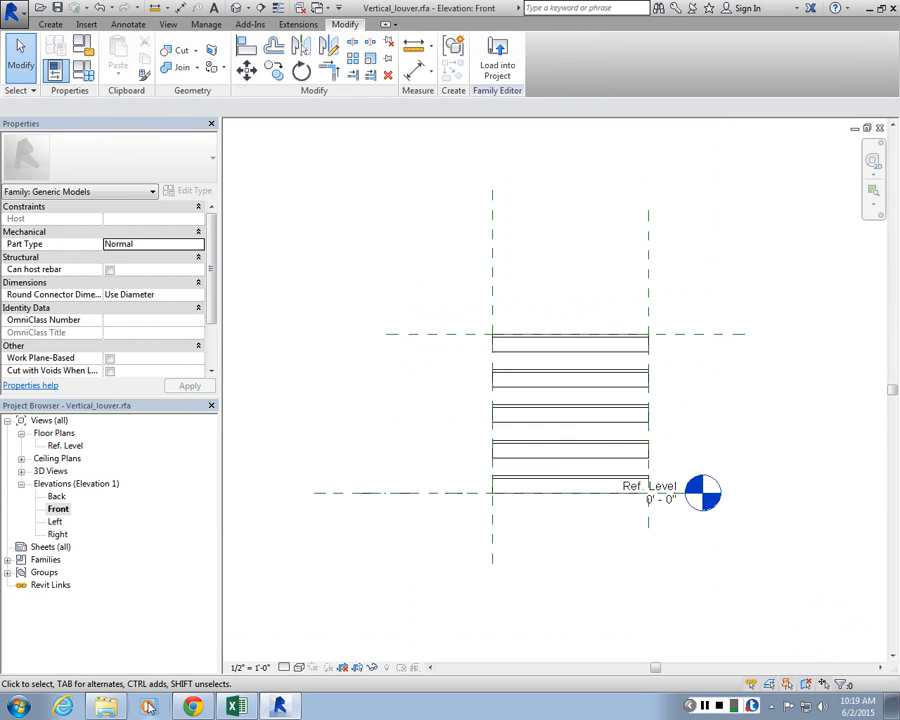
Open the Louver_system.rfa family from the Parametric Louver folder
{"action": "left_click", "coordinate": [110, 705]}
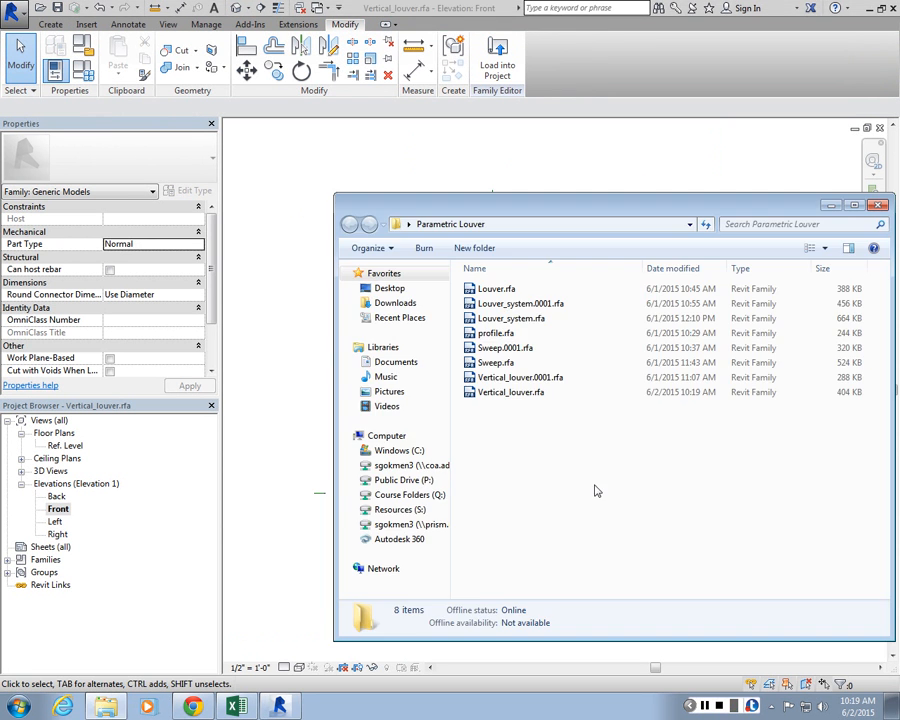
{"action": "left_click", "coordinate": [500, 319]}
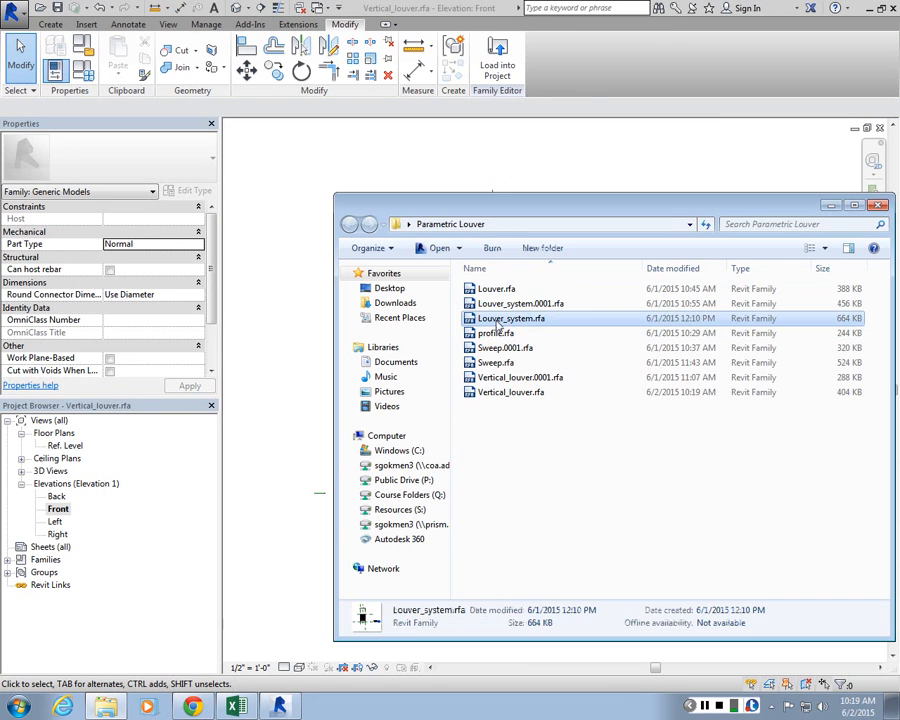
{"action": "double_click", "coordinate": [500, 319]}
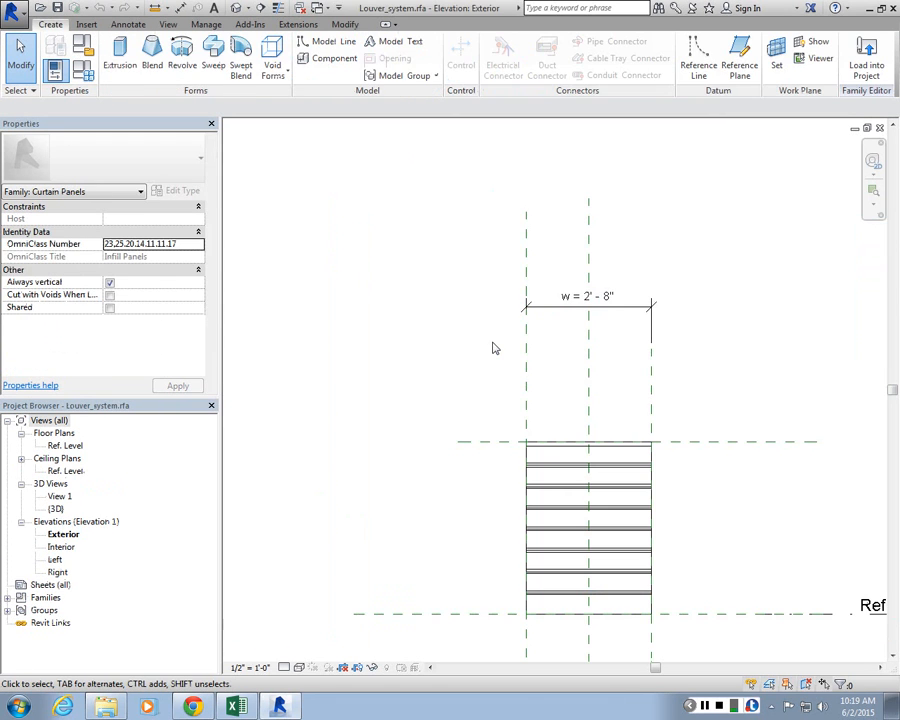
Delete all existing louver array groups from the Exterior elevation, keeping the reference planes and the w dimension
{"action": "scroll", "coordinate": [405, 364], "scroll_direction": "down", "scroll_amount": 1}
{"action": "middle_click_drag", "start_coordinate": [405, 364], "coordinate": [352, 313]}
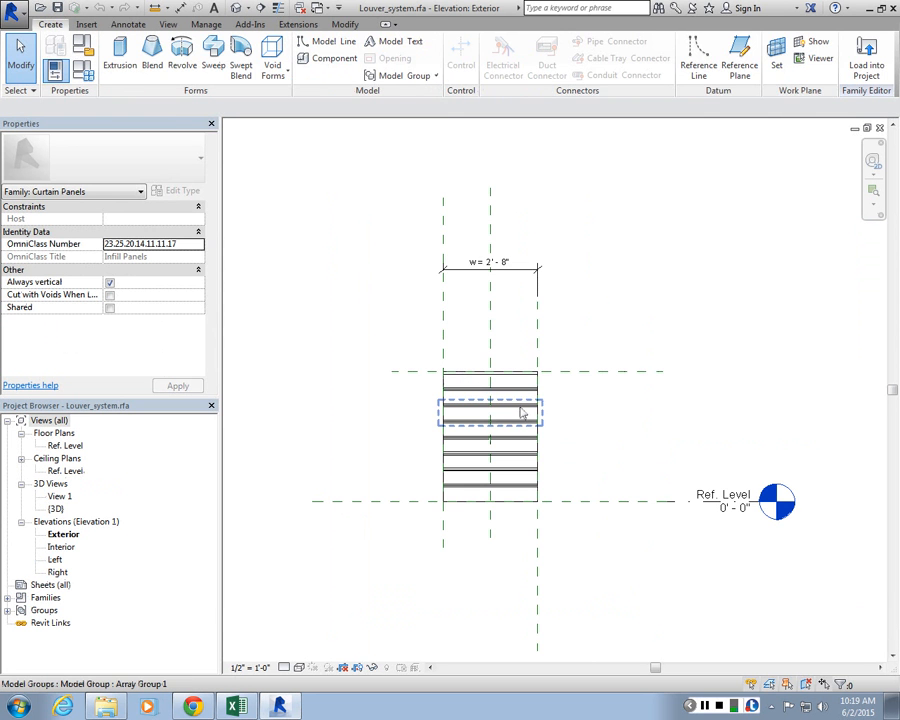
{"action": "key", "text": "Delete"}
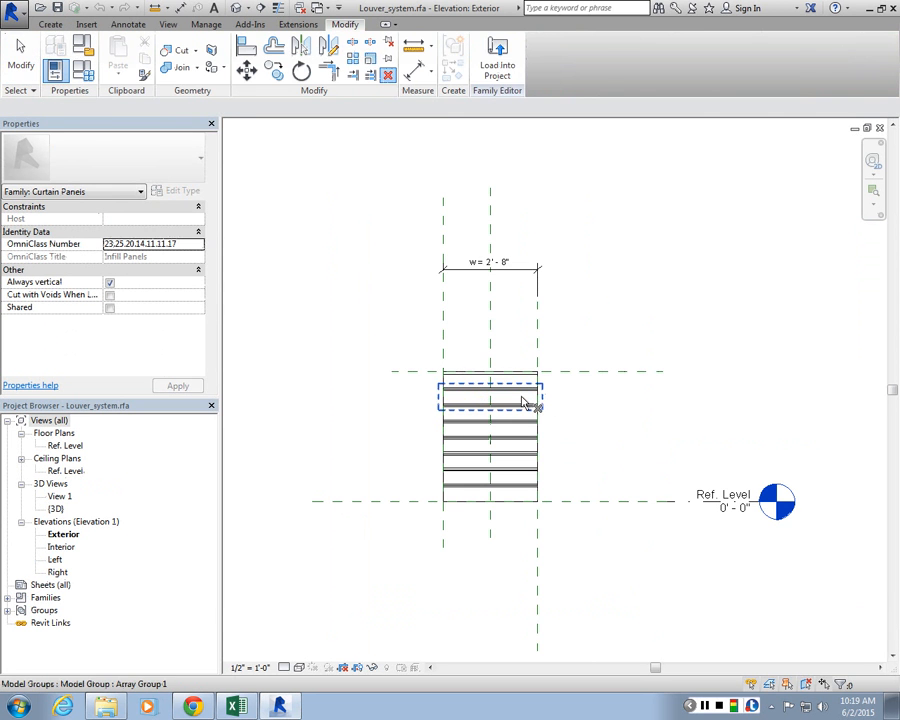
{"action": "left_click", "coordinate": [521, 401]}
{"action": "scroll", "coordinate": [522, 400], "scroll_direction": "up", "scroll_amount": 2}
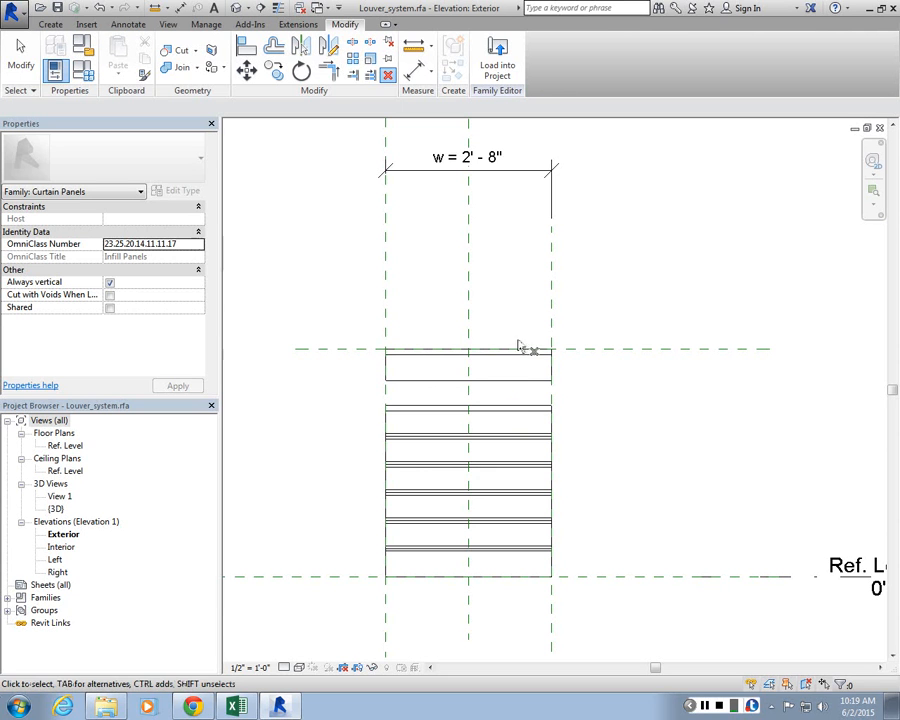
{"action": "left_click", "coordinate": [534, 378]}
{"action": "key", "text": "Escape"}
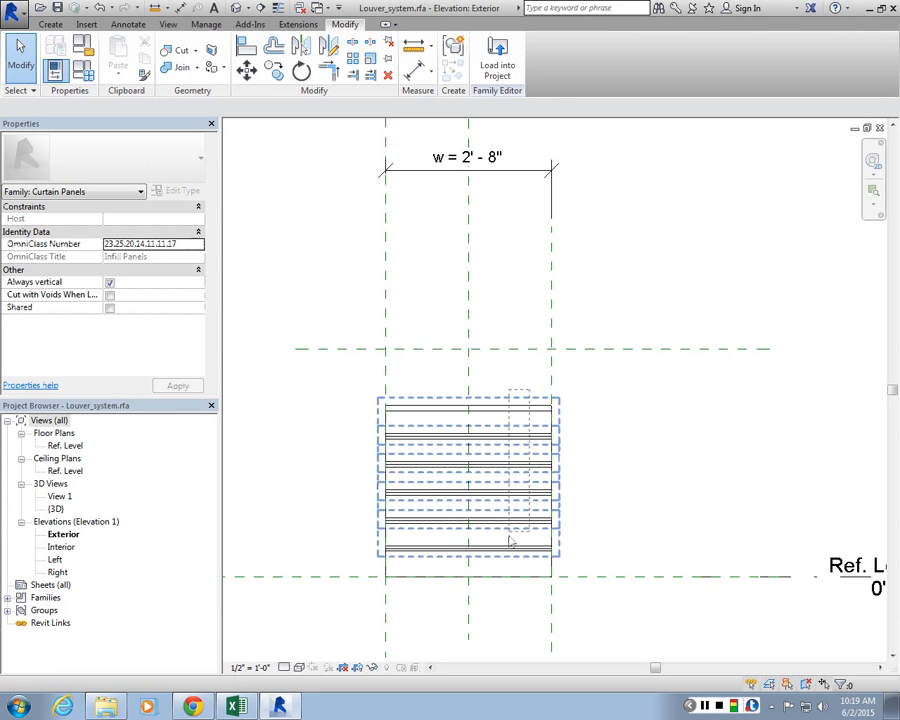
{"action": "key", "text": "Delete"}
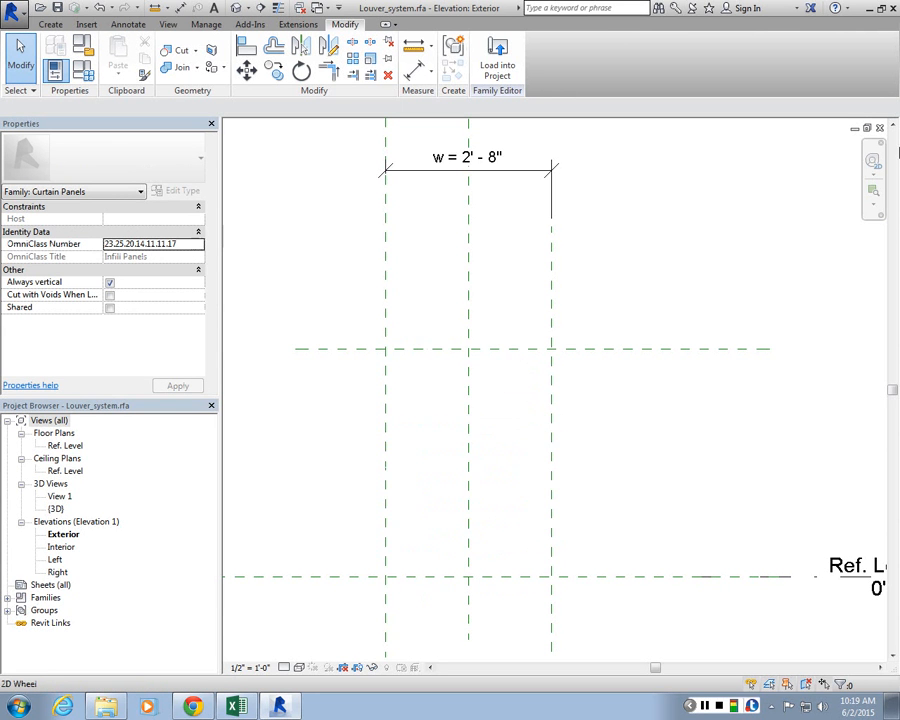
Load the Vertical_louver family into Louver_system and open the Ref. Level floor plan there
{"action": "left_click", "coordinate": [857, 136]}
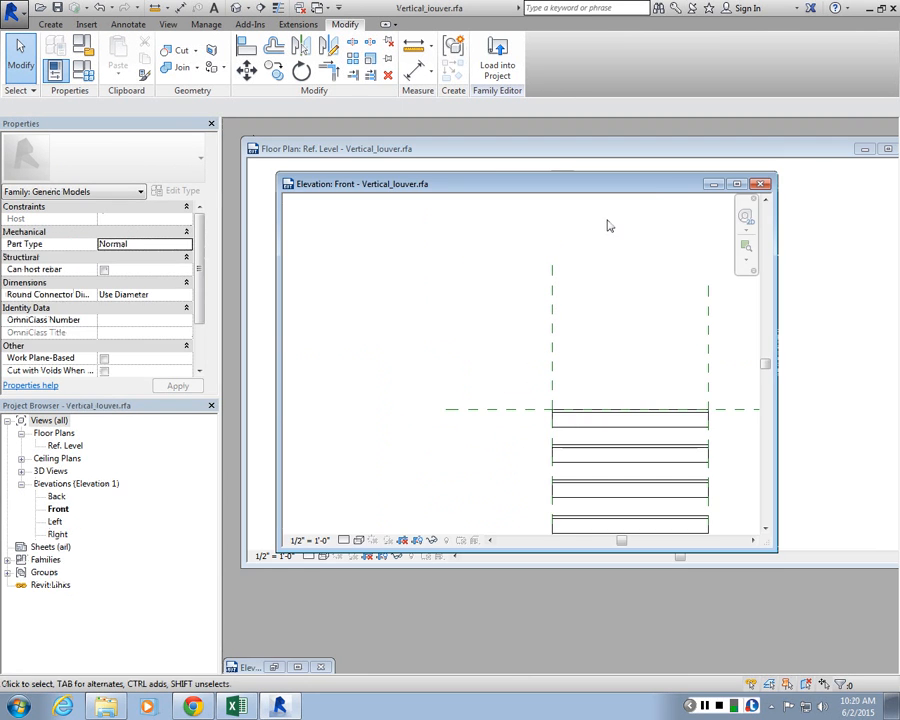
{"action": "double_click", "coordinate": [680, 202]}
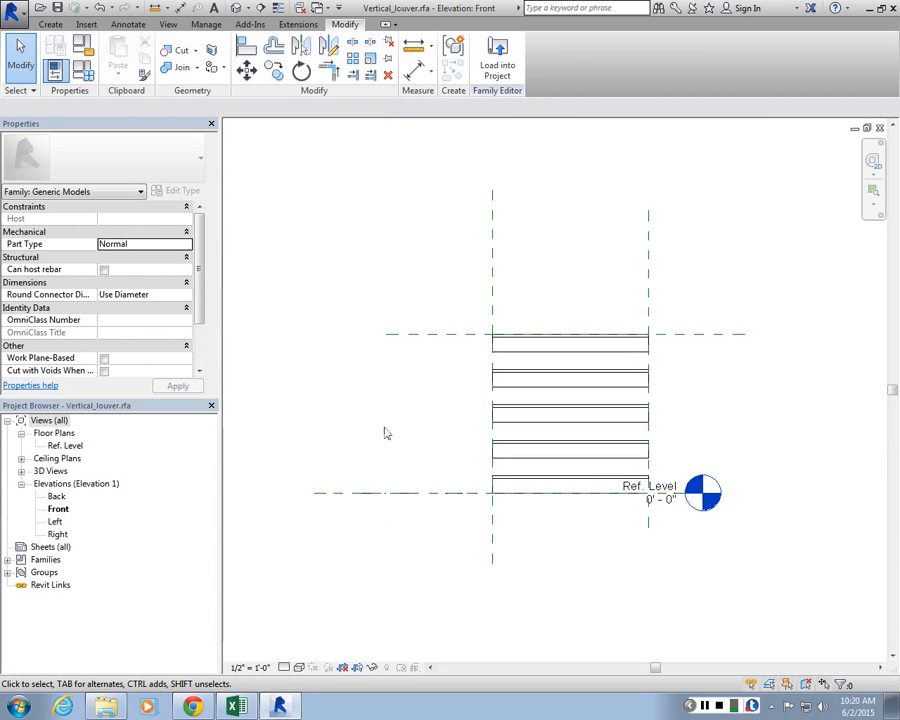
{"action": "scroll", "coordinate": [385, 433], "scroll_direction": "down", "scroll_amount": 1}
{"action": "scroll", "coordinate": [610, 420], "scroll_direction": "up", "scroll_amount": 3}
{"action": "scroll", "coordinate": [466, 466], "scroll_direction": "down", "scroll_amount": 2}
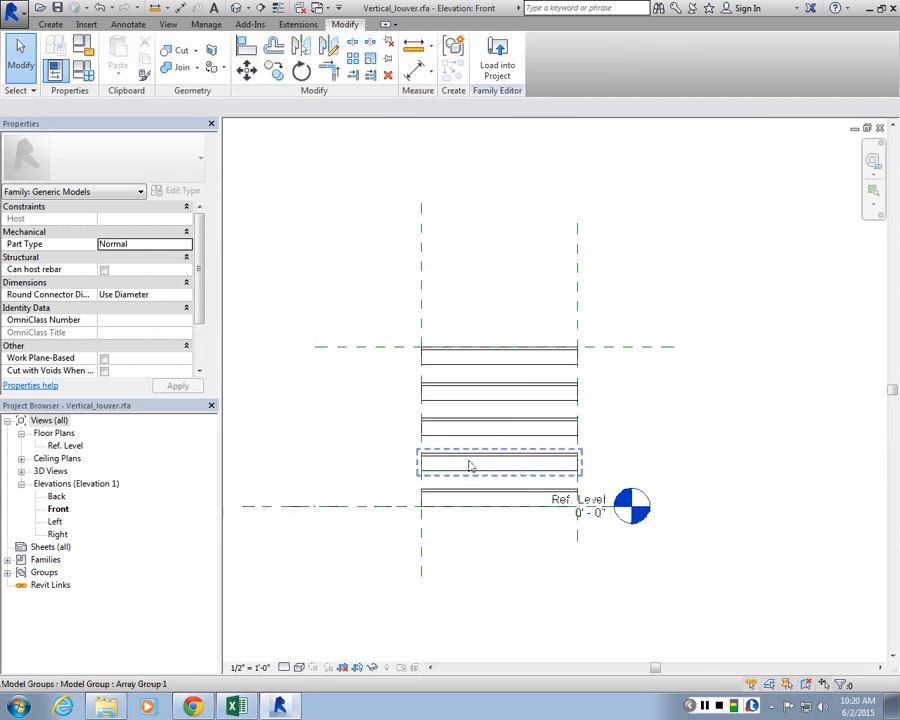
{"action": "left_click", "coordinate": [503, 84]}
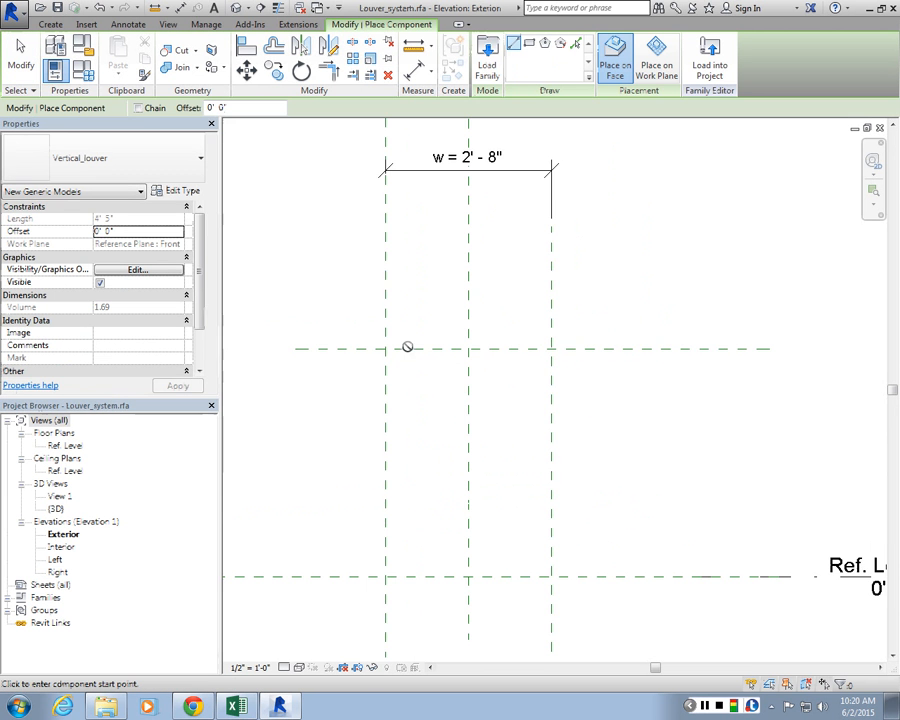
{"action": "double_click", "coordinate": [68, 446]}
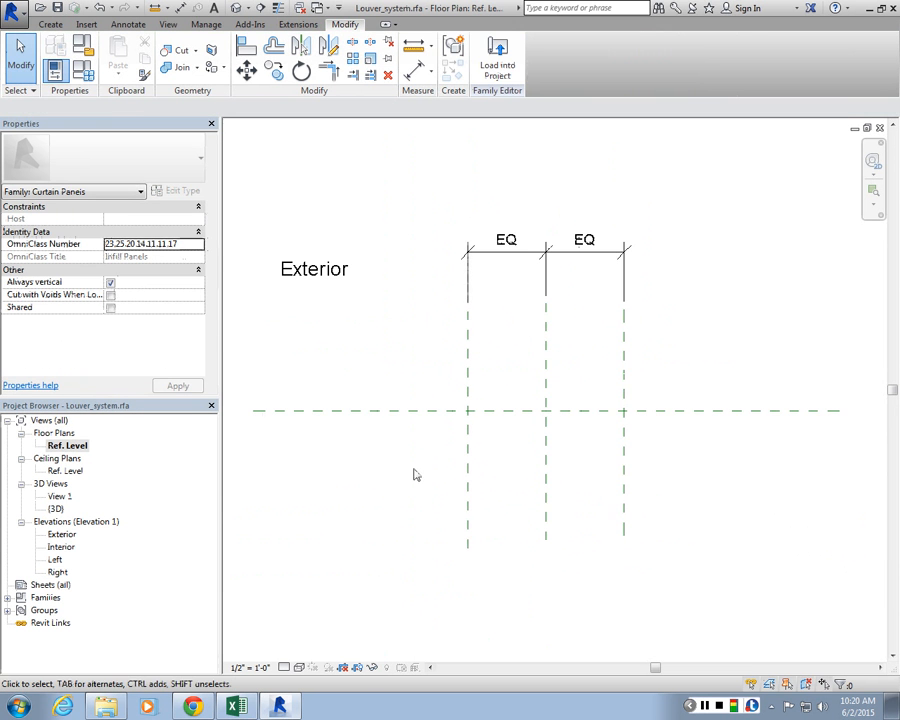
{"action": "scroll", "coordinate": [640, 350], "scroll_direction": "up", "scroll_amount": 2}
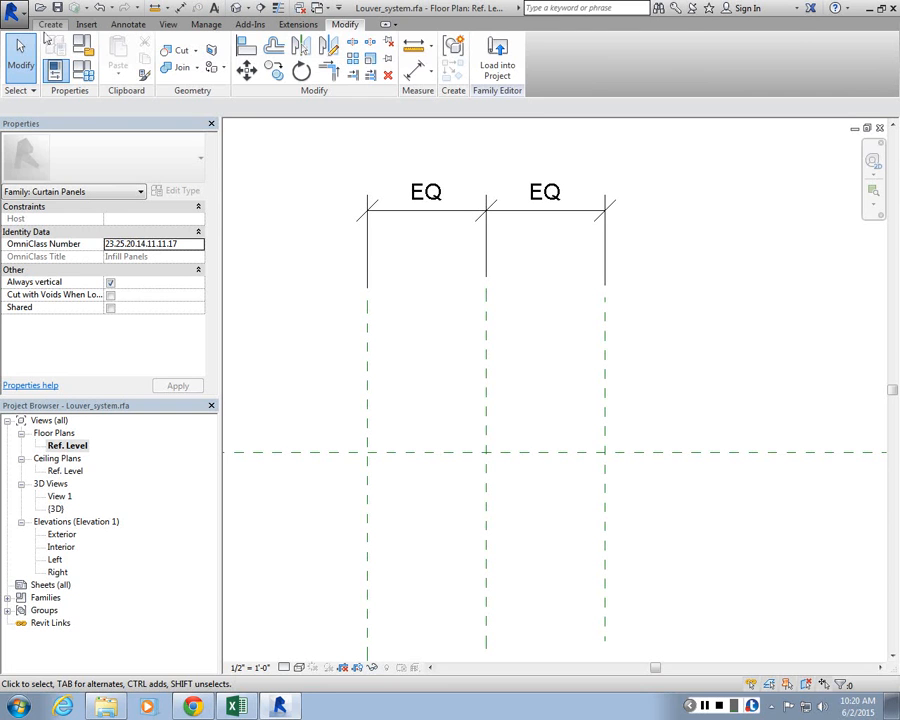
Place the Vertical_louver component on the Ref. Level work plane, spanning between the two outer vertical reference planes along the horizontal reference plane
{"action": "left_click", "coordinate": [47, 28]}
{"action": "left_click", "coordinate": [316, 58]}
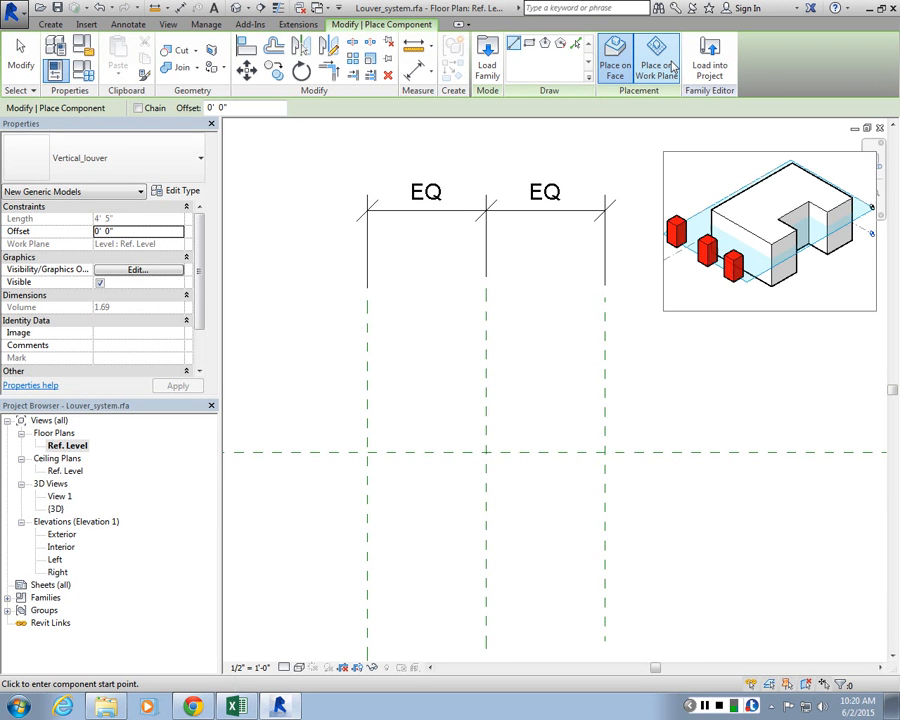
{"action": "left_click", "coordinate": [673, 66]}
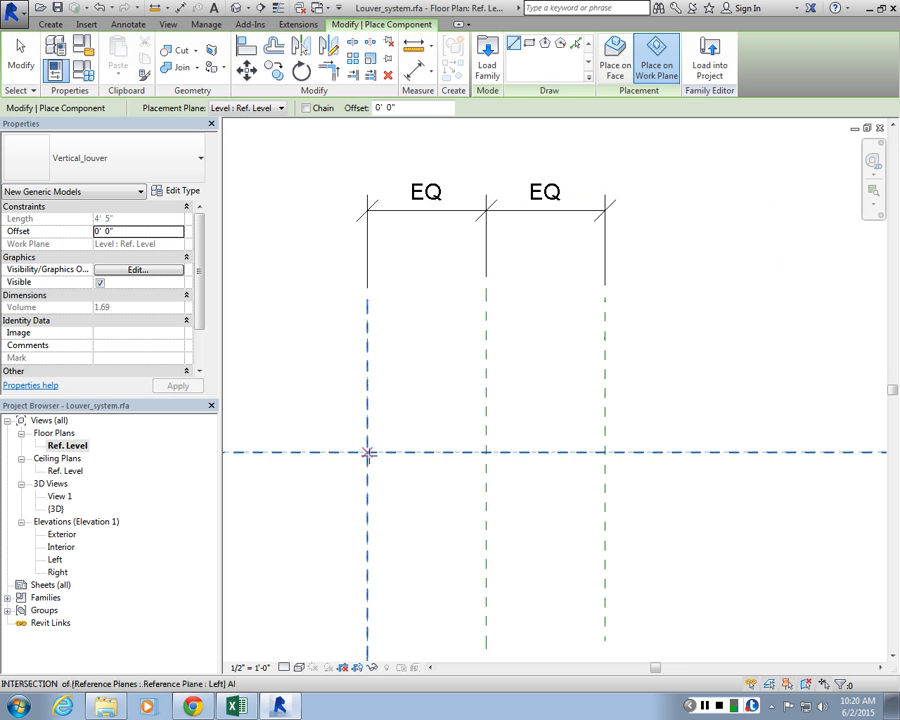
{"action": "left_click", "coordinate": [367, 452]}
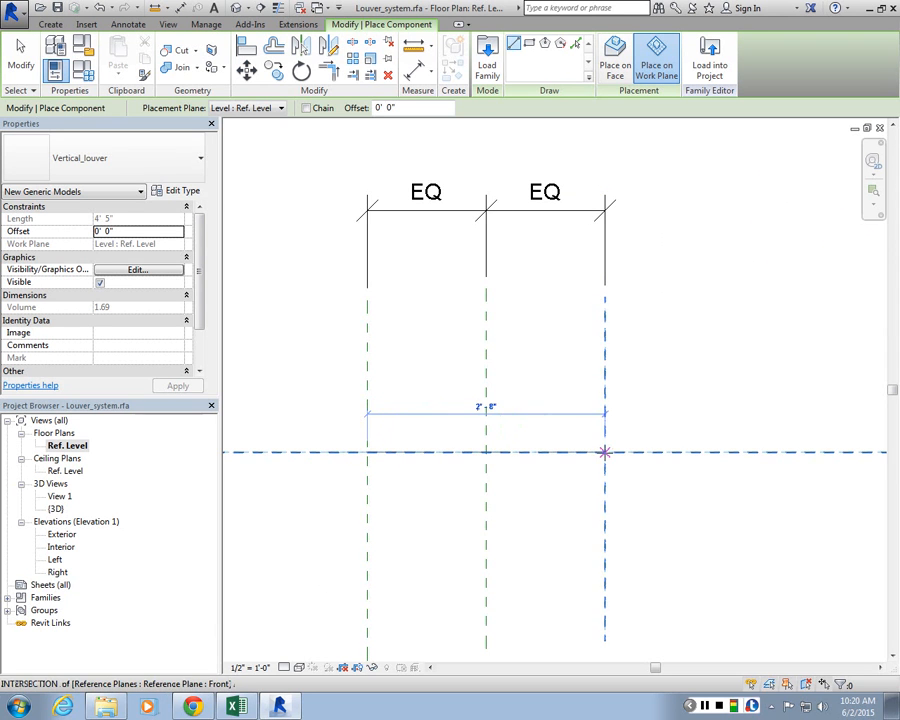
{"action": "left_click", "coordinate": [604, 452]}
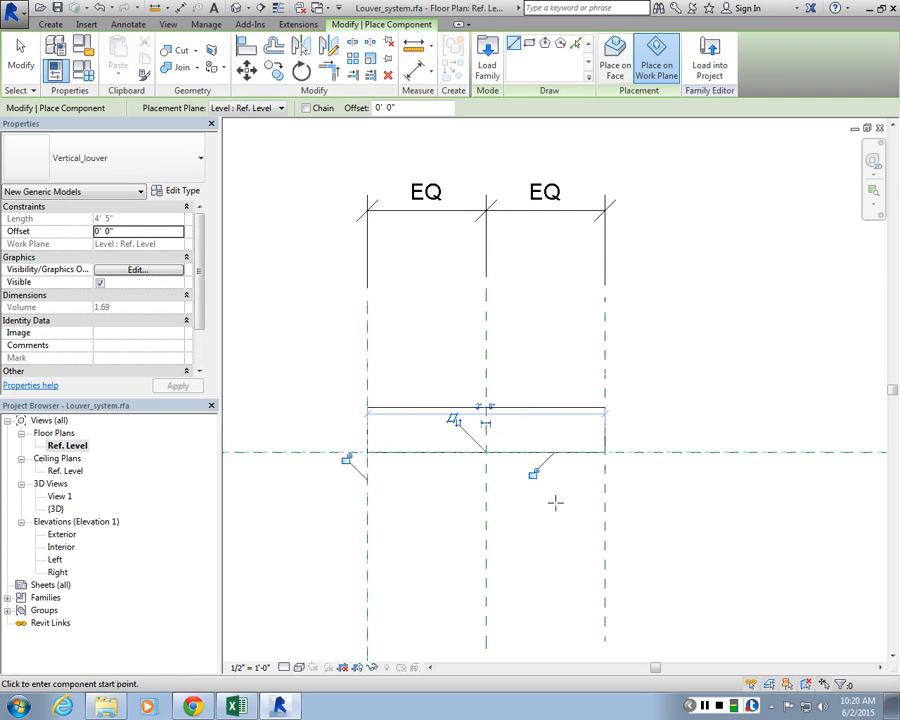
{"action": "scroll", "coordinate": [281, 470], "scroll_direction": "up", "scroll_amount": 2}
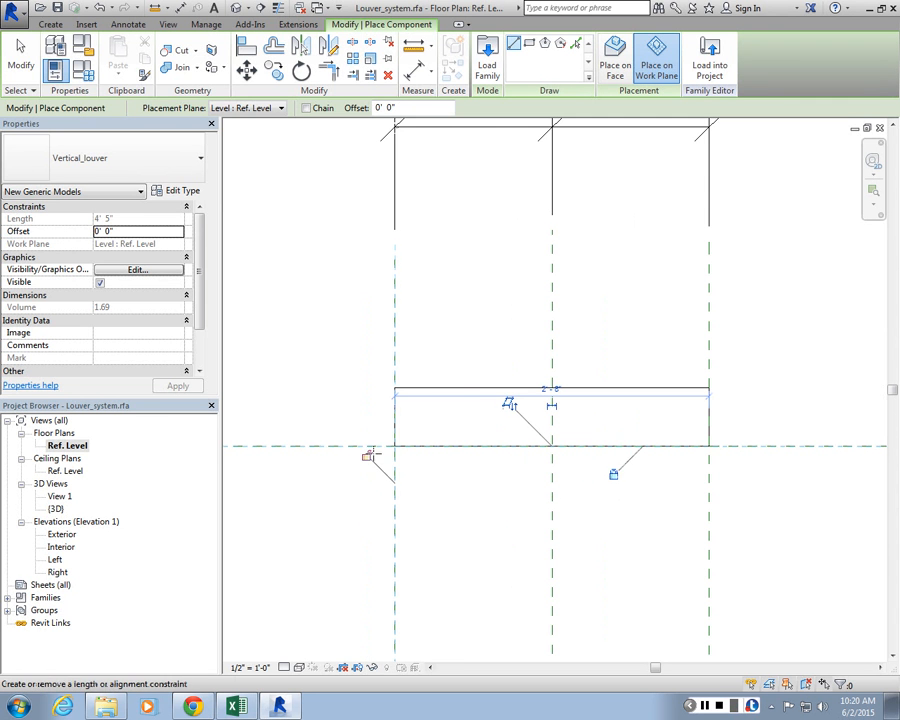
{"action": "key", "text": "Escape"}
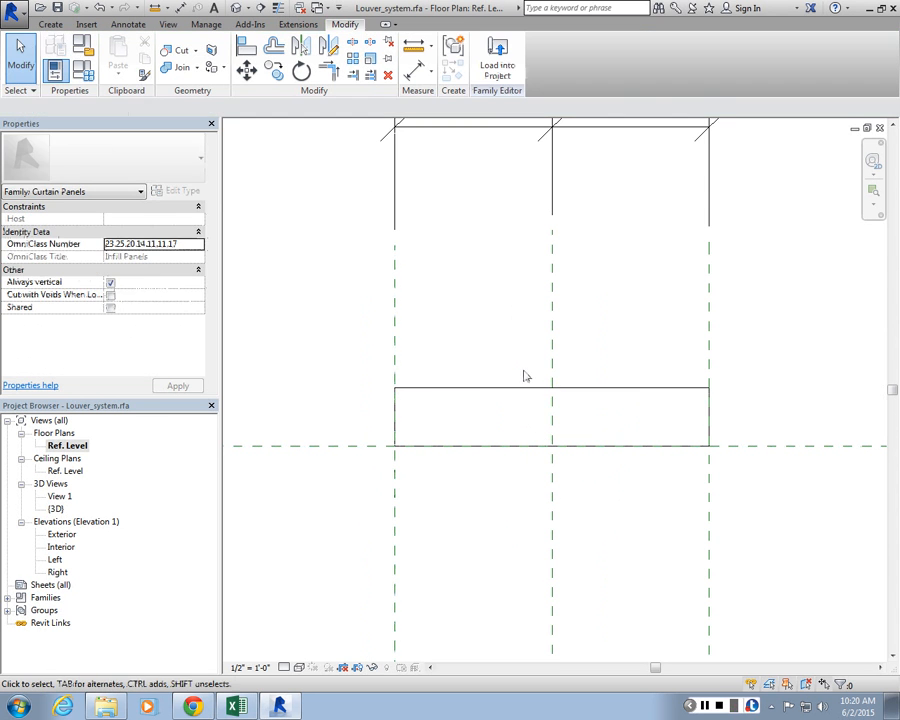
Examine the placed louver in the Exterior elevation, checking its available properties and its fit against the upper reference plane
{"action": "double_click", "coordinate": [61, 534]}
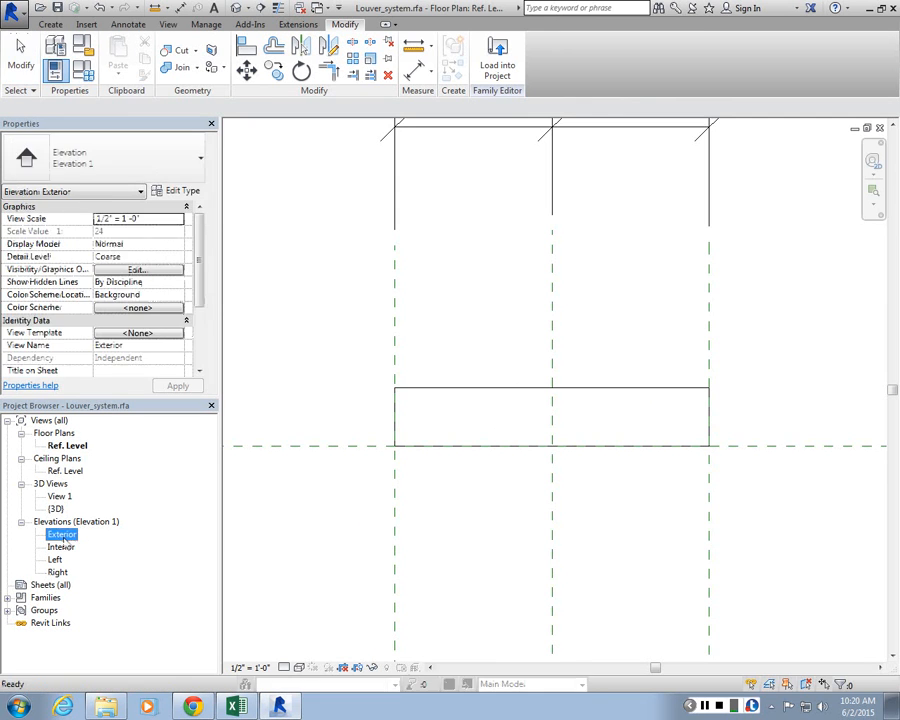
{"action": "scroll", "coordinate": [491, 350], "scroll_direction": "up", "scroll_amount": 1}
{"action": "left_click", "coordinate": [514, 402]}
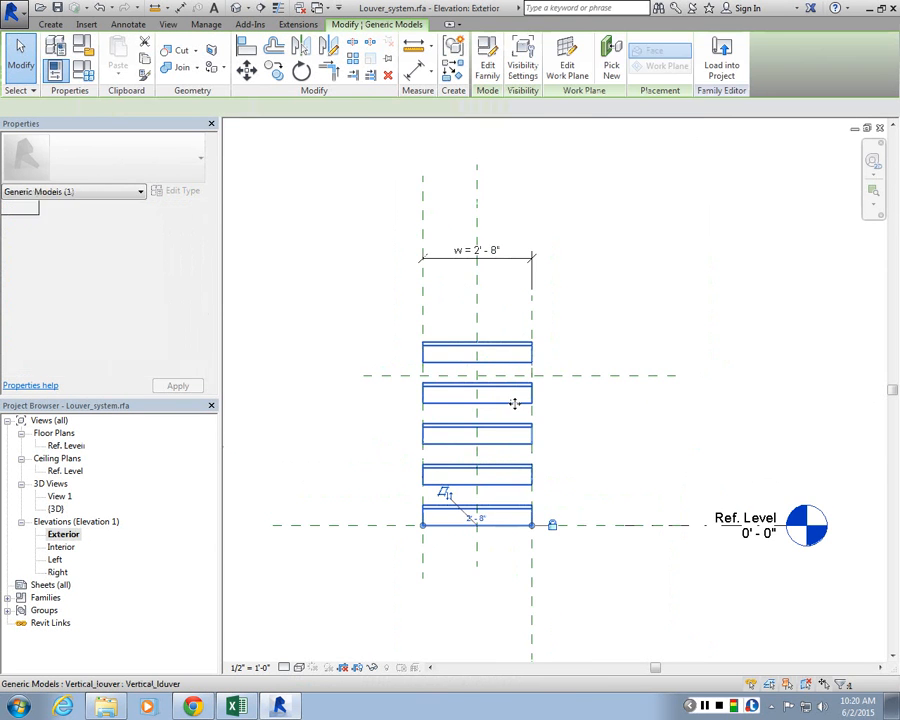
{"action": "scroll", "coordinate": [511, 397], "scroll_direction": "up", "scroll_amount": 1}
{"action": "left_click", "coordinate": [510, 265]}
{"action": "scroll", "coordinate": [454, 309], "scroll_direction": "up", "scroll_amount": 3}
{"action": "left_click", "coordinate": [454, 310]}
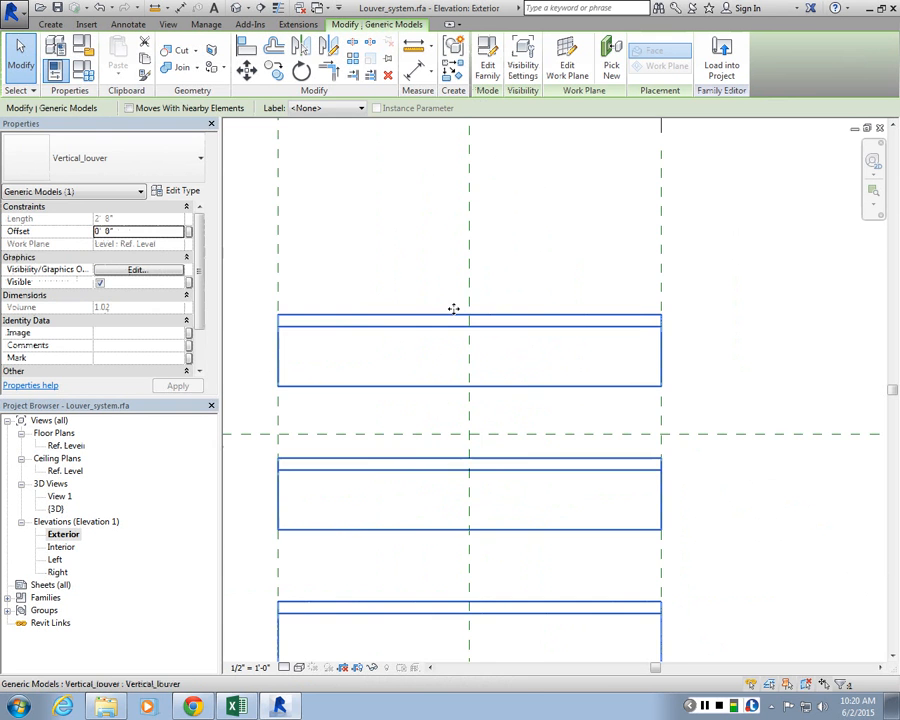
{"action": "scroll", "coordinate": [456, 301], "scroll_direction": "down", "scroll_amount": 3}
{"action": "mouse_move", "coordinate": [505, 283]}
{"action": "left_mouse_down"}
{"action": "mouse_move", "coordinate": [504, 353]}
{"action": "mouse_move", "coordinate": [500, 270]}
{"action": "left_mouse_up"}
{"action": "key", "text": "Escape"}
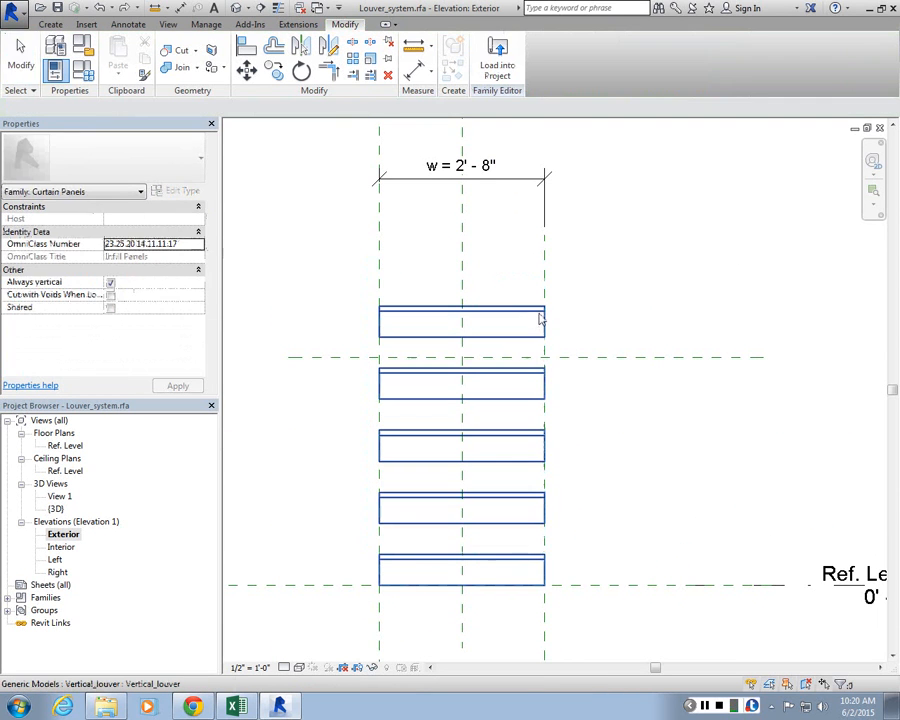
{"action": "left_click", "coordinate": [514, 306]}
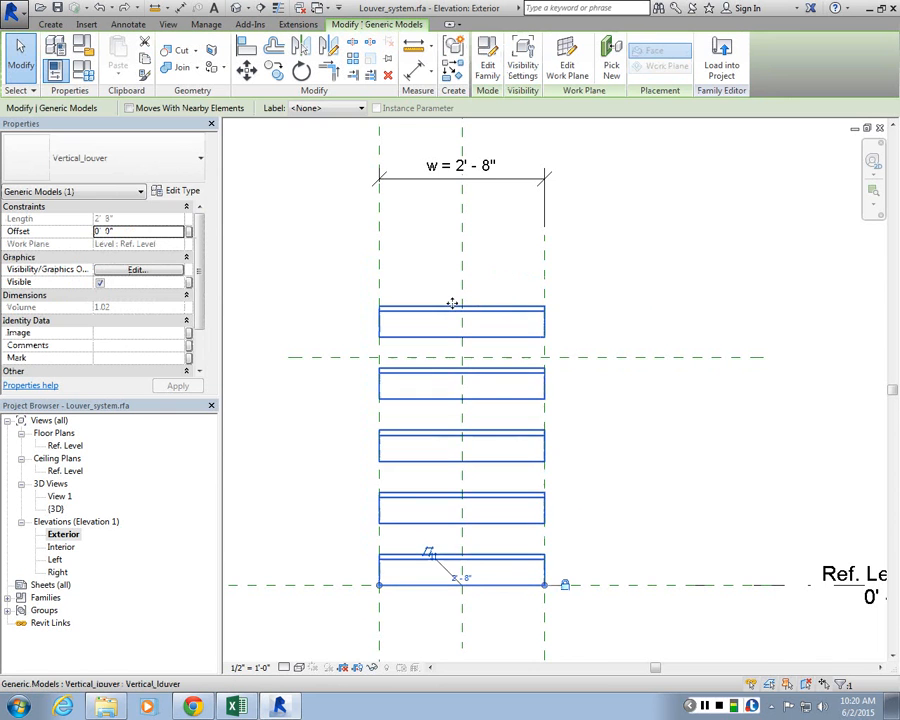
{"action": "key", "text": "Escape"}
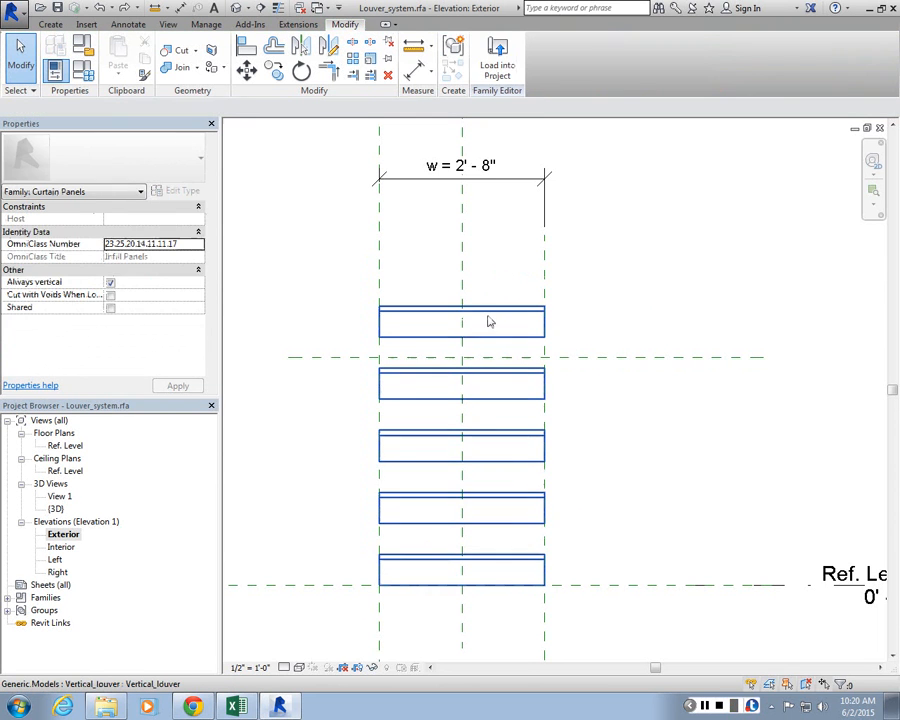
Open Vertical_louver for editing and, in its Front elevation, add a permanent dimension from Ref. Level to the upper reference plane
{"action": "double_click", "coordinate": [490, 321]}
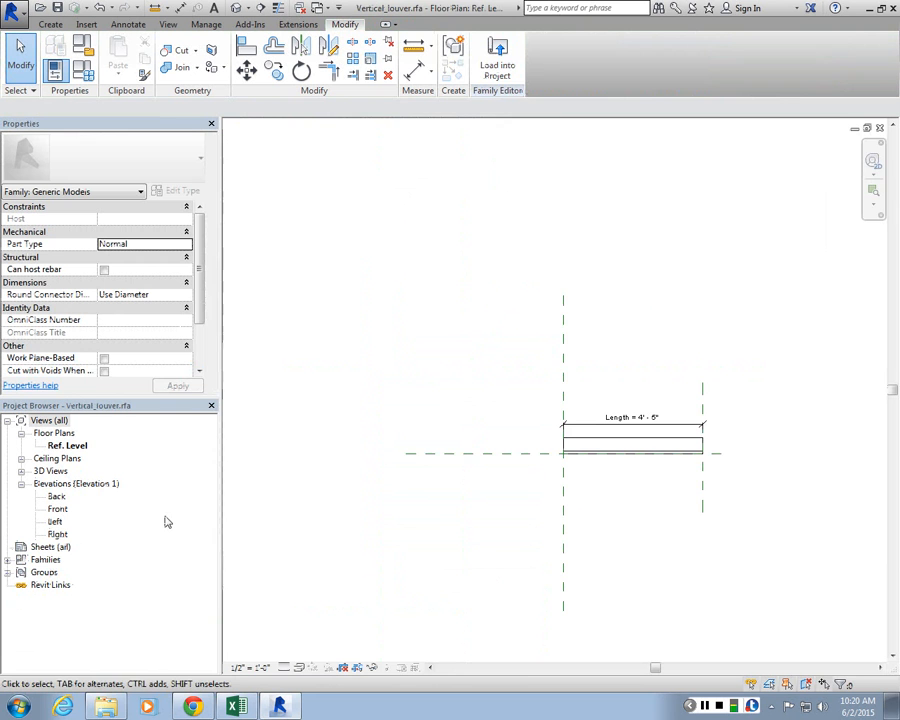
{"action": "double_click", "coordinate": [60, 509]}
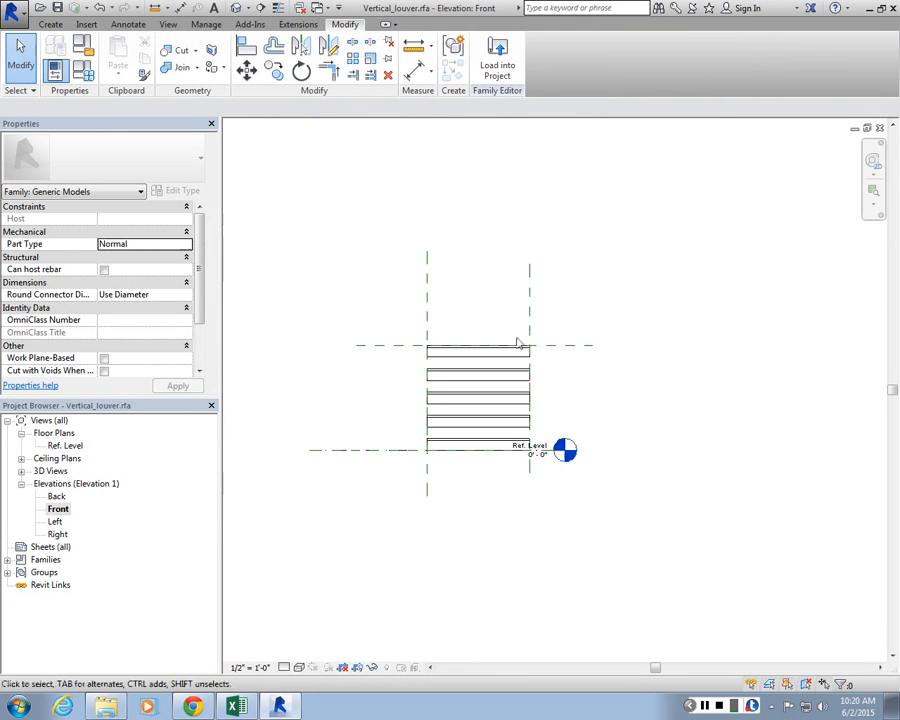
{"action": "scroll", "coordinate": [520, 342], "scroll_direction": "up", "scroll_amount": 2}
{"action": "left_click", "coordinate": [564, 311]}
{"action": "left_click", "coordinate": [333, 274]}
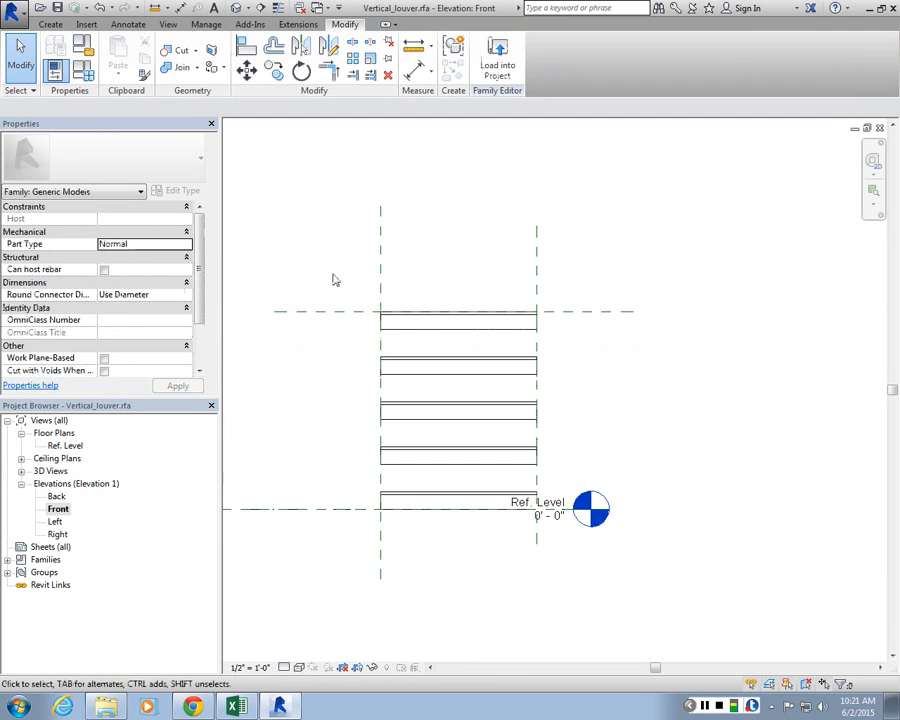
{"action": "left_click", "coordinate": [359, 314]}
{"action": "left_click", "coordinate": [356, 416]}
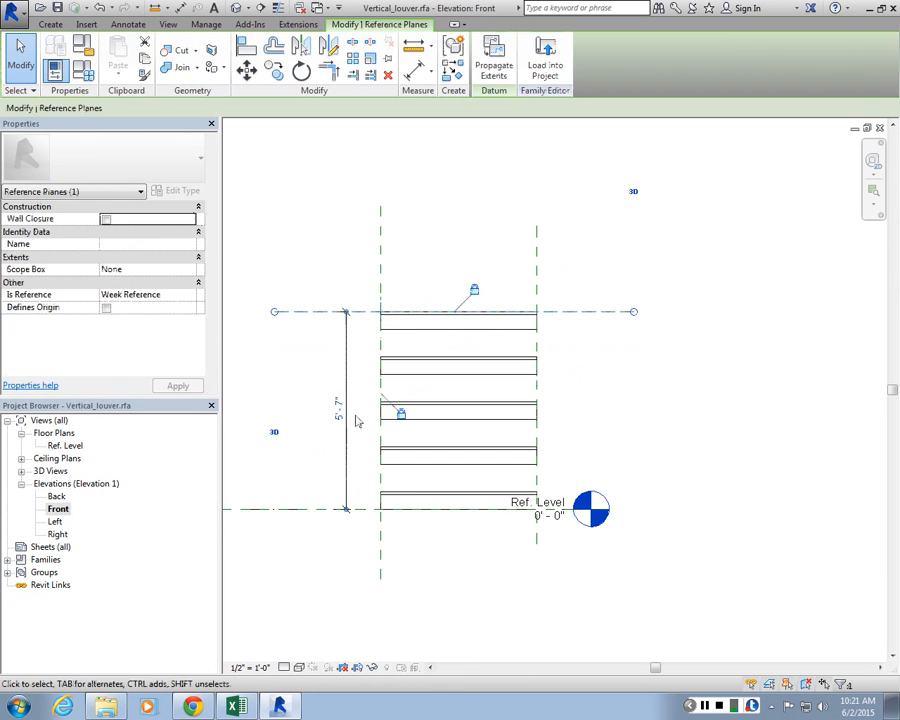
{"action": "left_click", "coordinate": [369, 364]}
{"action": "scroll", "coordinate": [370, 368], "scroll_direction": "up", "scroll_amount": 2}
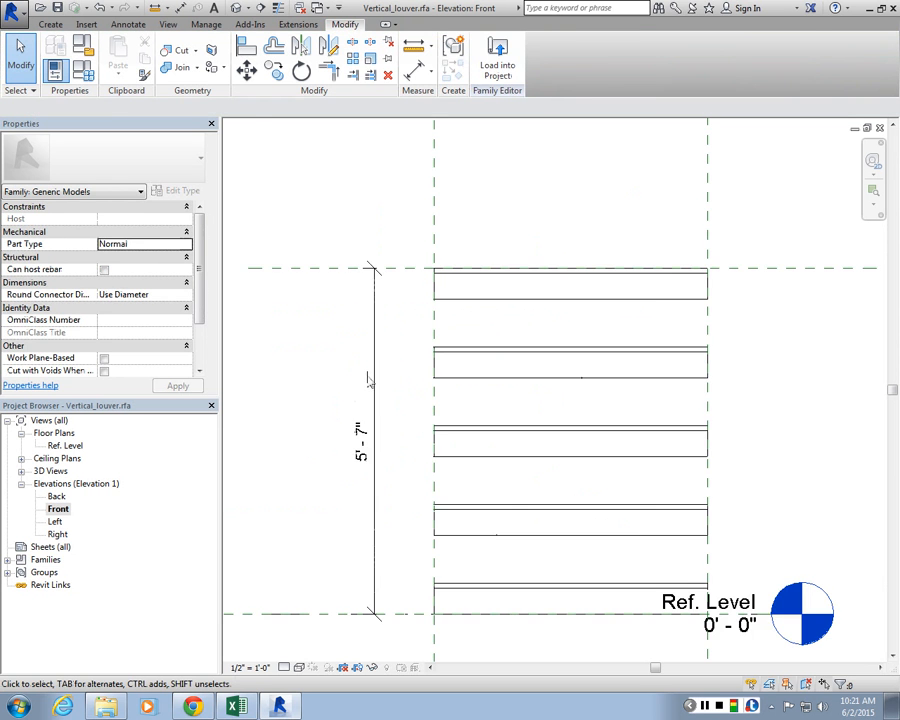
Label the vertical dimension with a new instance family parameter named height, grouped under Dimensions
{"action": "left_click", "coordinate": [367, 369]}
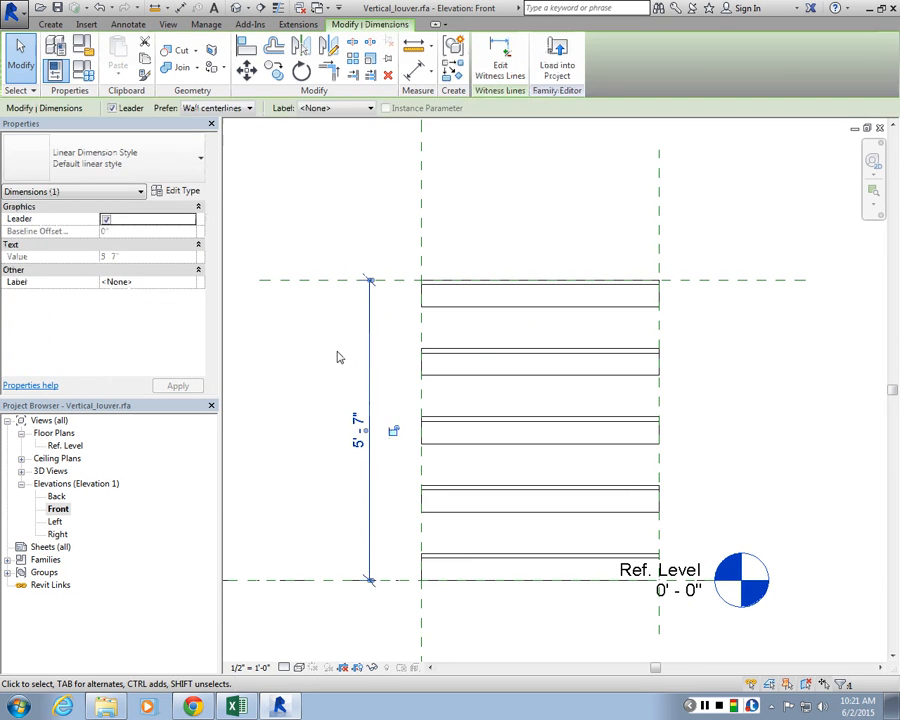
{"action": "left_click", "coordinate": [338, 353]}
{"action": "scroll", "coordinate": [457, 477], "scroll_direction": "down", "scroll_amount": 1}
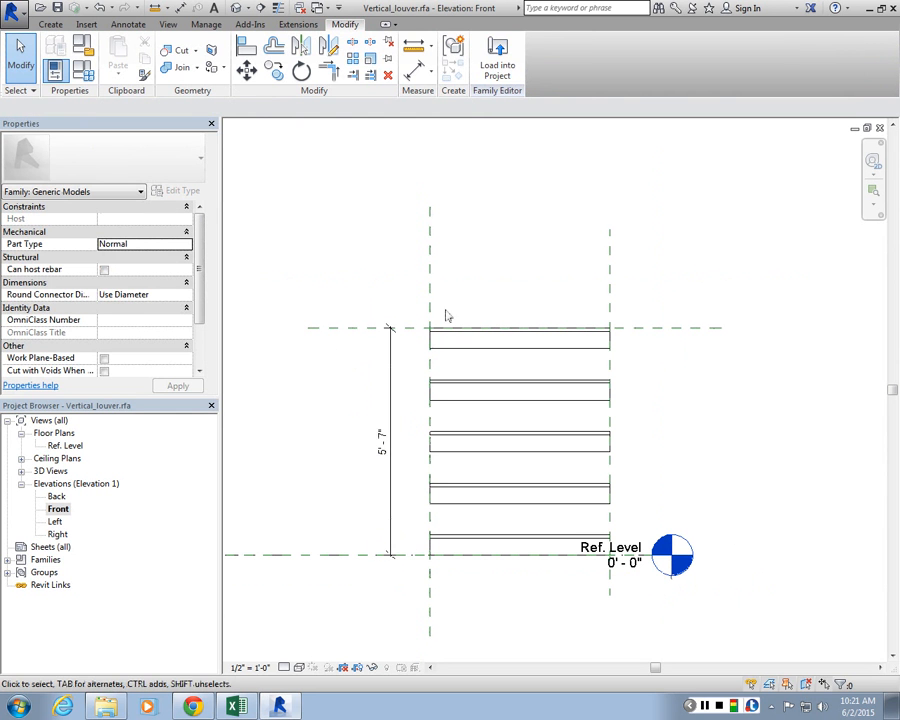
{"action": "left_click", "coordinate": [389, 393]}
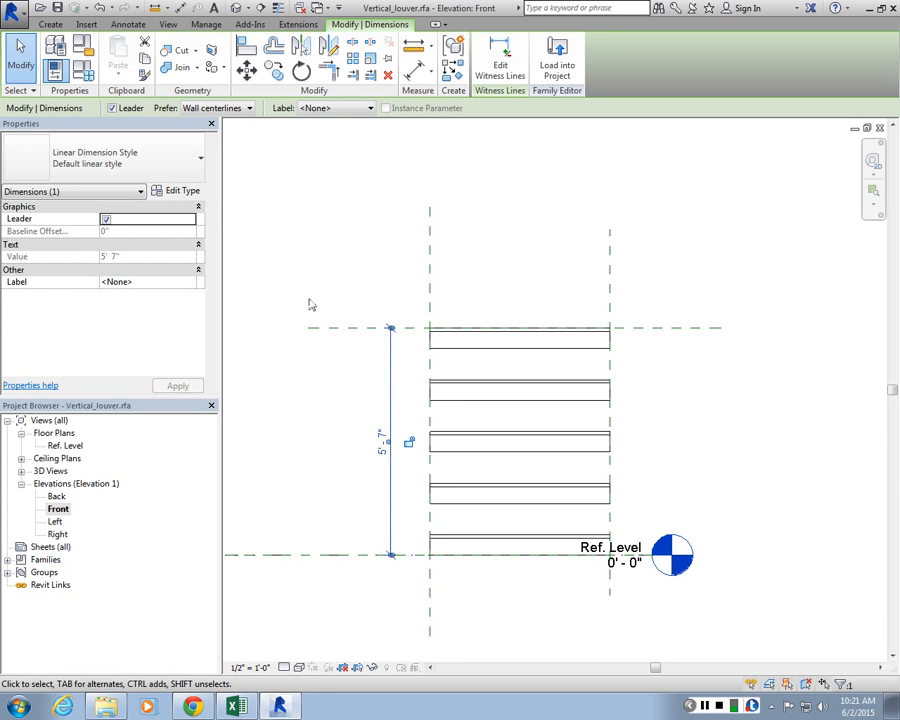
{"action": "left_click", "coordinate": [344, 470]}
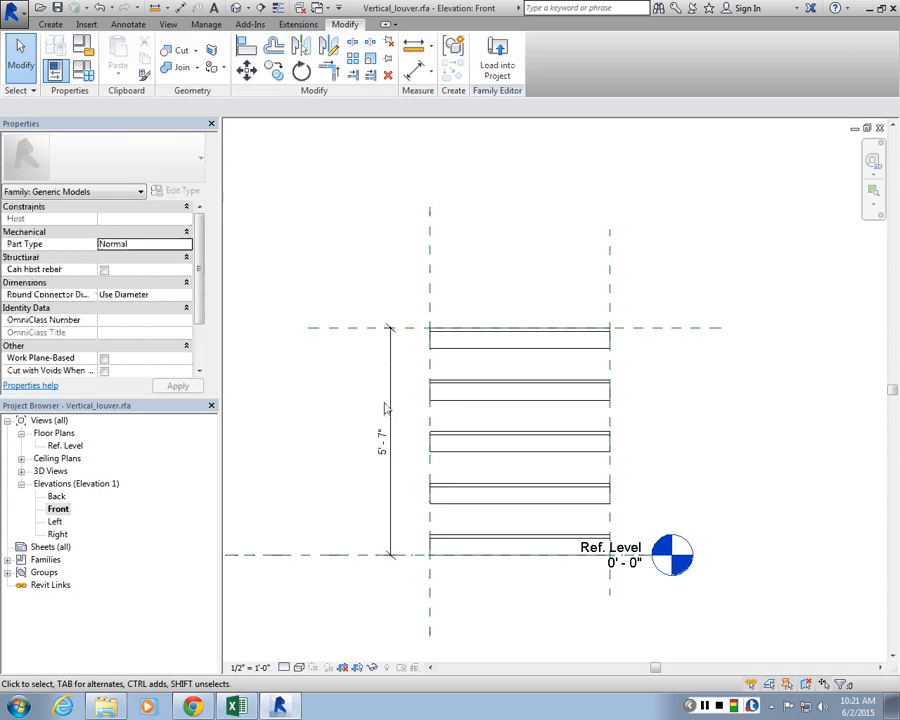
{"action": "left_click", "coordinate": [390, 415]}
{"action": "left_click", "coordinate": [335, 108]}
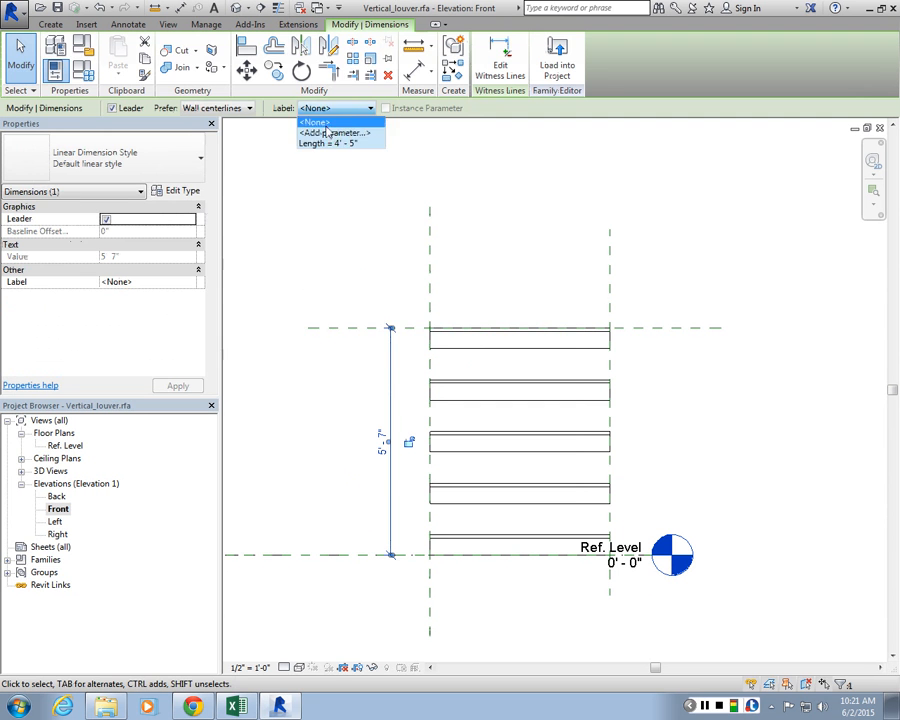
{"action": "left_click", "coordinate": [326, 133]}
{"action": "type", "text": "nei"}
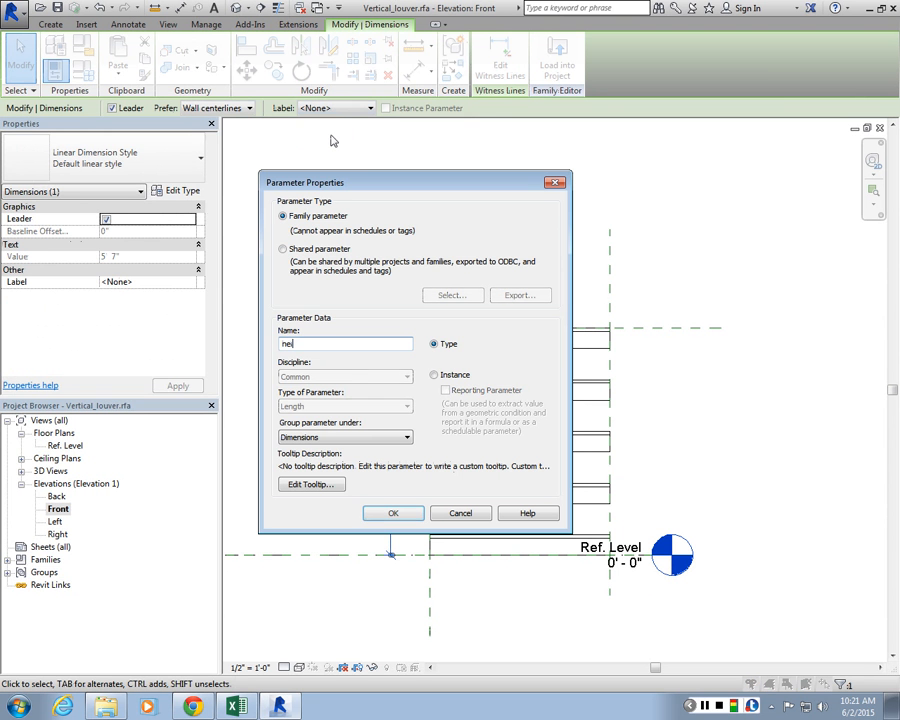
{"action": "type", "text": "ght"}
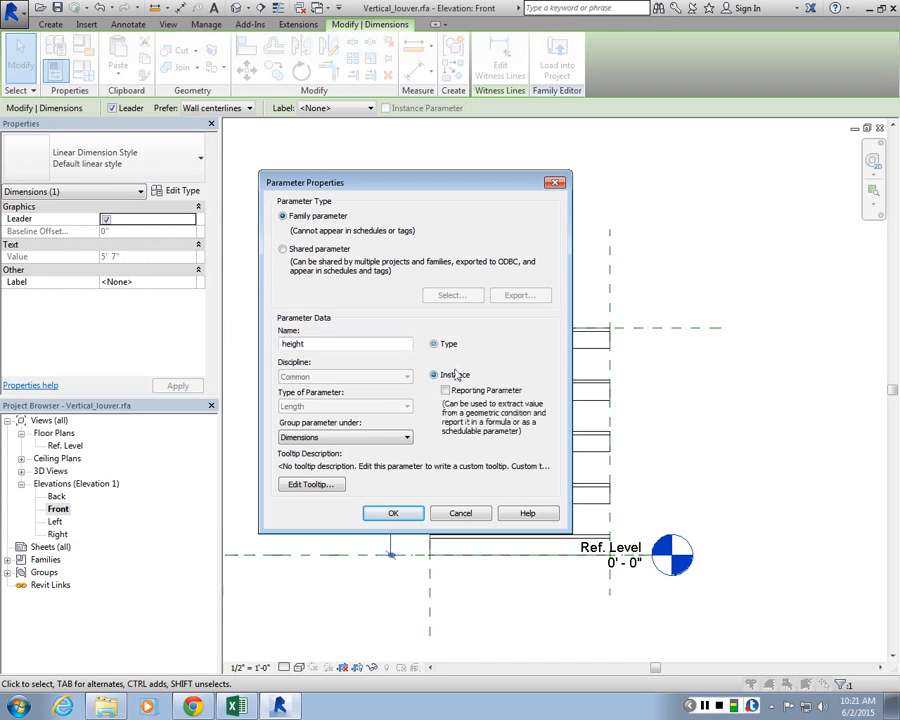
{"action": "left_click", "coordinate": [452, 375]}
{"action": "left_click", "coordinate": [393, 514]}
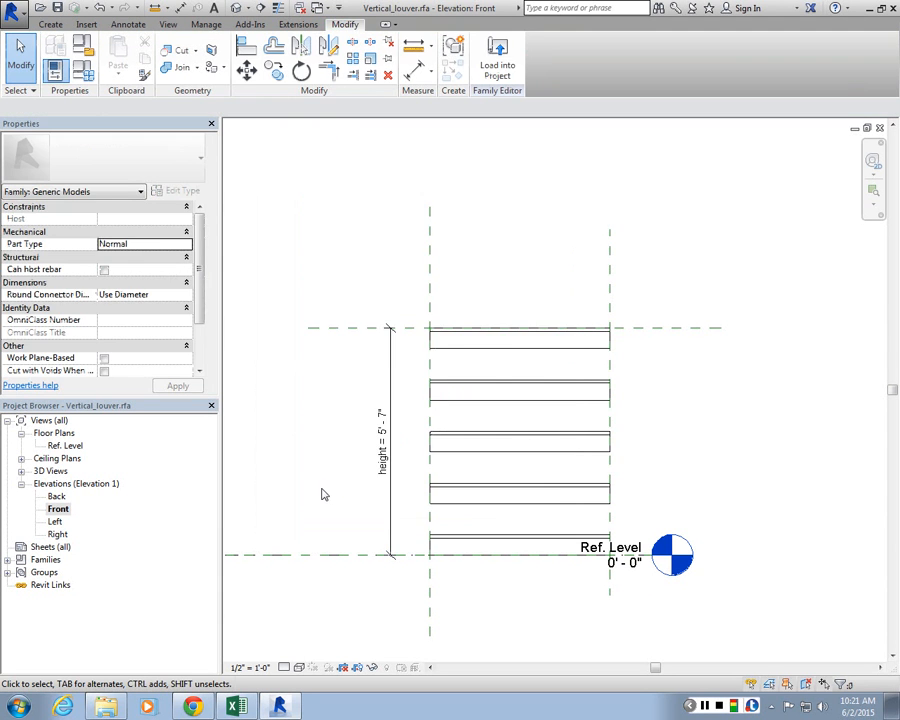
Raise the upper reference plane until the height dimension is about 6' 2", testing that the louver array follows
{"action": "scroll", "coordinate": [430, 337], "scroll_direction": "up", "scroll_amount": 1}
{"action": "left_click_drag", "start_coordinate": [730, 341], "coordinate": [735, 314]}
{"action": "left_click", "coordinate": [697, 368]}
{"action": "scroll", "coordinate": [695, 368], "scroll_direction": "down", "scroll_amount": 2}
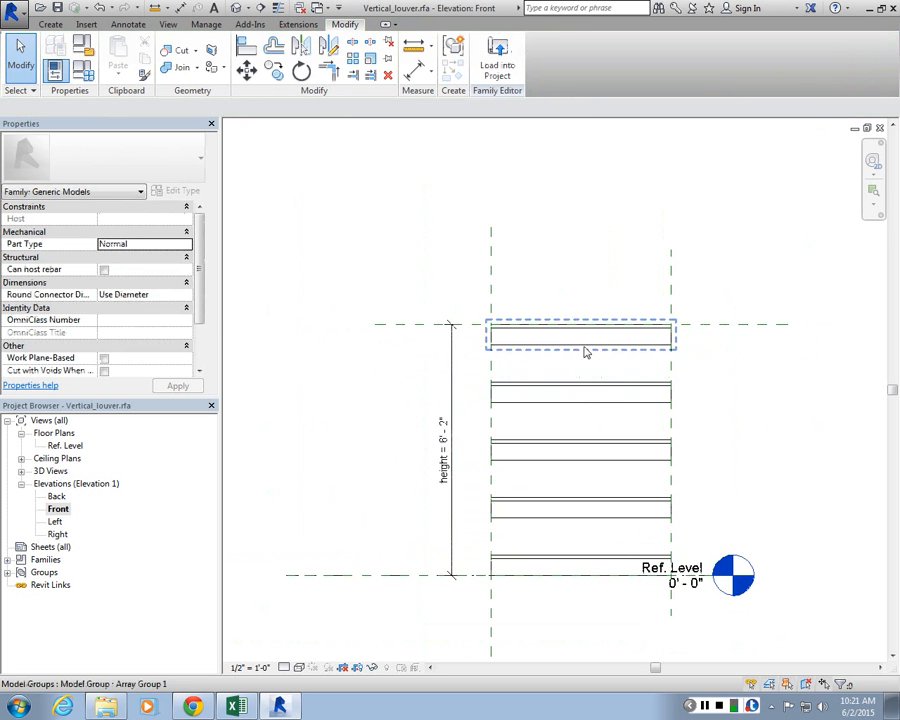
{"action": "scroll", "coordinate": [605, 357], "scroll_direction": "up", "scroll_amount": 1}
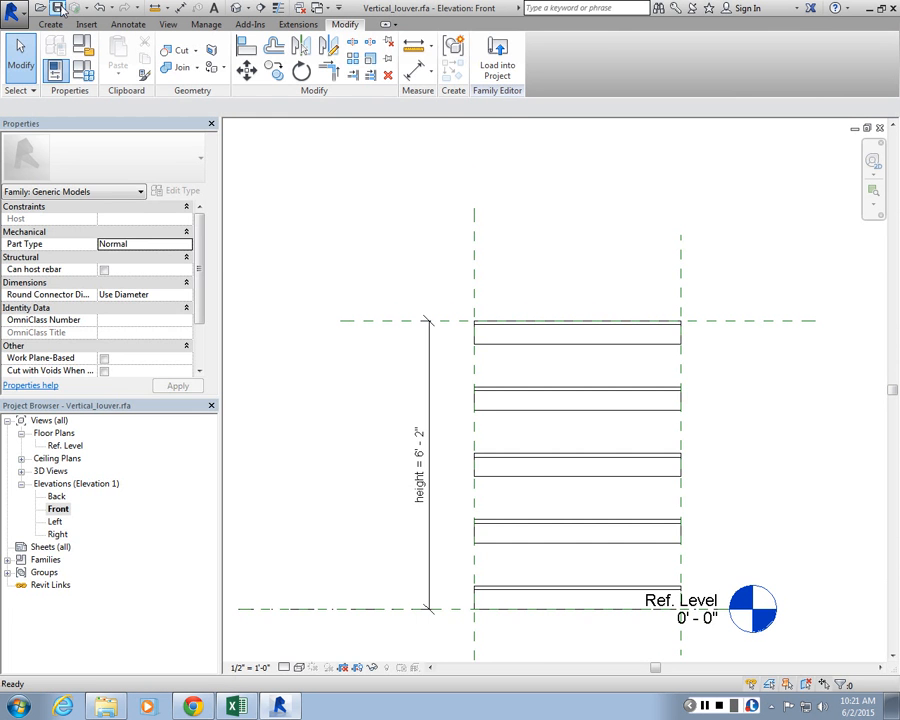
Save the Vertical_louver family and reload it into Louver_system, overwriting the existing version
{"action": "left_click", "coordinate": [60, 8]}
{"action": "left_click", "coordinate": [497, 60]}
{"action": "left_click", "coordinate": [448, 354]}
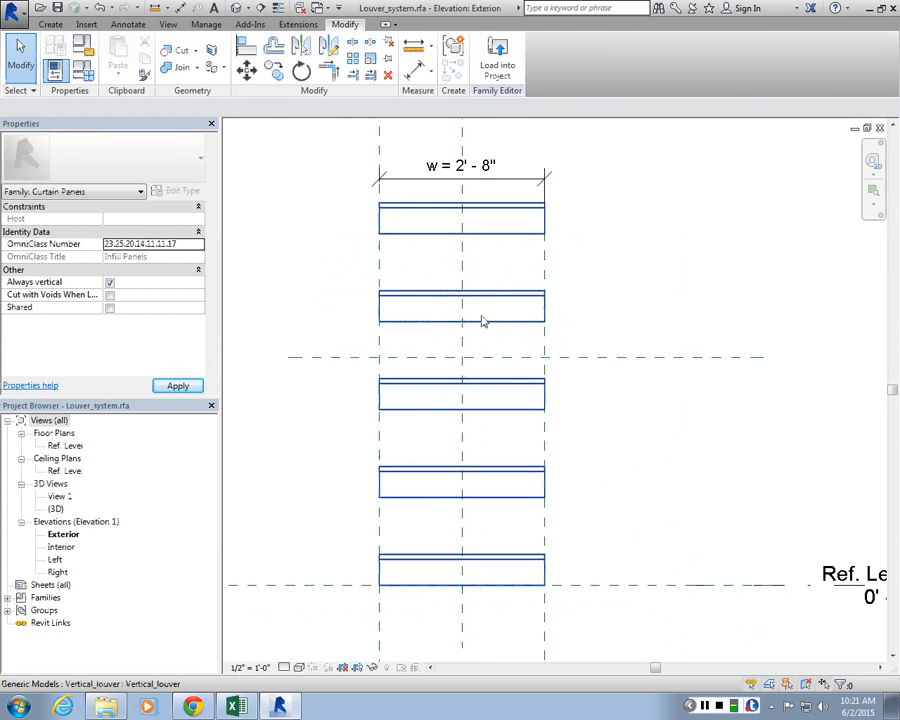
Lower the louver's top to the upper horizontal reference plane at a height of 3' 8" and lock it to that plane
{"action": "left_click", "coordinate": [492, 215]}
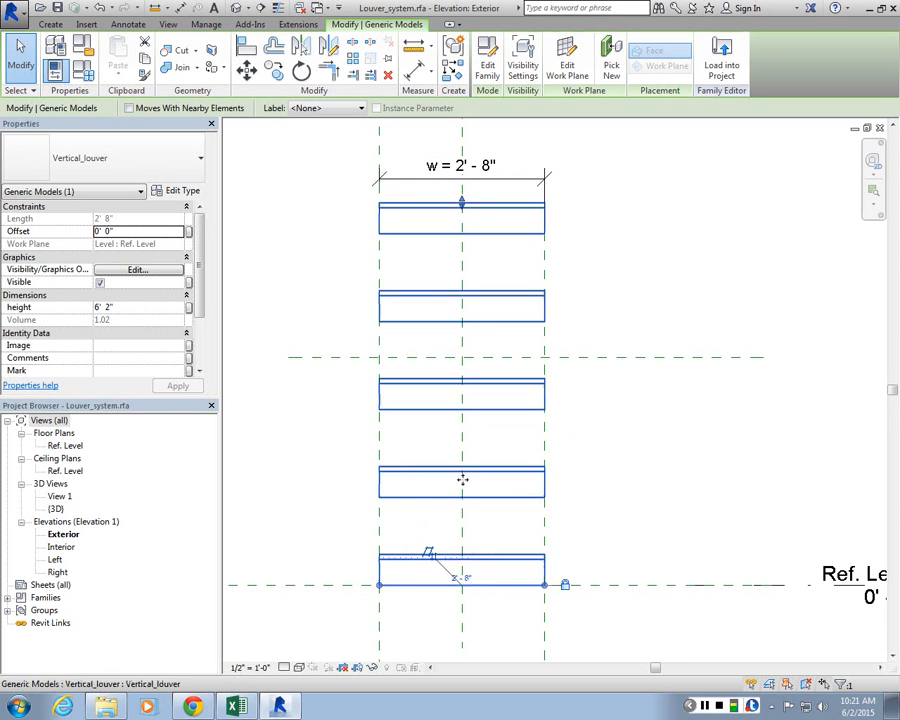
{"action": "left_click_drag", "start_coordinate": [465, 212], "coordinate": [480, 362]}
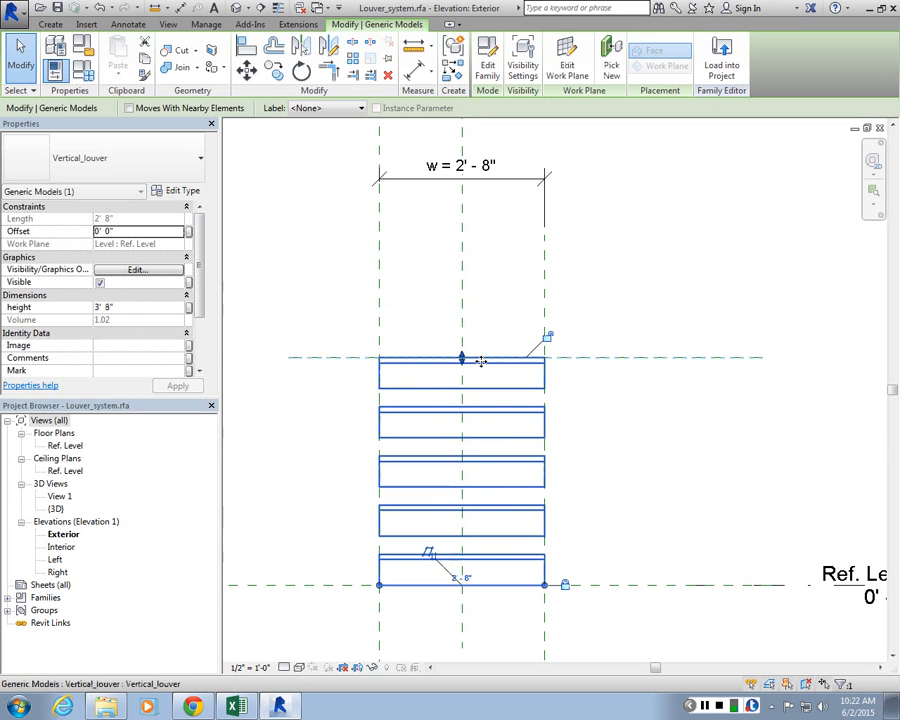
{"action": "left_click", "coordinate": [620, 317]}
Move the Left reference plane outward until w is about 6' 6", then extend the louver's loose end to the opposite outer plane
{"action": "scroll", "coordinate": [622, 316], "scroll_direction": "down", "scroll_amount": 2}
{"action": "left_click_drag", "start_coordinate": [585, 328], "coordinate": [643, 321]}
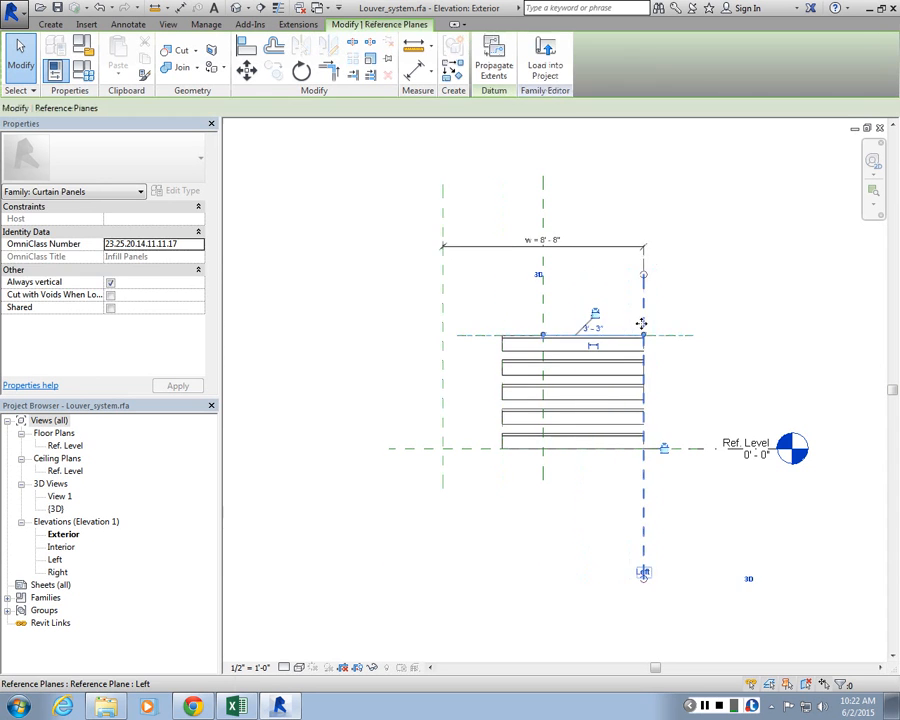
{"action": "left_click", "coordinate": [481, 285]}
{"action": "scroll", "coordinate": [492, 351], "scroll_direction": "up", "scroll_amount": 2}
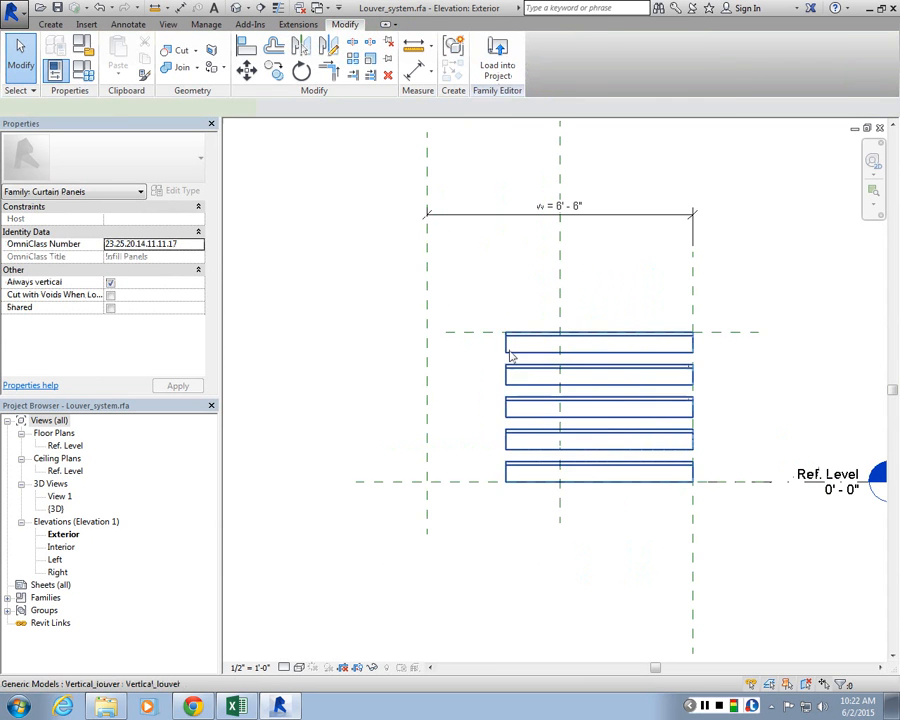
{"action": "left_click", "coordinate": [510, 354]}
{"action": "left_click_drag", "start_coordinate": [505, 484], "coordinate": [427, 482]}
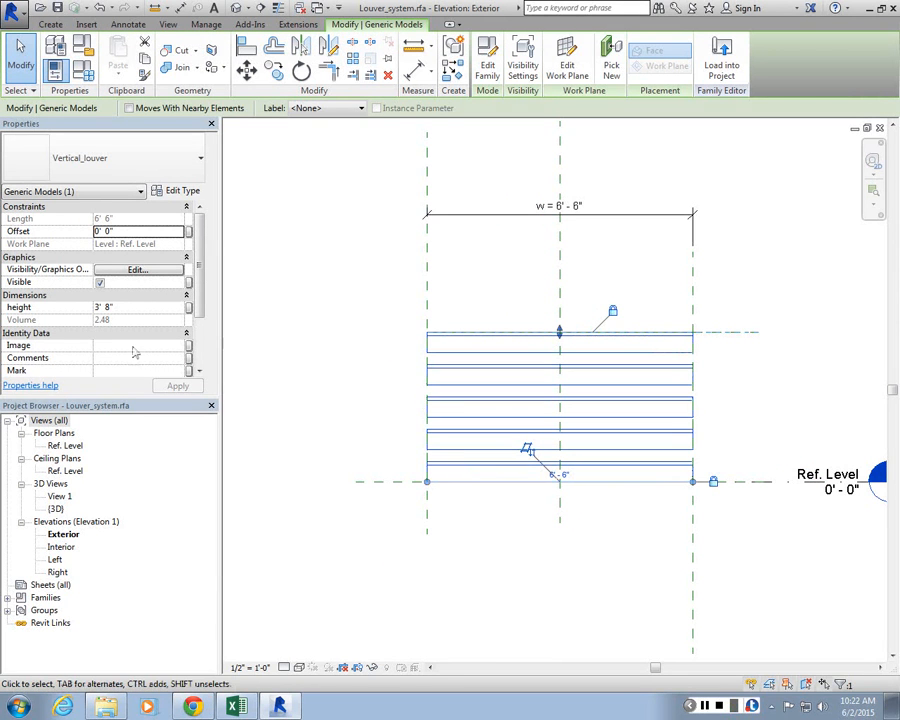
Review the type properties of the placed Vertical_louver for available parameters
{"action": "left_click", "coordinate": [176, 190]}
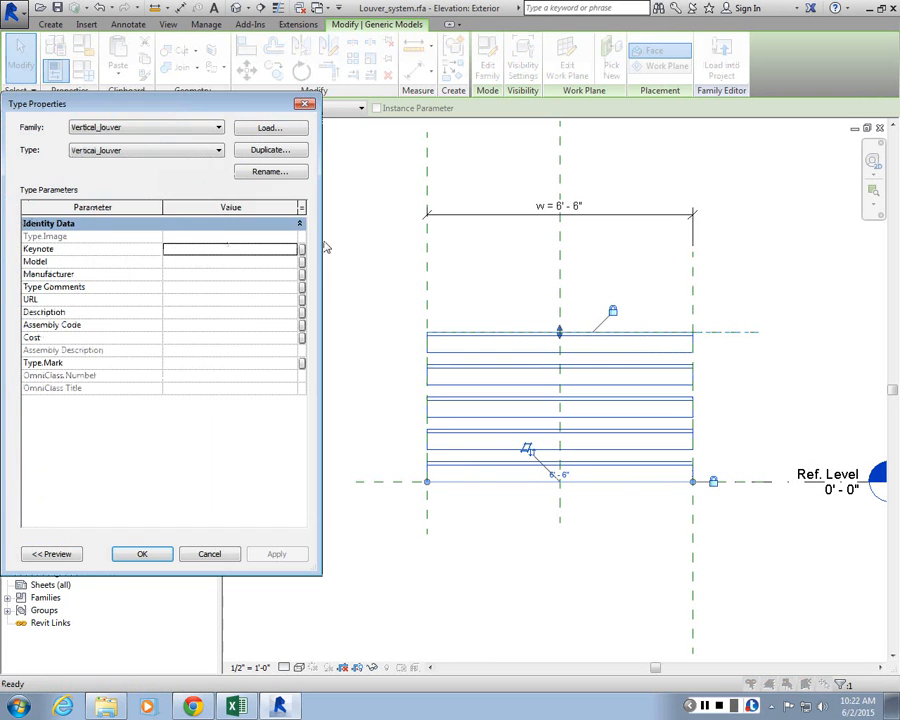
{"action": "left_click", "coordinate": [306, 104]}
{"action": "left_click", "coordinate": [236, 250]}
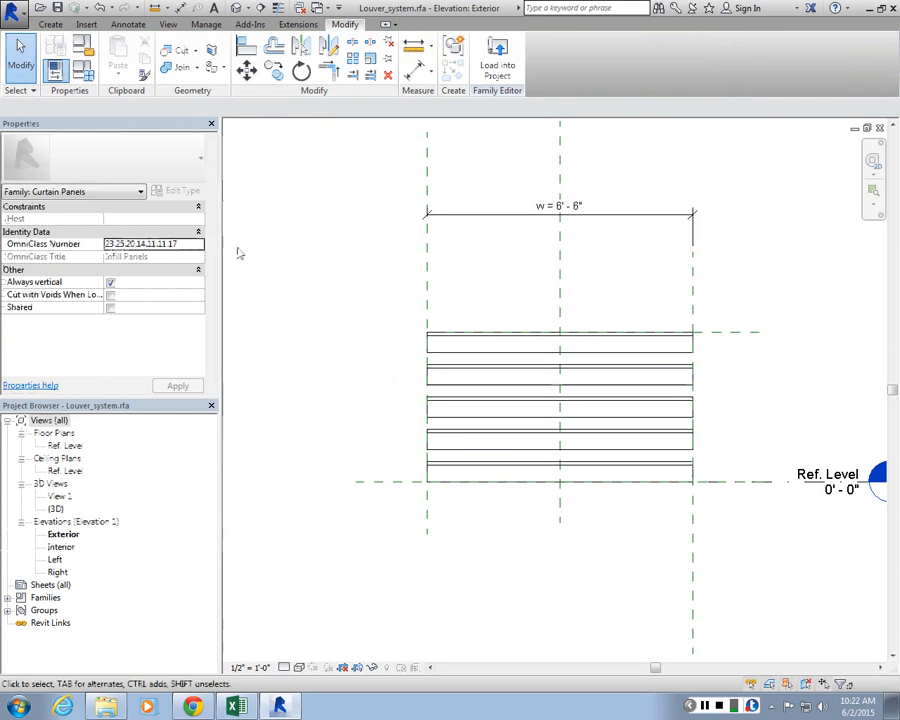
Align the louver's free end with the outer vertical reference plane and lock the alignment
{"action": "key", "text": "a"}
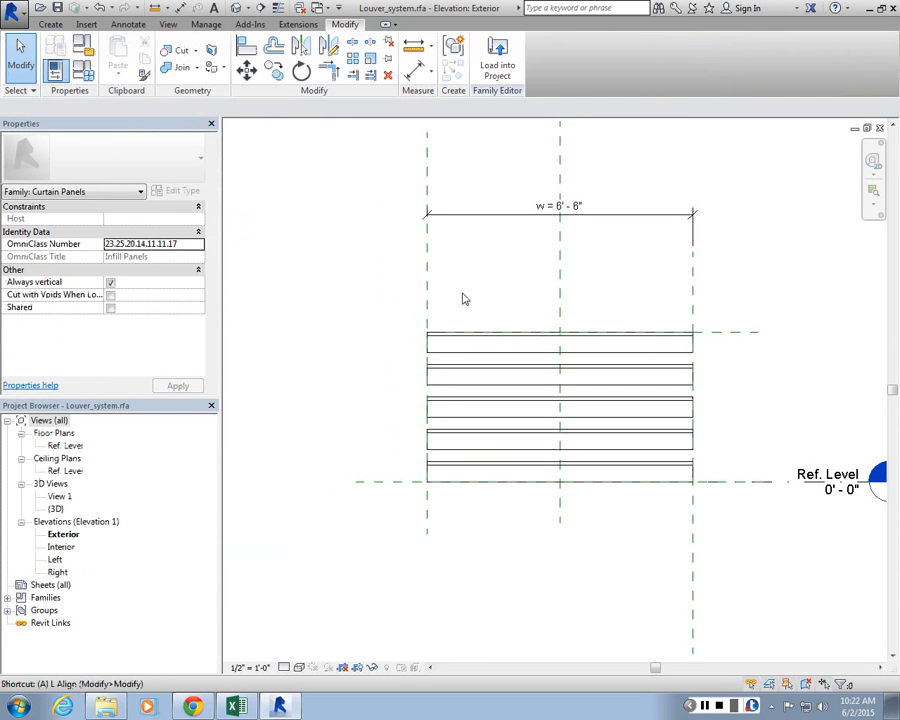
{"action": "key", "text": "l"}
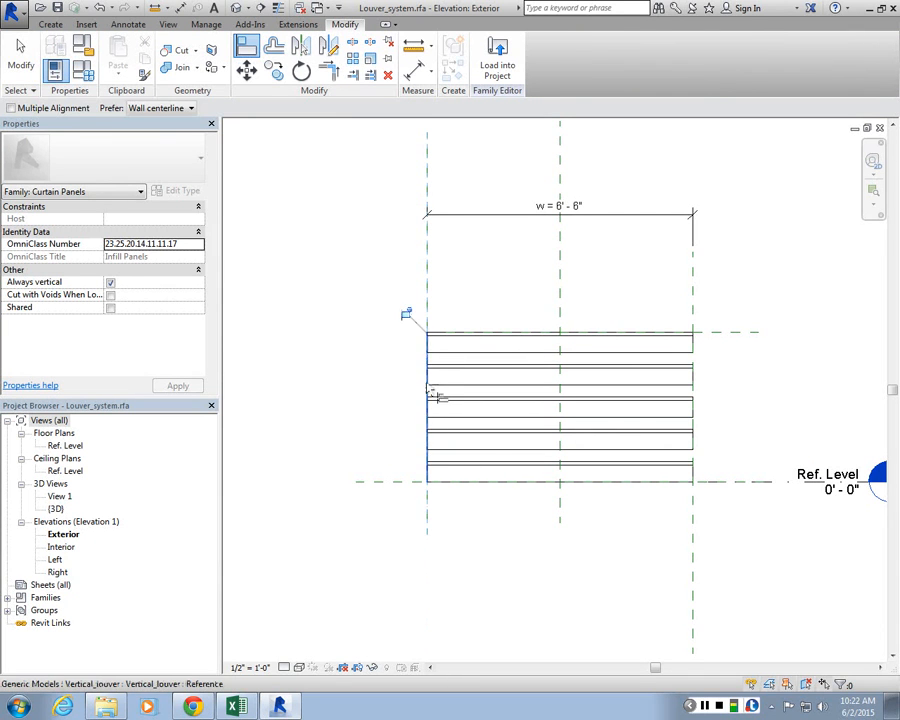
{"action": "left_click", "coordinate": [424, 343]}
{"action": "key", "text": "Escape"}
{"action": "key", "text": "Escape"}
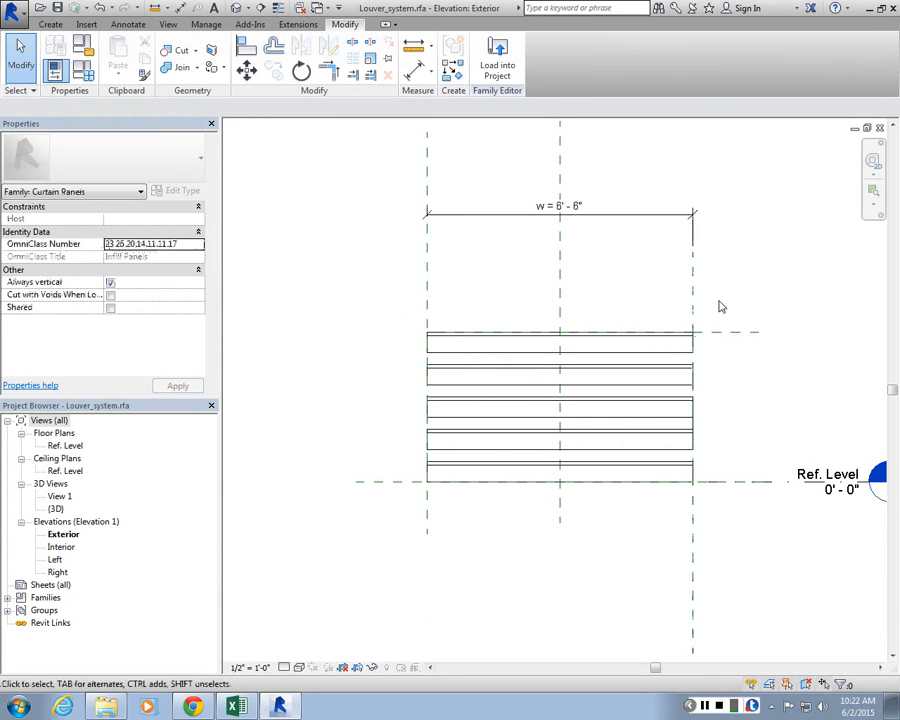
Flex the Left and Top reference planes until w is 6' 8", and delete the w dimension
{"action": "left_click_drag", "start_coordinate": [692, 335], "coordinate": [691, 287]}
{"action": "left_click_drag", "start_coordinate": [725, 334], "coordinate": [727, 256]}
{"action": "left_click_drag", "start_coordinate": [733, 254], "coordinate": [737, 363]}
{"action": "left_click_drag", "start_coordinate": [735, 362], "coordinate": [733, 342]}
{"action": "left_click", "coordinate": [731, 284]}
{"action": "left_click", "coordinate": [619, 215]}
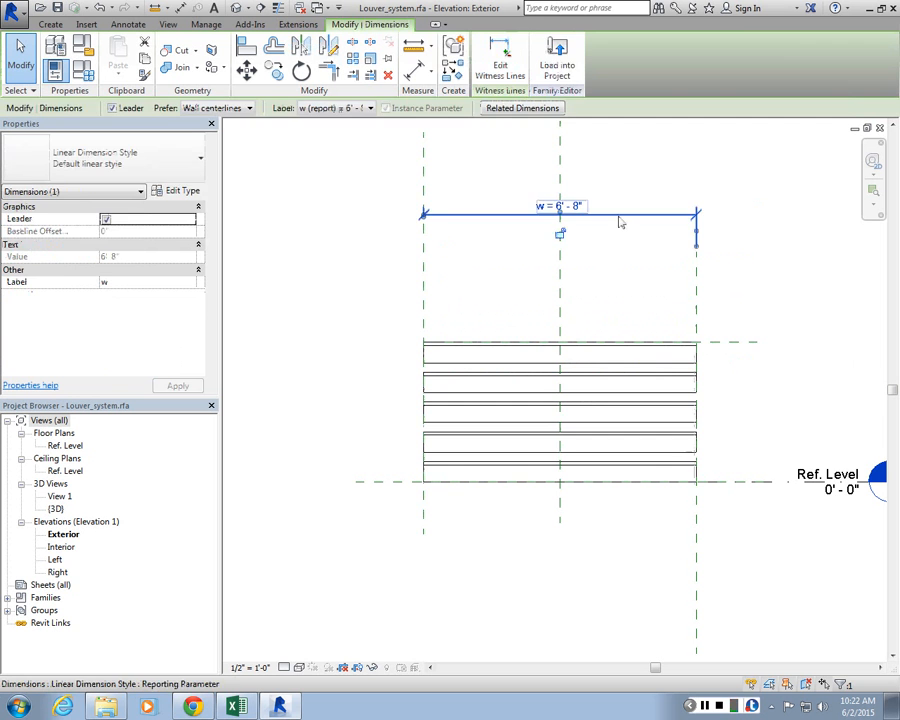
{"action": "key", "text": "Delete"}
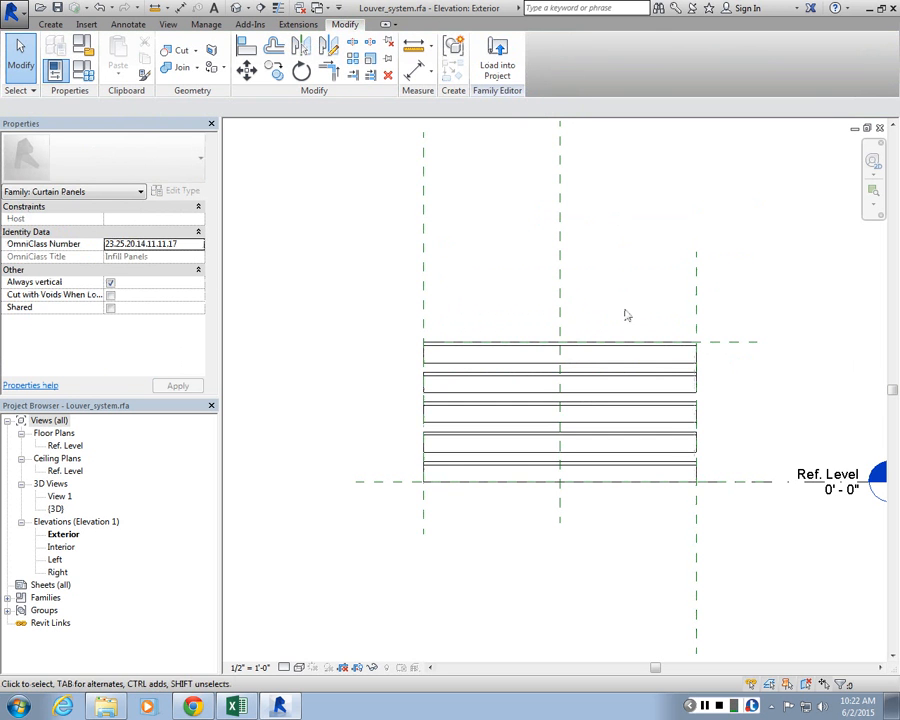
Raise the Top reference plane to a height of about 5' 1" and extend its end past the louvers' outer edge
{"action": "left_click_drag", "start_coordinate": [749, 342], "coordinate": [749, 195]}
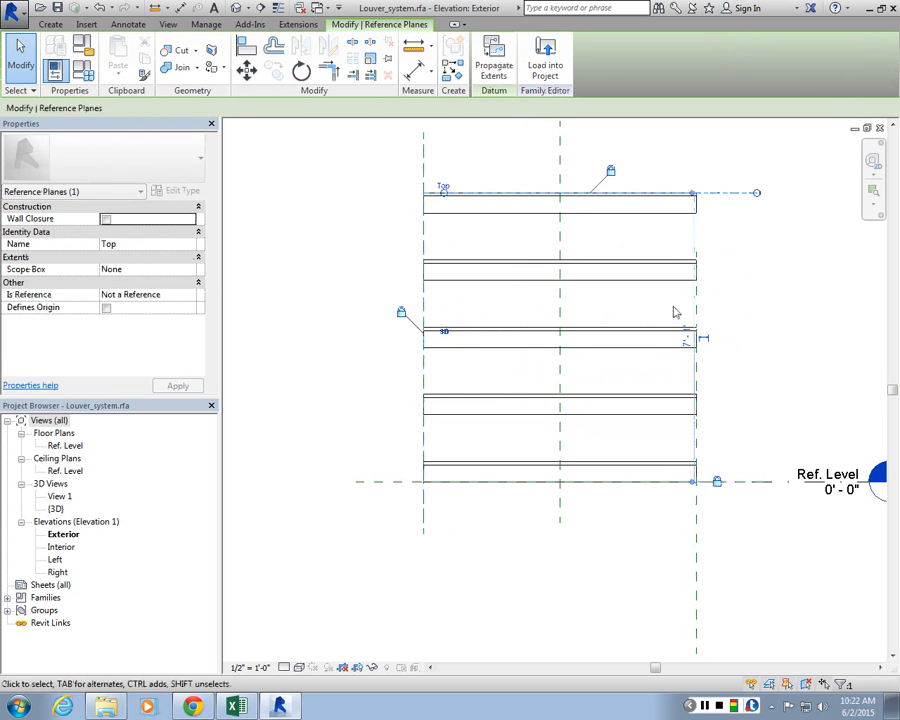
{"action": "scroll", "coordinate": [674, 307], "scroll_direction": "down", "scroll_amount": 2}
{"action": "scroll", "coordinate": [724, 245], "scroll_direction": "up", "scroll_amount": 2}
{"action": "left_click_drag", "start_coordinate": [692, 270], "coordinate": [404, 351]}
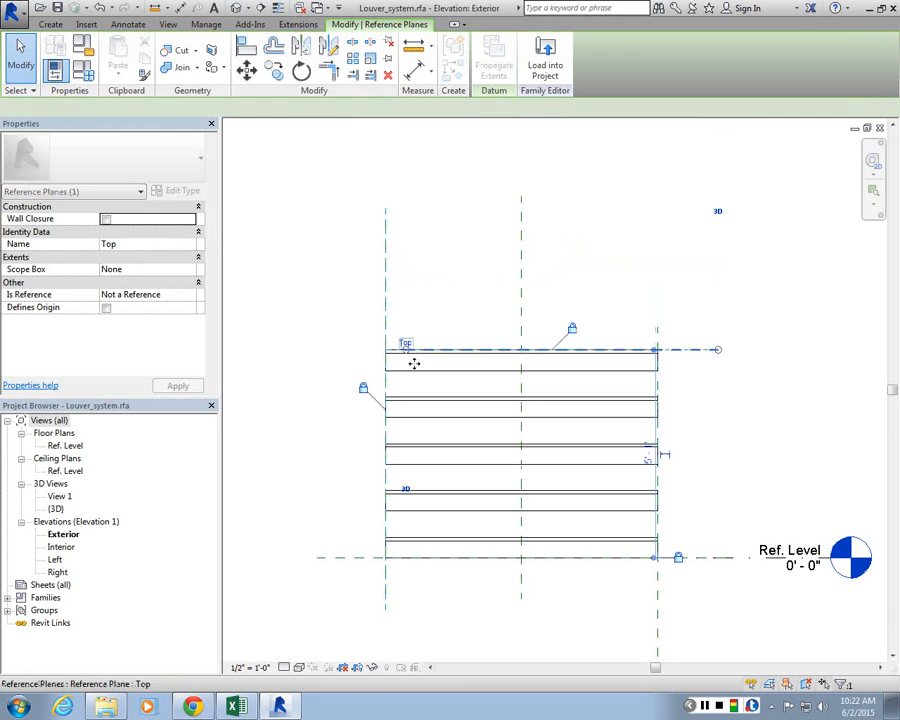
{"action": "left_click", "coordinate": [355, 370]}
{"action": "left_click", "coordinate": [606, 353]}
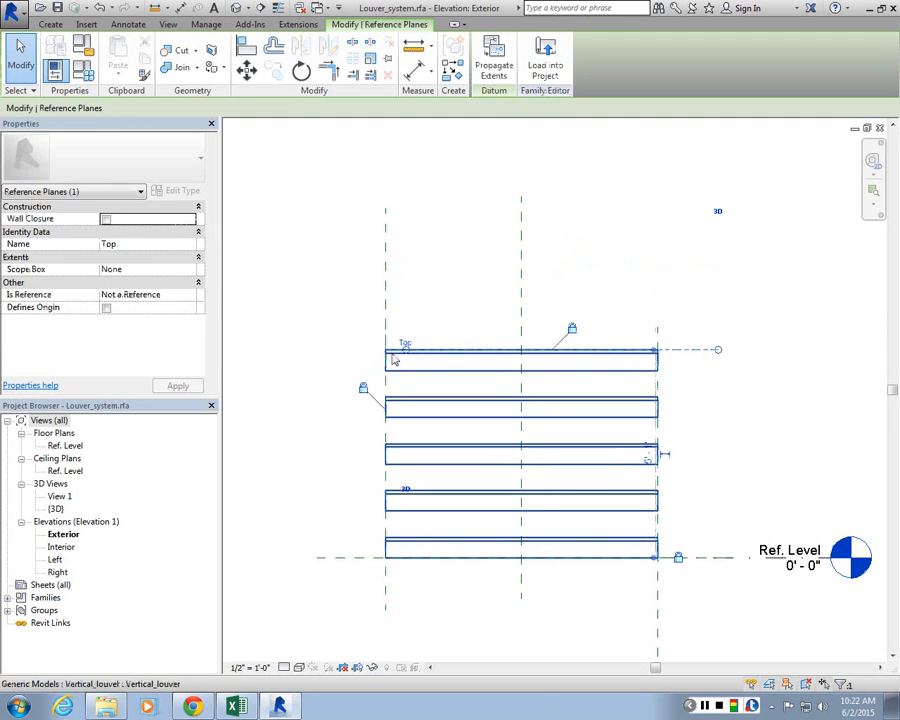
{"action": "left_click_drag", "start_coordinate": [397, 355], "coordinate": [297, 345]}
{"action": "left_click", "coordinate": [340, 320]}
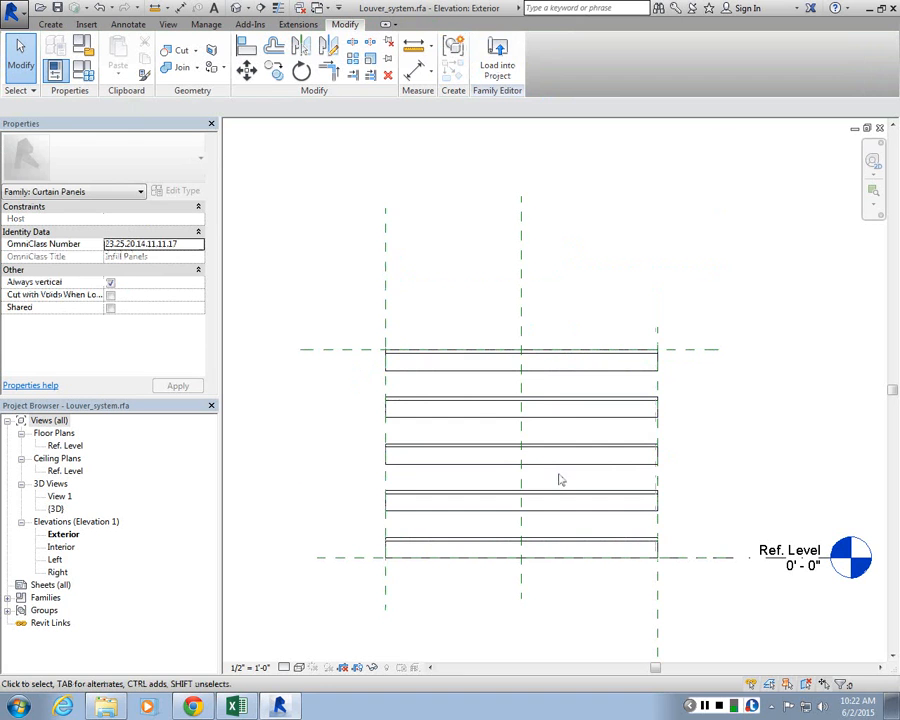
Move the Left reference plane outward to 3' 6" from the center plane
{"action": "left_click", "coordinate": [667, 276]}
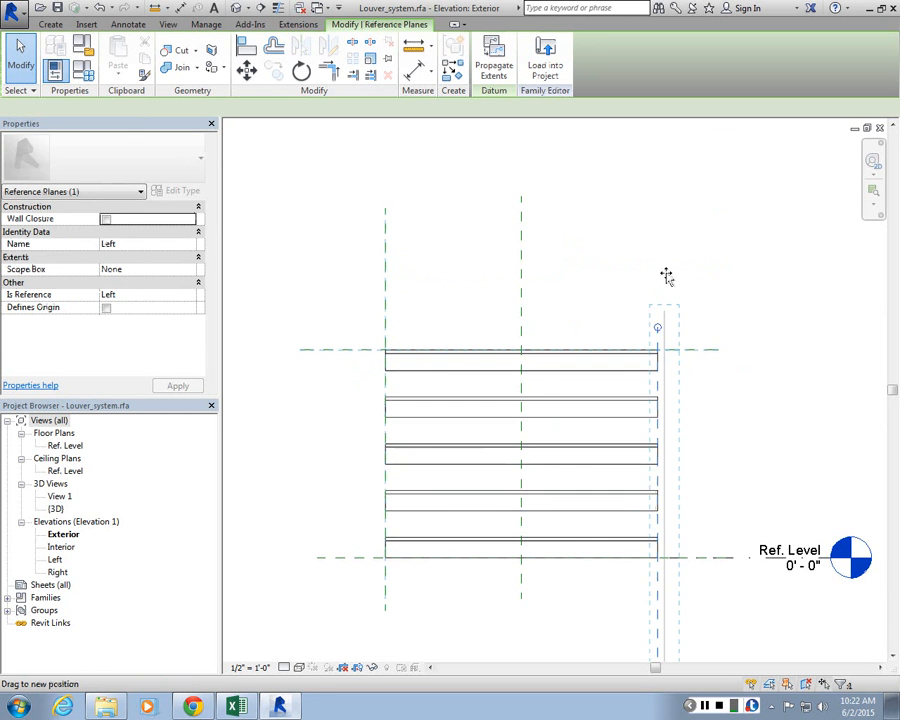
{"action": "left_click_drag", "start_coordinate": [667, 276], "coordinate": [673, 277]}
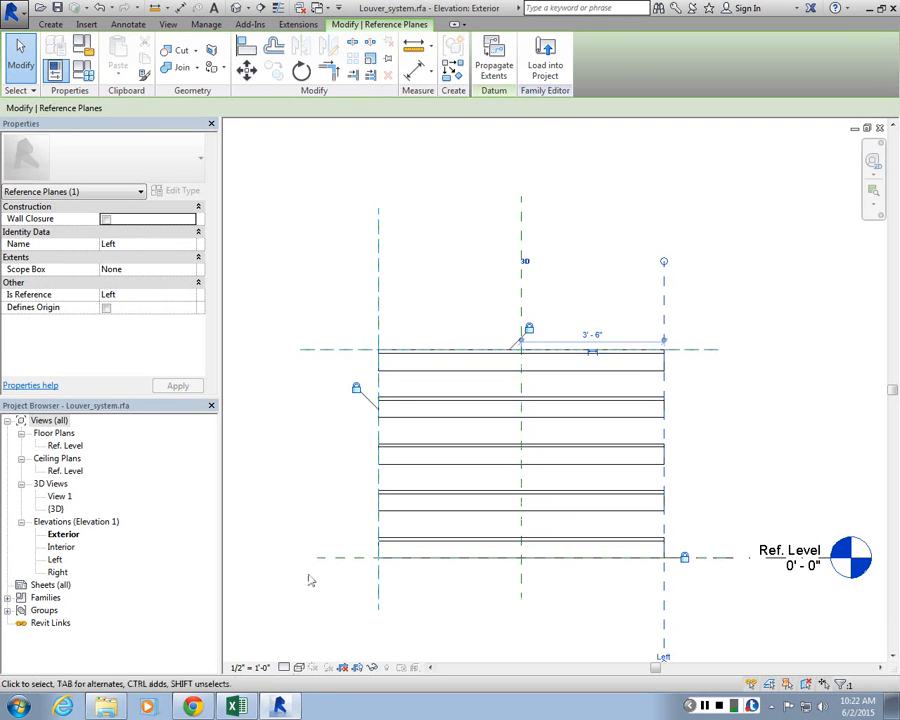
{"action": "key", "text": "Escape"}
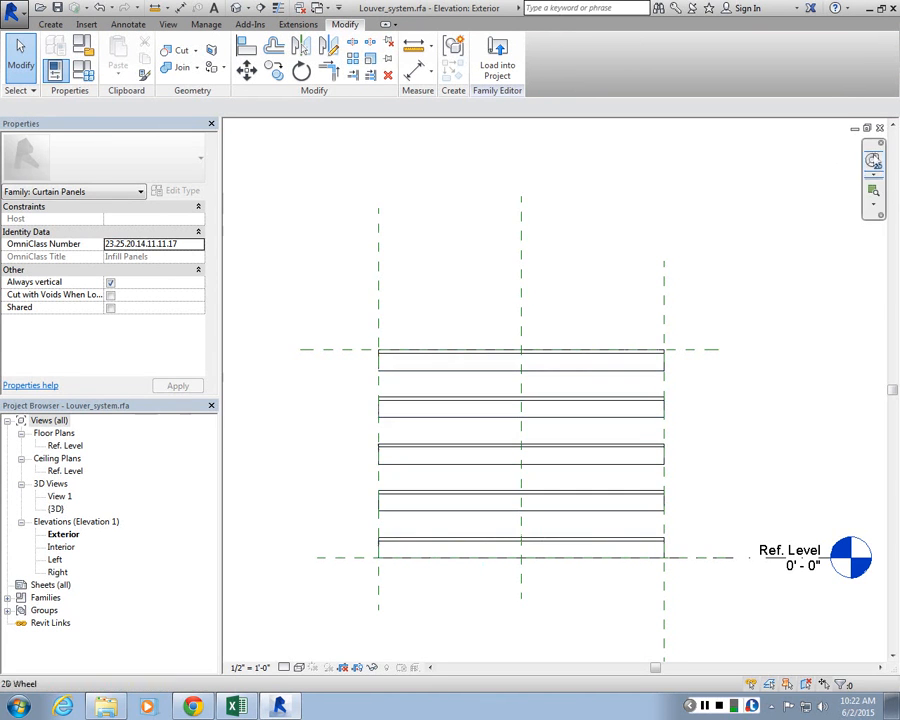
Examine the top reference plane and height dimension in the Front elevation of the Vertical_louver family
{"action": "left_click", "coordinate": [867, 129]}
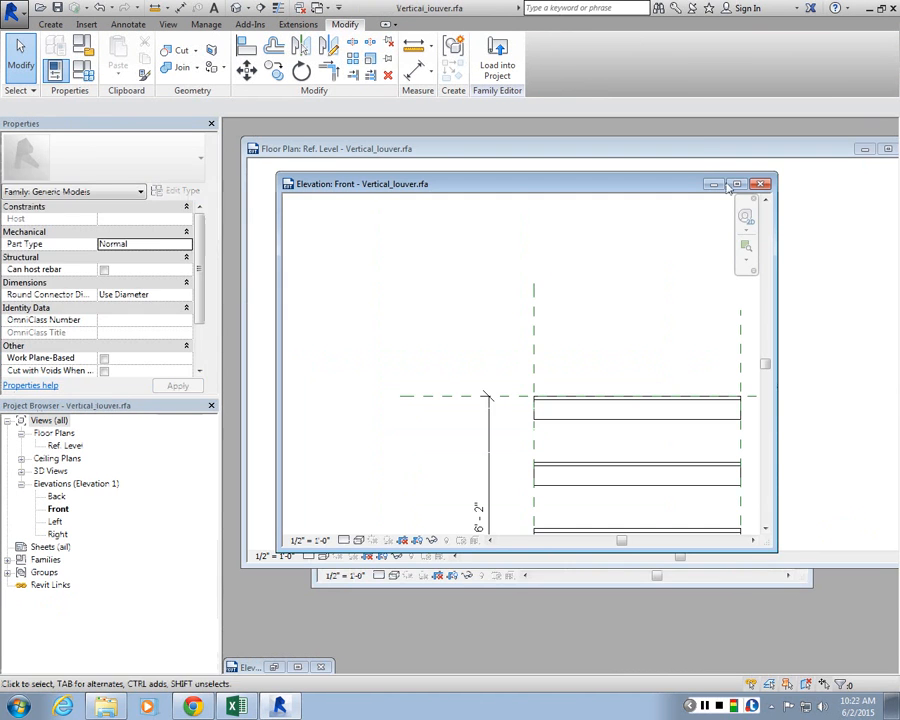
{"action": "left_click", "coordinate": [735, 186]}
{"action": "scroll", "coordinate": [478, 408], "scroll_direction": "down", "scroll_amount": 4}
{"action": "scroll", "coordinate": [563, 629], "scroll_direction": "up", "scroll_amount": 3}
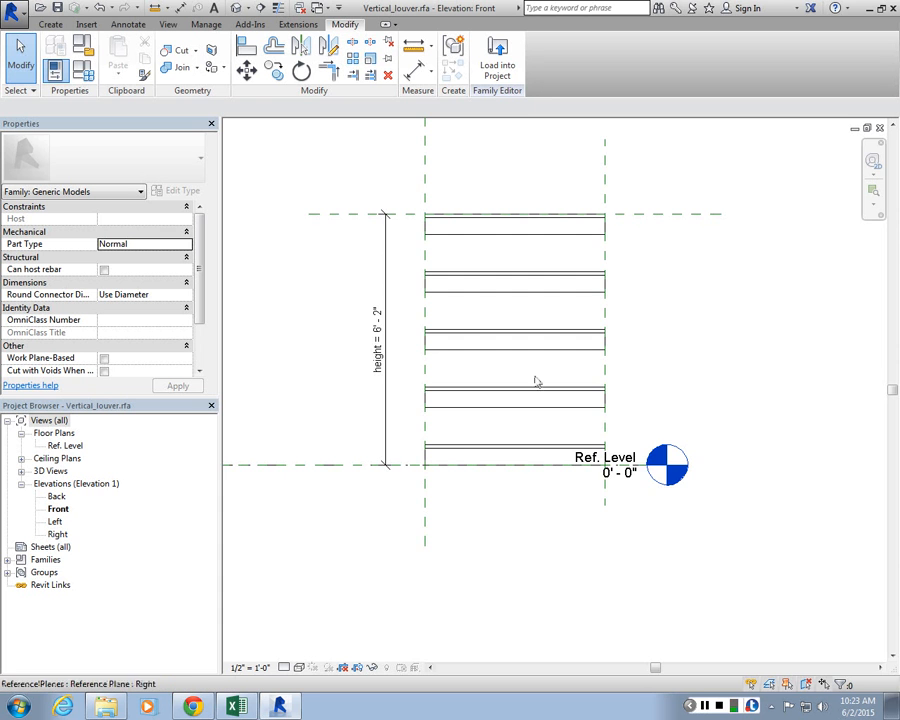
{"action": "middle_click_drag", "start_coordinate": [380, 195], "coordinate": [382, 203]}
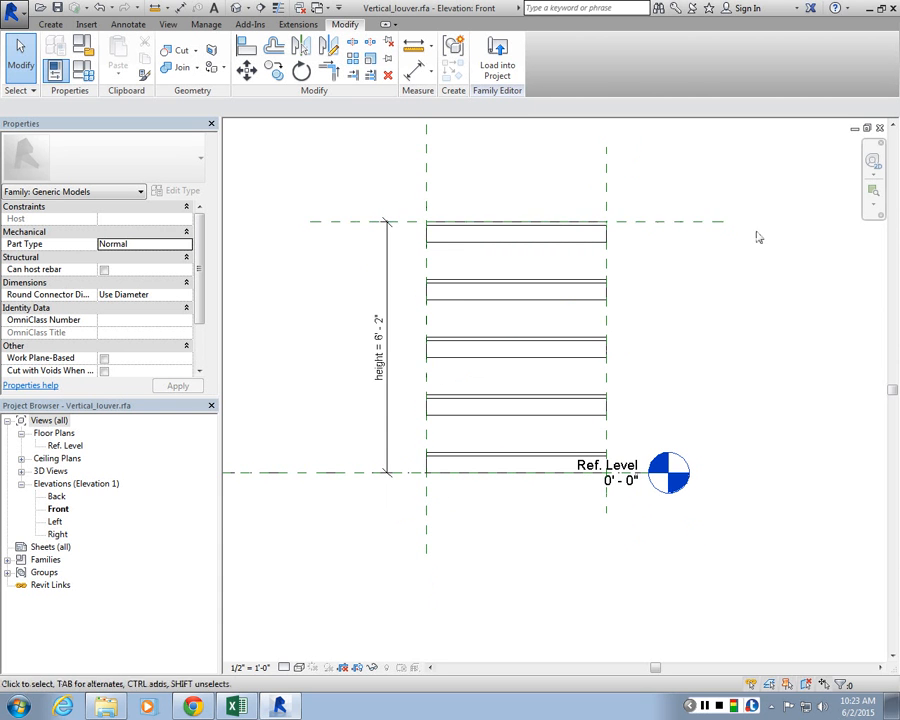
{"action": "left_click", "coordinate": [715, 229]}
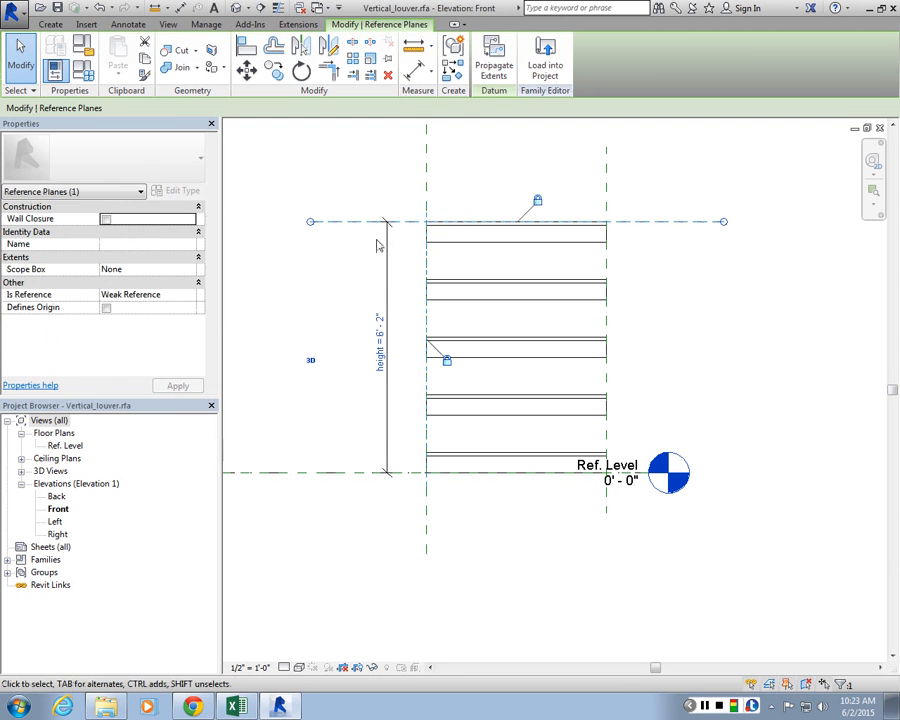
{"action": "left_click", "coordinate": [321, 260]}
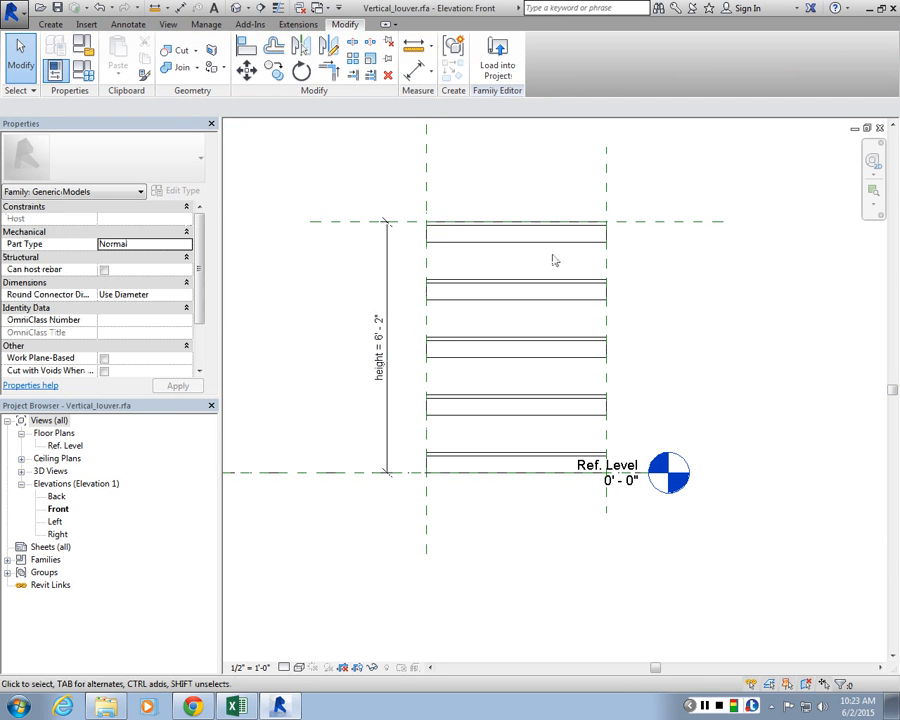
Return to the Louver_system family and inspect the louver in its Ref. Level plan and Exterior elevation
{"action": "left_click", "coordinate": [856, 129]}
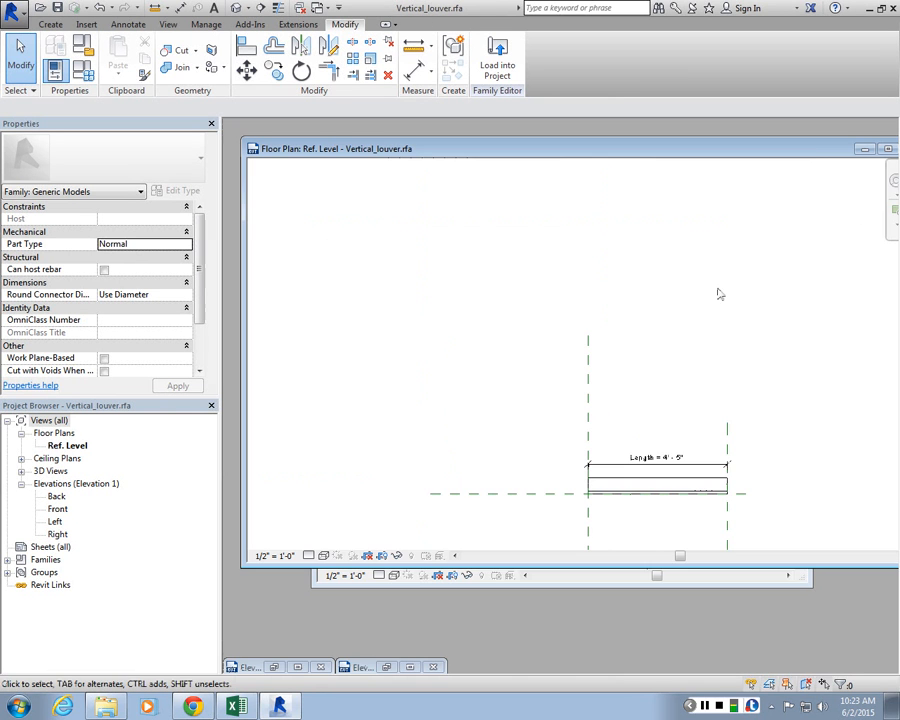
{"action": "left_click", "coordinate": [863, 150]}
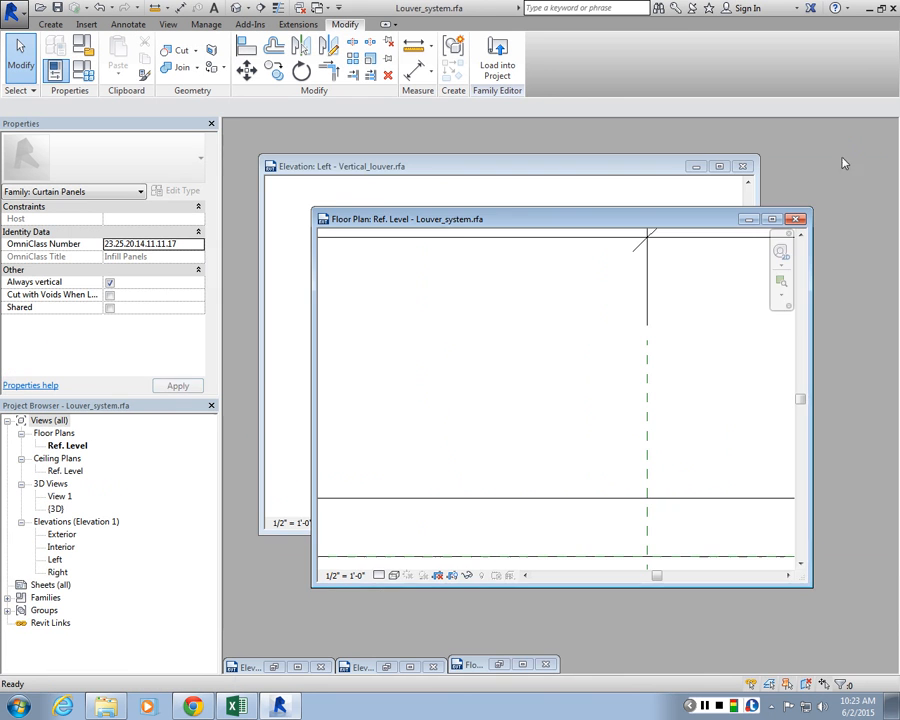
{"action": "left_click", "coordinate": [771, 220]}
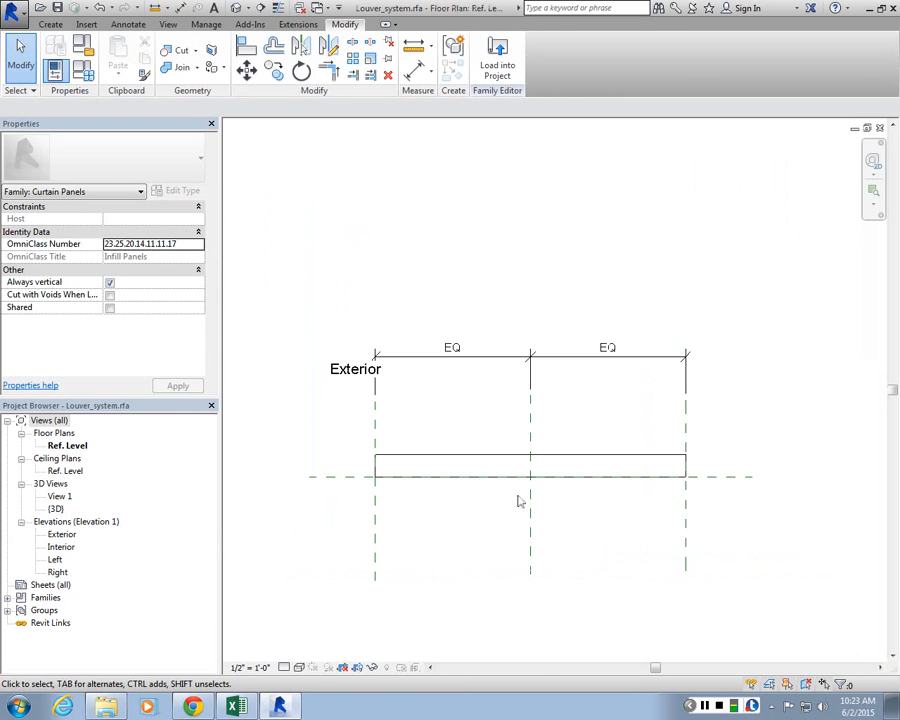
{"action": "double_click", "coordinate": [56, 536]}
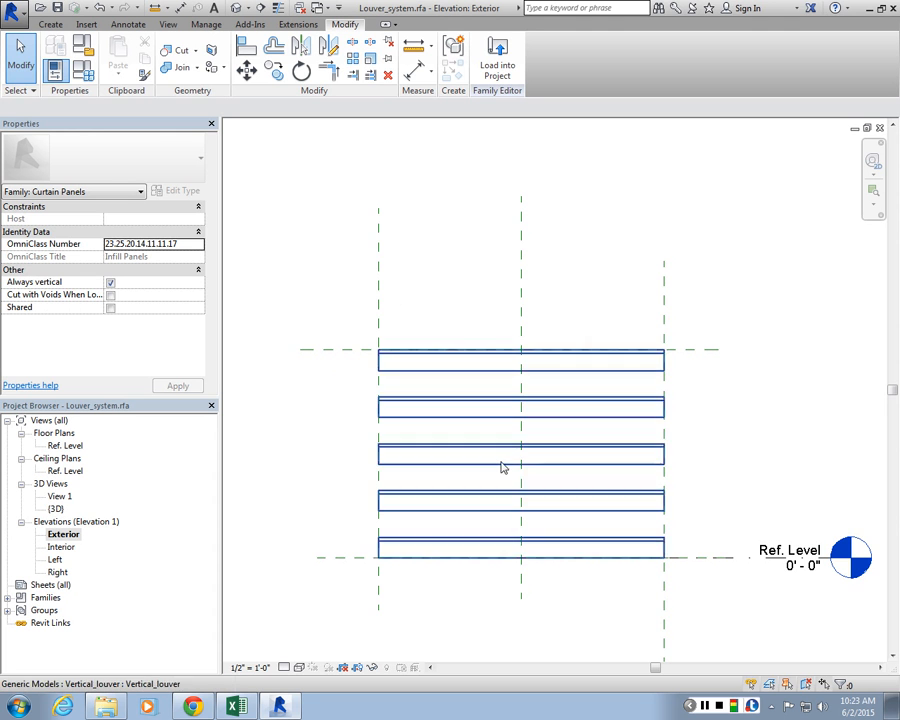
{"action": "scroll", "coordinate": [500, 300], "scroll_direction": "down", "scroll_amount": 3}
{"action": "scroll", "coordinate": [479, 281], "scroll_direction": "up", "scroll_amount": 2}
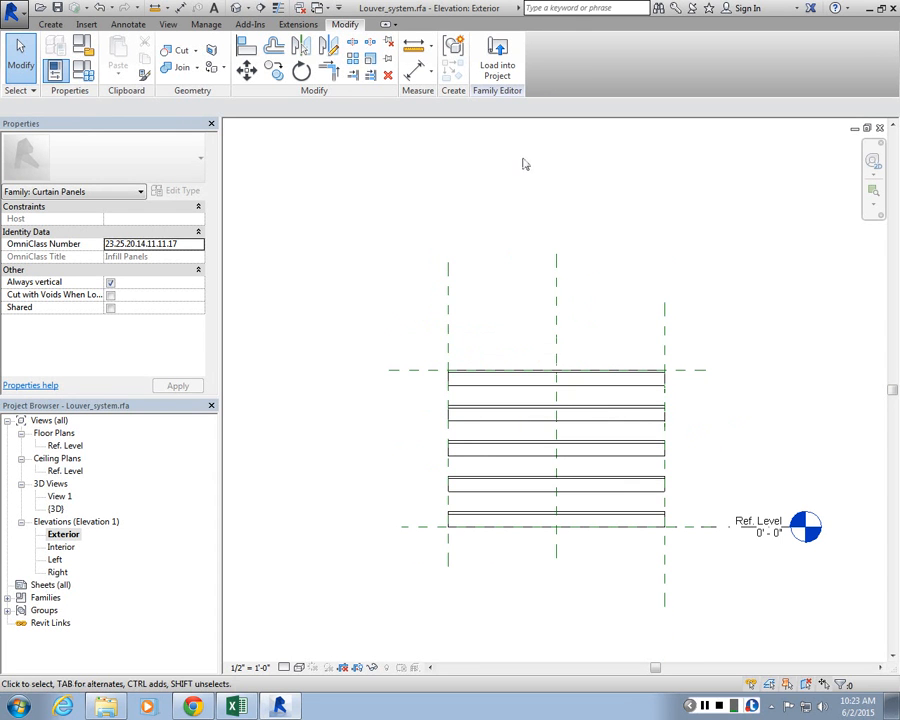
Create a new project from the Architectural Template
{"action": "left_click", "coordinate": [13, 11]}
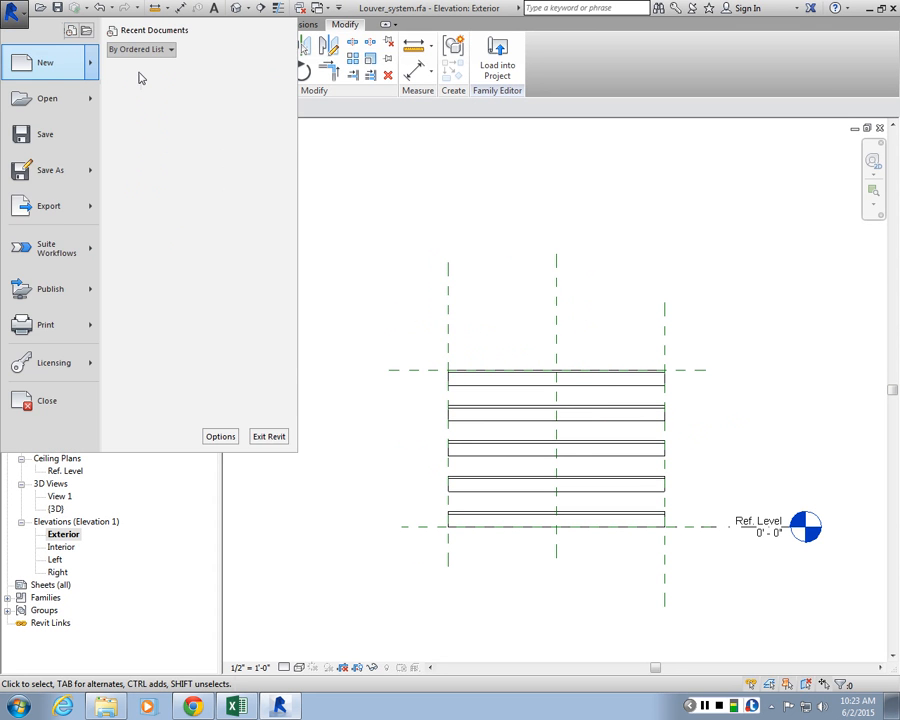
{"action": "left_click", "coordinate": [146, 78]}
{"action": "left_click", "coordinate": [429, 326]}
{"action": "left_click", "coordinate": [346, 348]}
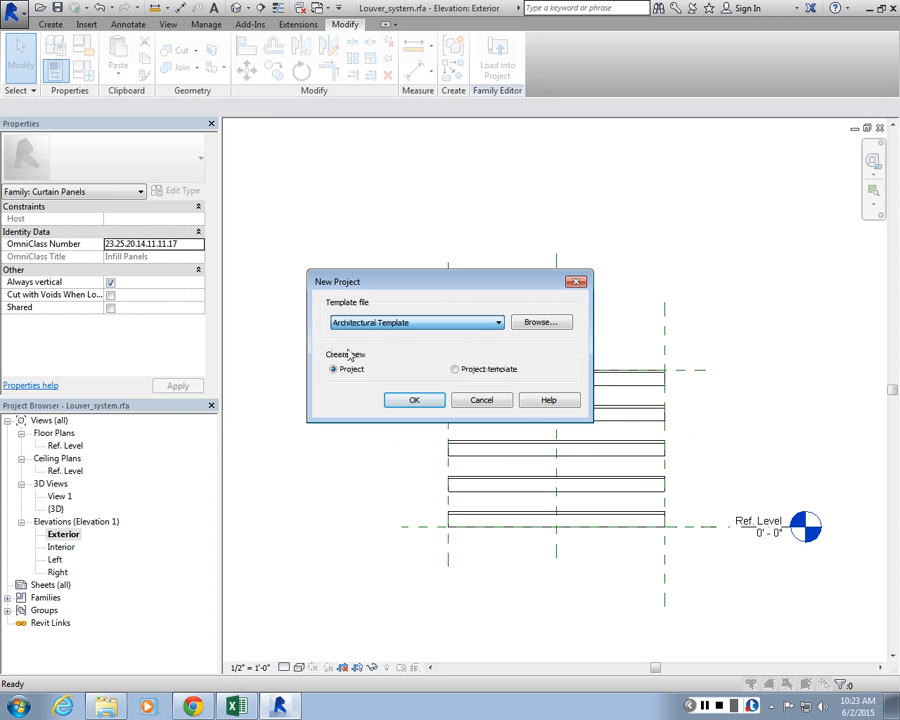
{"action": "left_click", "coordinate": [414, 398]}
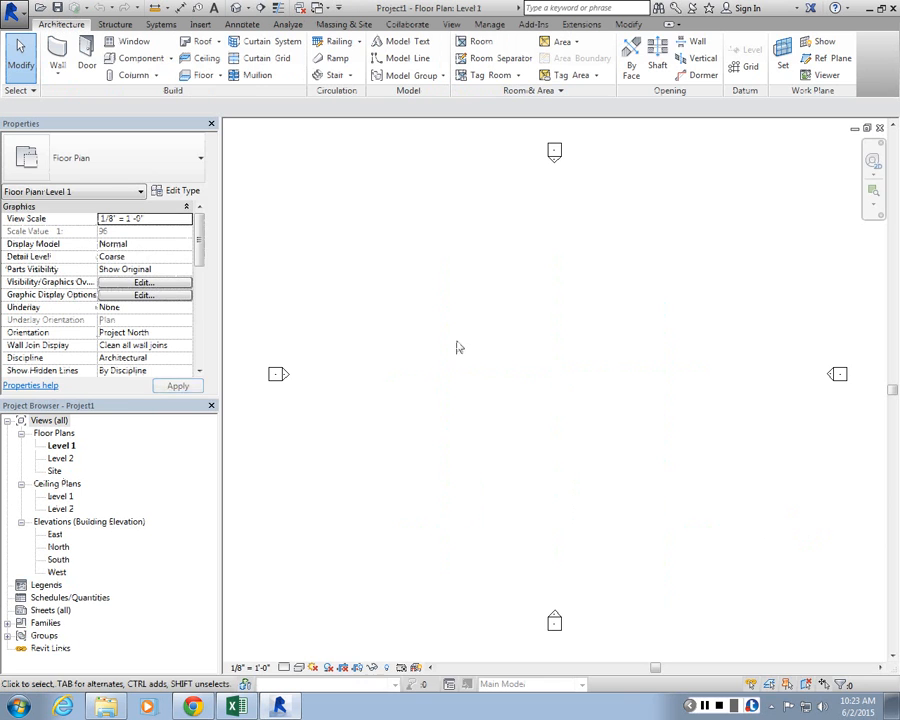
Load the Louver_system family into Project1
{"action": "left_click", "coordinate": [855, 129]}
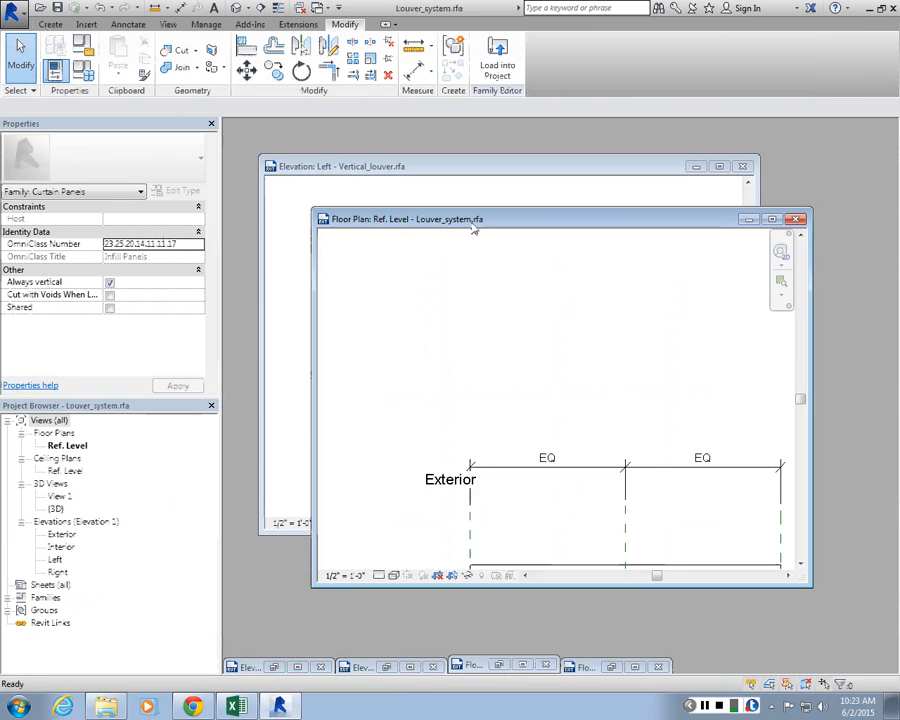
{"action": "double_click", "coordinate": [471, 221]}
{"action": "left_click", "coordinate": [500, 62]}
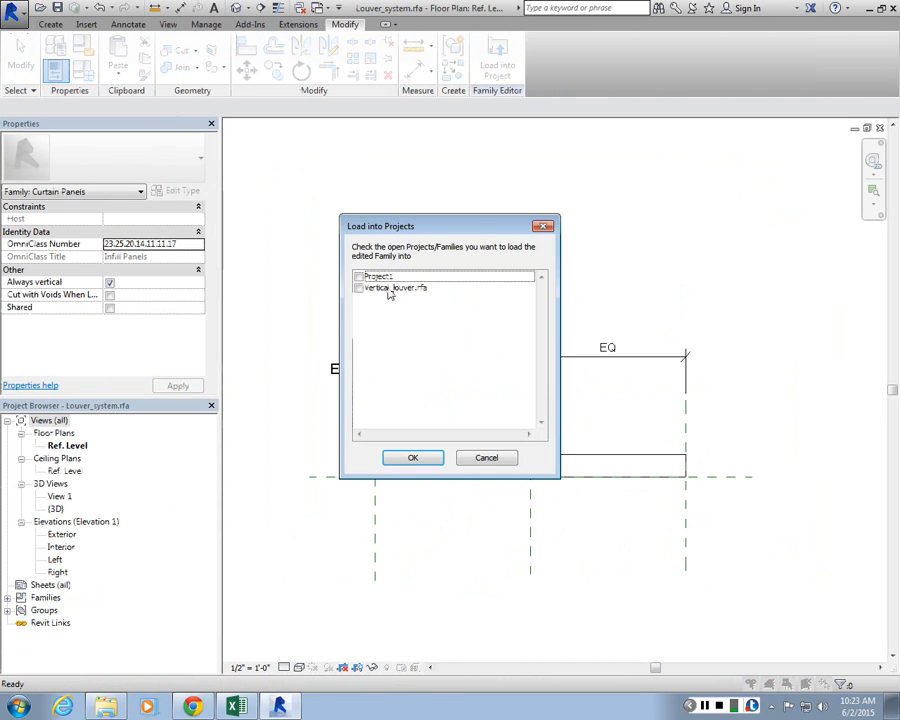
{"action": "left_click", "coordinate": [358, 276]}
{"action": "left_click", "coordinate": [415, 459]}
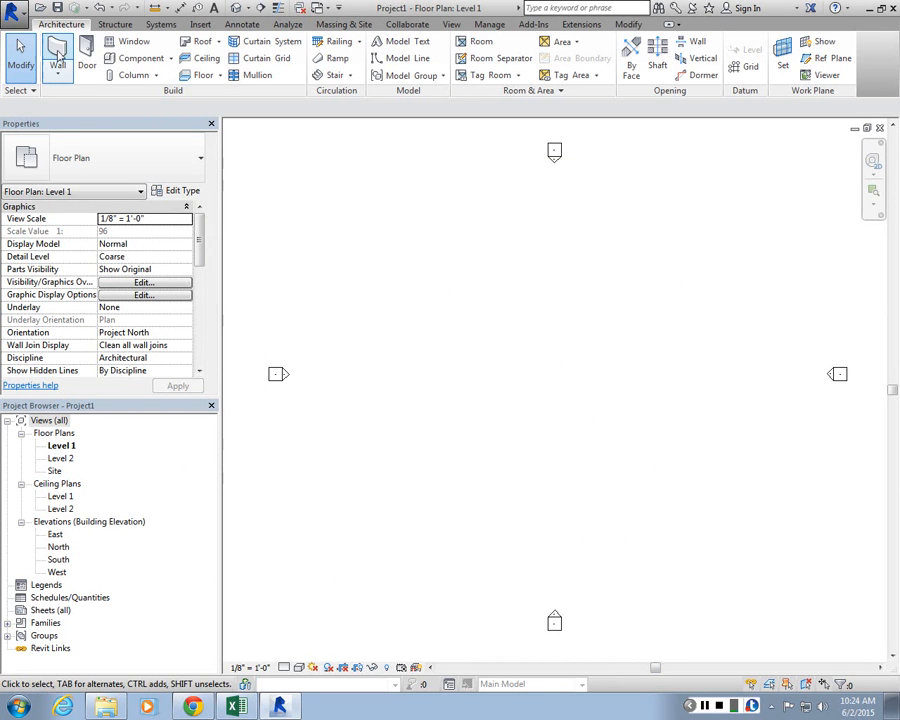
Draw a straight horizontal Curtain Wall 1 about 81' long and 20' high in the Level 1 plan
{"action": "left_click", "coordinate": [57, 55]}
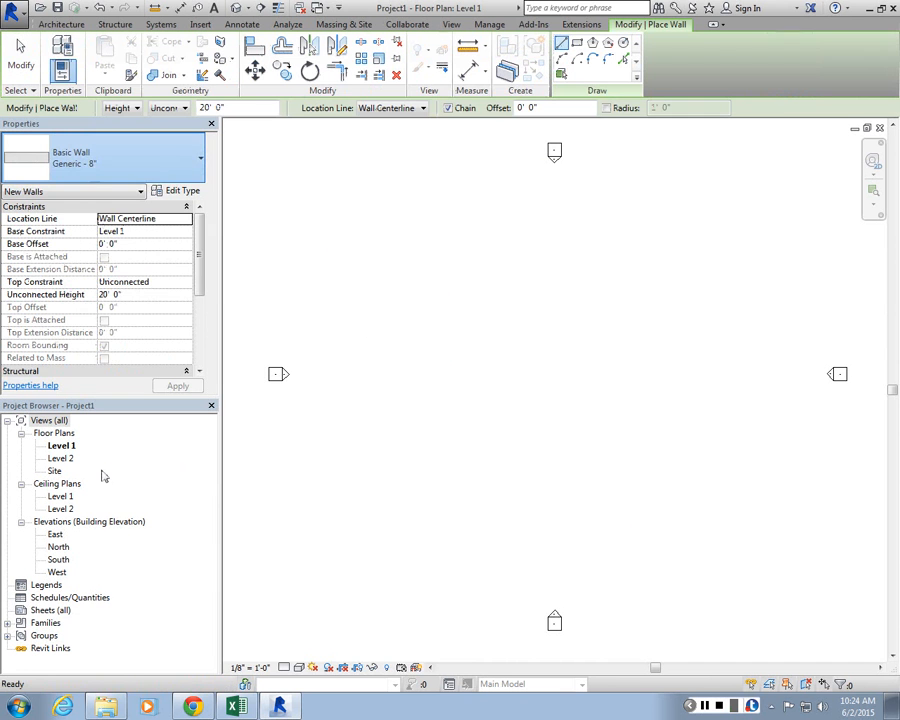
{"action": "left_click", "coordinate": [426, 378]}
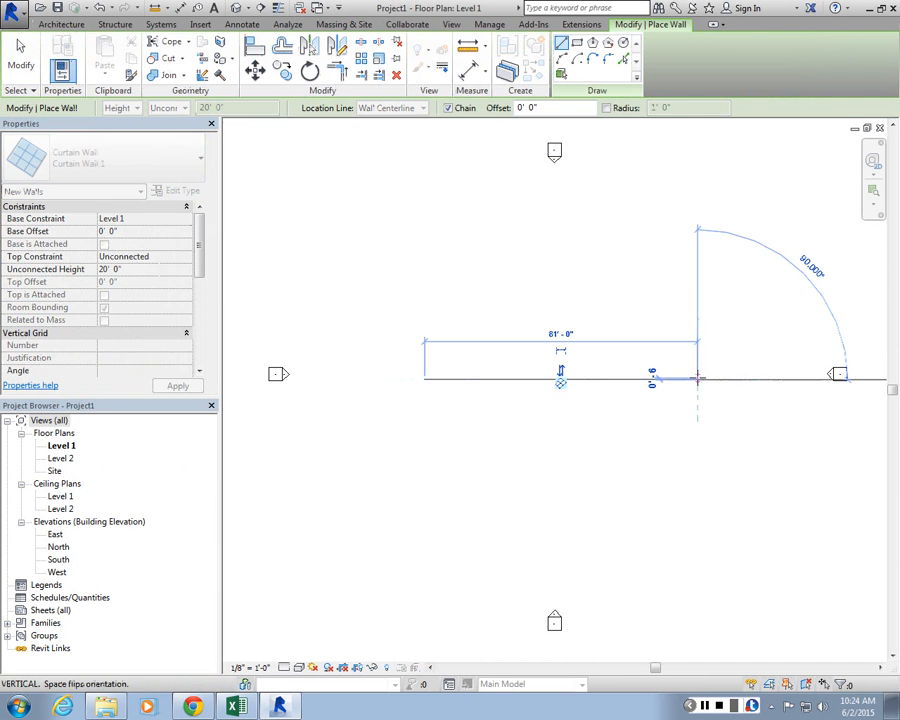
{"action": "left_click", "coordinate": [698, 378]}
{"action": "key", "text": "Escape"}
{"action": "key", "text": "Escape"}
{"action": "left_click", "coordinate": [574, 384]}
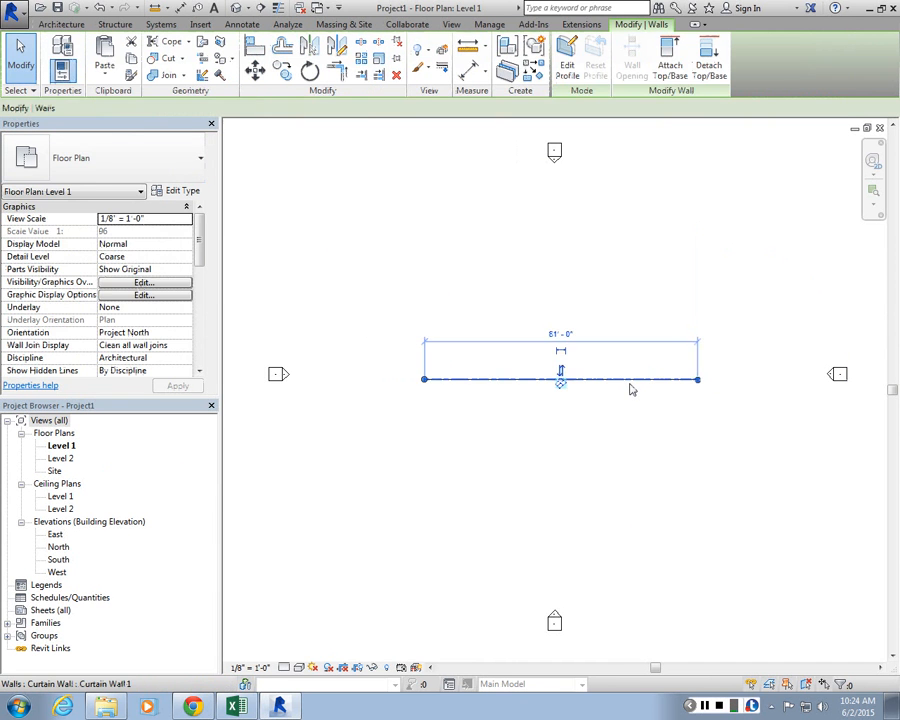
Divide the curtain wall with six unevenly spaced vertical curtain grid lines in the South elevation
{"action": "left_click", "coordinate": [58, 560]}
{"action": "double_click", "coordinate": [58, 562]}
{"action": "left_click", "coordinate": [528, 256]}
{"action": "scroll", "coordinate": [485, 359], "scroll_direction": "up", "scroll_amount": 2}
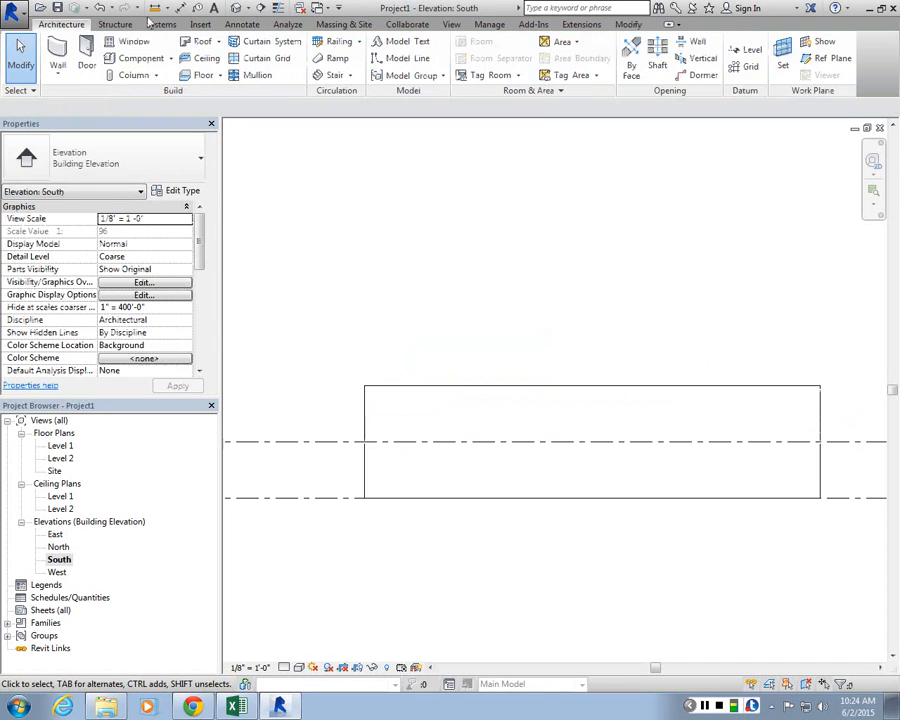
{"action": "key", "text": "c"}
{"action": "key", "text": "g"}
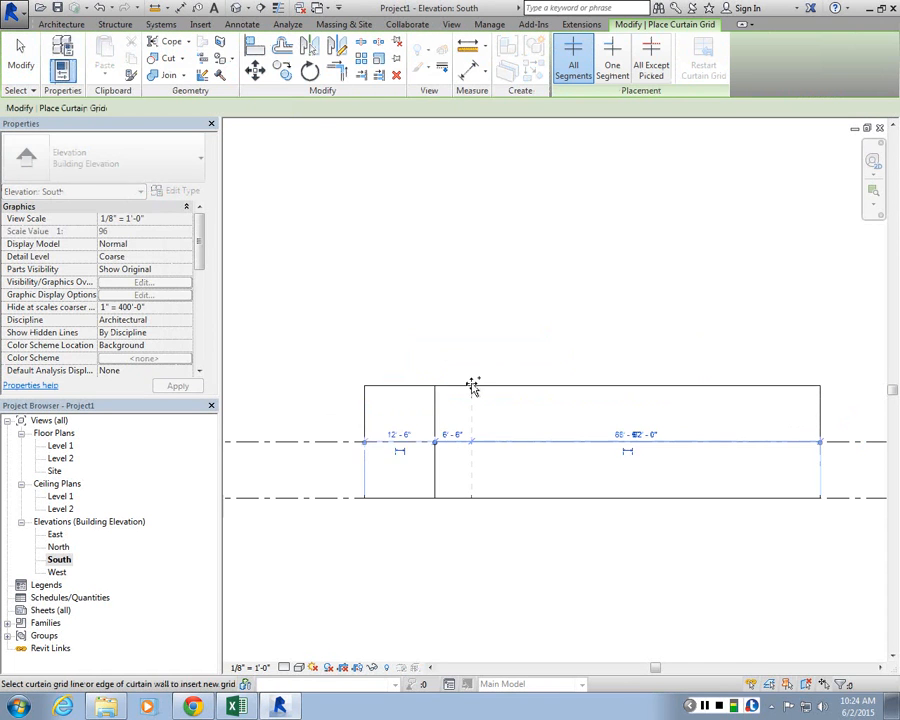
{"action": "left_click", "coordinate": [527, 386]}
{"action": "left_click", "coordinate": [640, 384]}
{"action": "left_click", "coordinate": [762, 390]}
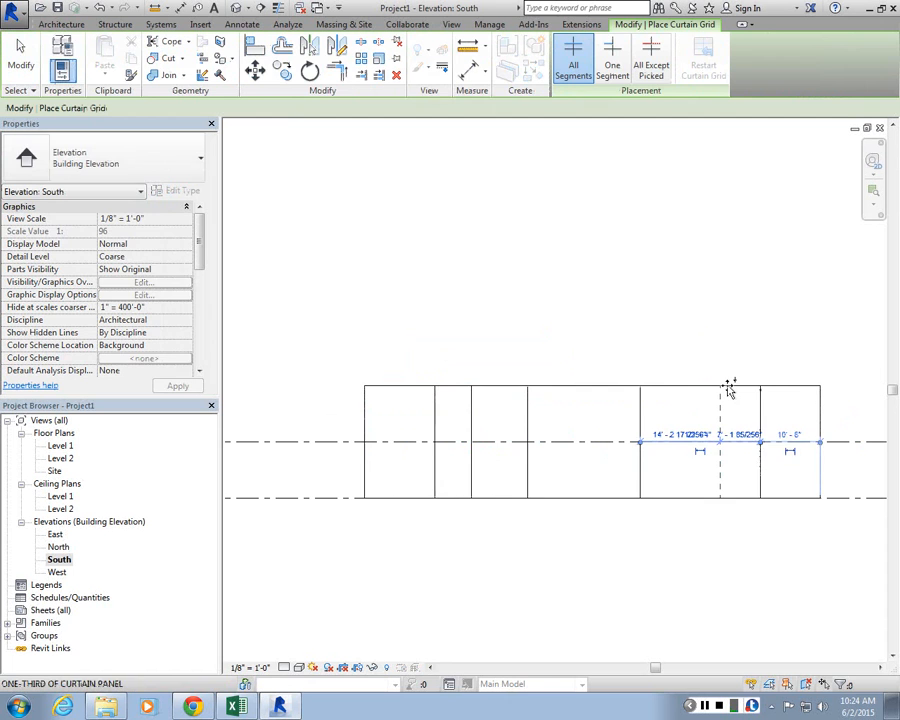
{"action": "key", "text": "Escape"}
{"action": "left_click", "coordinate": [723, 394]}
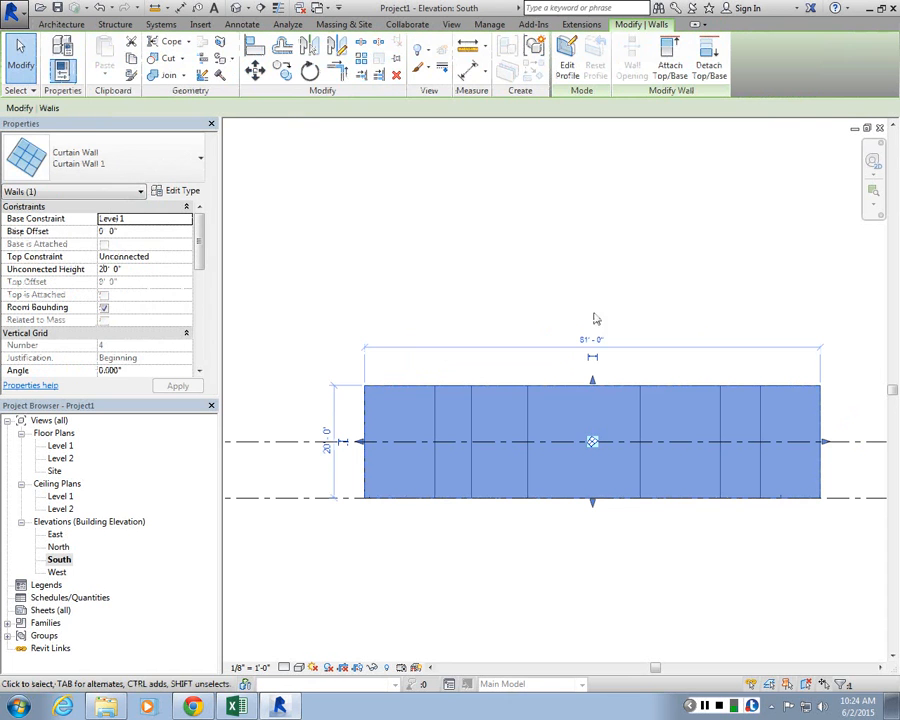
Set the Curtain Wall 1 type's curtain panel to Louver_system : Louver_system
{"action": "left_click", "coordinate": [183, 191]}
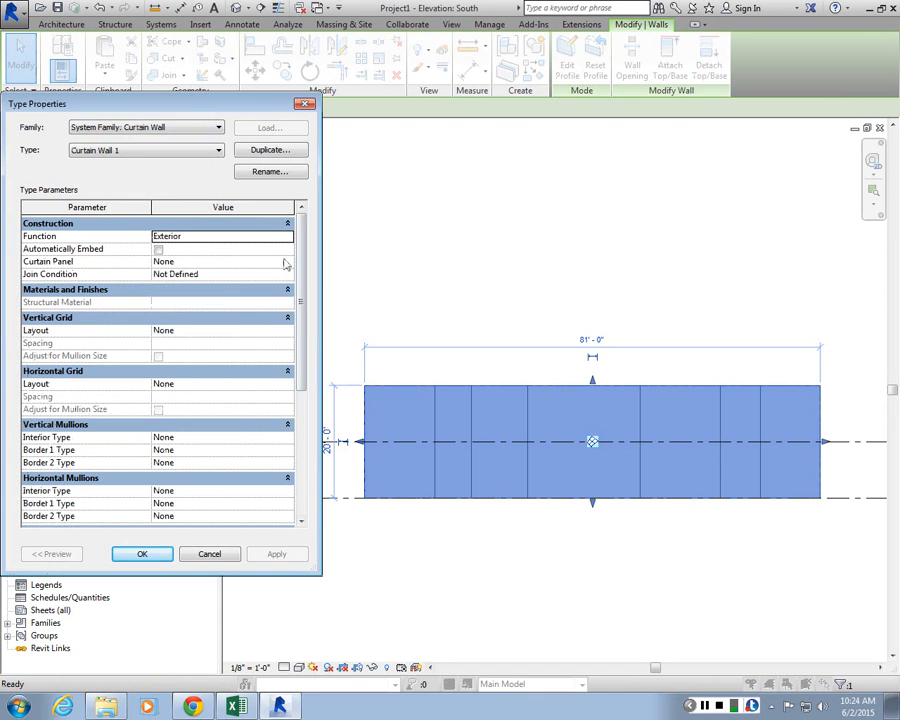
{"action": "left_click", "coordinate": [286, 263]}
{"action": "left_click_drag", "start_coordinate": [358, 285], "coordinate": [360, 336]}
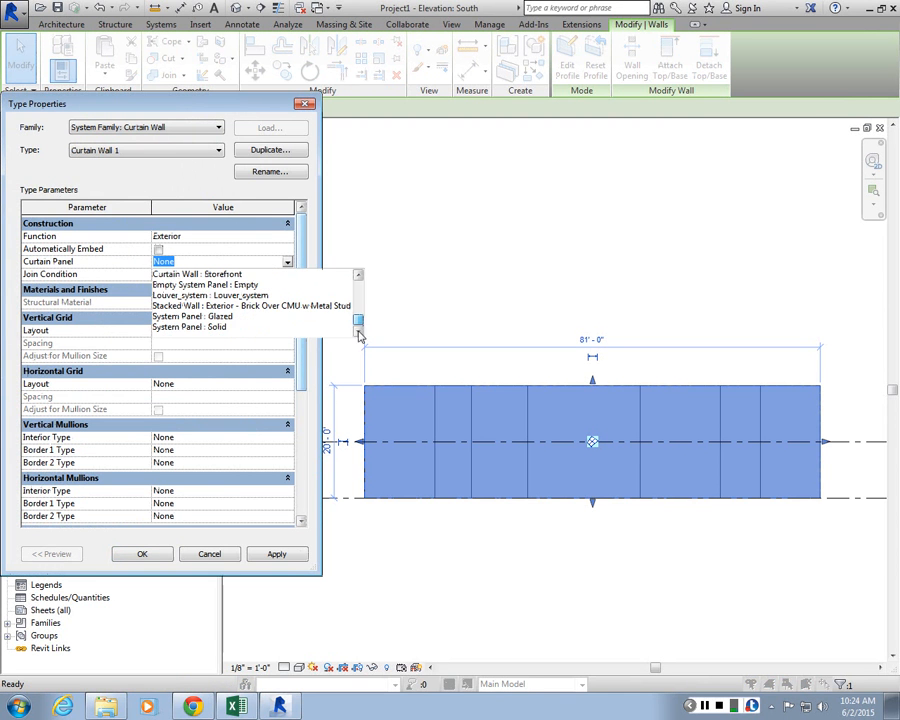
{"action": "left_click", "coordinate": [205, 295]}
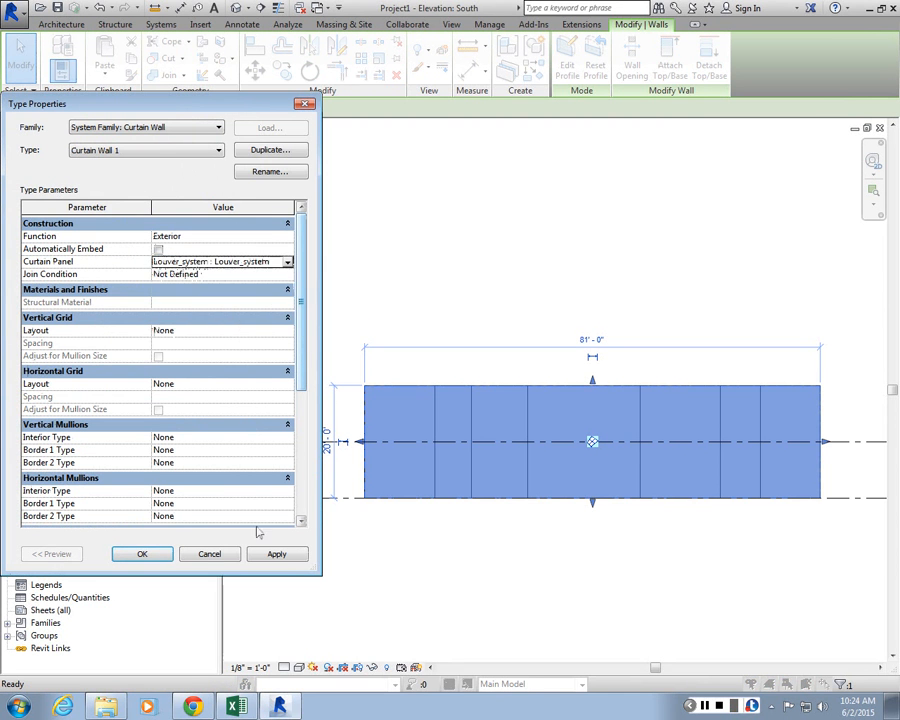
{"action": "left_click", "coordinate": [273, 556]}
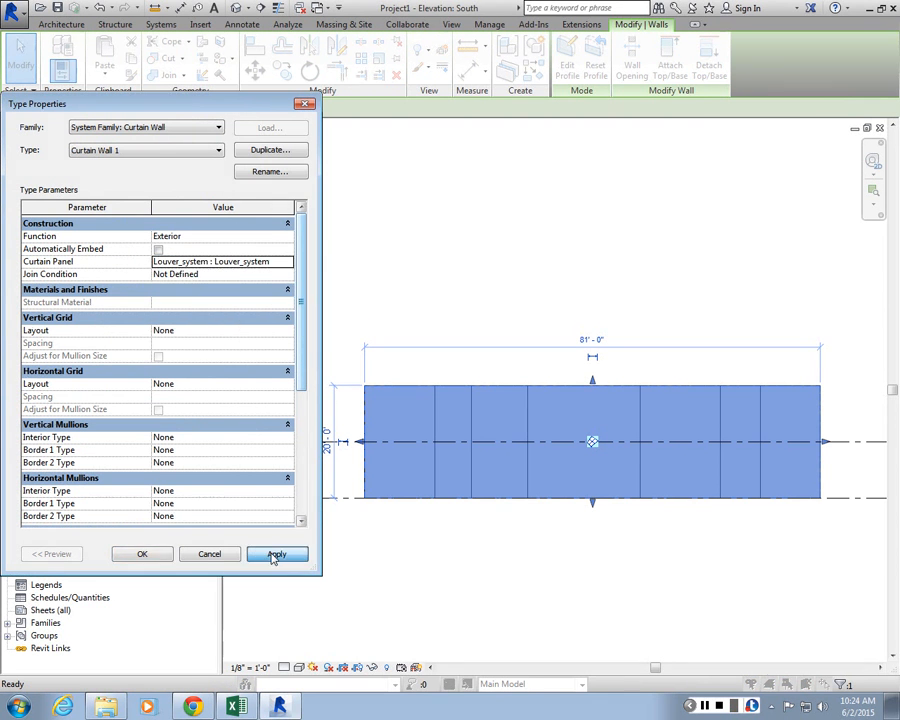
{"action": "left_click", "coordinate": [143, 554]}
{"action": "left_click", "coordinate": [478, 520]}
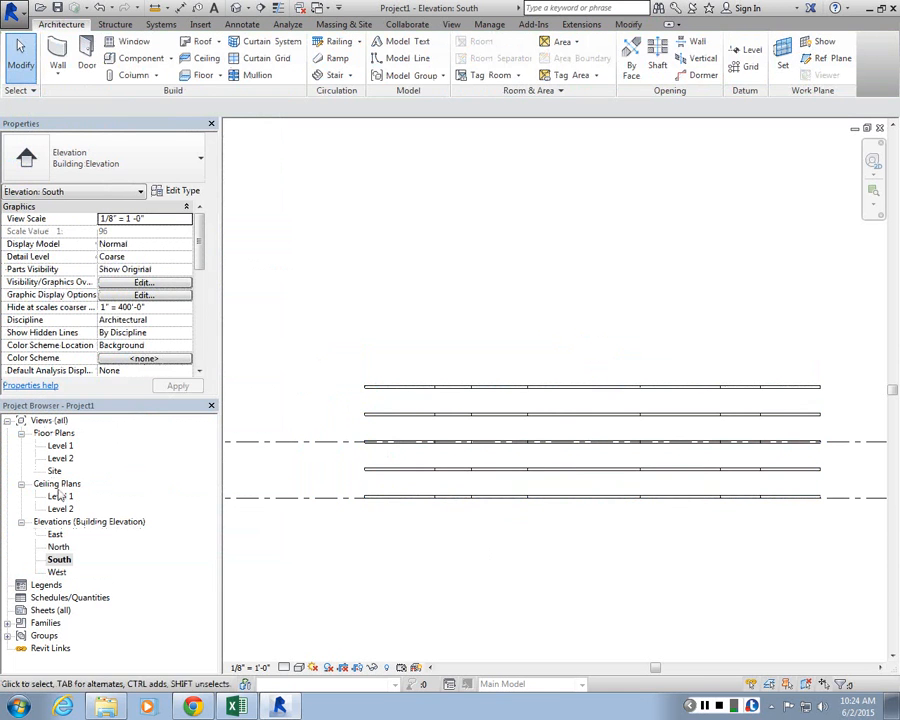
Show the louvered wall in the default 3D view and open the end panel's Louver_system family for editing
{"action": "left_click", "coordinate": [238, 8]}
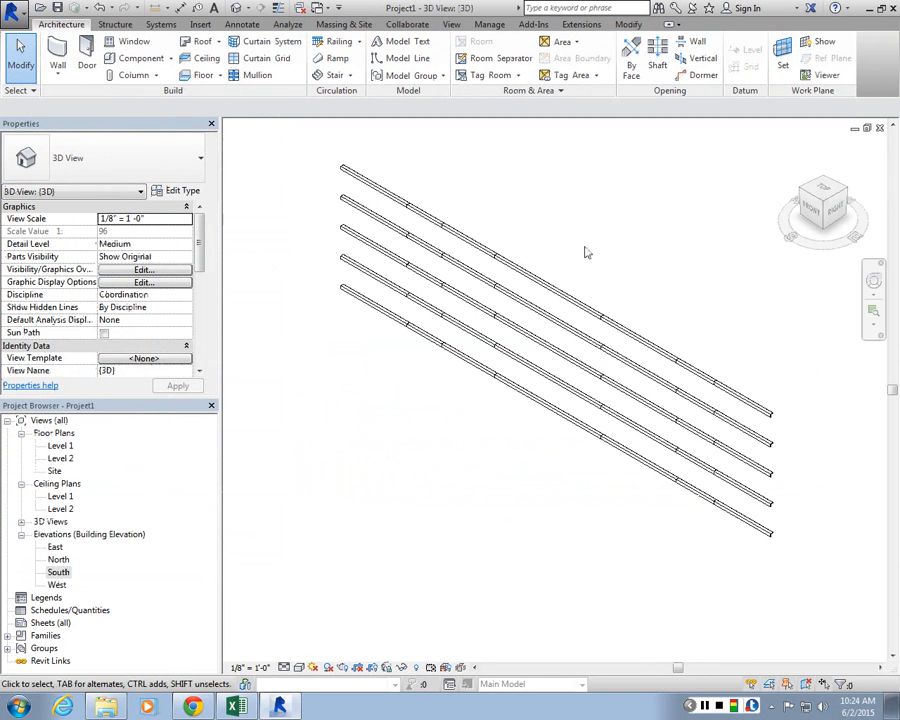
{"action": "middle_click_drag", "start_coordinate": [701, 333], "coordinate": [420, 368], "text": "shift"}
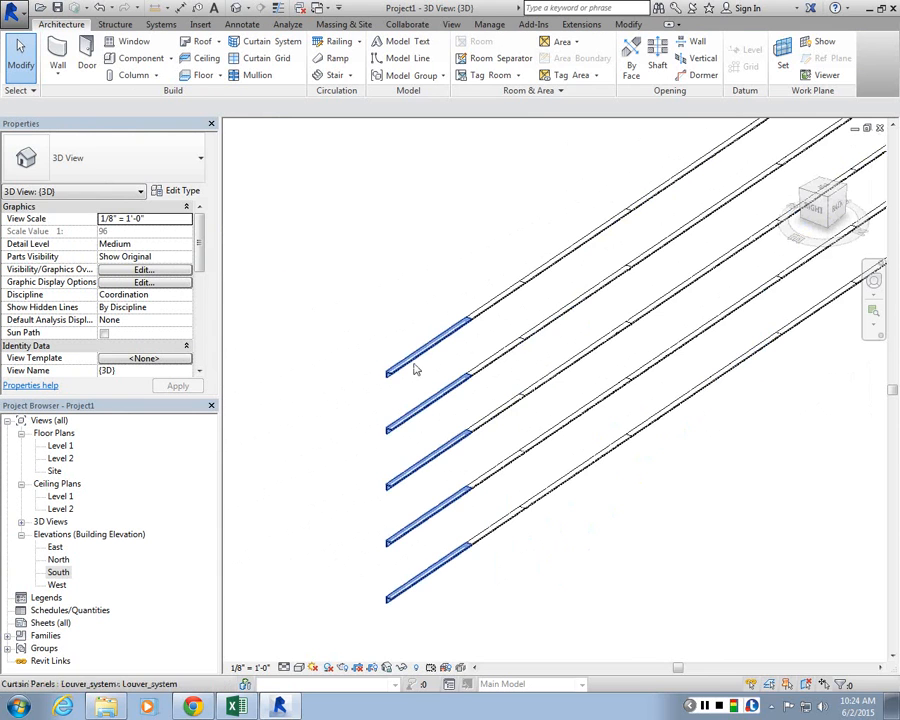
{"action": "left_click", "coordinate": [416, 369]}
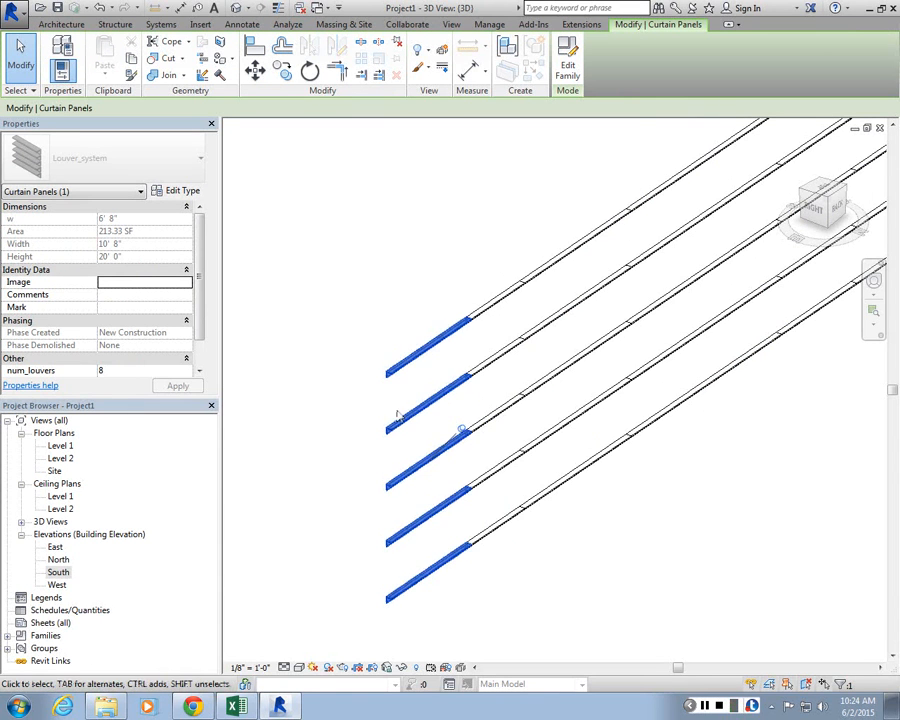
{"action": "left_click", "coordinate": [567, 62]}
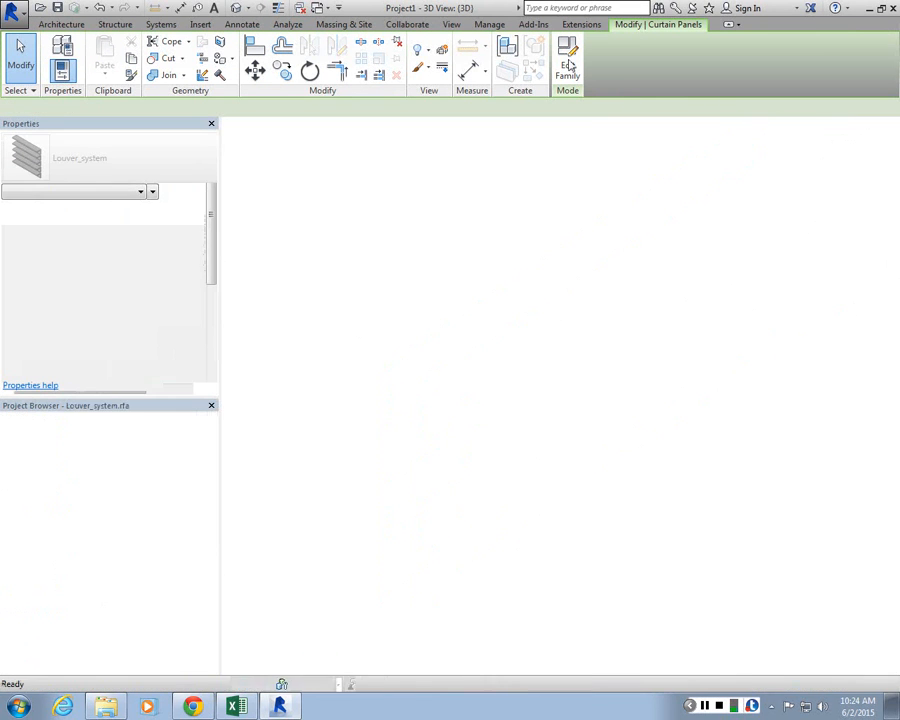
Remove the num_louvers parameter from the Louver_system family
{"action": "left_click", "coordinate": [93, 68]}
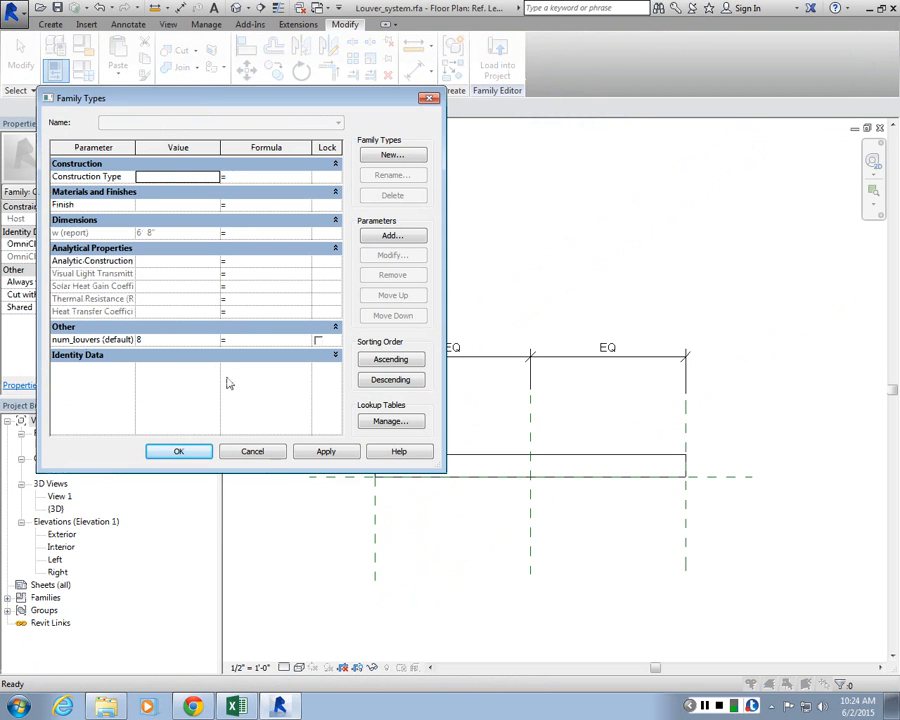
{"action": "left_click", "coordinate": [95, 339]}
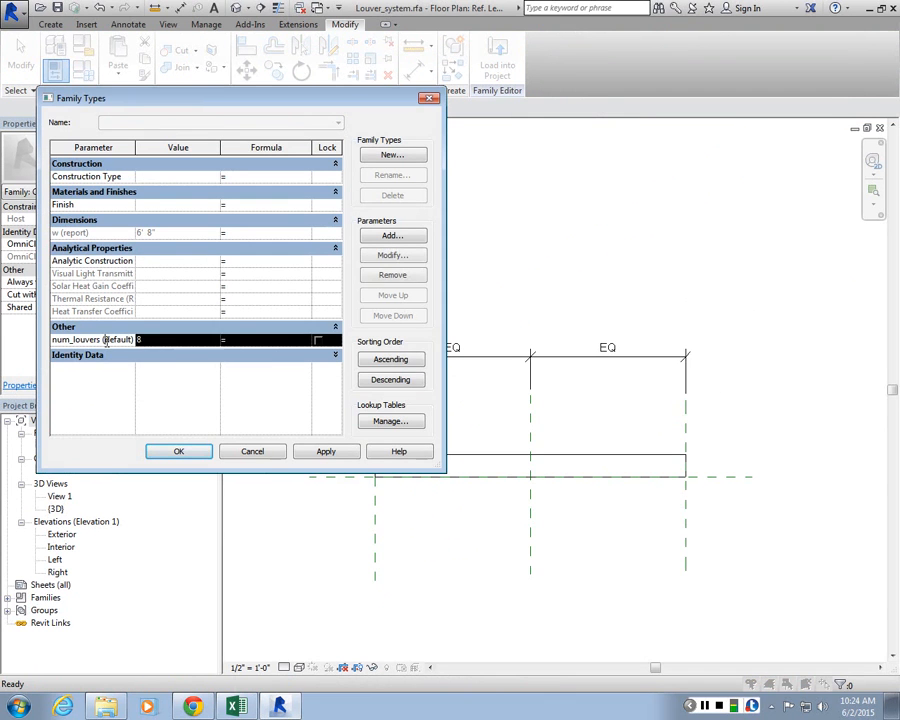
{"action": "left_click", "coordinate": [395, 273]}
{"action": "left_click", "coordinate": [482, 297]}
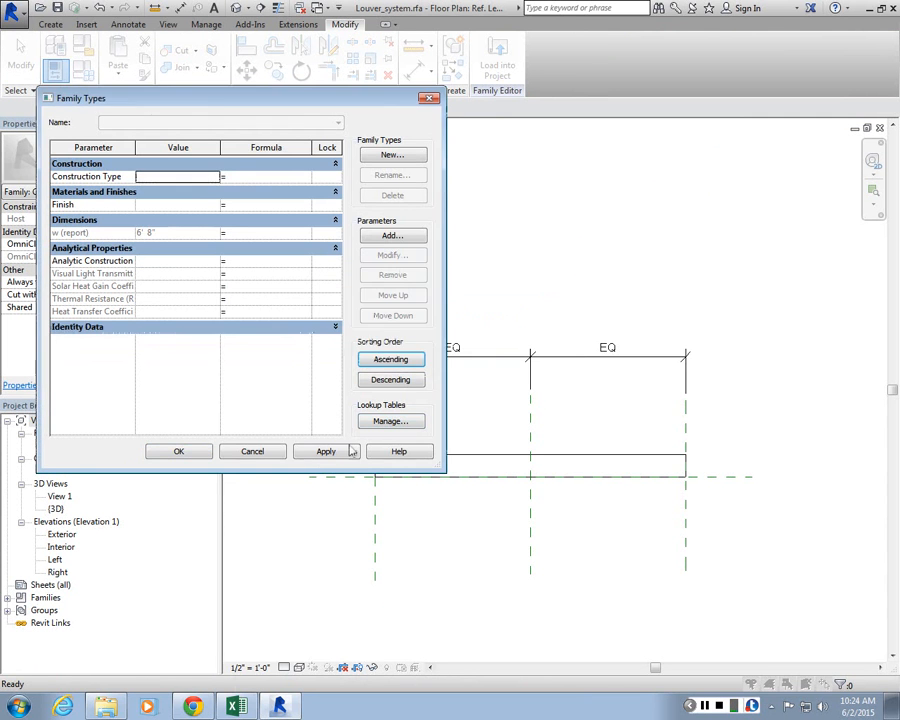
{"action": "left_click", "coordinate": [179, 452]}
Examine the nested Vertical_louver instance's height and num_louvers properties in the Exterior elevation
{"action": "double_click", "coordinate": [59, 537]}
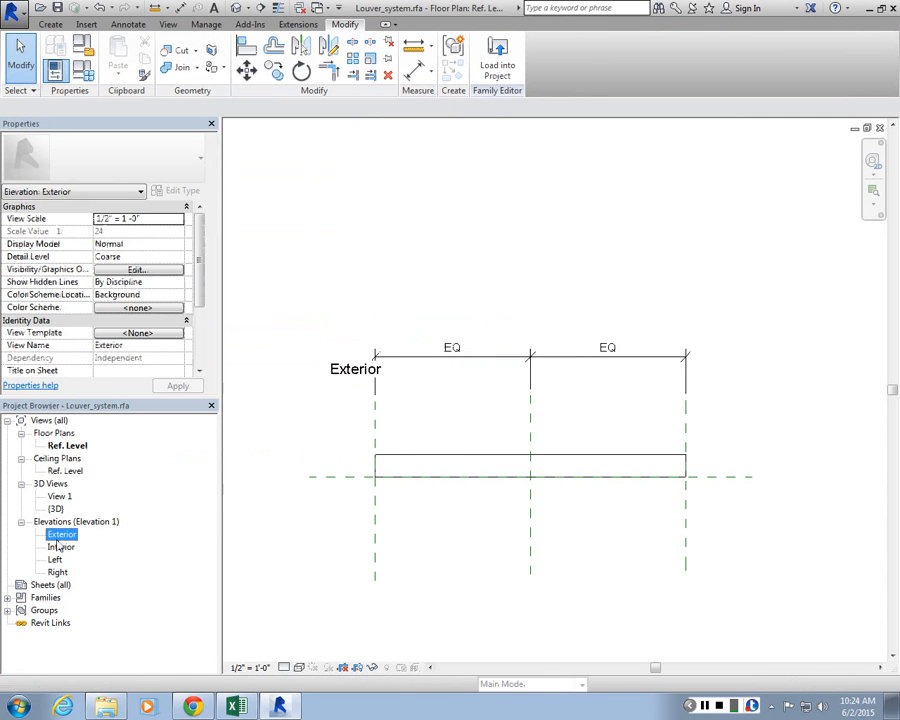
{"action": "left_click", "coordinate": [529, 368]}
{"action": "scroll", "coordinate": [529, 368], "scroll_direction": "up", "scroll_amount": 2}
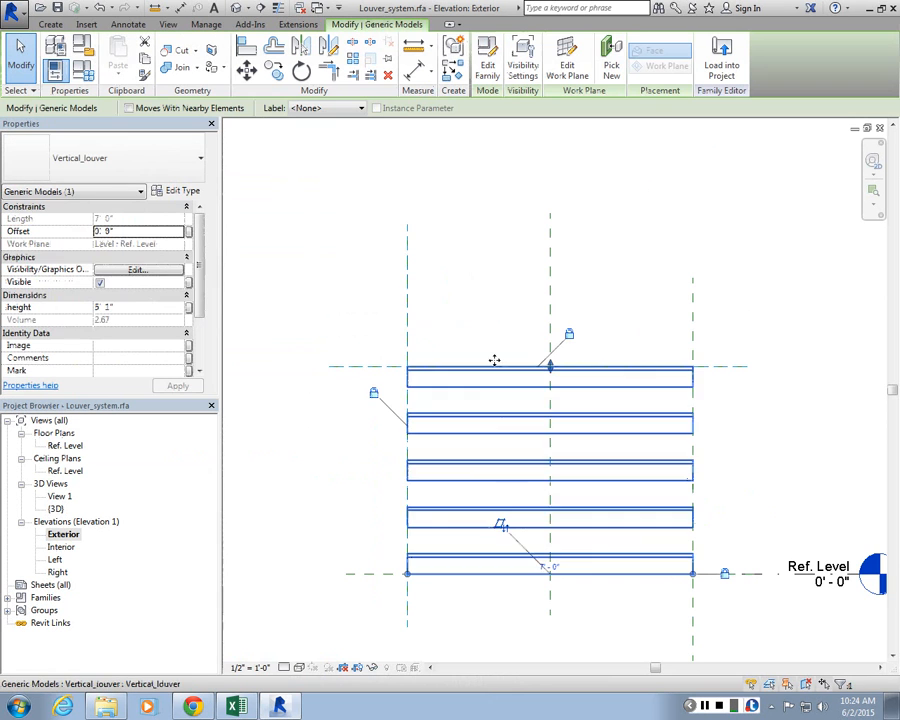
{"action": "scroll", "coordinate": [200, 265], "scroll_direction": "down", "scroll_amount": 2}
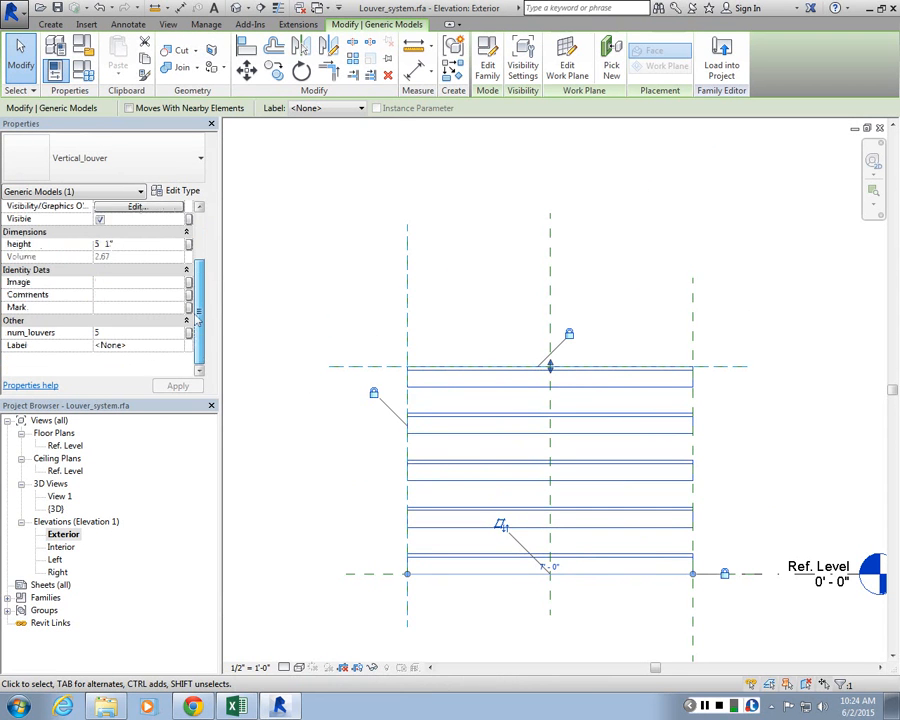
{"action": "scroll", "coordinate": [100, 350], "scroll_direction": "up", "scroll_amount": 1}
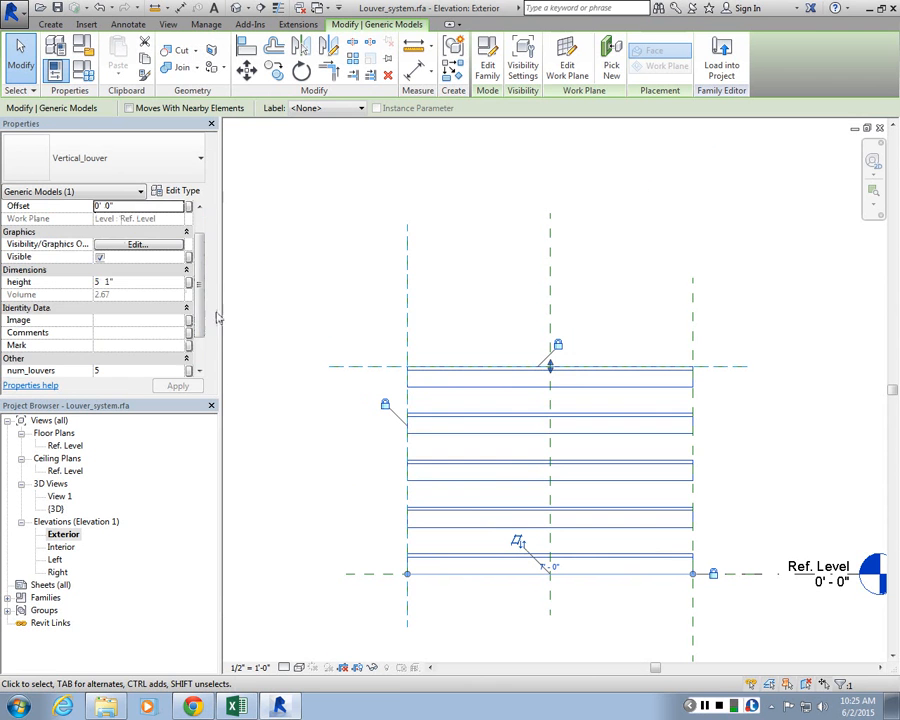
{"action": "scroll", "coordinate": [200, 315], "scroll_direction": "down", "scroll_amount": 1}
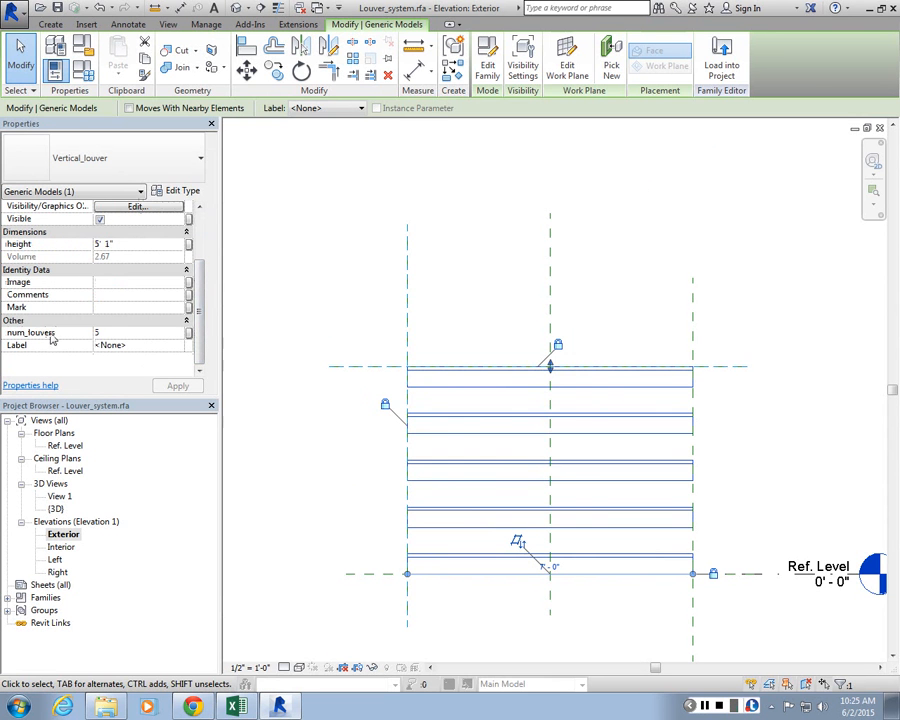
{"action": "key", "text": "Escape"}
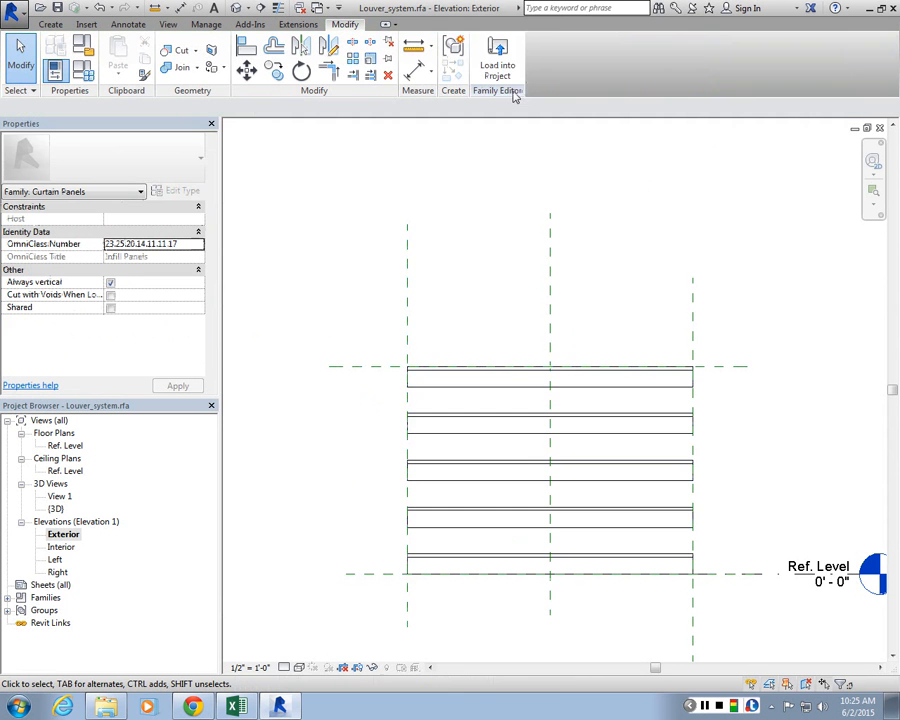
Reload the Louver_system family into Project1, overwriting the existing version and its parameter values
{"action": "left_click", "coordinate": [497, 62]}
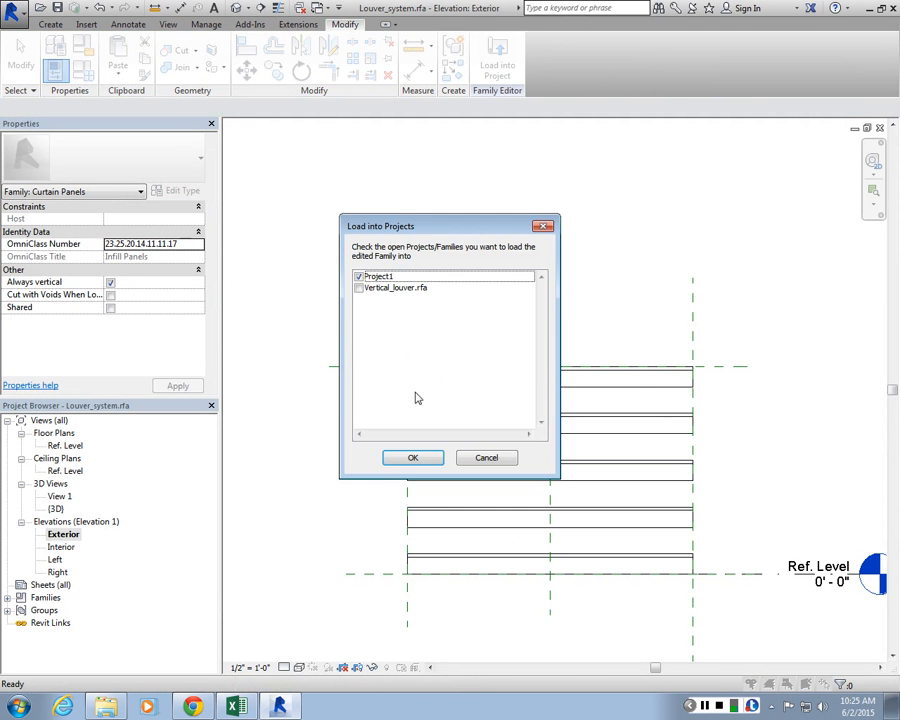
{"action": "left_click", "coordinate": [412, 457]}
{"action": "left_click", "coordinate": [373, 350]}
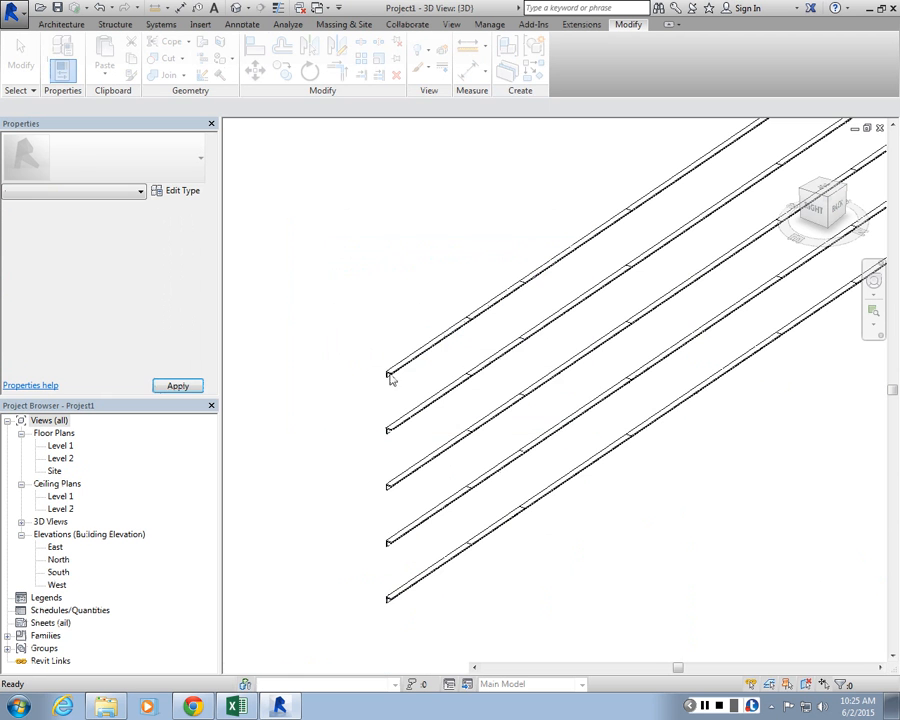
Open the end panel's Louver_system family from the project and its nested Vertical_louver family for editing
{"action": "left_click", "coordinate": [389, 375]}
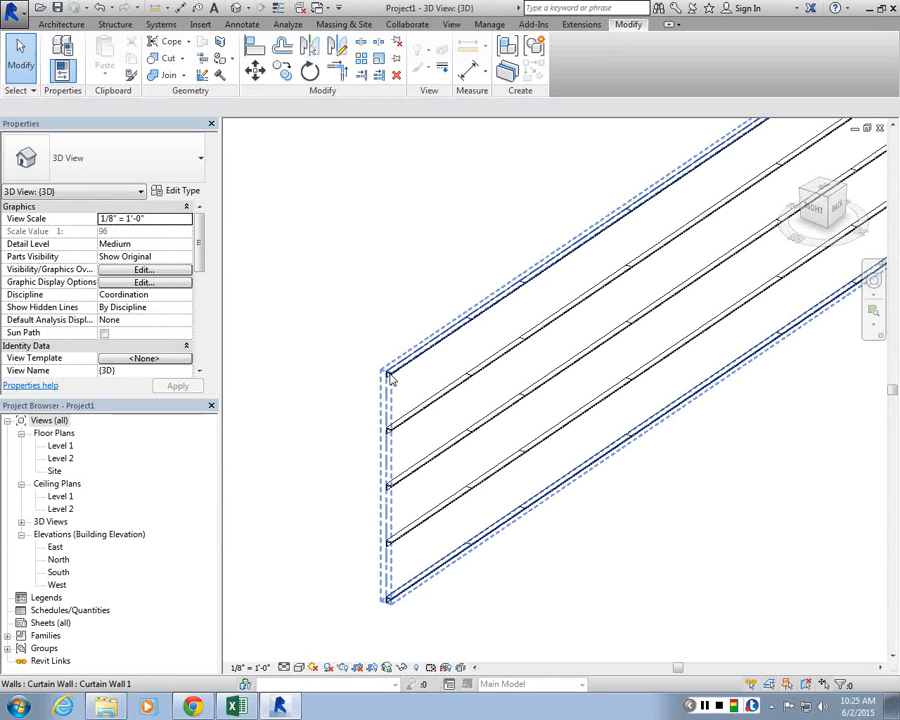
{"action": "left_click", "coordinate": [412, 261]}
{"action": "left_click", "coordinate": [428, 351]}
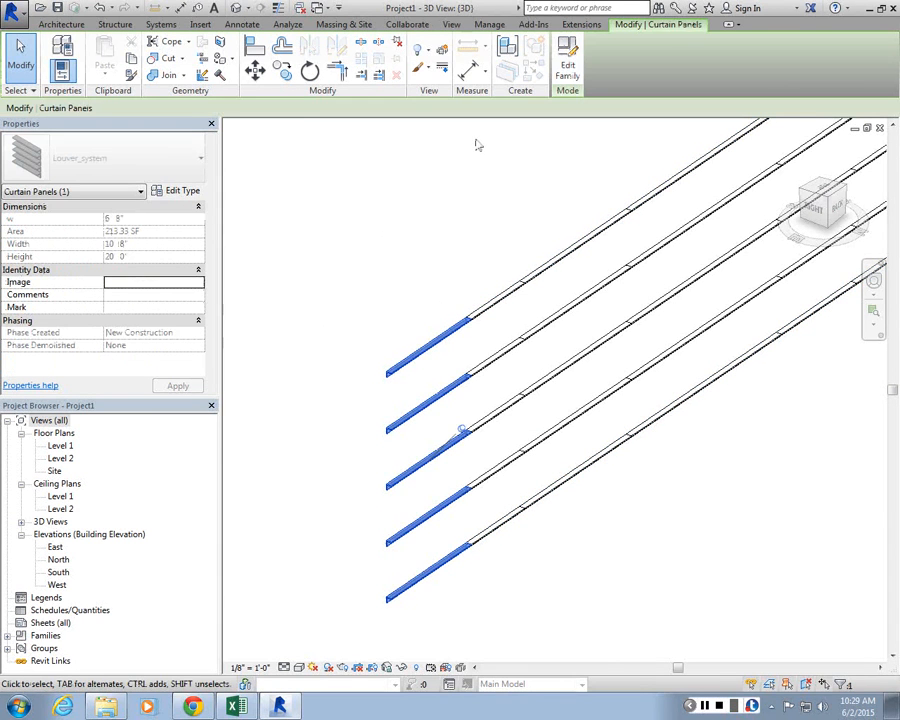
{"action": "left_click", "coordinate": [567, 63]}
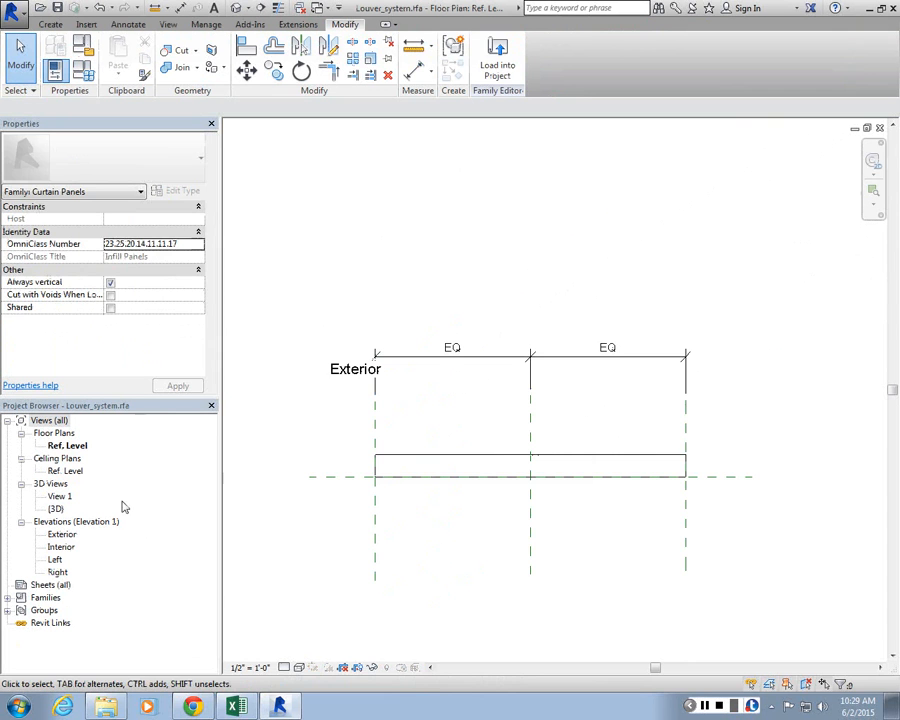
{"action": "double_click", "coordinate": [62, 534]}
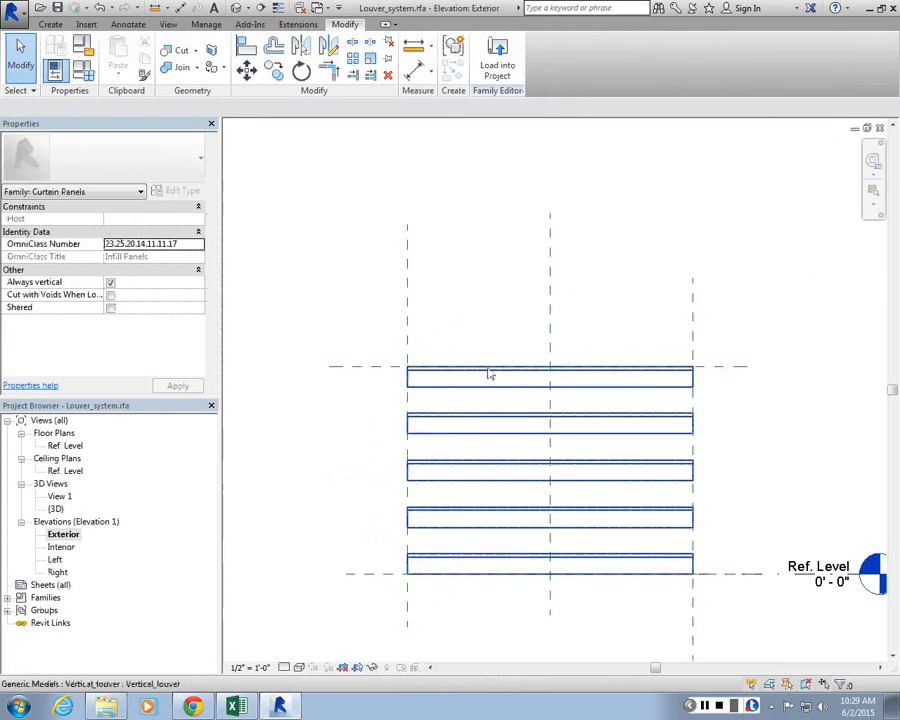
{"action": "left_click", "coordinate": [489, 372]}
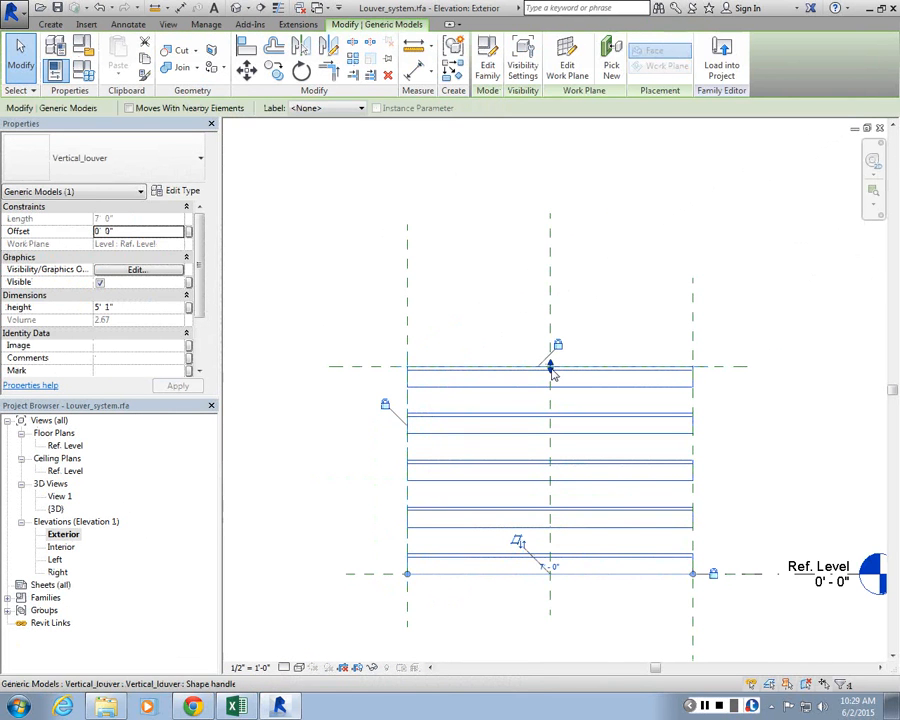
{"action": "left_click", "coordinate": [487, 63]}
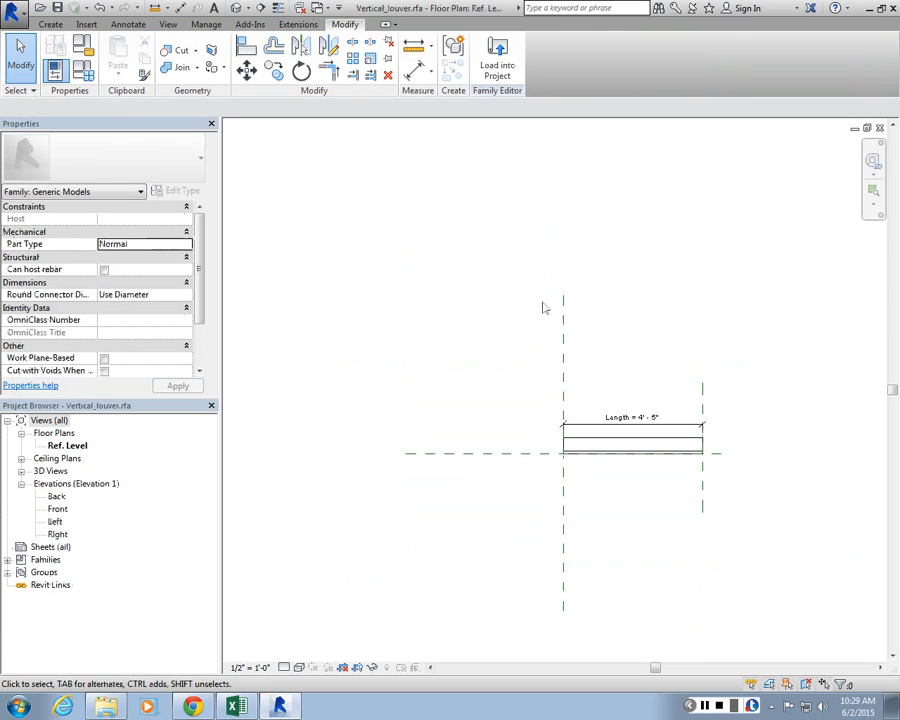
Review the louver array in the Front elevation and the Vertical_louver height parameter's properties
{"action": "double_click", "coordinate": [57, 509]}
{"action": "scroll", "coordinate": [496, 220], "scroll_direction": "up", "scroll_amount": 3}
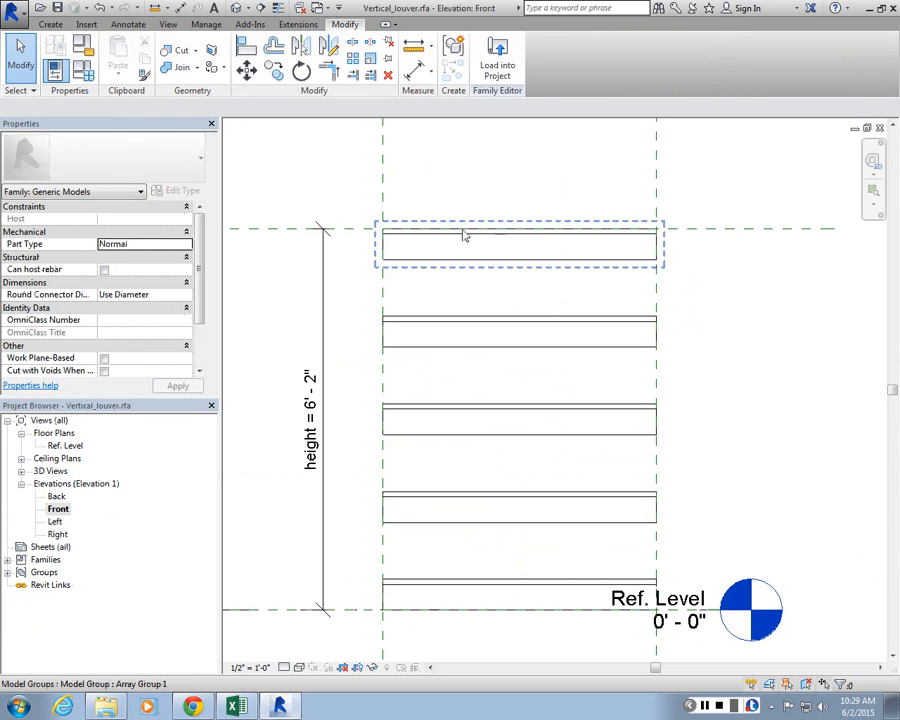
{"action": "scroll", "coordinate": [463, 235], "scroll_direction": "down", "scroll_amount": 1}
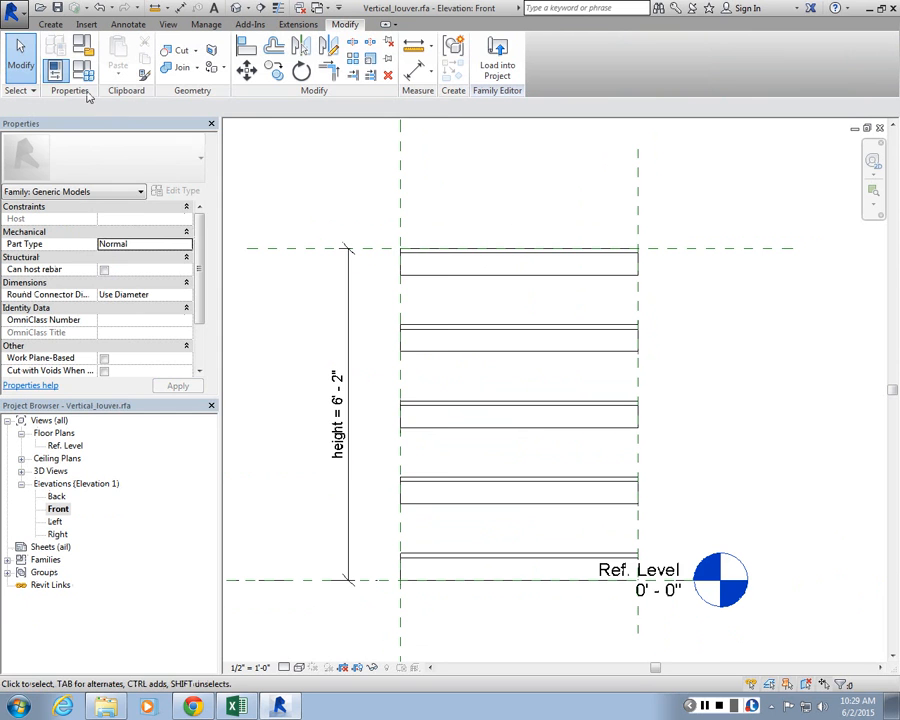
{"action": "left_click", "coordinate": [83, 72]}
{"action": "left_click", "coordinate": [113, 219]}
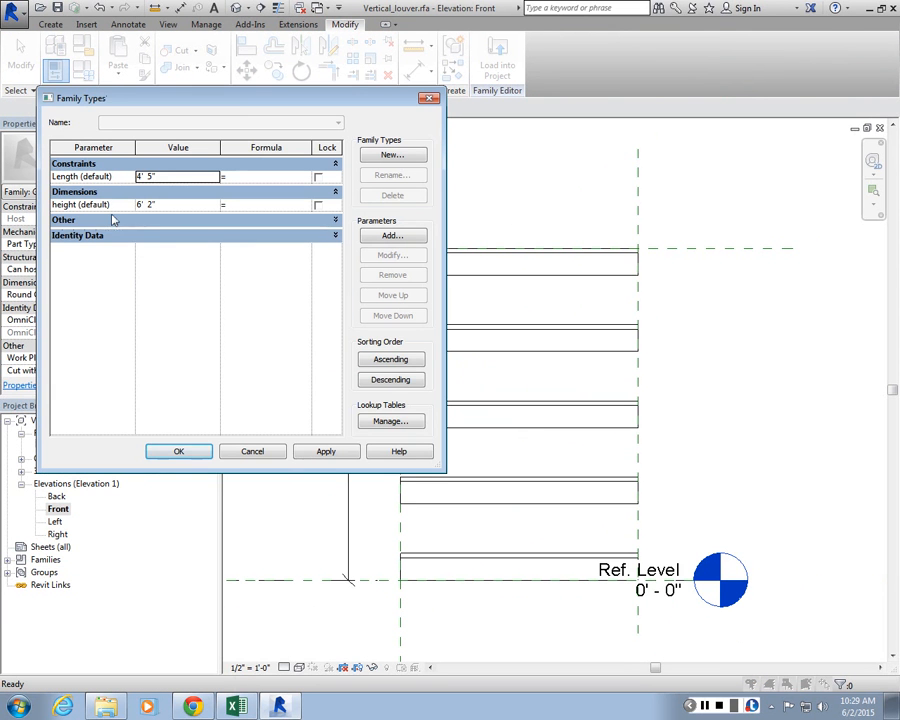
{"action": "left_click", "coordinate": [113, 219]}
{"action": "left_click", "coordinate": [80, 204]}
{"action": "left_click", "coordinate": [392, 255]}
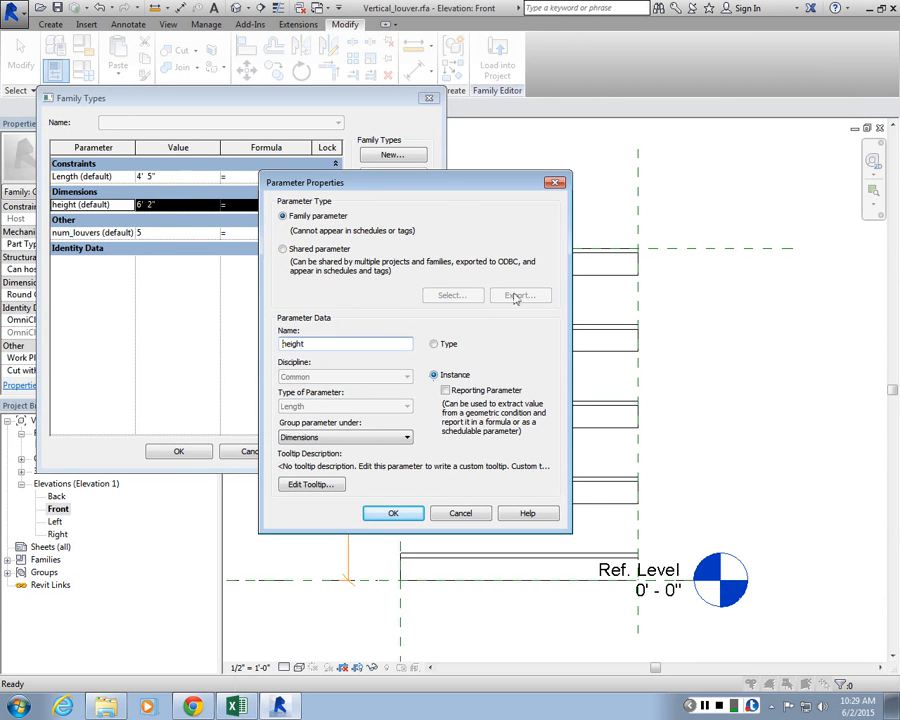
{"action": "key", "text": "Return"}
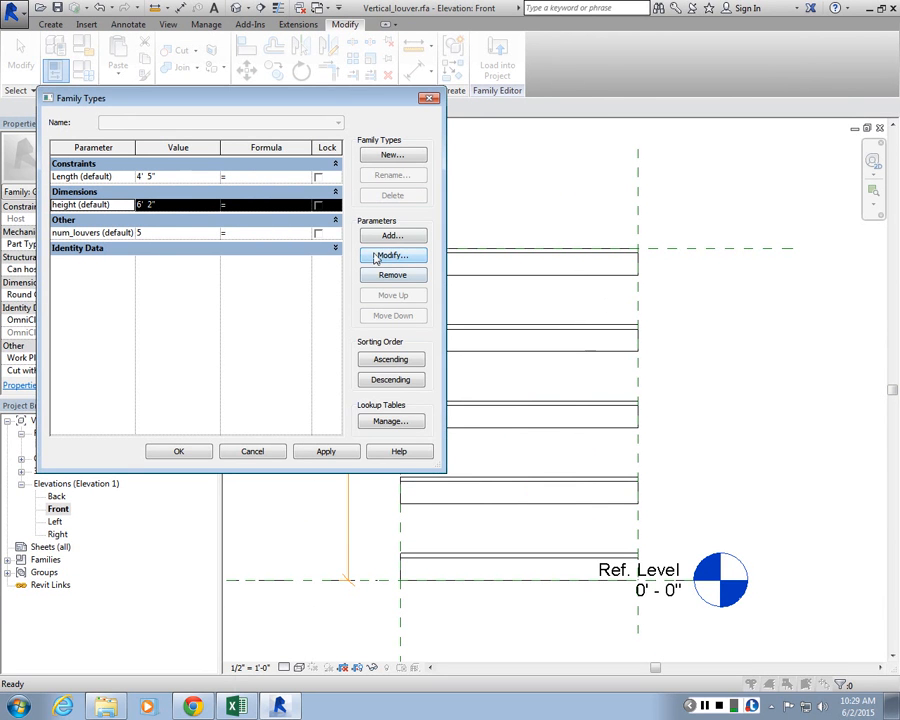
{"action": "left_click", "coordinate": [428, 99]}
Raise the upper reference plane of the louver array to a height of about 6' 9"
{"action": "left_click", "coordinate": [348, 347]}
{"action": "left_click", "coordinate": [273, 365]}
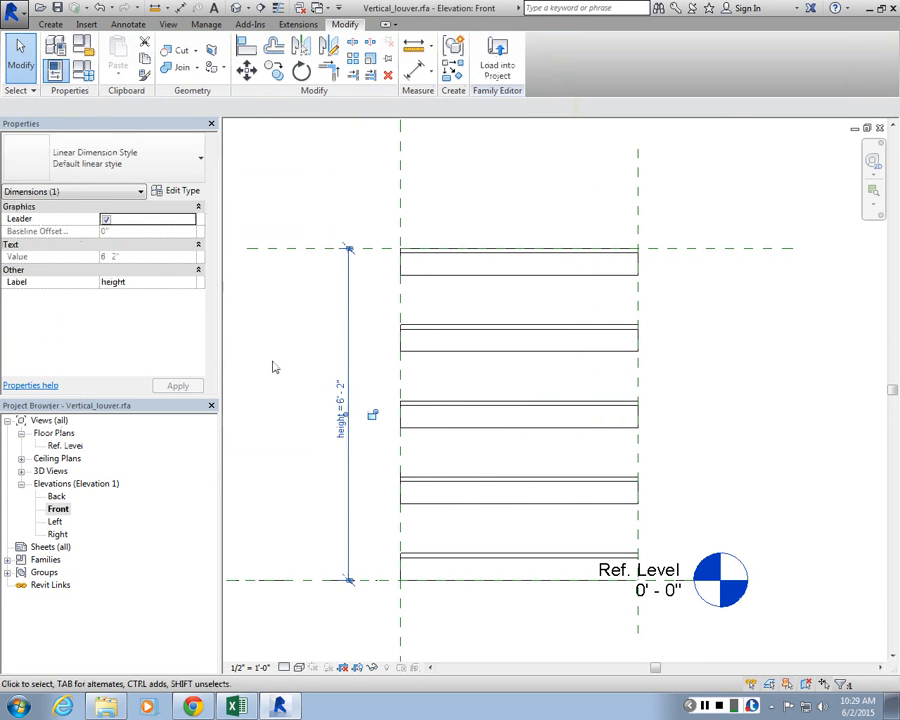
{"action": "left_click_drag", "start_coordinate": [742, 248], "coordinate": [735, 218]}
{"action": "left_click", "coordinate": [674, 170]}
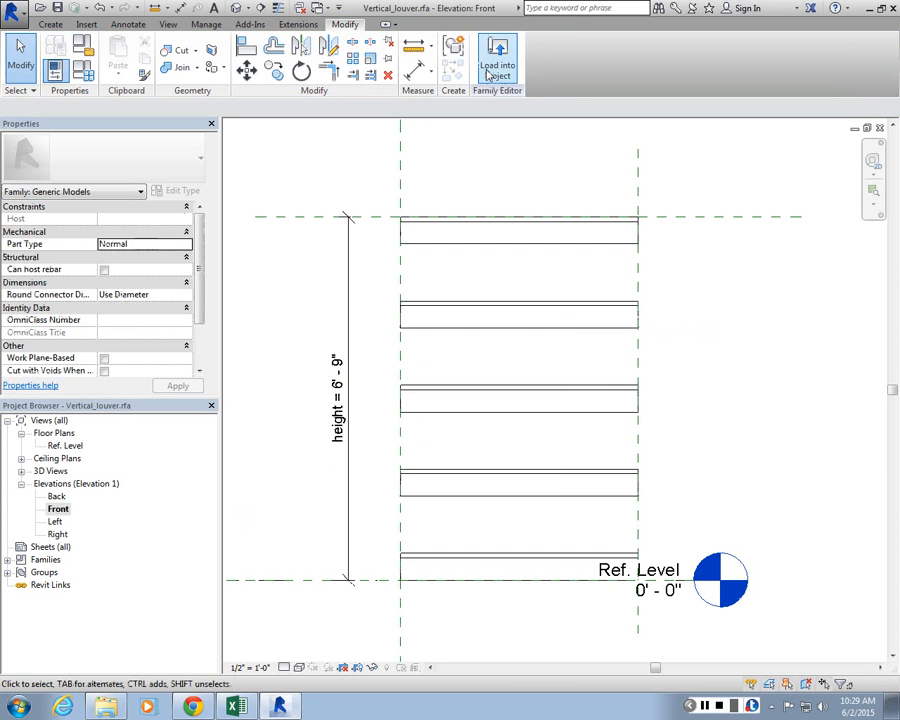
Load the revised Vertical_louver family into Louver_system.rfa, overwriting the existing version
{"action": "left_click", "coordinate": [488, 75]}
{"action": "left_click", "coordinate": [358, 276]}
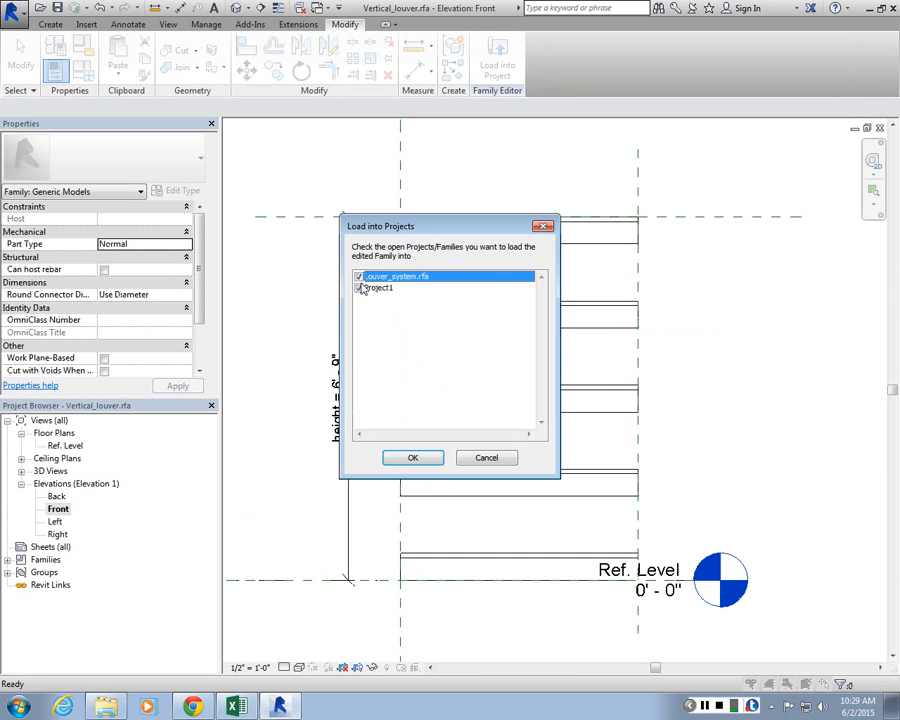
{"action": "left_click", "coordinate": [359, 288]}
{"action": "left_click", "coordinate": [411, 458]}
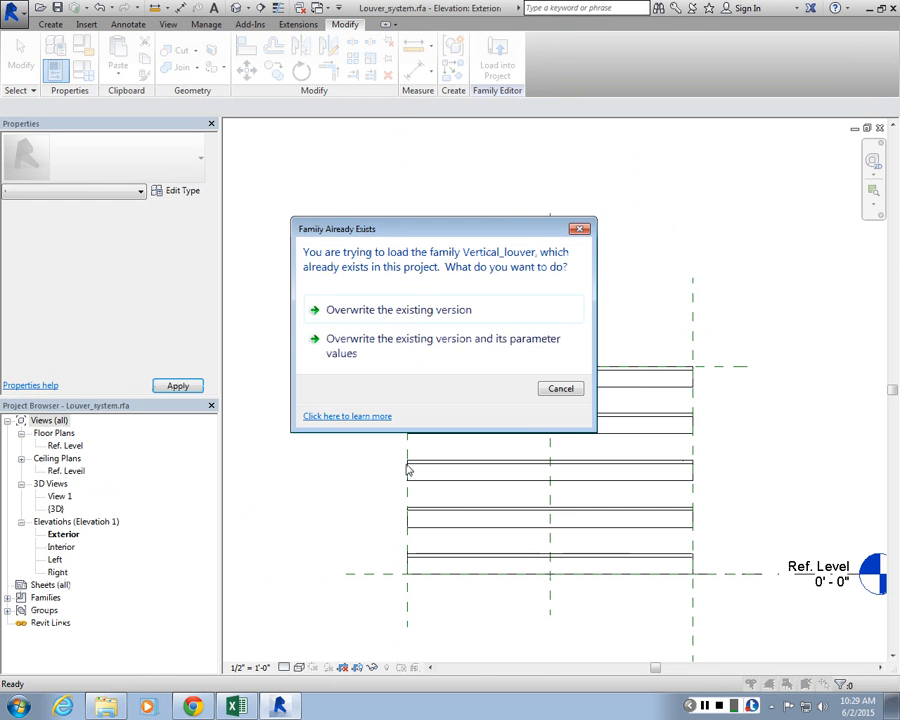
{"action": "left_click", "coordinate": [430, 311]}
Examine the nested Vertical_louver array, its height value and its upper alignment in the Exterior elevation
{"action": "left_click", "coordinate": [540, 366]}
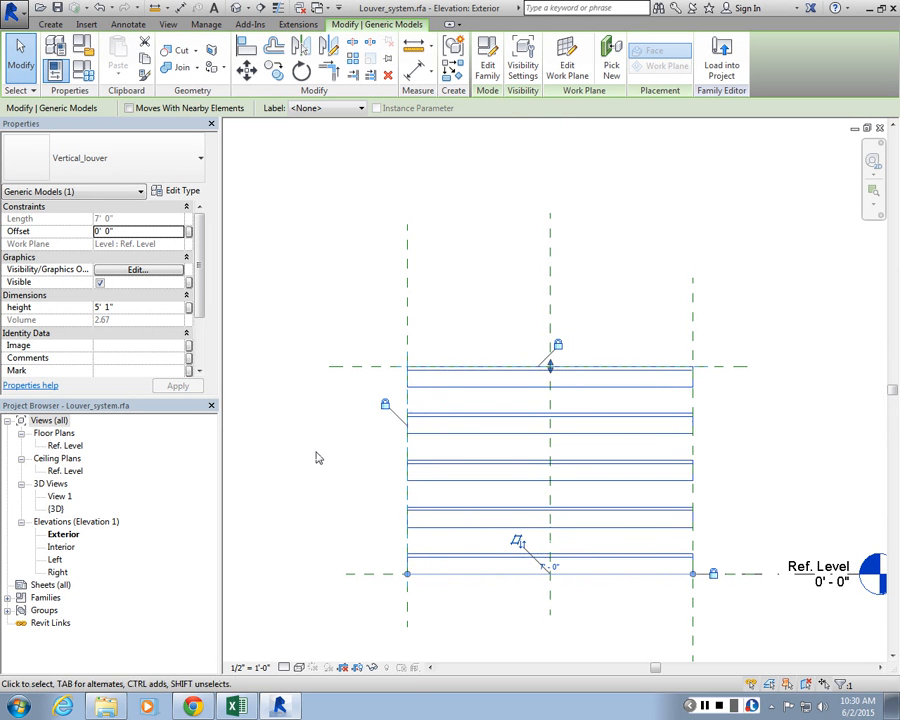
{"action": "left_click", "coordinate": [665, 331]}
{"action": "scroll", "coordinate": [675, 366], "scroll_direction": "up", "scroll_amount": 2}
{"action": "left_click", "coordinate": [648, 368]}
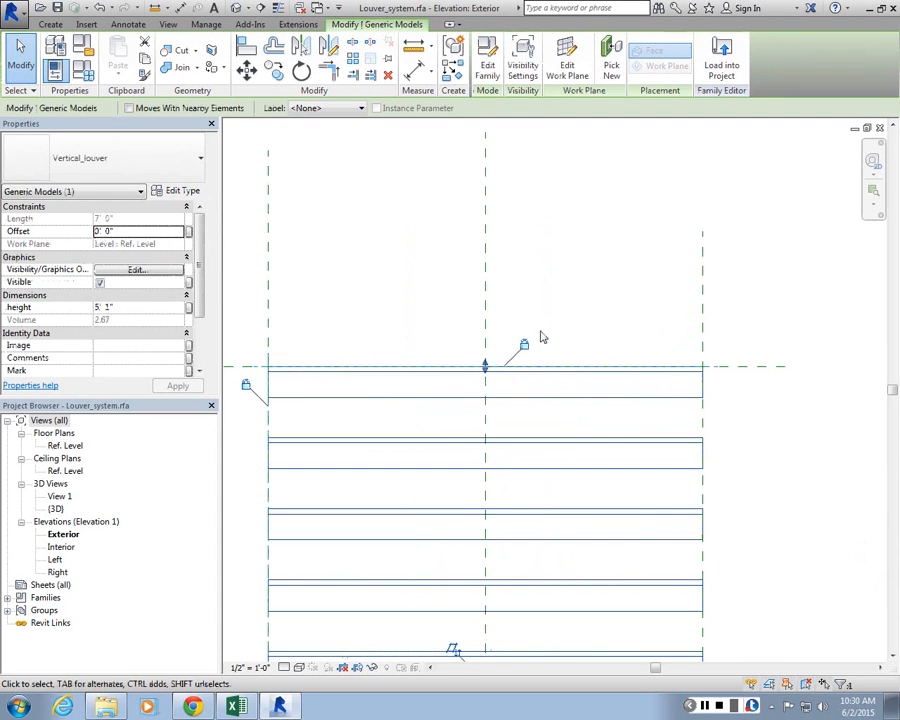
{"action": "left_click", "coordinate": [549, 328]}
{"action": "left_click", "coordinate": [419, 381]}
{"action": "scroll", "coordinate": [430, 238], "scroll_direction": "down", "scroll_amount": 2}
{"action": "left_click", "coordinate": [568, 198]}
{"action": "scroll", "coordinate": [425, 331], "scroll_direction": "up", "scroll_amount": 2}
{"action": "left_click", "coordinate": [427, 320]}
{"action": "left_click", "coordinate": [433, 258]}
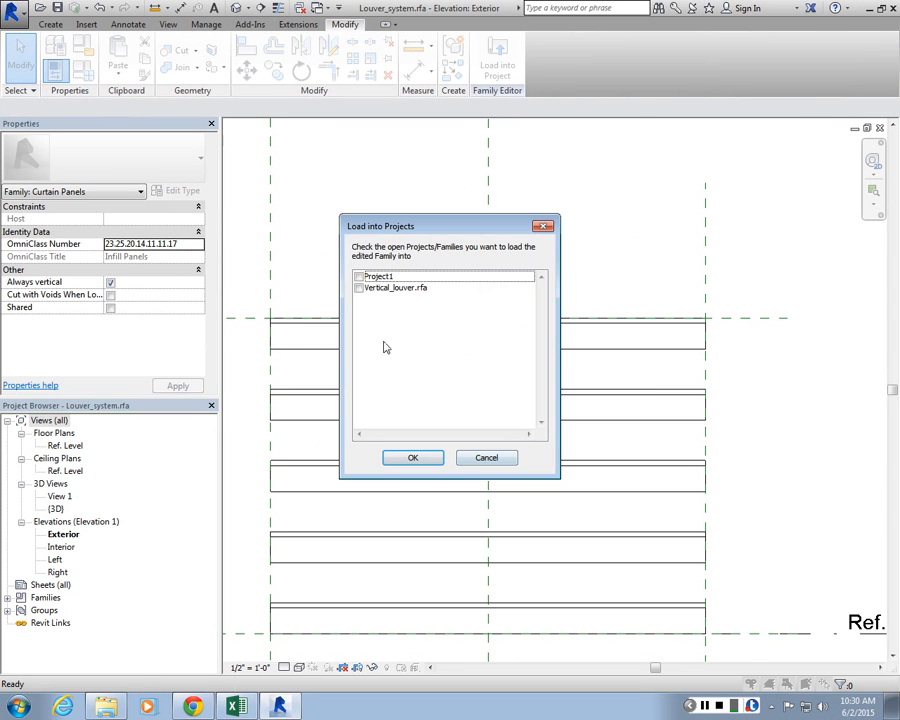
{"action": "key", "text": "Escape"}
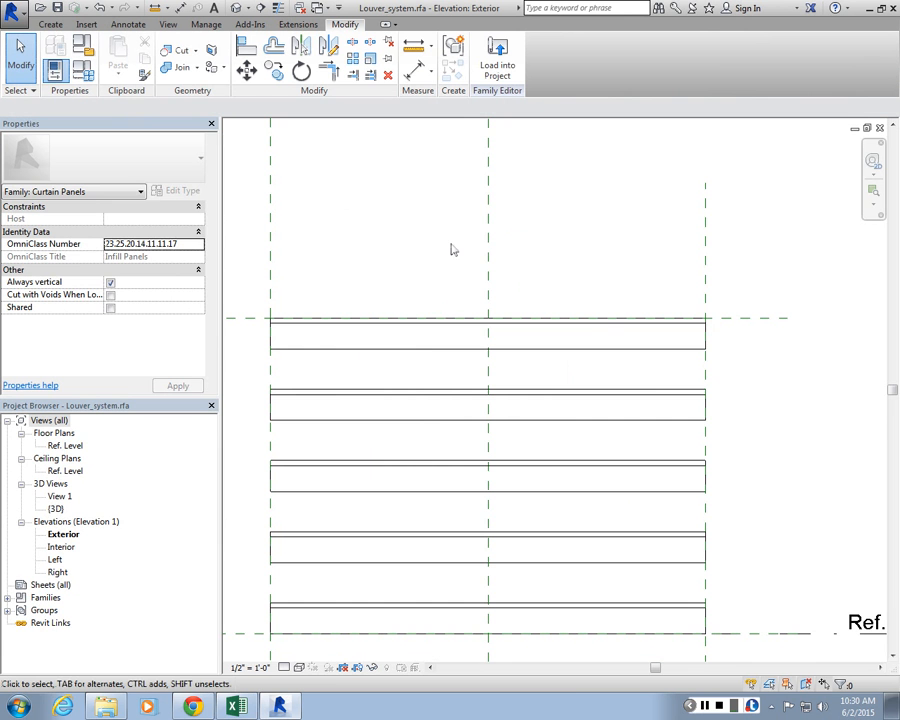
Clear the family windows out of the way and maximize Project1's {3D} view
{"action": "left_click", "coordinate": [854, 128]}
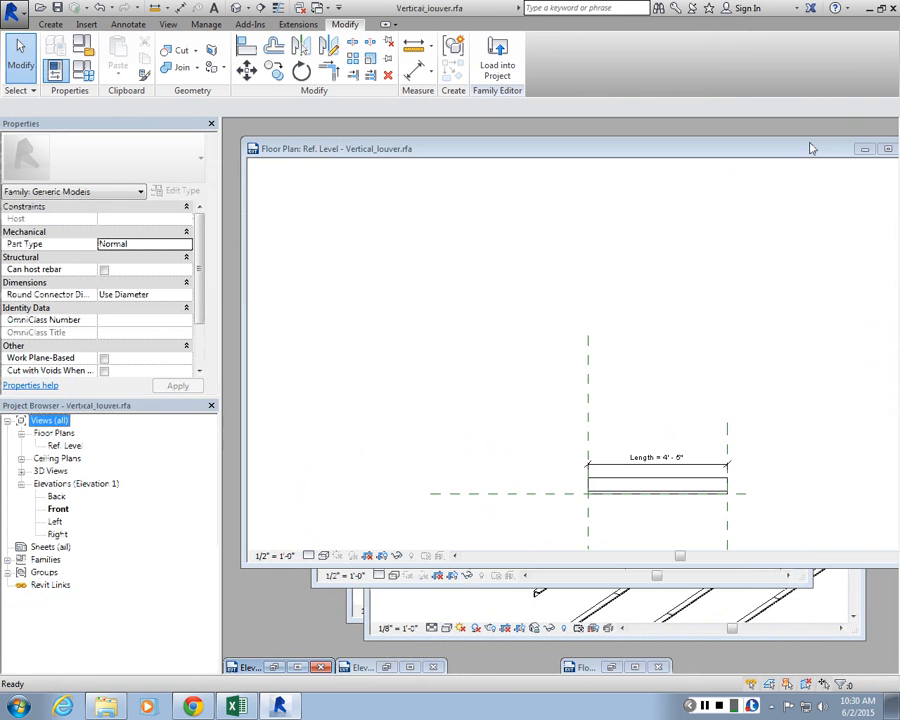
{"action": "left_click_drag", "start_coordinate": [810, 148], "coordinate": [499, 253]}
{"action": "left_click", "coordinate": [550, 257]}
{"action": "left_click", "coordinate": [842, 283]}
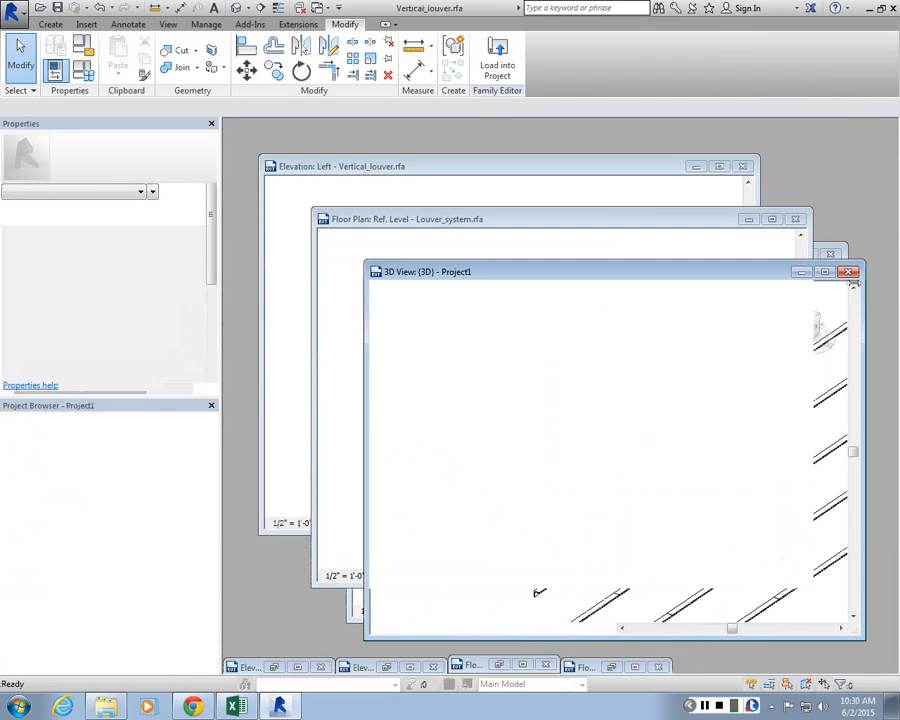
{"action": "left_click", "coordinate": [835, 270]}
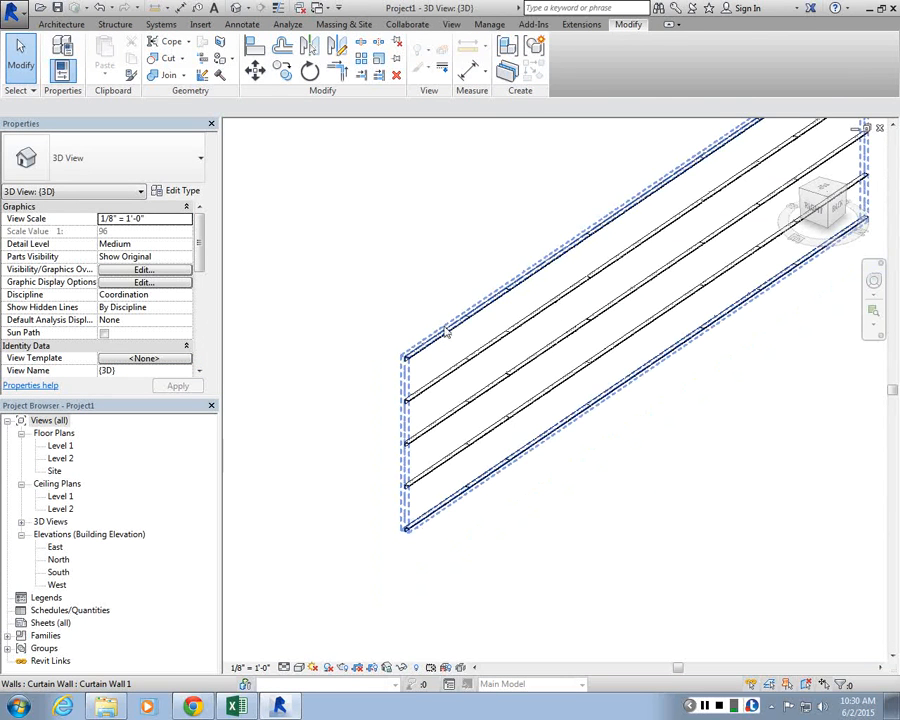
Select the curtain wall's end Louver_system panel and review its instance and type properties
{"action": "key", "text": "Tab"}
{"action": "left_click", "coordinate": [446, 330]}
{"action": "scroll", "coordinate": [525, 330], "scroll_direction": "up", "scroll_amount": 1}
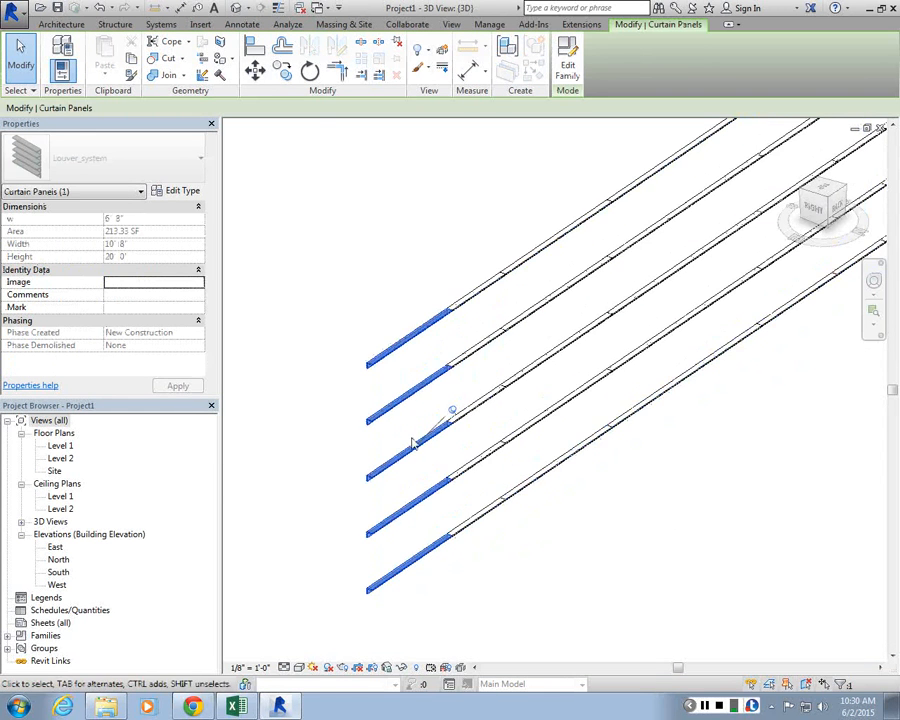
{"action": "left_click", "coordinate": [183, 192]}
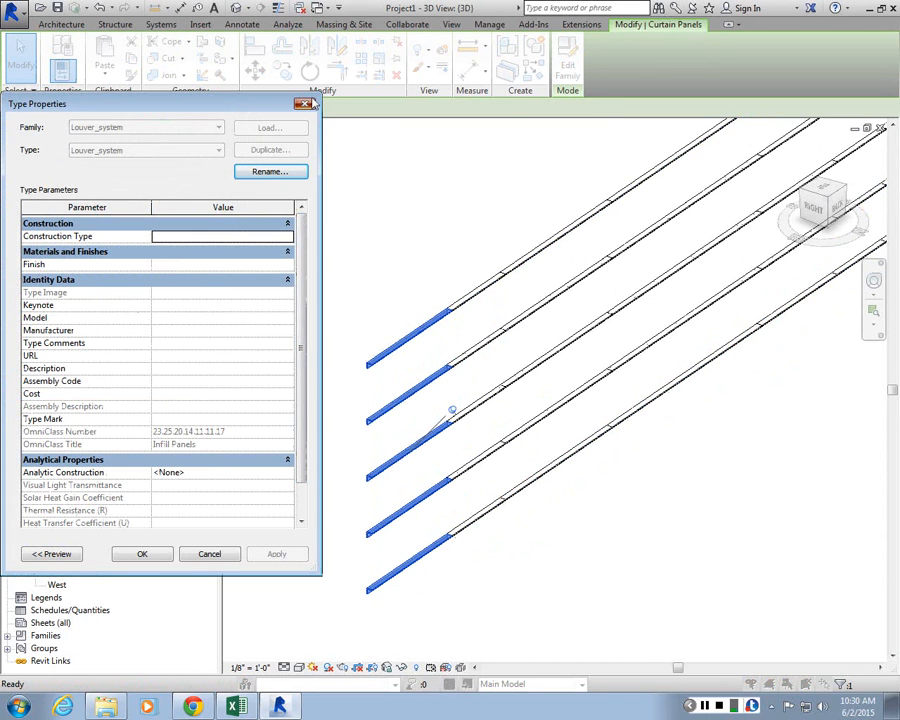
{"action": "key", "text": "Escape"}
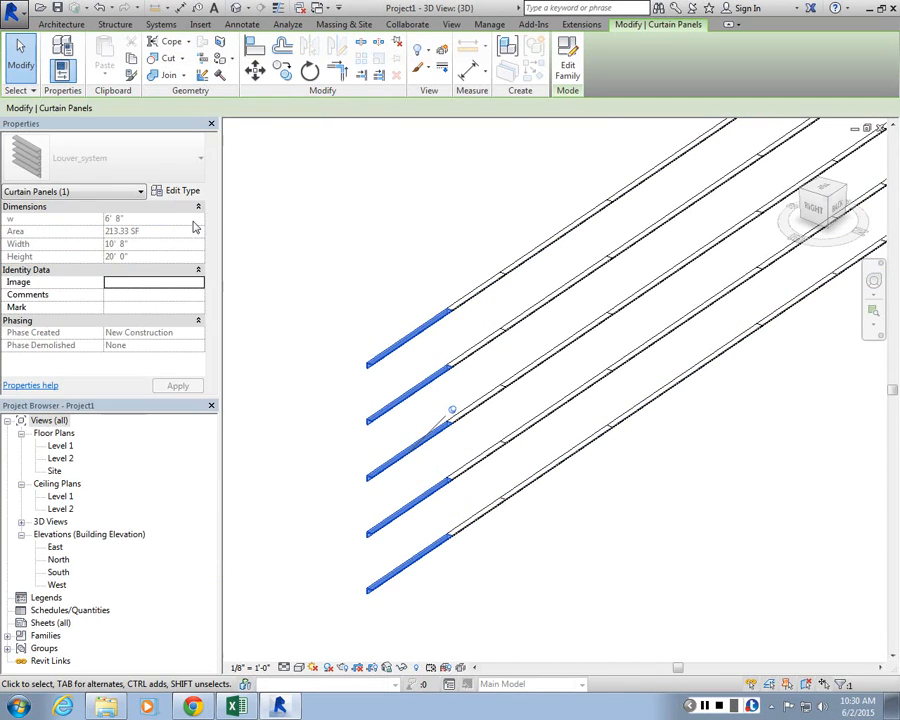
Open the selected panel's Louver_system family for editing and show its {3D} view from the right side
{"action": "left_click", "coordinate": [576, 76]}
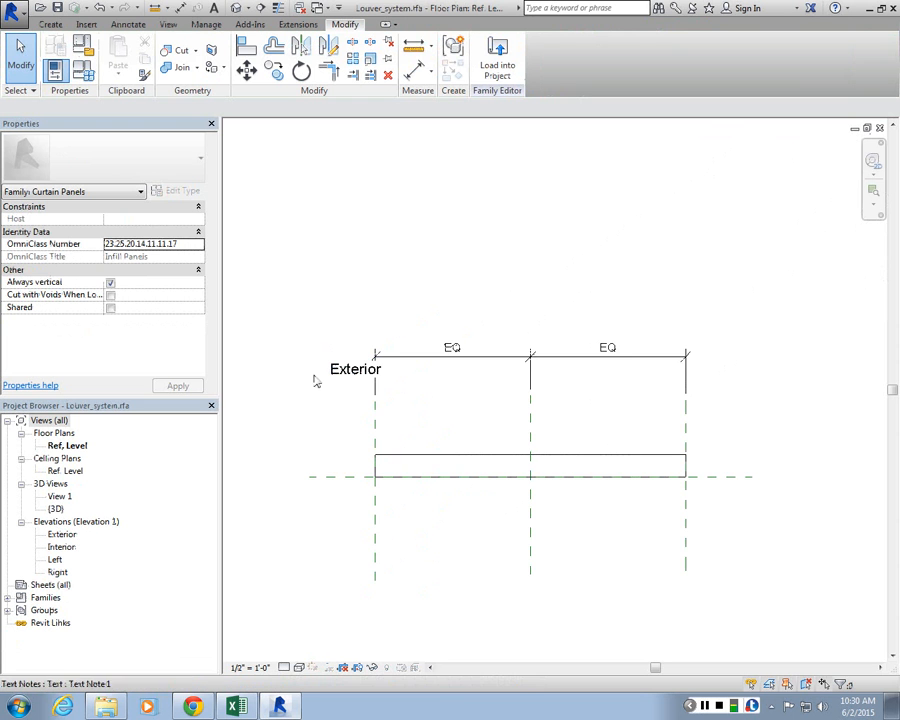
{"action": "double_click", "coordinate": [57, 510]}
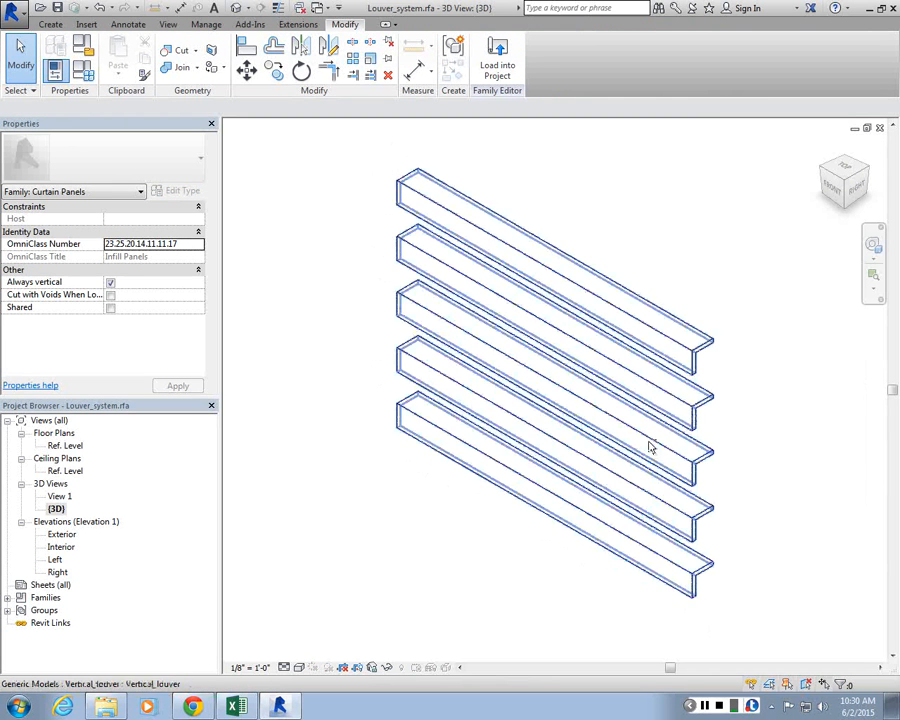
{"action": "middle_click_drag", "start_coordinate": [650, 452], "coordinate": [428, 438], "text": "shift"}
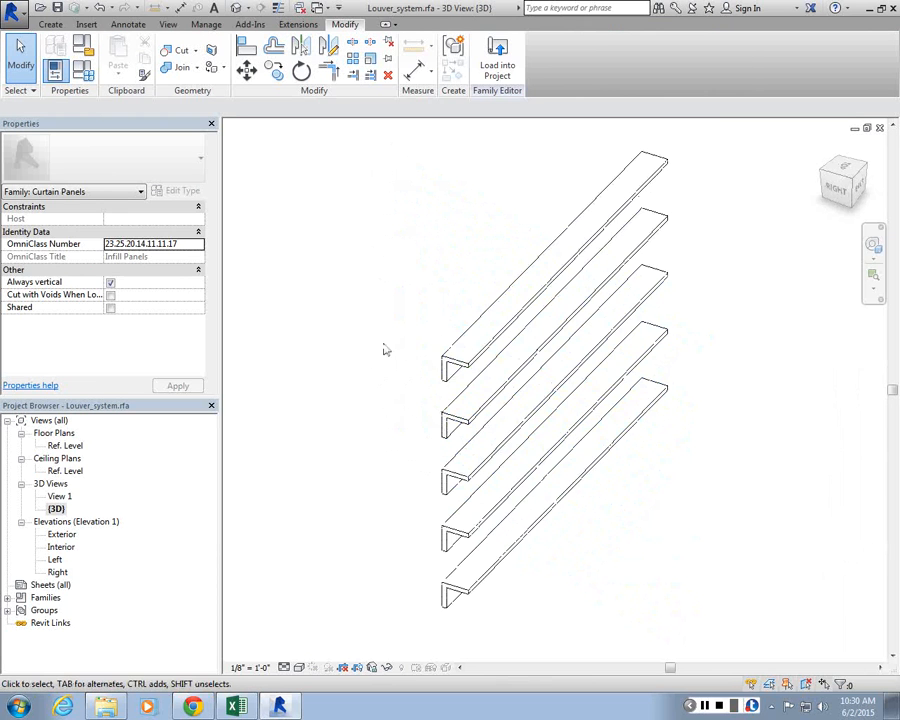
Set num_louvers of the nested Vertical_louver to 8 in the Louver_system family
{"action": "left_click", "coordinate": [452, 362]}
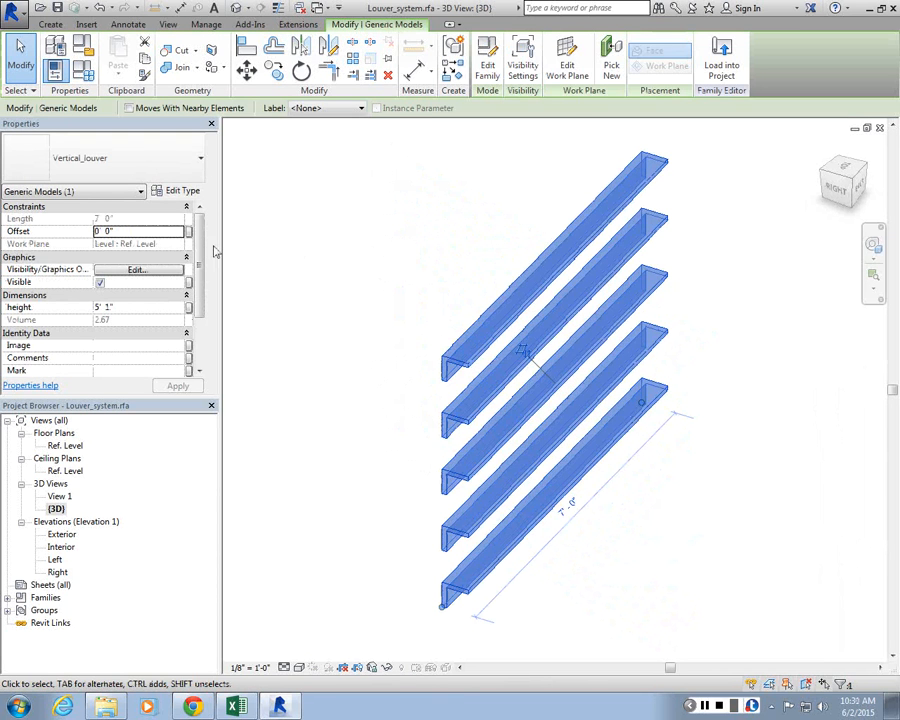
{"action": "scroll", "coordinate": [90, 358], "scroll_direction": "down", "scroll_amount": 3}
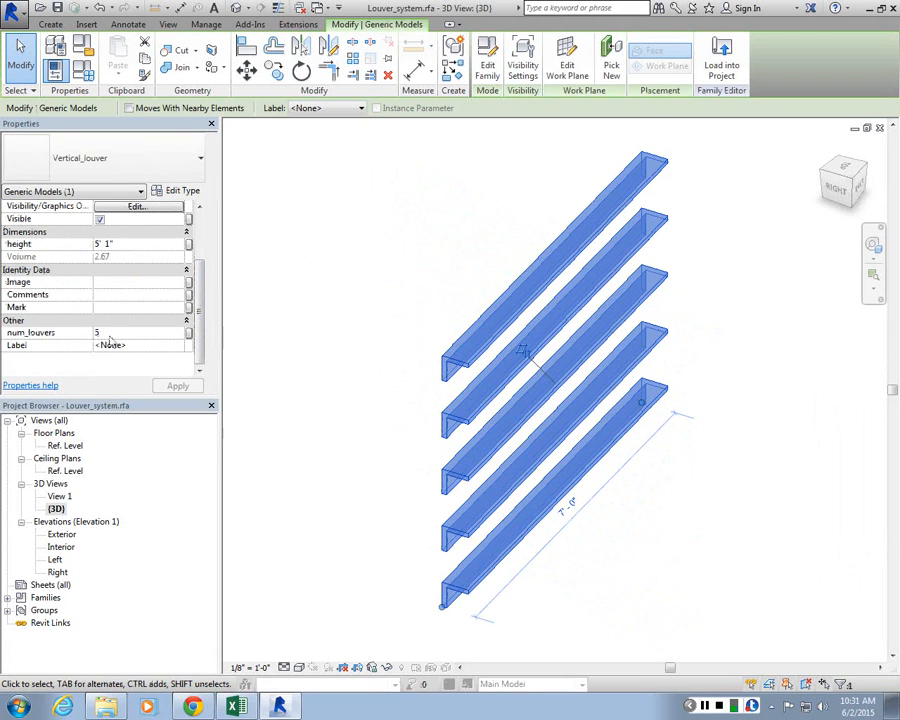
{"action": "left_click", "coordinate": [103, 333]}
{"action": "type", "text": "5"}
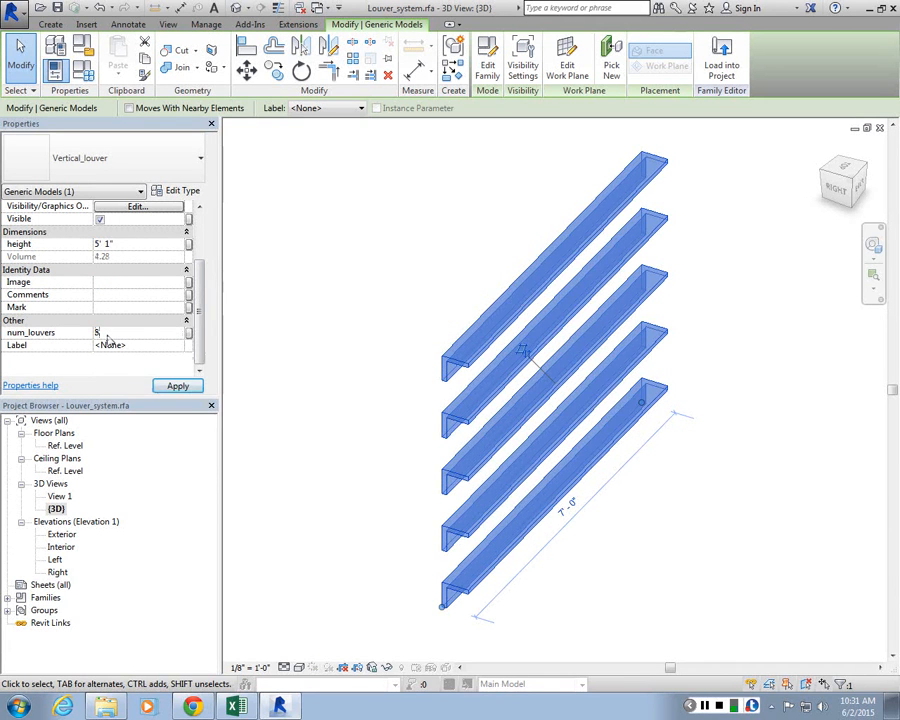
{"action": "left_click", "coordinate": [194, 387]}
{"action": "left_click", "coordinate": [422, 302]}
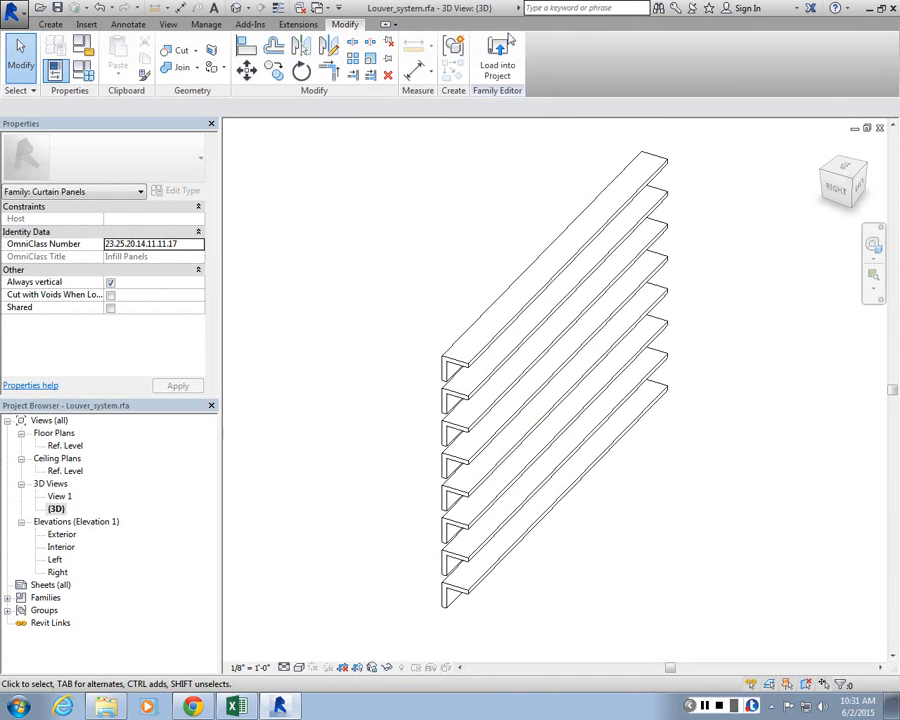
Add an instance family parameter named num_louvers of type Integer, grouped under Other, to Louver_system
{"action": "left_click", "coordinate": [84, 72]}
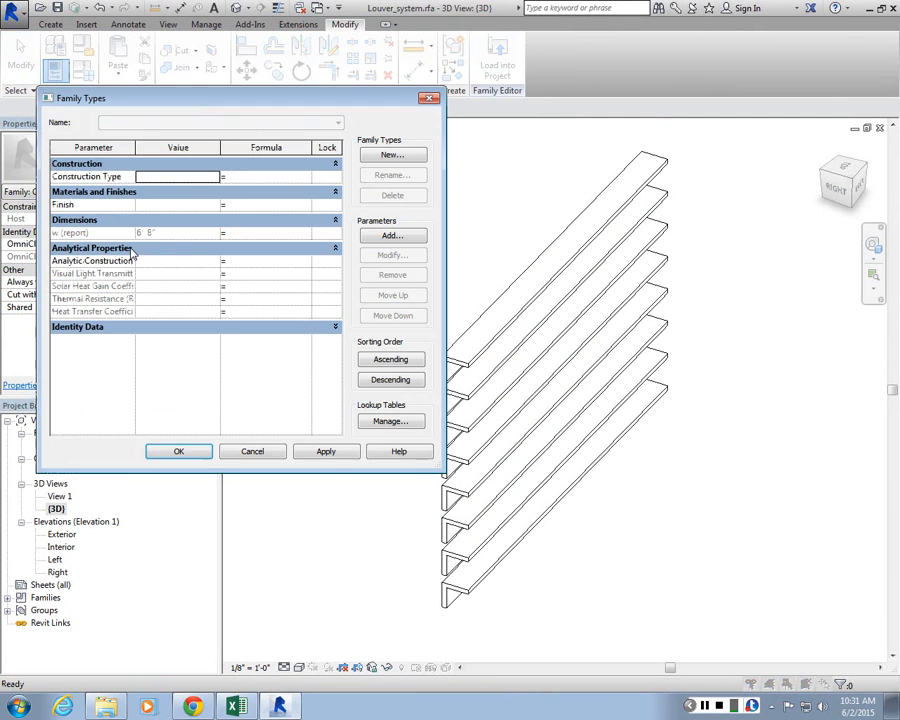
{"action": "left_click_drag", "start_coordinate": [90, 103], "coordinate": [124, 130]}
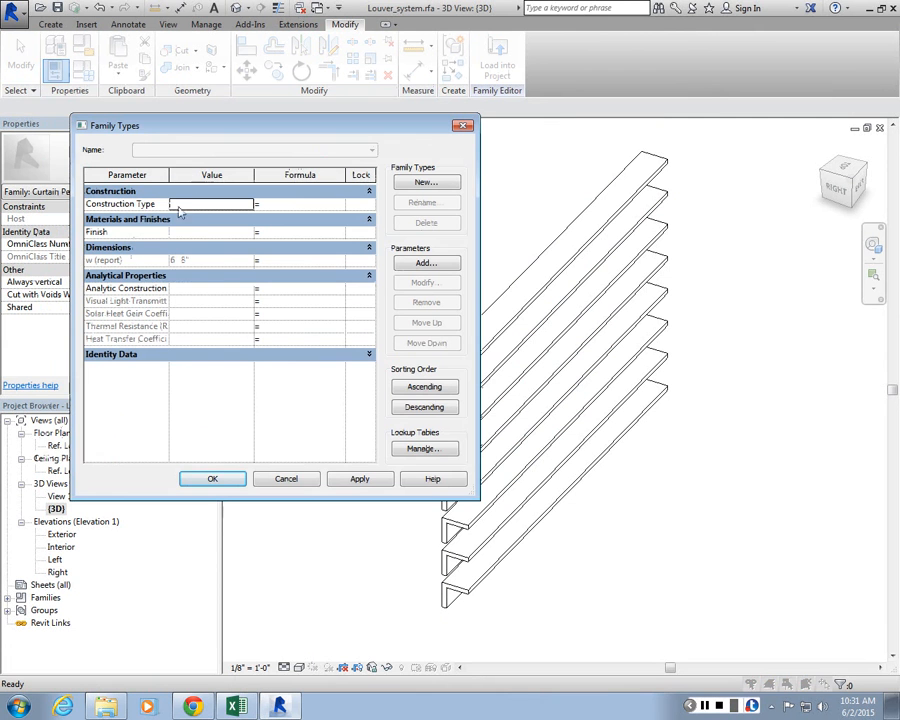
{"action": "left_click", "coordinate": [428, 263]}
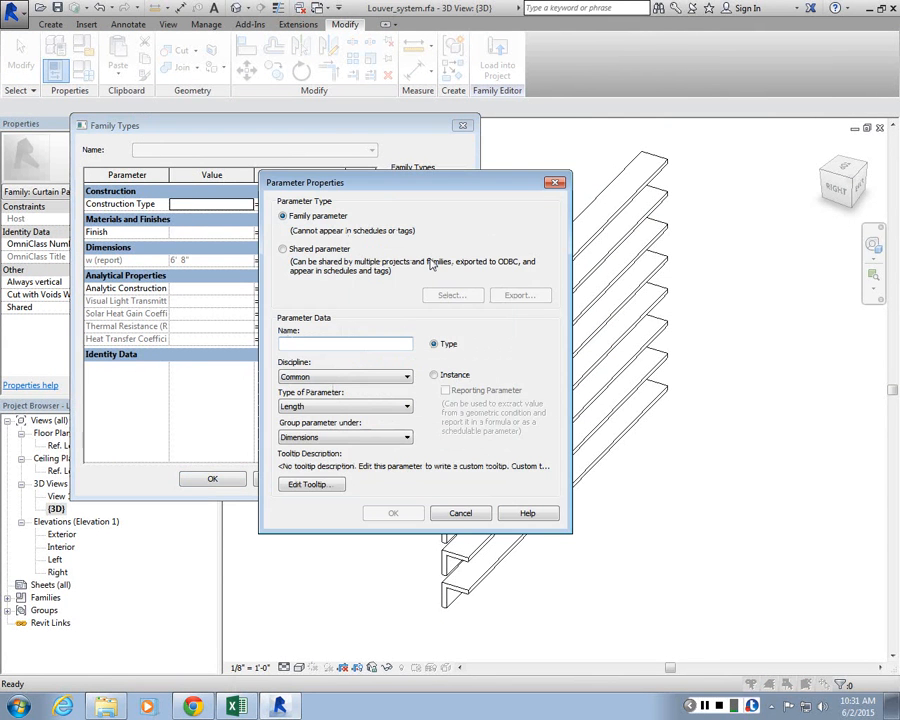
{"action": "type", "text": "num_louve"}
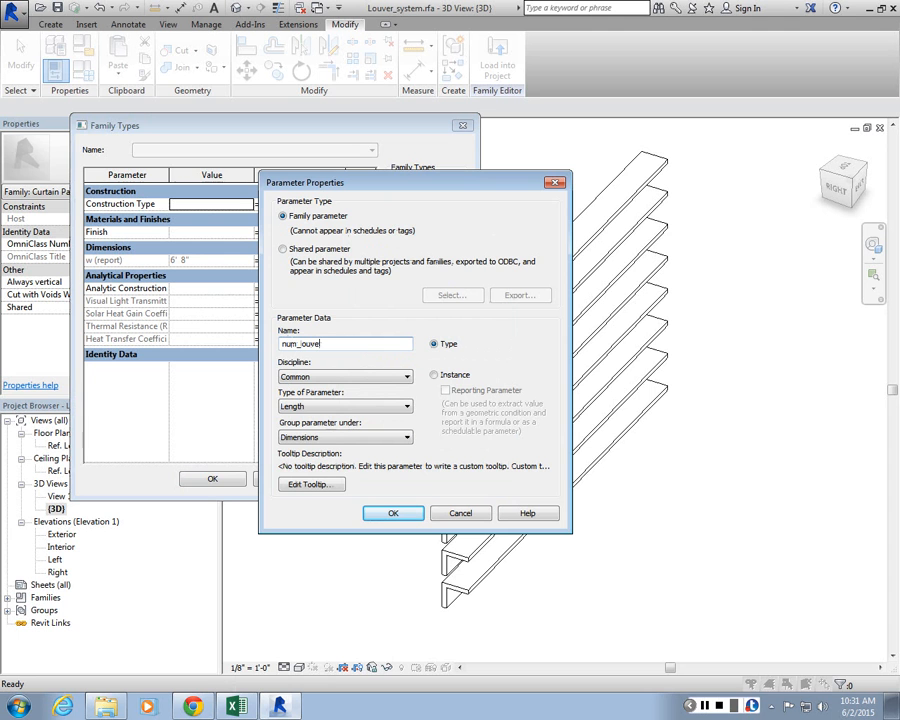
{"action": "type", "text": "rs"}
{"action": "left_click", "coordinate": [434, 378]}
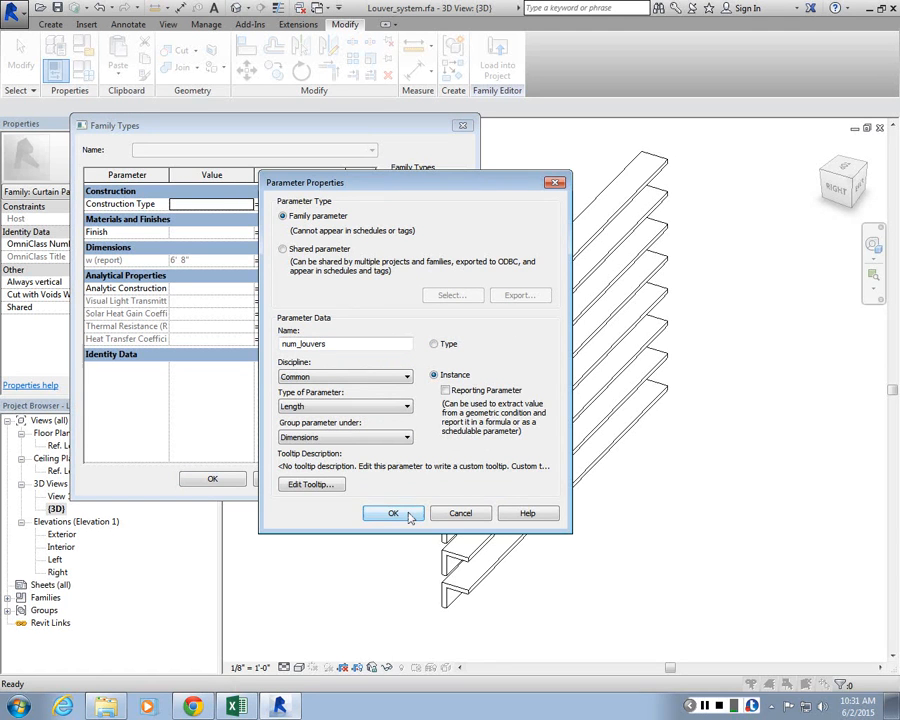
{"action": "left_click", "coordinate": [324, 410]}
{"action": "left_click", "coordinate": [303, 426]}
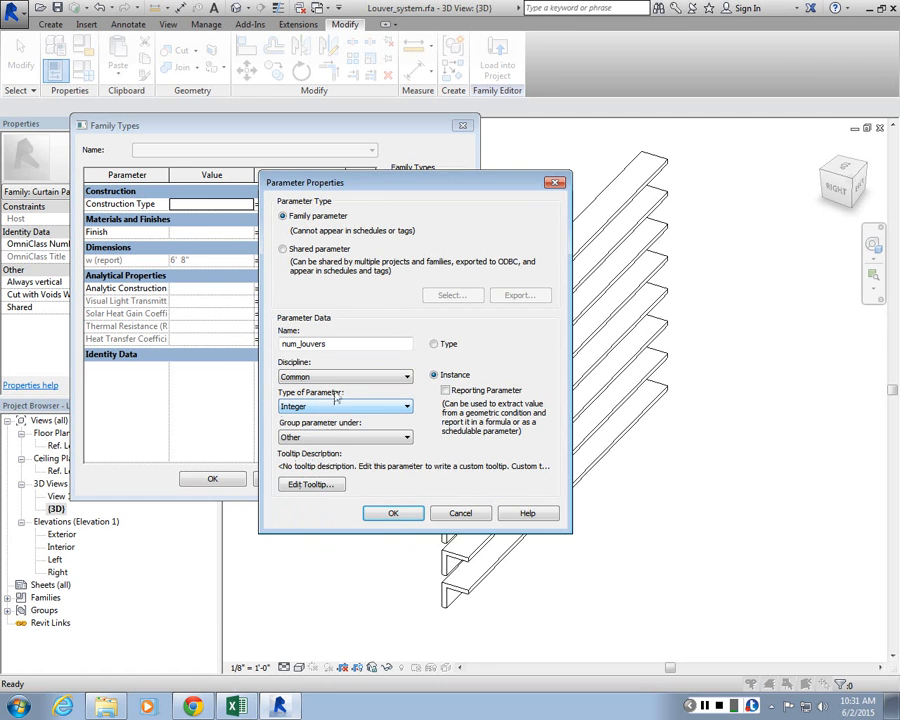
{"action": "left_click", "coordinate": [392, 512]}
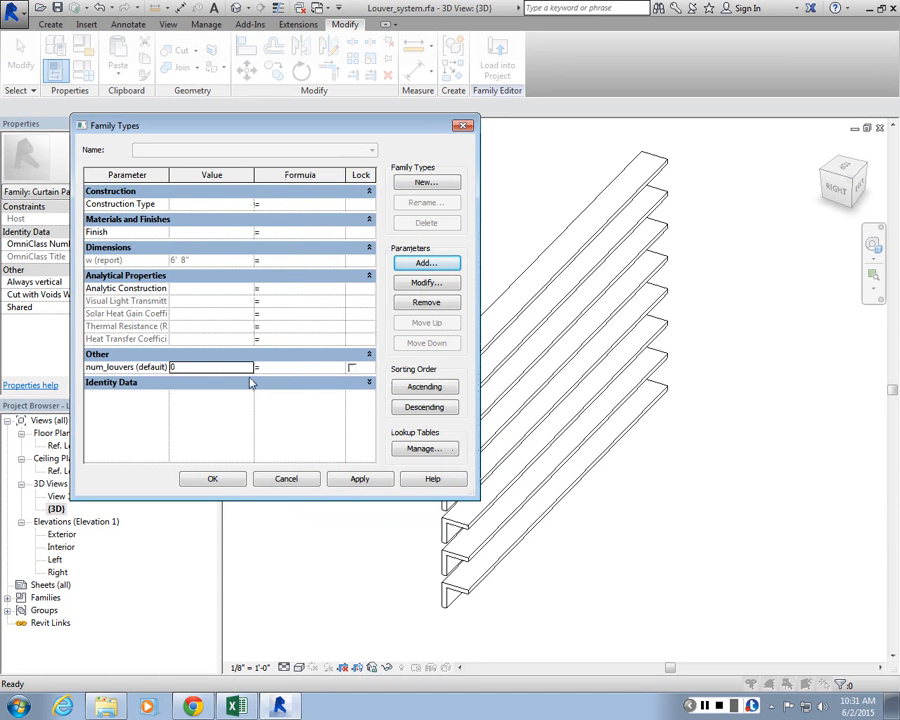
Set the default value of the family's num_louvers parameter to 5 and apply it
{"action": "left_click", "coordinate": [196, 382]}
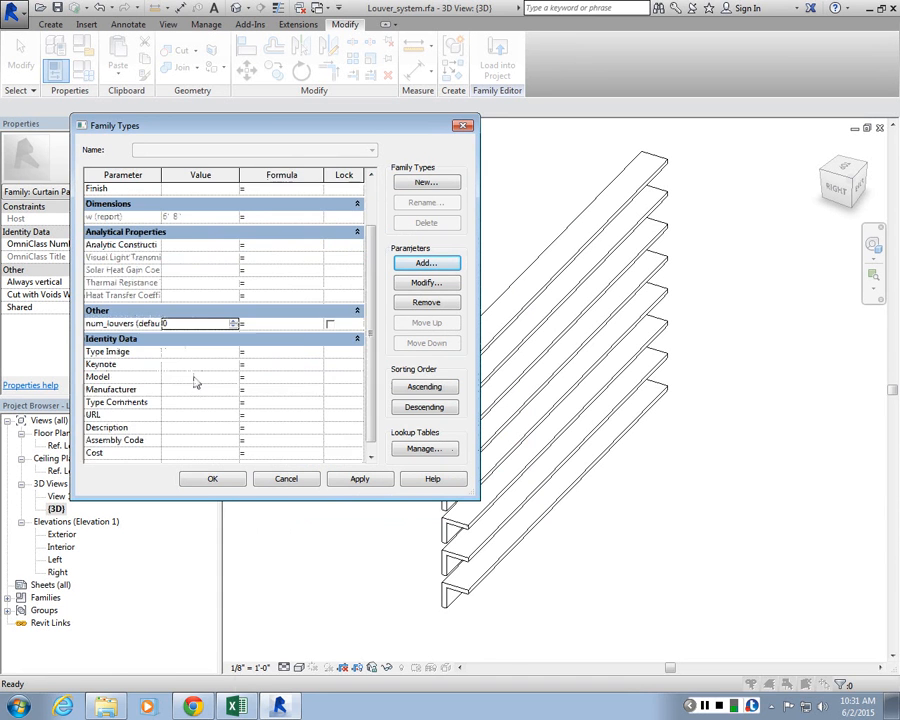
{"action": "left_click", "coordinate": [180, 339]}
{"action": "left_click", "coordinate": [190, 368]}
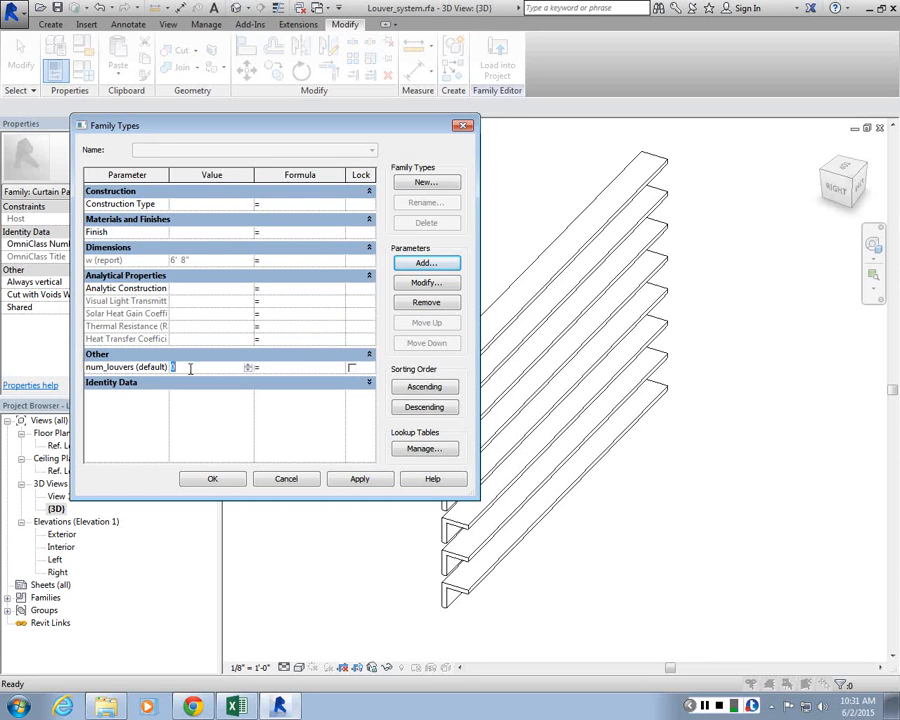
{"action": "type", "text": "5"}
{"action": "key", "text": "Tab"}
{"action": "left_click", "coordinate": [358, 479]}
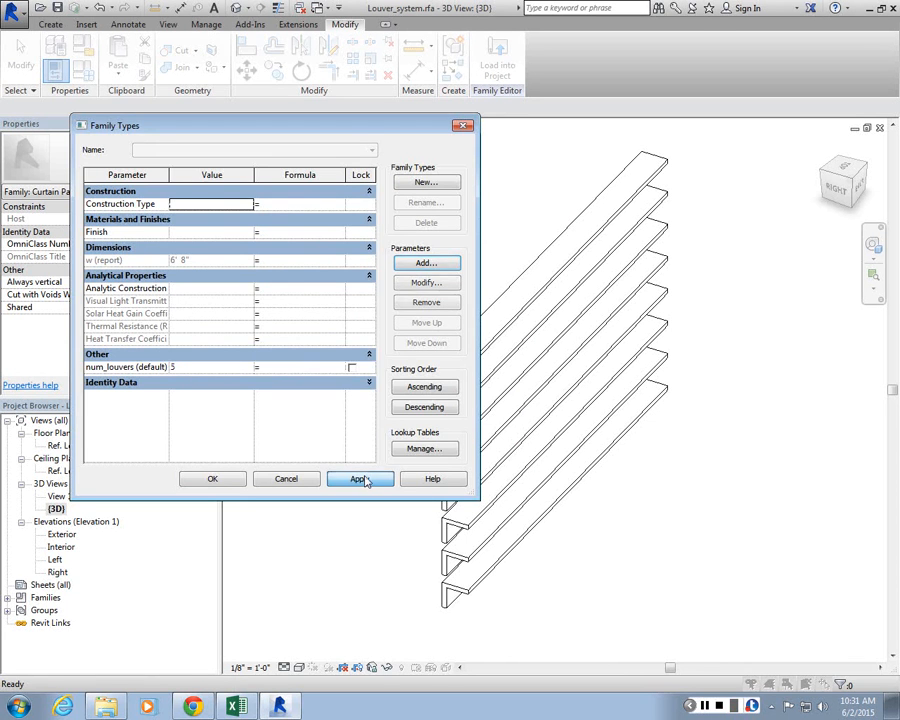
{"action": "left_click", "coordinate": [228, 481]}
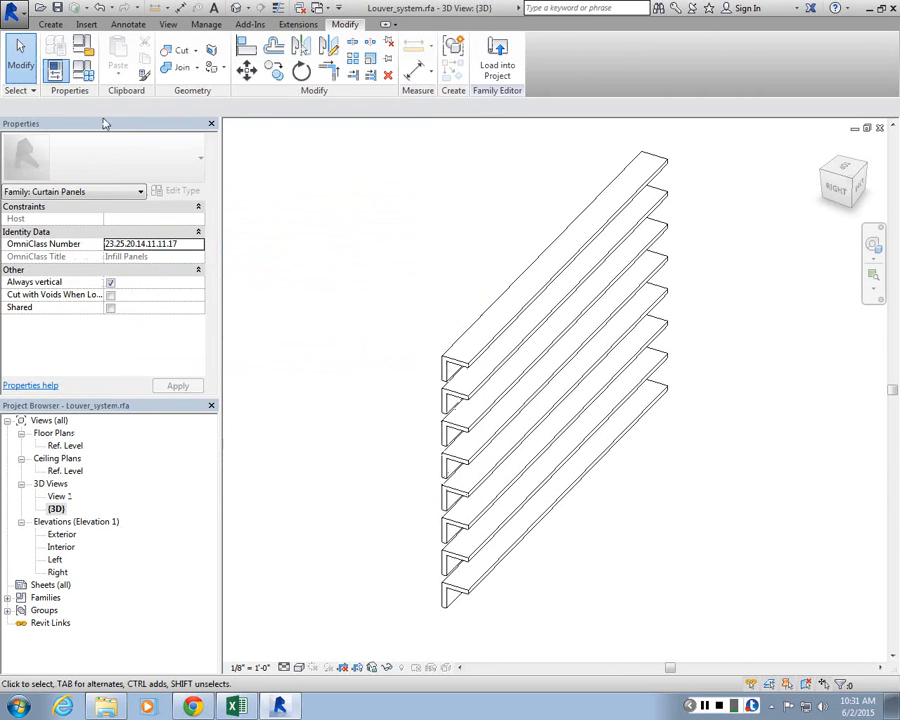
Associate the nested Vertical_louver's num_louvers property with the Louver_system family parameter num_louvers
{"action": "left_click", "coordinate": [487, 367]}
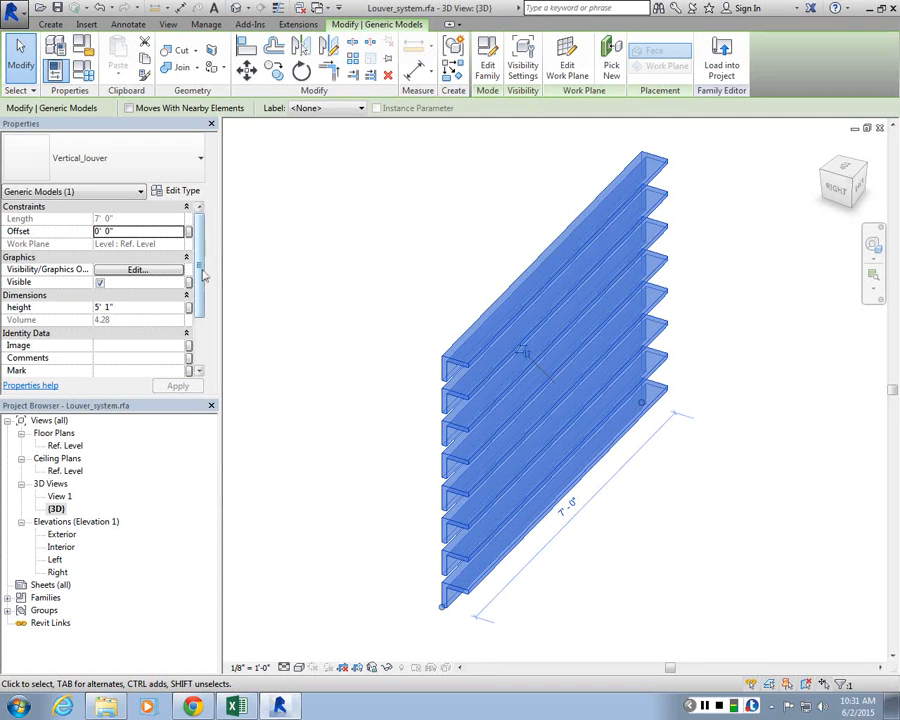
{"action": "scroll", "coordinate": [150, 290], "scroll_direction": "down", "scroll_amount": 3}
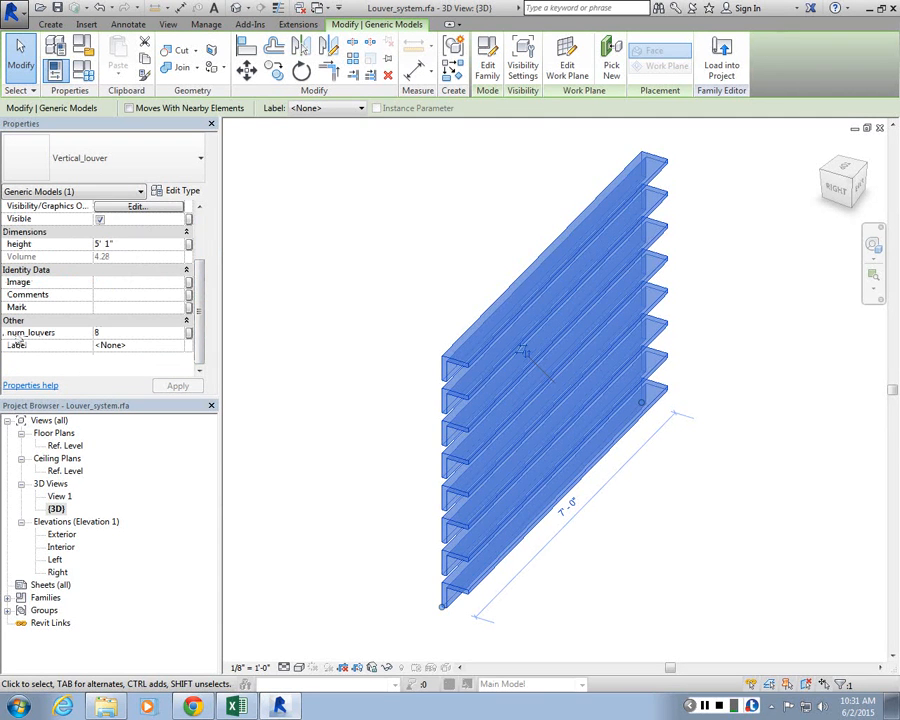
{"action": "left_click", "coordinate": [189, 333]}
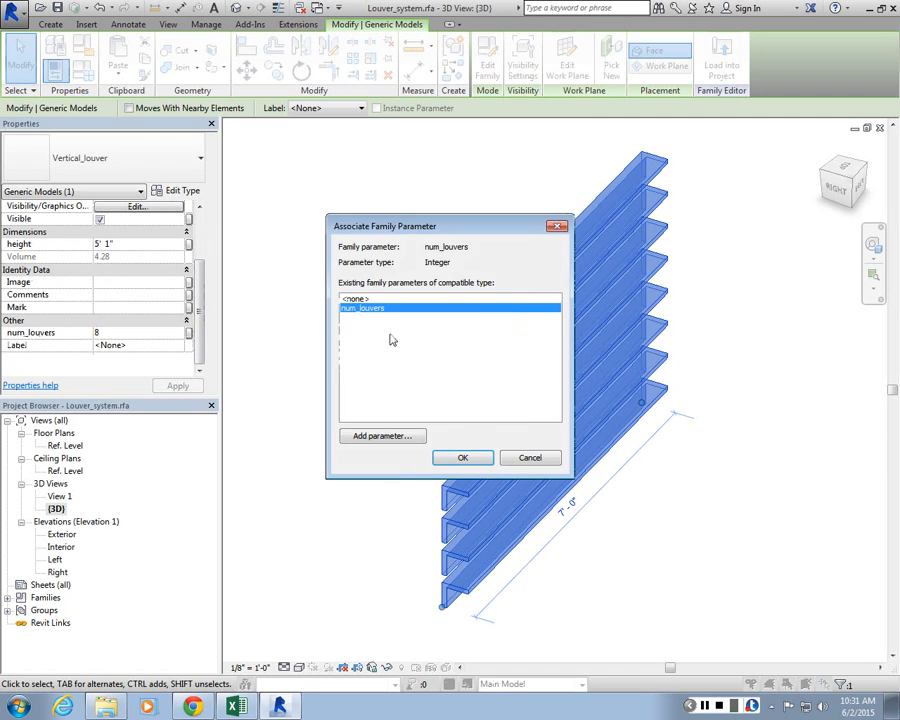
{"action": "left_click", "coordinate": [458, 456]}
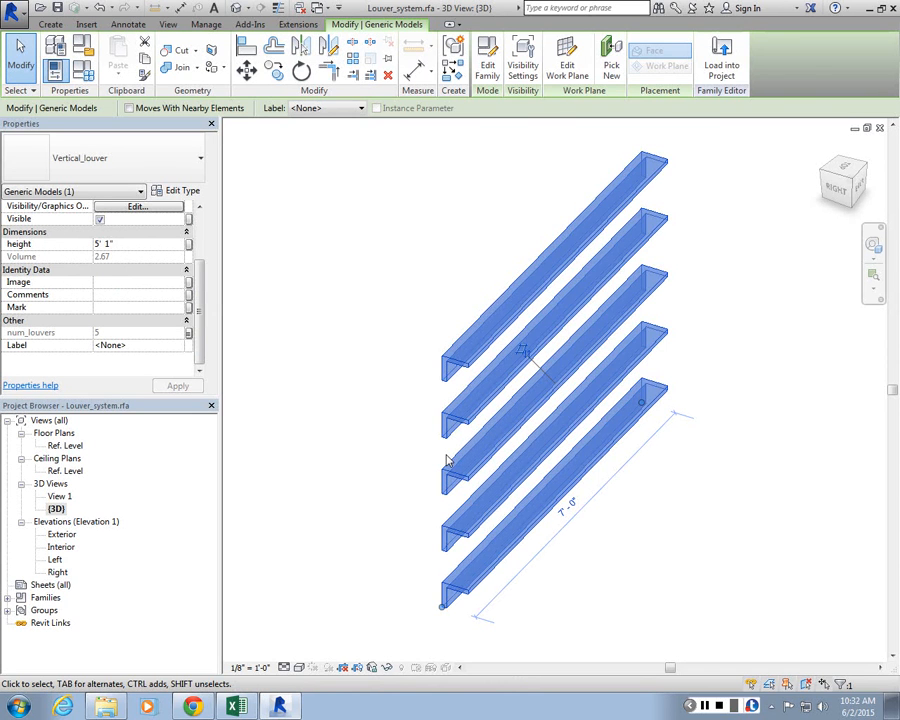
{"action": "left_click", "coordinate": [367, 426]}
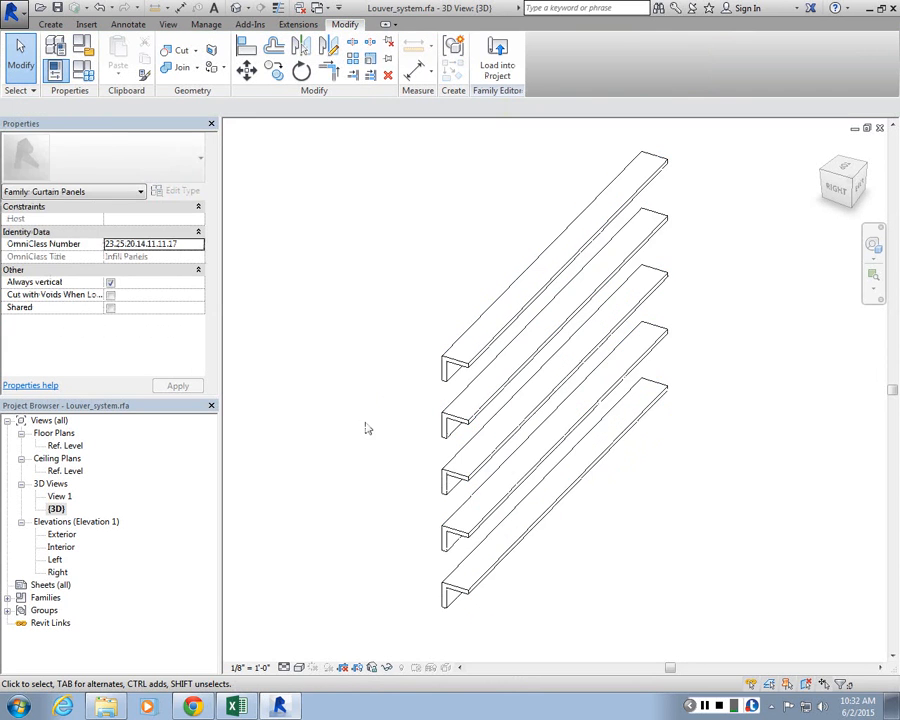
Set the default value of the Louver_system family's num_louvers parameter to 10 and apply it
{"action": "scroll", "coordinate": [369, 424], "scroll_direction": "down", "scroll_amount": 1}
{"action": "left_click", "coordinate": [83, 71]}
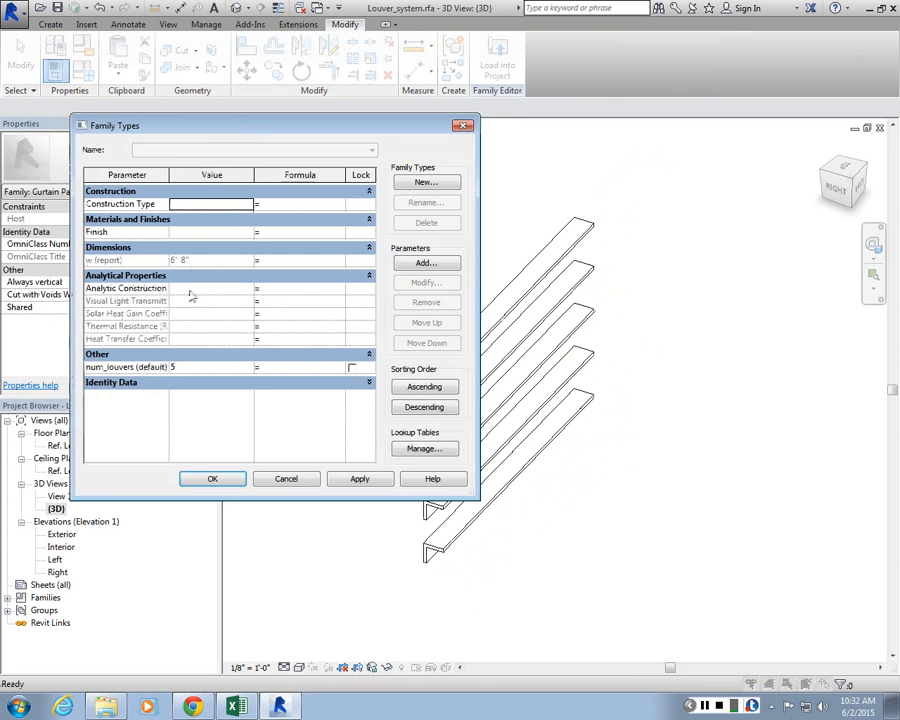
{"action": "left_click", "coordinate": [214, 368]}
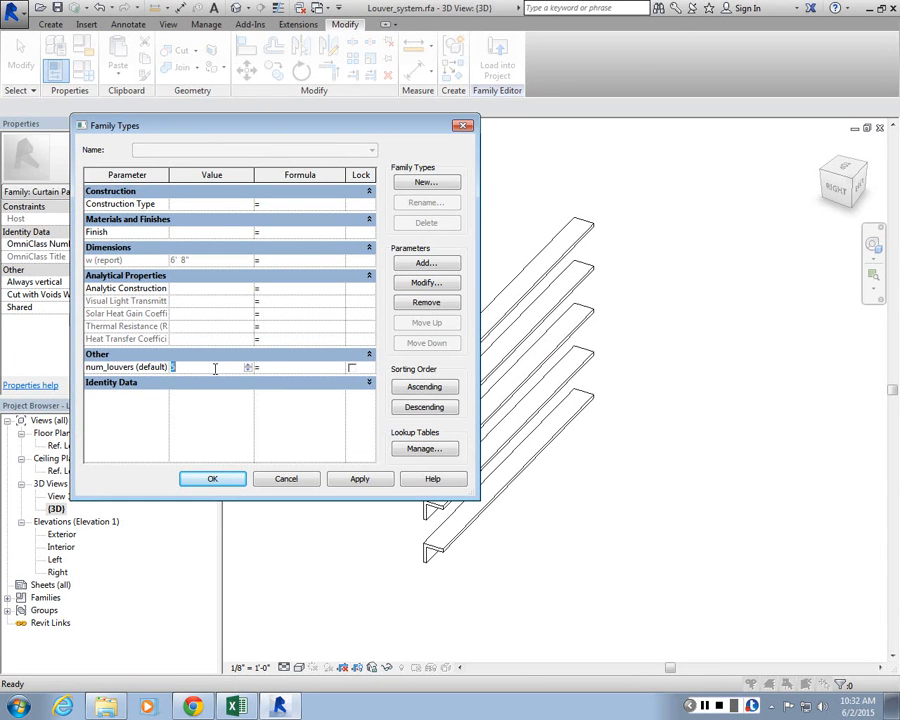
{"action": "type", "text": "10"}
{"action": "key", "text": "Tab"}
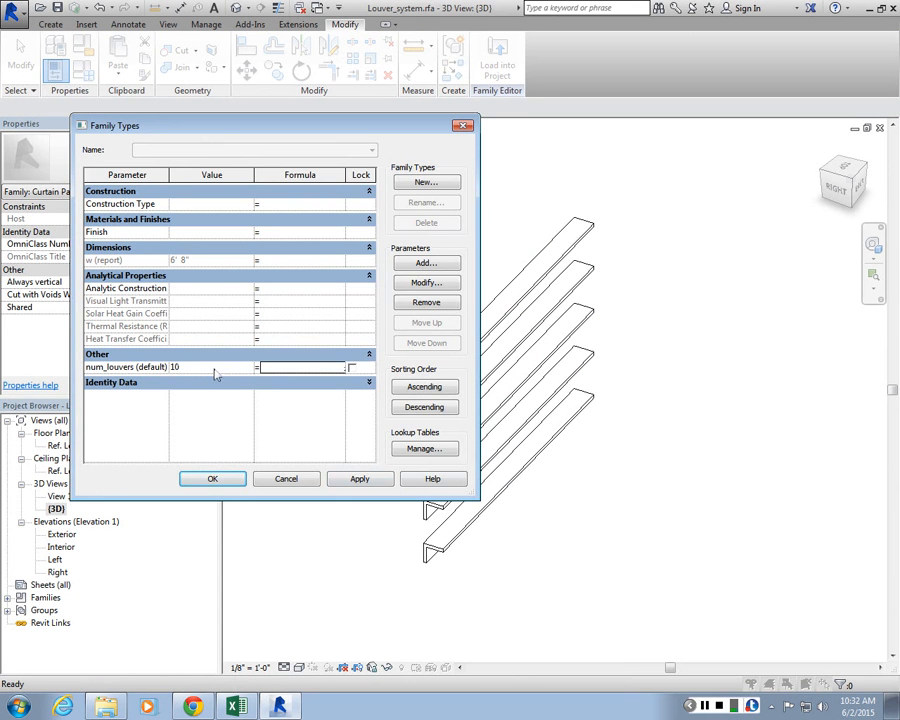
{"action": "left_click", "coordinate": [390, 484]}
{"action": "left_click", "coordinate": [217, 485]}
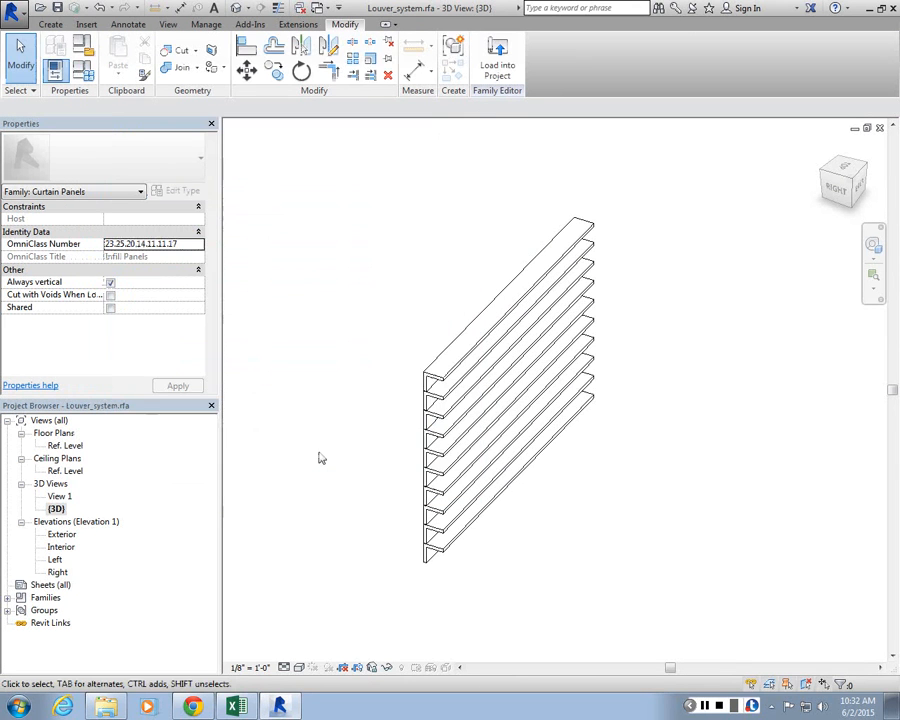
Load the Louver_system family into Project1, overwriting the existing version and its parameter values
{"action": "left_click", "coordinate": [497, 60]}
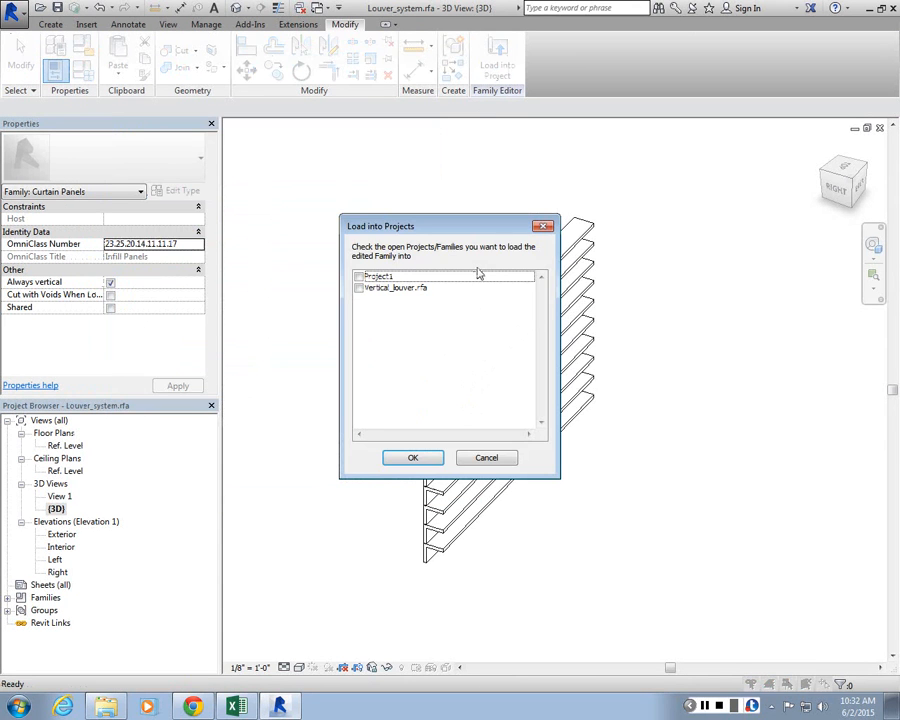
{"action": "left_click", "coordinate": [360, 278]}
{"action": "left_click", "coordinate": [412, 457]}
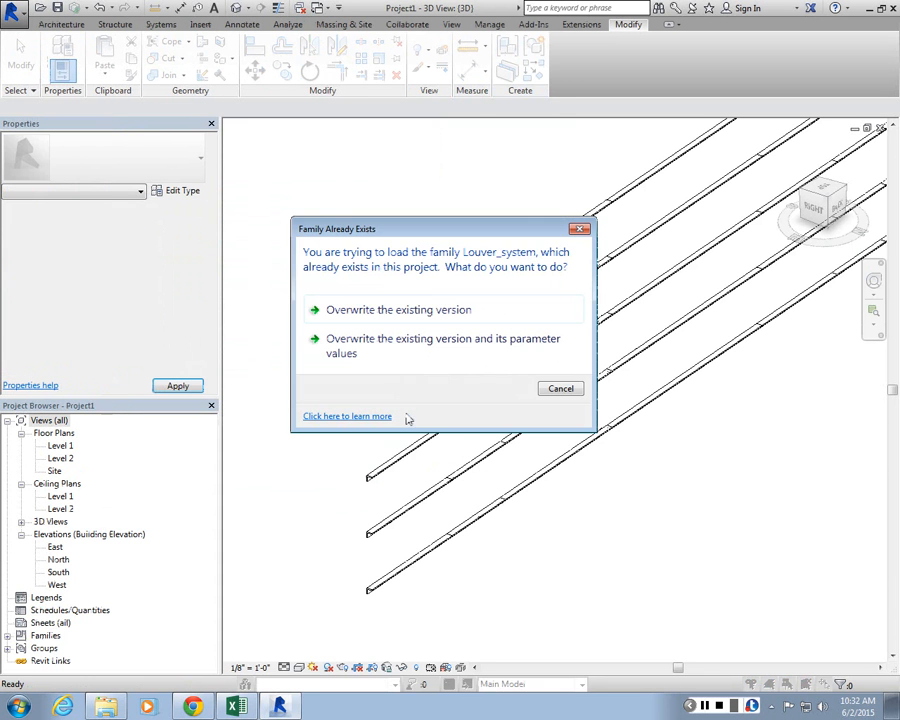
{"action": "left_click", "coordinate": [382, 345]}
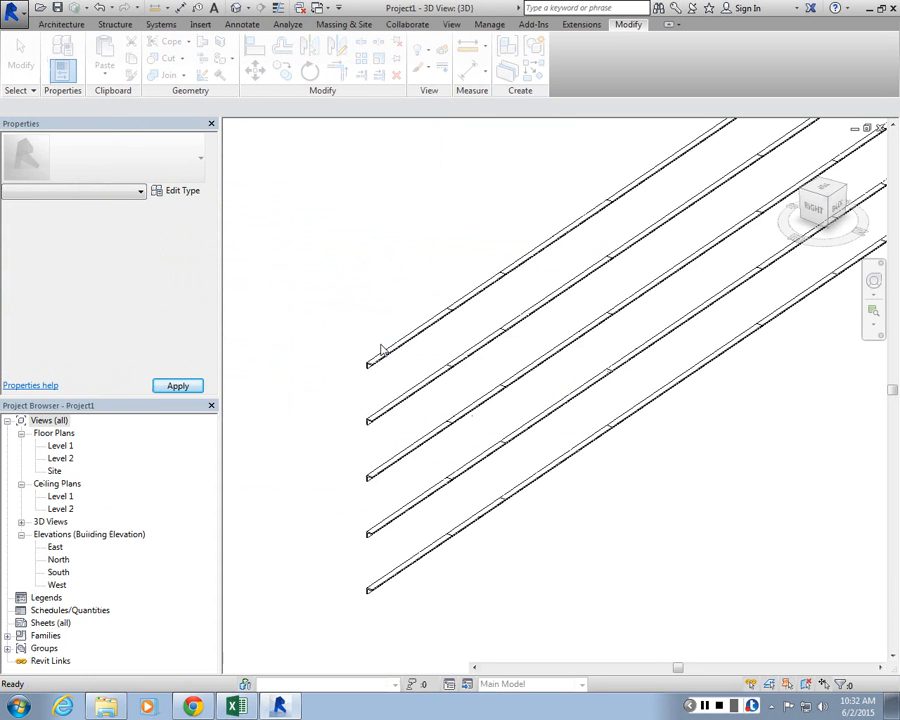
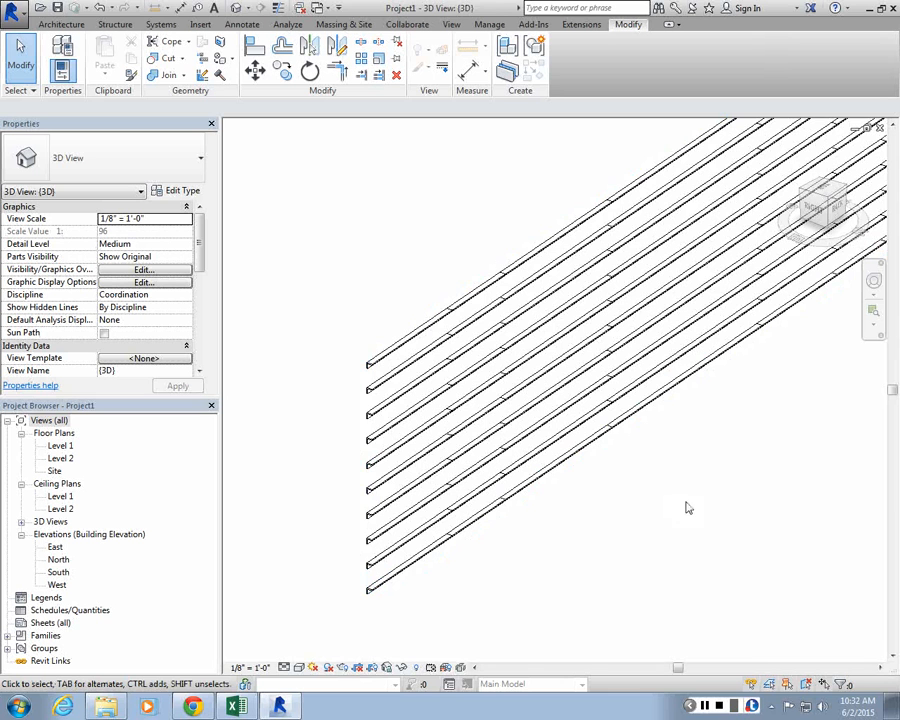
Set num_louvers to 15 for the end louver panel nearest the viewer and apply it
{"action": "left_click", "coordinate": [706, 706]}
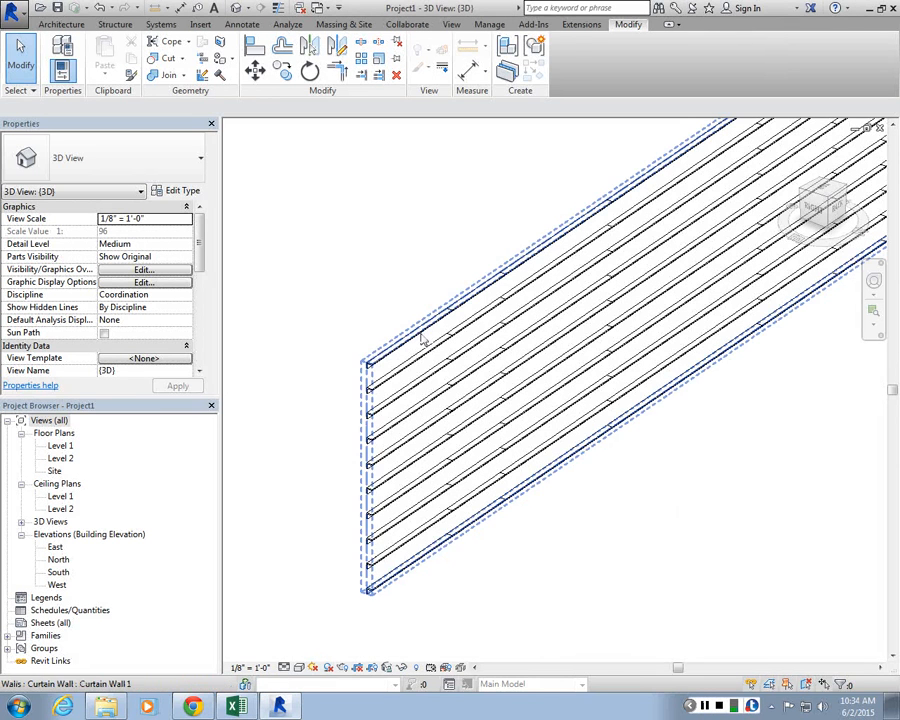
{"action": "left_click", "coordinate": [424, 340]}
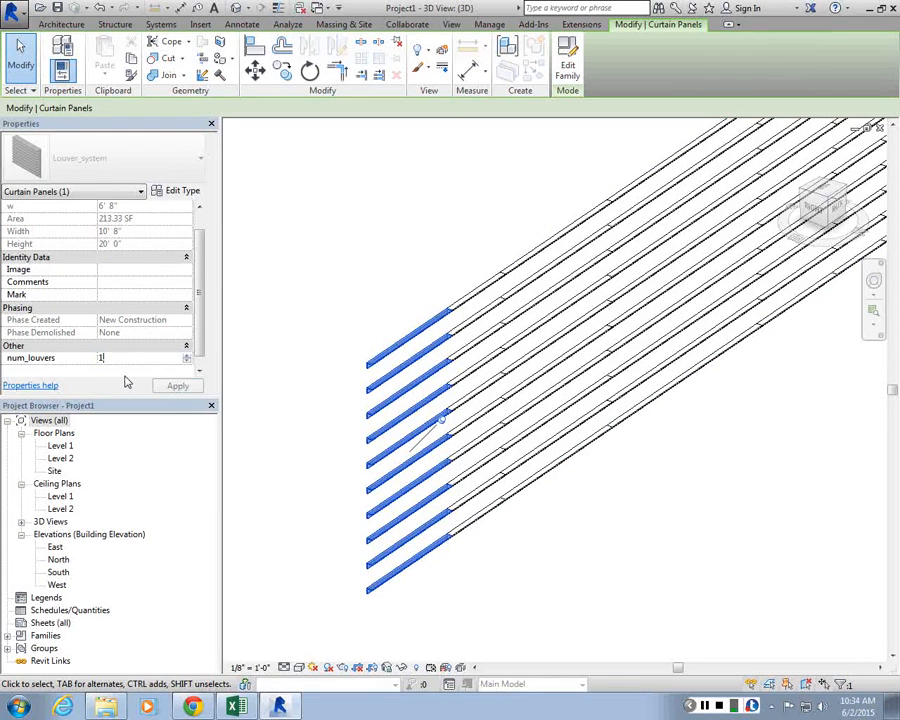
{"action": "type", "text": "15"}
{"action": "left_click", "coordinate": [175, 387]}
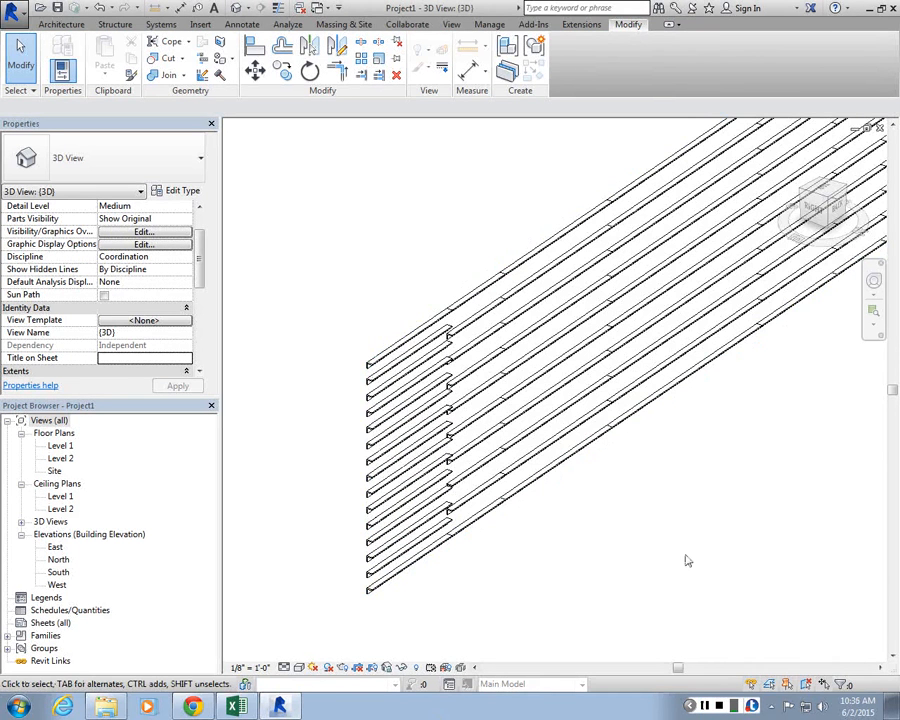
Examine the louvered curtain wall in the South elevation, including its type properties and the far-end panel's instance properties
{"action": "scroll", "coordinate": [540, 477], "scroll_direction": "down", "scroll_amount": 3}
{"action": "scroll", "coordinate": [473, 581], "scroll_direction": "up", "scroll_amount": 2}
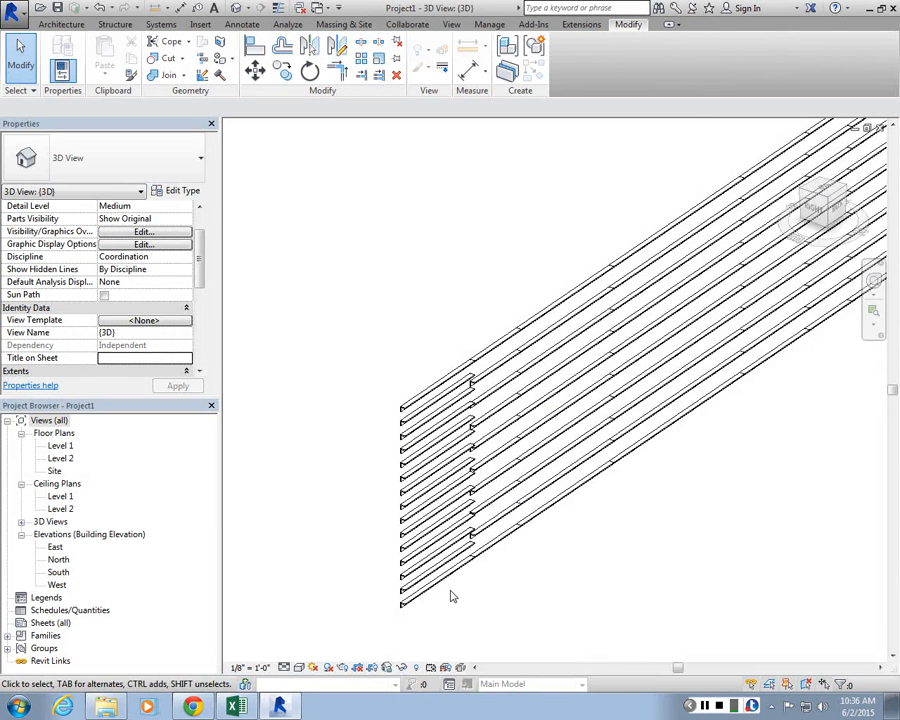
{"action": "double_click", "coordinate": [58, 572]}
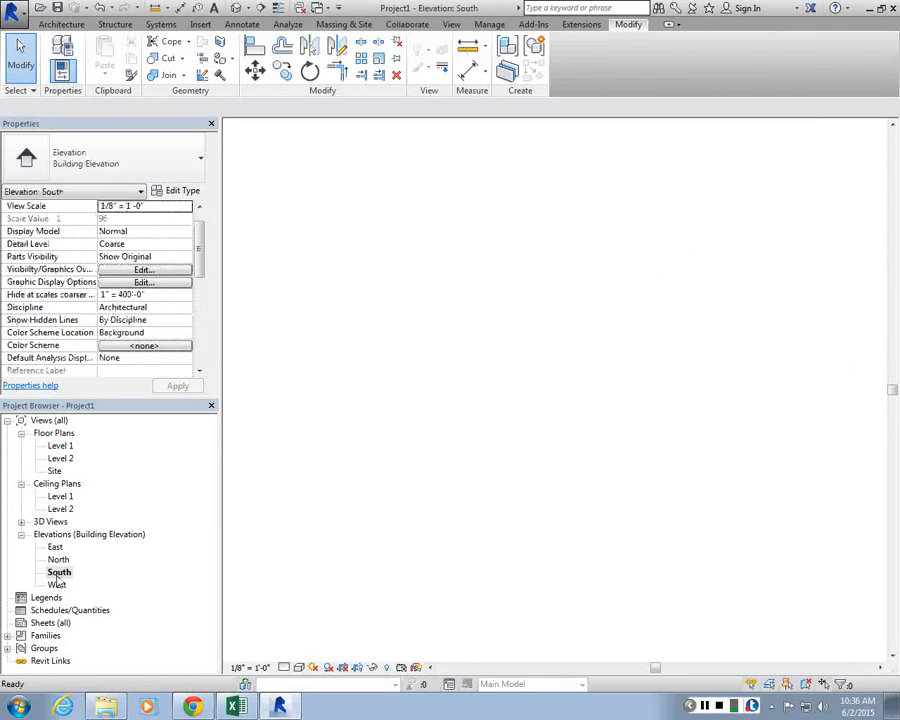
{"action": "left_click", "coordinate": [476, 392]}
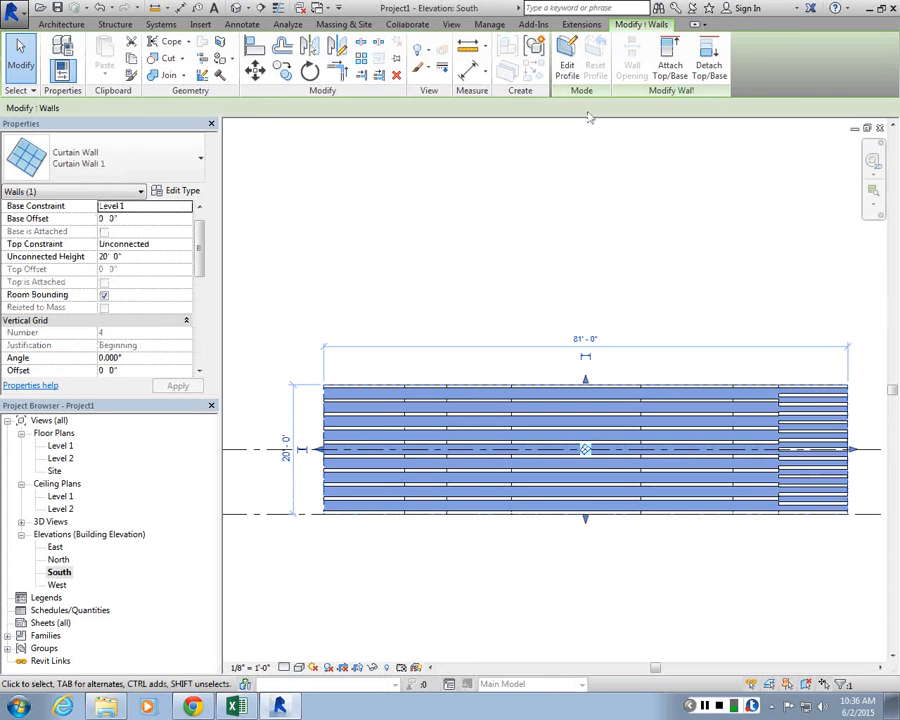
{"action": "left_click", "coordinate": [62, 24]}
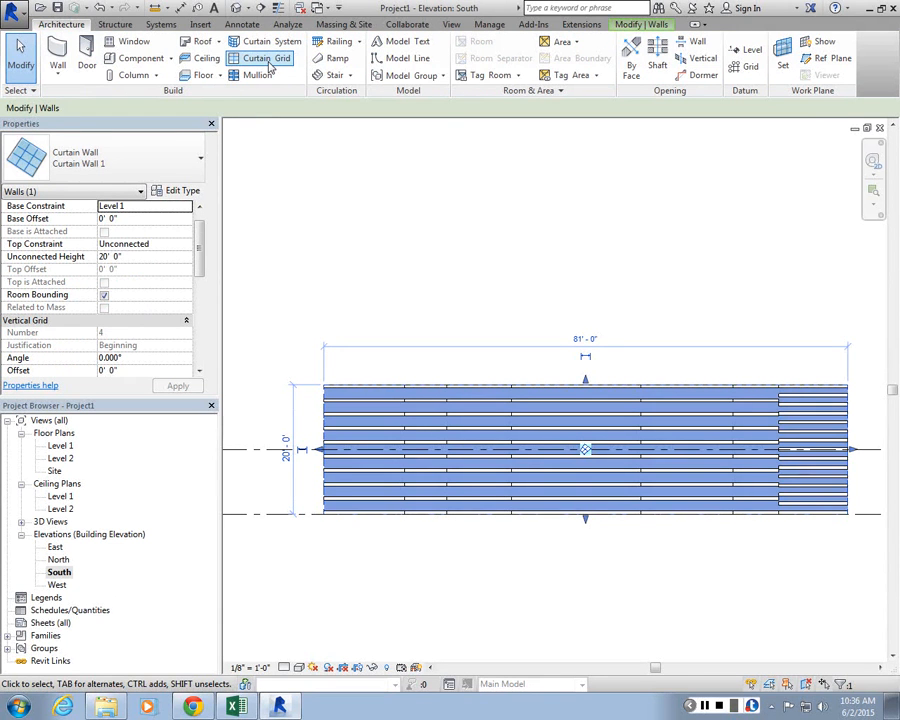
{"action": "left_click", "coordinate": [268, 60]}
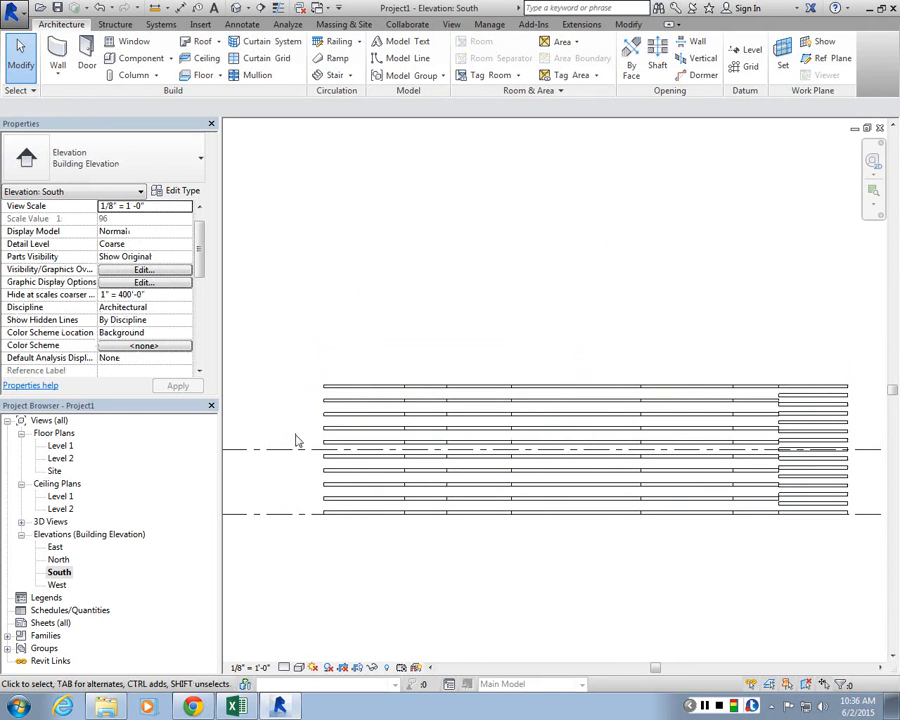
{"action": "left_click", "coordinate": [338, 410]}
{"action": "left_click", "coordinate": [173, 190]}
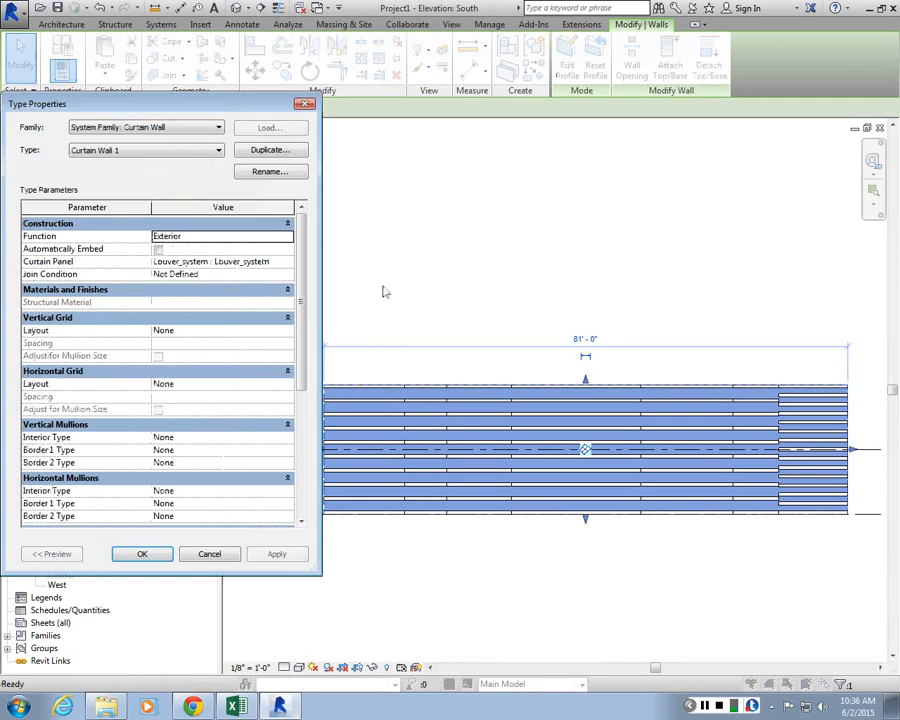
{"action": "left_click", "coordinate": [306, 104]}
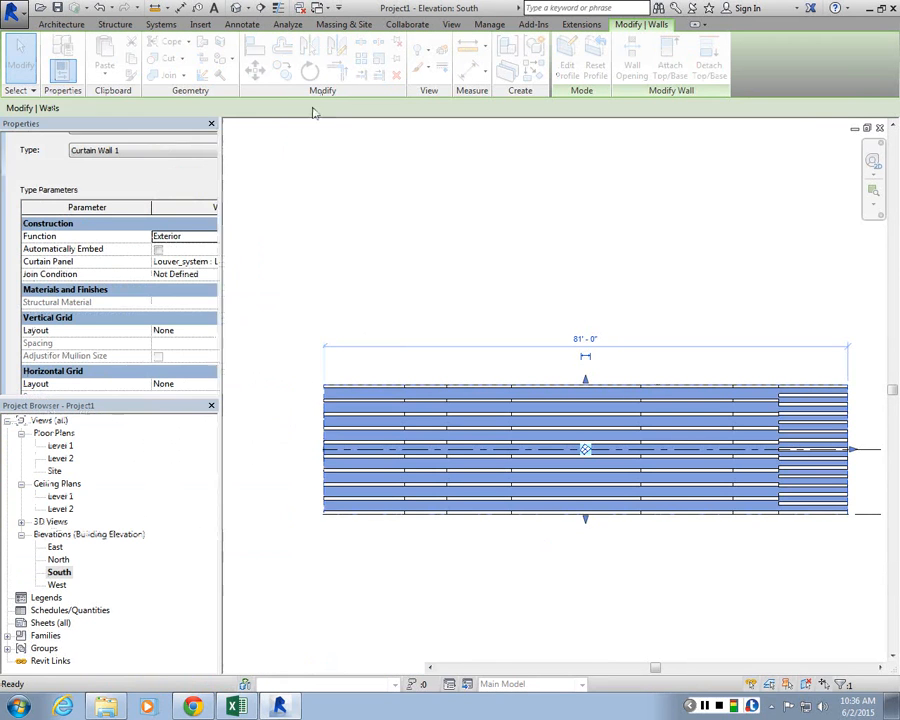
{"action": "left_click", "coordinate": [488, 321]}
{"action": "left_click", "coordinate": [390, 393]}
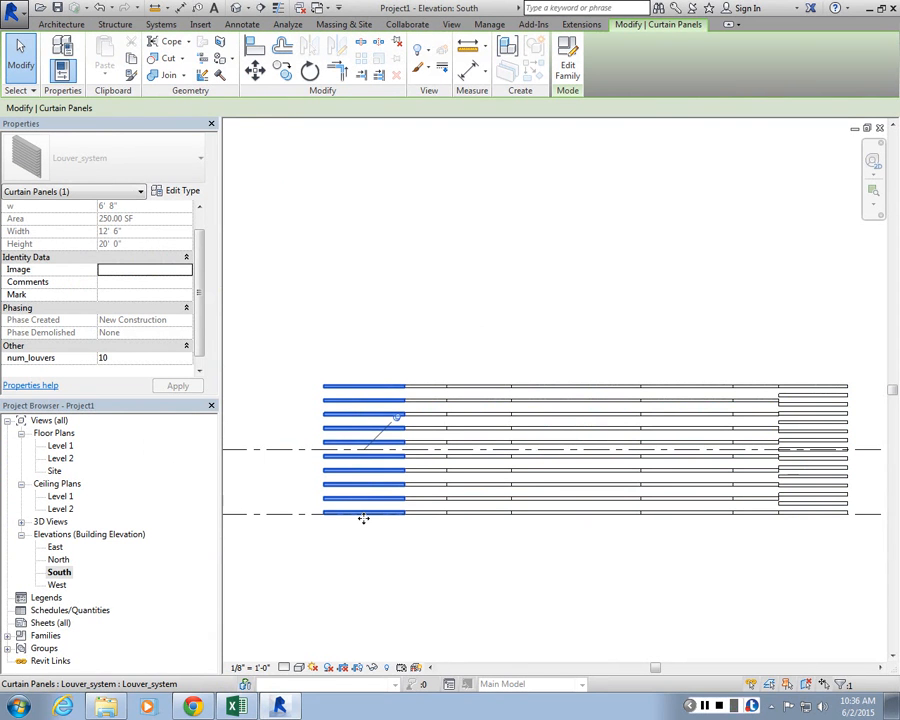
{"action": "left_click", "coordinate": [277, 474]}
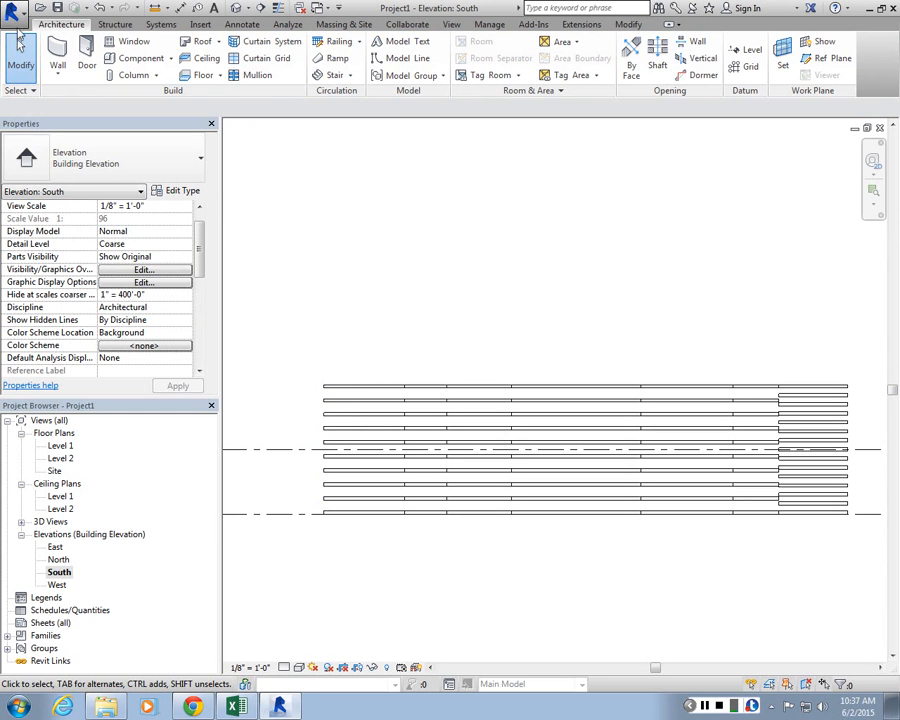
Create a new family from the Curtain Wall Panel.rft template in the English_I folder
{"action": "left_click", "coordinate": [15, 24]}
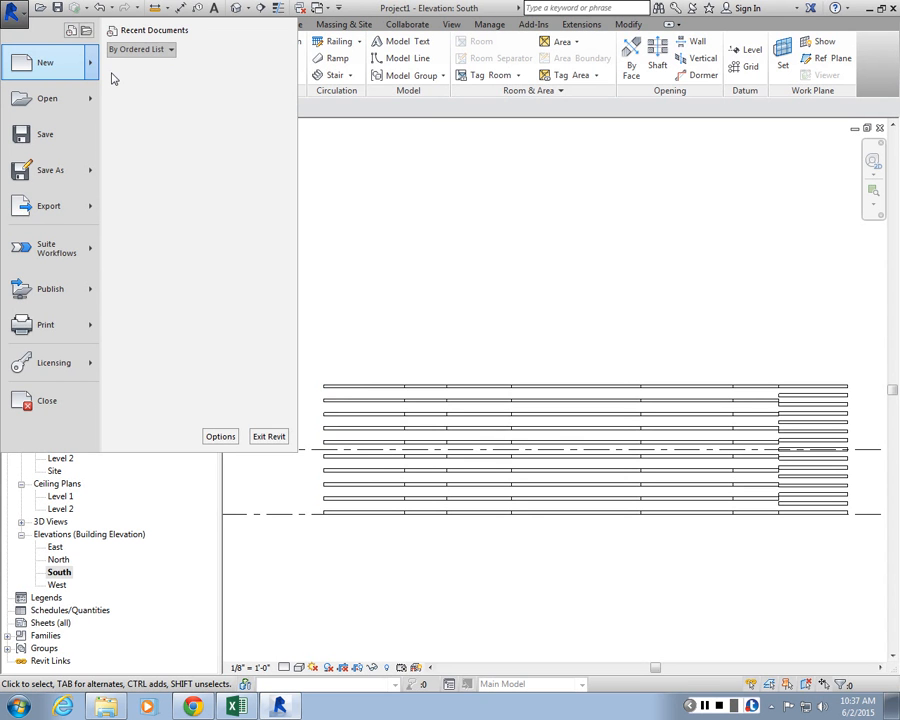
{"action": "left_click", "coordinate": [152, 119]}
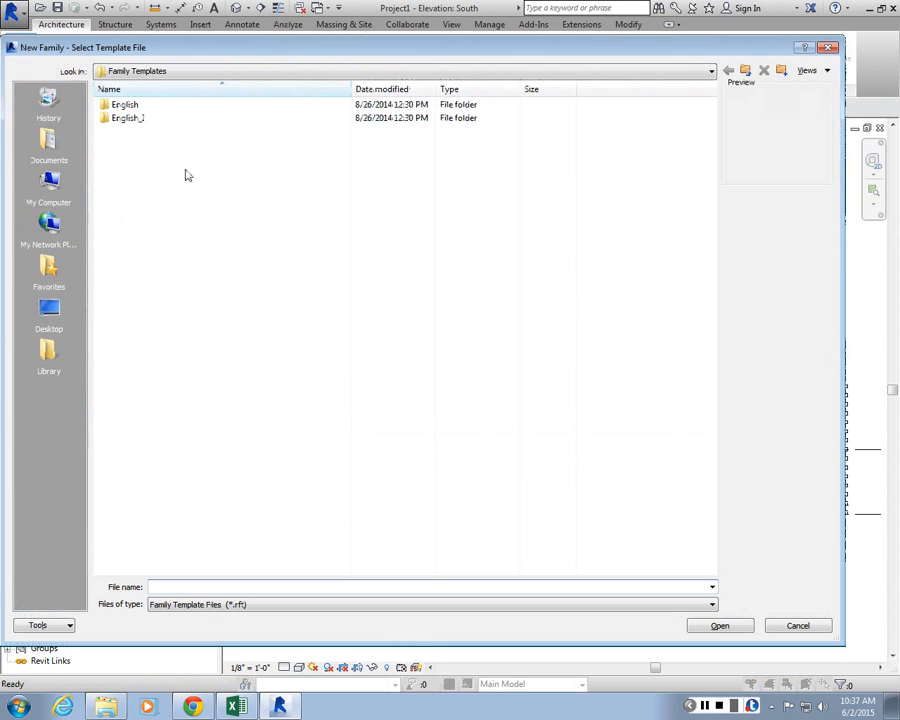
{"action": "double_click", "coordinate": [122, 120]}
{"action": "left_click", "coordinate": [169, 347]}
{"action": "scroll", "coordinate": [169, 348], "scroll_direction": "down", "scroll_amount": 6}
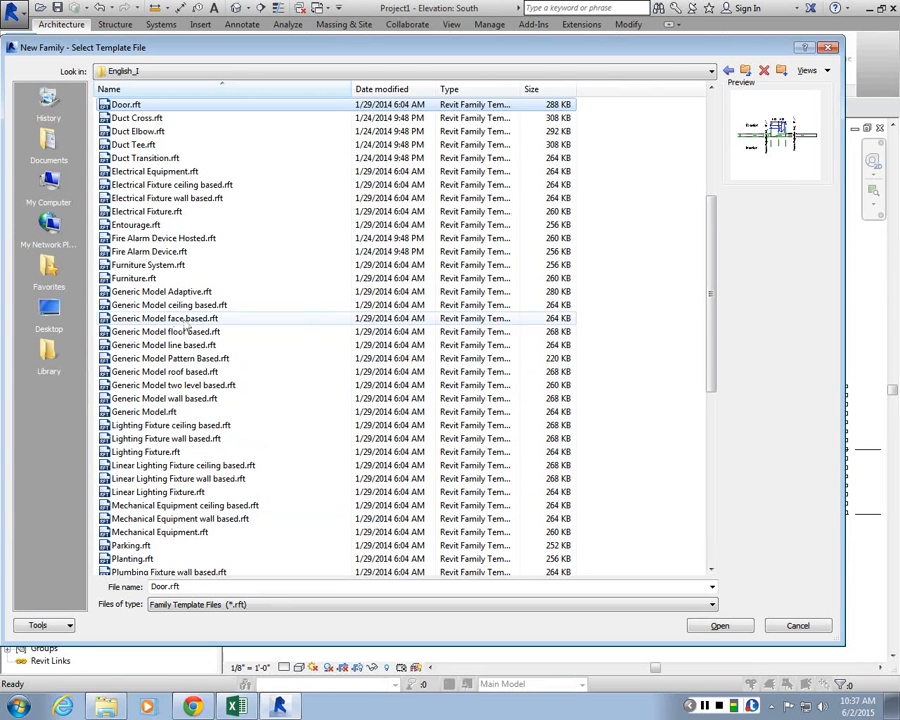
{"action": "scroll", "coordinate": [172, 231], "scroll_direction": "up", "scroll_amount": 6}
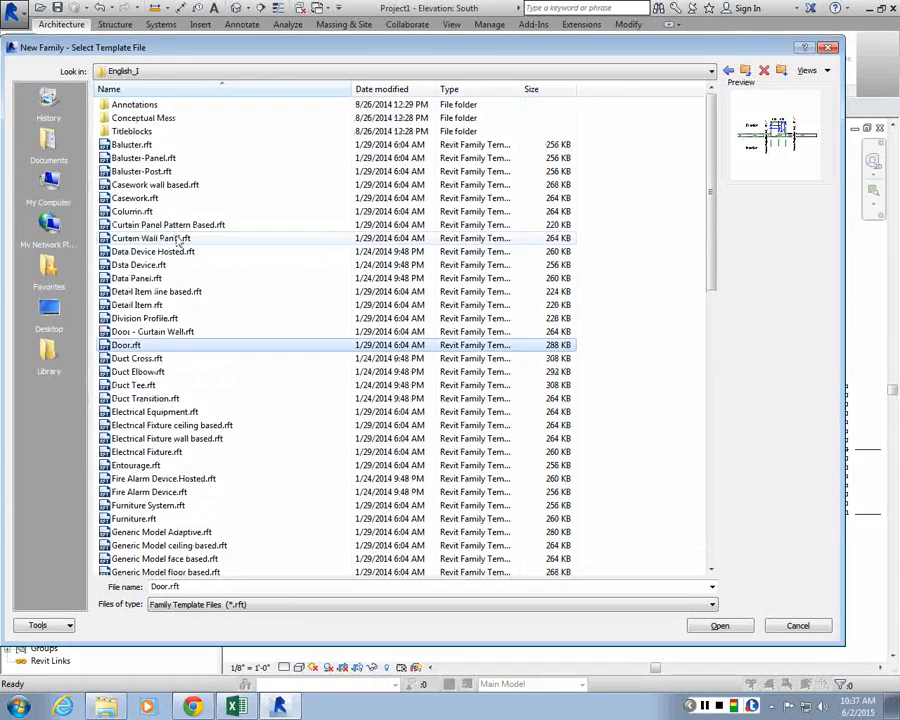
{"action": "left_click", "coordinate": [160, 239]}
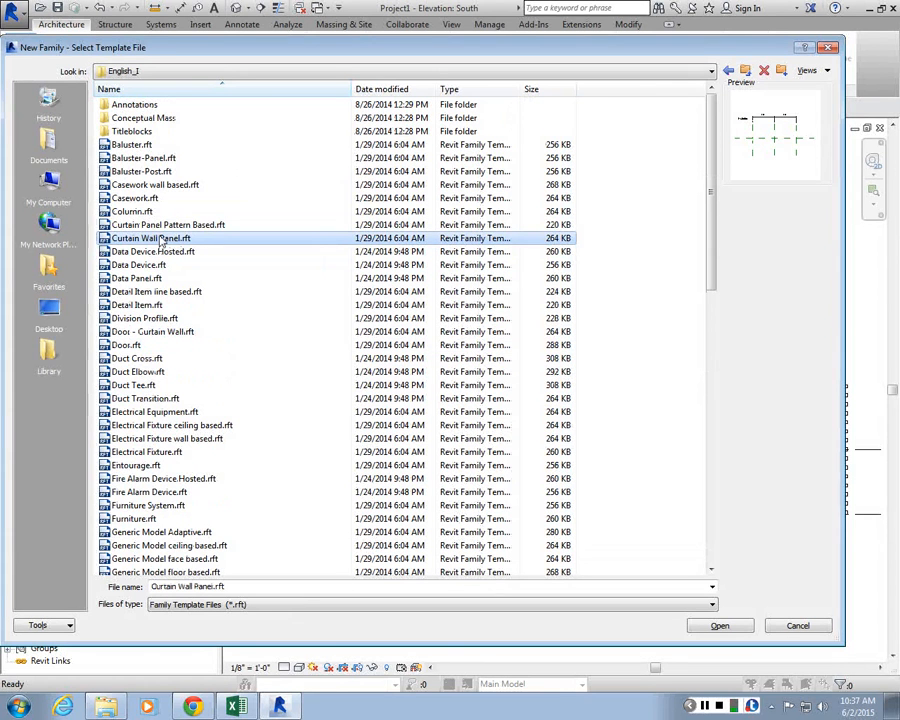
{"action": "double_click", "coordinate": [147, 243]}
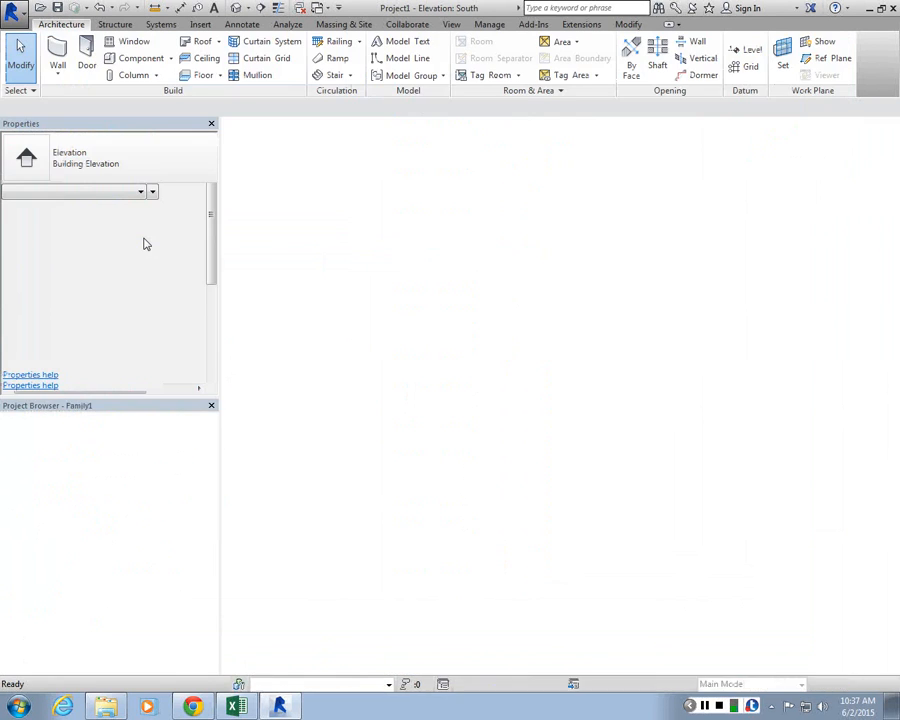
{"action": "scroll", "coordinate": [475, 325], "scroll_direction": "up", "scroll_amount": 2}
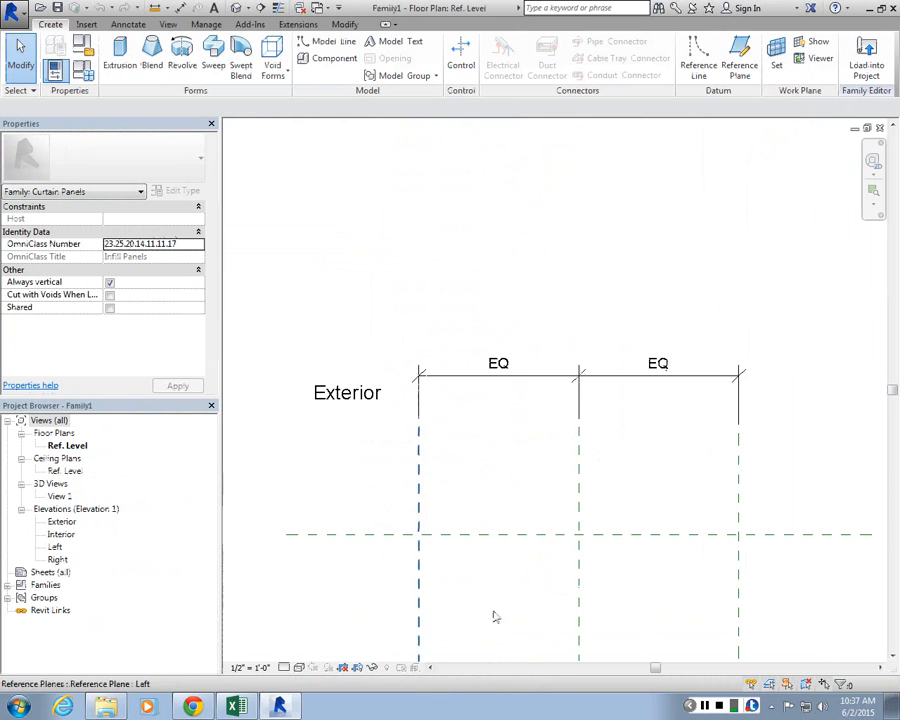
Open the Left elevation of the new curtain panel family and frame its reference planes
{"action": "double_click", "coordinate": [58, 547]}
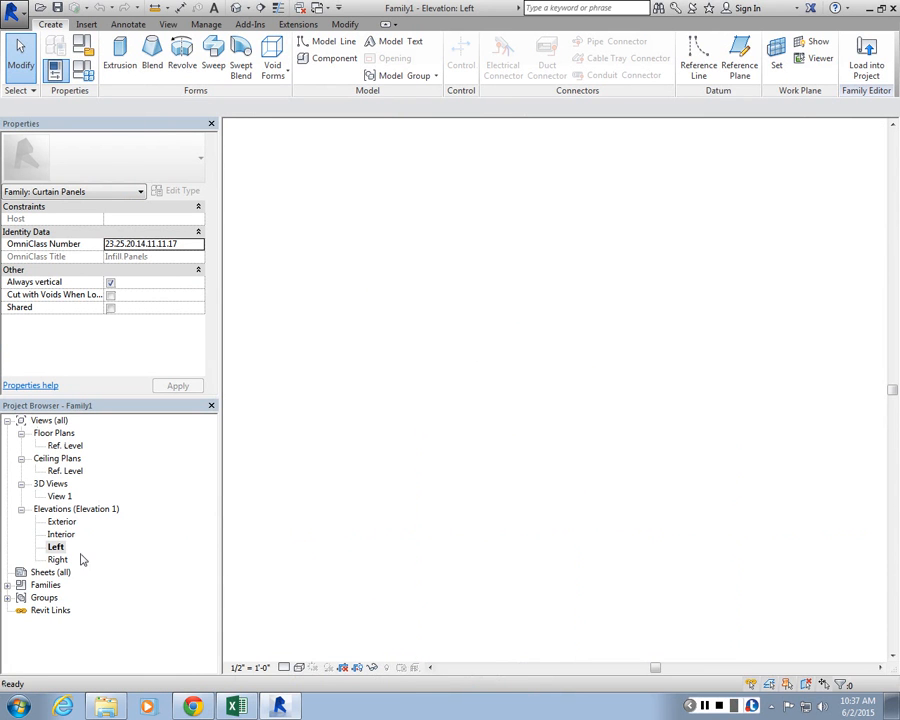
{"action": "scroll", "coordinate": [488, 348], "scroll_direction": "up", "scroll_amount": 3}
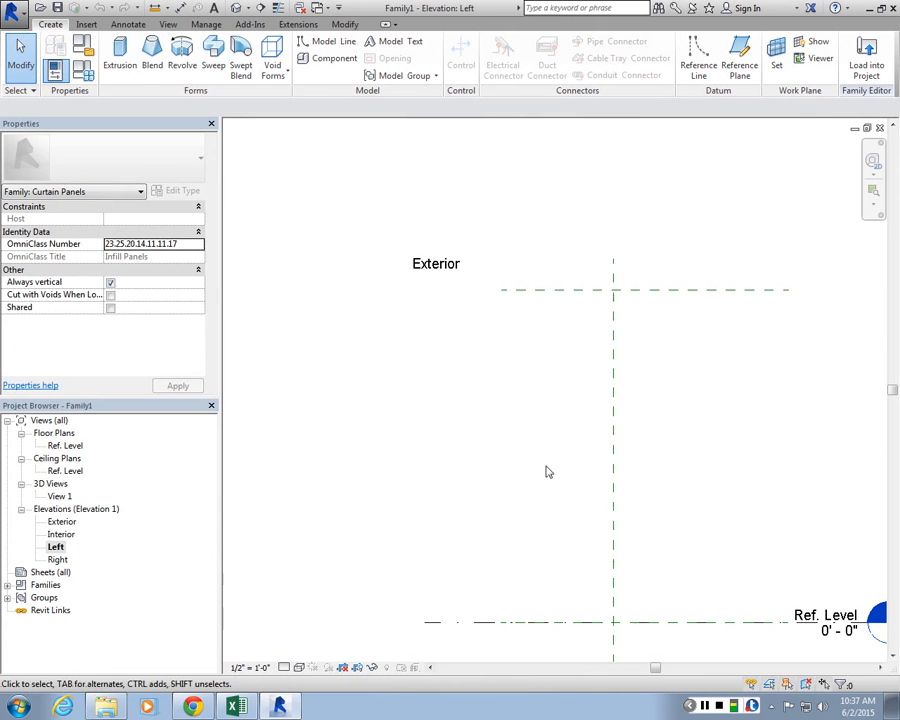
{"action": "left_click", "coordinate": [703, 707]}
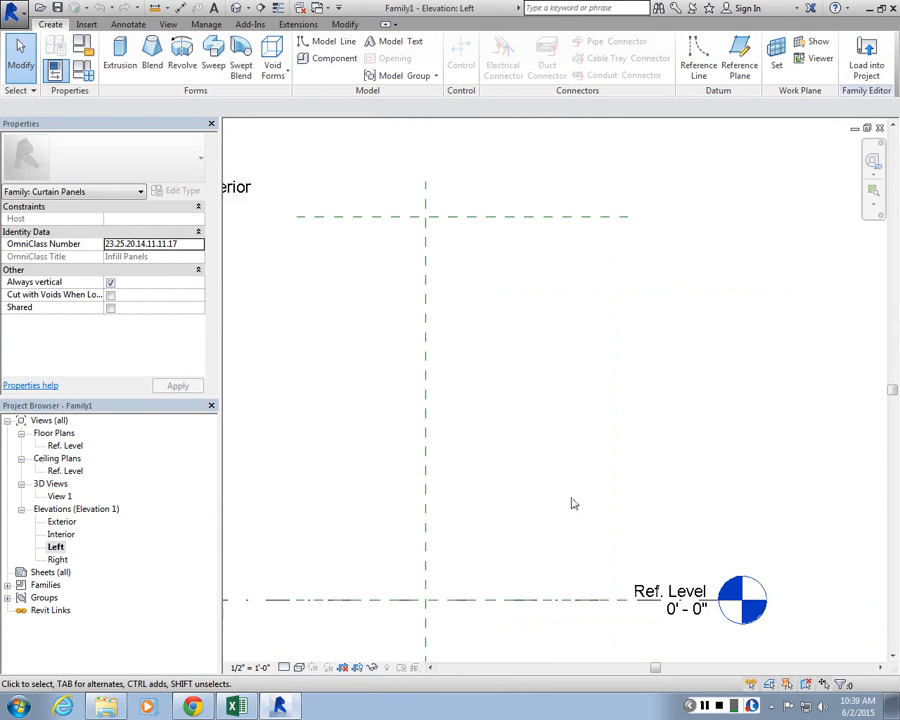
{"action": "scroll", "coordinate": [566, 475], "scroll_direction": "down", "scroll_amount": 2}
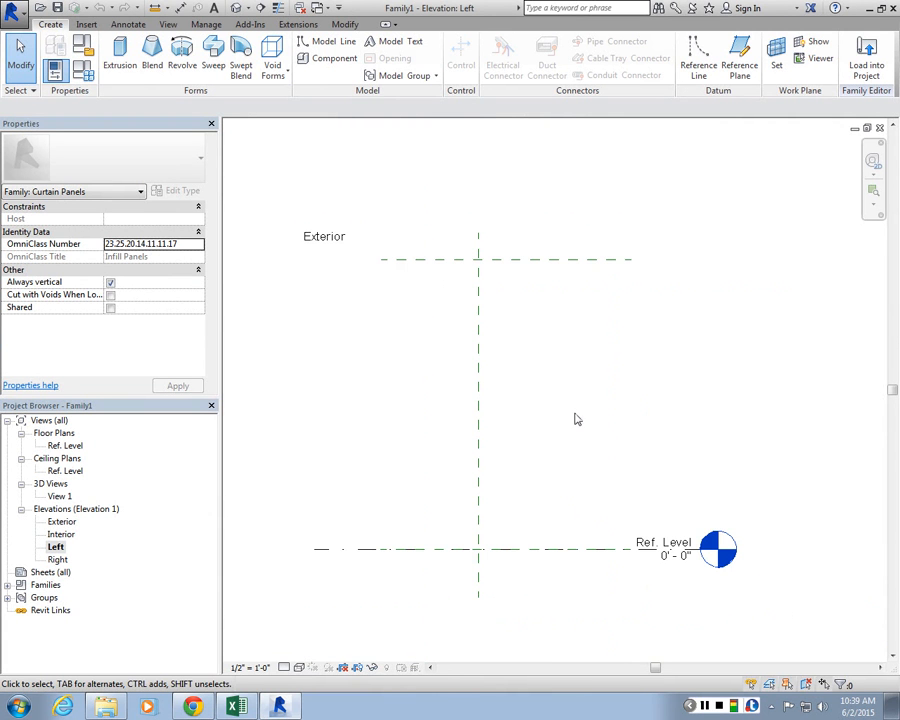
{"action": "scroll", "coordinate": [555, 496], "scroll_direction": "down", "scroll_amount": 2}
{"action": "scroll", "coordinate": [555, 496], "scroll_direction": "up", "scroll_amount": 2}
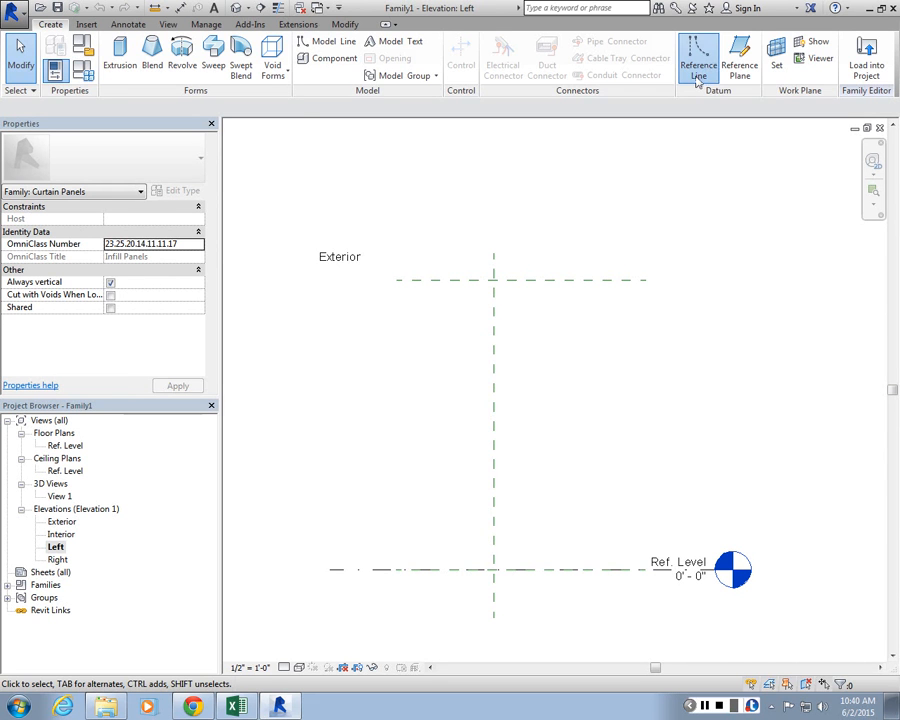
Draw two 45° reference lines about 3'-3" long toward the exterior, starting where the Front plane meets the Top plane and the Ref. Level
{"action": "left_click", "coordinate": [699, 70]}
{"action": "middle_click_drag", "start_coordinate": [453, 412], "coordinate": [481, 353]}
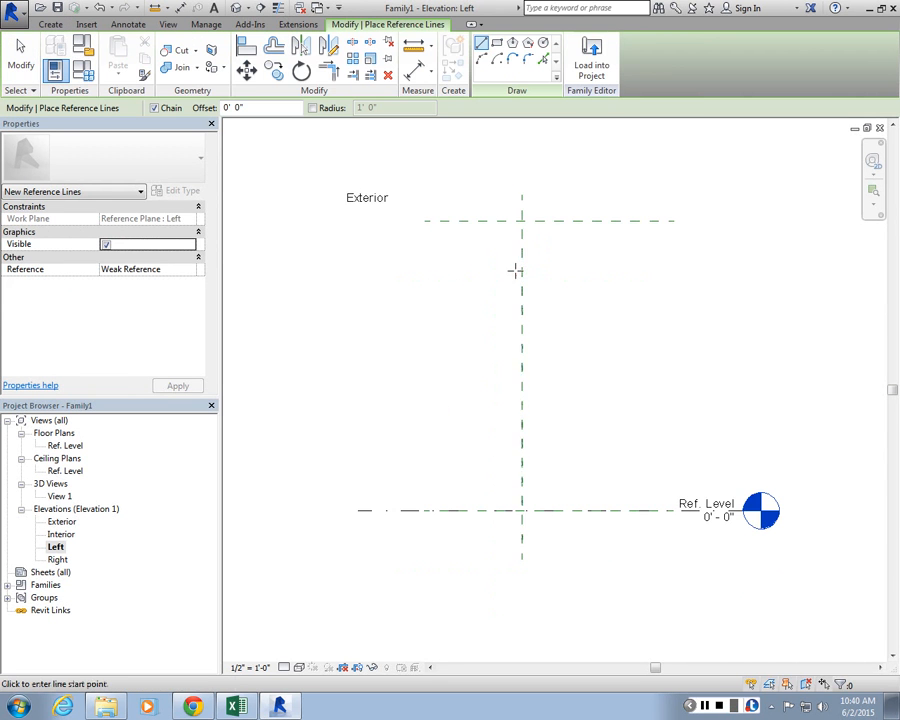
{"action": "left_click", "coordinate": [521, 220]}
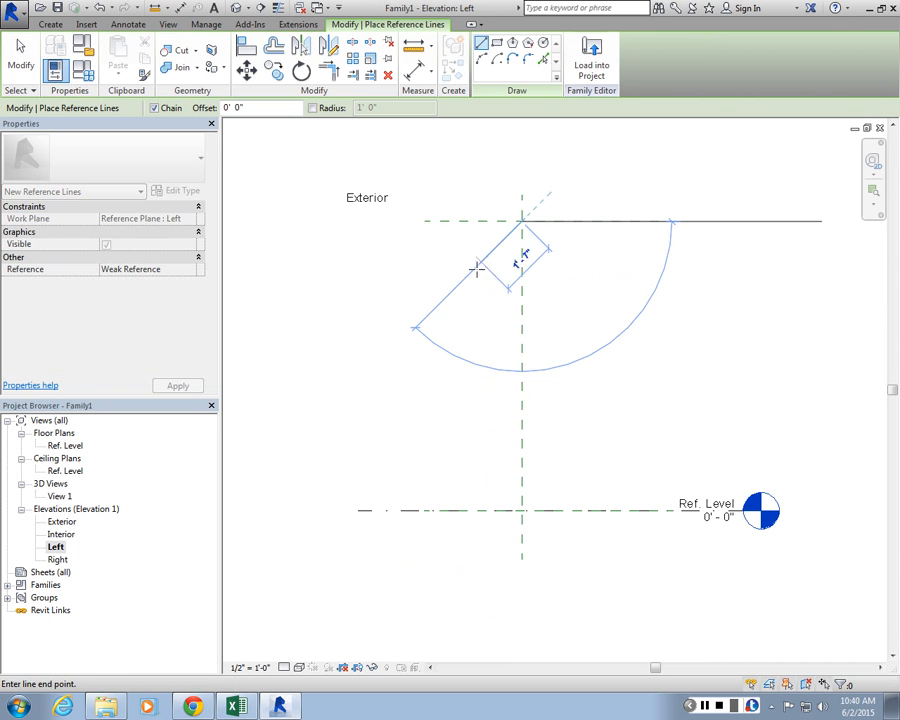
{"action": "left_click", "coordinate": [439, 304]}
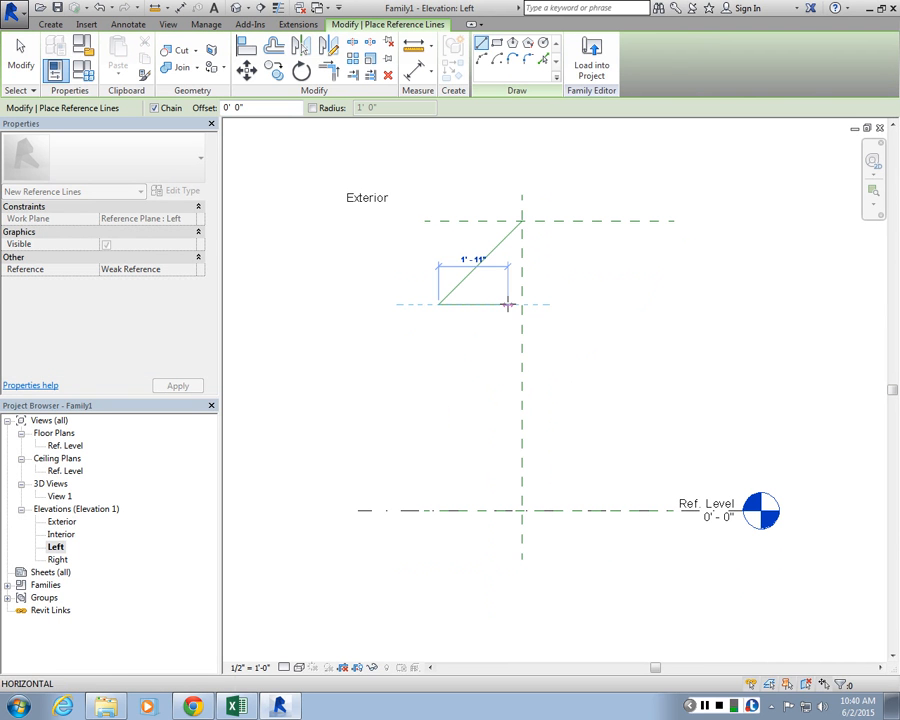
{"action": "key", "text": "Escape"}
{"action": "left_click", "coordinate": [521, 510]}
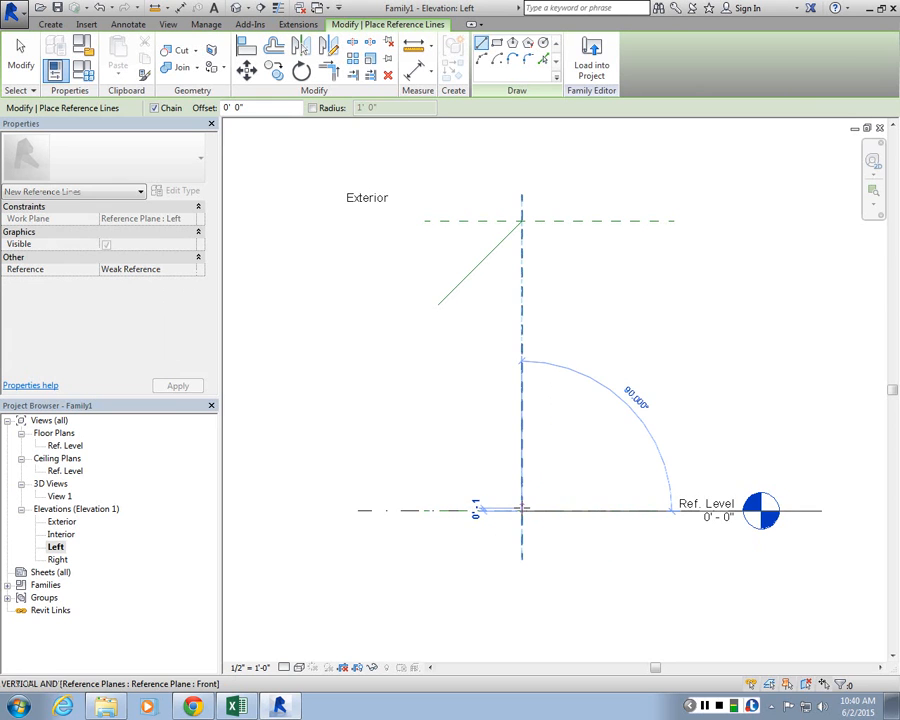
{"action": "left_click", "coordinate": [438, 427]}
{"action": "key", "text": "Escape"}
{"action": "key", "text": "Escape"}
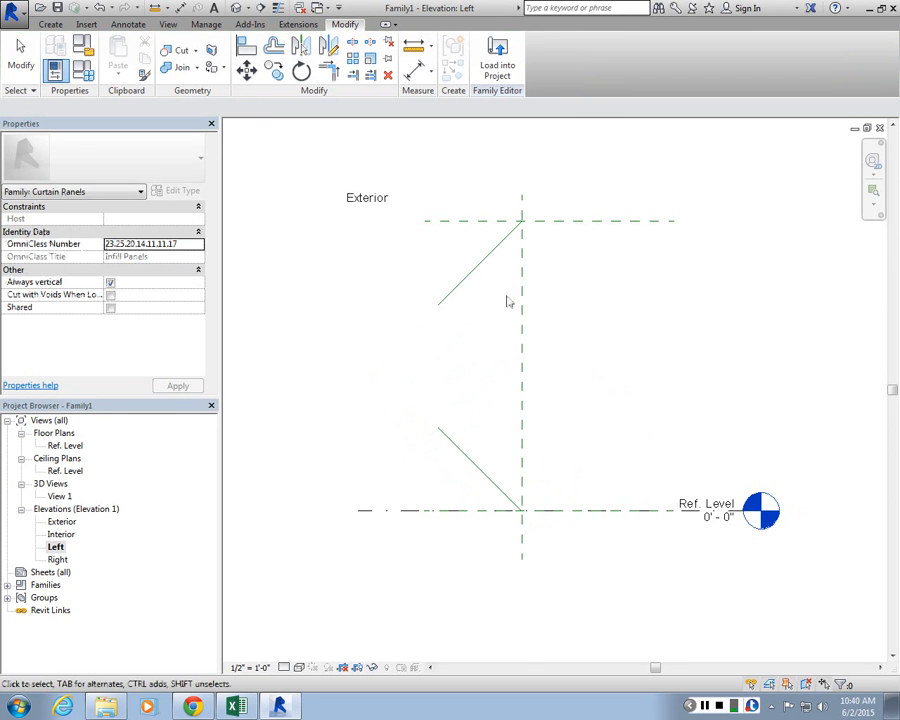
Test the upper reference line's attachment by moving the Top reference plane up to about 8'-11", and undo the move
{"action": "scroll", "coordinate": [509, 268], "scroll_direction": "up", "scroll_amount": 2}
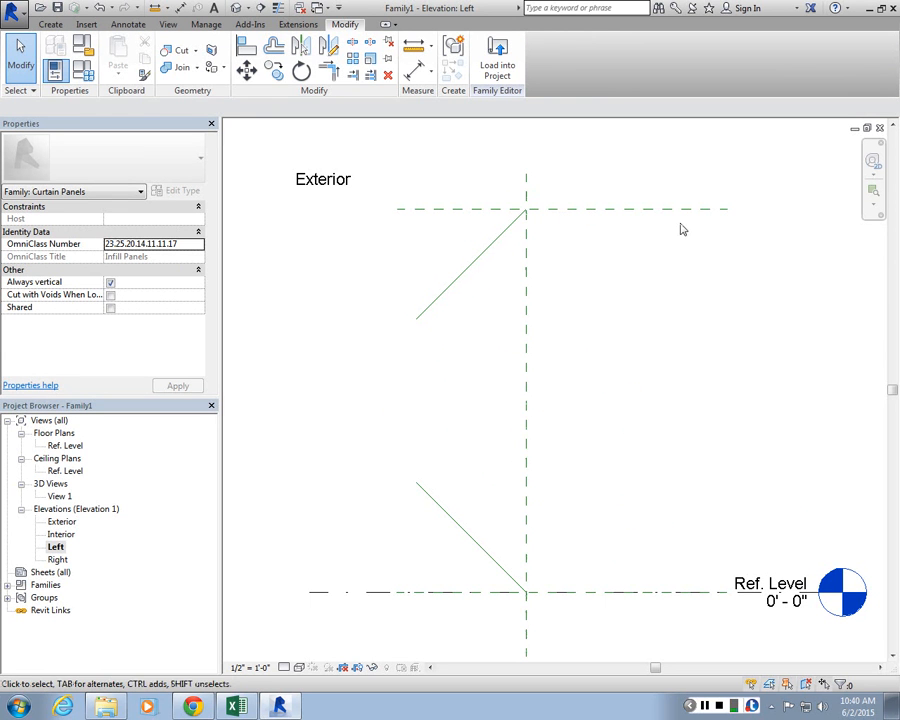
{"action": "left_click_drag", "start_coordinate": [678, 210], "coordinate": [636, 167]}
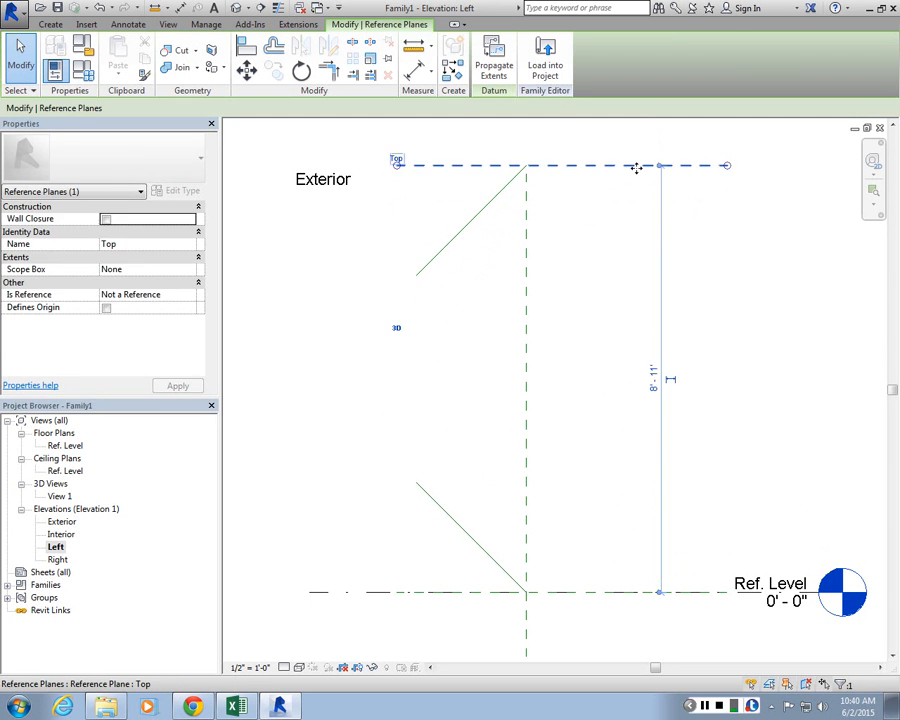
{"action": "key", "text": "ctrl+z"}
{"action": "key", "text": "ctrl+z"}
Examine how the upper reference line's end is constrained to the Top and Front reference planes
{"action": "scroll", "coordinate": [526, 205], "scroll_direction": "up", "scroll_amount": 1}
{"action": "middle_click_drag", "start_coordinate": [527, 264], "coordinate": [530, 292]}
{"action": "scroll", "coordinate": [530, 298], "scroll_direction": "up", "scroll_amount": 2}
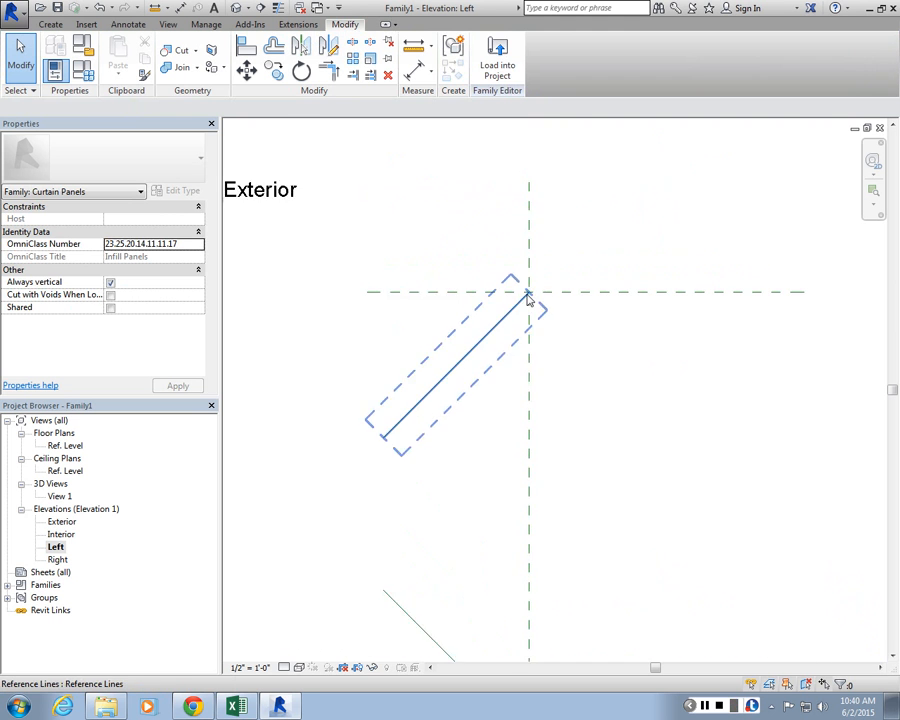
{"action": "left_click", "coordinate": [528, 294]}
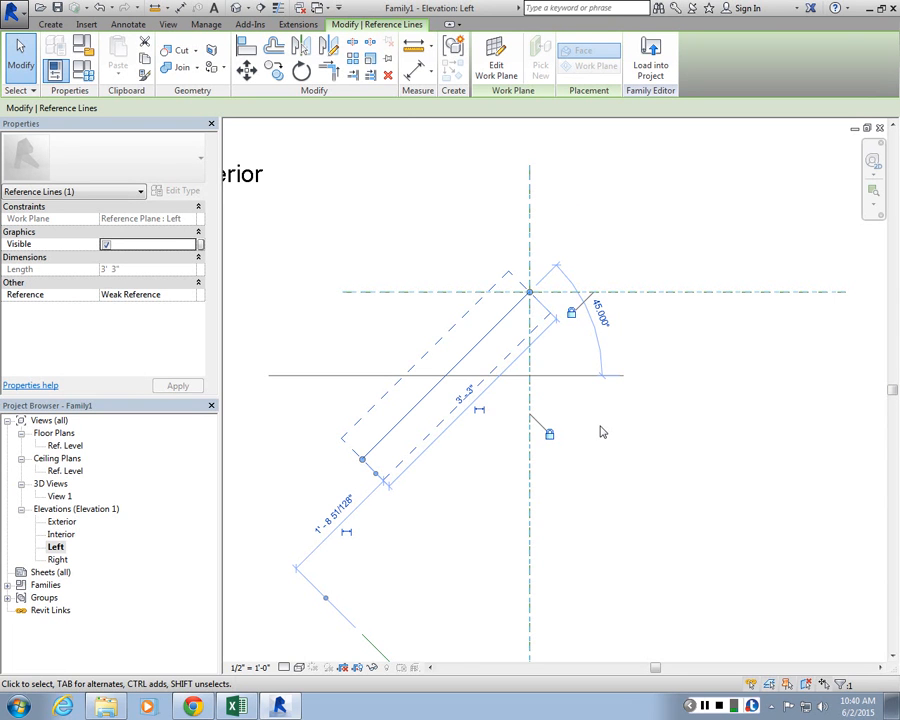
{"action": "left_click", "coordinate": [538, 265]}
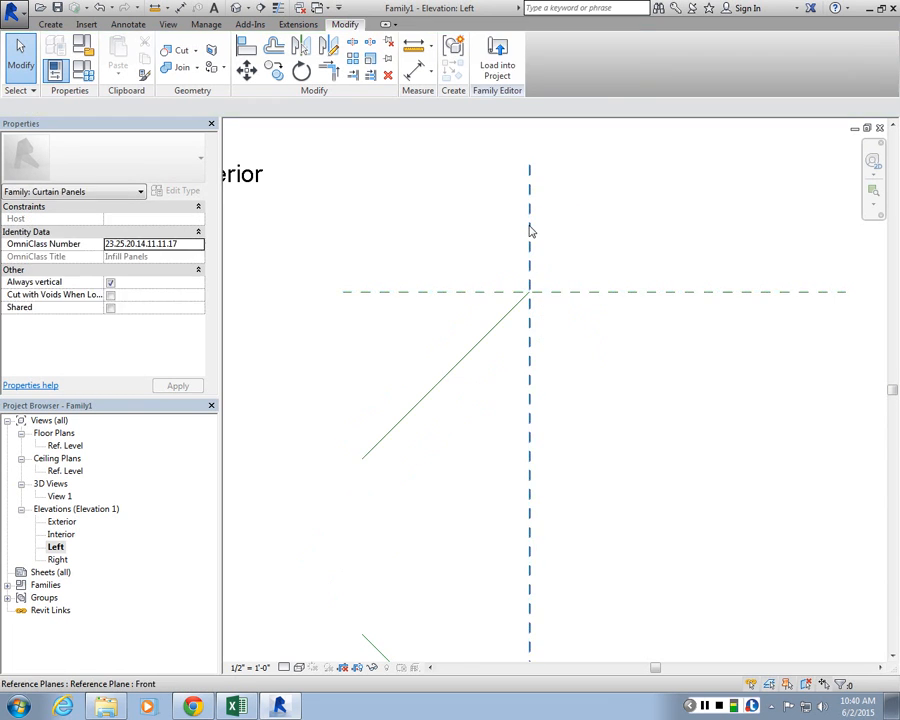
{"action": "left_click", "coordinate": [474, 292]}
{"action": "left_click_drag", "start_coordinate": [466, 295], "coordinate": [617, 241]}
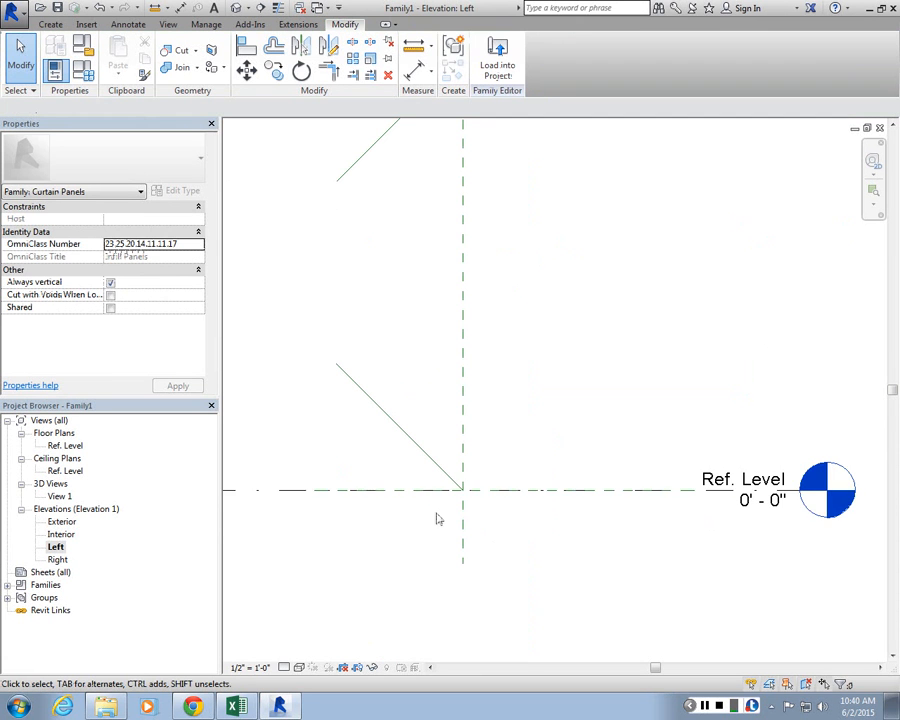
Examine the alignment locks between the lower reference line's end, the Front plane and the Ref. Level
{"action": "scroll", "coordinate": [428, 330], "scroll_direction": "down", "scroll_amount": 3}
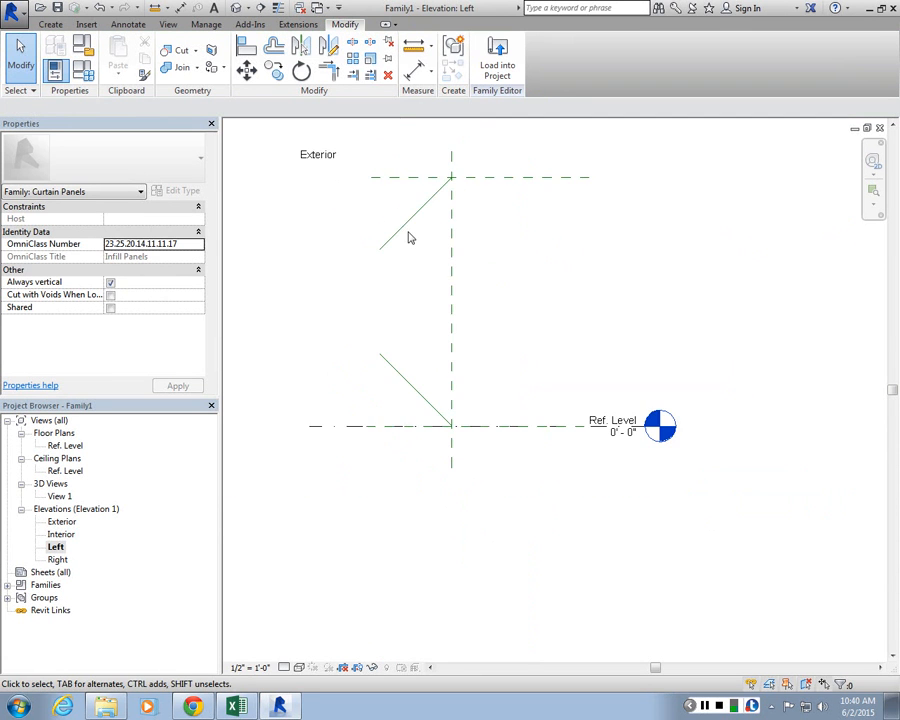
{"action": "scroll", "coordinate": [400, 210], "scroll_direction": "up", "scroll_amount": 3}
{"action": "left_click", "coordinate": [475, 534]}
{"action": "left_click", "coordinate": [476, 536]}
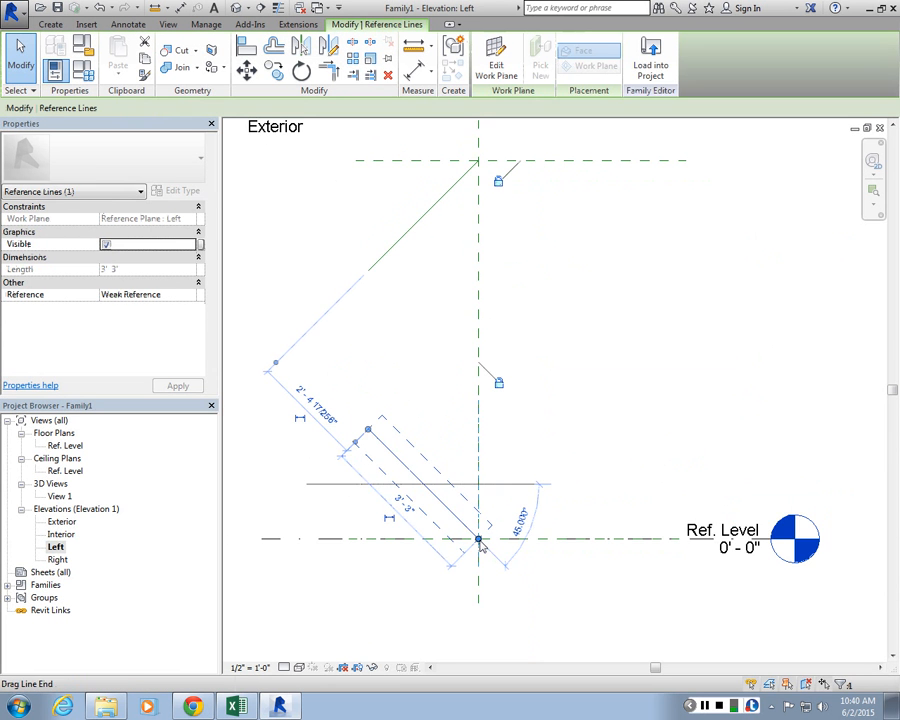
{"action": "scroll", "coordinate": [525, 432], "scroll_direction": "up", "scroll_amount": 2}
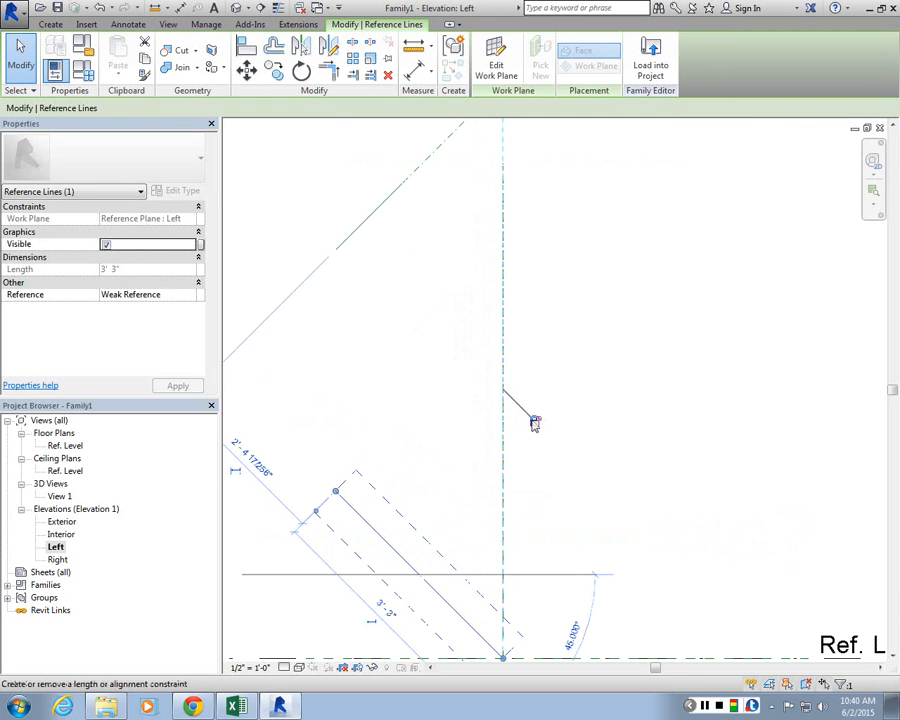
{"action": "scroll", "coordinate": [543, 432], "scroll_direction": "down", "scroll_amount": 2}
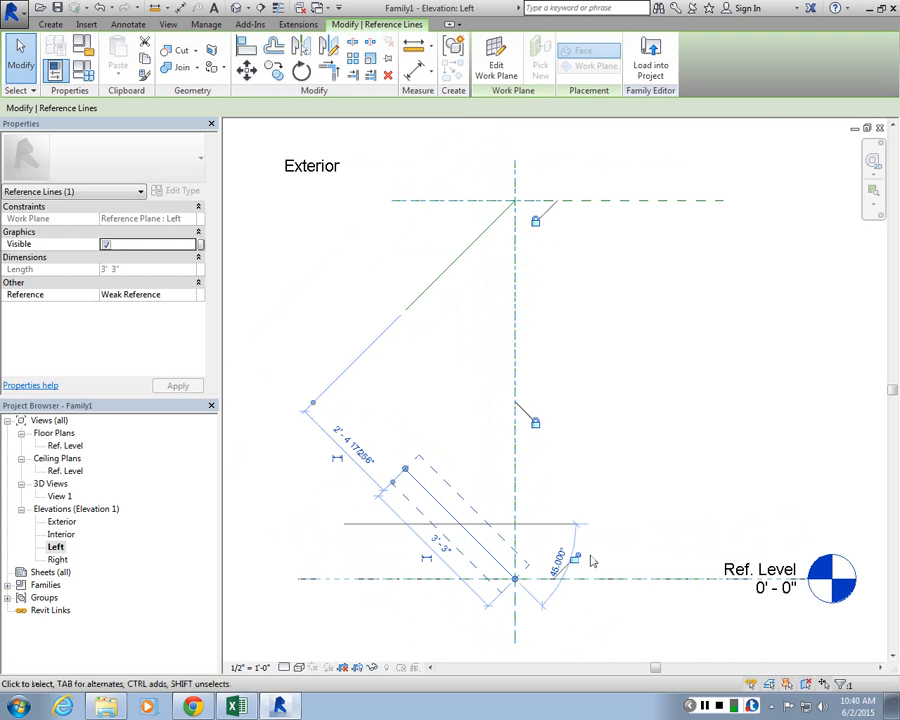
{"action": "left_click", "coordinate": [613, 534]}
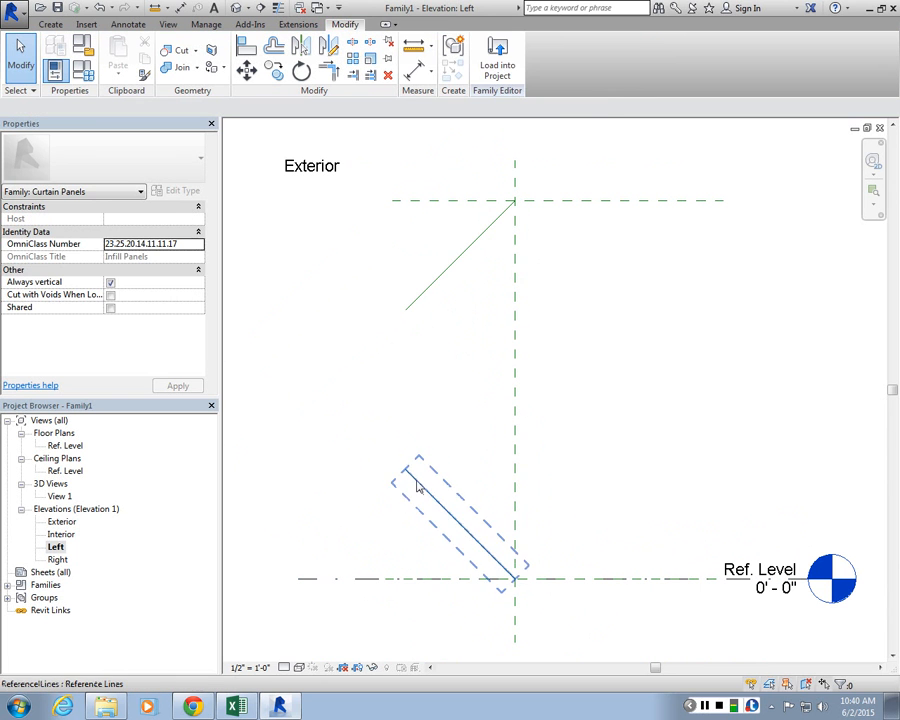
Lengthen both reference lines from their free ends, the upper one to about 3'-10", and raise the Top reference plane slightly
{"action": "left_click_drag", "start_coordinate": [418, 487], "coordinate": [433, 428]}
{"action": "key", "text": "Escape"}
{"action": "key", "text": "Escape"}
{"action": "scroll", "coordinate": [580, 430], "scroll_direction": "down", "scroll_amount": 2}
{"action": "scroll", "coordinate": [516, 454], "scroll_direction": "up", "scroll_amount": 1}
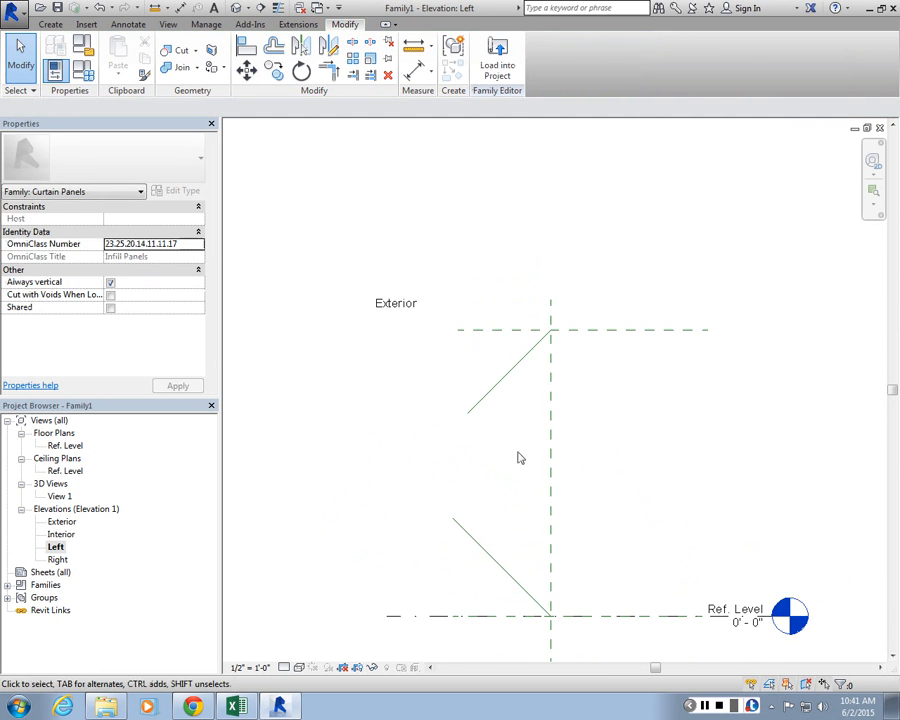
{"action": "scroll", "coordinate": [533, 431], "scroll_direction": "down", "scroll_amount": 1}
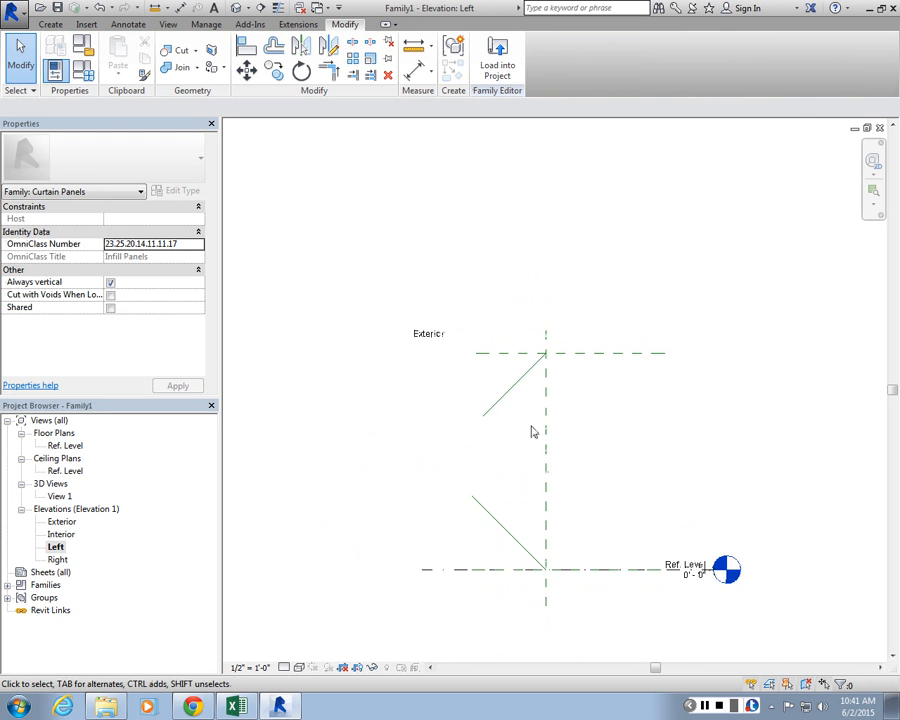
{"action": "scroll", "coordinate": [533, 431], "scroll_direction": "up", "scroll_amount": 2}
{"action": "left_click_drag", "start_coordinate": [418, 494], "coordinate": [405, 348]}
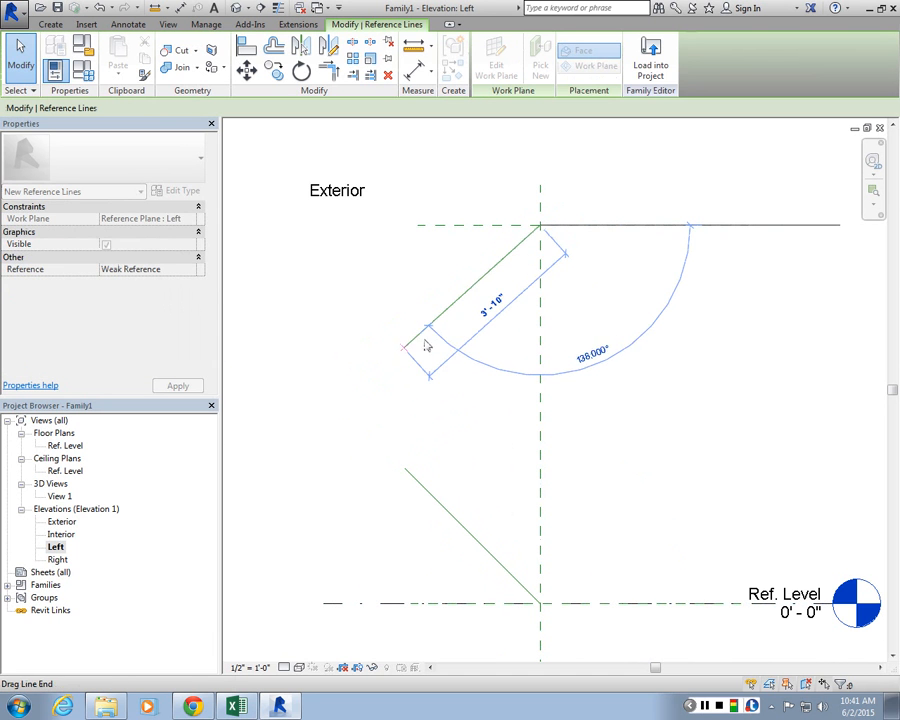
{"action": "mouse_move", "coordinate": [681, 225]}
{"action": "left_mouse_down"}
{"action": "mouse_move", "coordinate": [680, 452]}
{"action": "mouse_move", "coordinate": [695, 325]}
{"action": "mouse_move", "coordinate": [693, 354]}
{"action": "mouse_move", "coordinate": [689, 261]}
{"action": "mouse_move", "coordinate": [690, 287]}
{"action": "mouse_move", "coordinate": [699, 235]}
{"action": "mouse_move", "coordinate": [689, 207]}
{"action": "left_mouse_up"}
{"action": "left_click", "coordinate": [694, 387]}
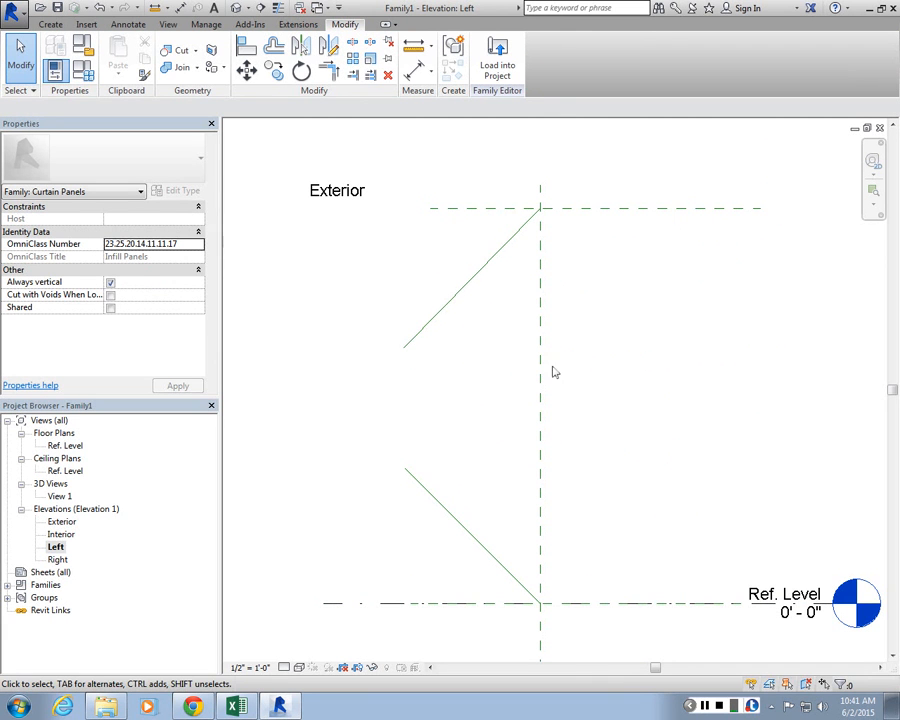
Swing the free ends of the reference lines to about 48° (upper) and 42° (lower) from the Front plane
{"action": "left_click", "coordinate": [404, 350]}
{"action": "left_click_drag", "start_coordinate": [404, 357], "coordinate": [419, 316]}
{"action": "left_click", "coordinate": [404, 469]}
{"action": "left_click_drag", "start_coordinate": [404, 469], "coordinate": [417, 467]}
{"action": "left_click", "coordinate": [452, 415]}
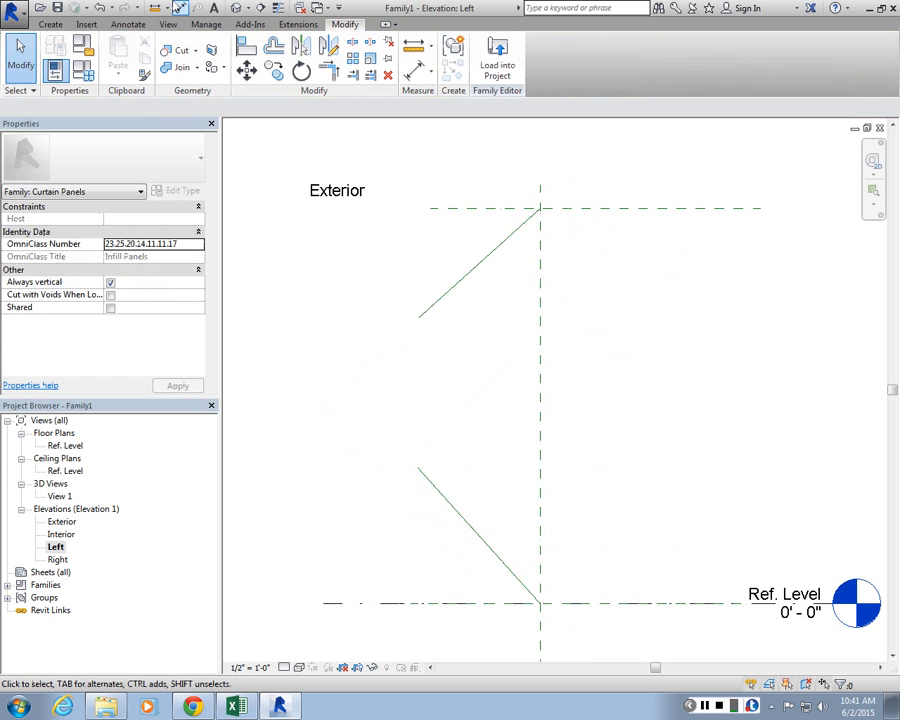
Place an angular dimension between each of the two reference lines and the vertical Front reference plane
{"action": "left_click", "coordinate": [128, 25]}
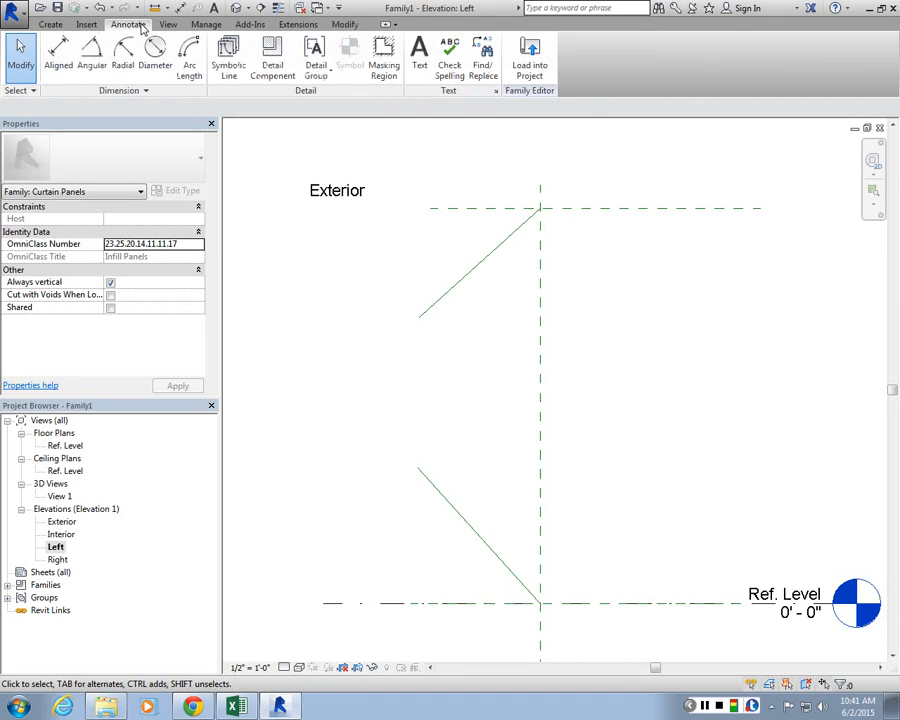
{"action": "left_click", "coordinate": [92, 62]}
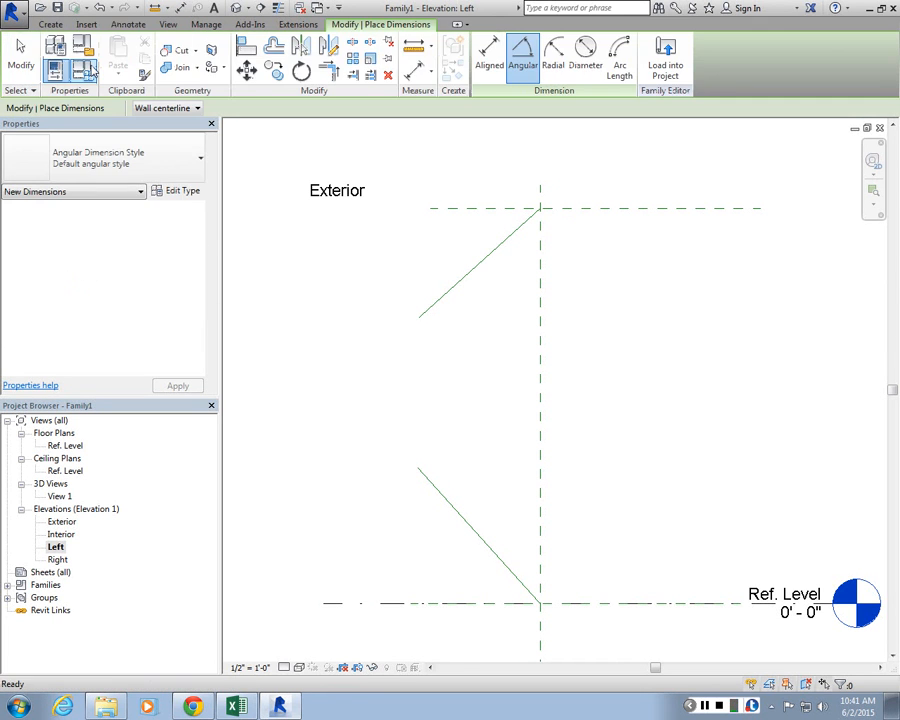
{"action": "left_click", "coordinate": [480, 276]}
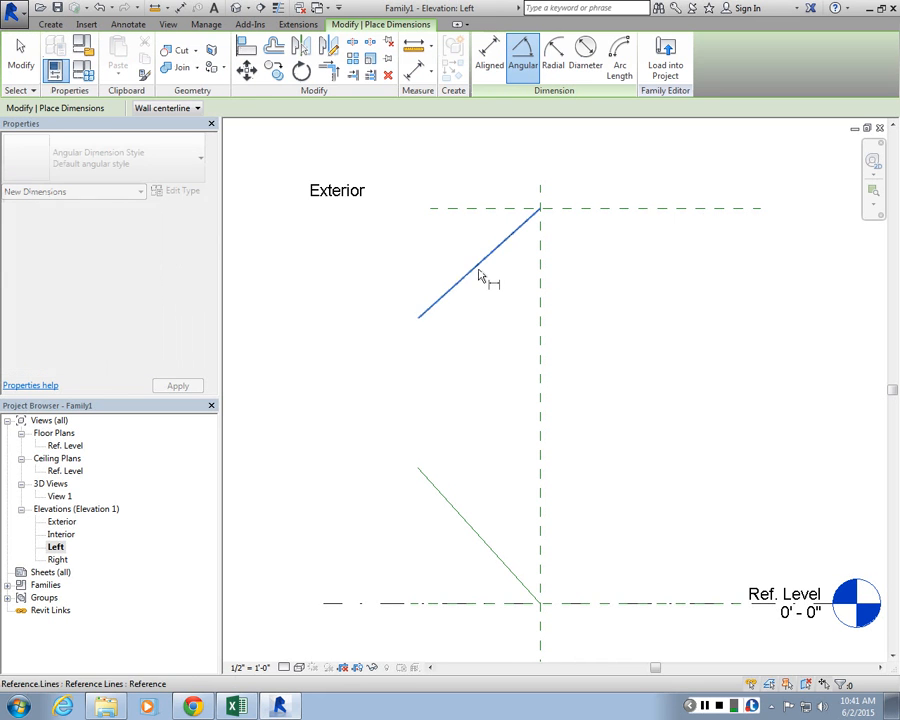
{"action": "left_click", "coordinate": [541, 314]}
{"action": "left_click", "coordinate": [495, 302]}
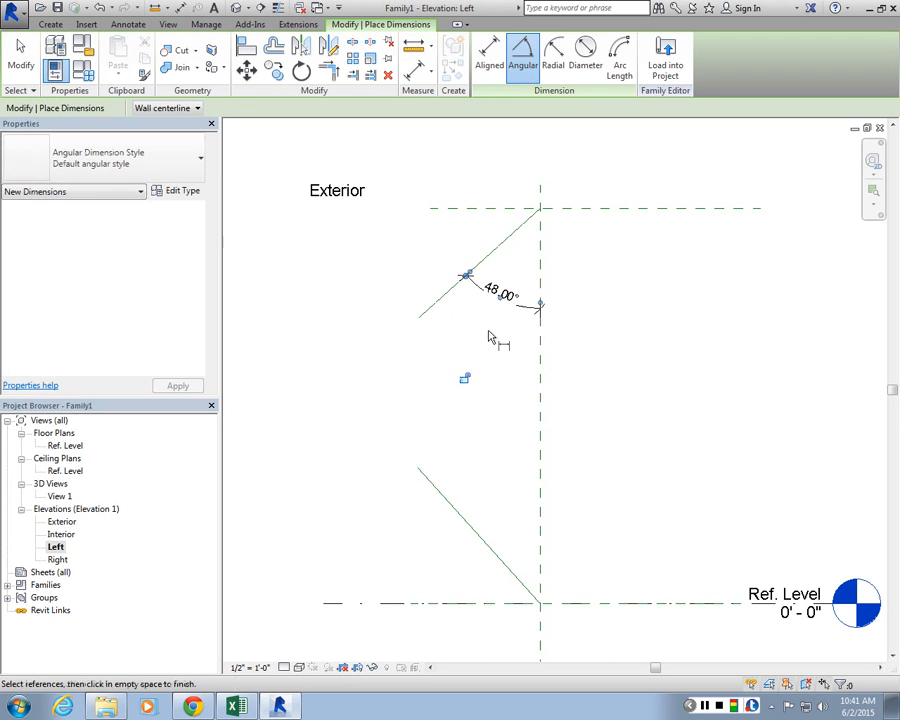
{"action": "left_click", "coordinate": [472, 530]}
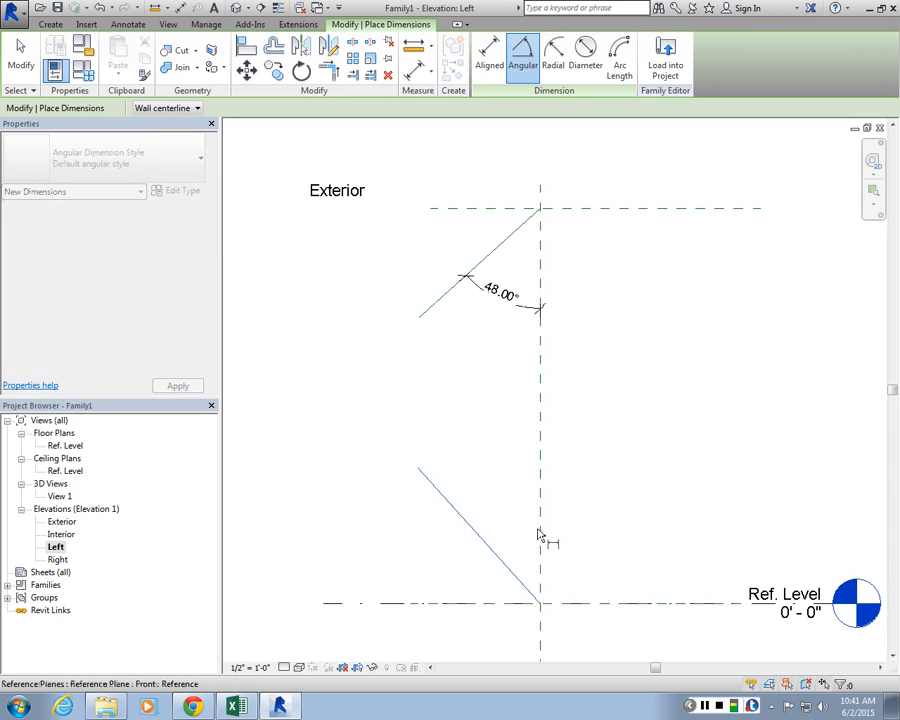
{"action": "left_click", "coordinate": [540, 535]}
{"action": "left_click", "coordinate": [490, 506]}
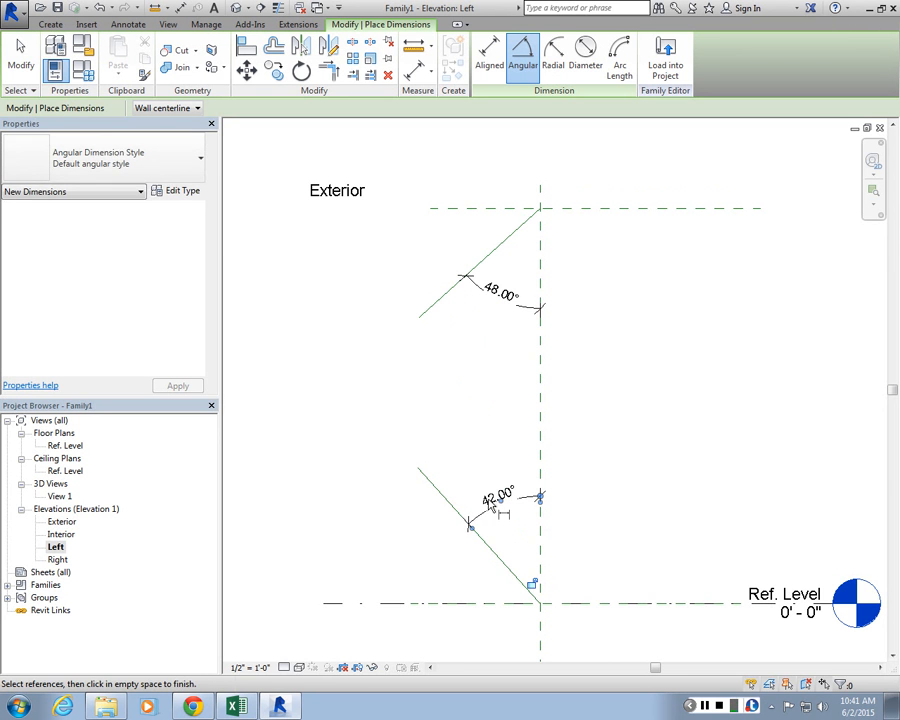
{"action": "key", "text": "Escape"}
{"action": "key", "text": "Escape"}
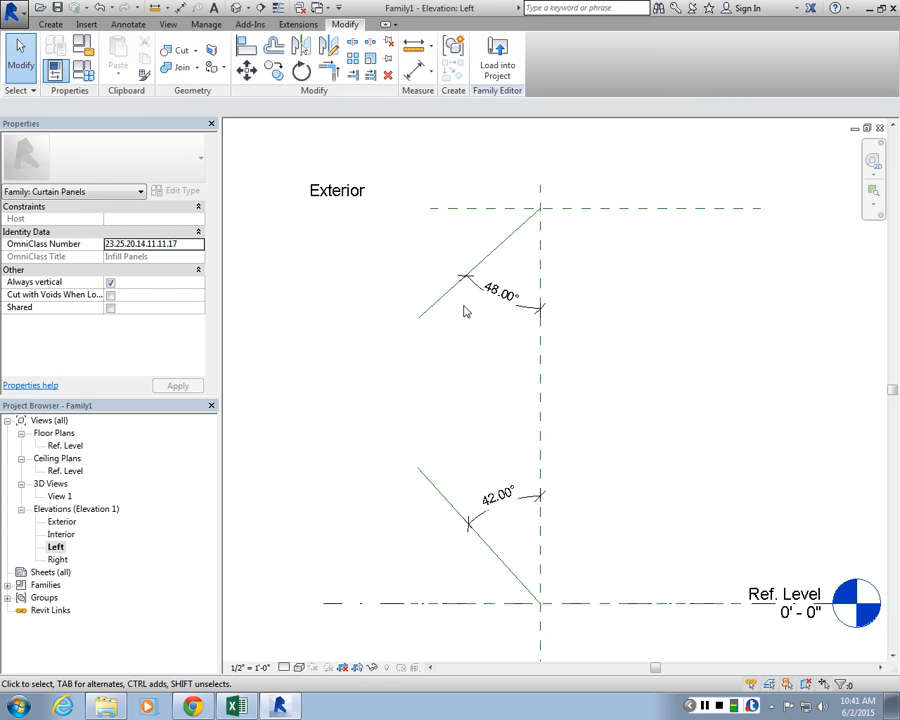
Label the upper angular dimension with a new instance family parameter named "angle"
{"action": "left_click", "coordinate": [536, 312]}
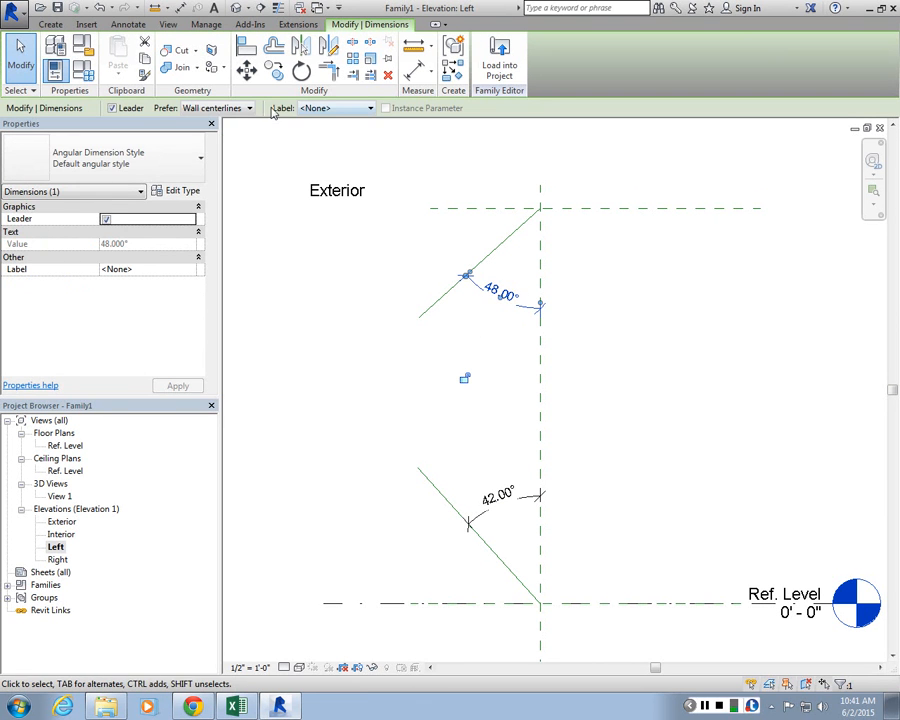
{"action": "left_click", "coordinate": [325, 108]}
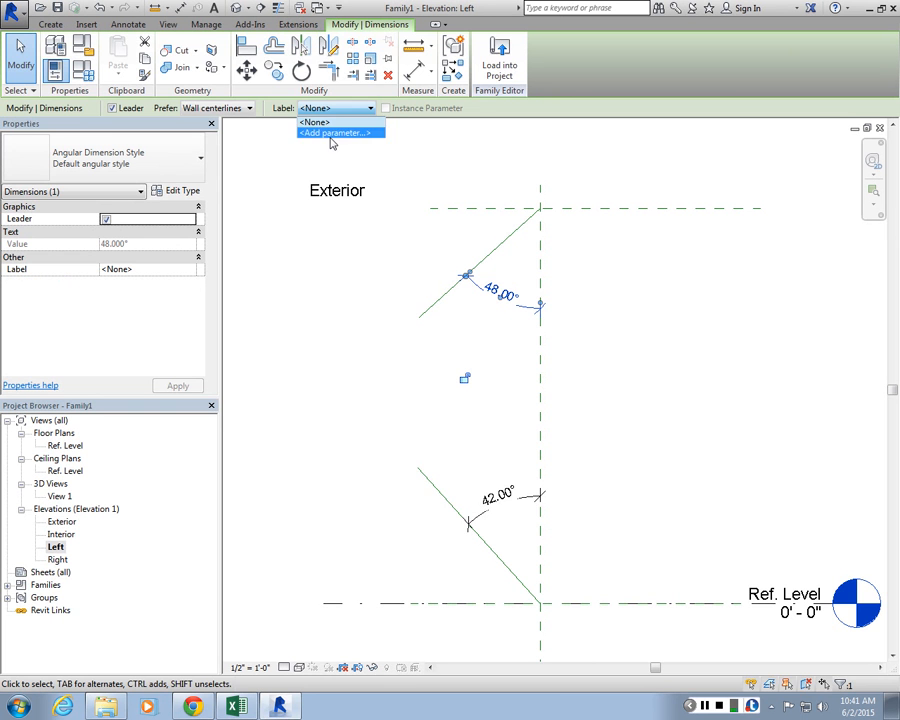
{"action": "left_click", "coordinate": [331, 133]}
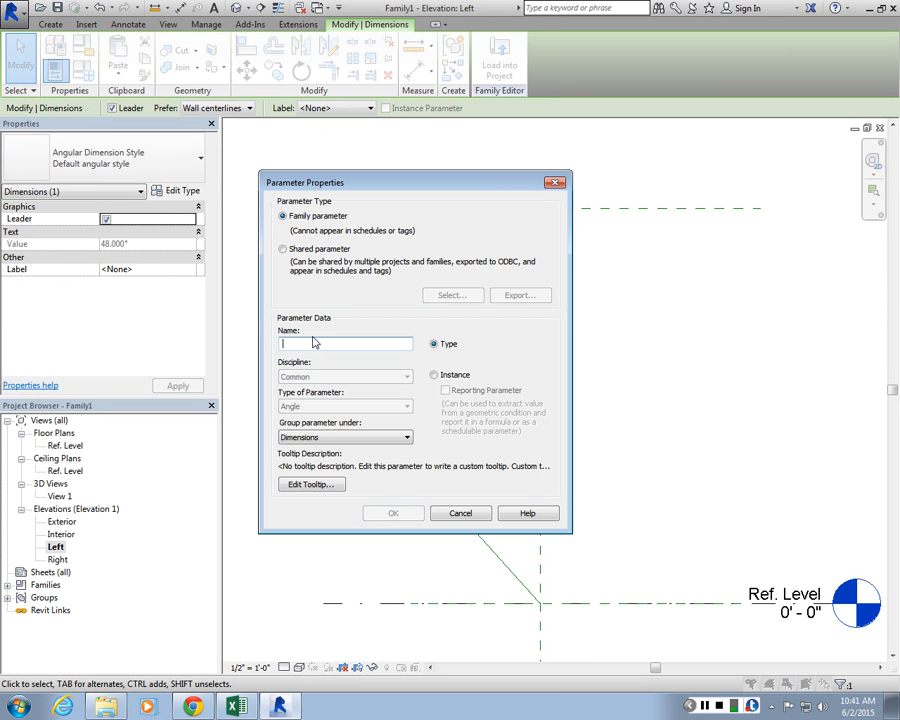
{"action": "type", "text": "ANGLE"}
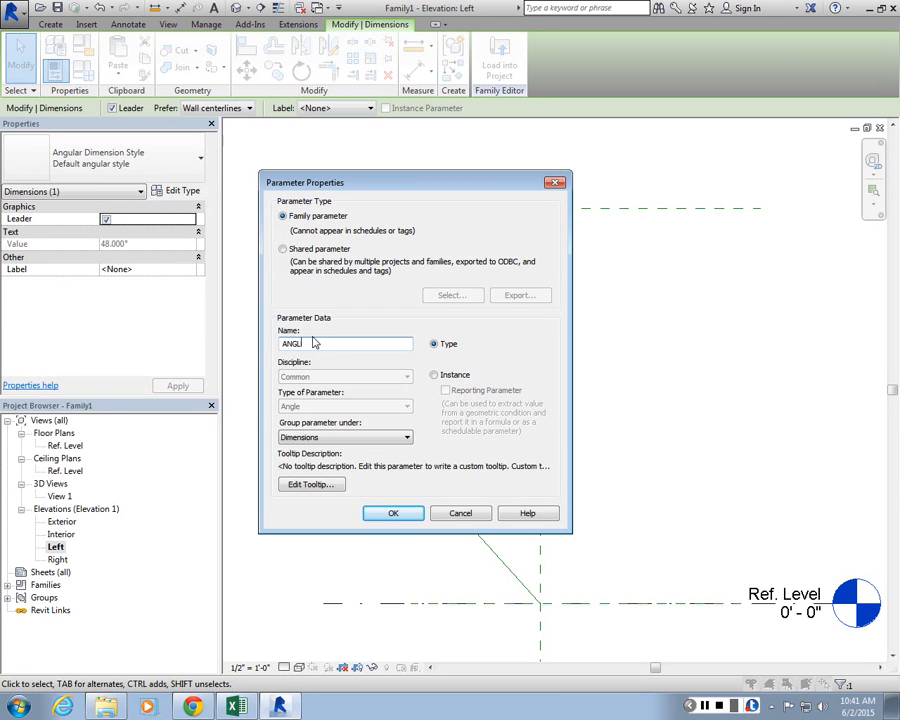
{"action": "key", "text": "BackSpace"}
{"action": "key", "text": "BackSpace"}
{"action": "key", "text": "BackSpace"}
{"action": "key", "text": "BackSpace"}
{"action": "type", "text": "angle"}
{"action": "left_click", "coordinate": [434, 374]}
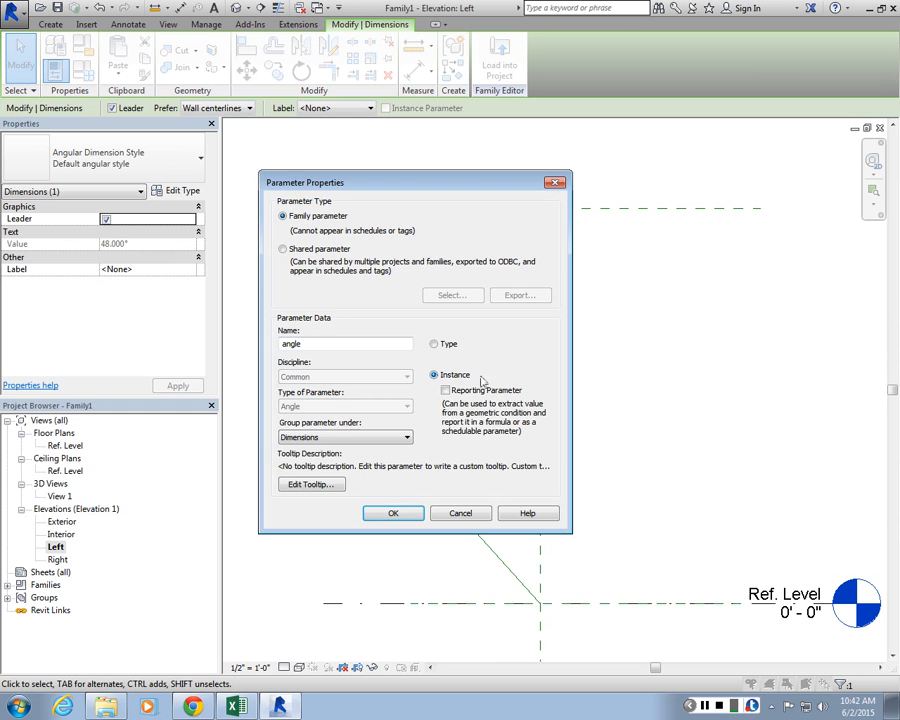
{"action": "left_click", "coordinate": [393, 513]}
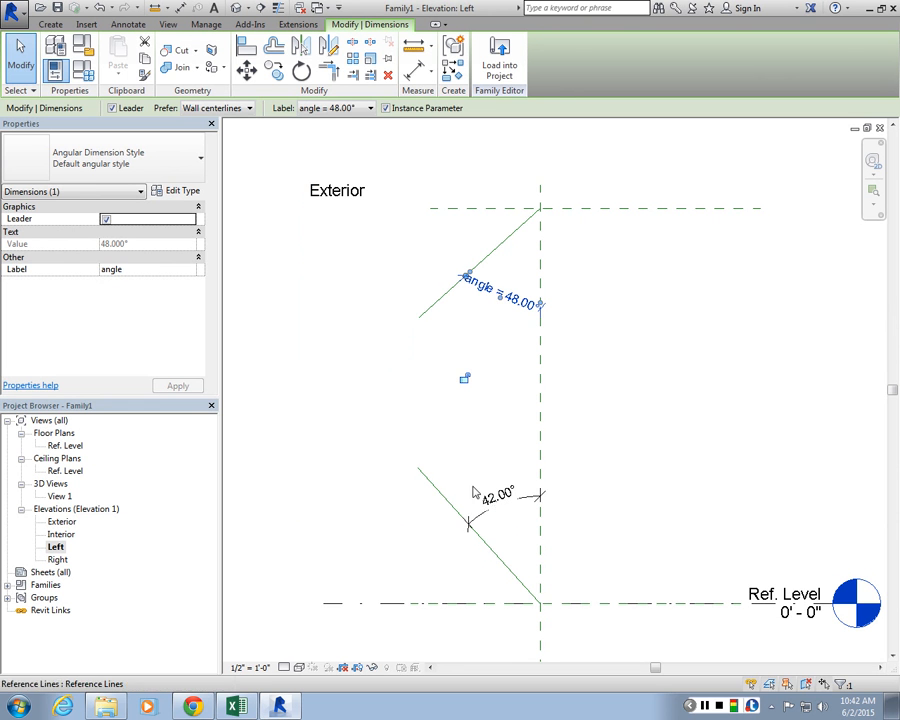
Label the lower angular dimension with the existing angle parameter
{"action": "left_click", "coordinate": [604, 486]}
{"action": "left_click", "coordinate": [511, 489]}
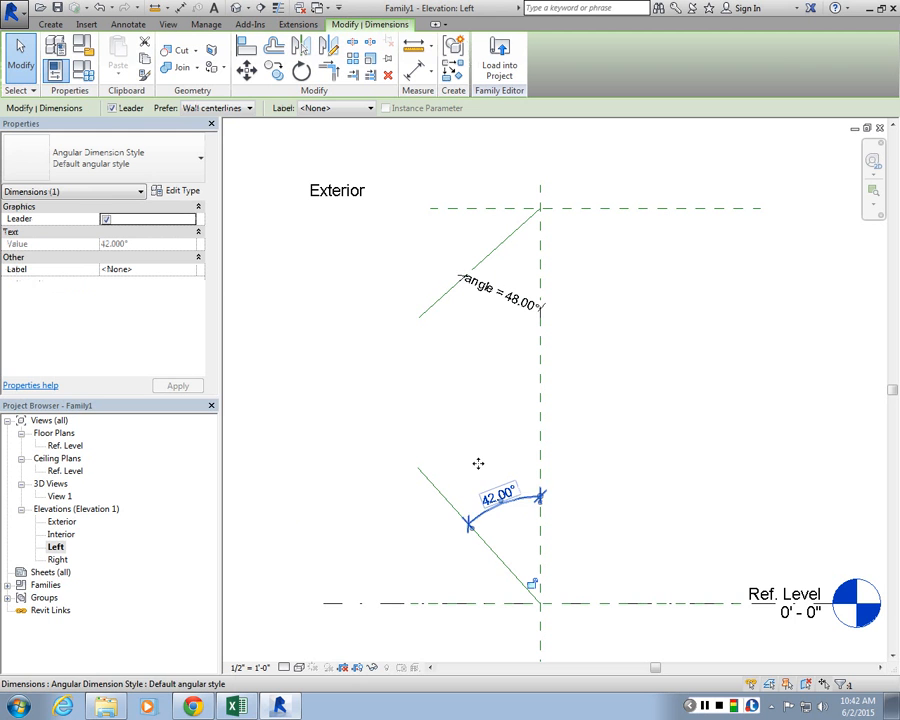
{"action": "left_click", "coordinate": [326, 107]}
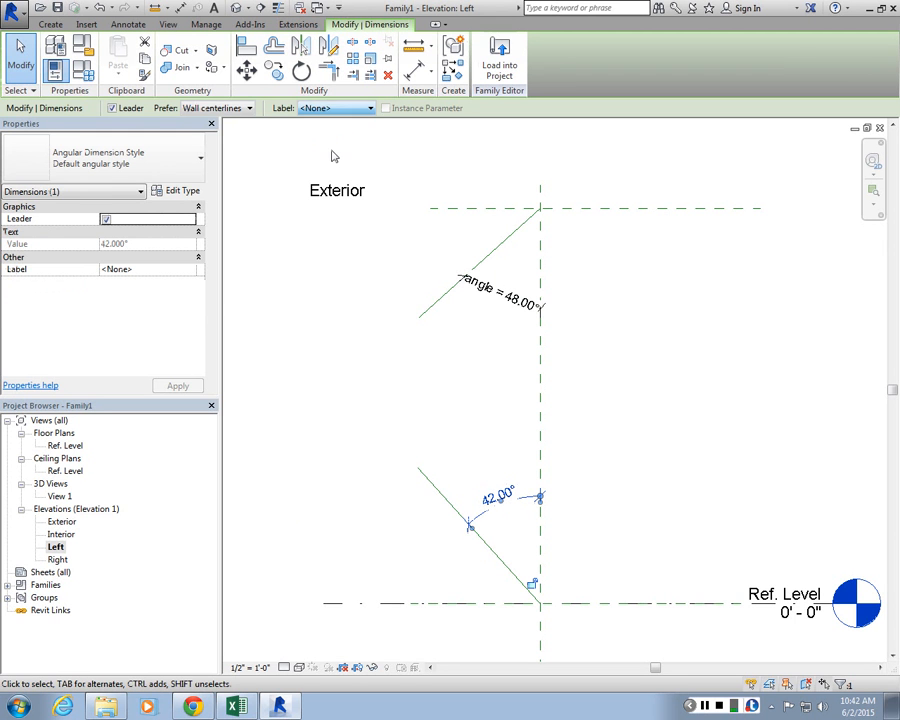
{"action": "left_click", "coordinate": [335, 108]}
{"action": "left_click", "coordinate": [335, 145]}
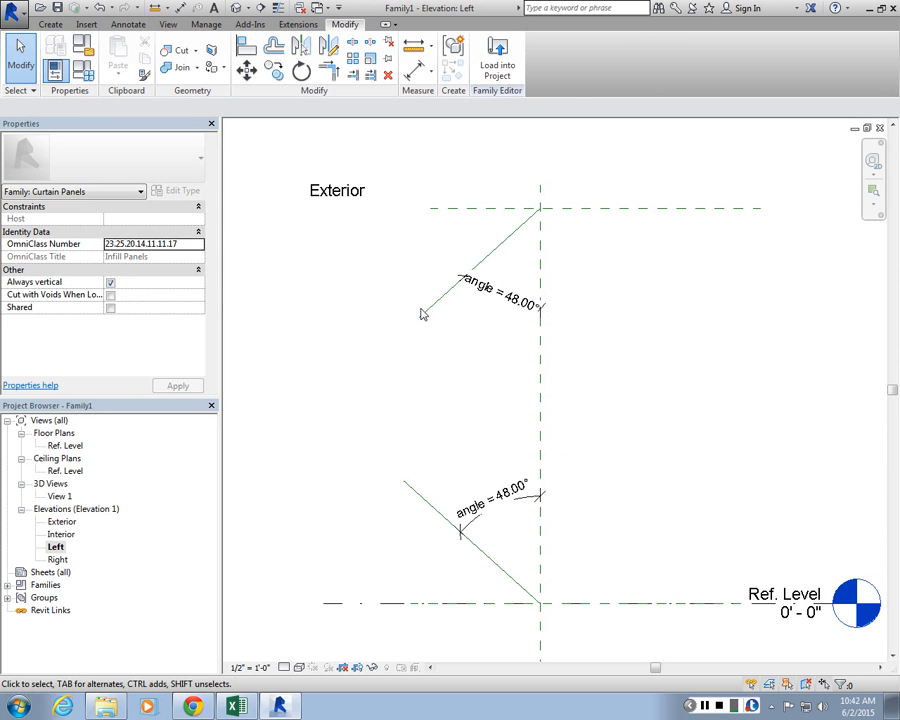
Swing the free end of the upper reference line outward to an angle of 50° from the Front plane
{"action": "left_click_drag", "start_coordinate": [421, 315], "coordinate": [388, 337]}
{"action": "scroll", "coordinate": [503, 347], "scroll_direction": "down", "scroll_amount": 3}
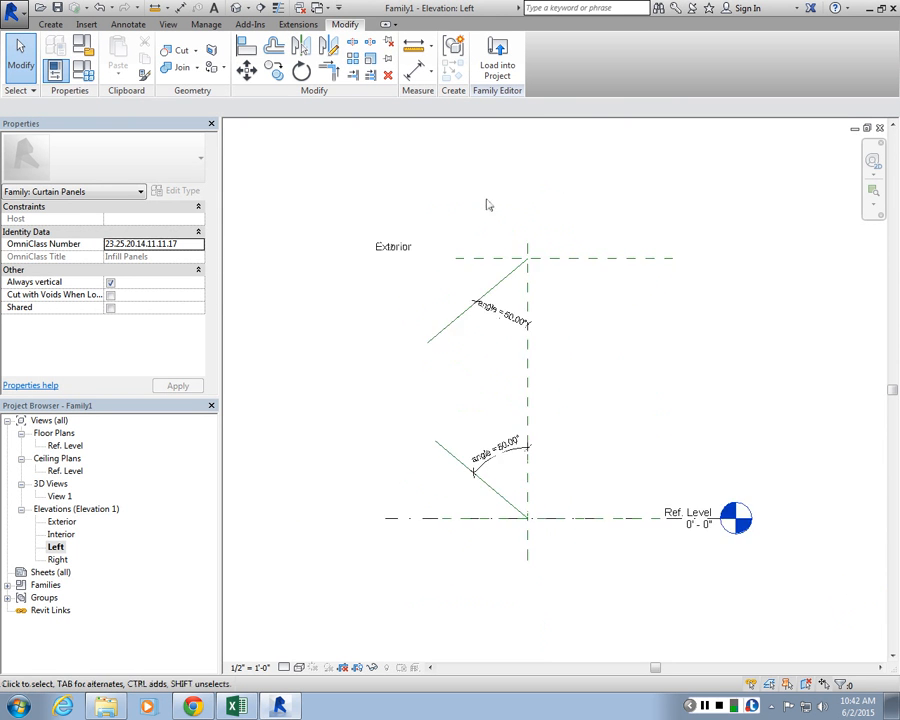
{"action": "scroll", "coordinate": [486, 200], "scroll_direction": "up", "scroll_amount": 1}
{"action": "middle_click_drag", "start_coordinate": [567, 393], "coordinate": [566, 413]}
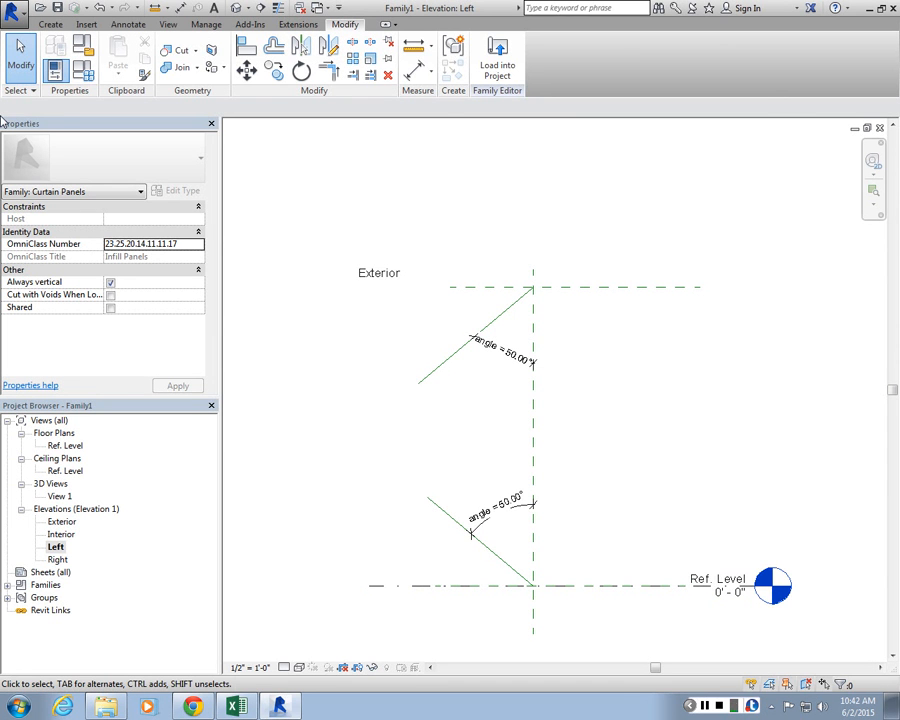
Start an extrusion and sketch a line about 5'-3" along the Front plane and one about 2'-4" along each sloping reference line
{"action": "left_click", "coordinate": [50, 24]}
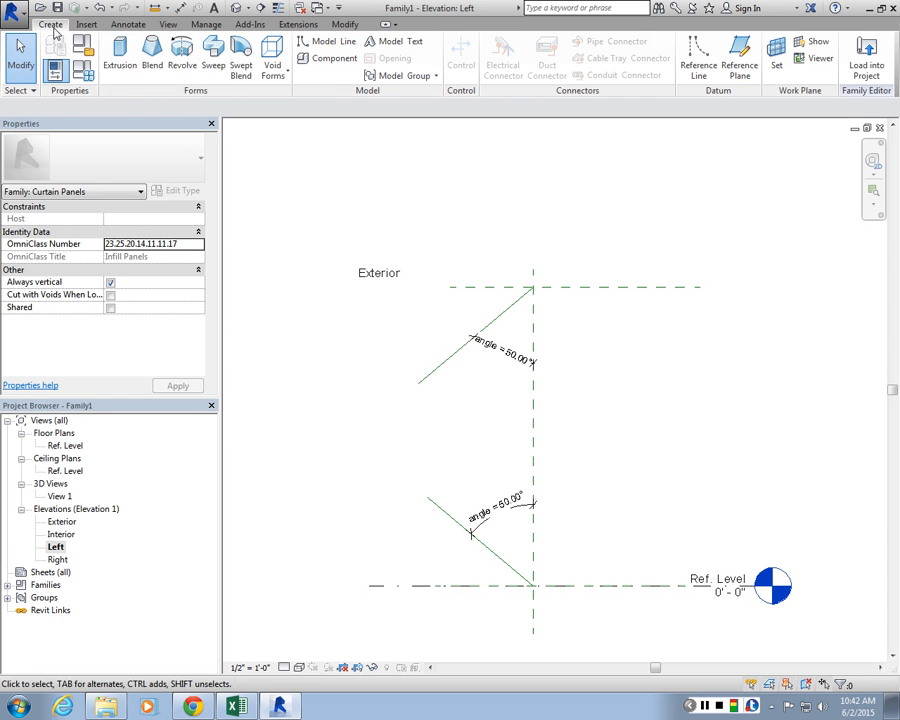
{"action": "left_click", "coordinate": [116, 72]}
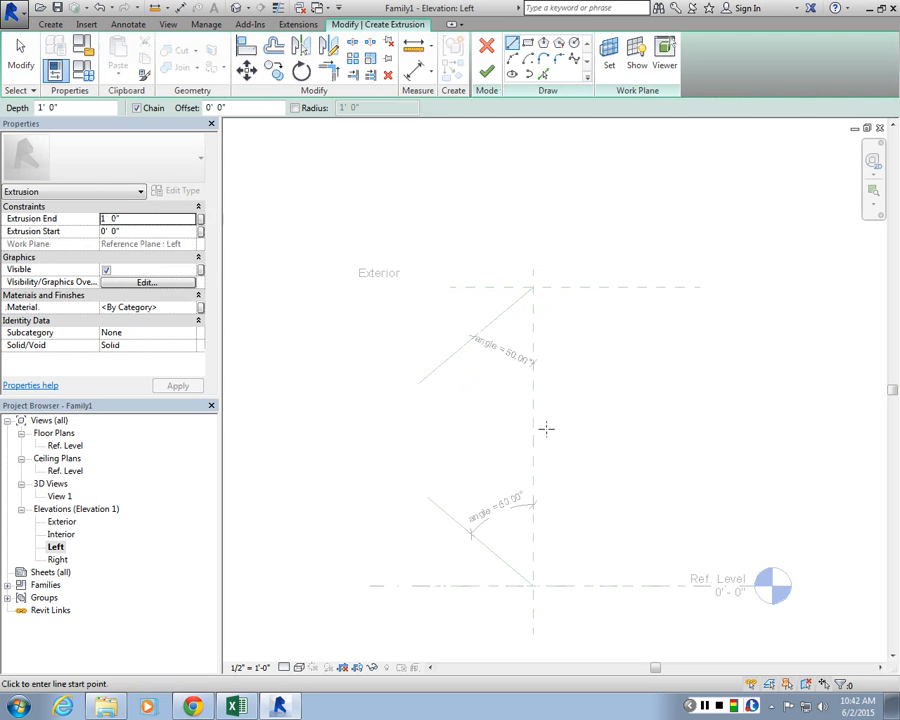
{"action": "left_click", "coordinate": [532, 333]}
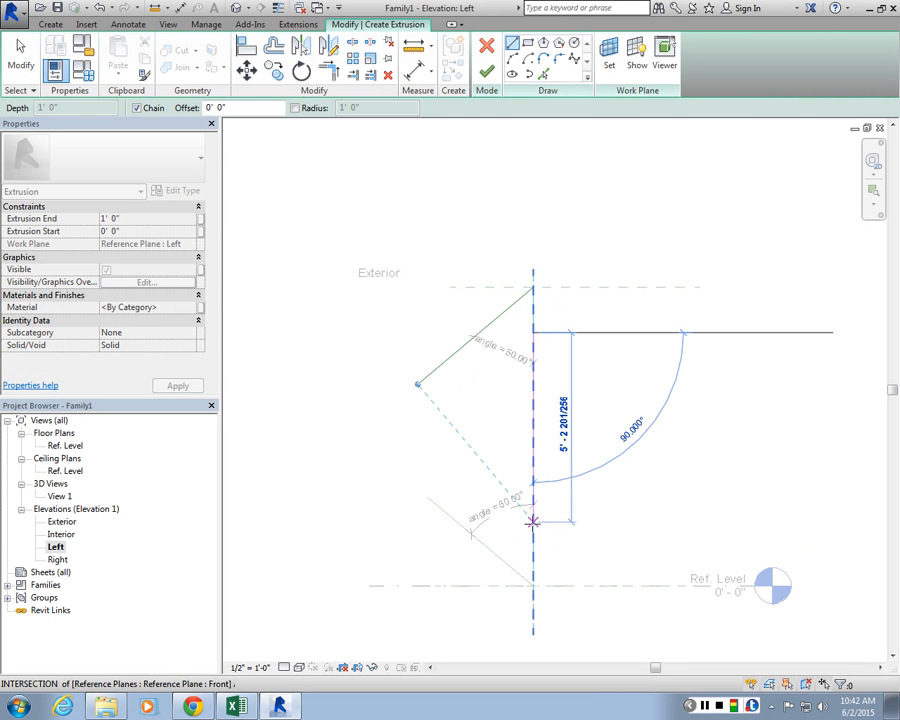
{"action": "left_click", "coordinate": [533, 521]}
{"action": "key", "text": "Escape"}
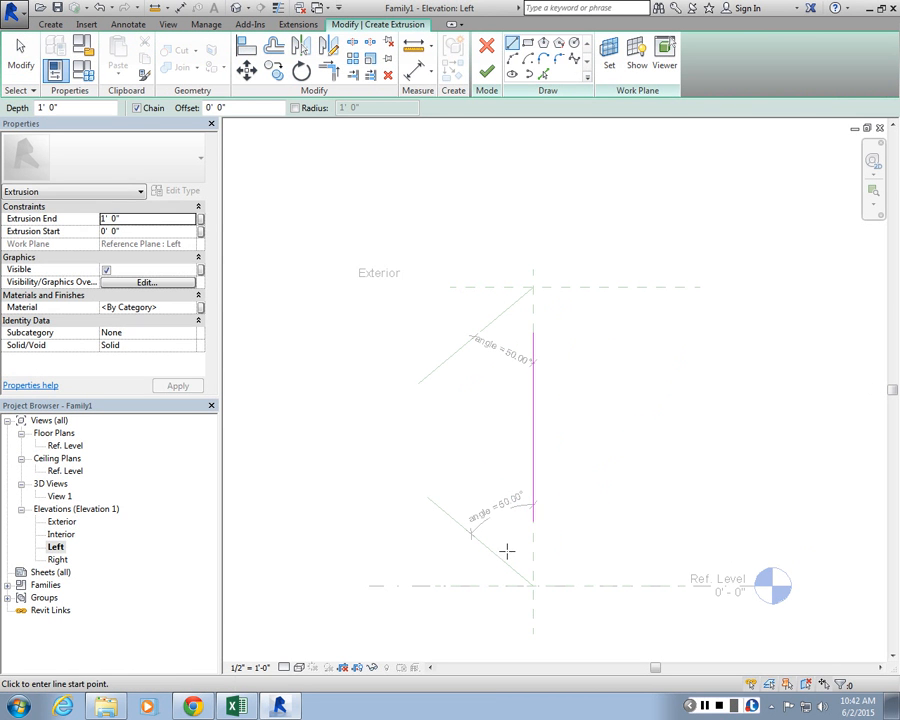
{"action": "left_click", "coordinate": [505, 556]}
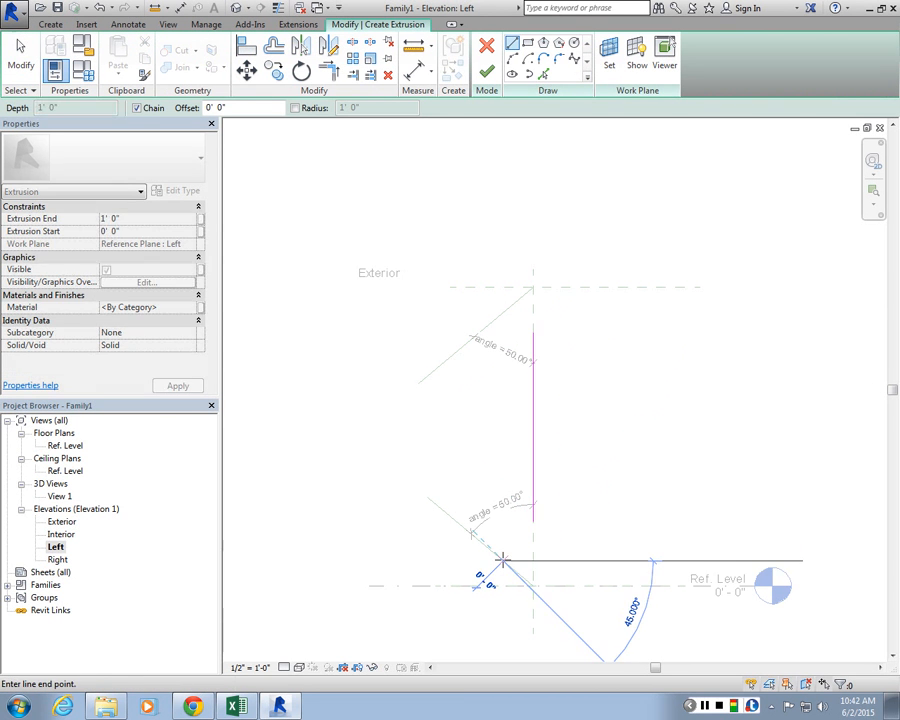
{"action": "left_click", "coordinate": [432, 497]}
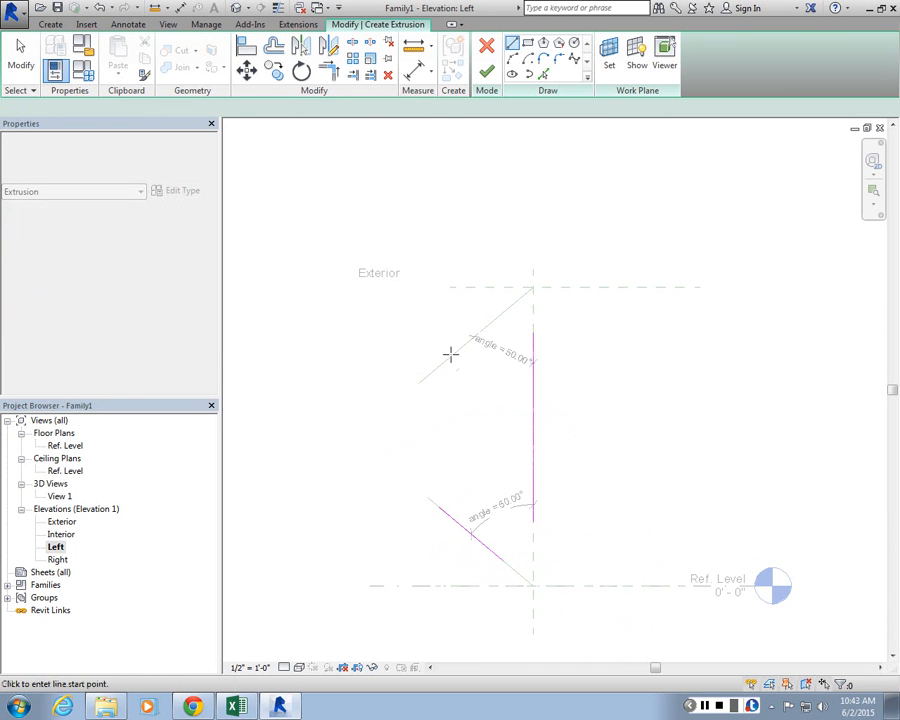
{"action": "left_click", "coordinate": [446, 358]}
{"action": "key", "text": "Escape"}
{"action": "key", "text": "Escape"}
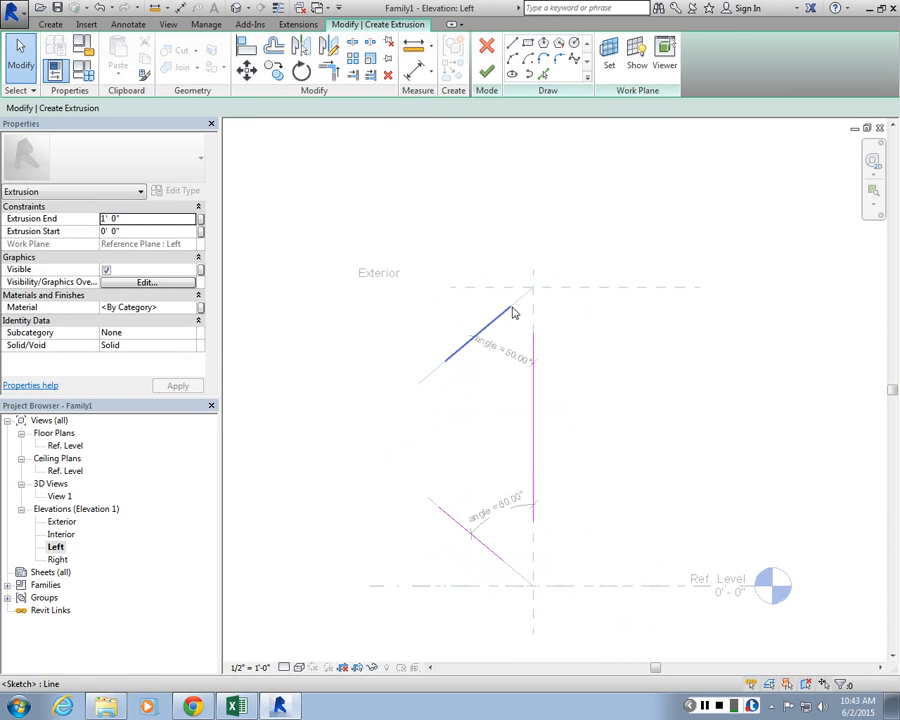
Lock the upper sketch line to its reference line and slide the lower sketch line slightly outward along its own reference line
{"action": "scroll", "coordinate": [505, 312], "scroll_direction": "up", "scroll_amount": 2}
{"action": "mouse_move", "coordinate": [490, 315]}
{"action": "left_mouse_down"}
{"action": "mouse_move", "coordinate": [508, 307]}
{"action": "mouse_move", "coordinate": [466, 317]}
{"action": "left_mouse_up"}
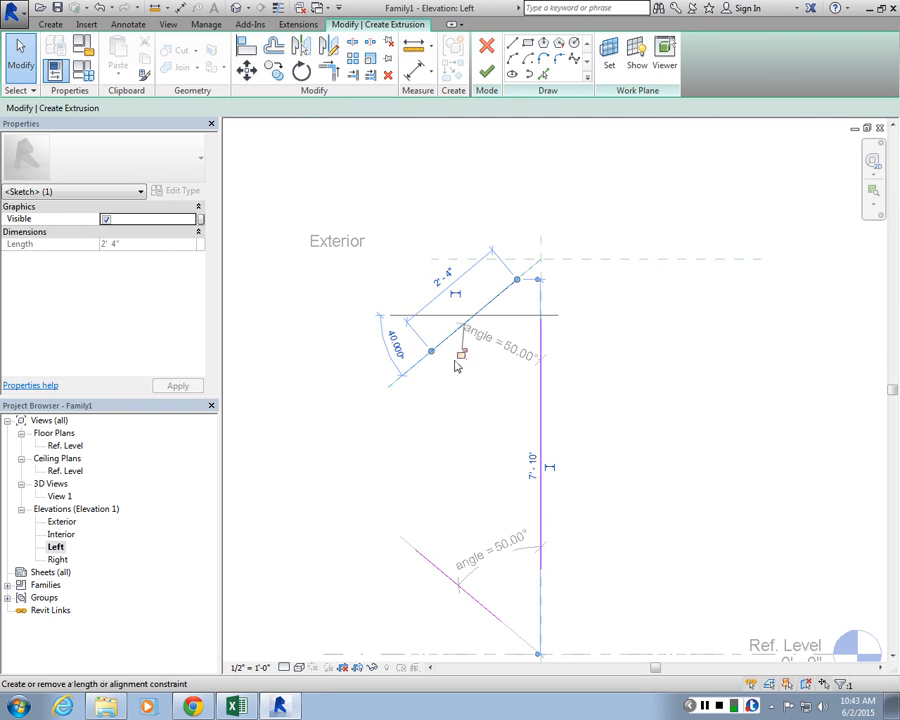
{"action": "left_click", "coordinate": [462, 355]}
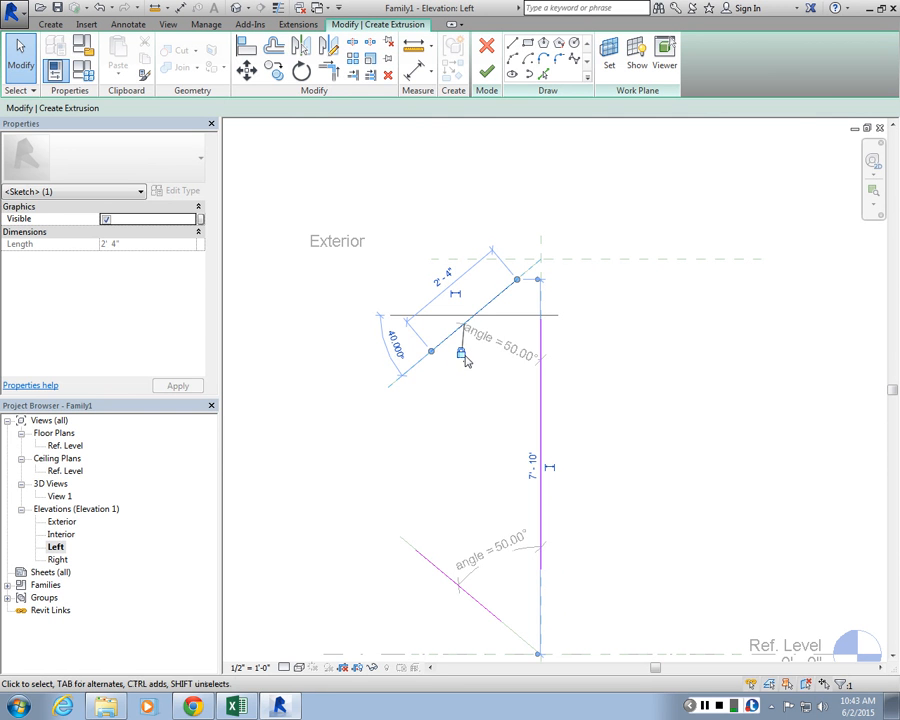
{"action": "left_click", "coordinate": [452, 422]}
{"action": "left_click", "coordinate": [439, 571]}
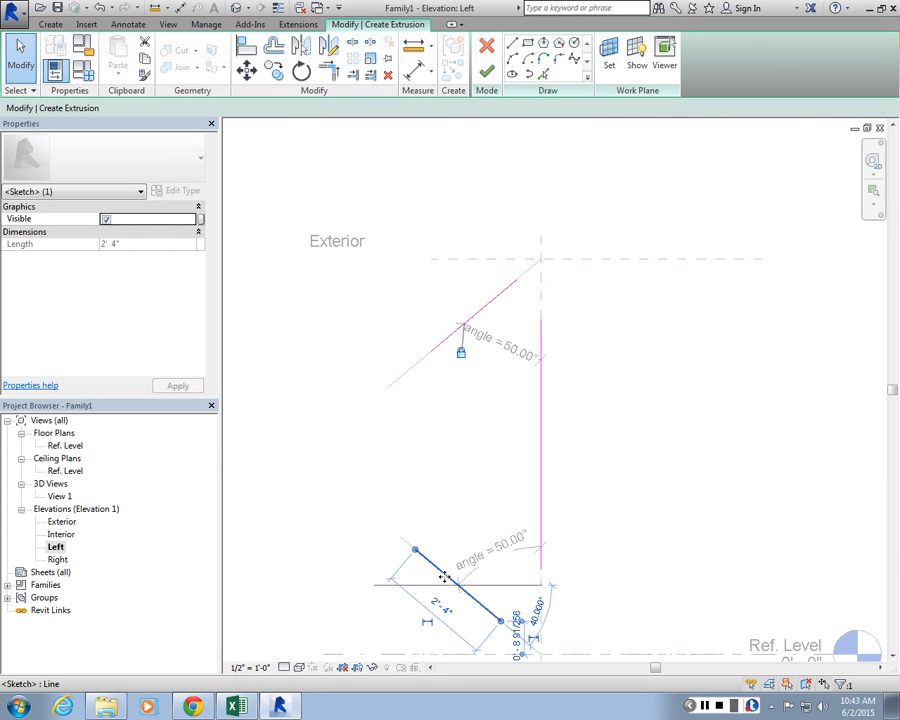
{"action": "mouse_move", "coordinate": [444, 575]}
{"action": "left_mouse_down"}
{"action": "mouse_move", "coordinate": [446, 566]}
{"action": "mouse_move", "coordinate": [436, 568]}
{"action": "left_mouse_up"}
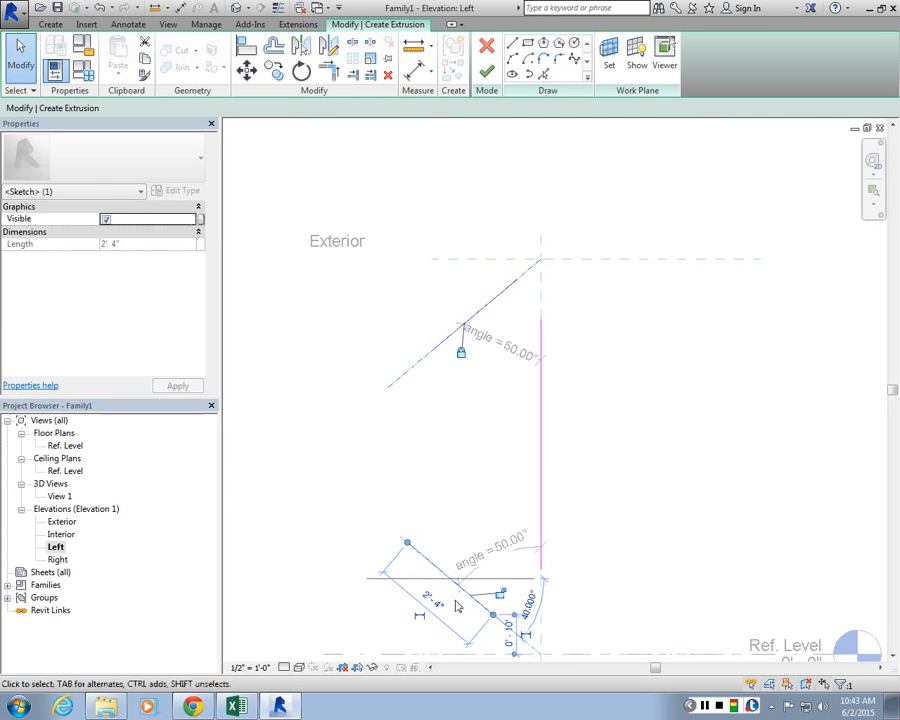
{"action": "left_click", "coordinate": [619, 490]}
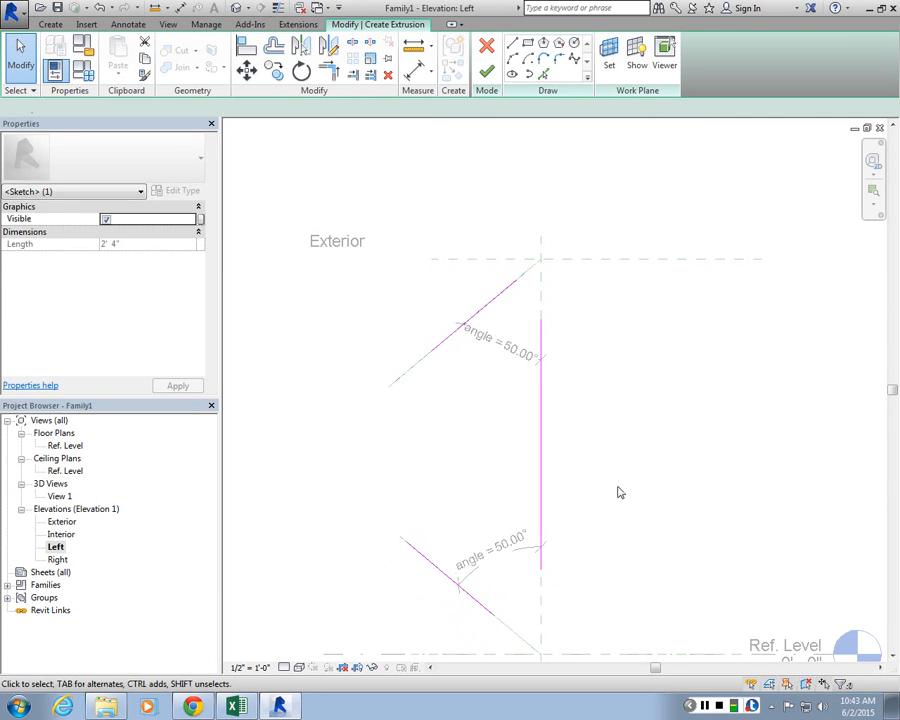
Align the vertical sketch line with the Front reference plane and lock it there
{"action": "left_click", "coordinate": [543, 465]}
{"action": "left_click_drag", "start_coordinate": [541, 479], "coordinate": [544, 482]}
{"action": "left_click", "coordinate": [547, 466]}
{"action": "scroll", "coordinate": [546, 465], "scroll_direction": "down", "scroll_amount": 2}
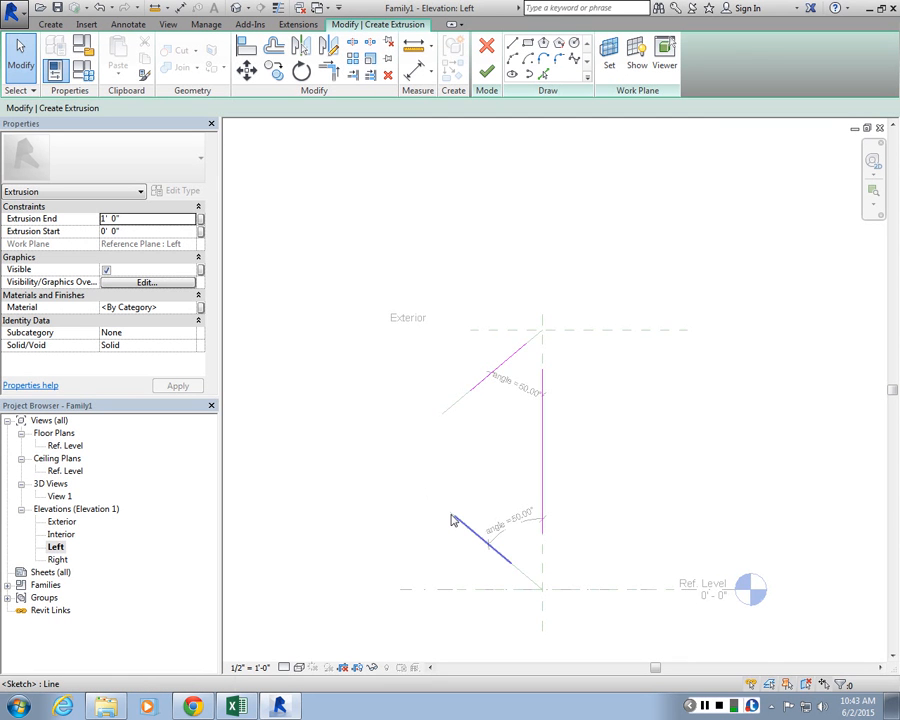
{"action": "scroll", "coordinate": [537, 554], "scroll_direction": "up", "scroll_amount": 1}
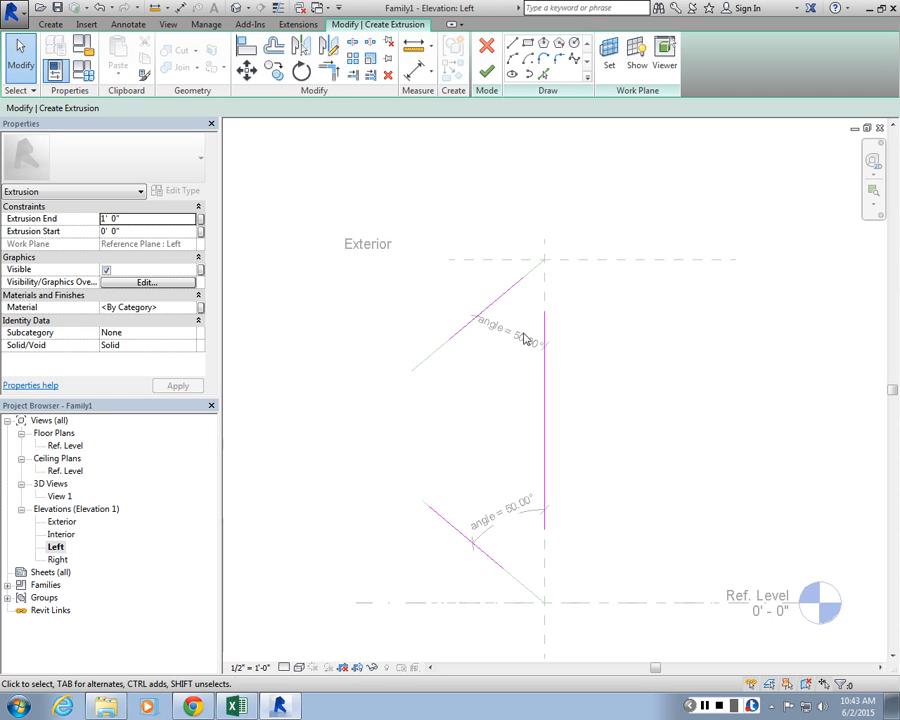
Trim and extend the three sketch lines into a closed triangle and finish the extrusion
{"action": "left_click", "coordinate": [333, 77]}
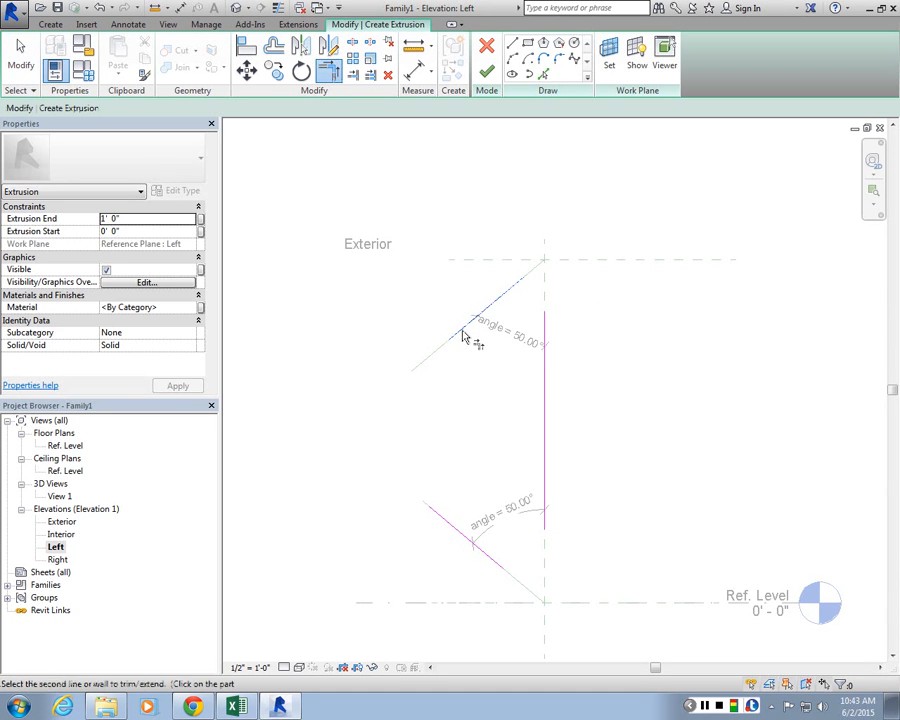
{"action": "left_click", "coordinate": [498, 564]}
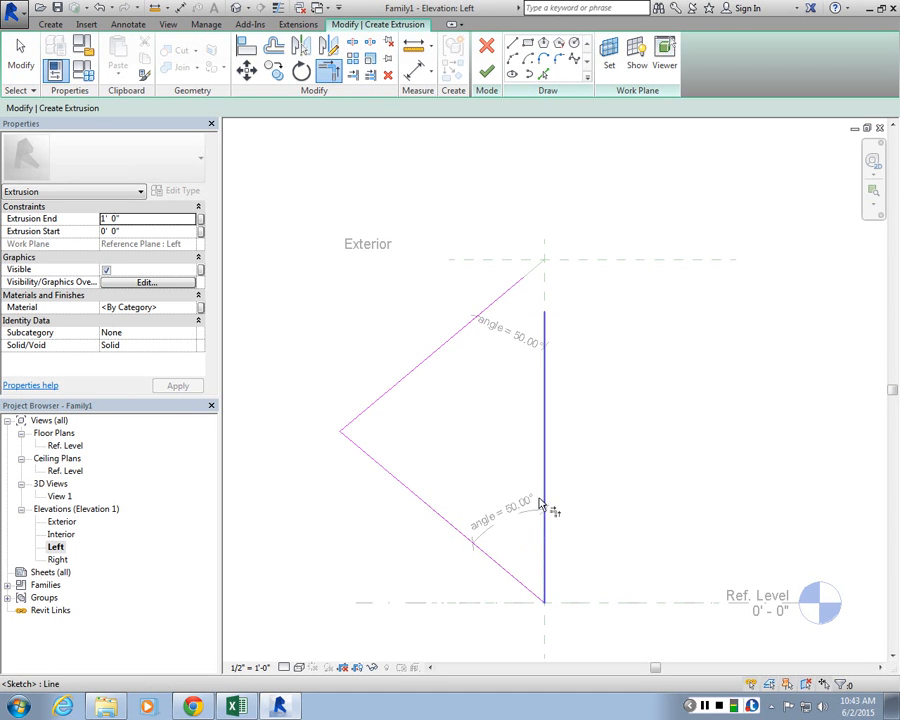
{"action": "left_click", "coordinate": [543, 365]}
{"action": "left_click", "coordinate": [518, 280]}
{"action": "left_click", "coordinate": [486, 72]}
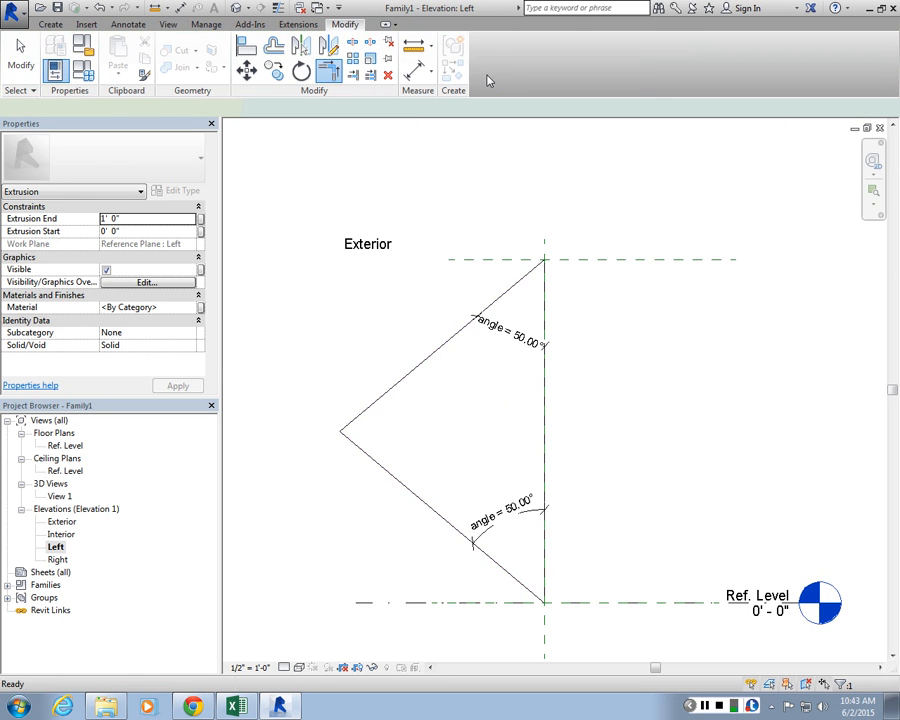
{"action": "left_click", "coordinate": [415, 379]}
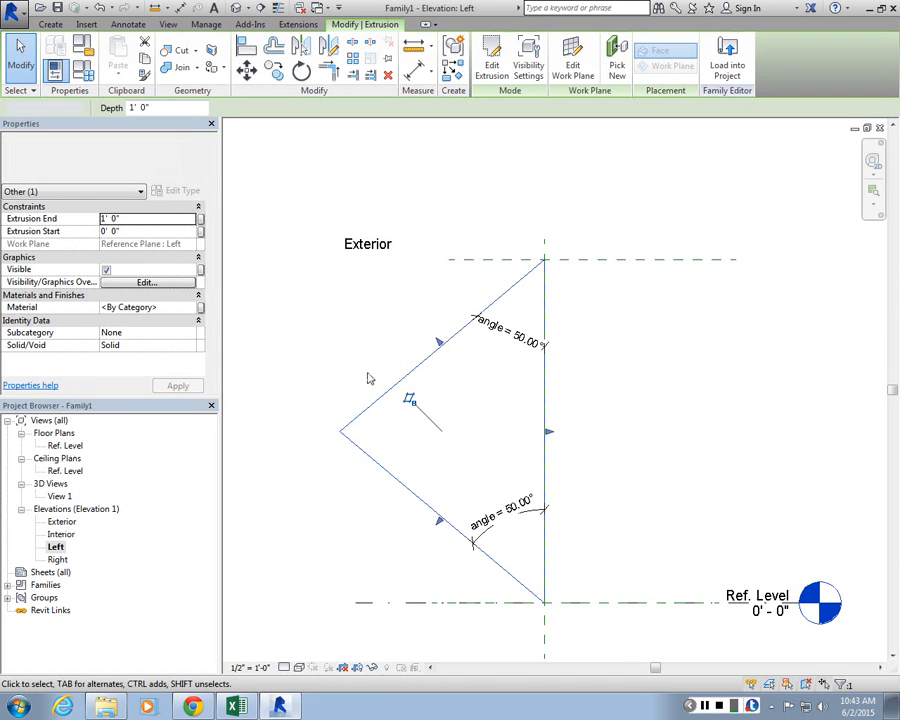
{"action": "left_click", "coordinate": [367, 375]}
Flex the extrusion by setting the angle parameter to 15° in the family types
{"action": "left_click", "coordinate": [55, 68]}
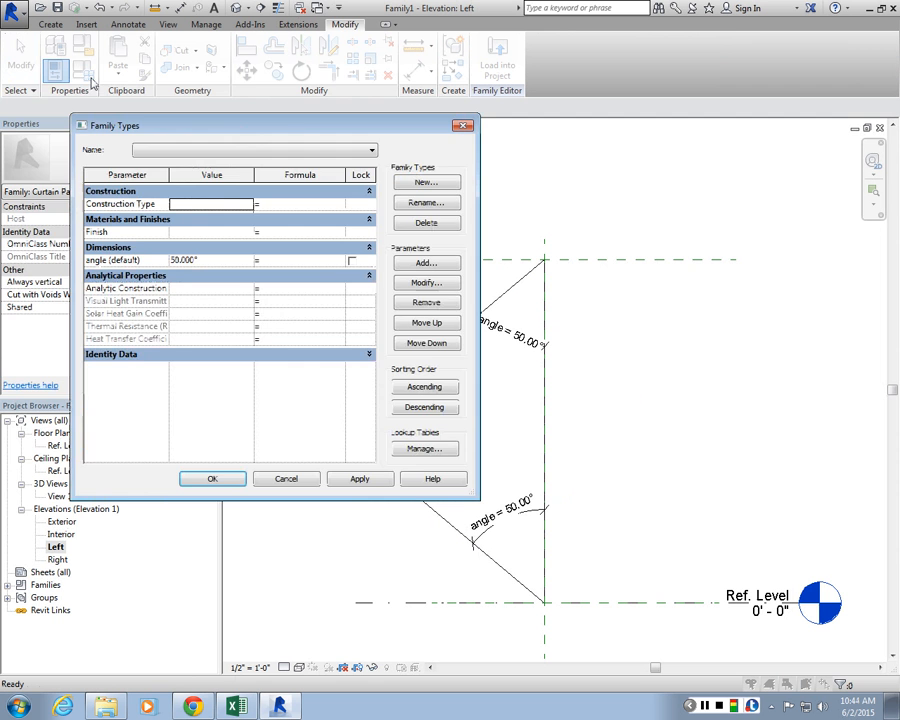
{"action": "left_click_drag", "start_coordinate": [297, 127], "coordinate": [230, 44]}
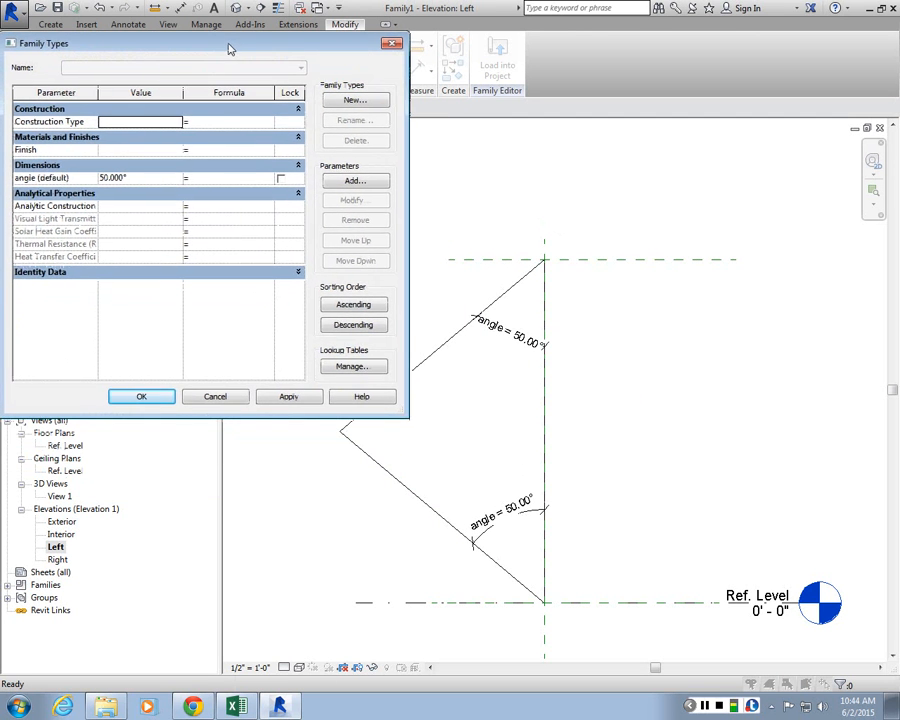
{"action": "left_click_drag", "start_coordinate": [404, 412], "coordinate": [342, 411]}
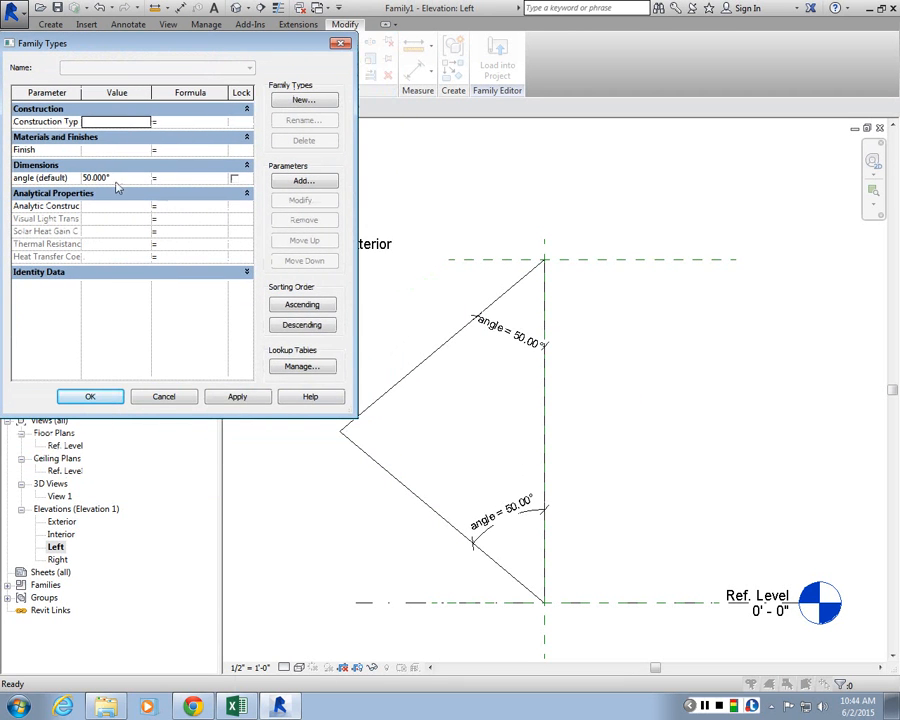
{"action": "left_click", "coordinate": [118, 178]}
{"action": "type", "text": "15"}
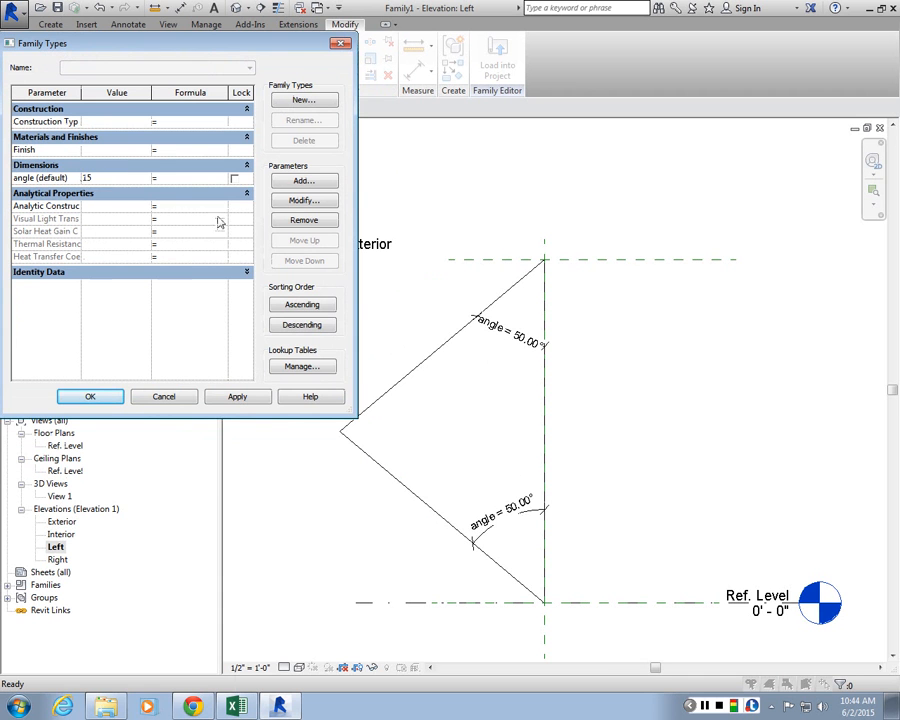
{"action": "left_click", "coordinate": [237, 397]}
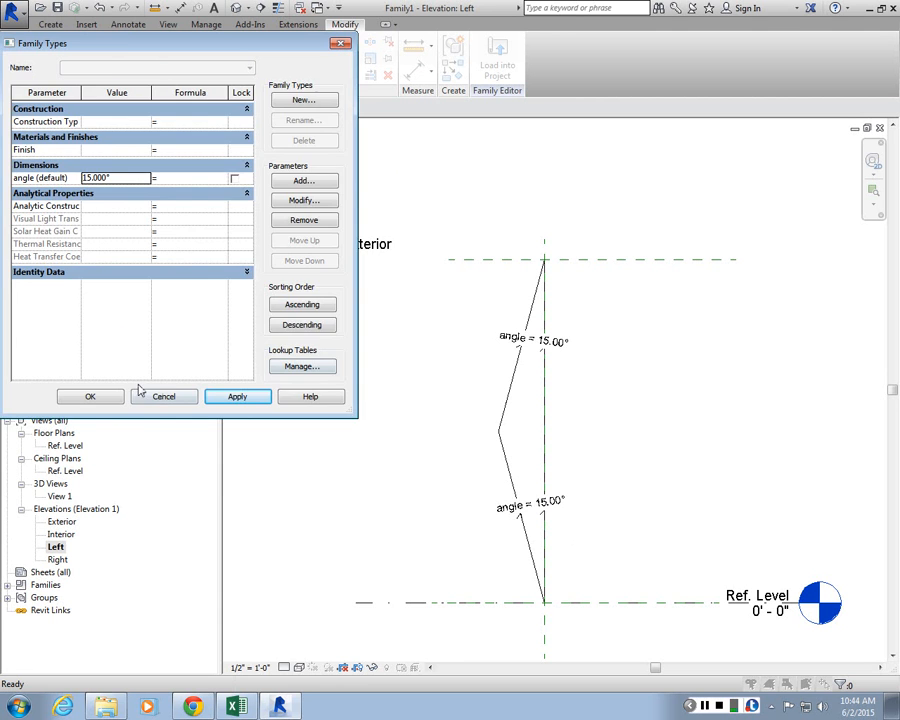
{"action": "left_click", "coordinate": [107, 399]}
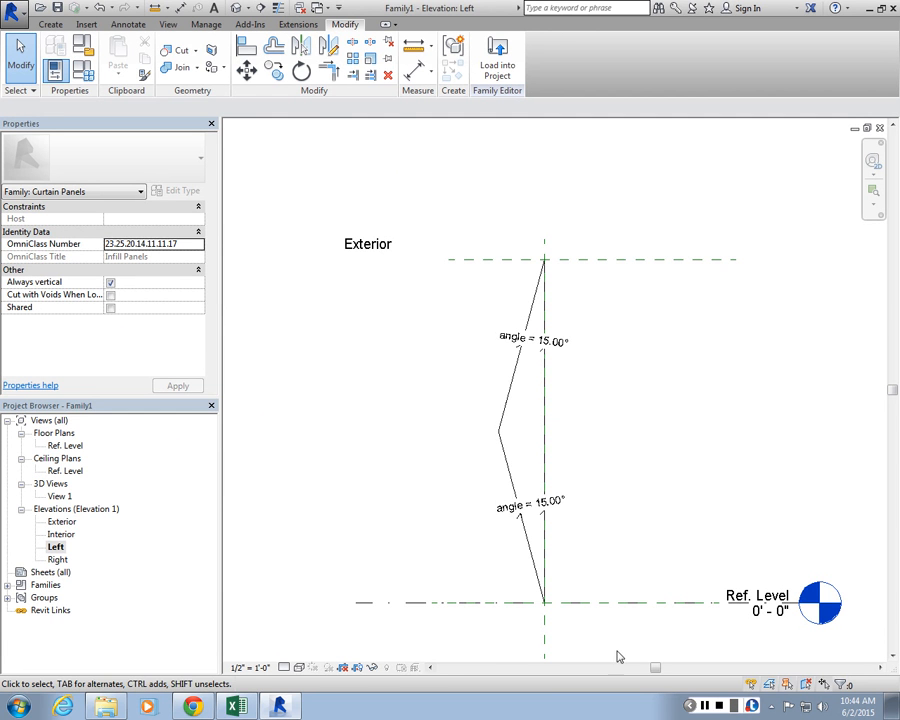
Temporarily hide the Ref. Level line in the Left elevation view
{"action": "left_click", "coordinate": [704, 708]}
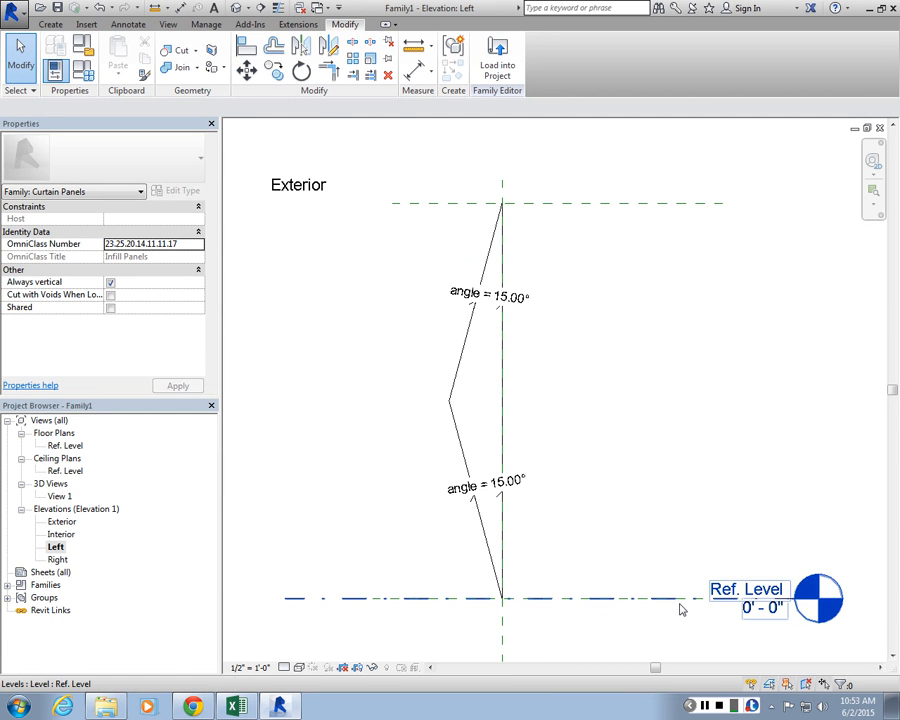
{"action": "left_click", "coordinate": [681, 601]}
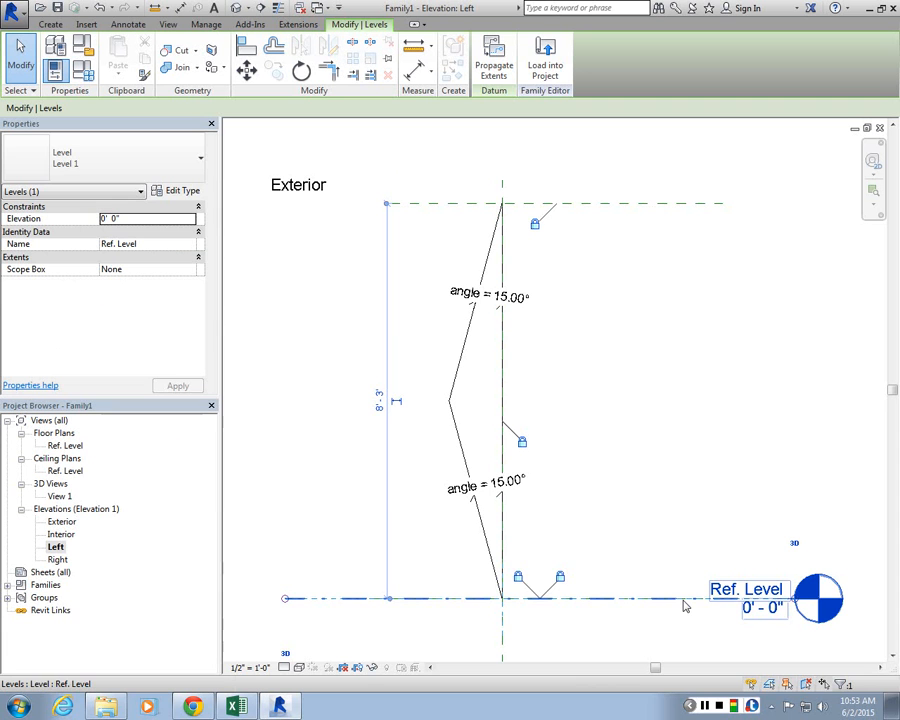
{"action": "left_click", "coordinate": [373, 668]}
{"action": "left_click", "coordinate": [411, 604]}
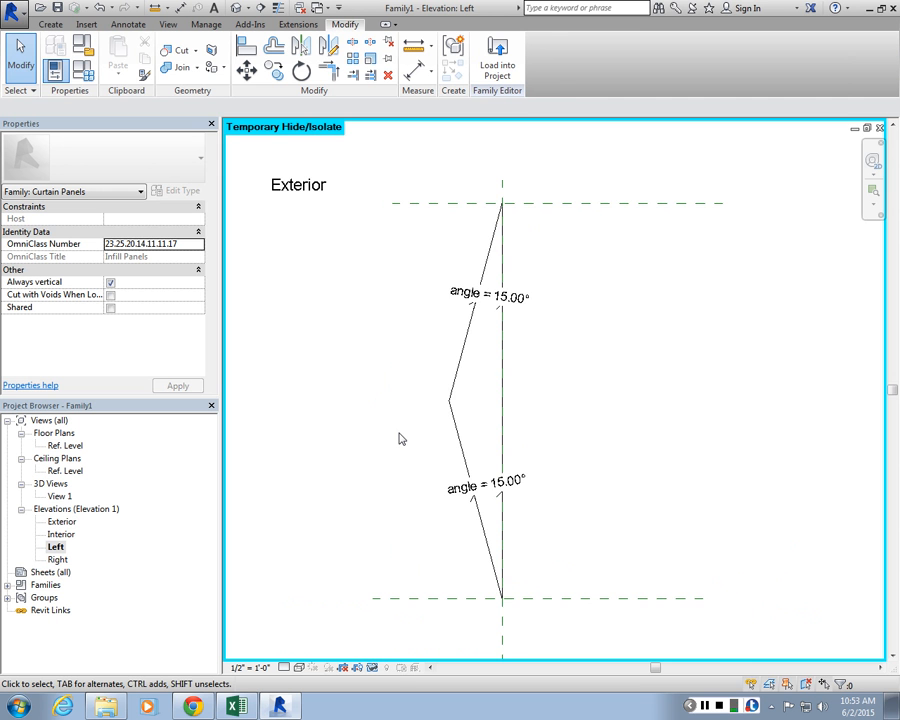
{"action": "scroll", "coordinate": [546, 400], "scroll_direction": "down", "scroll_amount": 3}
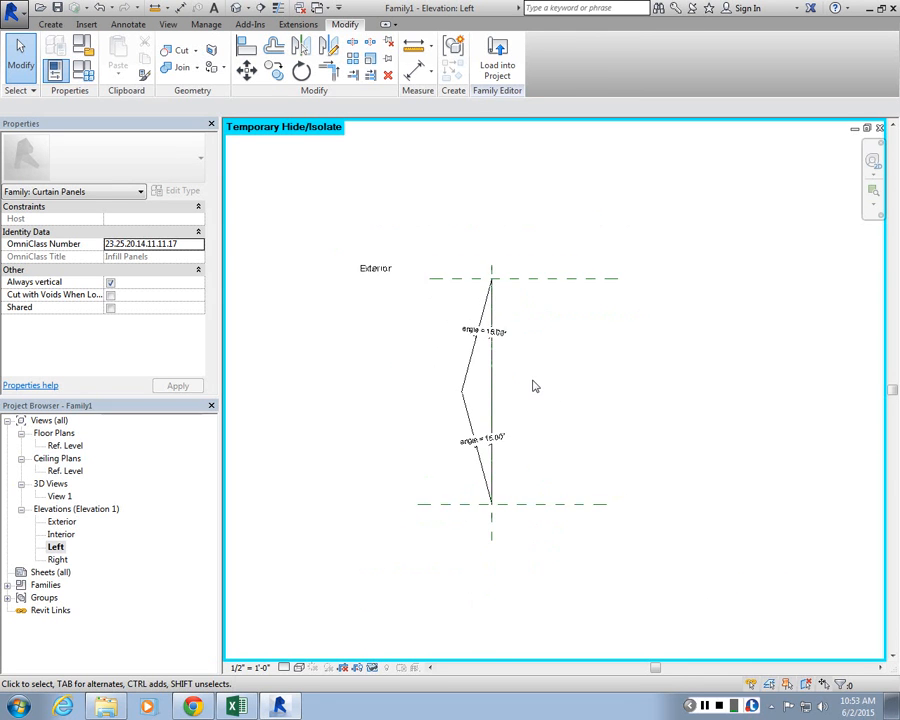
{"action": "scroll", "coordinate": [533, 381], "scroll_direction": "up", "scroll_amount": 1}
{"action": "scroll", "coordinate": [573, 470], "scroll_direction": "down", "scroll_amount": 1}
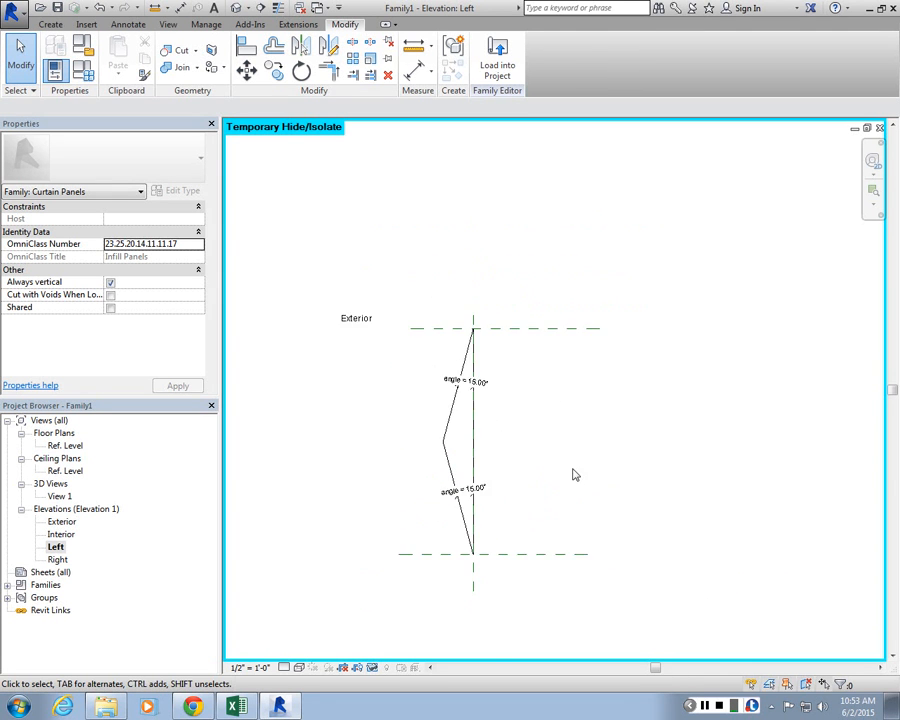
In the Exterior elevation, align both sides of the panel extrusion to the outer vertical reference planes and lock them
{"action": "scroll", "coordinate": [560, 482], "scroll_direction": "up", "scroll_amount": 1}
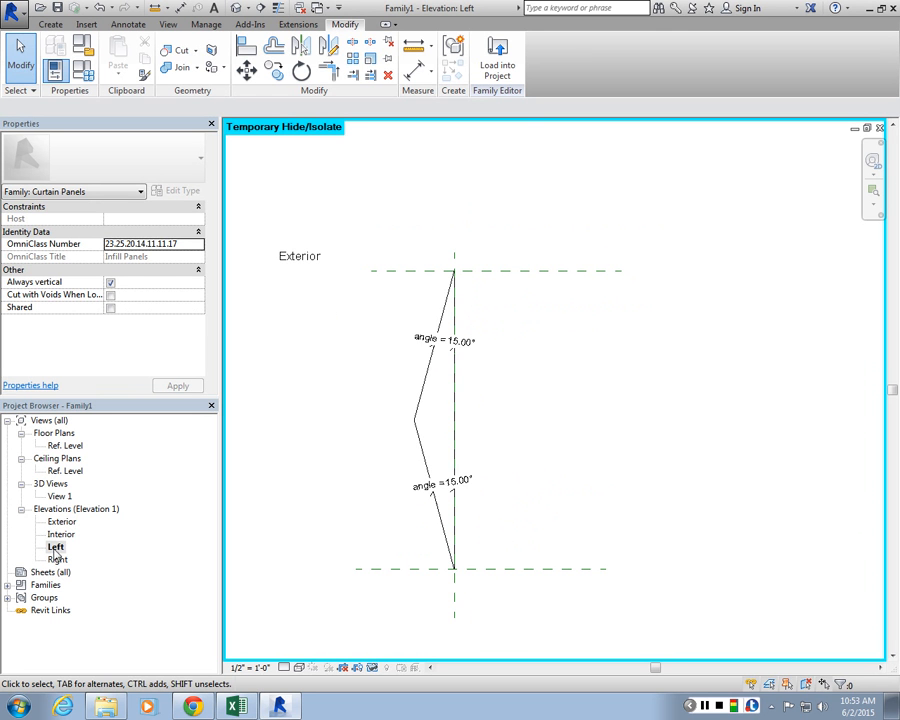
{"action": "double_click", "coordinate": [62, 522]}
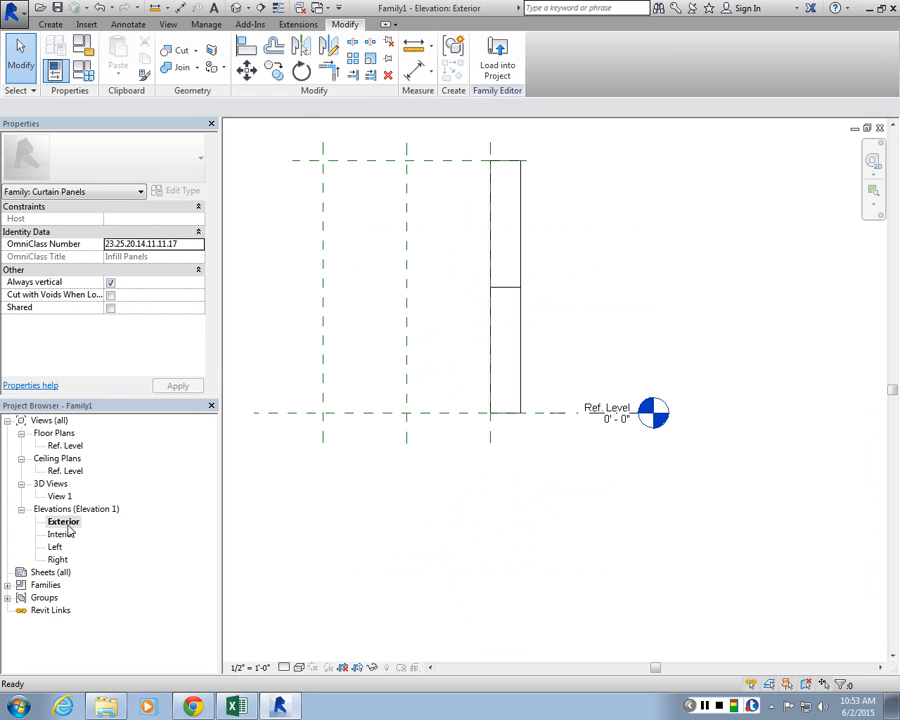
{"action": "scroll", "coordinate": [445, 527], "scroll_direction": "down", "scroll_amount": 2}
{"action": "scroll", "coordinate": [245, 352], "scroll_direction": "up", "scroll_amount": 2}
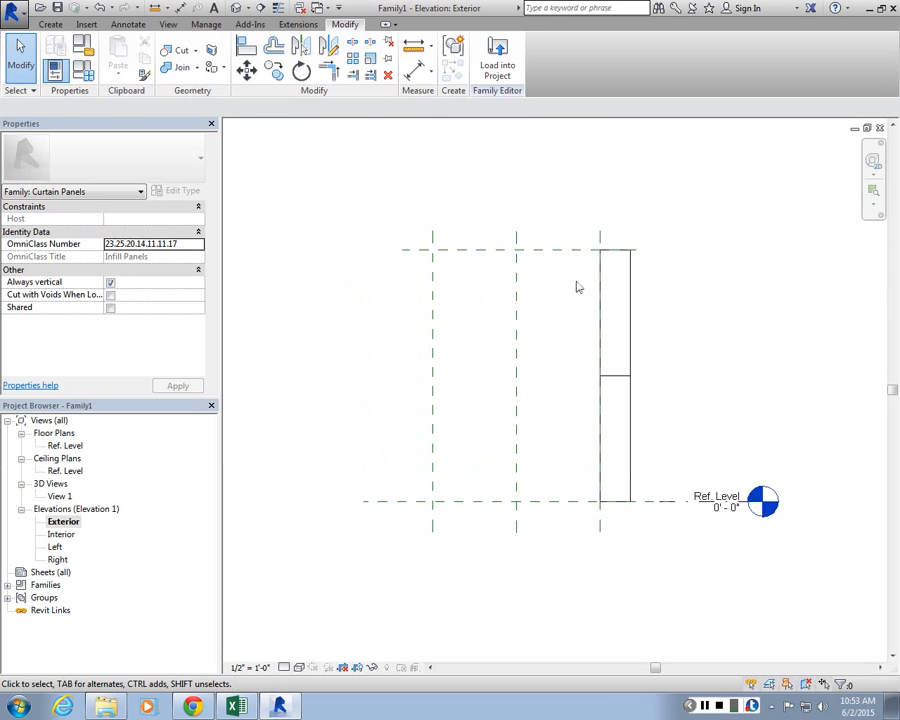
{"action": "left_click", "coordinate": [615, 390]}
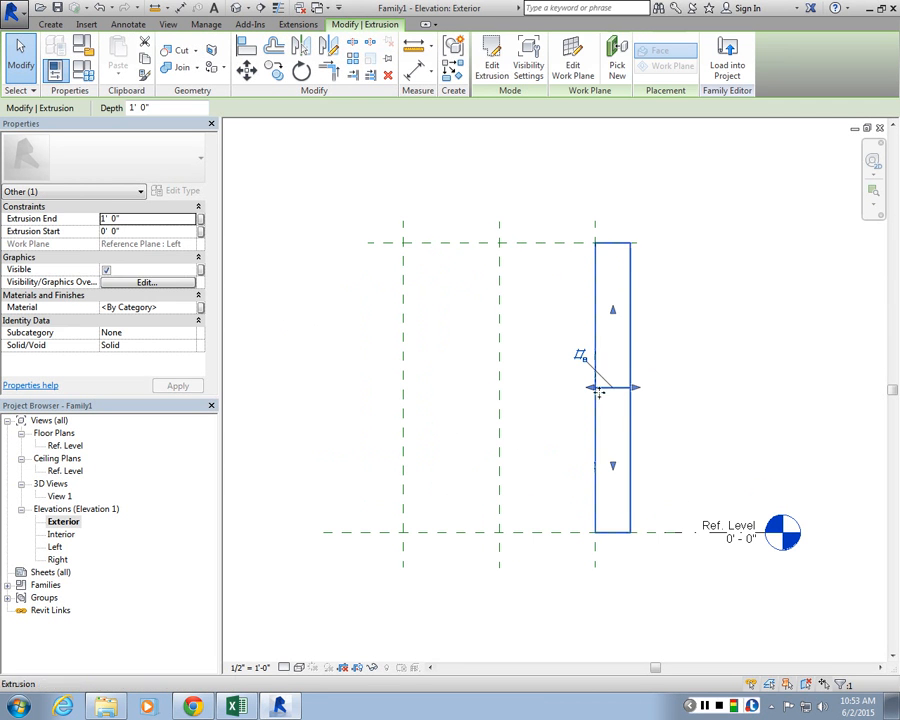
{"action": "left_click_drag", "start_coordinate": [600, 398], "coordinate": [401, 392]}
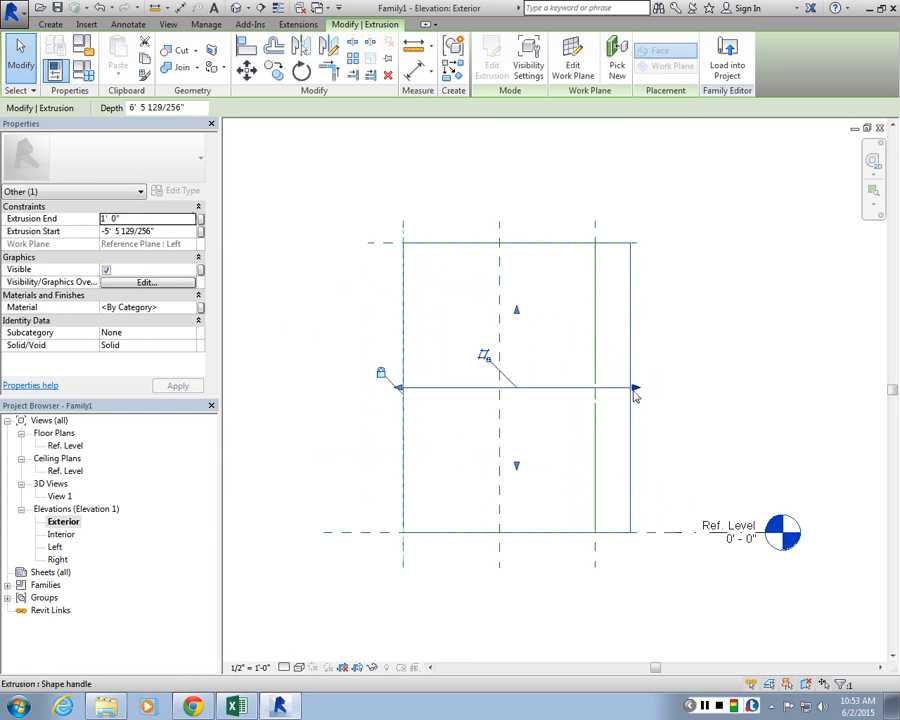
{"action": "left_click_drag", "start_coordinate": [636, 396], "coordinate": [615, 414]}
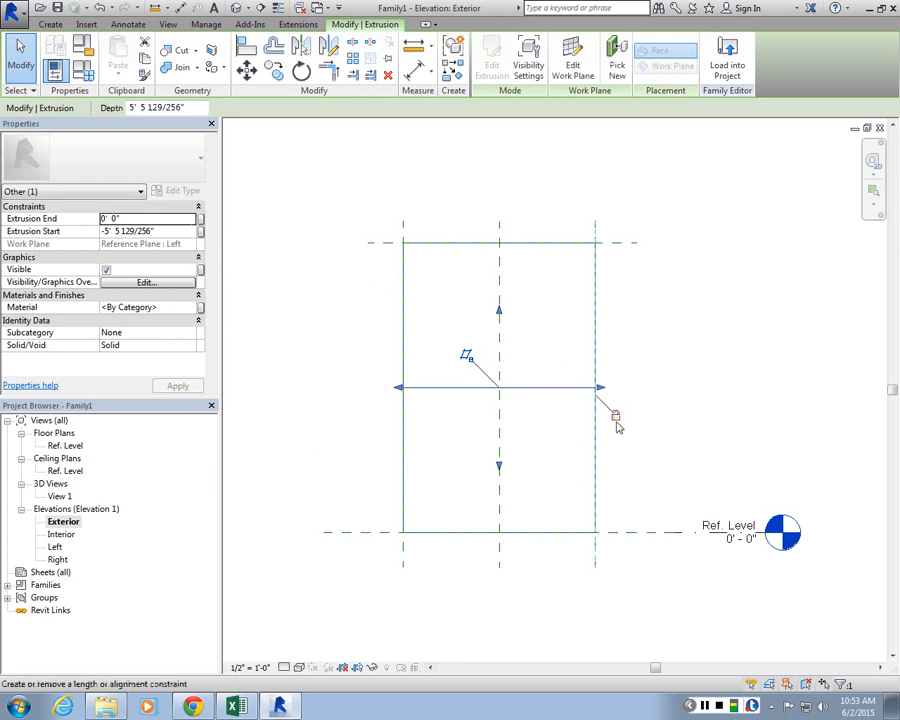
{"action": "left_click", "coordinate": [620, 413]}
Flex the panel's width and height by moving the outer vertical reference planes and the Top reference plane
{"action": "left_click_drag", "start_coordinate": [594, 255], "coordinate": [615, 194]}
{"action": "left_click_drag", "start_coordinate": [615, 194], "coordinate": [611, 304]}
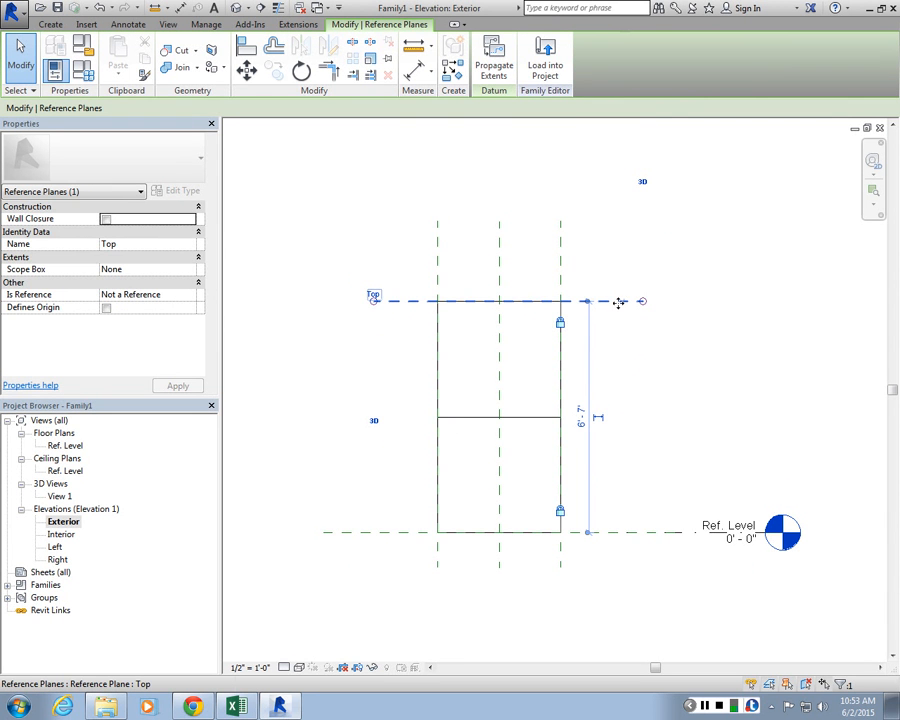
{"action": "mouse_move", "coordinate": [619, 302]}
{"action": "left_mouse_down"}
{"action": "mouse_move", "coordinate": [619, 263]}
{"action": "mouse_move", "coordinate": [617, 281]}
{"action": "left_mouse_up"}
{"action": "left_click", "coordinate": [567, 251]}
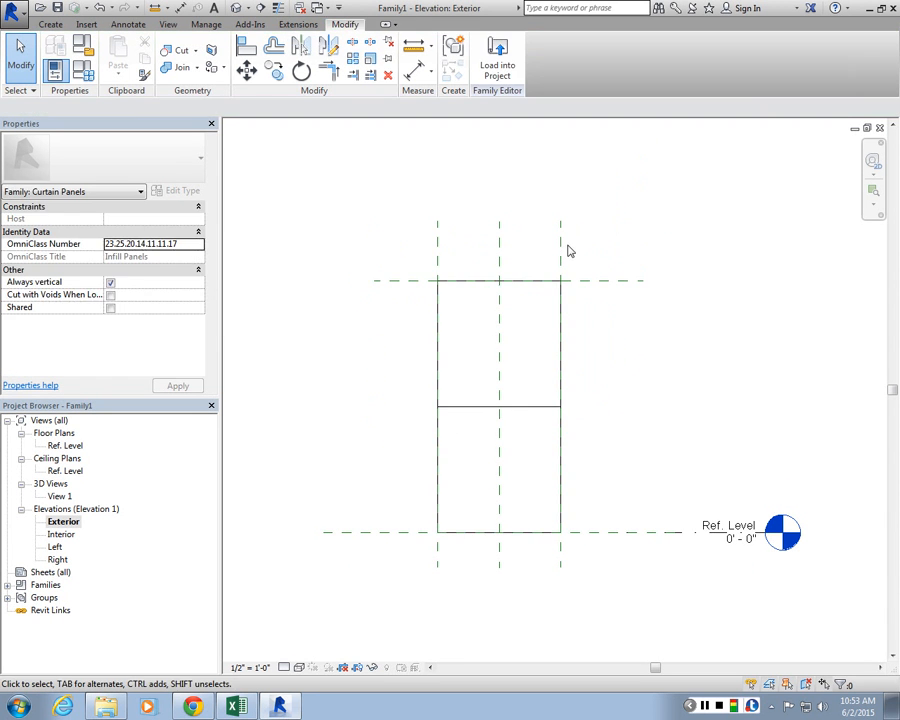
{"action": "left_click_drag", "start_coordinate": [567, 251], "coordinate": [593, 243]}
{"action": "left_click", "coordinate": [542, 233]}
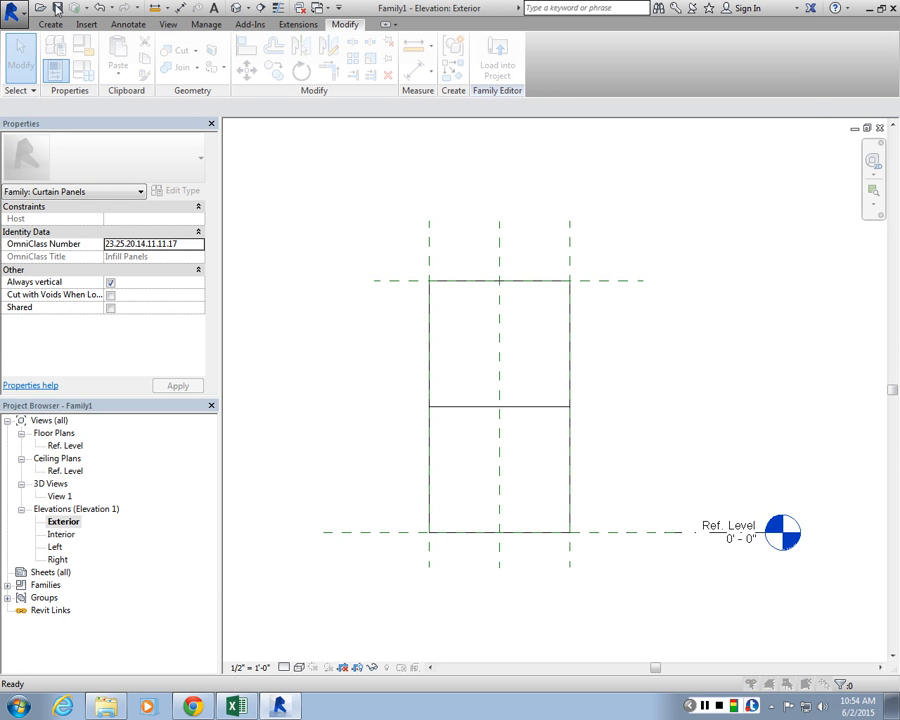
Save the family as precast in the desktop's Parametric Louver folder and load it into Project1
{"action": "key", "text": "ctrl+s"}
{"action": "left_click", "coordinate": [67, 387]}
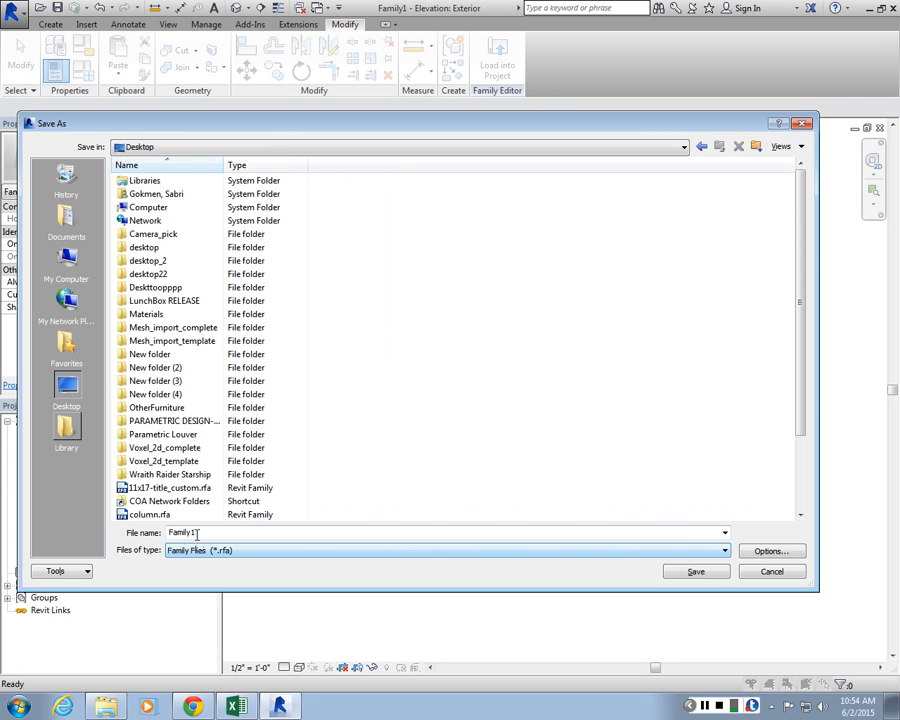
{"action": "type", "text": "precast"}
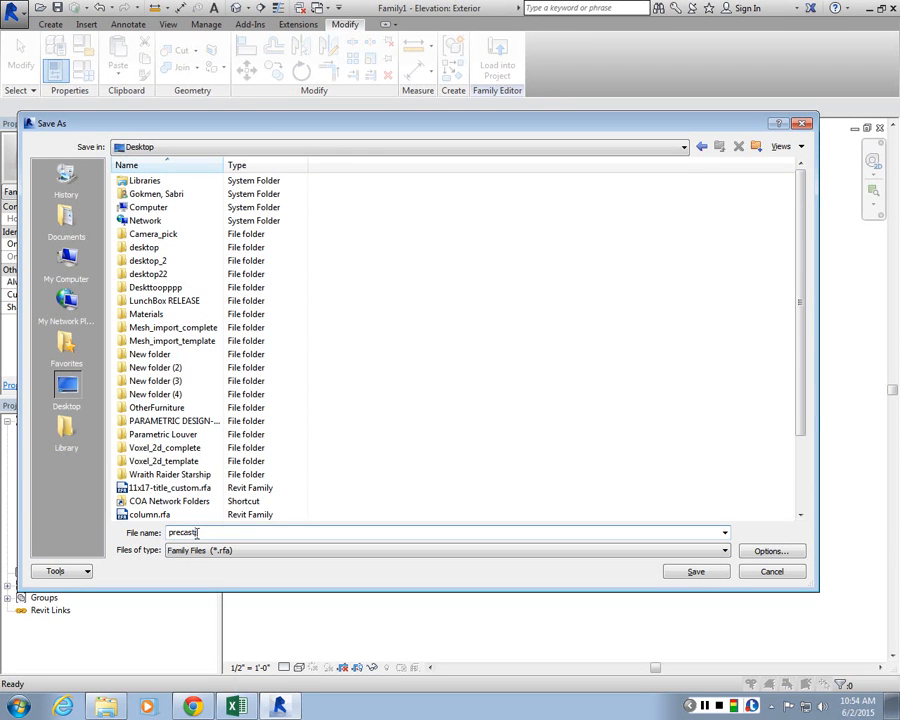
{"action": "double_click", "coordinate": [183, 436]}
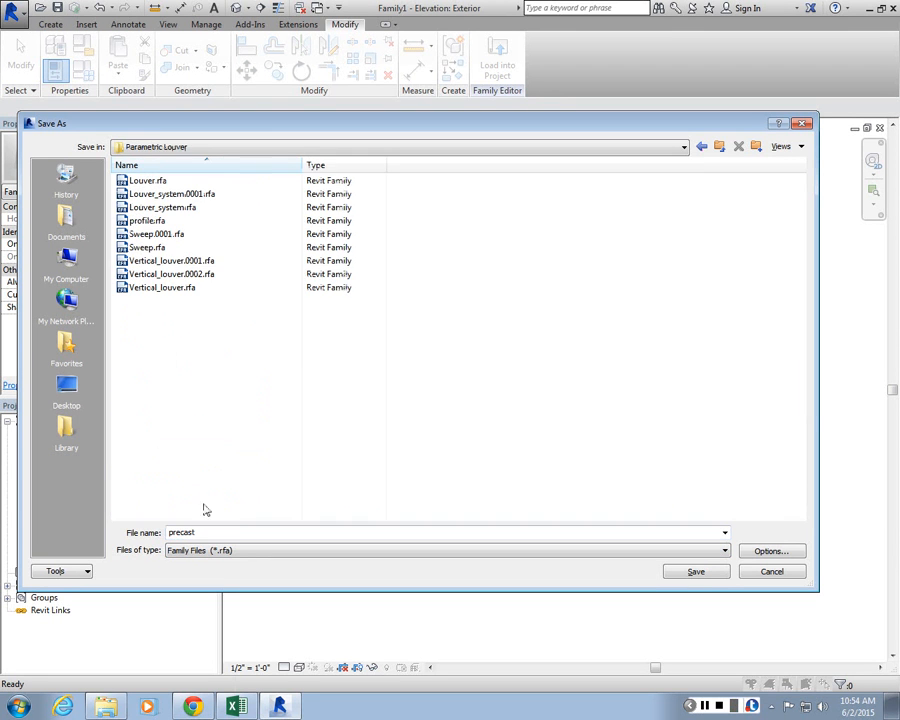
{"action": "left_click", "coordinate": [695, 571]}
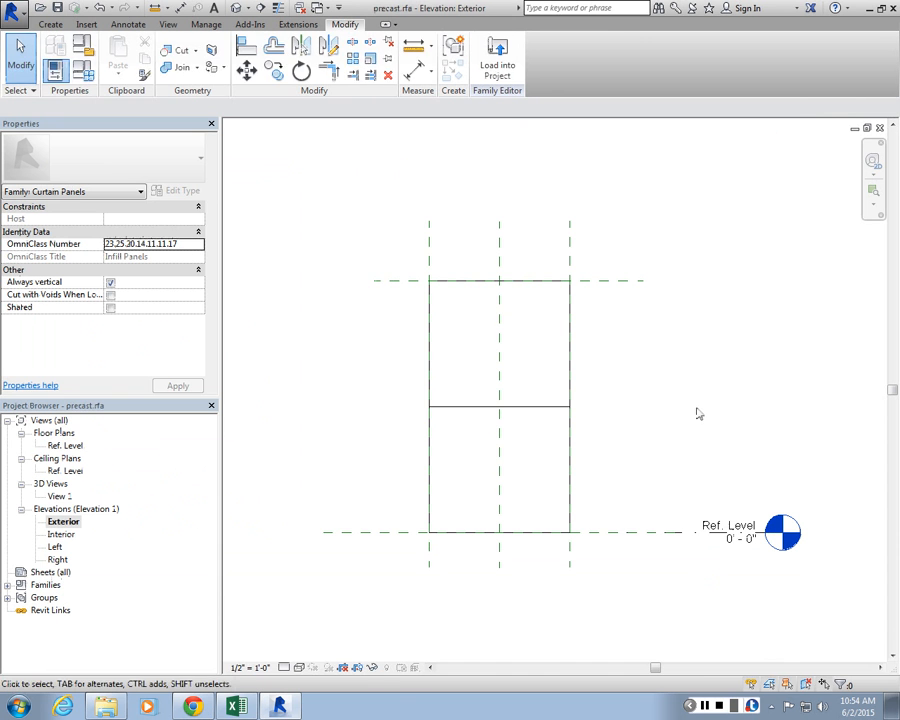
{"action": "left_click", "coordinate": [497, 62]}
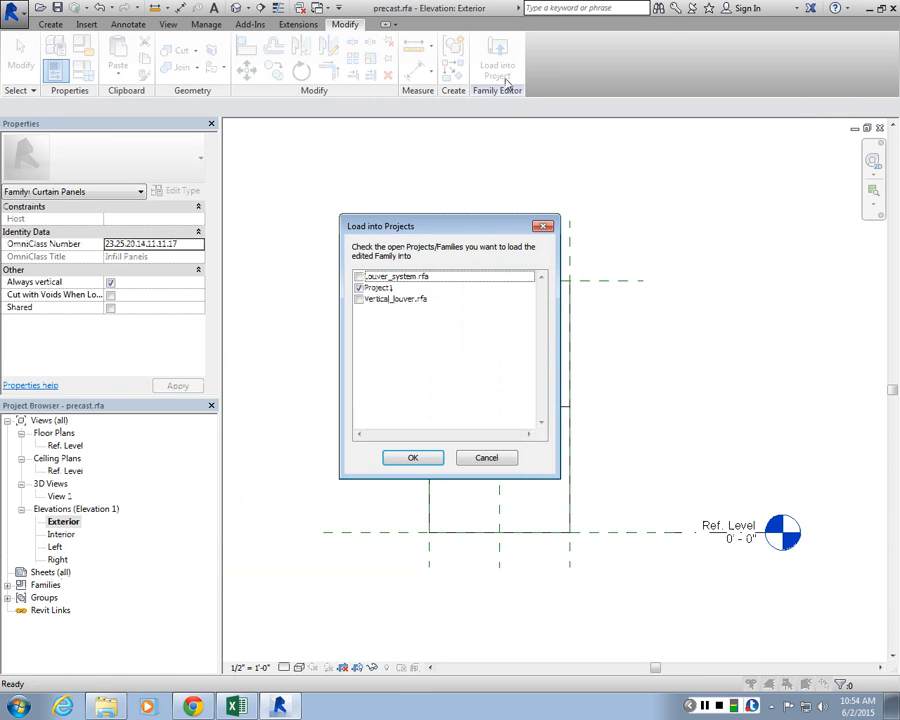
{"action": "left_click", "coordinate": [413, 458]}
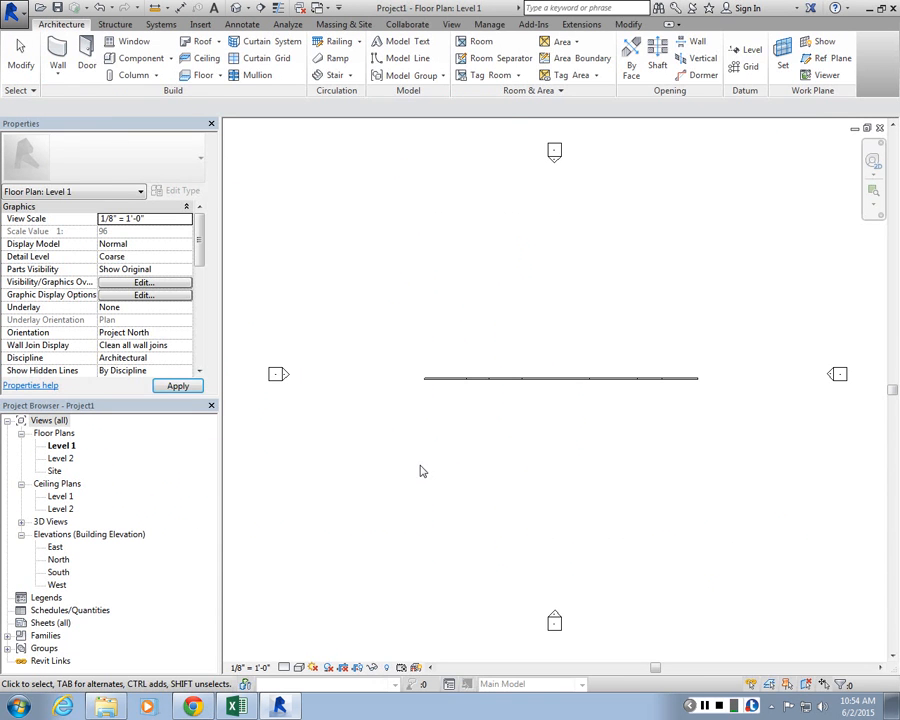
Dismiss the save reminder and try drawing a straight Curtain Wall 1 wall parallel to the existing one in the Level 1 plan
{"action": "left_click", "coordinate": [62, 572]}
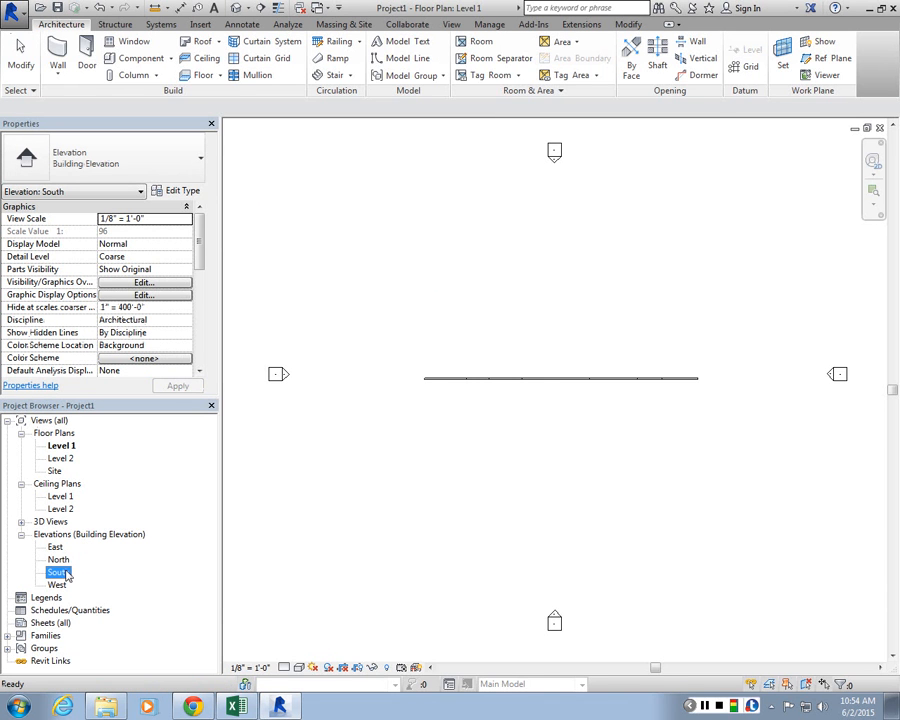
{"action": "double_click", "coordinate": [62, 572]}
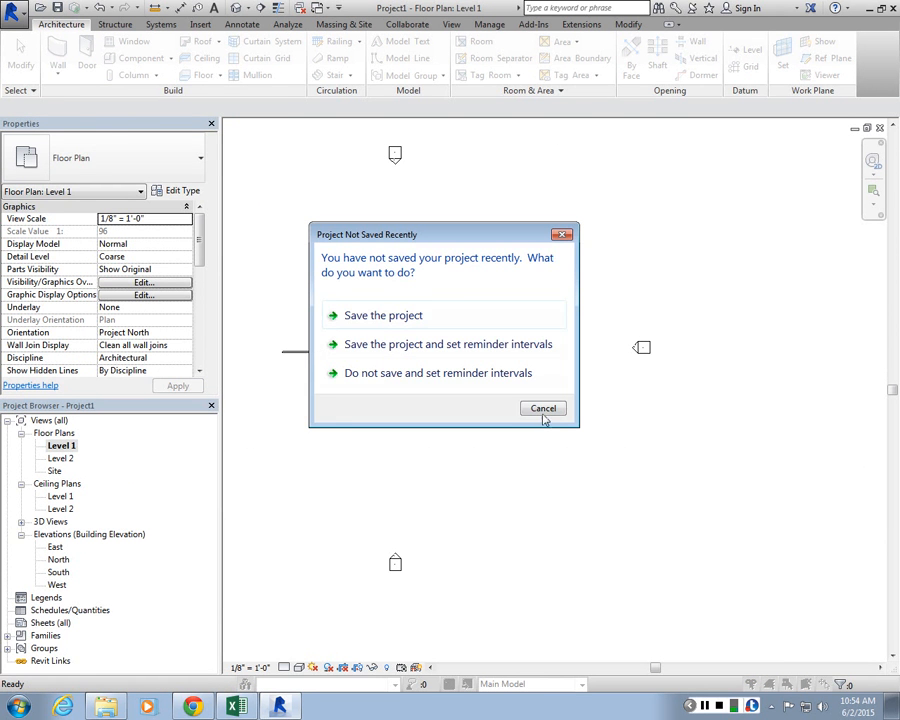
{"action": "left_click", "coordinate": [543, 410]}
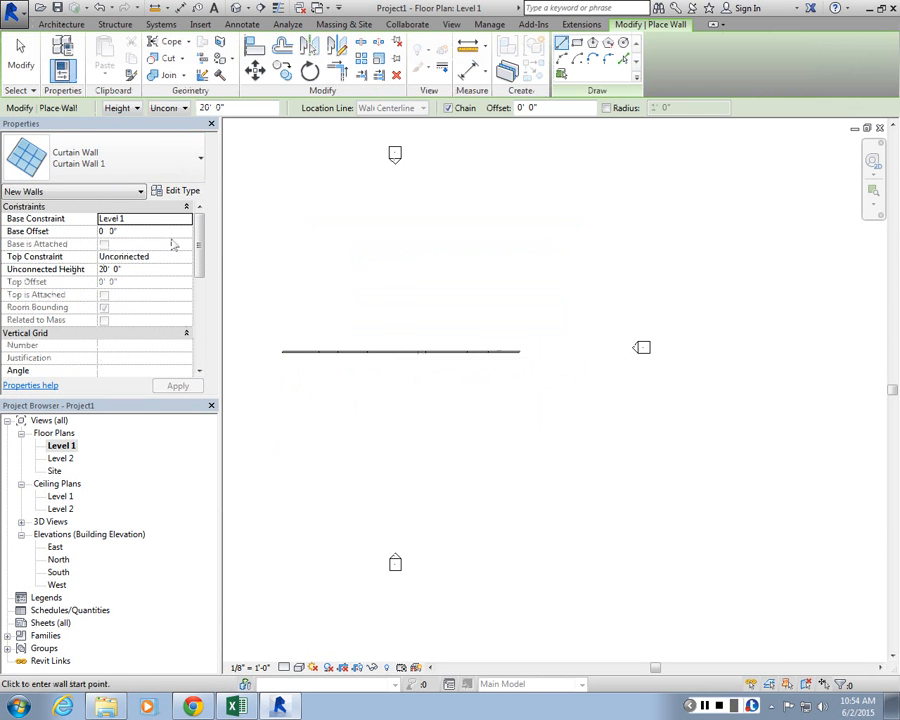
{"action": "left_click", "coordinate": [281, 446]}
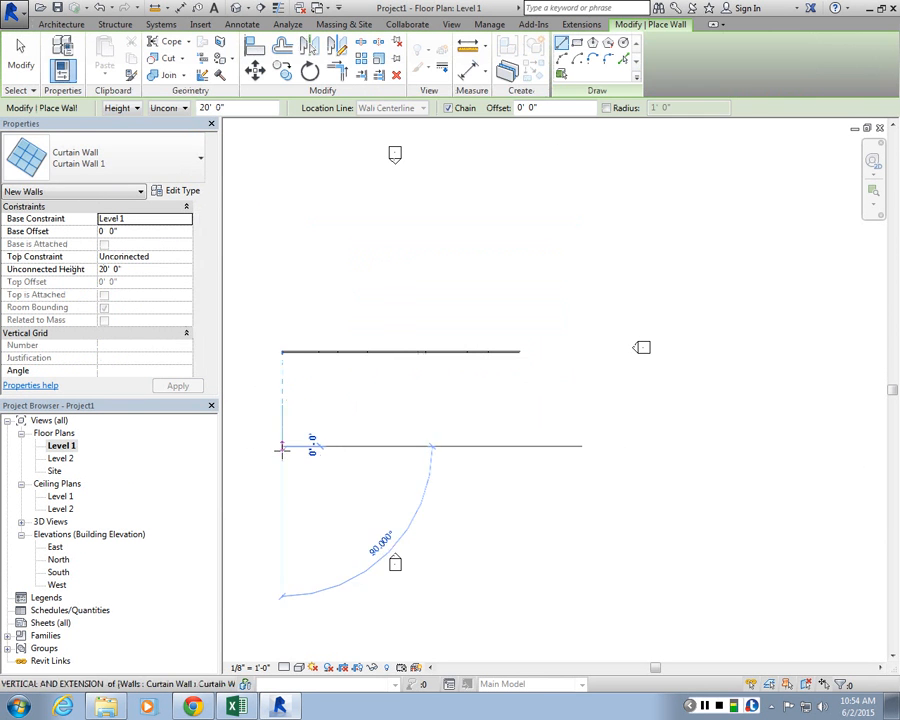
{"action": "left_click", "coordinate": [516, 444]}
{"action": "key", "text": "Escape"}
{"action": "key", "text": "Escape"}
{"action": "scroll", "coordinate": [322, 454], "scroll_direction": "up", "scroll_amount": 3}
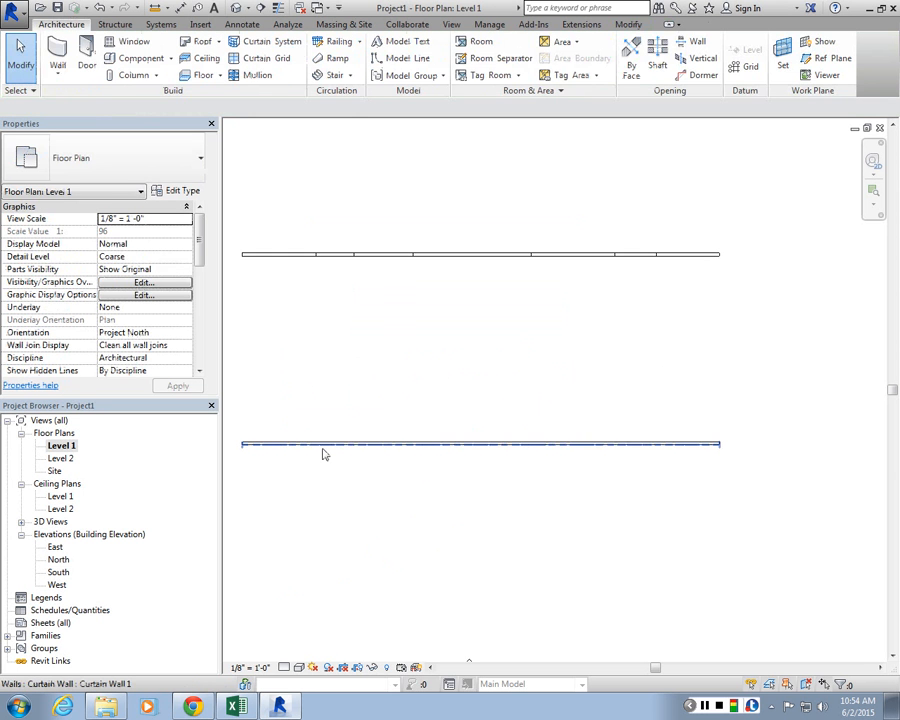
{"action": "scroll", "coordinate": [322, 454], "scroll_direction": "down", "scroll_amount": 3}
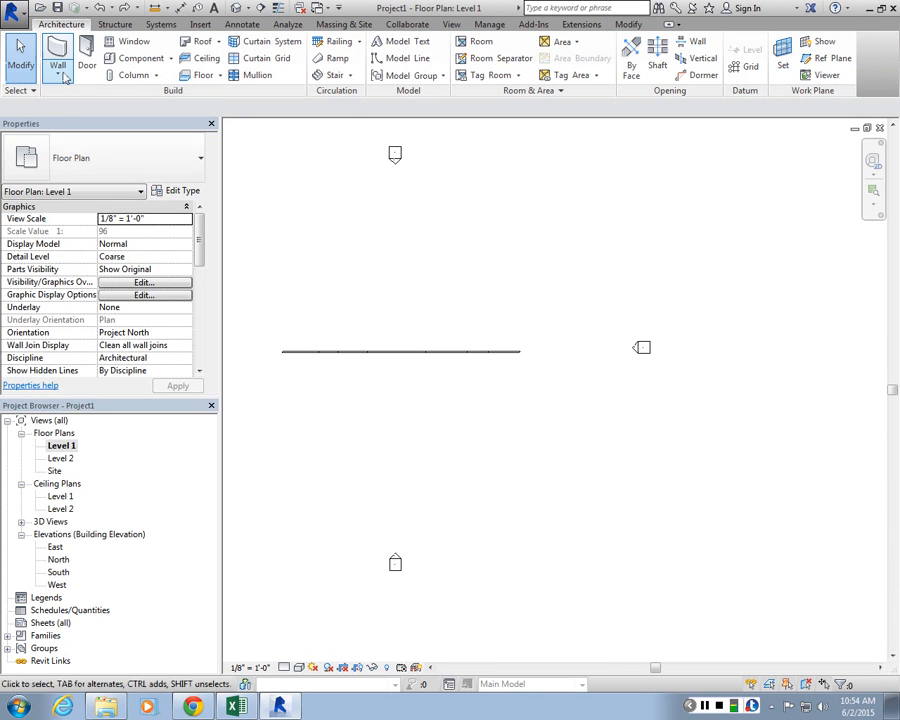
Try setting the curtain panel of the Curtain Wall 1 type to precast : precast
{"action": "left_click", "coordinate": [58, 50]}
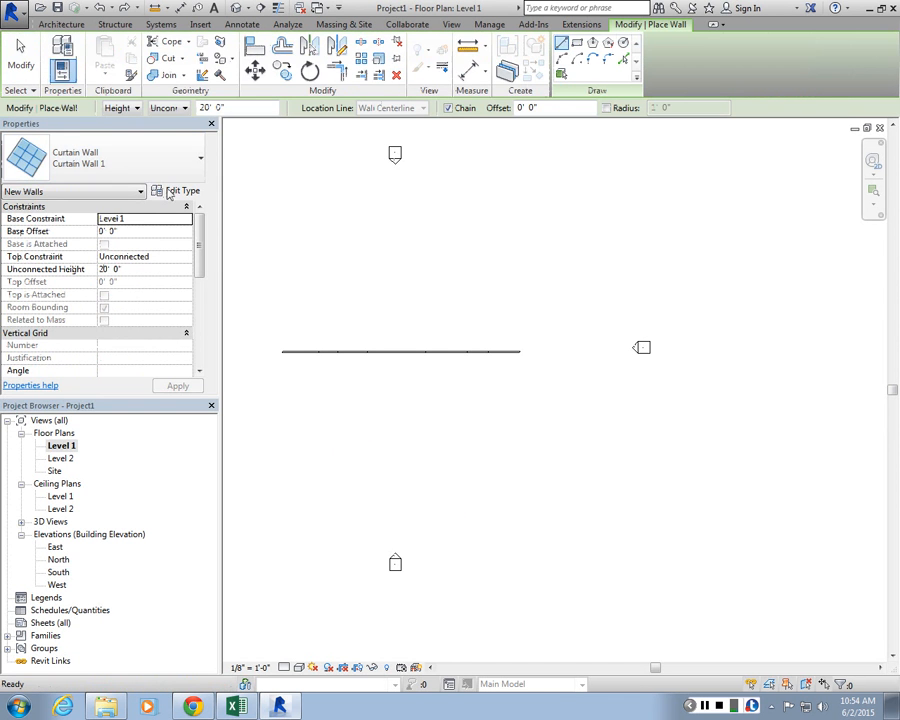
{"action": "left_click", "coordinate": [183, 191]}
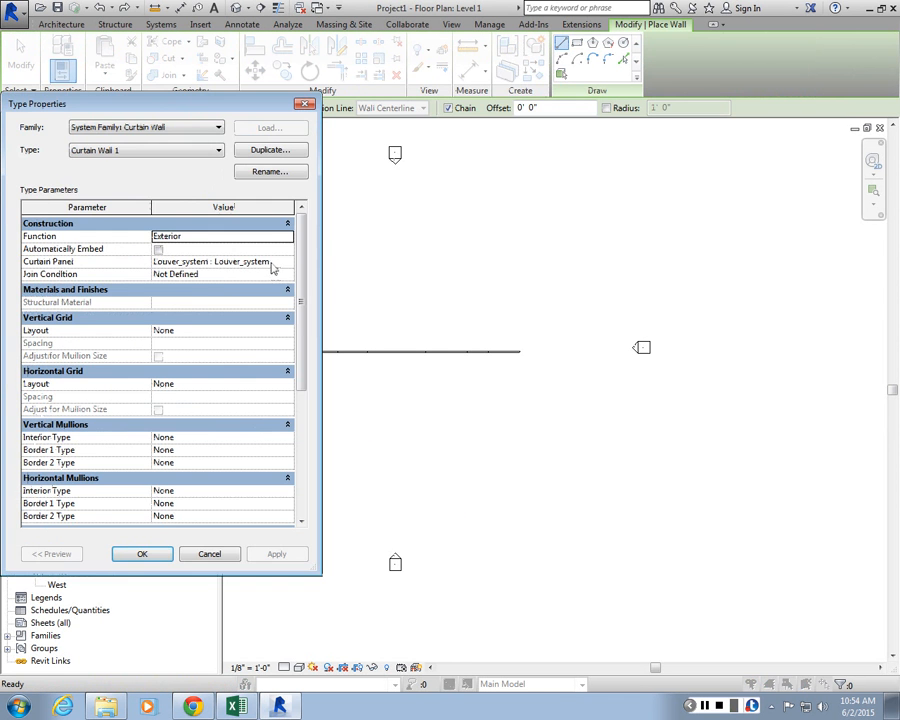
{"action": "left_click", "coordinate": [282, 265]}
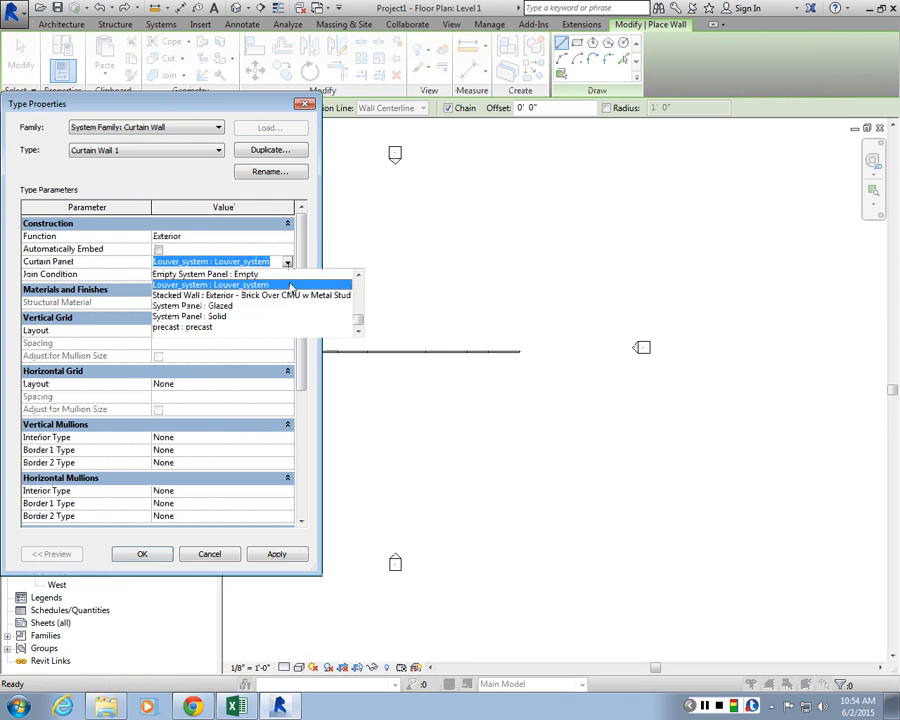
{"action": "left_click", "coordinate": [198, 328]}
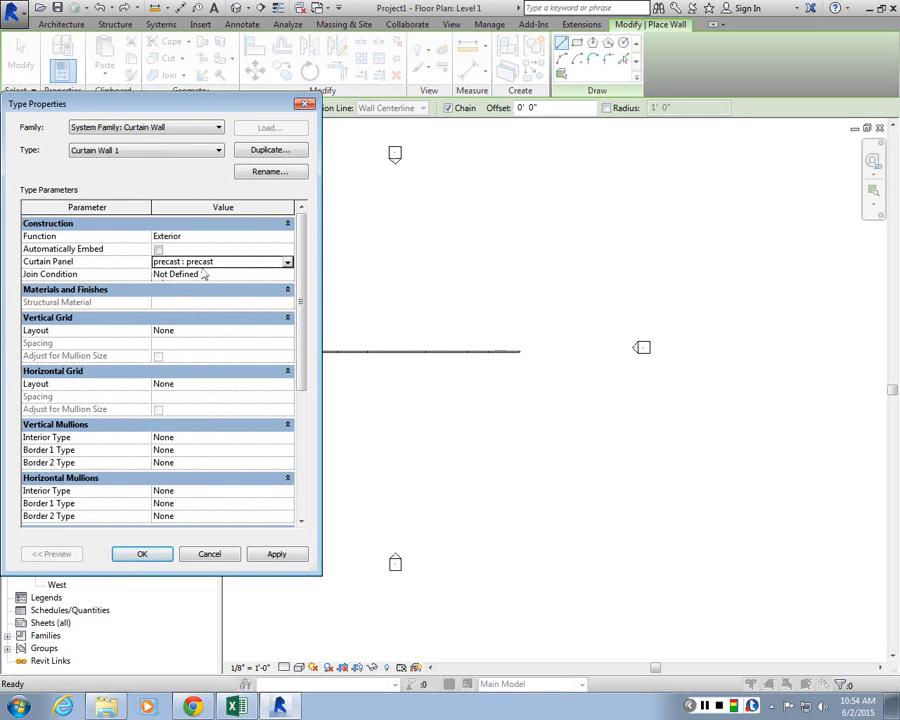
{"action": "left_click", "coordinate": [143, 555]}
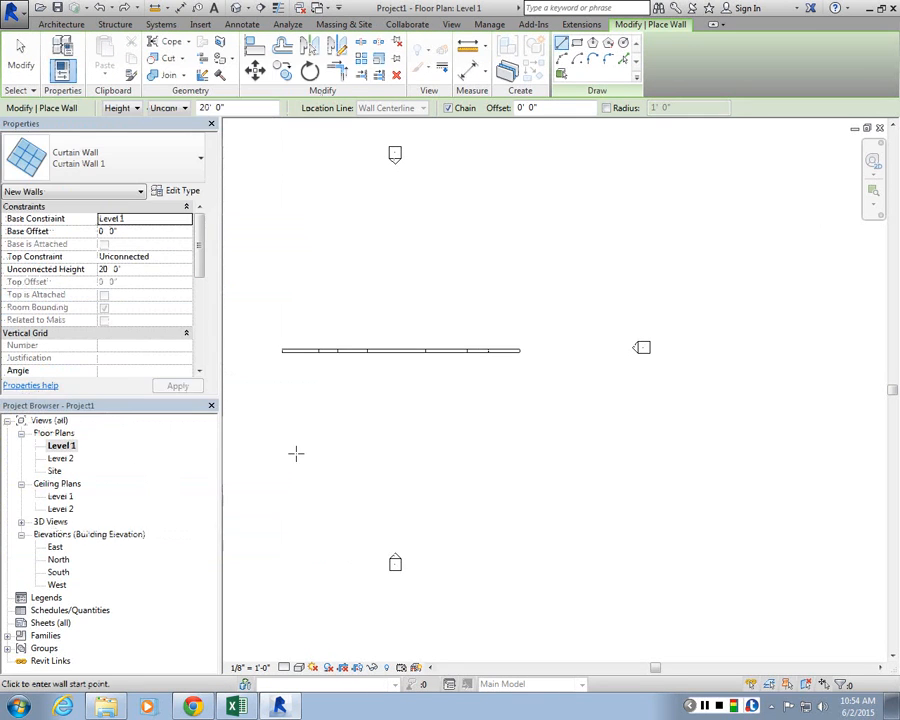
Examine the panels of the existing curtain wall in the default 3D view
{"action": "scroll", "coordinate": [296, 335], "scroll_direction": "up", "scroll_amount": 3}
{"action": "scroll", "coordinate": [296, 335], "scroll_direction": "down", "scroll_amount": 3}
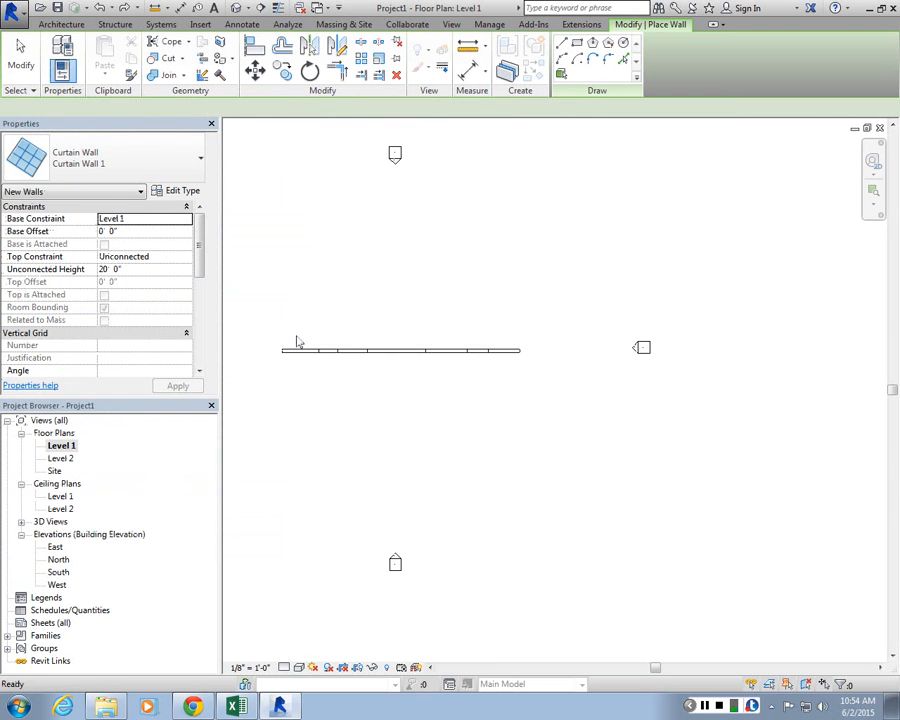
{"action": "scroll", "coordinate": [296, 342], "scroll_direction": "up", "scroll_amount": 3}
{"action": "left_click", "coordinate": [236, 8]}
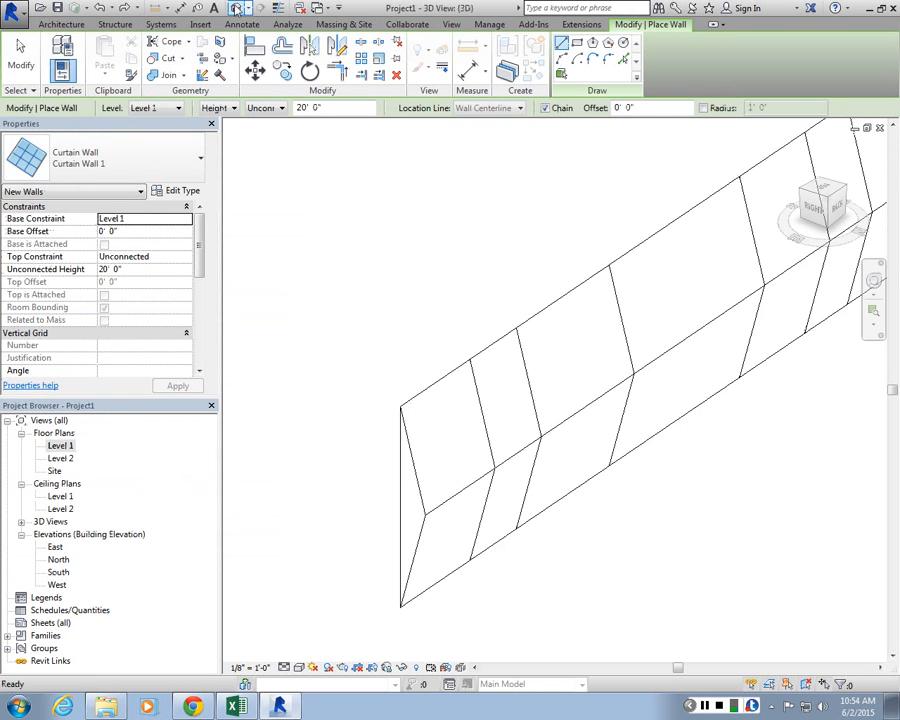
{"action": "scroll", "coordinate": [452, 453], "scroll_direction": "down", "scroll_amount": 4}
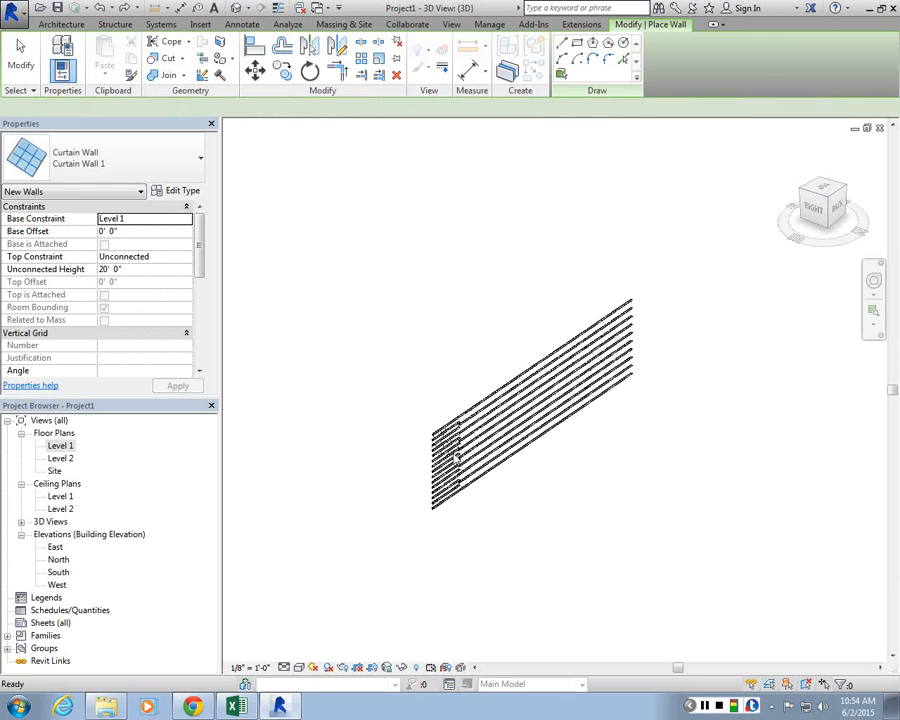
{"action": "key", "text": "Escape"}
Return to the Level 1 plan and duplicate the Curtain Wall 1 type as Curtain Wall 2
{"action": "double_click", "coordinate": [66, 448]}
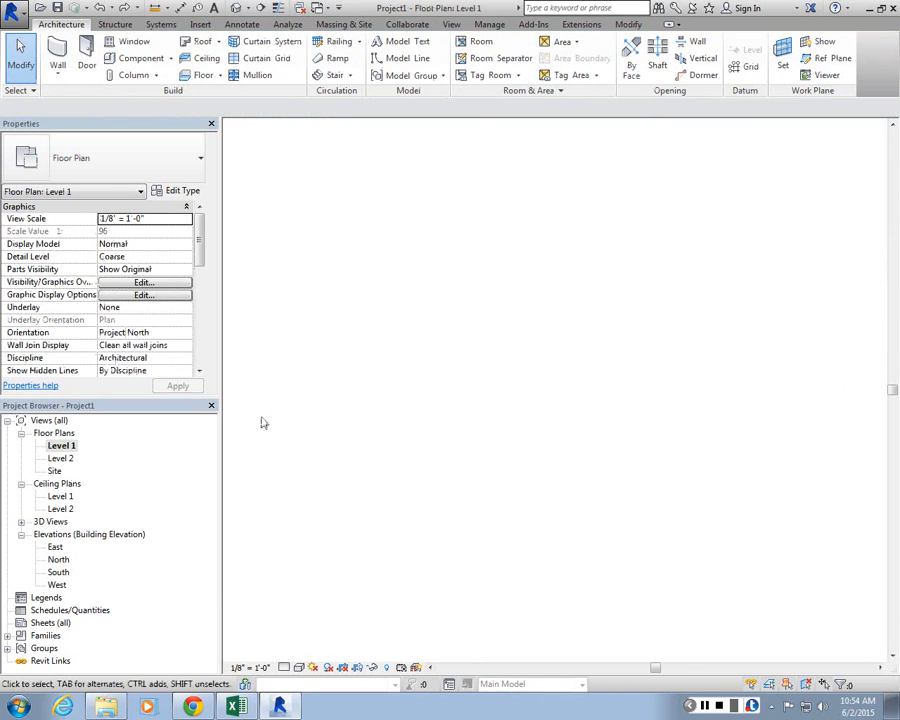
{"action": "scroll", "coordinate": [392, 358], "scroll_direction": "up", "scroll_amount": 2}
{"action": "left_click", "coordinate": [57, 52]}
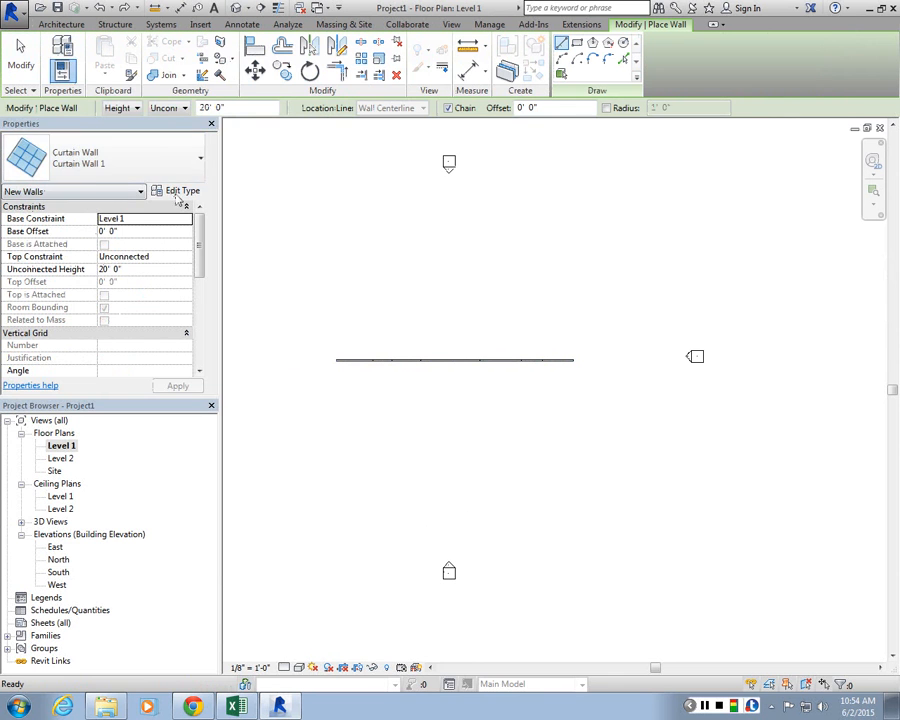
{"action": "left_click", "coordinate": [180, 192]}
{"action": "left_click", "coordinate": [285, 152]}
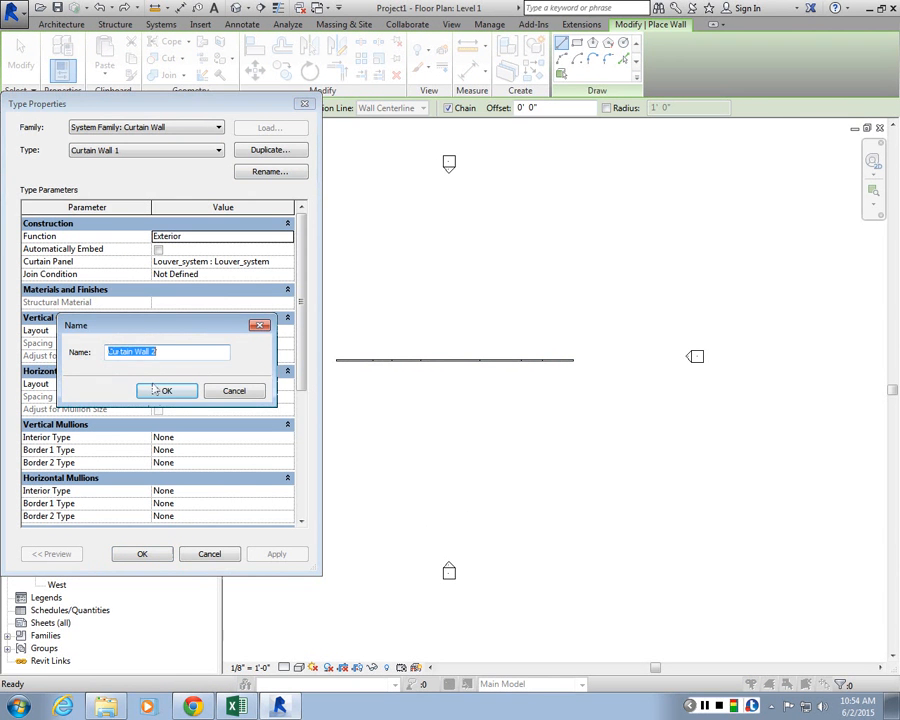
{"action": "left_click", "coordinate": [165, 392]}
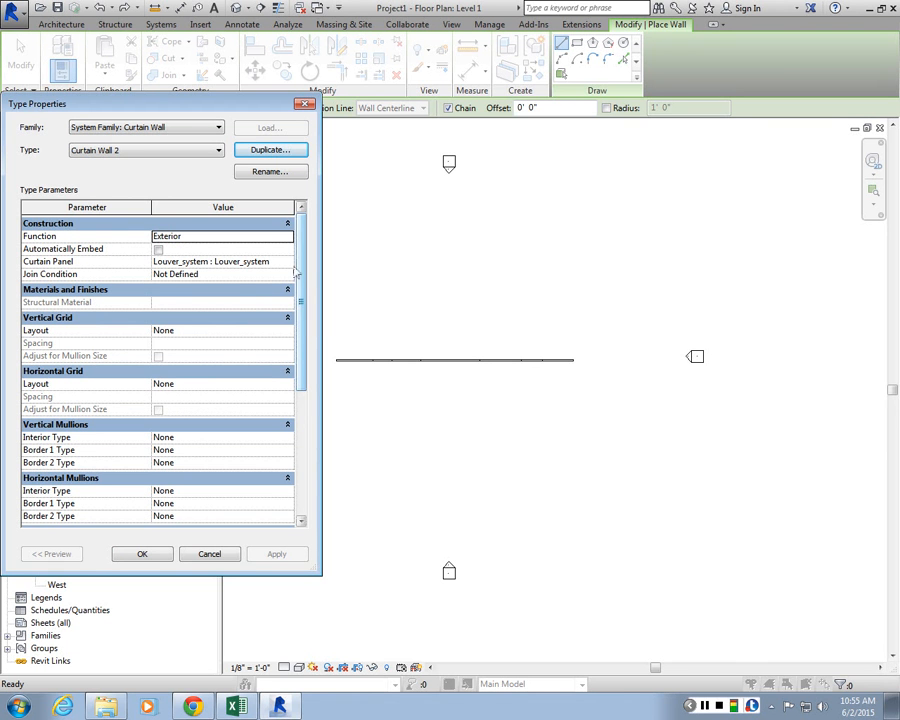
Look for the precast panel among the curtain panel options of the Curtain Wall 2 type
{"action": "left_click", "coordinate": [286, 262]}
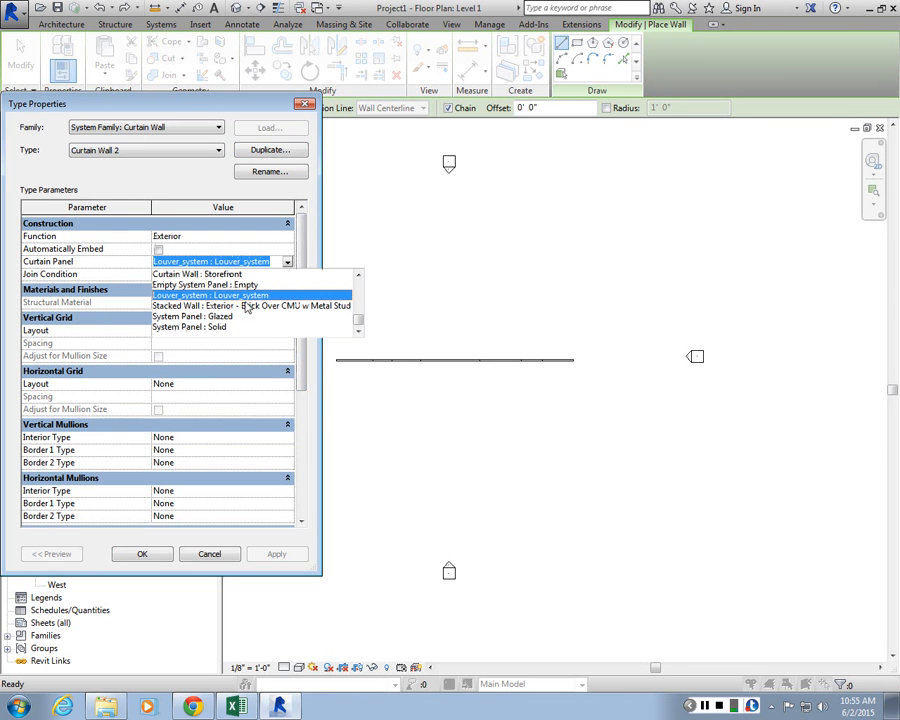
{"action": "scroll", "coordinate": [246, 301], "scroll_direction": "up", "scroll_amount": 1}
{"action": "scroll", "coordinate": [246, 301], "scroll_direction": "down", "scroll_amount": 1}
{"action": "left_click", "coordinate": [246, 307]}
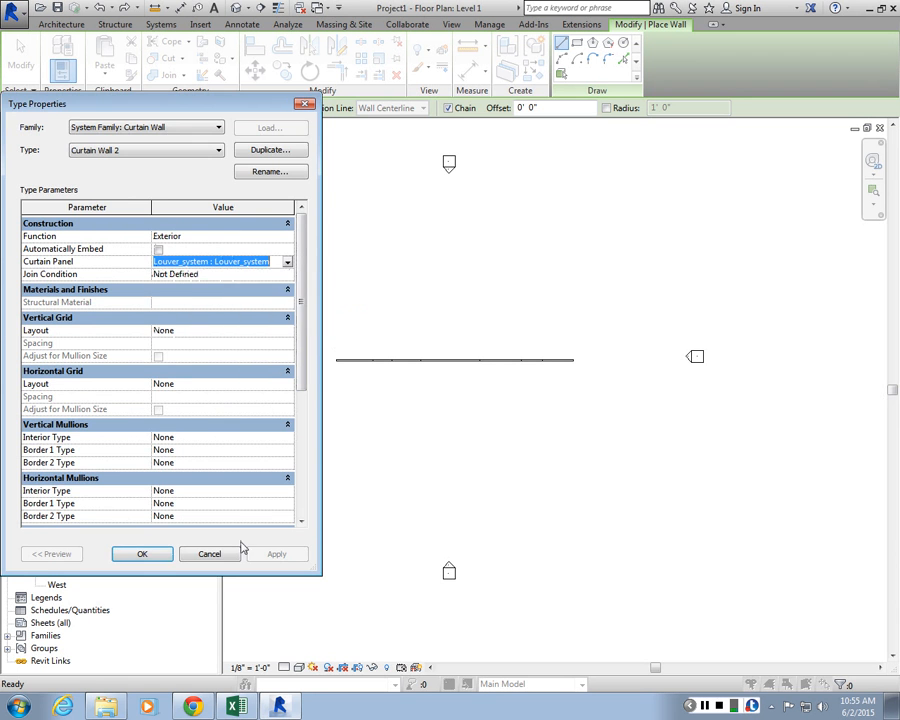
Discard the Curtain Wall 2 type changes and look through the project's open view windows, maximizing the South elevation
{"action": "left_click", "coordinate": [236, 553]}
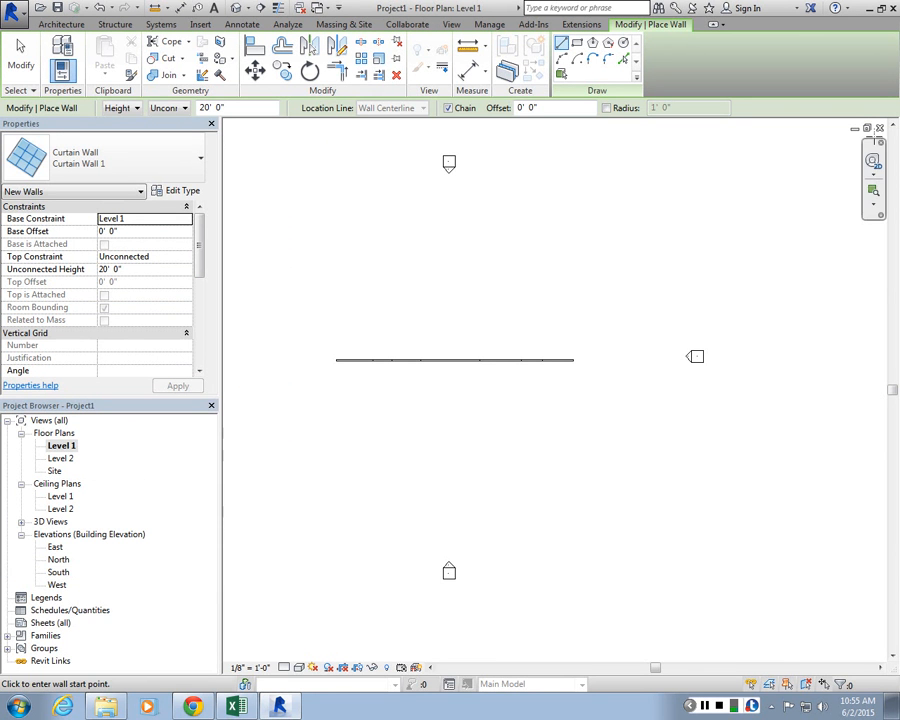
{"action": "left_click", "coordinate": [867, 128]}
{"action": "left_click_drag", "start_coordinate": [617, 272], "coordinate": [568, 390]}
{"action": "left_click", "coordinate": [787, 383]}
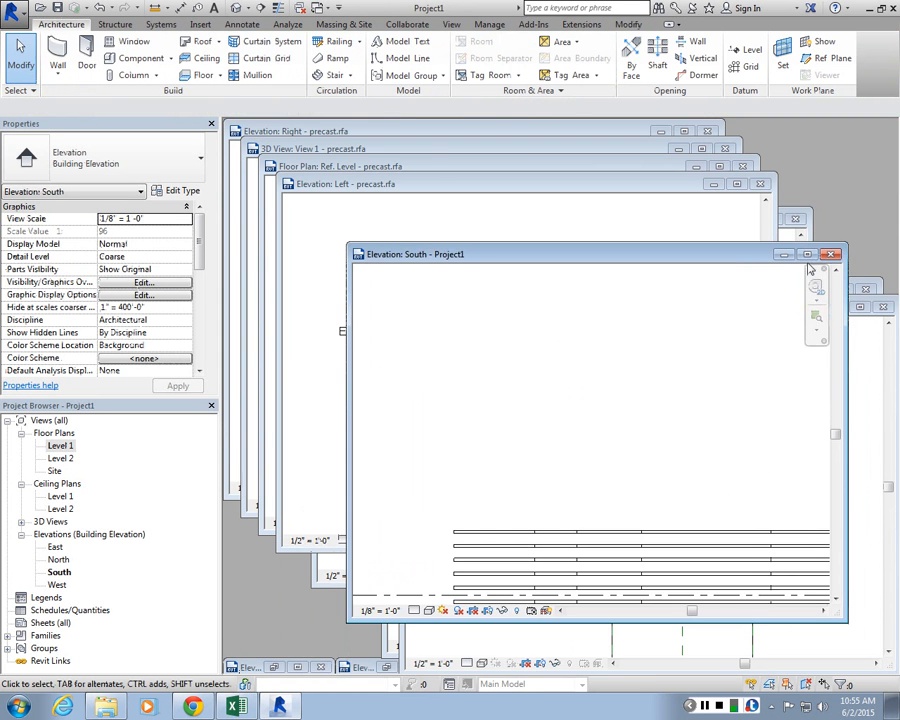
{"action": "left_click", "coordinate": [807, 255]}
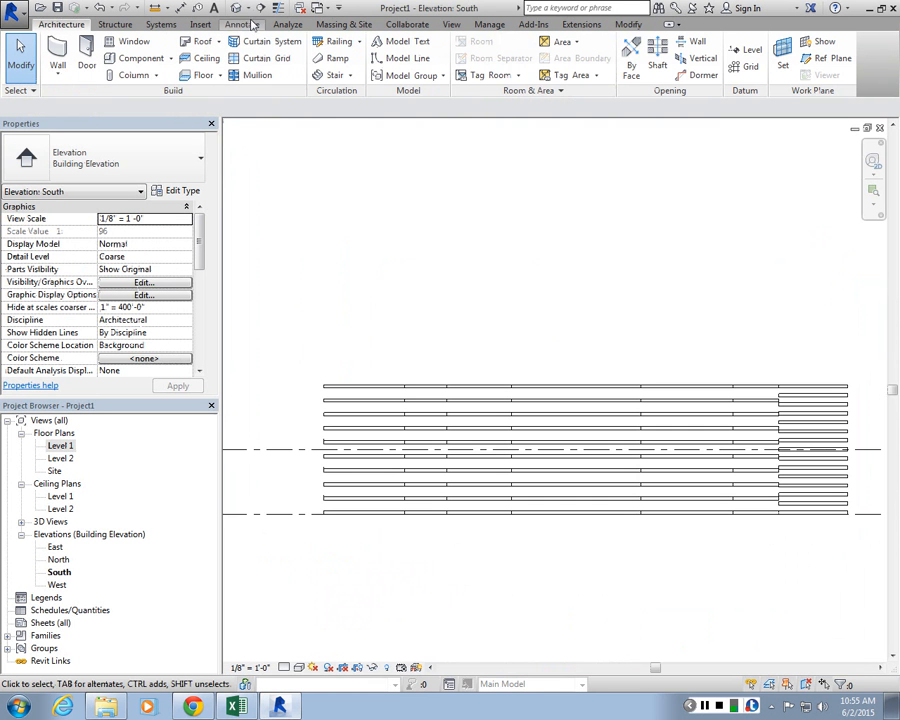
{"action": "left_click", "coordinate": [453, 29]}
{"action": "left_click", "coordinate": [755, 66]}
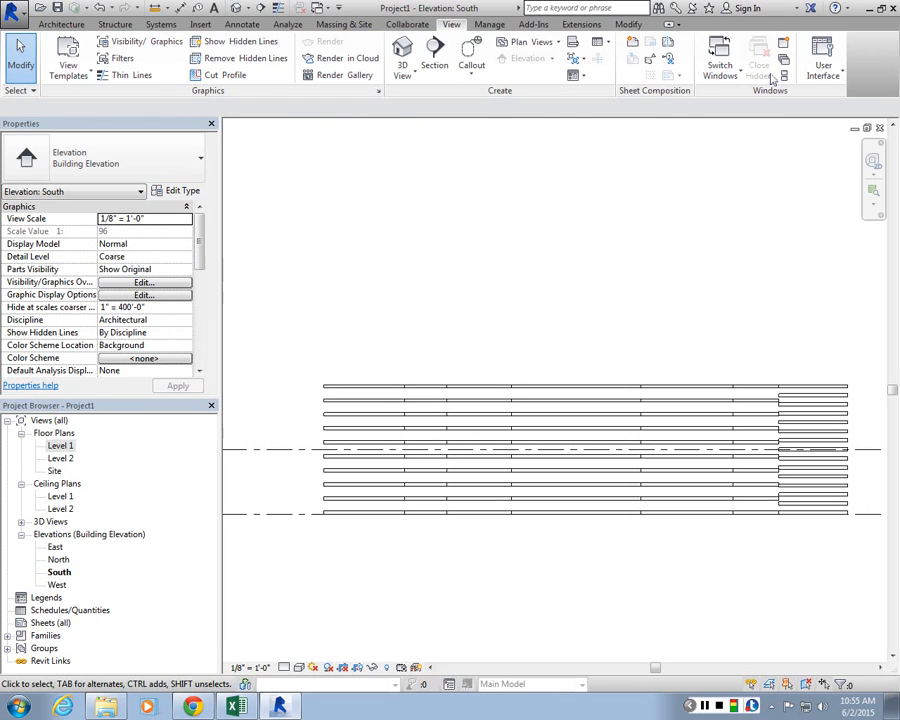
Switch to the precast family's Exterior elevation and load the family into Project1
{"action": "left_click", "coordinate": [866, 128]}
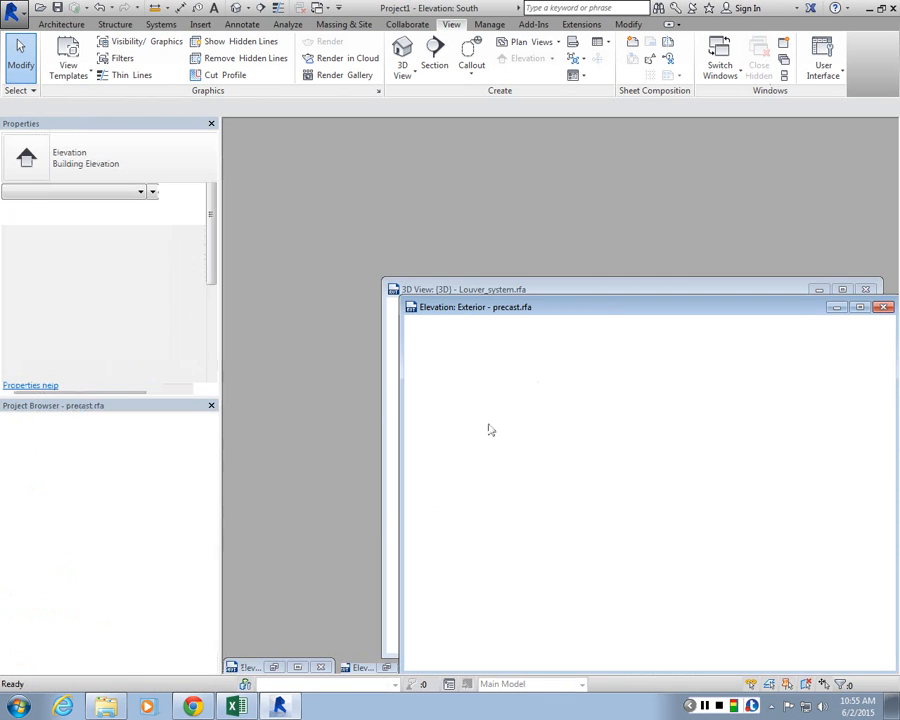
{"action": "left_click_drag", "start_coordinate": [643, 307], "coordinate": [510, 157]}
{"action": "left_click", "coordinate": [497, 62]}
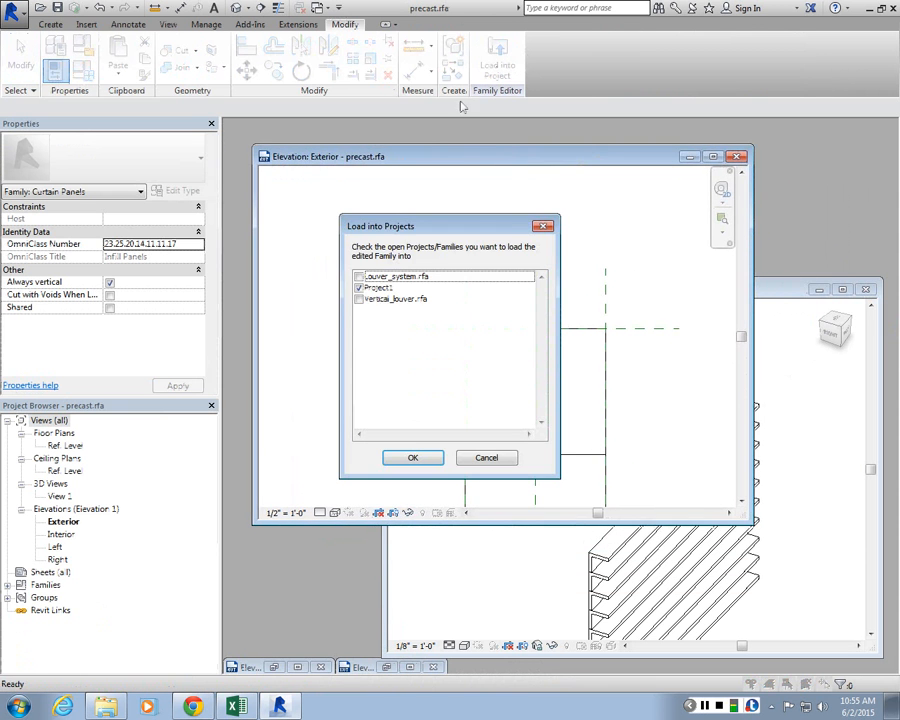
{"action": "left_click", "coordinate": [412, 457]}
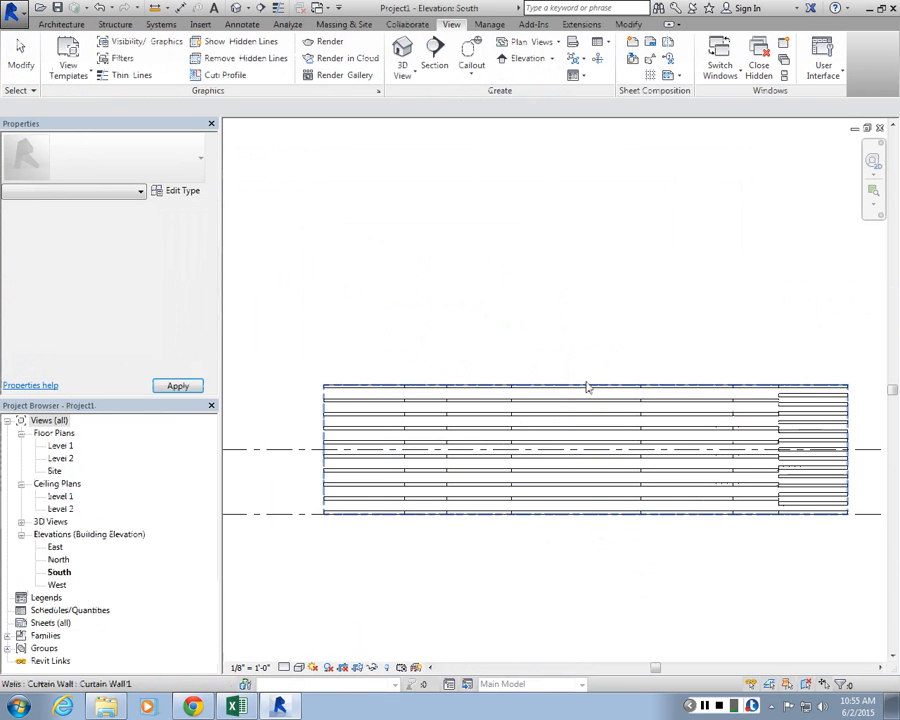
From the Level 1 plan, start a new wall and duplicate the Curtain Wall 1 type as Curtain Wall 2
{"action": "double_click", "coordinate": [66, 446]}
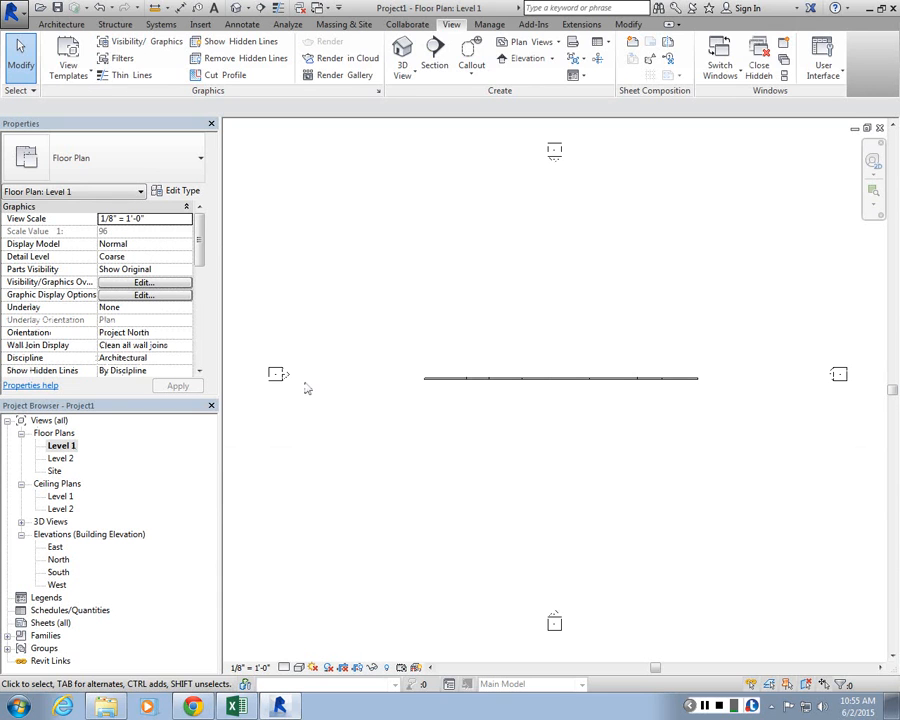
{"action": "left_click", "coordinate": [70, 26]}
{"action": "left_click", "coordinate": [58, 52]}
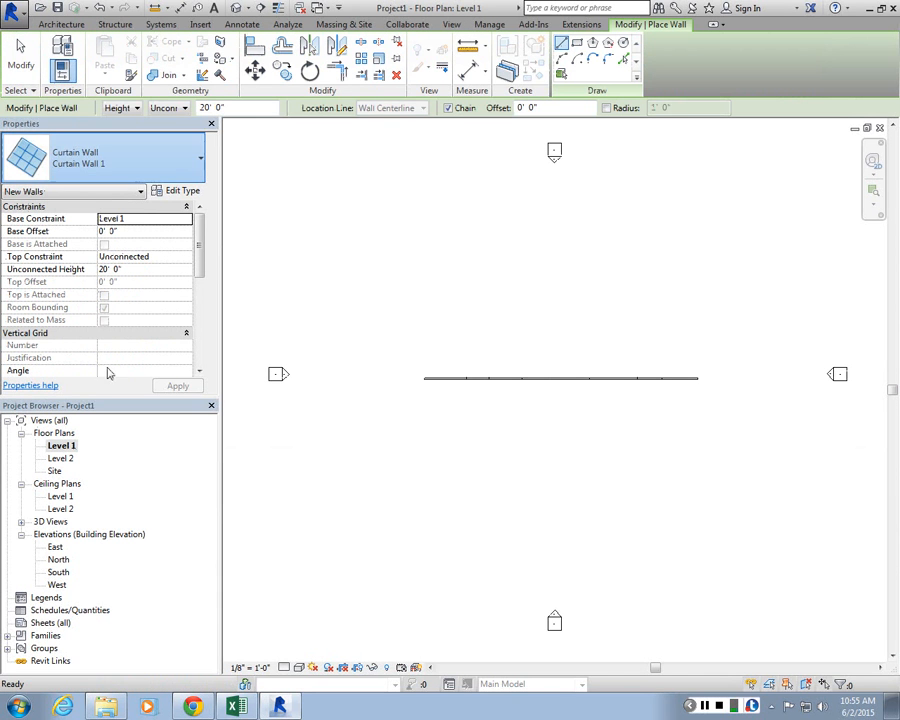
{"action": "left_click", "coordinate": [177, 190]}
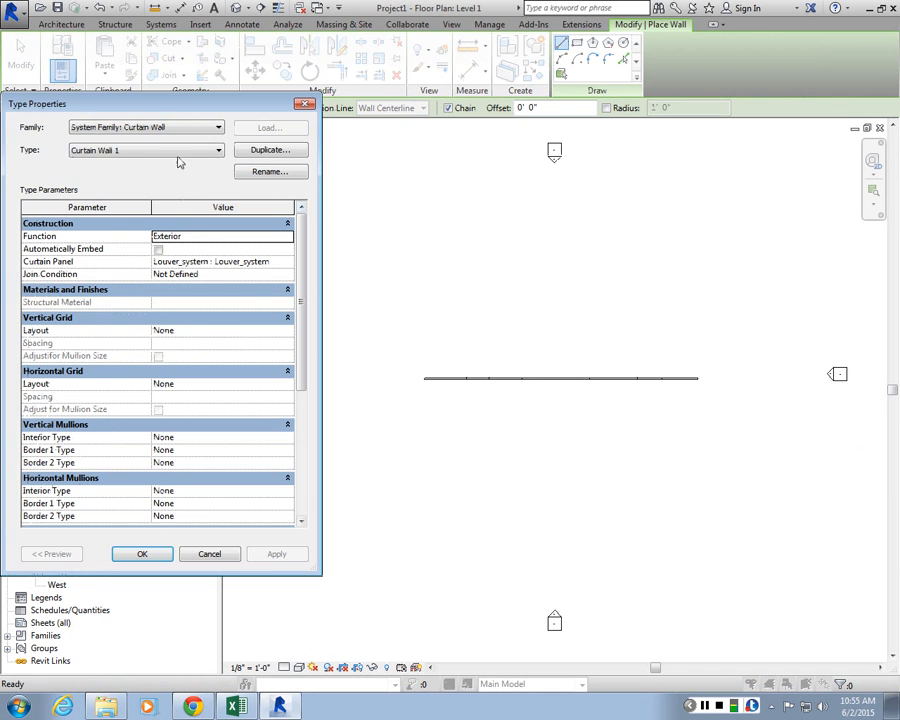
{"action": "left_click", "coordinate": [270, 150]}
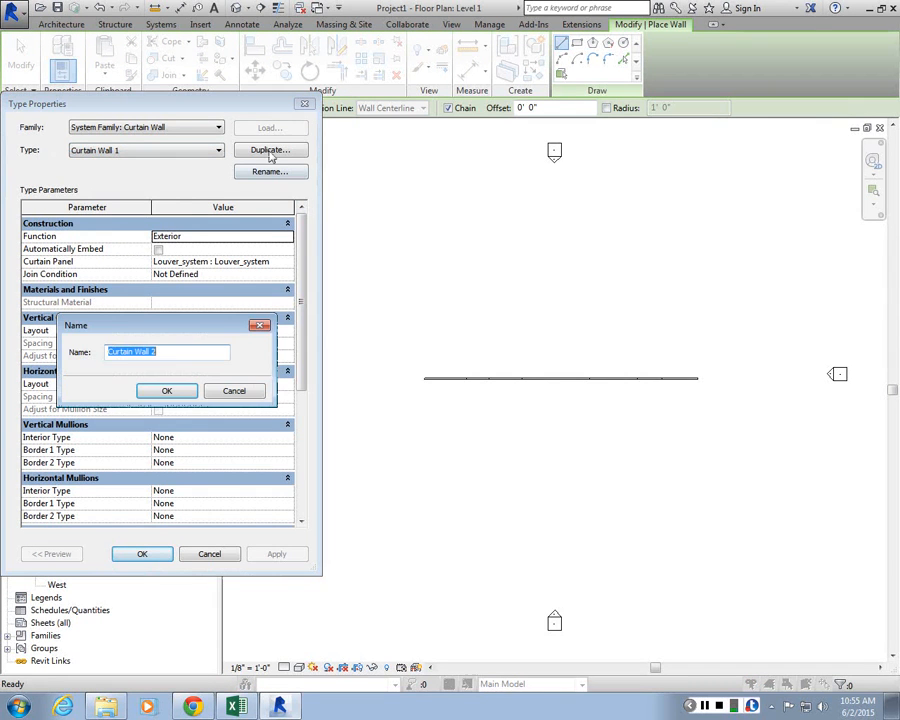
{"action": "left_click", "coordinate": [164, 391]}
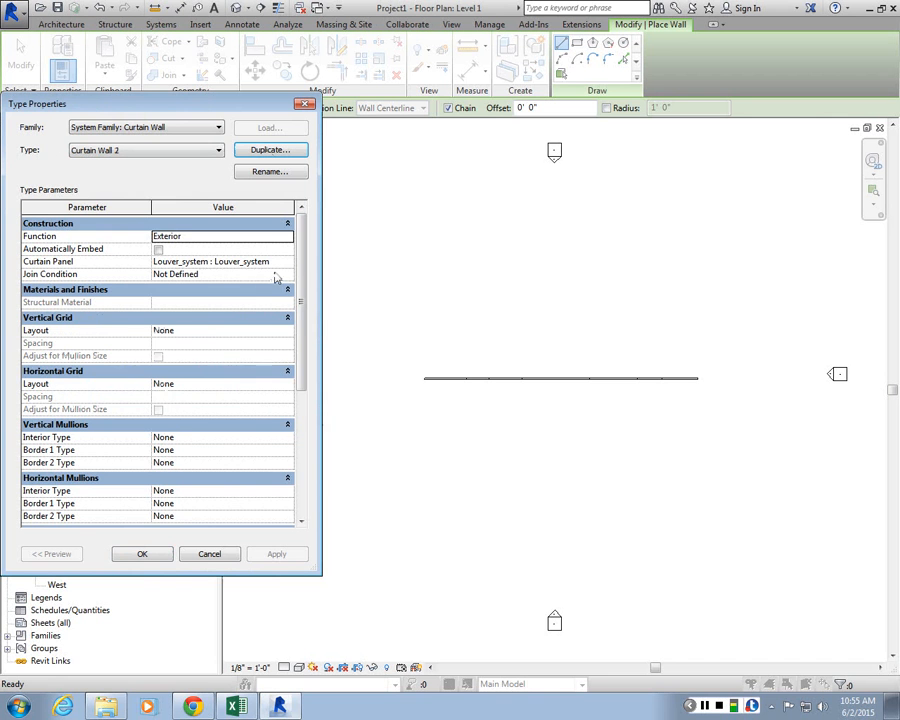
Set the curtain panel of the Curtain Wall 2 type to precast : precast and accept the type properties
{"action": "left_click", "coordinate": [287, 264]}
{"action": "left_click", "coordinate": [287, 263]}
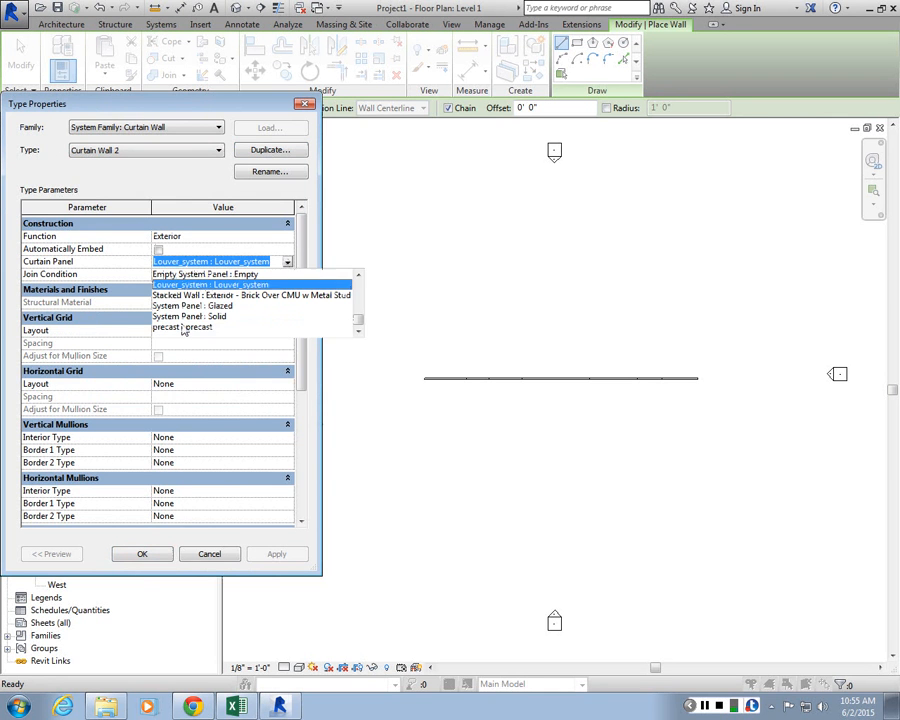
{"action": "left_click", "coordinate": [183, 330]}
{"action": "left_click", "coordinate": [158, 555]}
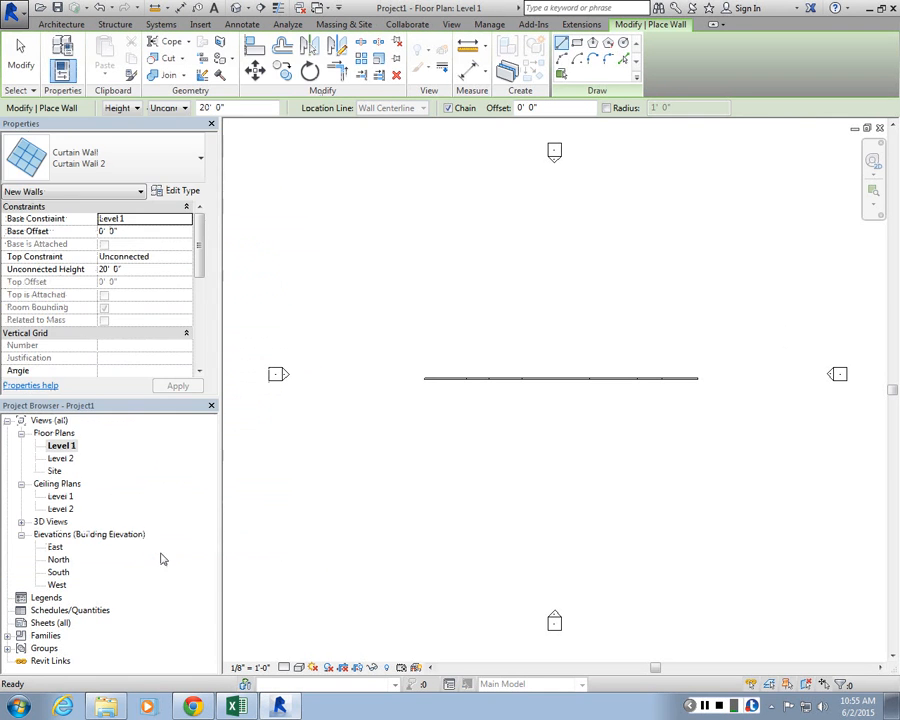
Draw a horizontal Curtain Wall 2 wall south of the existing wall, matching its start and end positions
{"action": "left_click", "coordinate": [425, 461]}
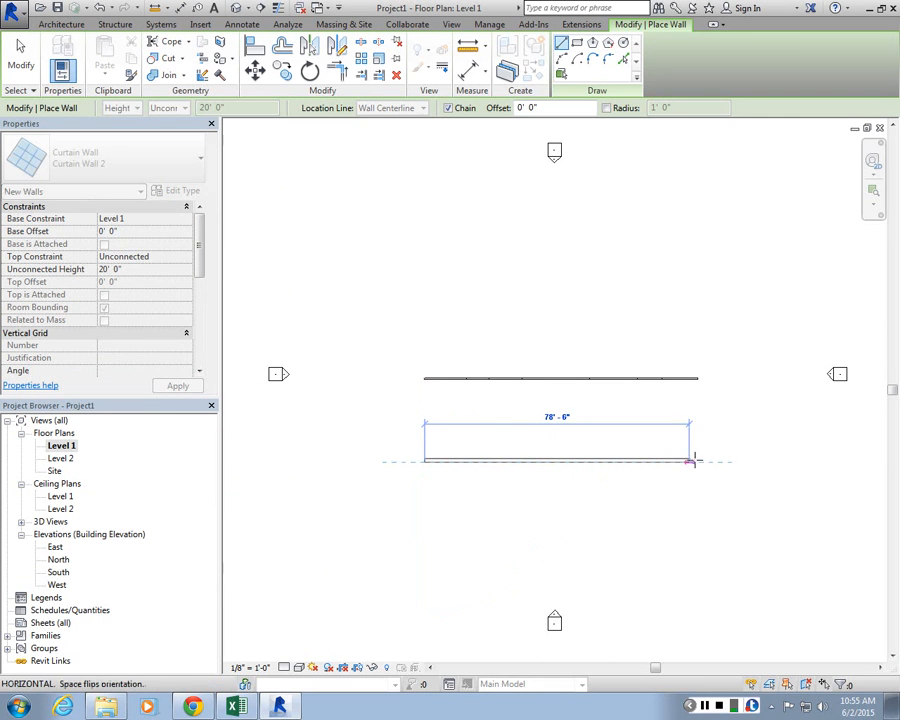
{"action": "left_click", "coordinate": [697, 461]}
{"action": "key", "text": "Escape"}
{"action": "key", "text": "Escape"}
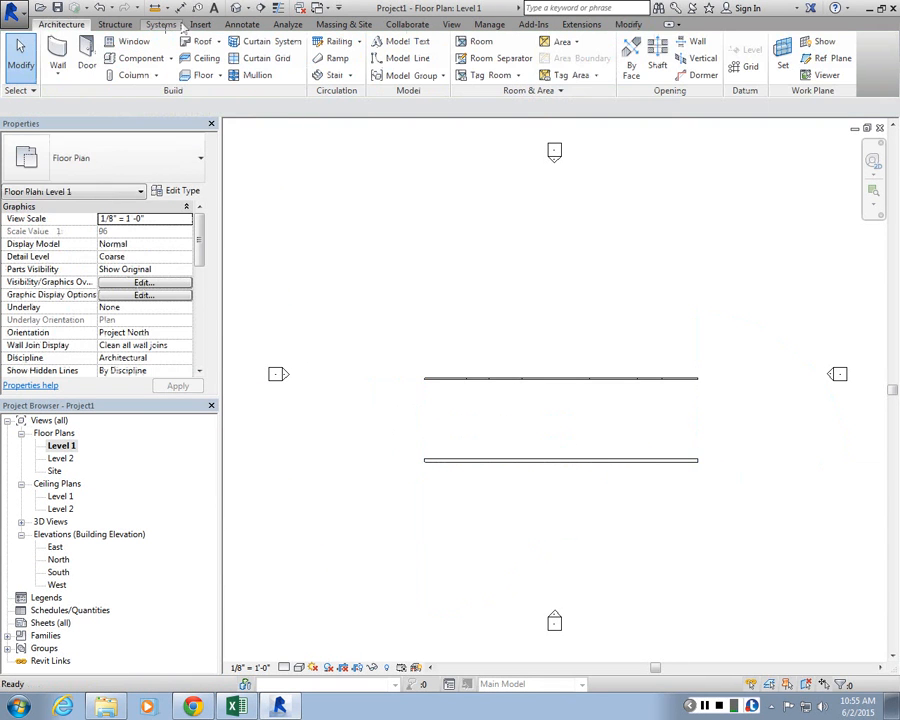
Examine the new precast curtain wall in the default 3D view
{"action": "left_click", "coordinate": [237, 8]}
{"action": "scroll", "coordinate": [538, 305], "scroll_direction": "down", "scroll_amount": 3}
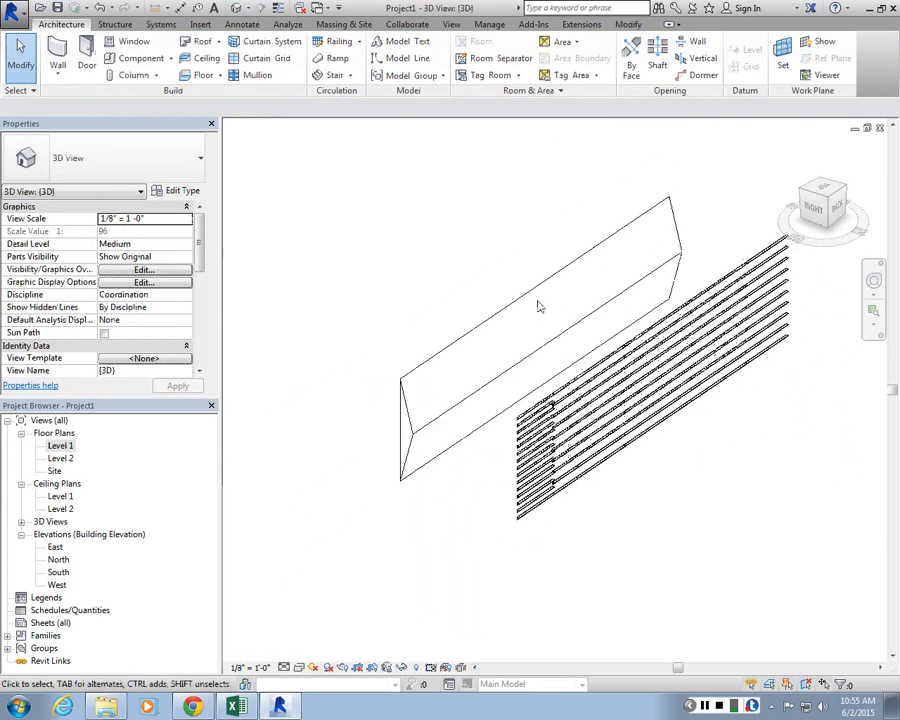
{"action": "left_click", "coordinate": [533, 297]}
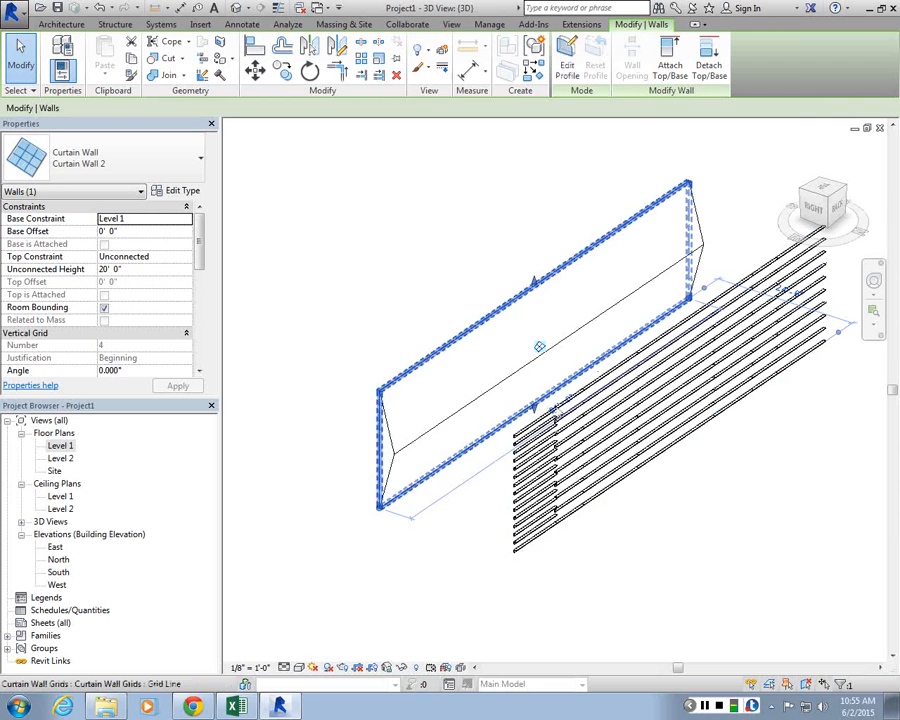
{"action": "left_click", "coordinate": [285, 560]}
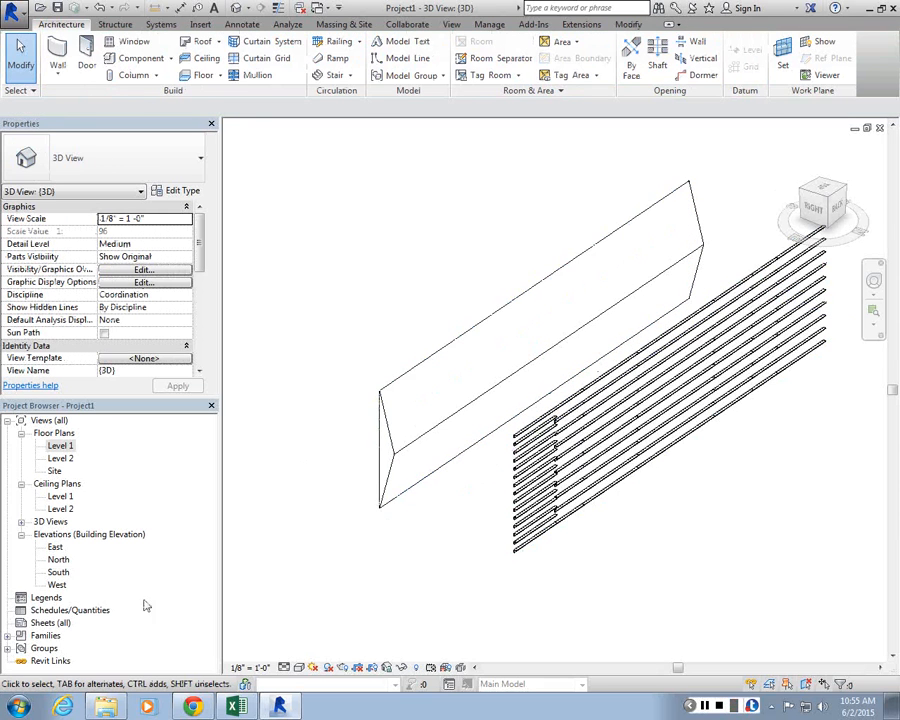
In the South elevation, divide the precast curtain wall with fourteen irregularly spaced vertical curtain grid lines through all segments, starting 5'-0" from its west end
{"action": "double_click", "coordinate": [60, 571]}
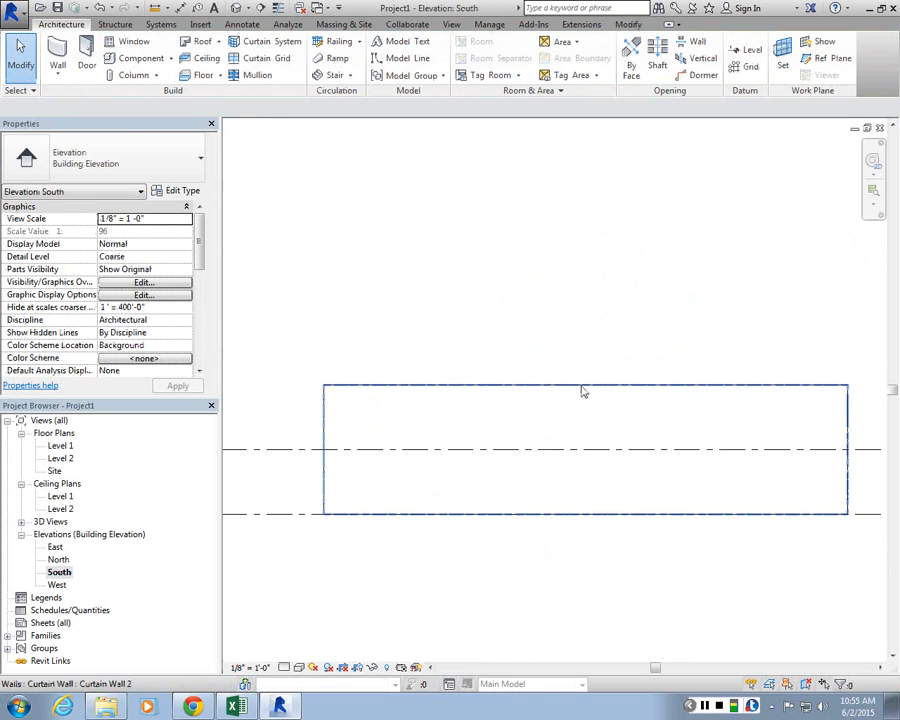
{"action": "left_click", "coordinate": [582, 391]}
{"action": "left_click", "coordinate": [378, 317]}
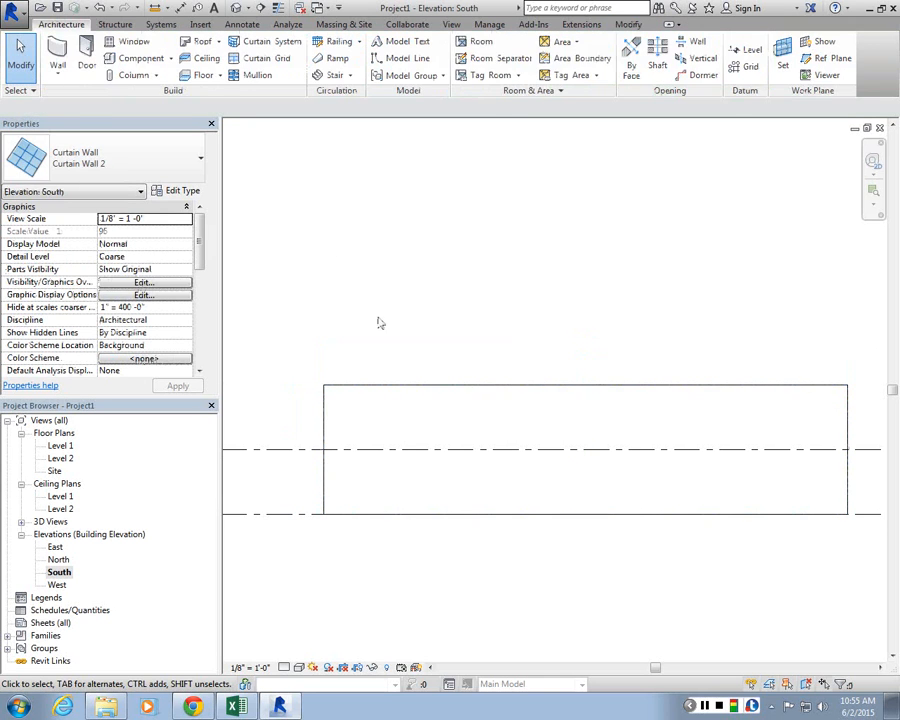
{"action": "left_click", "coordinate": [250, 58]}
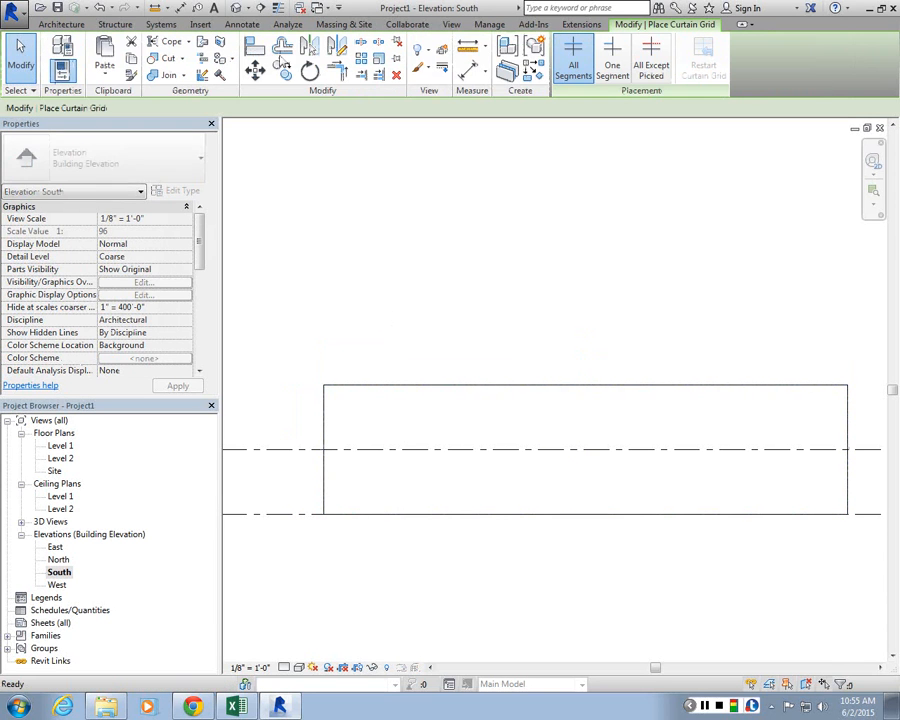
{"action": "left_click", "coordinate": [356, 386]}
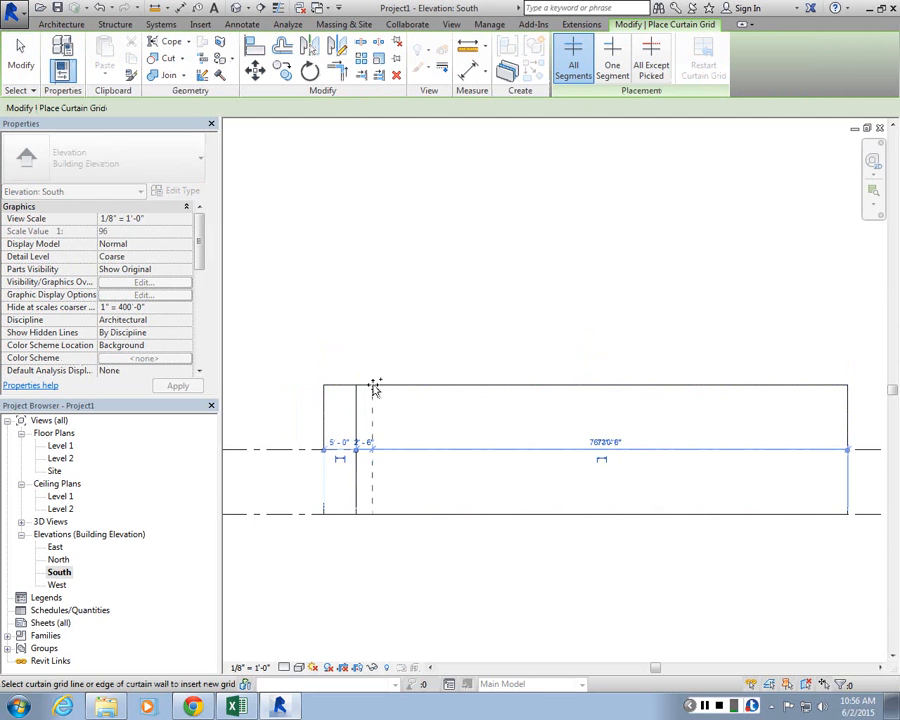
{"action": "left_click", "coordinate": [373, 385]}
{"action": "left_click", "coordinate": [388, 385]}
{"action": "left_click", "coordinate": [424, 385]}
{"action": "left_click", "coordinate": [473, 385]}
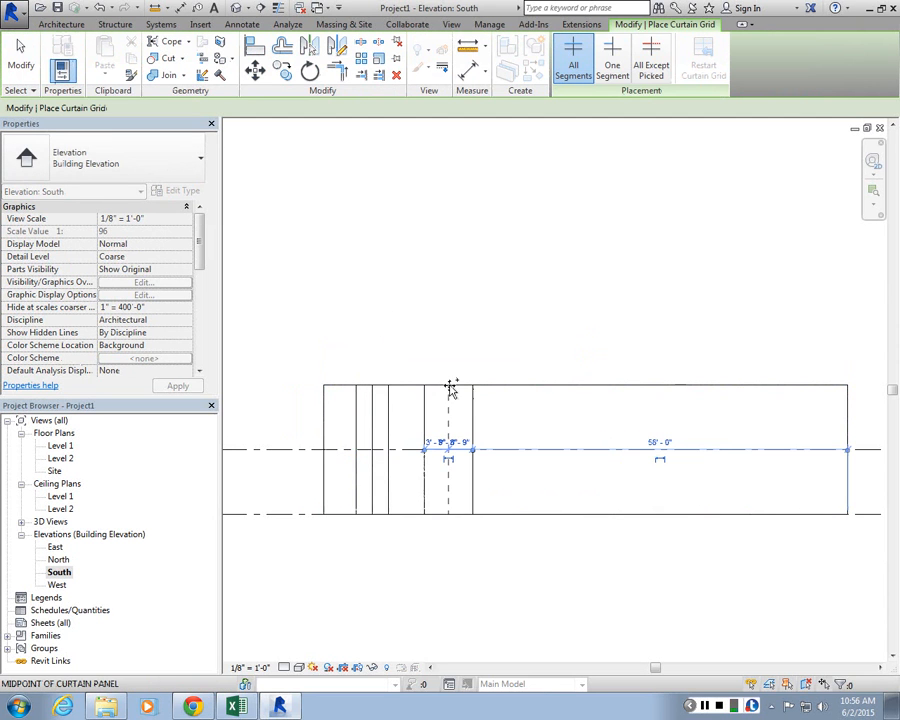
{"action": "left_click", "coordinate": [448, 386]}
{"action": "left_click", "coordinate": [531, 386]}
{"action": "left_click", "coordinate": [599, 386]}
{"action": "left_click", "coordinate": [667, 386]}
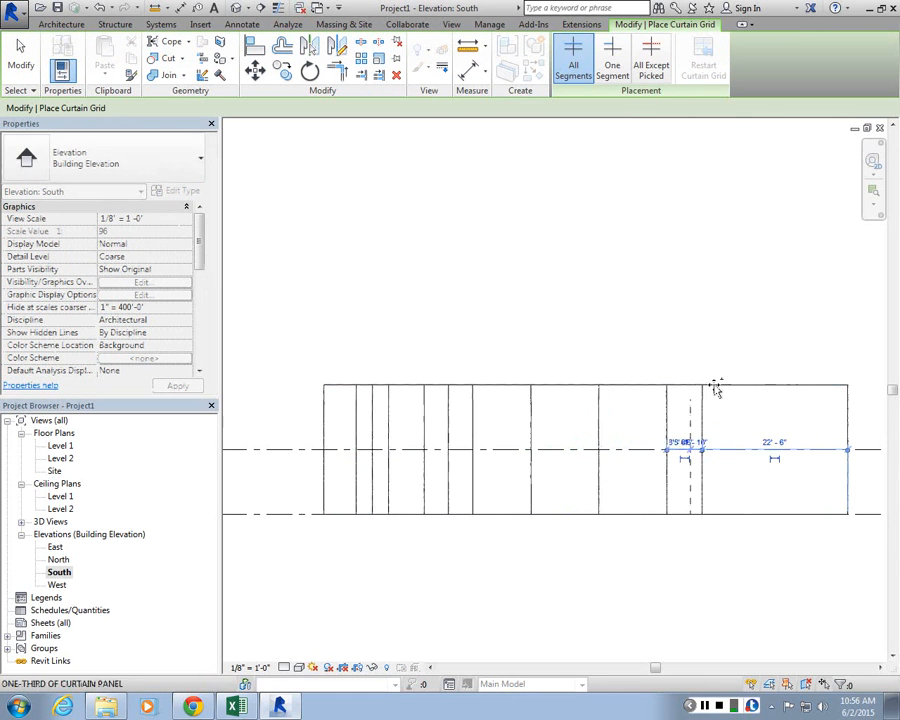
{"action": "left_click", "coordinate": [702, 386]}
{"action": "left_click", "coordinate": [752, 386]}
{"action": "left_click", "coordinate": [783, 386]}
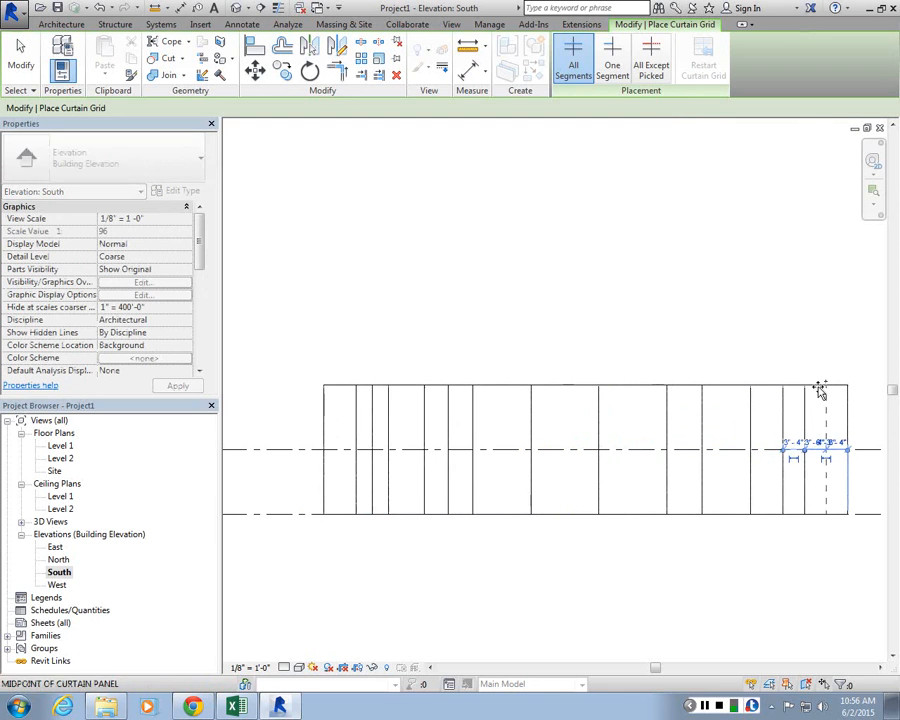
{"action": "key", "text": "Escape"}
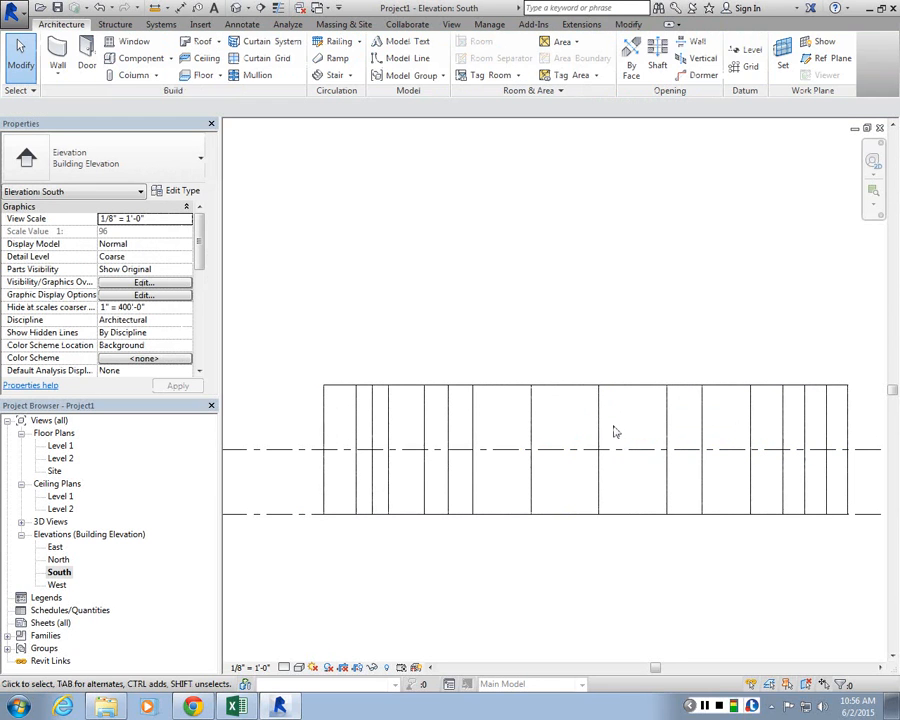
In the default 3D view, select the narrow precast panel at the wall's near end and open its family for editing
{"action": "left_click", "coordinate": [245, 8]}
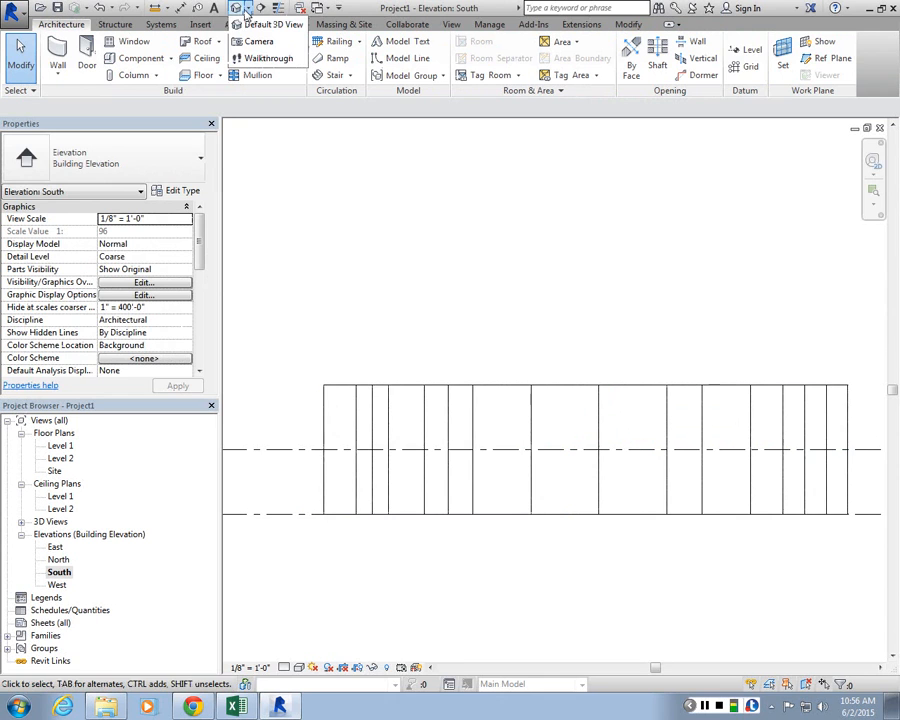
{"action": "left_click", "coordinate": [268, 24]}
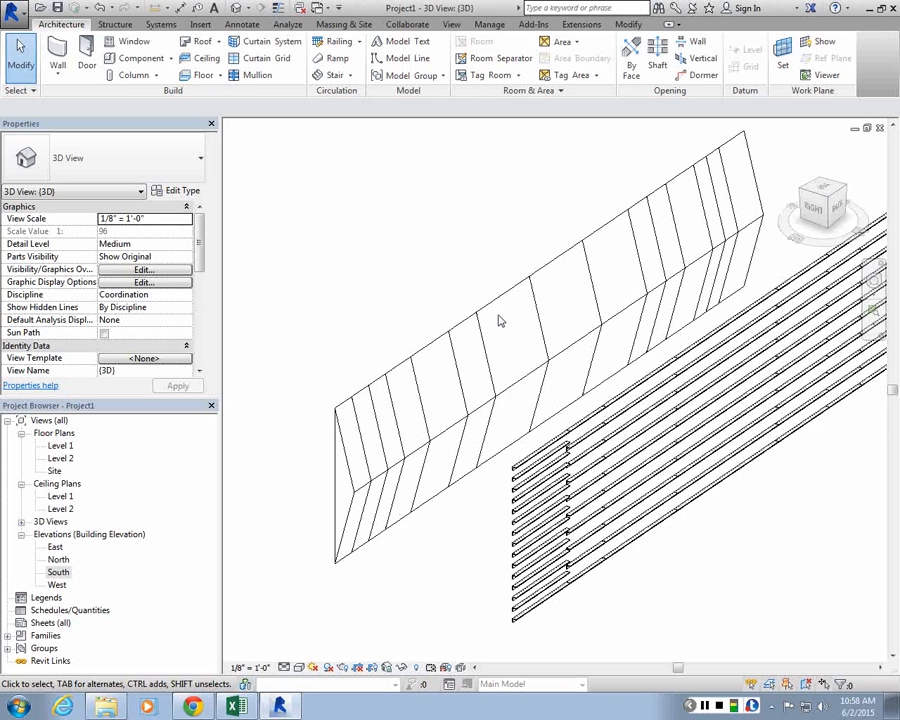
{"action": "left_click", "coordinate": [354, 426]}
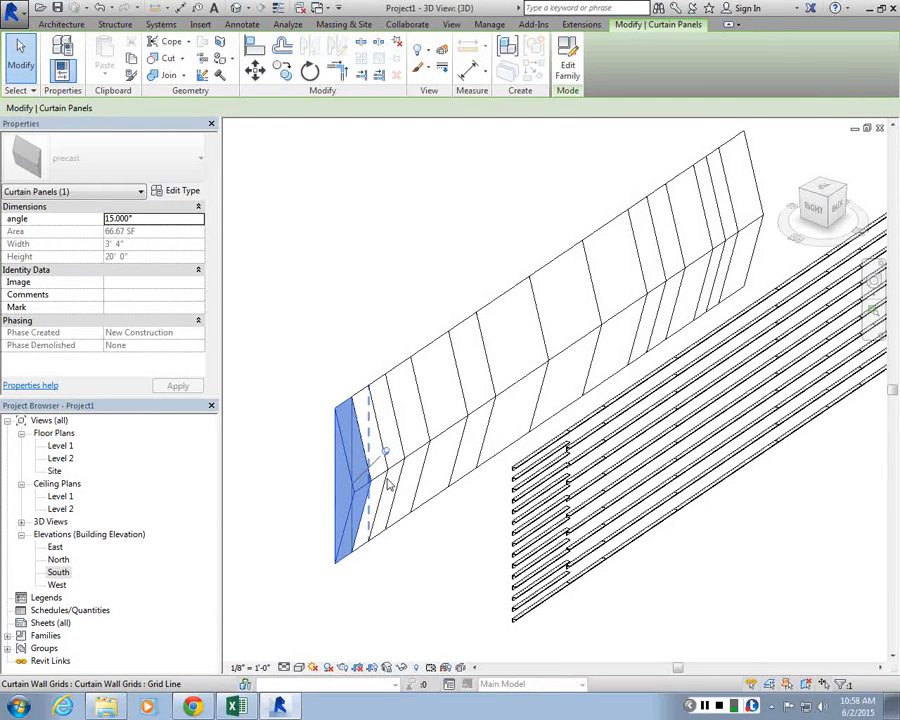
{"action": "left_click", "coordinate": [567, 65]}
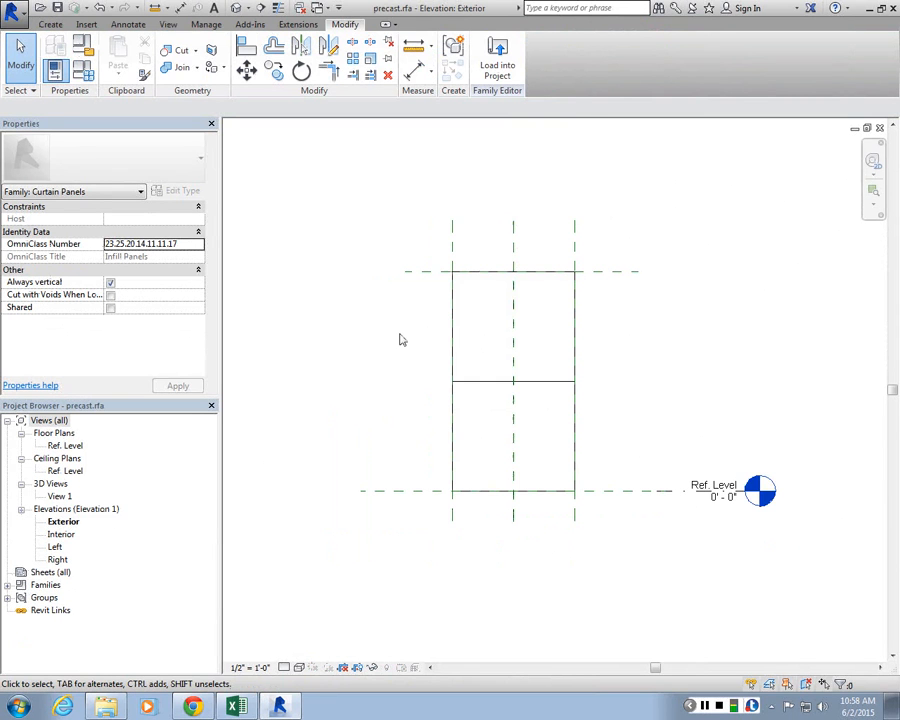
Add an aligned dimension across the panel's overall width, between its two outer vertical reference planes in the Exterior elevation
{"action": "scroll", "coordinate": [512, 225], "scroll_direction": "up", "scroll_amount": 1}
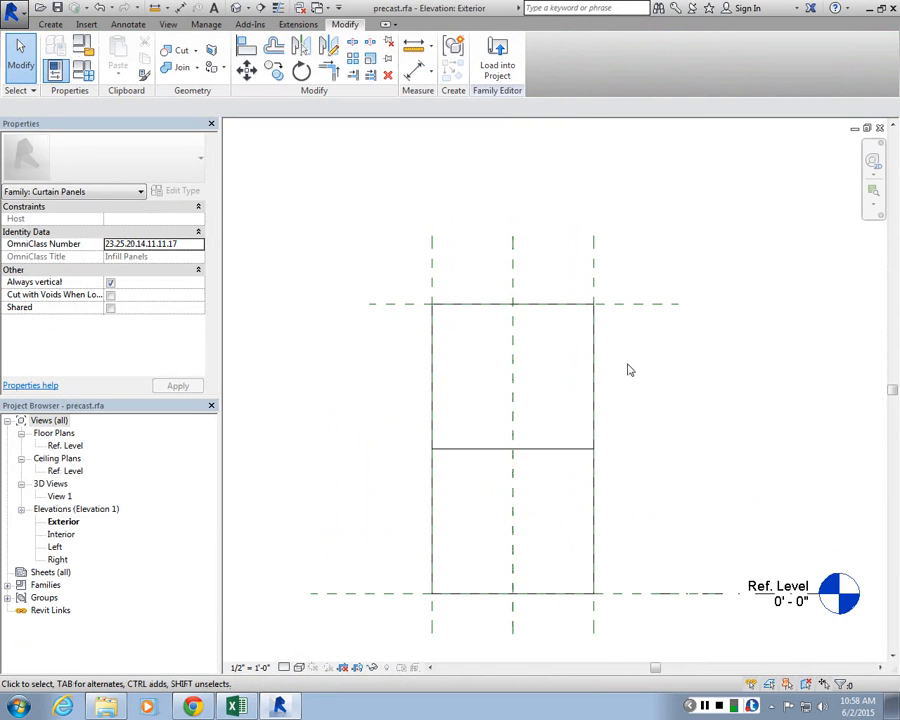
{"action": "scroll", "coordinate": [600, 360], "scroll_direction": "down", "scroll_amount": 2}
{"action": "scroll", "coordinate": [625, 348], "scroll_direction": "up", "scroll_amount": 3}
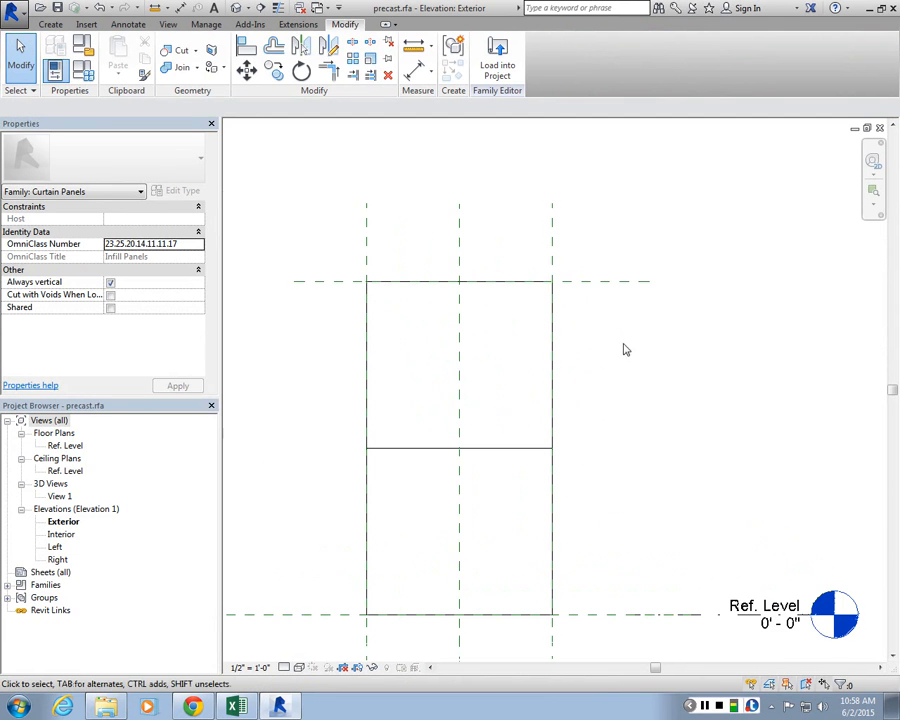
{"action": "left_click", "coordinate": [130, 27]}
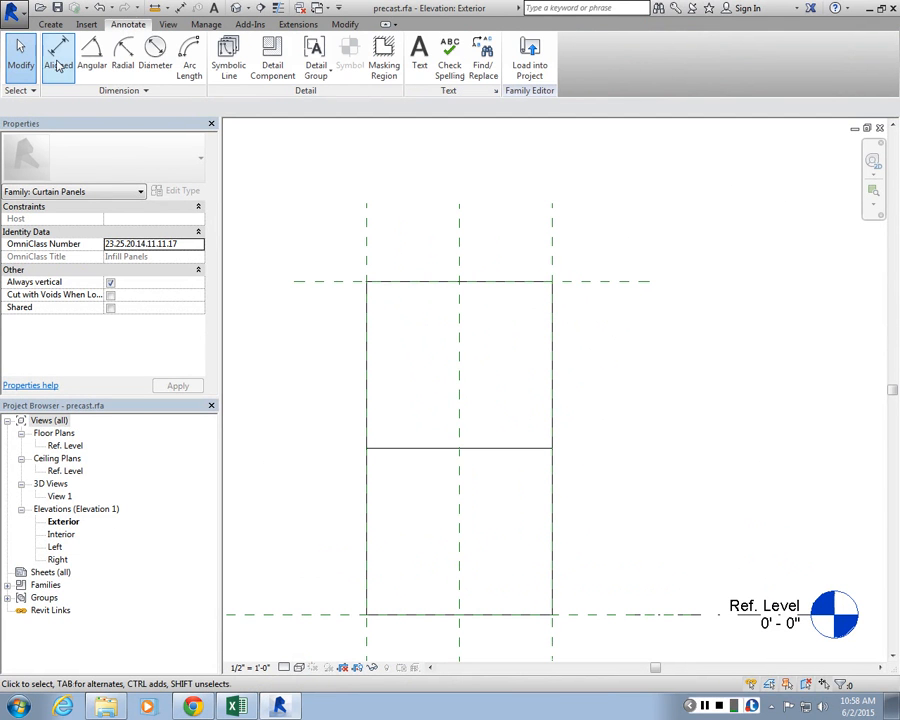
{"action": "left_click", "coordinate": [59, 60]}
{"action": "left_click", "coordinate": [367, 243]}
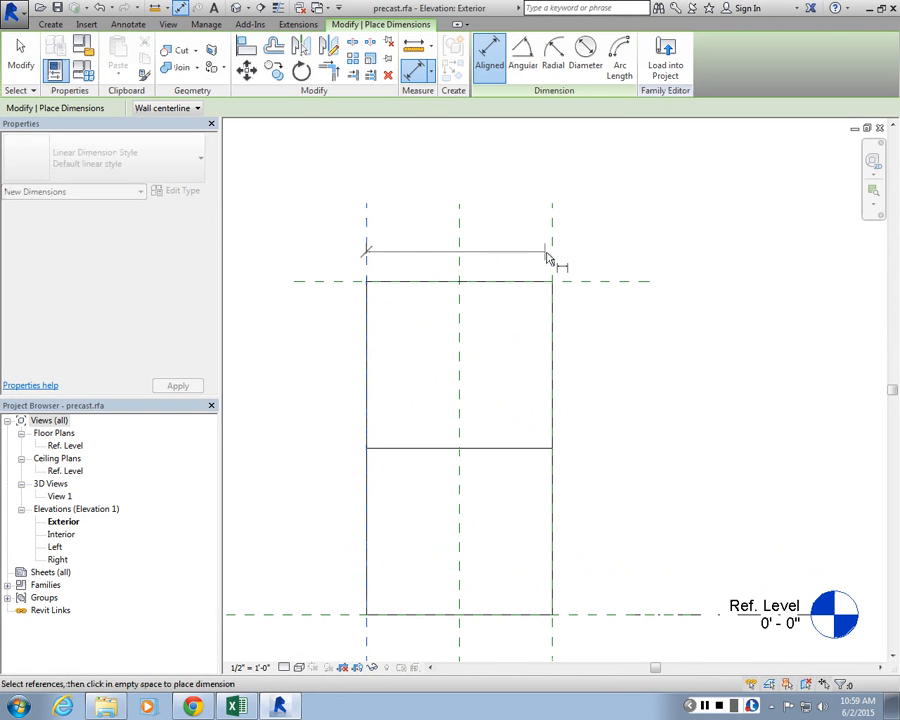
{"action": "left_click", "coordinate": [552, 256]}
{"action": "left_click", "coordinate": [548, 242]}
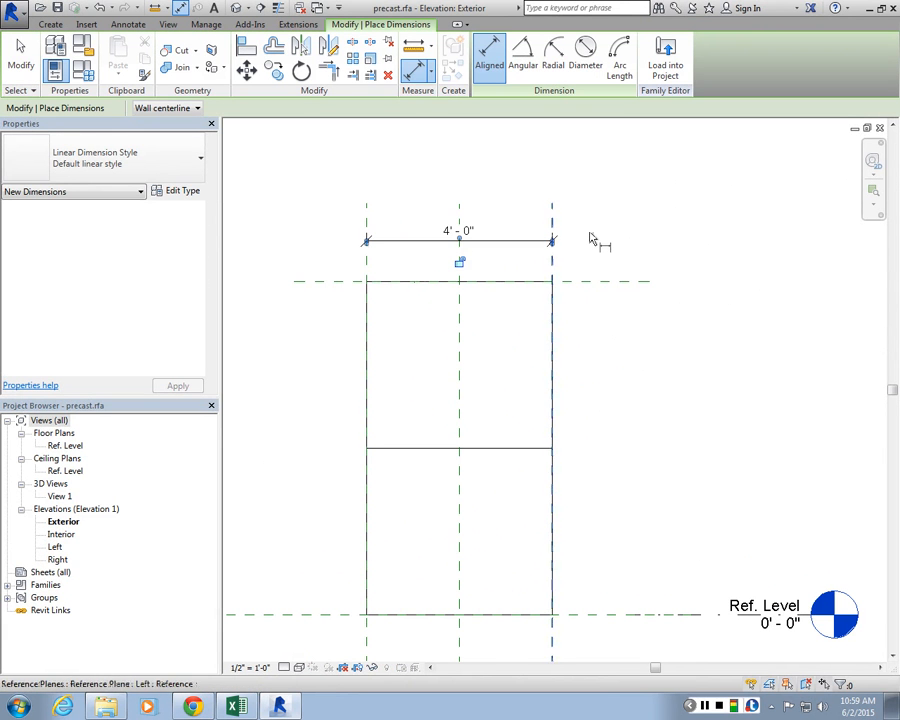
Add an aligned dimension for the panel's overall height, from the upper reference plane to the Ref. Level
{"action": "left_click", "coordinate": [615, 283]}
{"action": "left_click", "coordinate": [618, 621]}
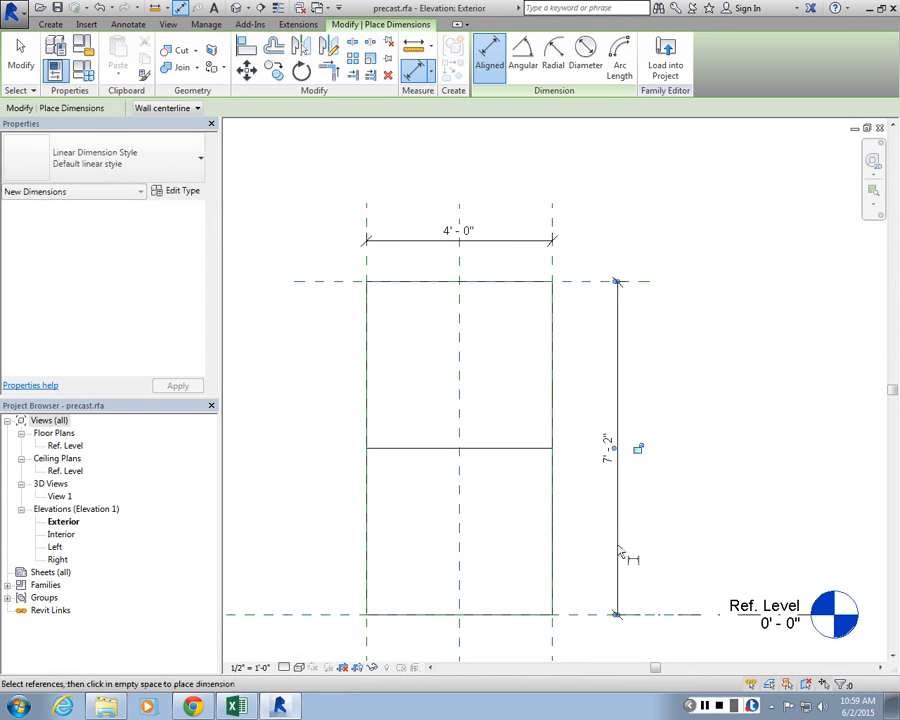
{"action": "left_click", "coordinate": [619, 540]}
{"action": "key", "text": "Escape"}
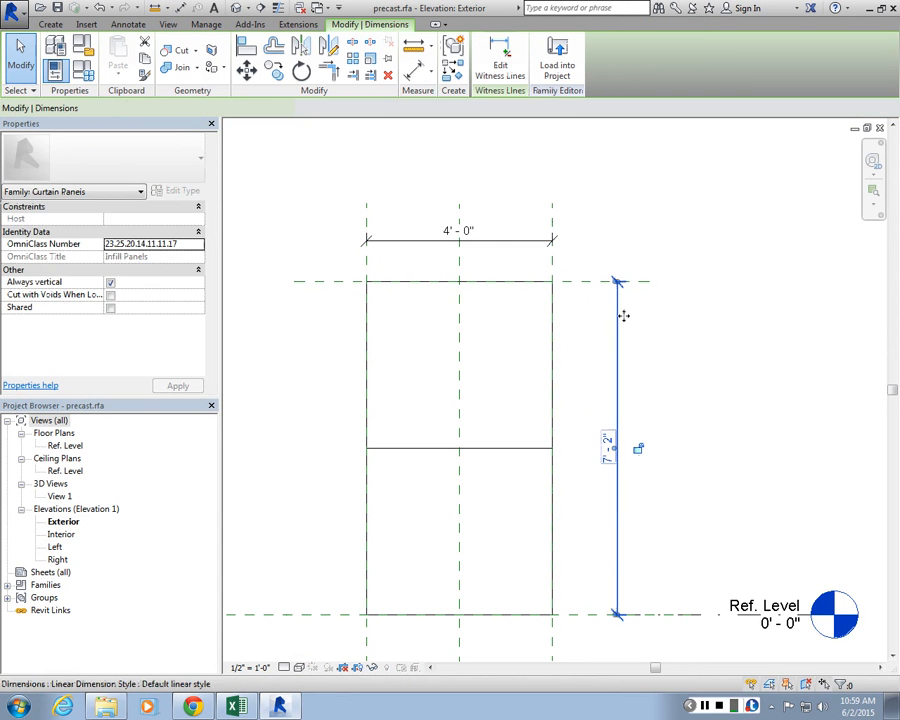
Label the vertical dimension with a new instance reporting parameter named height and check it in the family types
{"action": "left_click", "coordinate": [622, 312]}
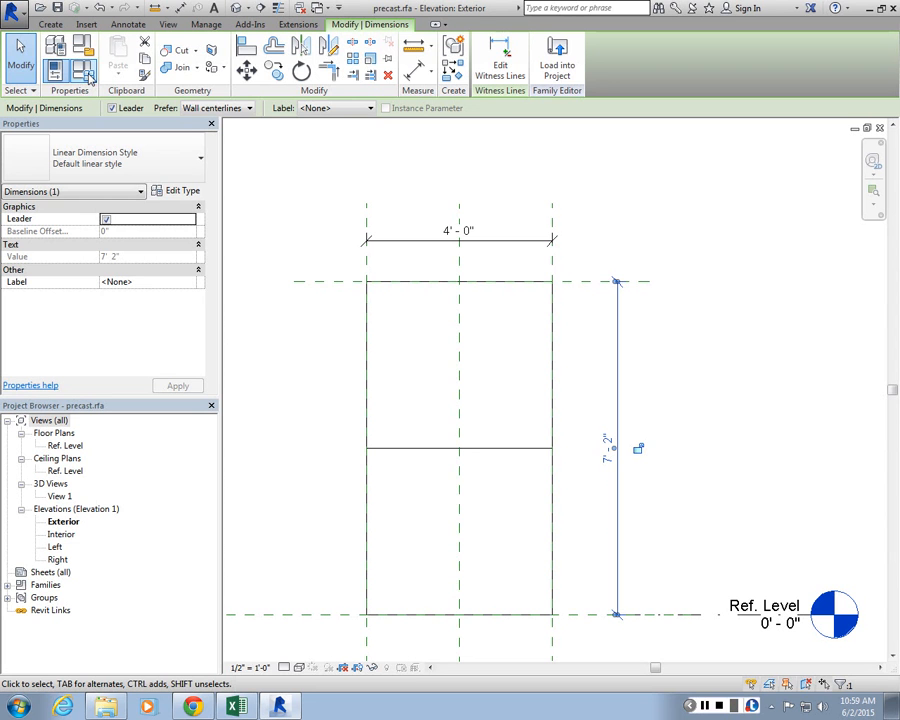
{"action": "left_click", "coordinate": [318, 108]}
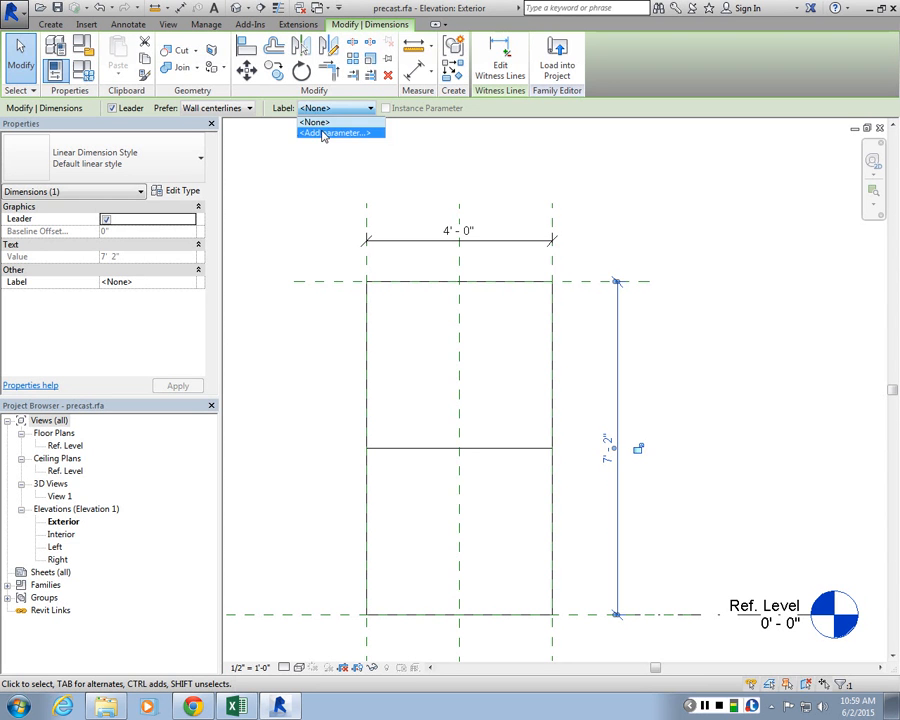
{"action": "left_click", "coordinate": [323, 133]}
{"action": "type", "text": "height"}
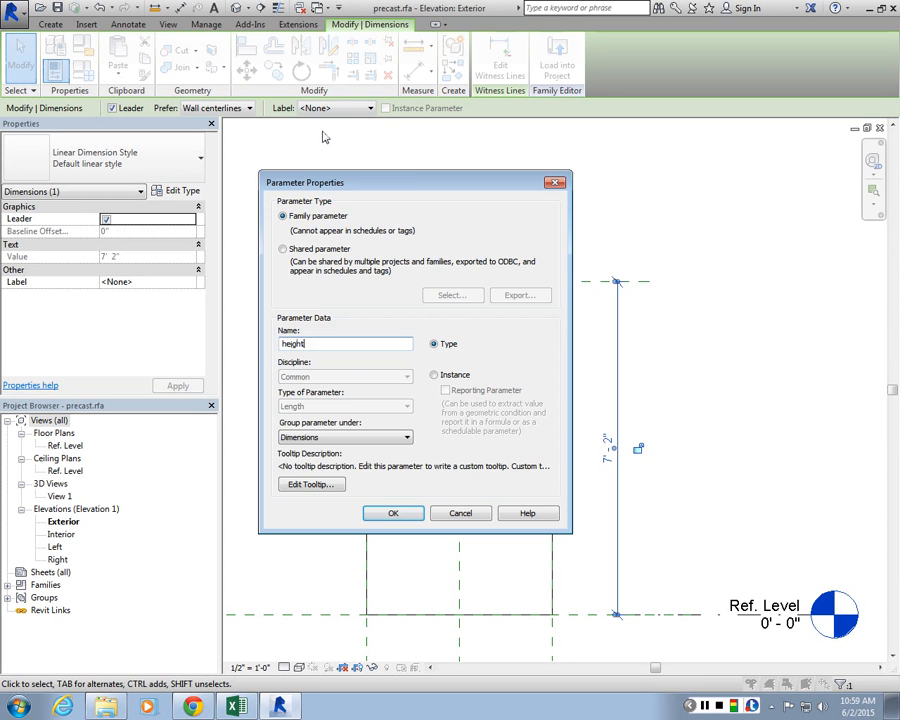
{"action": "left_click_drag", "start_coordinate": [411, 175], "coordinate": [257, 122]}
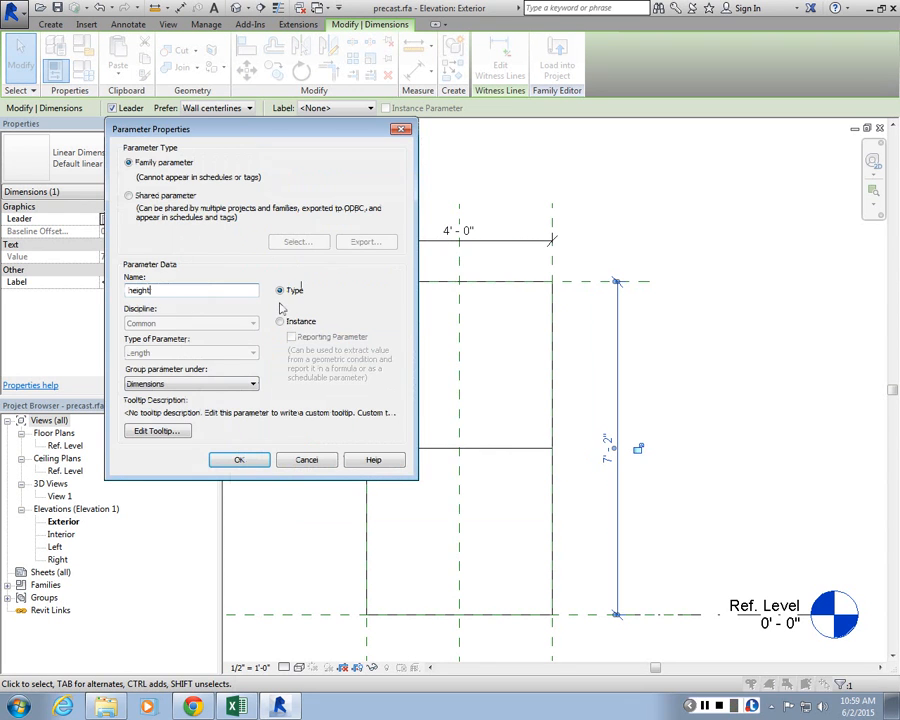
{"action": "left_click", "coordinate": [288, 323]}
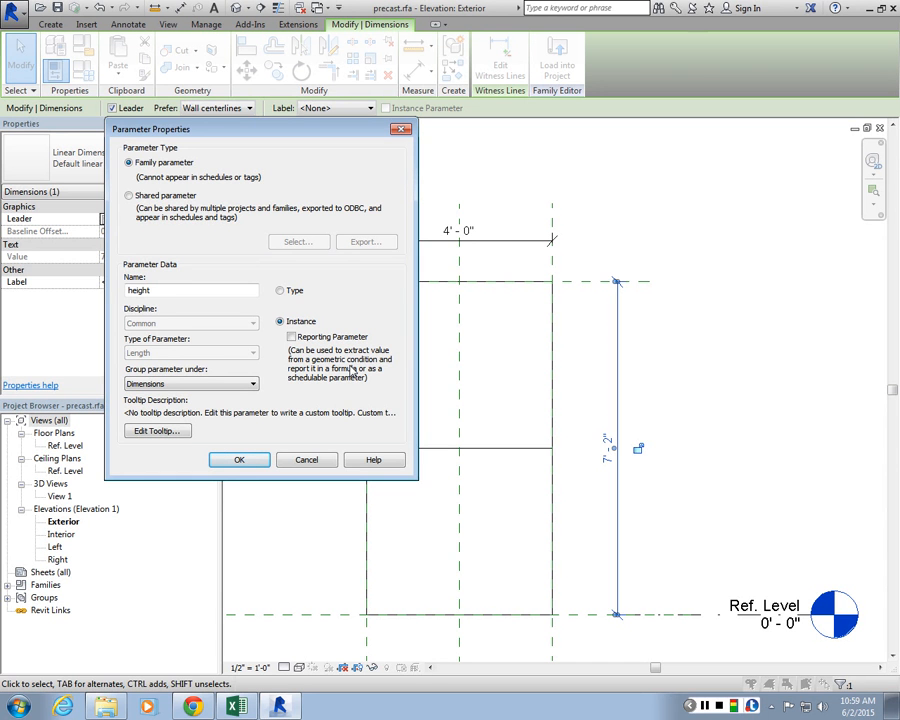
{"action": "left_click", "coordinate": [290, 338]}
{"action": "left_click", "coordinate": [216, 465]}
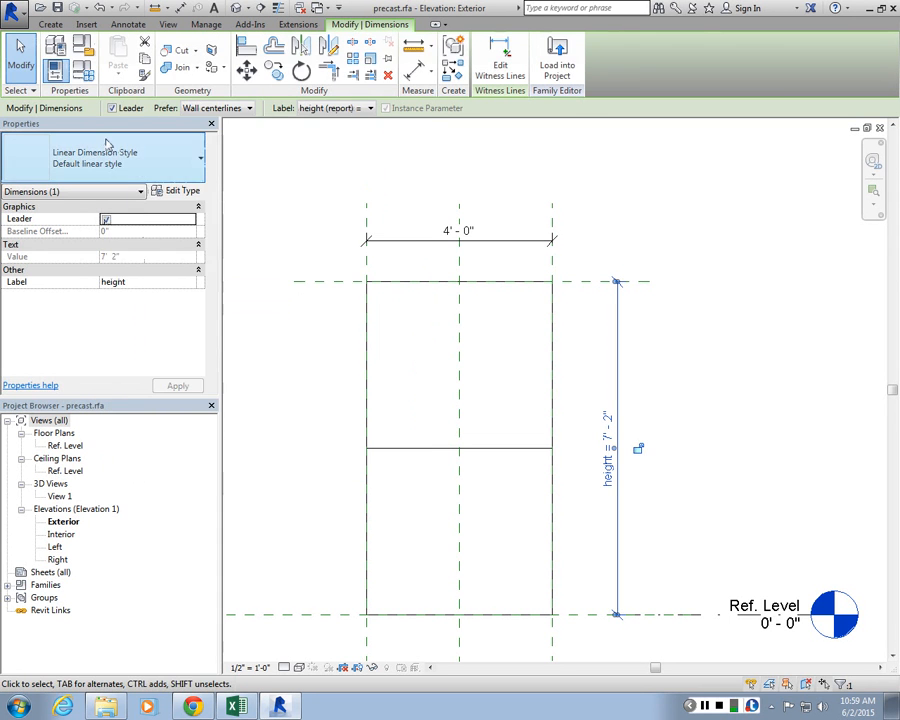
{"action": "left_click", "coordinate": [82, 62]}
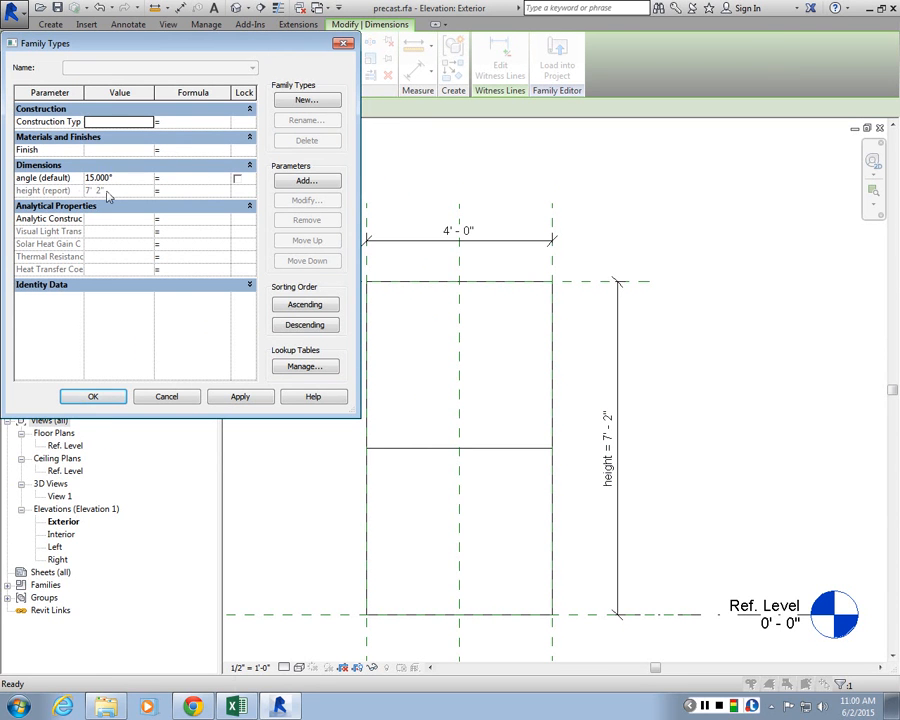
{"action": "left_click", "coordinate": [346, 44]}
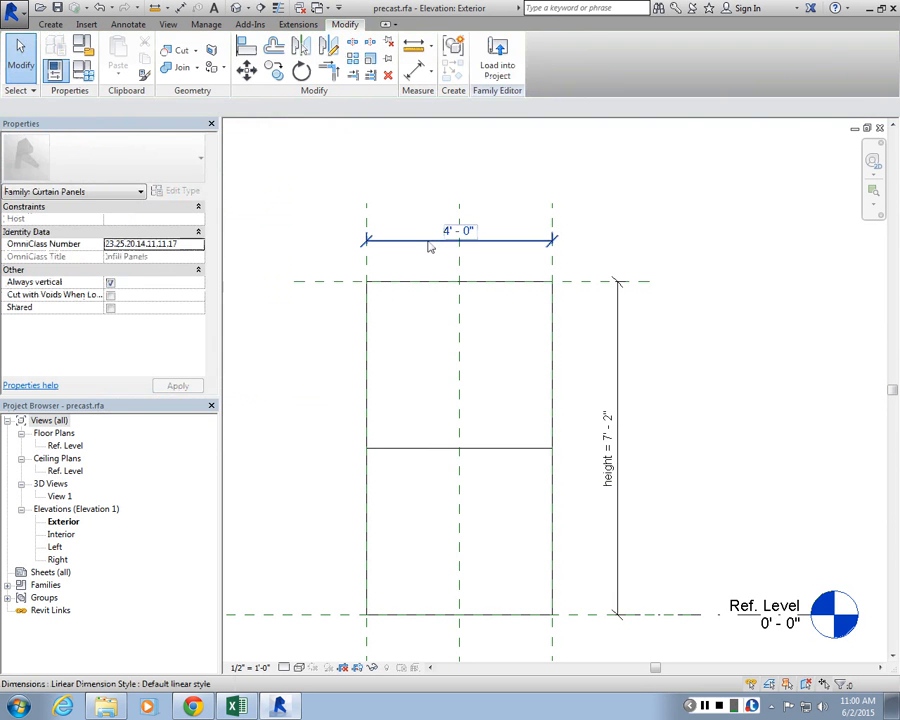
Label the horizontal dimension above the panel with a new instance reporting parameter named width
{"action": "left_click", "coordinate": [430, 245]}
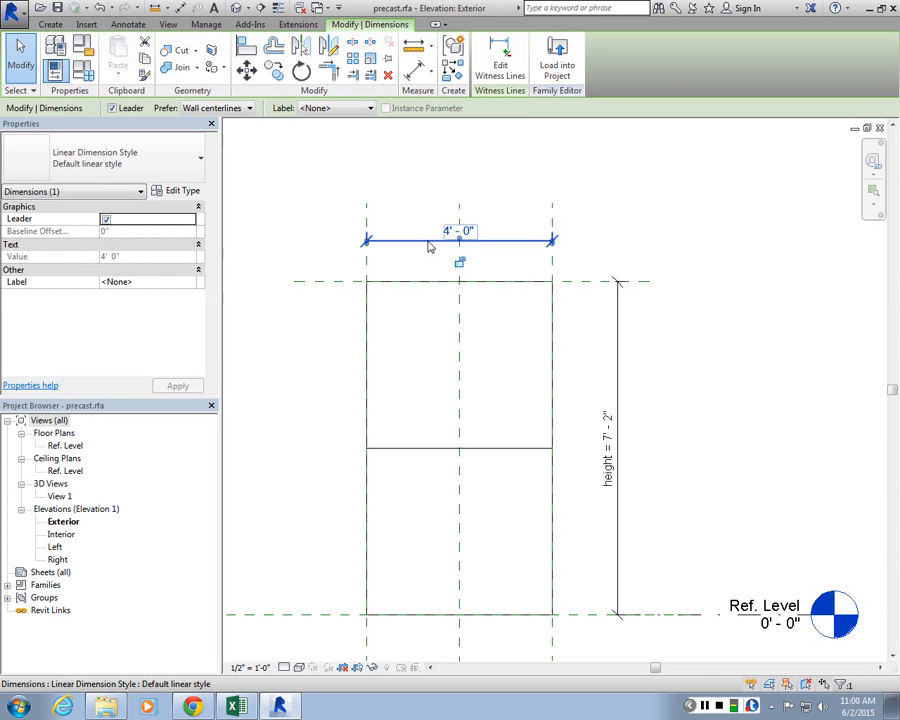
{"action": "left_click", "coordinate": [397, 311]}
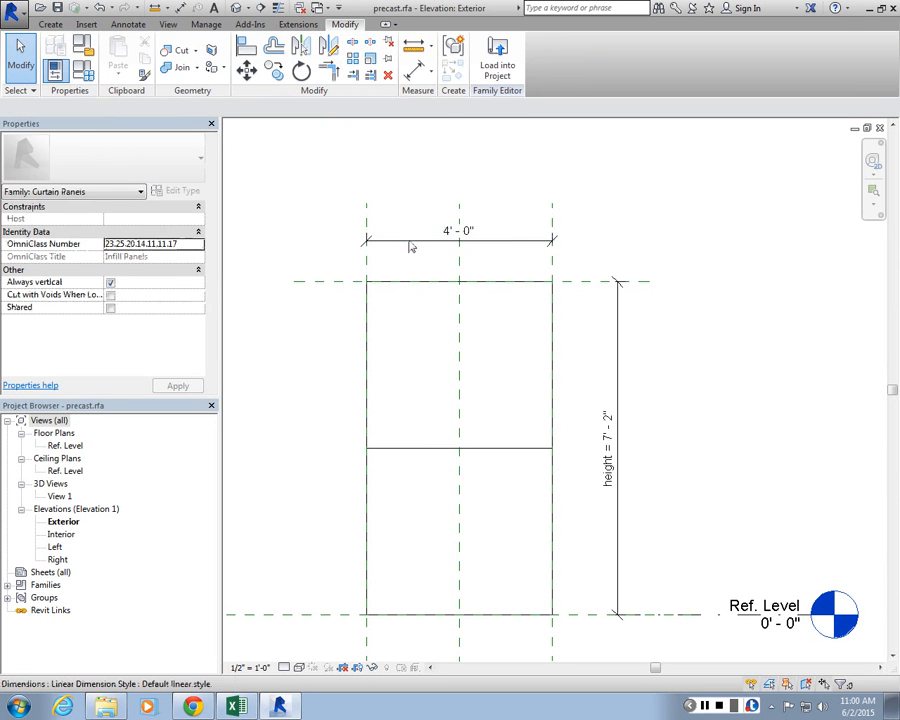
{"action": "left_click", "coordinate": [400, 251]}
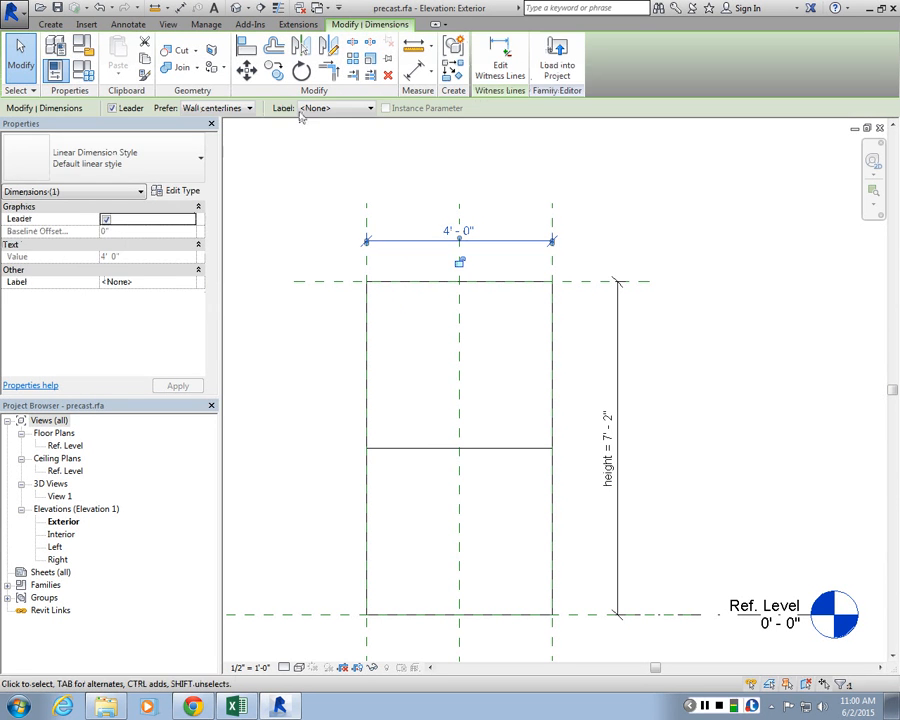
{"action": "left_click", "coordinate": [321, 110]}
{"action": "left_click", "coordinate": [325, 136]}
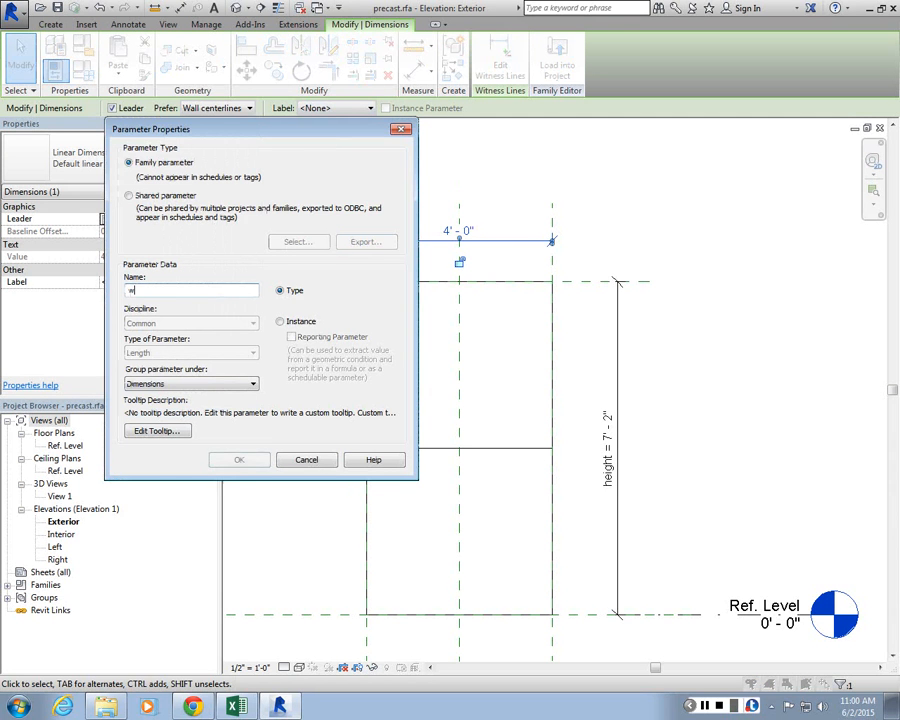
{"action": "type", "text": "width"}
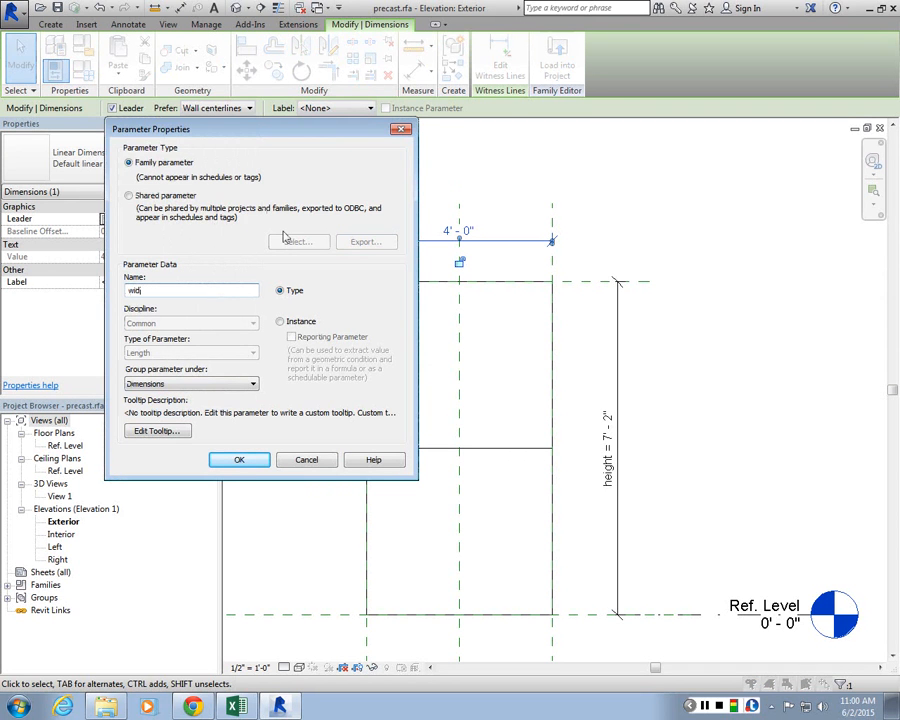
{"action": "left_click", "coordinate": [281, 321]}
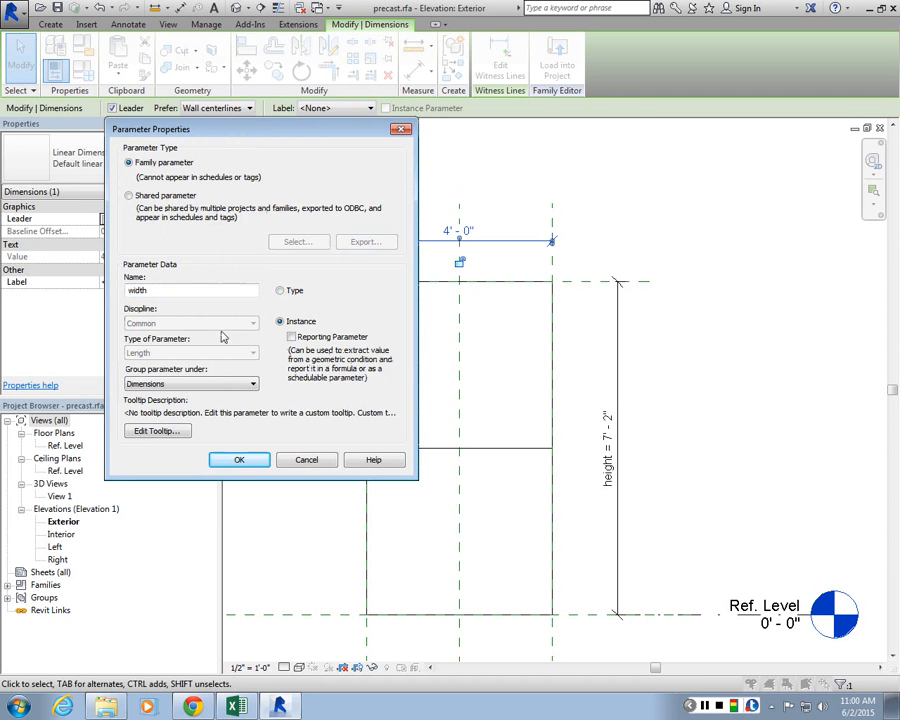
{"action": "left_click", "coordinate": [291, 337]}
{"action": "key", "text": "Return"}
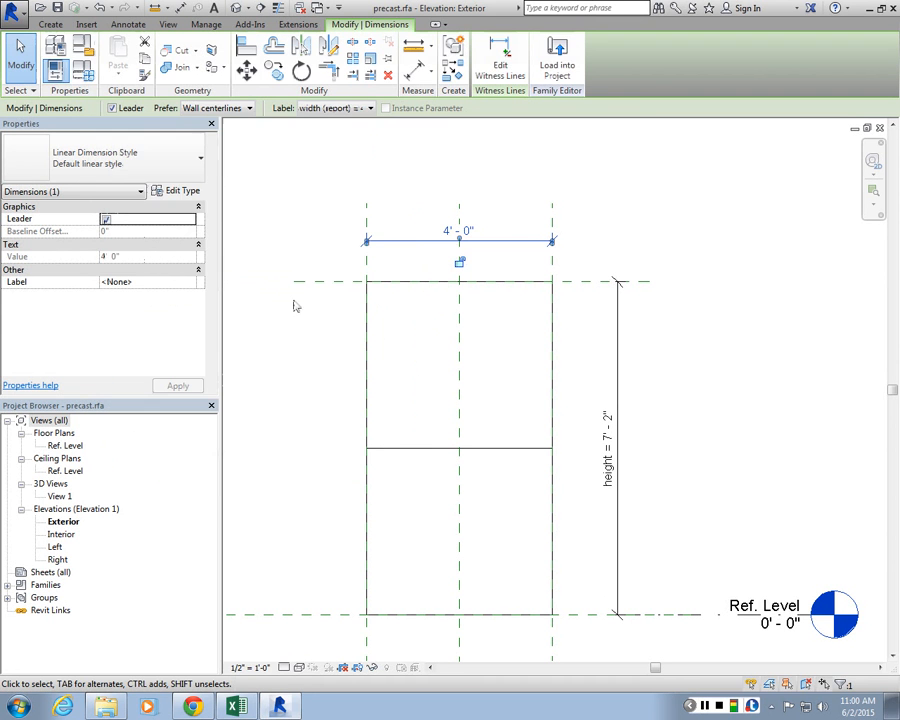
{"action": "left_click", "coordinate": [291, 262]}
Add an instance family parameter named area, of type Area and grouped under Analysis Results, in the family types
{"action": "left_click", "coordinate": [89, 80]}
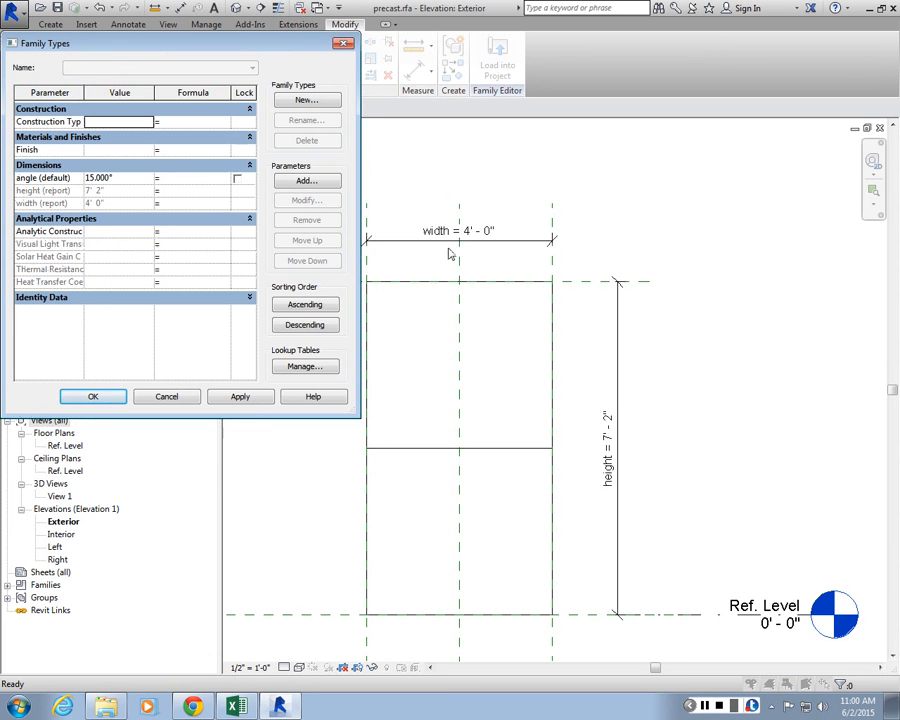
{"action": "left_click_drag", "start_coordinate": [360, 214], "coordinate": [718, 214]}
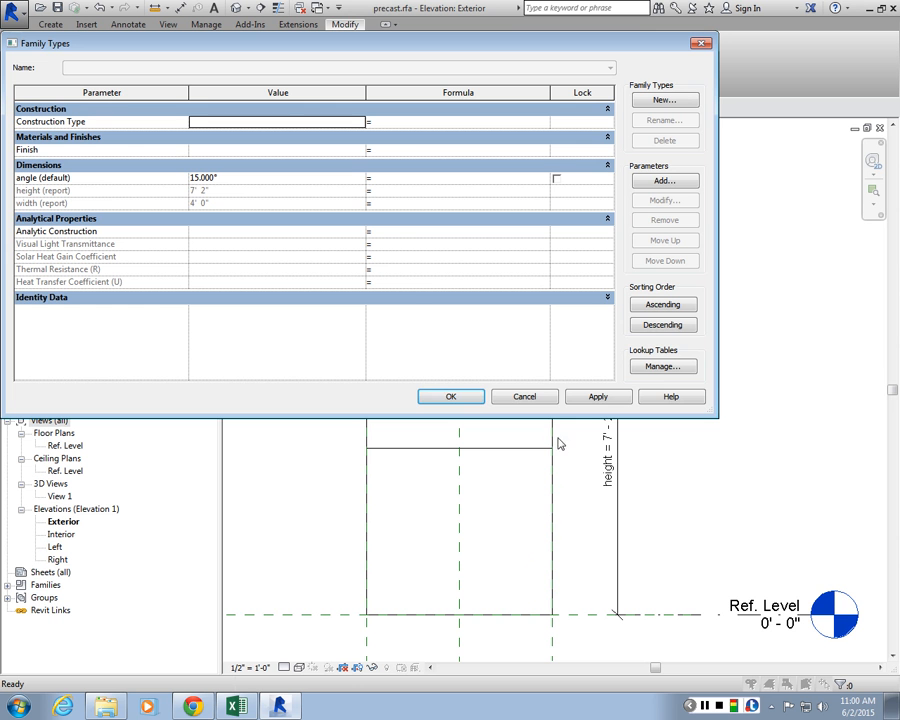
{"action": "left_click", "coordinate": [660, 183]}
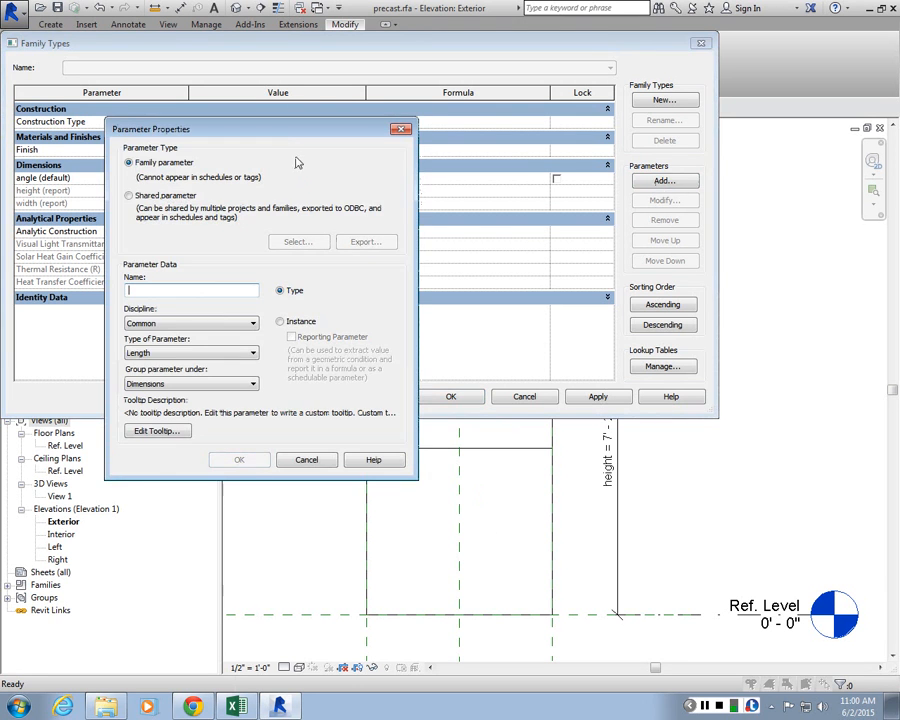
{"action": "left_click_drag", "start_coordinate": [277, 129], "coordinate": [629, 237]}
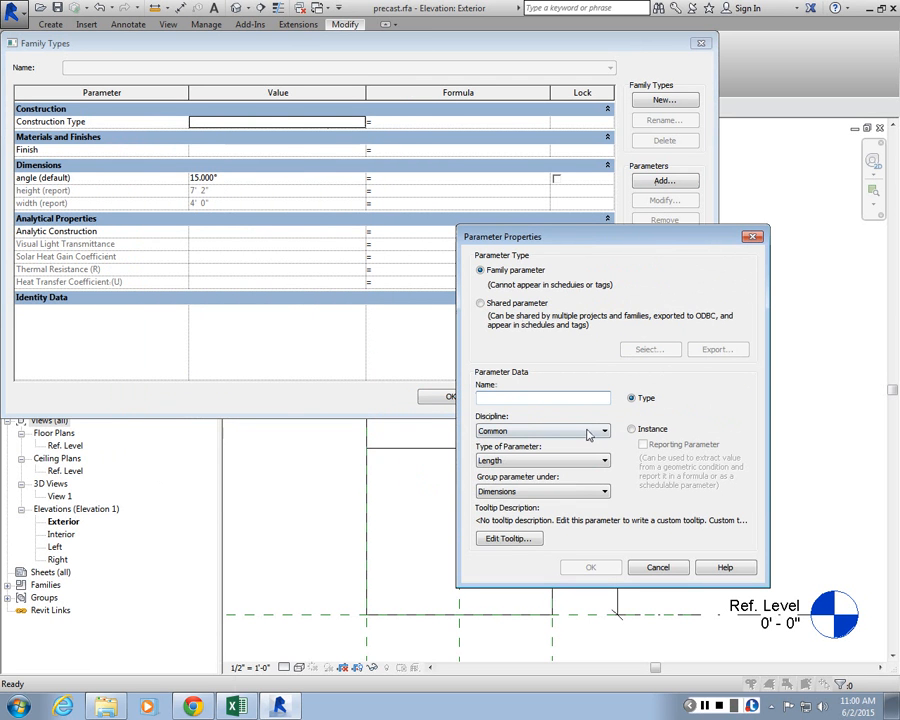
{"action": "type", "text": "area"}
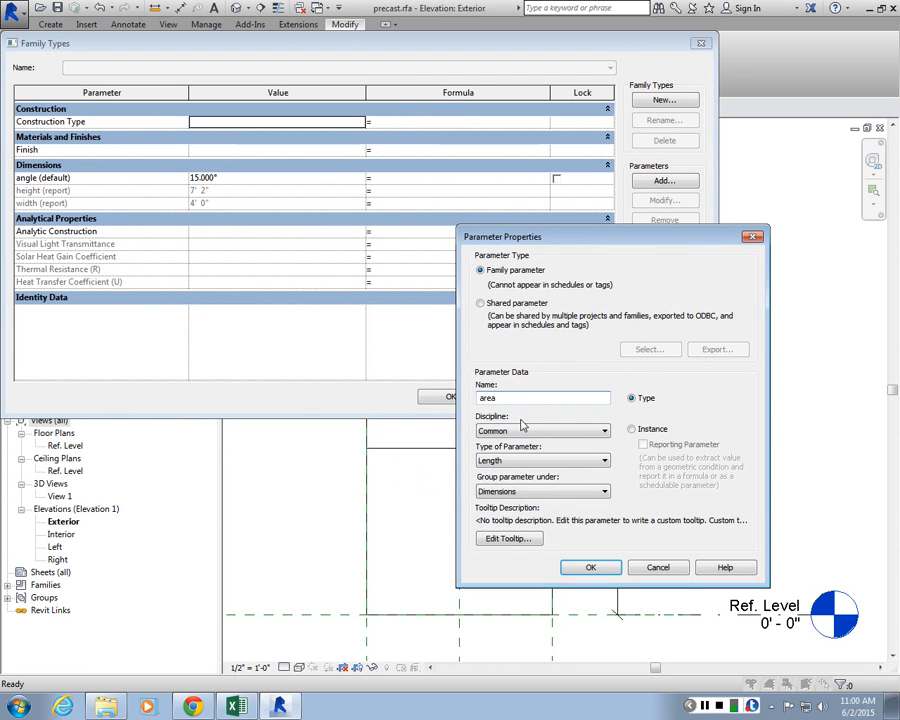
{"action": "left_click", "coordinate": [516, 460]}
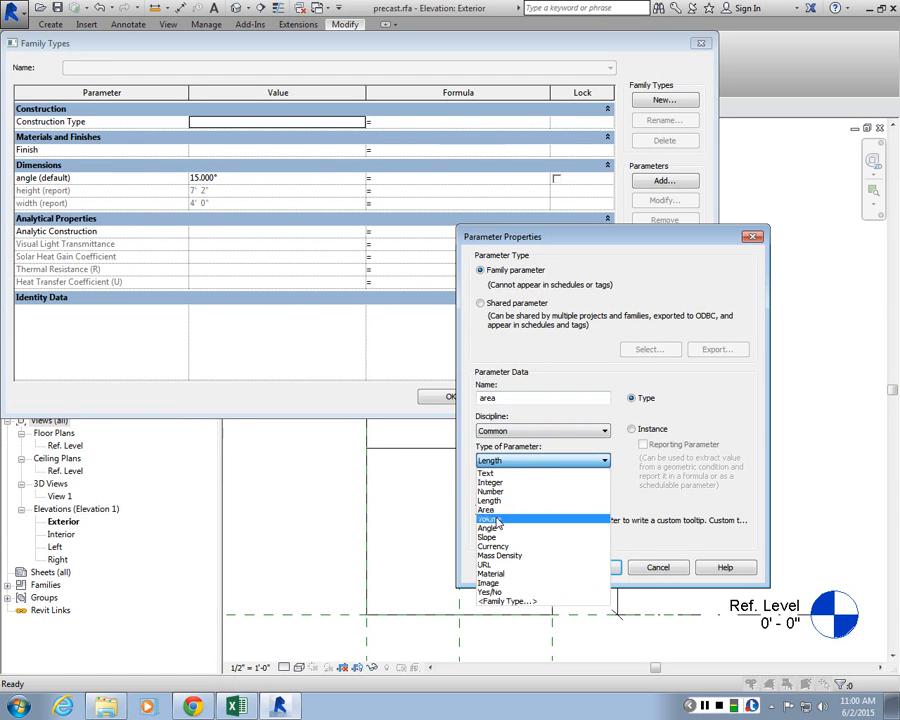
{"action": "left_click", "coordinate": [512, 510]}
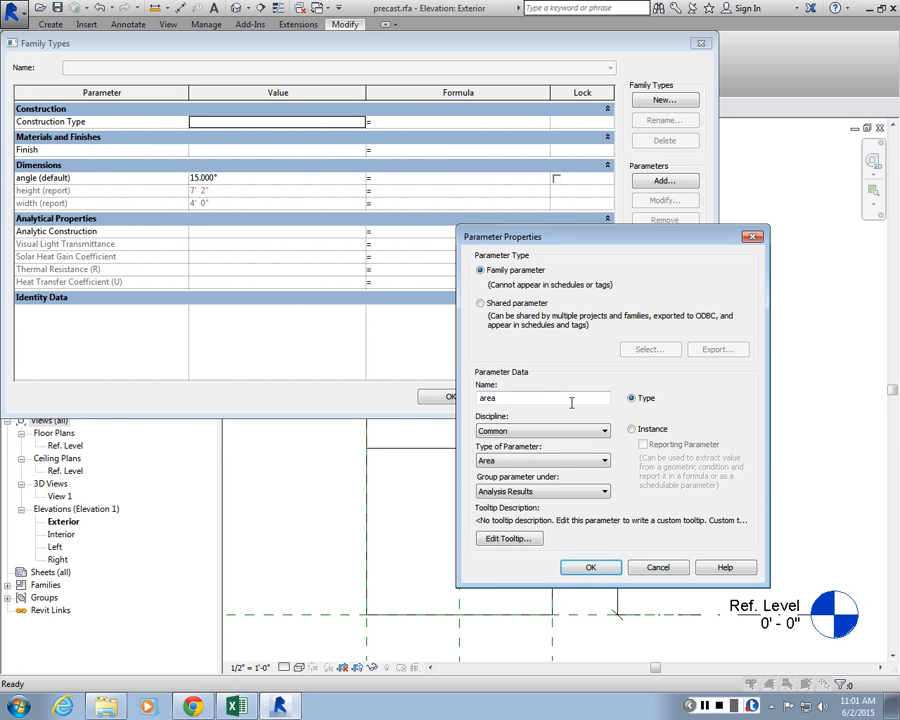
{"action": "left_click", "coordinate": [632, 430]}
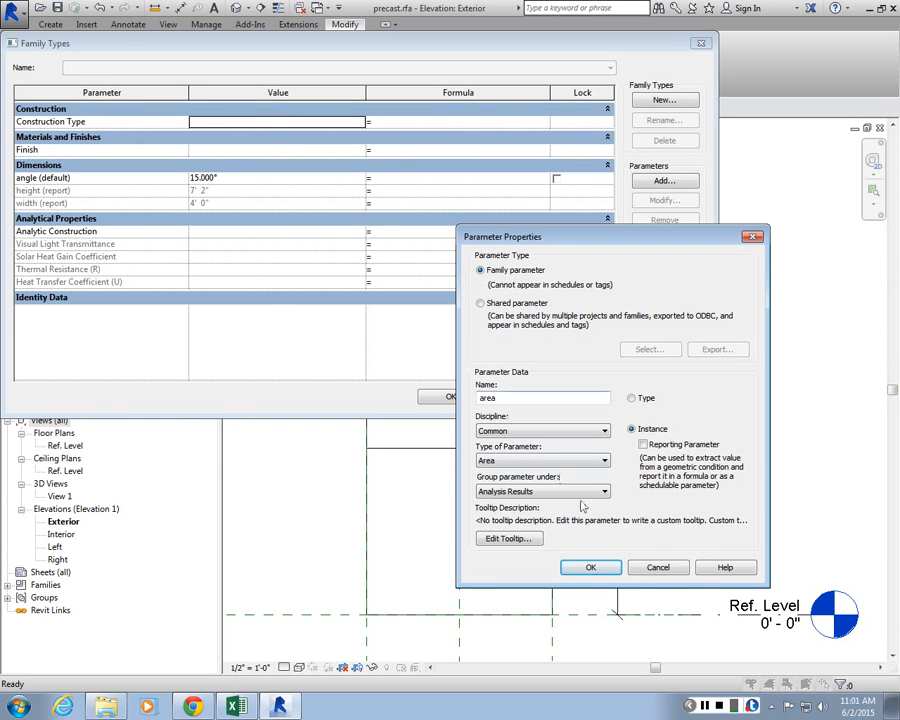
{"action": "left_click", "coordinate": [590, 567]}
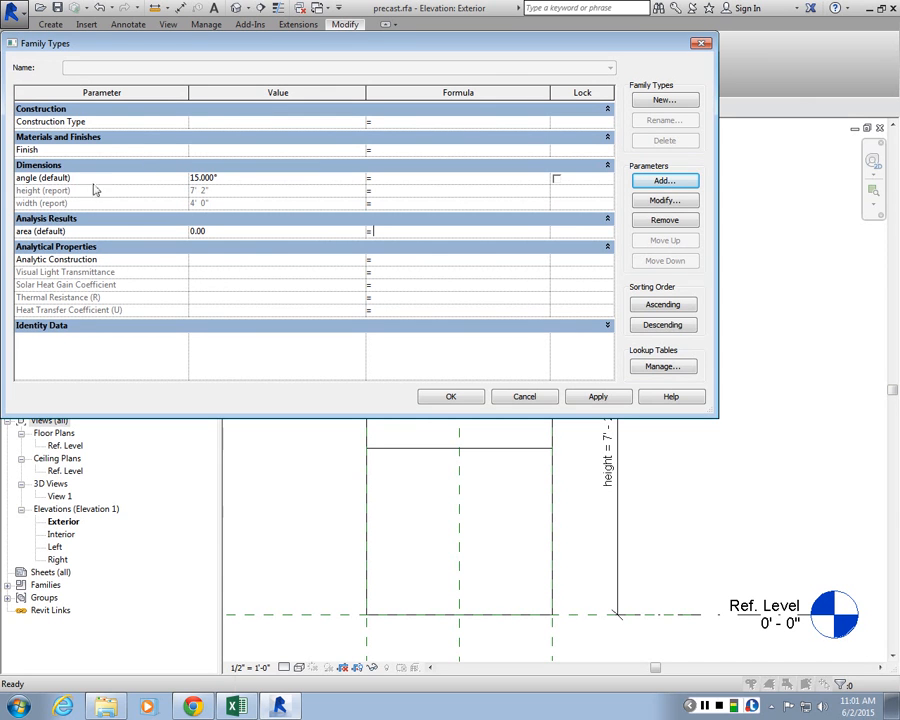
Set the area parameter's formula to height * width and apply it
{"action": "left_click_drag", "start_coordinate": [366, 92], "coordinate": [321, 92]}
{"action": "type", "text": "height "}
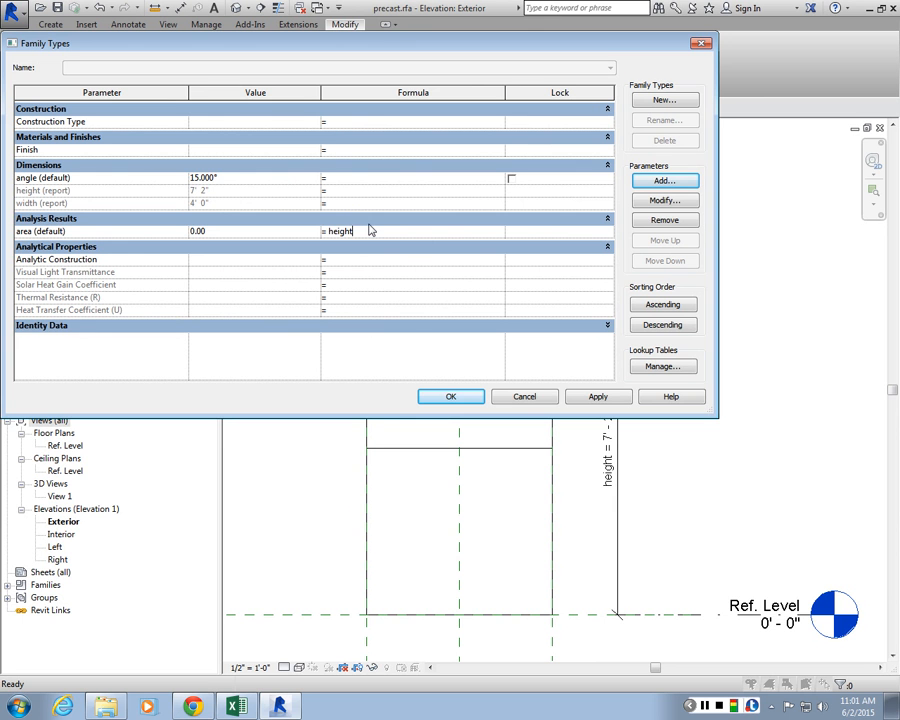
{"action": "type", "text": "* width"}
{"action": "left_click", "coordinate": [588, 398]}
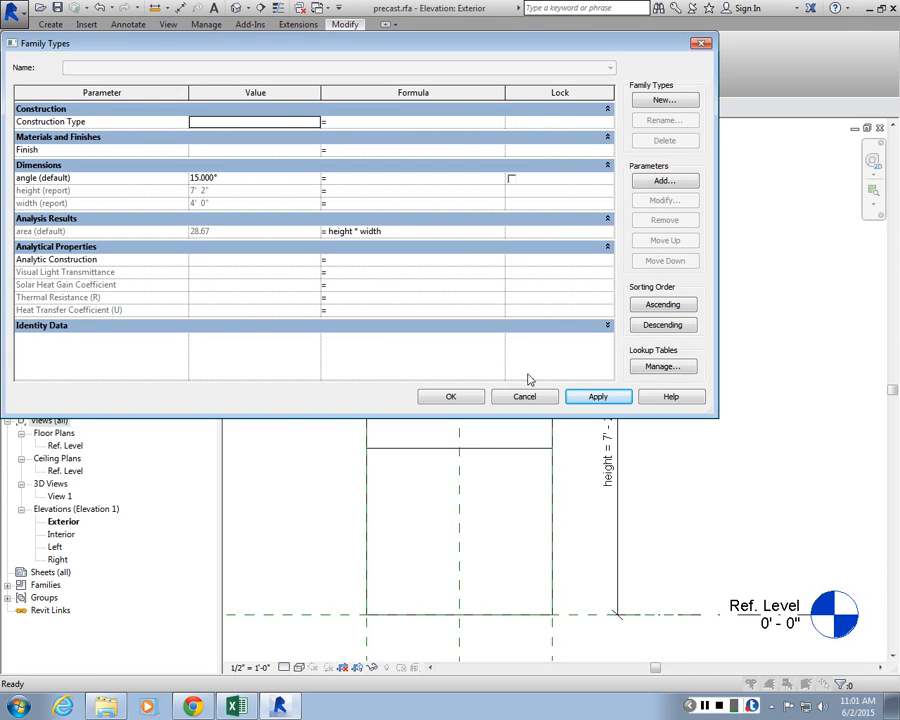
{"action": "left_click", "coordinate": [338, 232]}
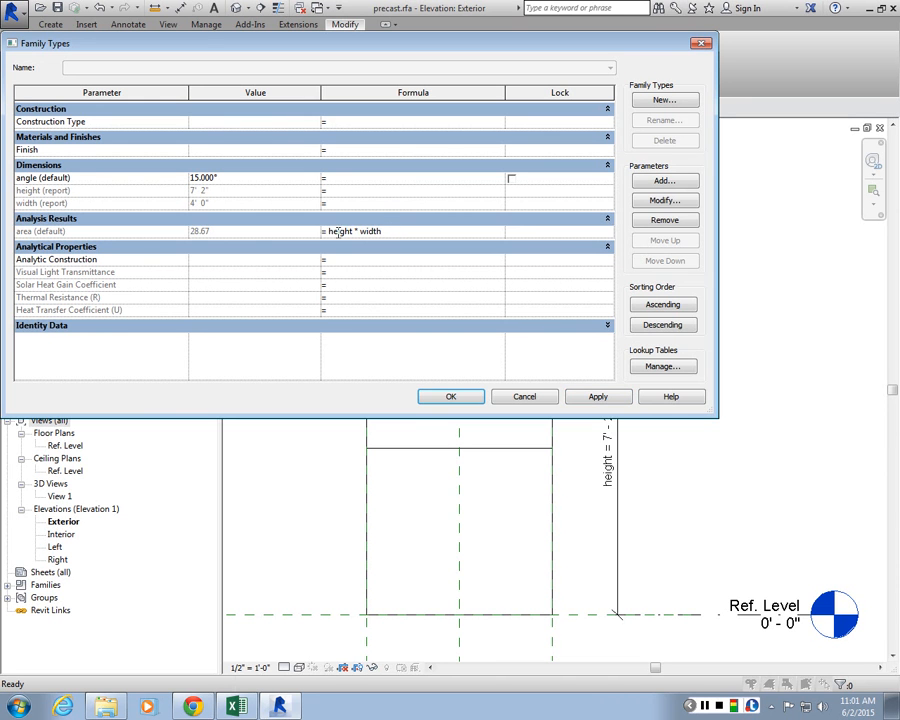
{"action": "left_click", "coordinate": [310, 232]}
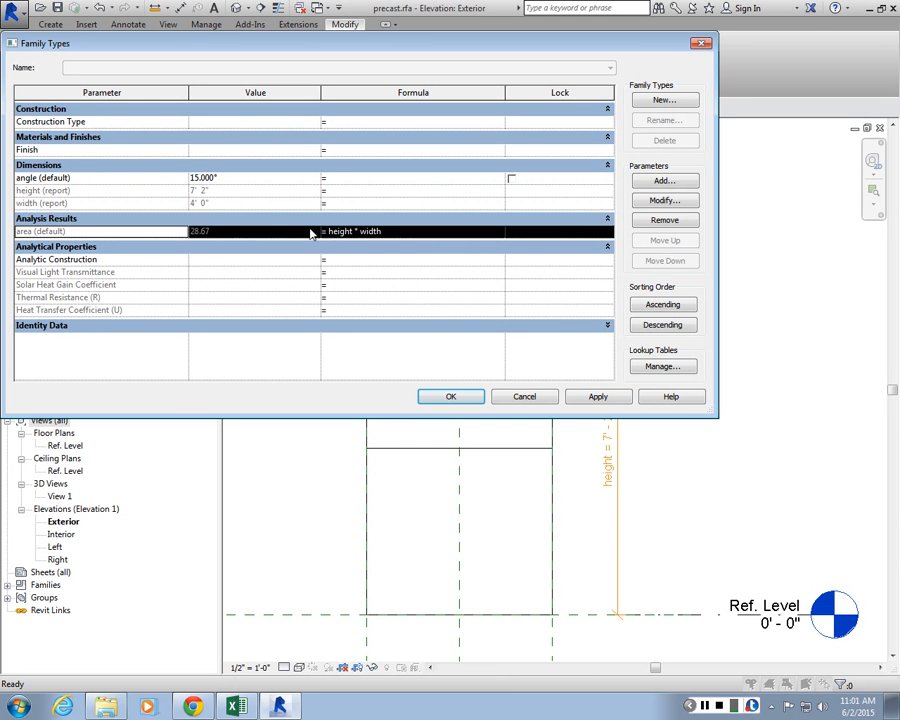
Change the area parameter's formula to (height * width) / 2
{"action": "left_click", "coordinate": [331, 232]}
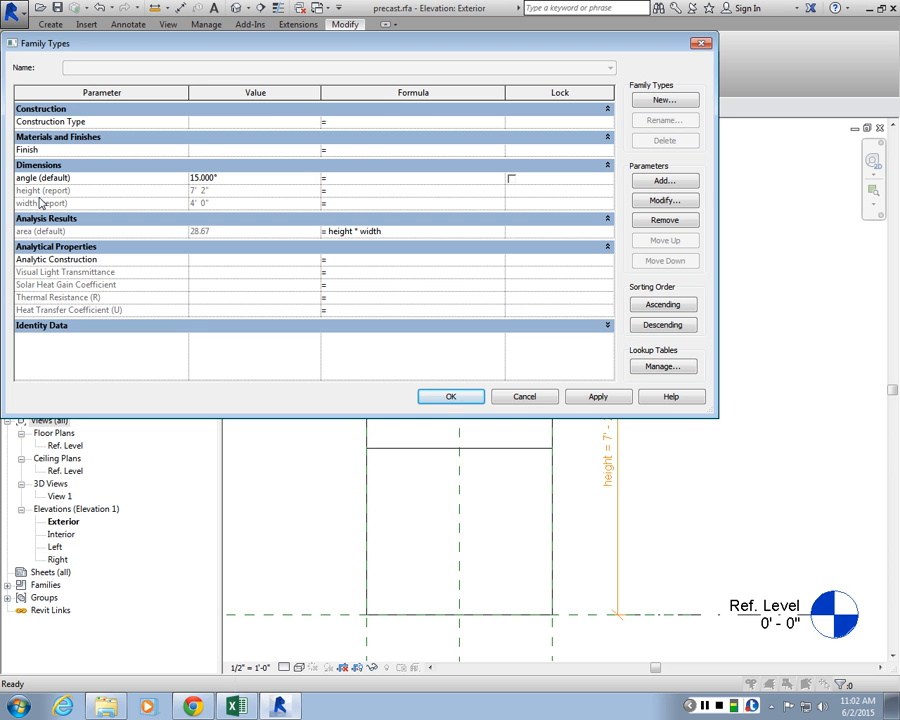
{"action": "type", "text": "("}
{"action": "left_click", "coordinate": [403, 230]}
{"action": "type", "text": ") / 2"}
{"action": "left_click", "coordinate": [446, 248]}
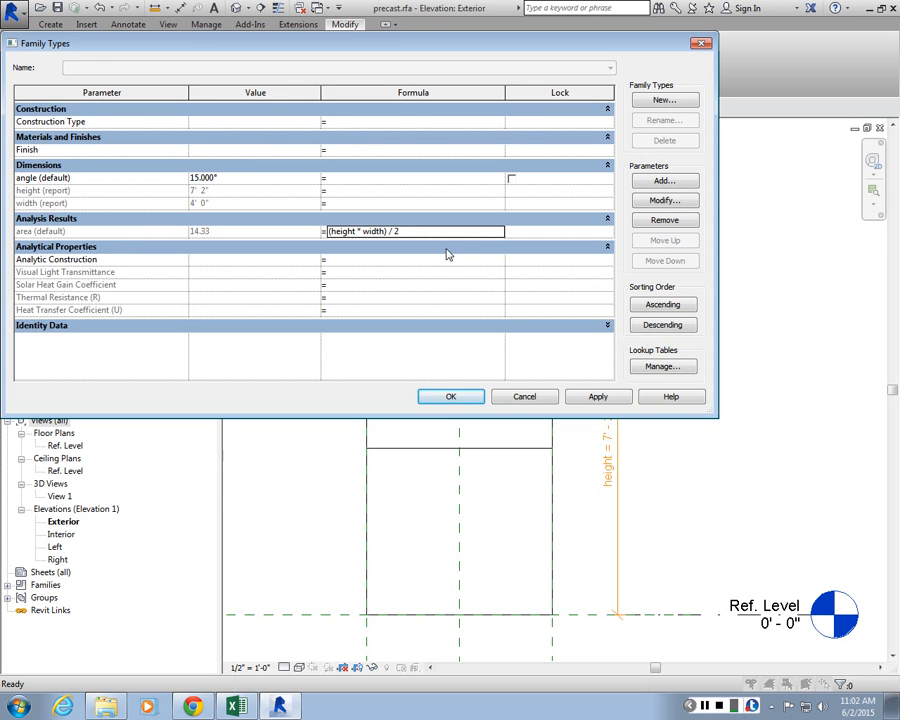
Remove the division and parentheses from the area formula so it reads height * width
{"action": "left_click", "coordinate": [354, 247]}
{"action": "left_click", "coordinate": [375, 231]}
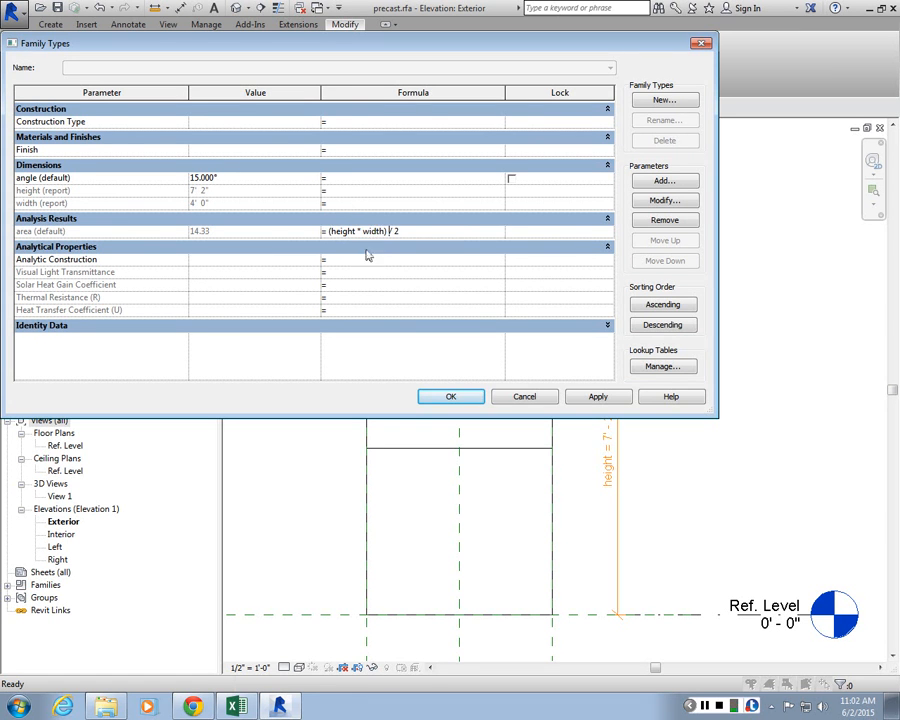
{"action": "left_click_drag", "start_coordinate": [387, 231], "coordinate": [428, 236]}
{"action": "key", "text": "BackSpace"}
{"action": "key", "text": "BackSpace"}
{"action": "left_click", "coordinate": [331, 231]}
{"action": "key", "text": "BackSpace"}
{"action": "left_click", "coordinate": [357, 355]}
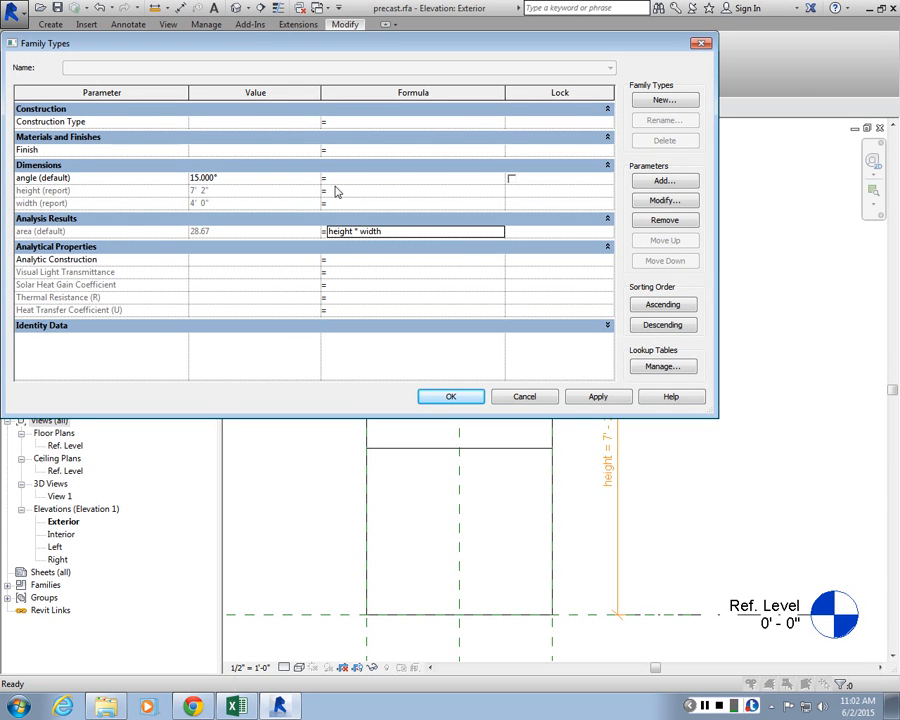
Switch to Chrome, search the web for revit formulas, and open the Revit Forum thread on formulas for "everyday" usage
{"action": "left_click", "coordinate": [208, 712]}
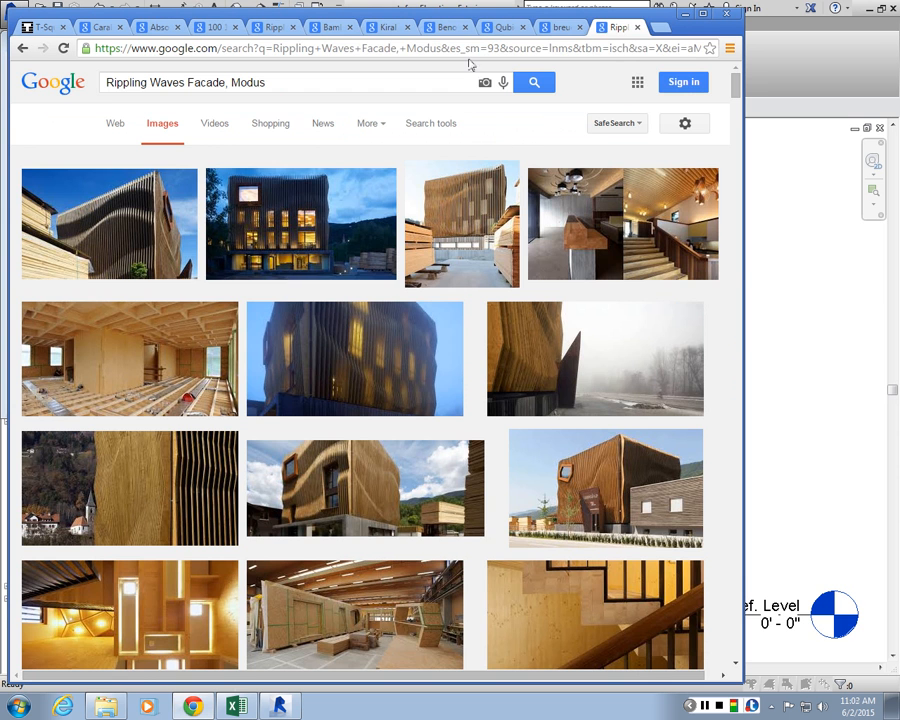
{"action": "left_click", "coordinate": [673, 30]}
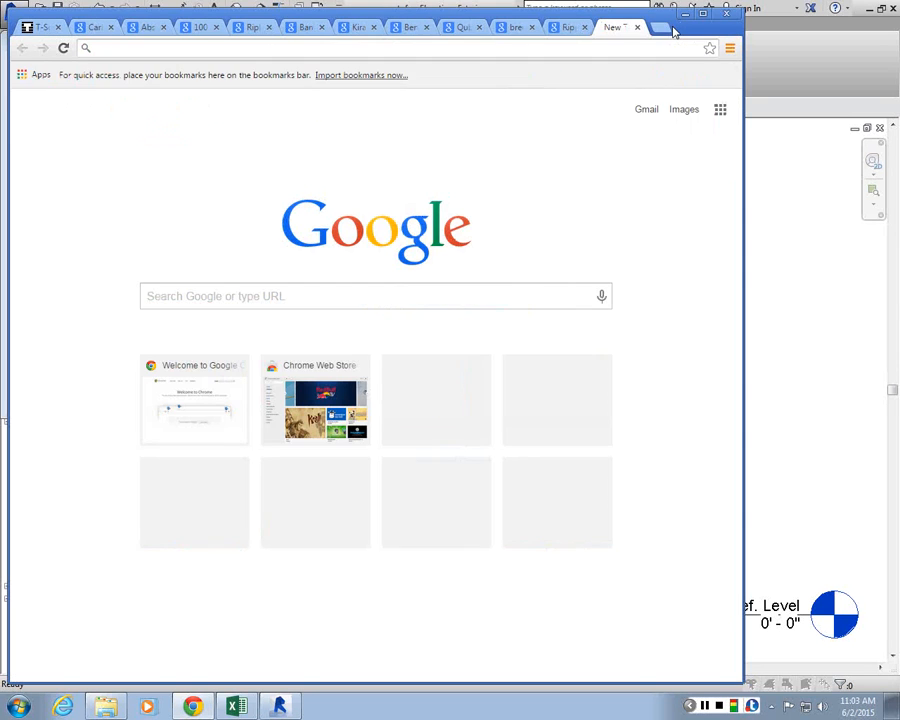
{"action": "type", "text": "revit form"}
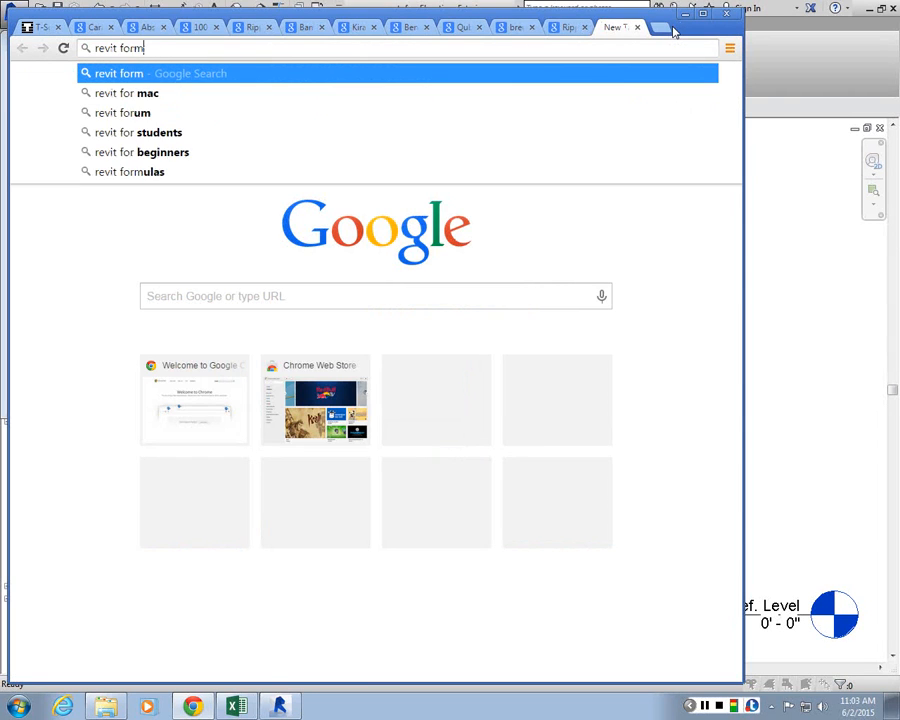
{"action": "type", "text": "ulas"}
{"action": "key", "text": "Return"}
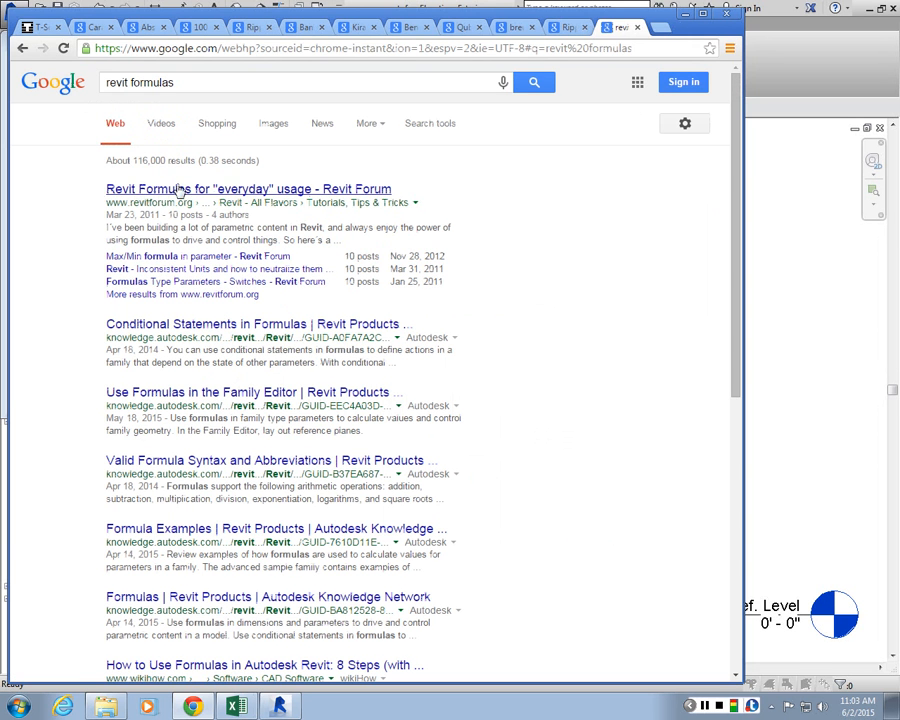
{"action": "left_click", "coordinate": [320, 192]}
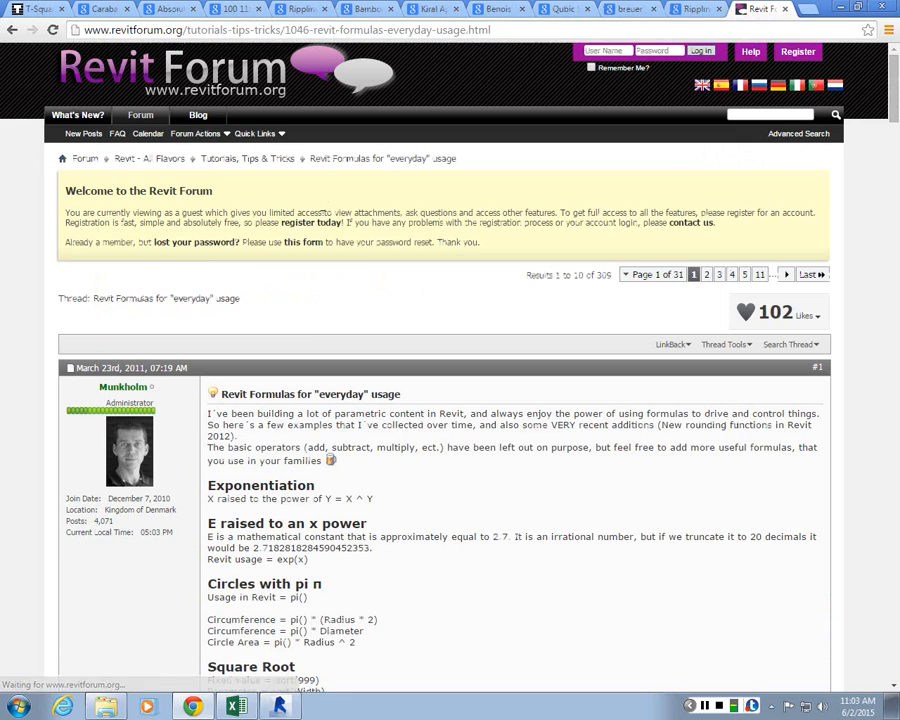
Read through the thread's formula examples, from exponentiation and conditional statements to trigonometry and rounding functions
{"action": "scroll", "coordinate": [360, 315], "scroll_direction": "down", "scroll_amount": 3}
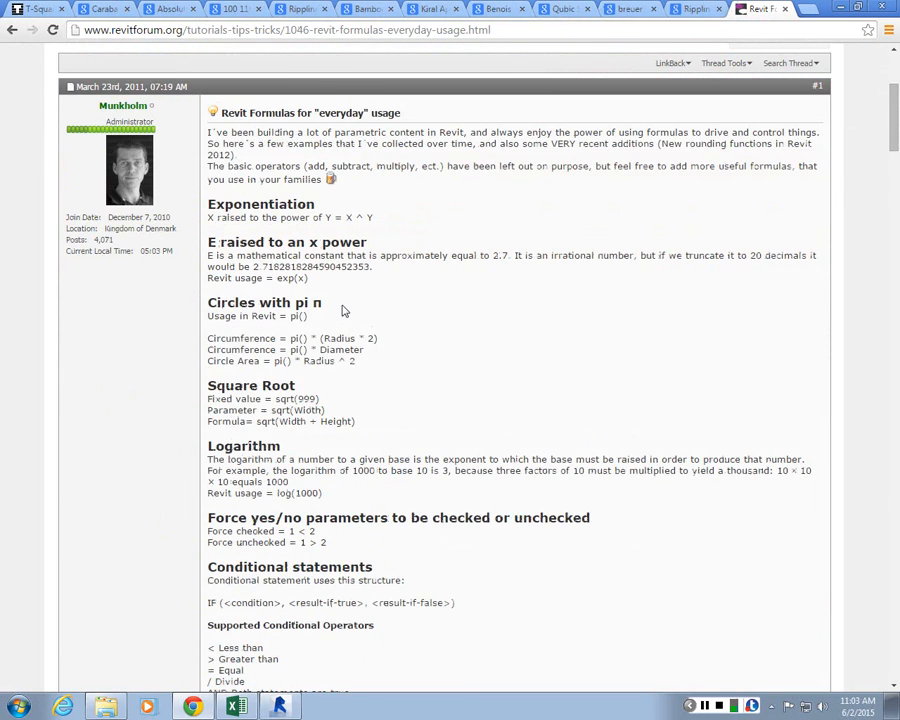
{"action": "scroll", "coordinate": [350, 312], "scroll_direction": "down", "scroll_amount": 5}
{"action": "scroll", "coordinate": [343, 308], "scroll_direction": "up", "scroll_amount": 2}
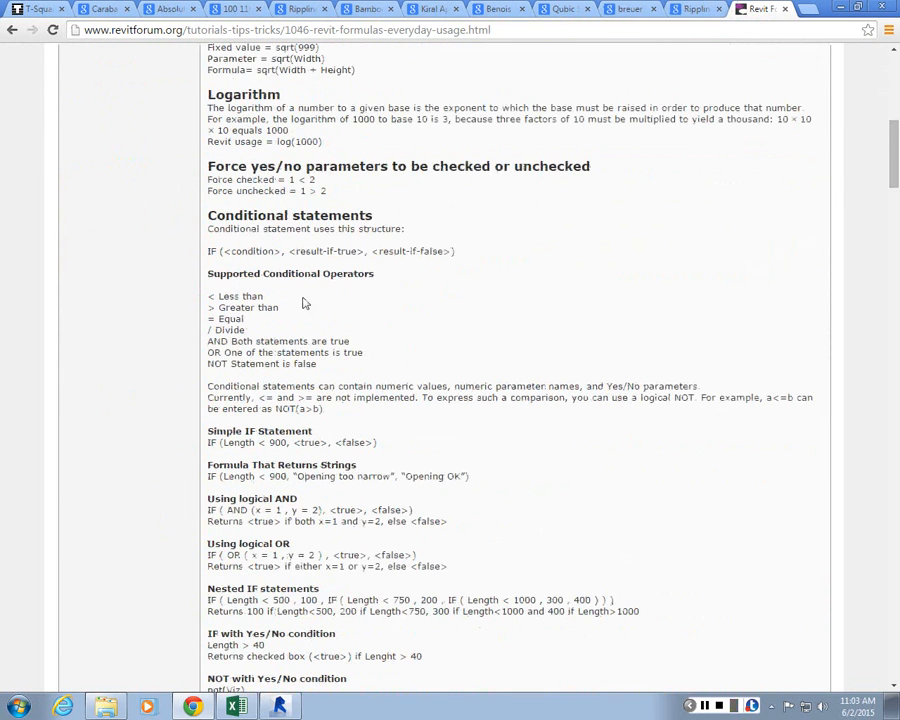
{"action": "scroll", "coordinate": [348, 224], "scroll_direction": "down", "scroll_amount": 3}
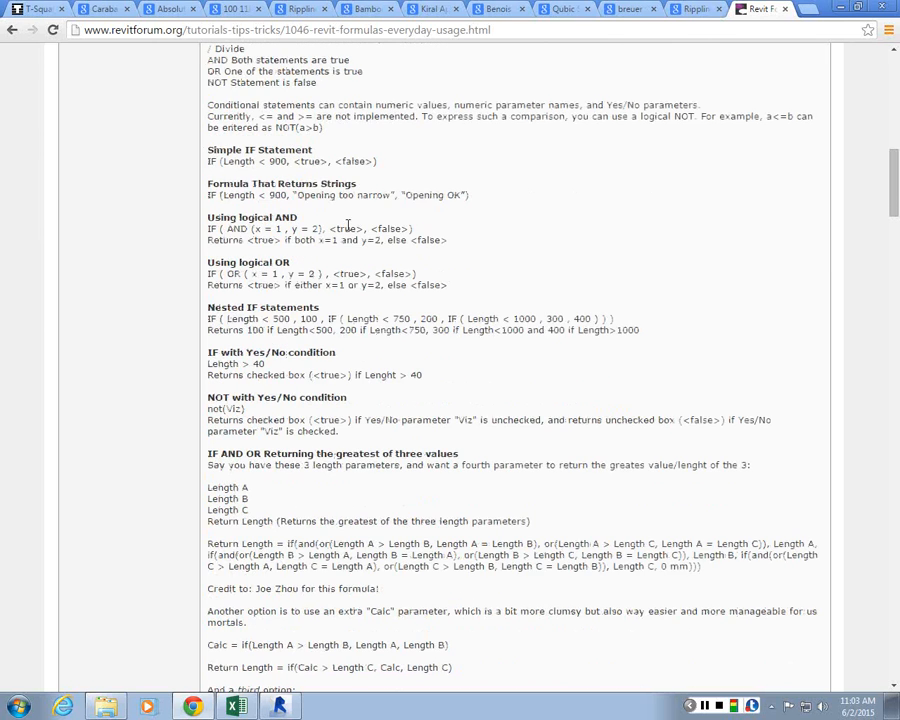
{"action": "scroll", "coordinate": [313, 297], "scroll_direction": "down", "scroll_amount": 1}
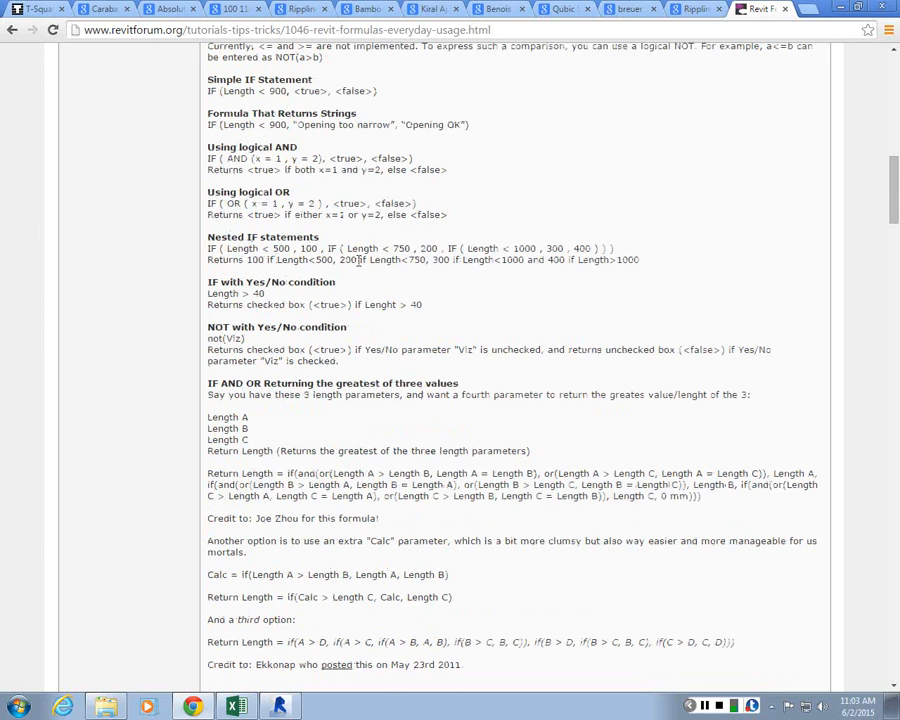
{"action": "scroll", "coordinate": [362, 268], "scroll_direction": "down", "scroll_amount": 4}
{"action": "scroll", "coordinate": [297, 171], "scroll_direction": "down", "scroll_amount": 2}
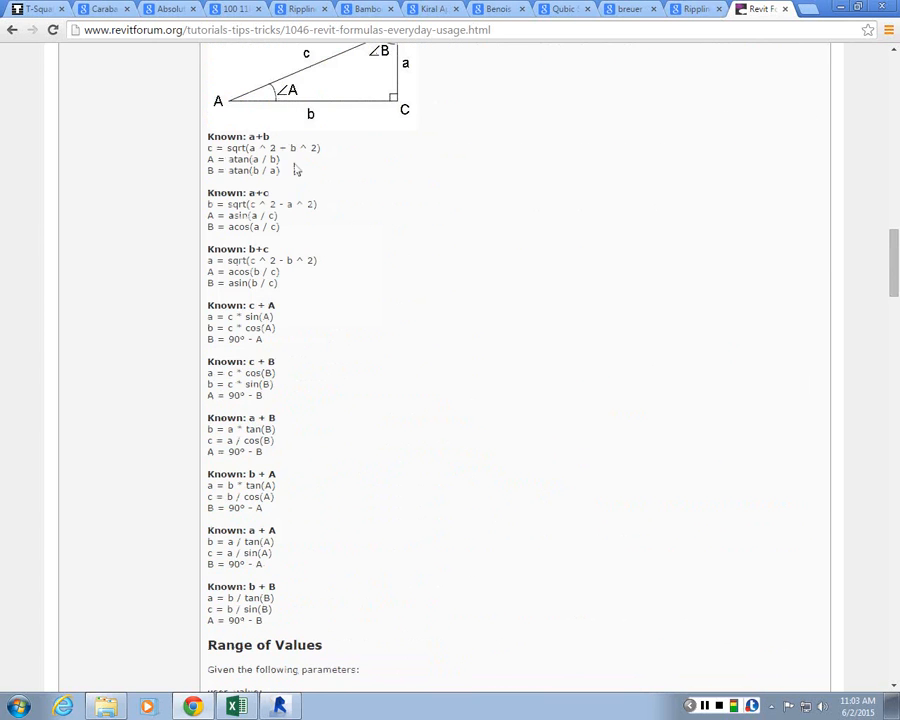
{"action": "scroll", "coordinate": [398, 421], "scroll_direction": "down", "scroll_amount": 5}
{"action": "scroll", "coordinate": [398, 421], "scroll_direction": "down", "scroll_amount": 4}
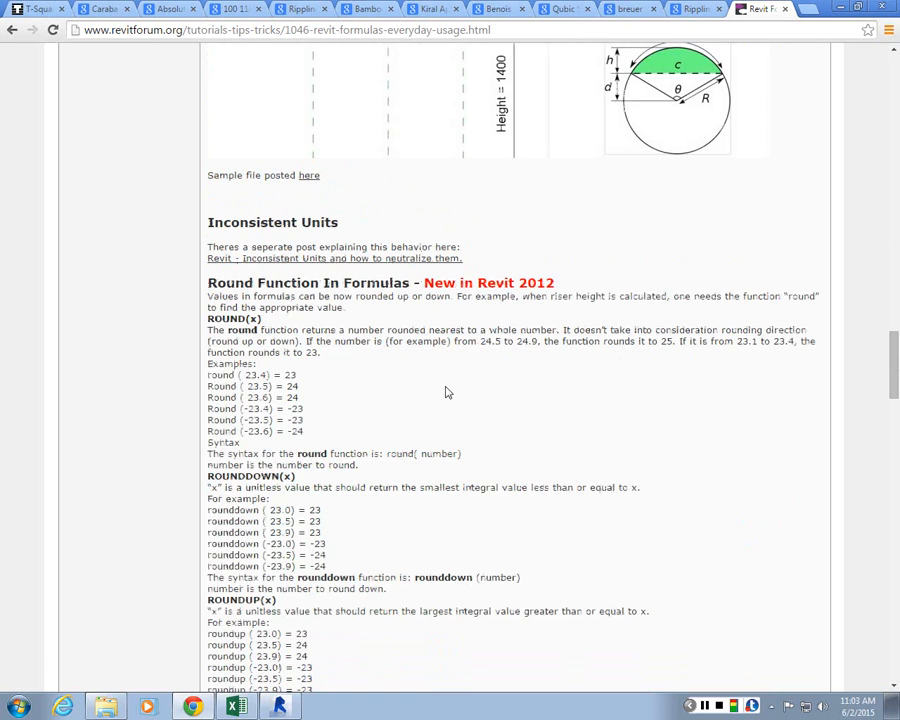
{"action": "scroll", "coordinate": [438, 392], "scroll_direction": "up", "scroll_amount": 11}
{"action": "scroll", "coordinate": [348, 434], "scroll_direction": "up", "scroll_amount": 9}
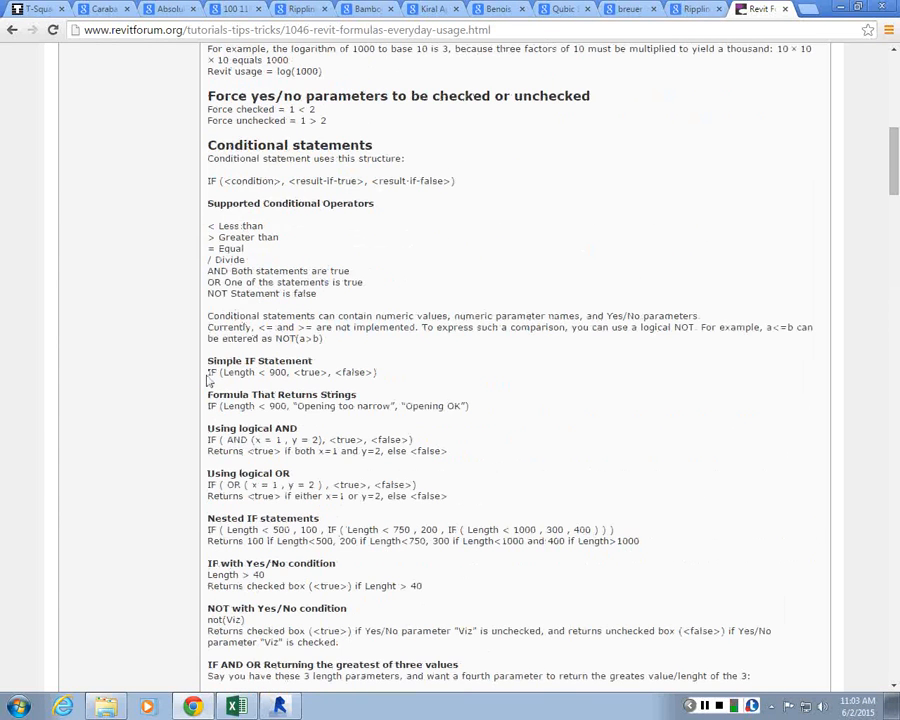
Examine the syntax of the simple IF statement and the nested IF statements under the conditional statements section
{"action": "left_click_drag", "start_coordinate": [208, 372], "coordinate": [386, 376]}
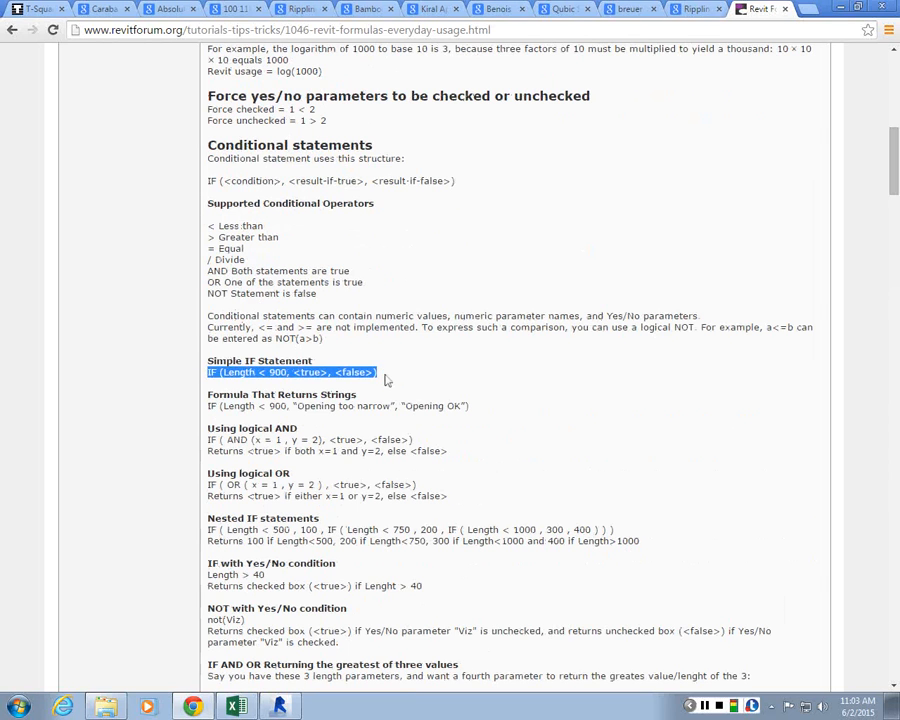
{"action": "left_click", "coordinate": [209, 375]}
{"action": "left_click_drag", "start_coordinate": [209, 375], "coordinate": [387, 370]}
{"action": "left_click", "coordinate": [387, 375]}
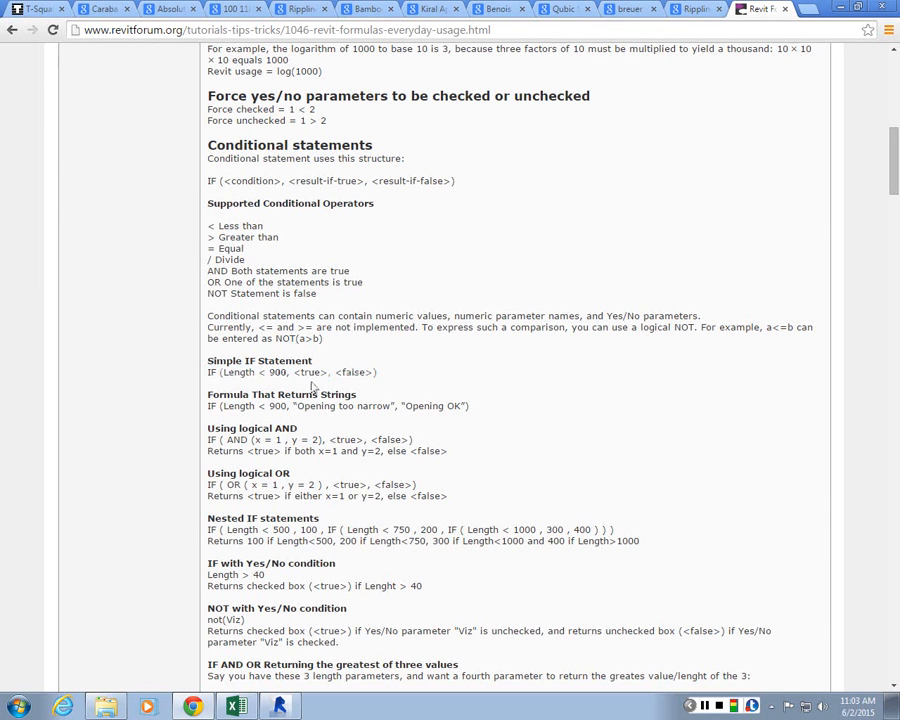
{"action": "left_click_drag", "start_coordinate": [223, 373], "coordinate": [363, 378]}
{"action": "left_click", "coordinate": [338, 373]}
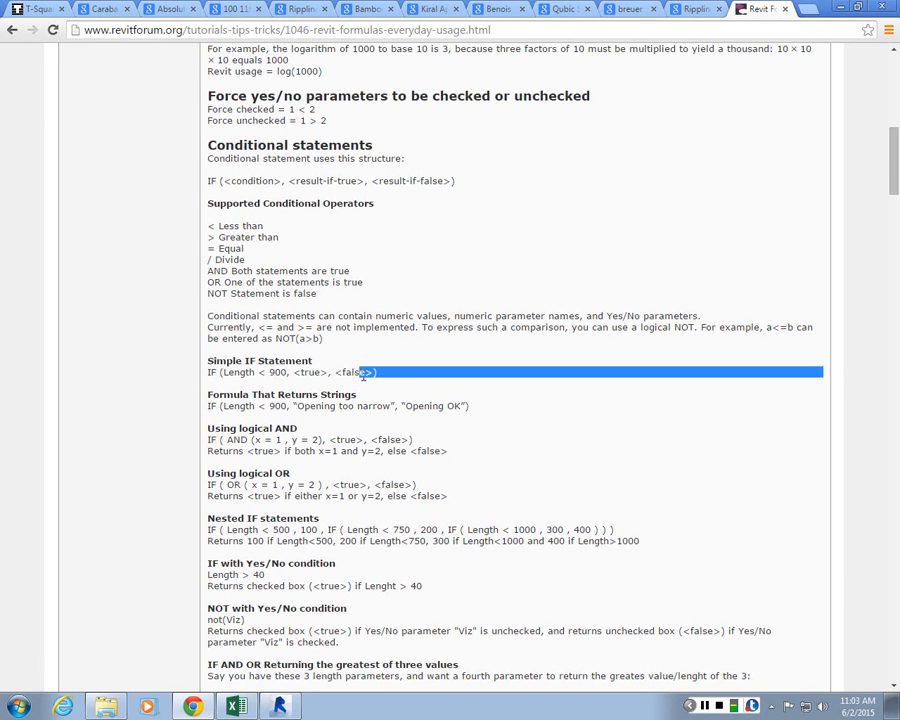
{"action": "left_click", "coordinate": [363, 376]}
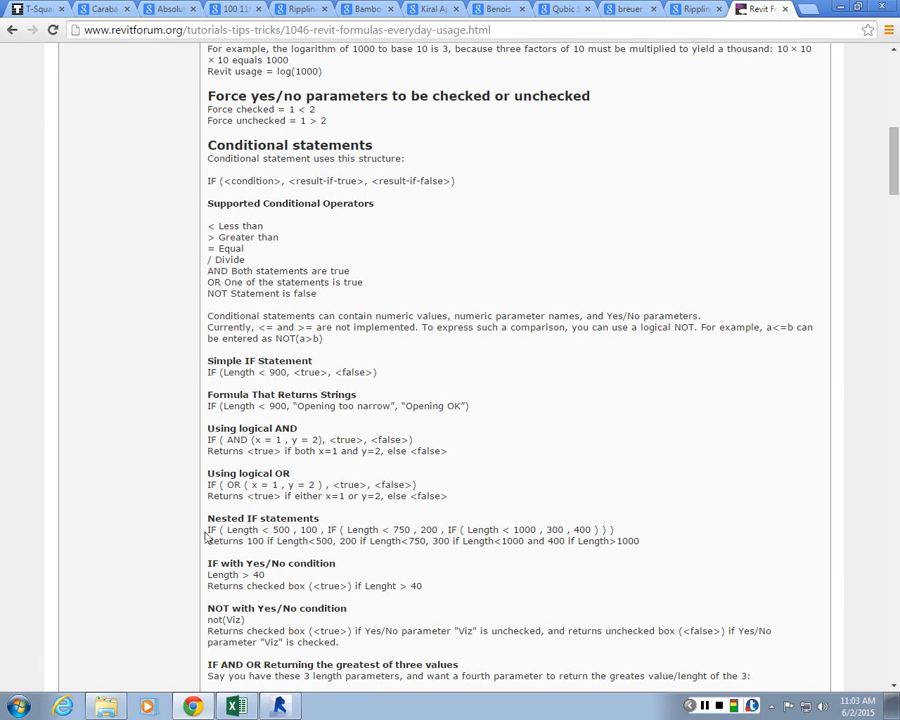
{"action": "left_click_drag", "start_coordinate": [206, 537], "coordinate": [640, 527]}
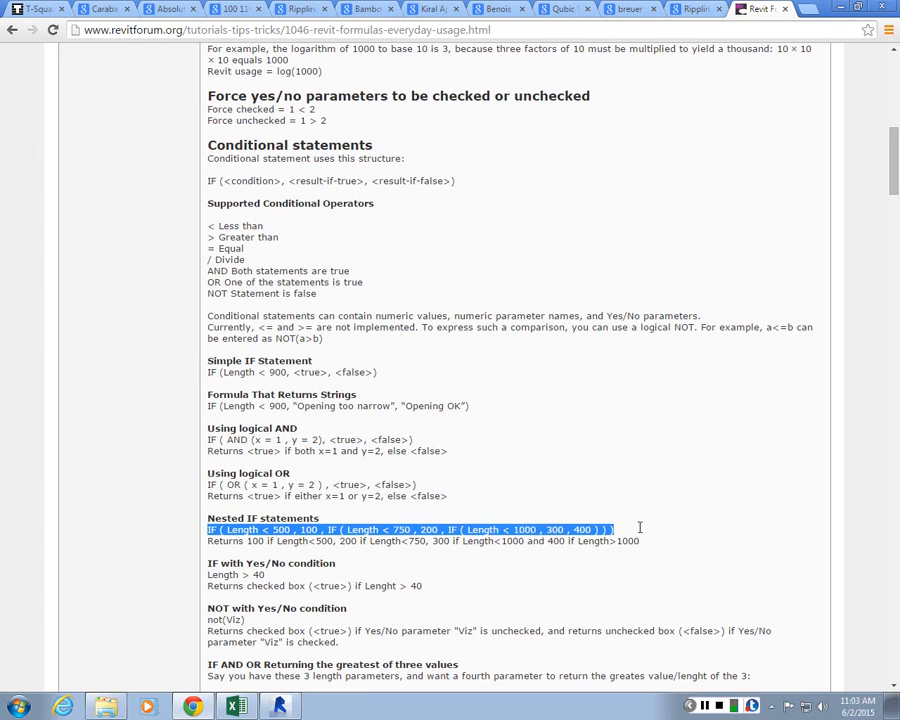
{"action": "left_click", "coordinate": [333, 375]}
{"action": "left_click_drag", "start_coordinate": [333, 375], "coordinate": [372, 375]}
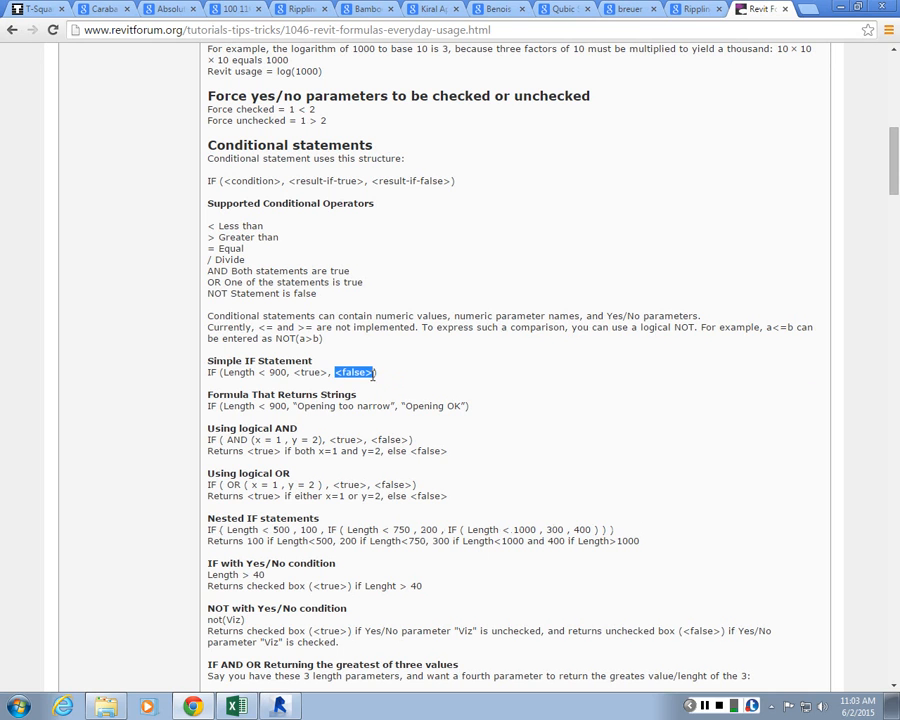
{"action": "left_click", "coordinate": [373, 375]}
Switch back to Revit and review the area parameter's properties without changing them
{"action": "left_click", "coordinate": [841, 7]}
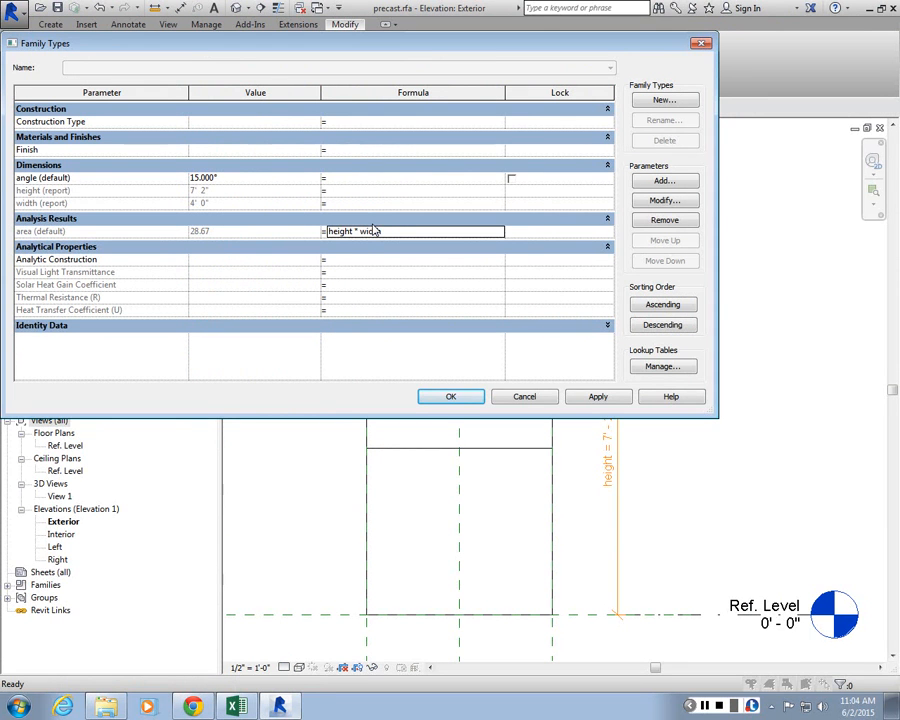
{"action": "left_click", "coordinate": [152, 234]}
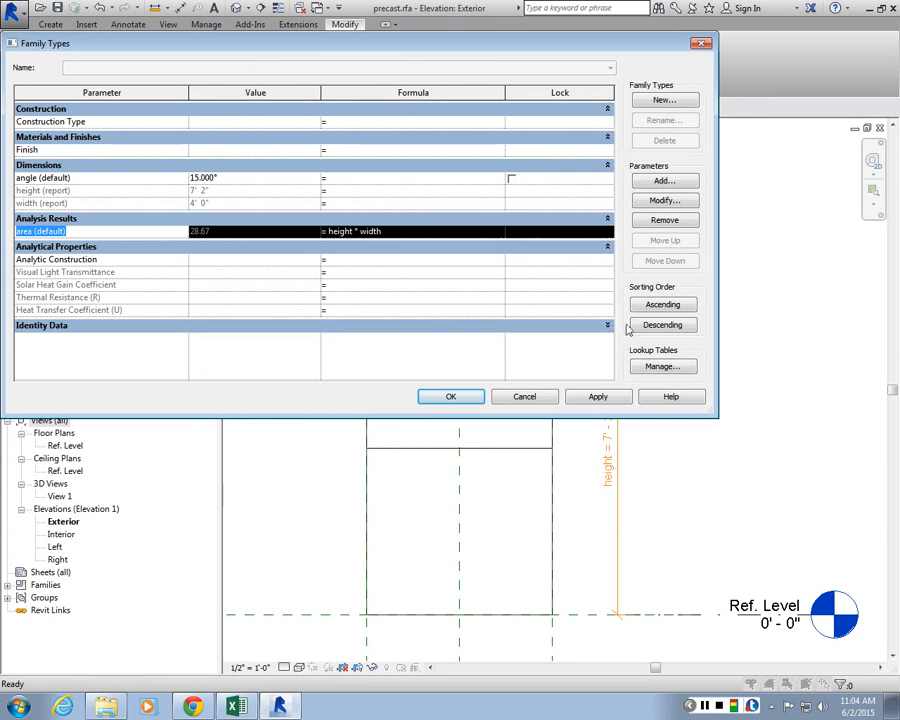
{"action": "left_click", "coordinate": [664, 200]}
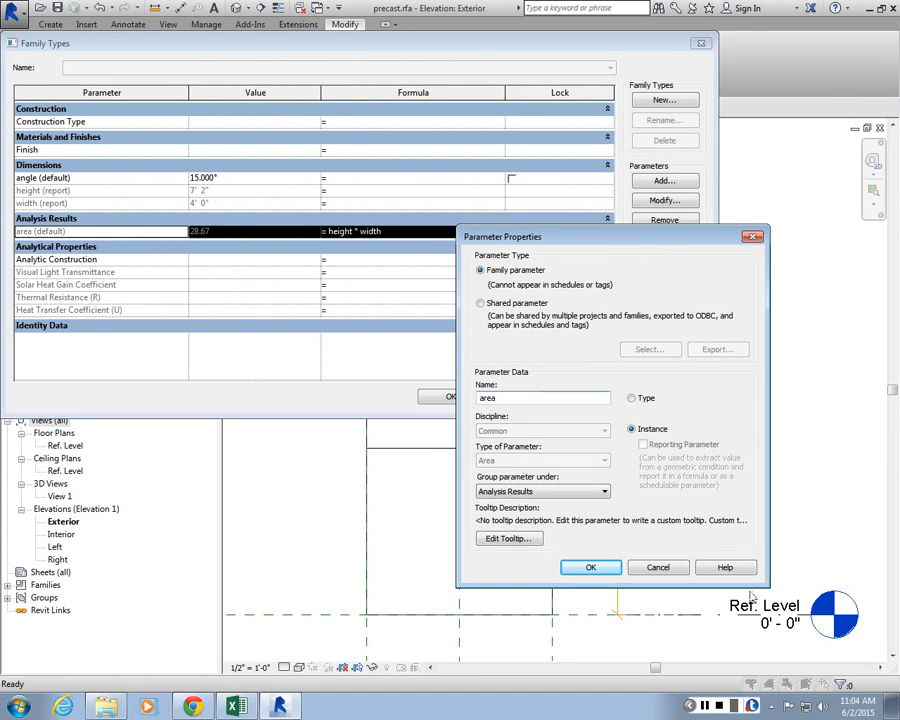
{"action": "key", "text": "Return"}
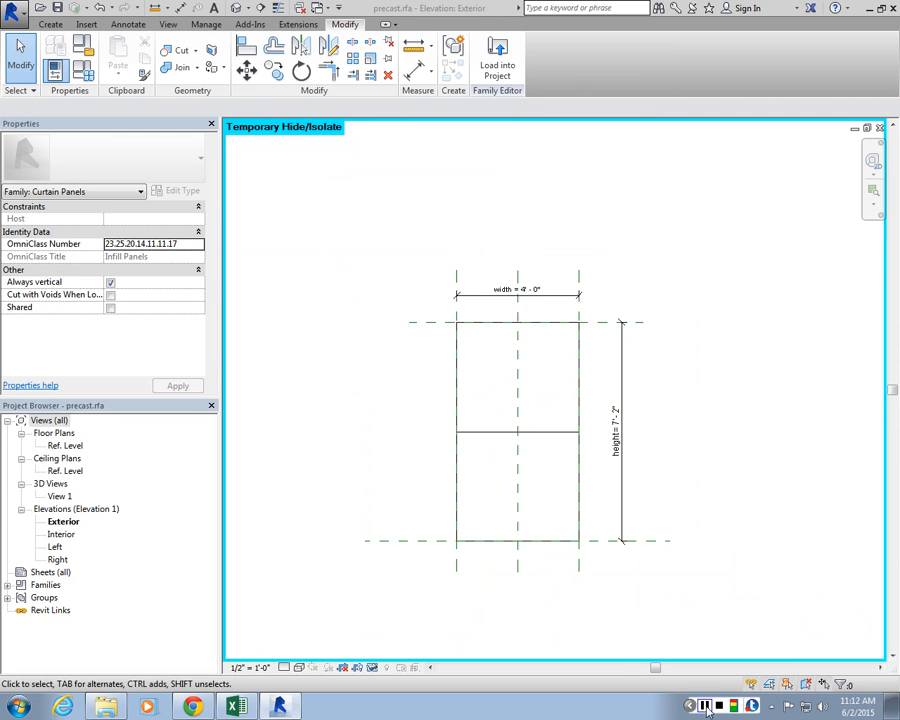
Rename the height reporting parameter to h in the family types
{"action": "scroll", "coordinate": [650, 340], "scroll_direction": "up", "scroll_amount": 4}
{"action": "scroll", "coordinate": [665, 343], "scroll_direction": "down", "scroll_amount": 3}
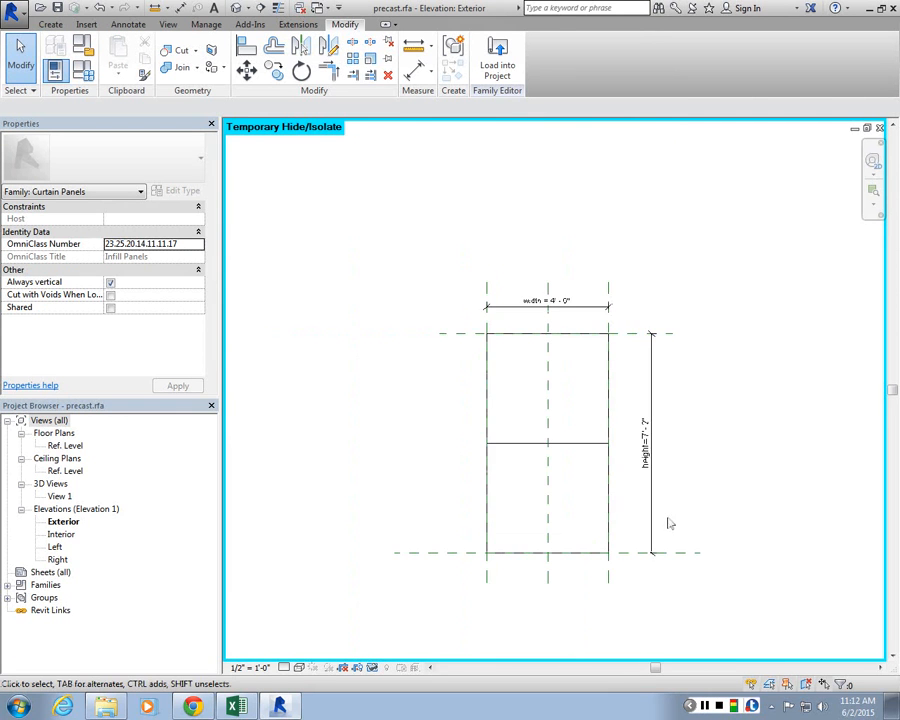
{"action": "scroll", "coordinate": [675, 513], "scroll_direction": "up", "scroll_amount": 2}
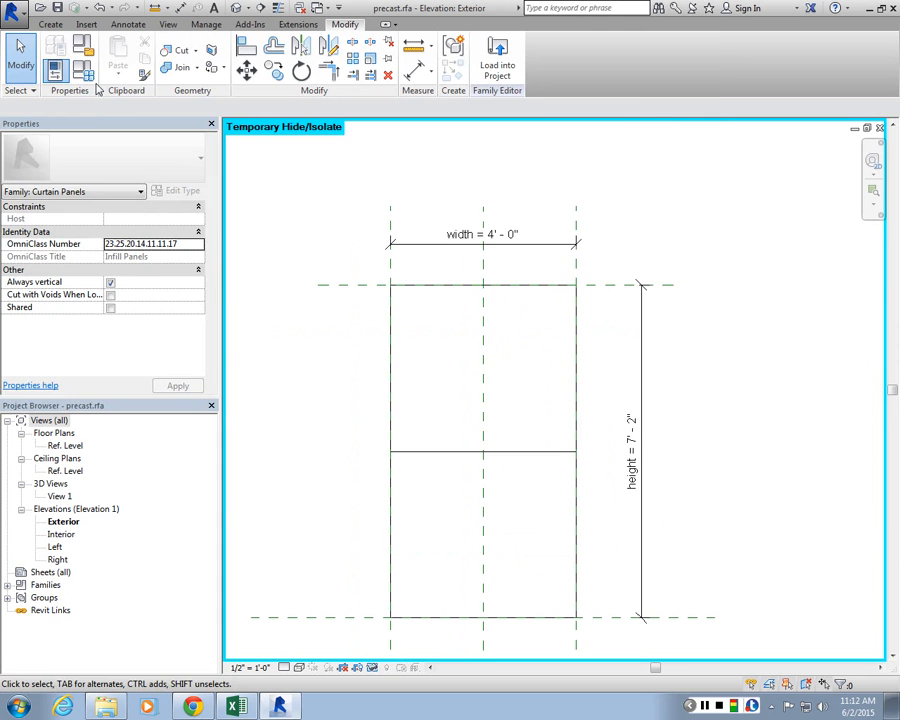
{"action": "left_click", "coordinate": [84, 69]}
{"action": "left_click", "coordinate": [173, 190]}
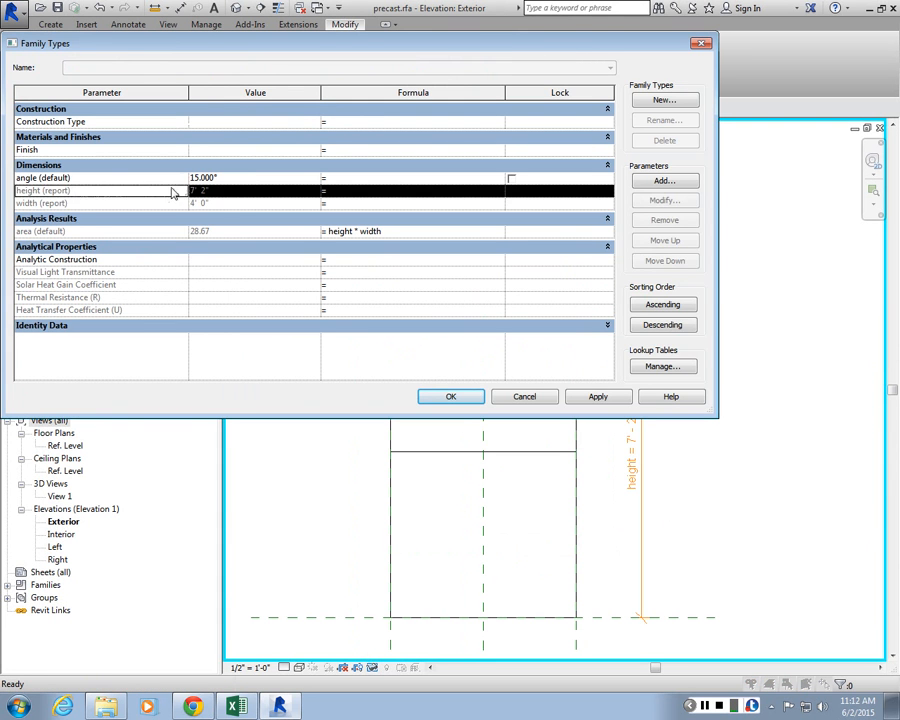
{"action": "left_click", "coordinate": [665, 200]}
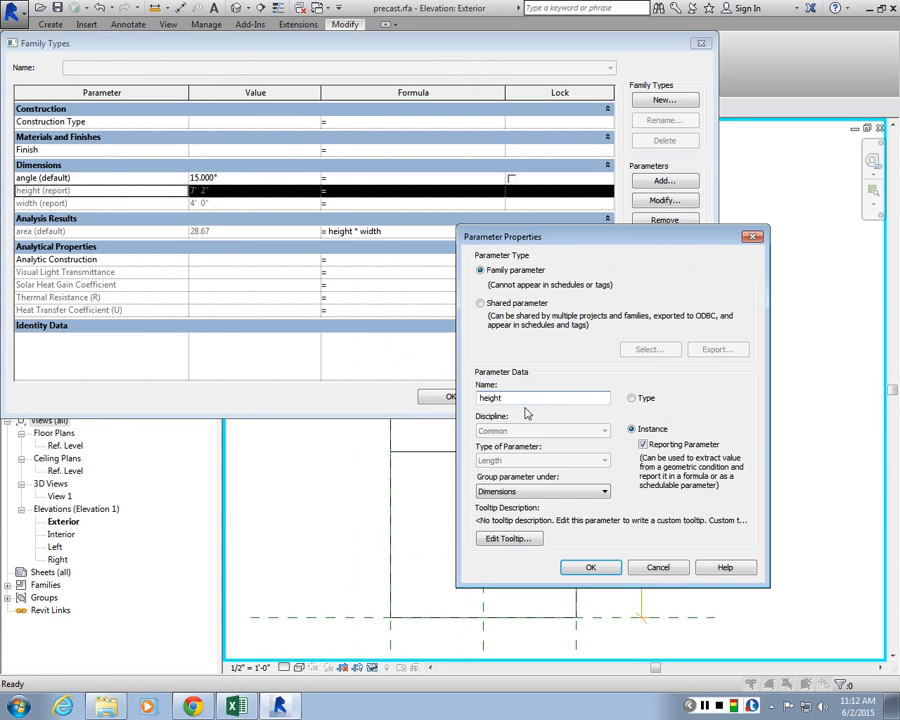
{"action": "key", "text": "BackSpace"}
{"action": "key", "text": "BackSpace"}
{"action": "key", "text": "BackSpace"}
{"action": "key", "text": "BackSpace"}
{"action": "key", "text": "BackSpace"}
{"action": "left_click", "coordinate": [591, 567]}
{"action": "left_click", "coordinate": [94, 191]}
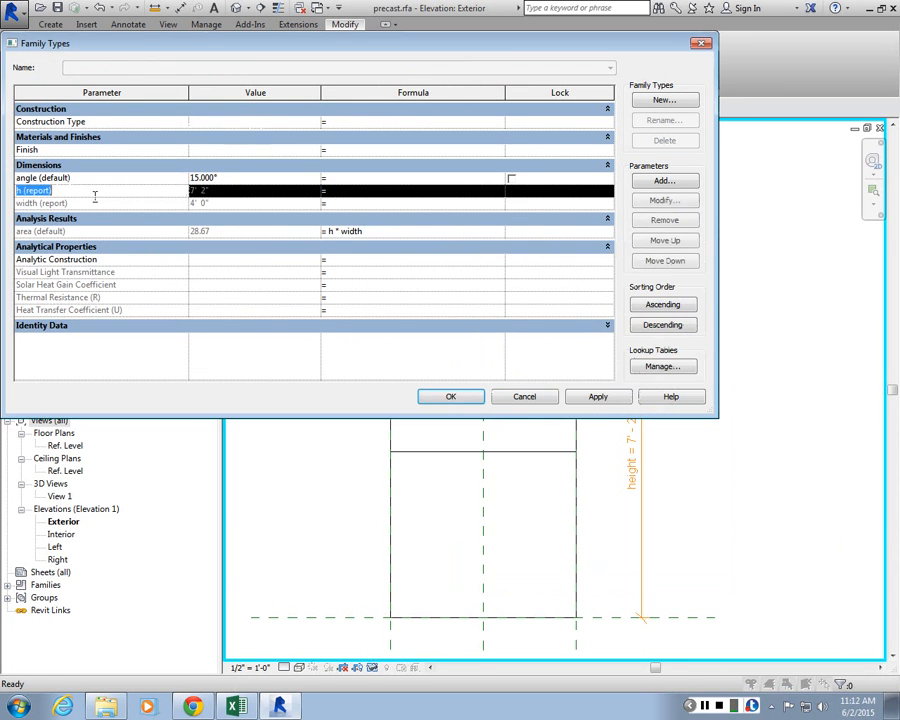
Rename the width reporting parameter to w
{"action": "left_click", "coordinate": [102, 203]}
{"action": "left_click", "coordinate": [665, 200]}
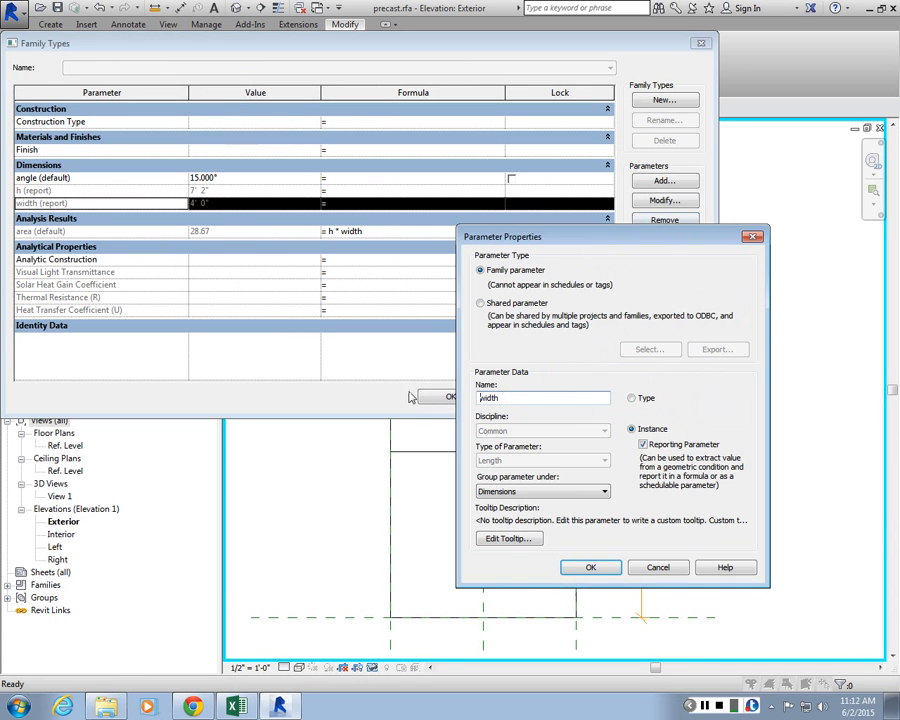
{"action": "type", "text": "w"}
{"action": "left_click", "coordinate": [576, 567]}
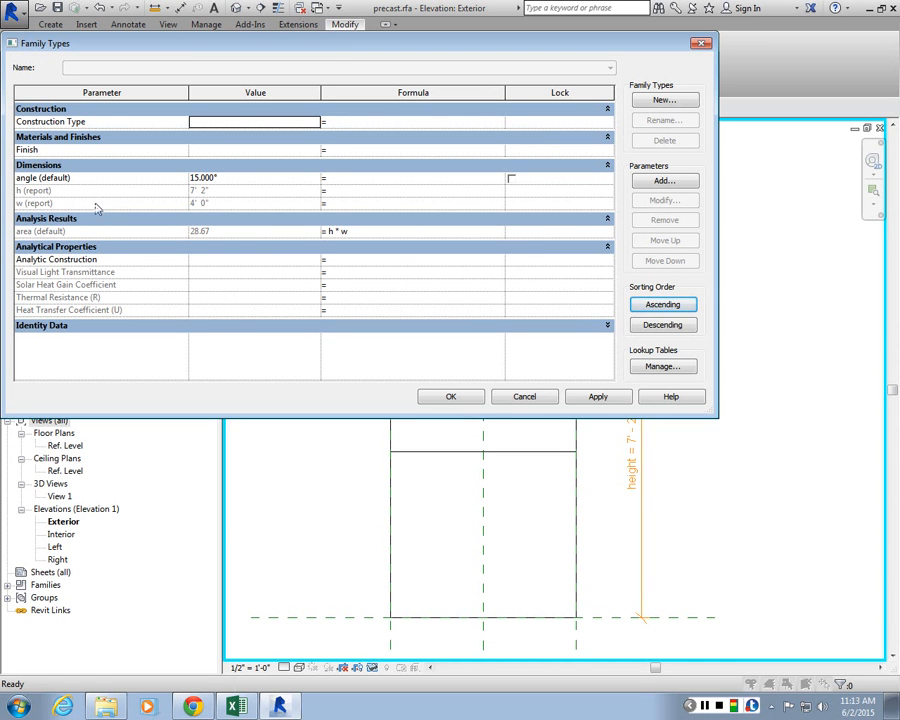
Rename the area parameter under Analysis Results to a
{"action": "left_click", "coordinate": [48, 231]}
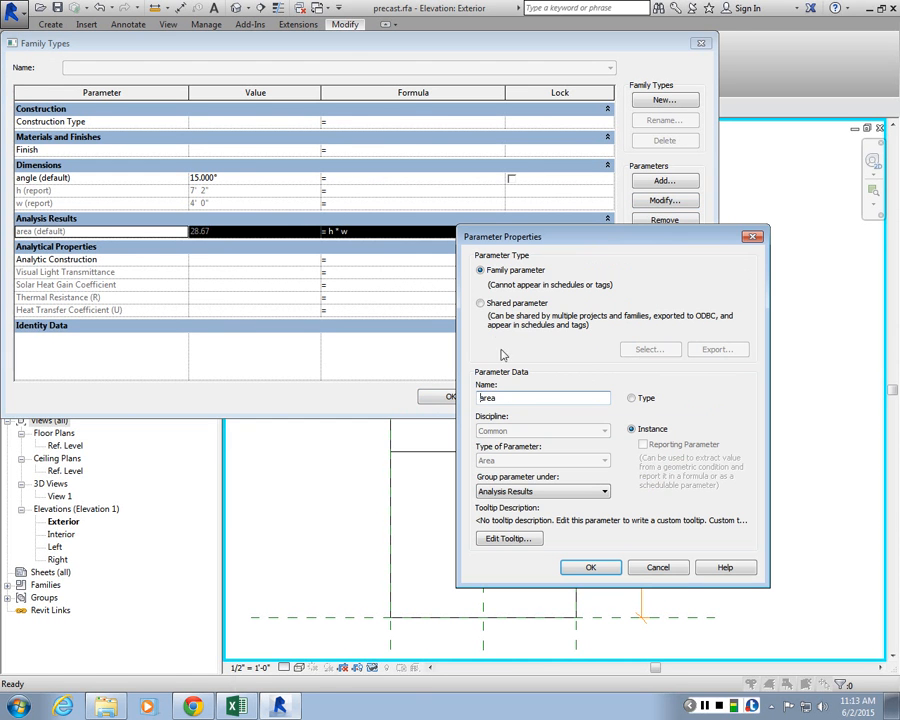
{"action": "type", "text": "a"}
{"action": "left_click", "coordinate": [590, 567]}
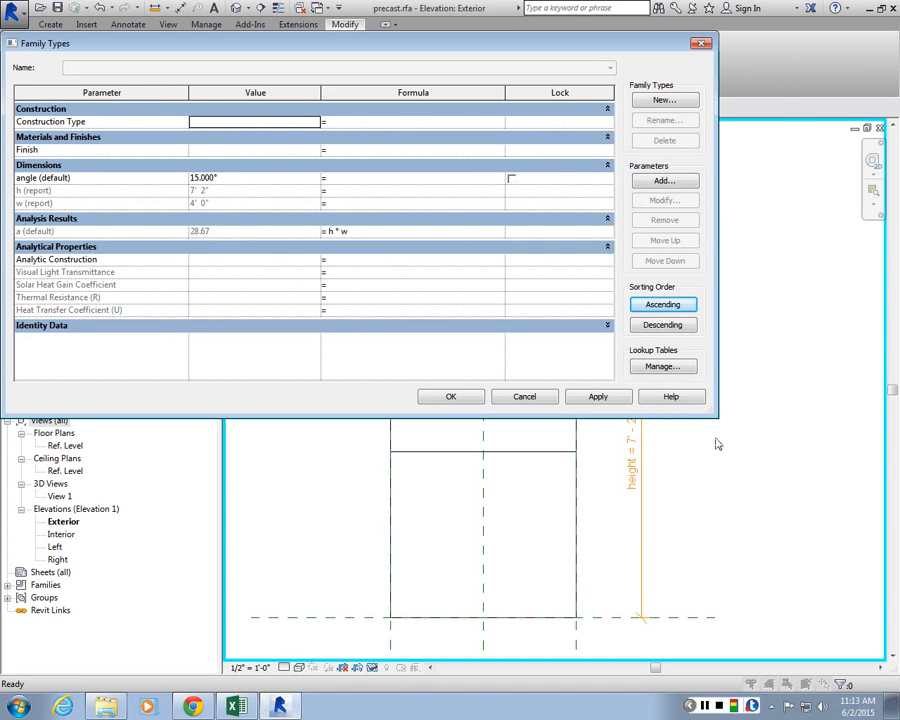
Enlarge the Family Types window and narrow its Value column
{"action": "left_click_drag", "start_coordinate": [716, 416], "coordinate": [780, 514]}
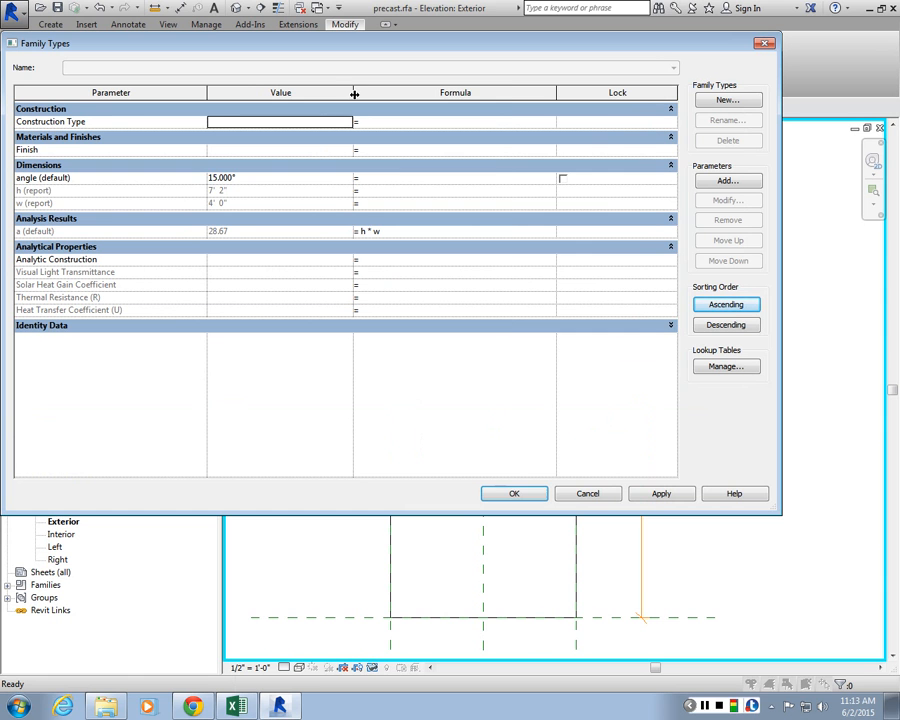
{"action": "left_click_drag", "start_coordinate": [353, 92], "coordinate": [308, 92]}
{"action": "left_click", "coordinate": [324, 180]}
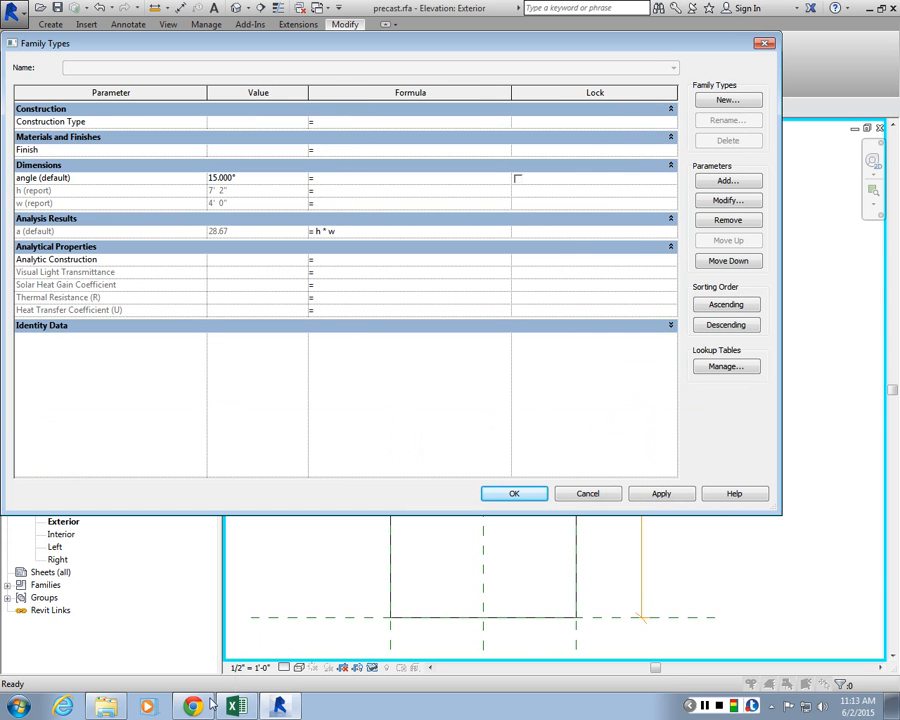
Switch to the browser to review the simple IF statement syntax on the Revit formulas page, and return to Revit
{"action": "left_click", "coordinate": [200, 706]}
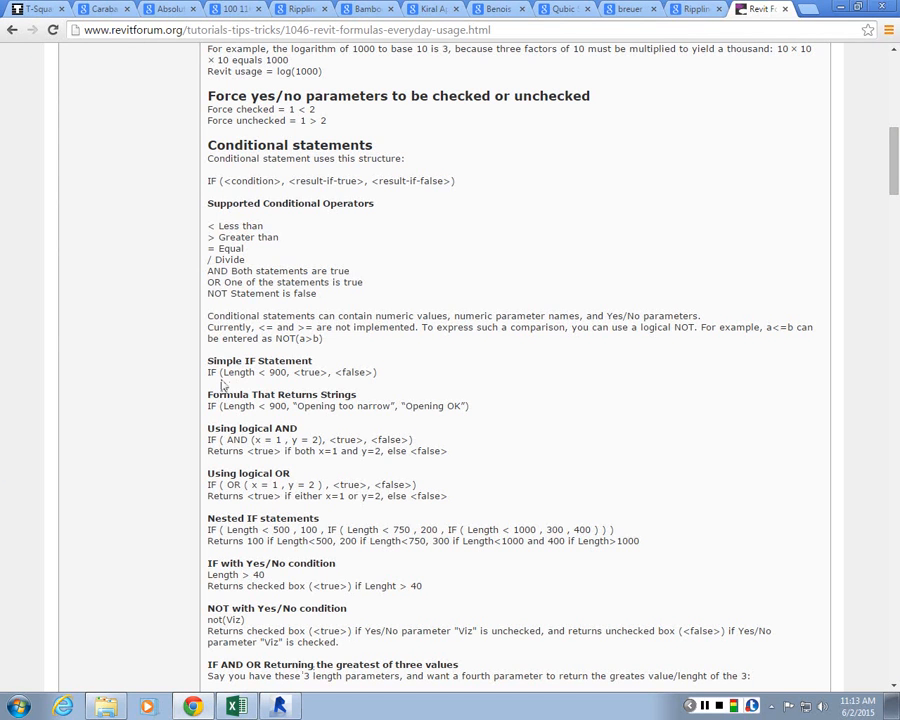
{"action": "left_click_drag", "start_coordinate": [207, 372], "coordinate": [289, 374]}
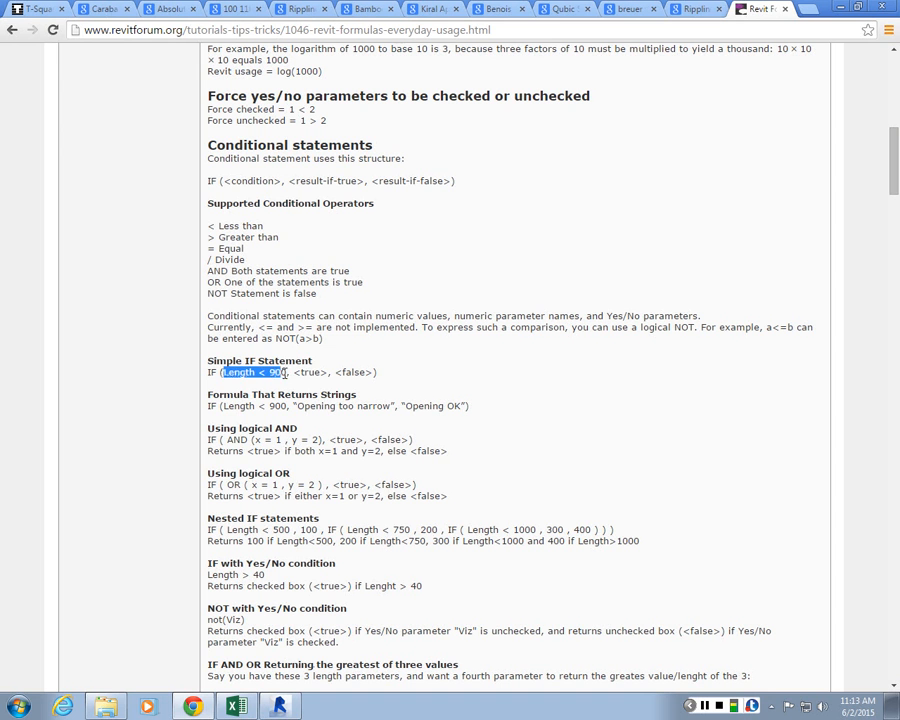
{"action": "left_click", "coordinate": [307, 384]}
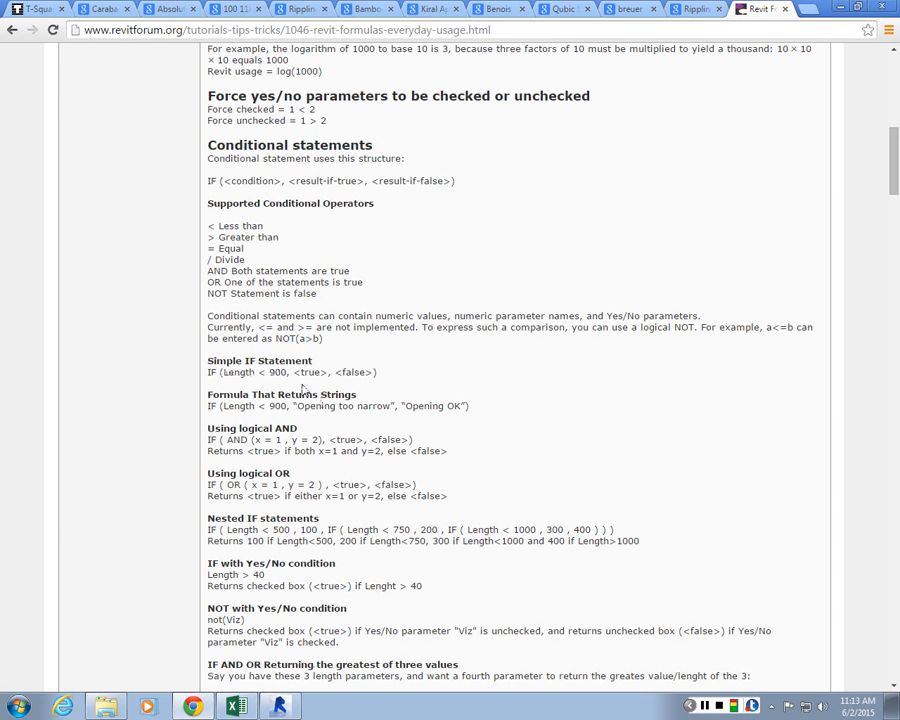
{"action": "double_click", "coordinate": [329, 372]}
{"action": "left_click", "coordinate": [840, 7]}
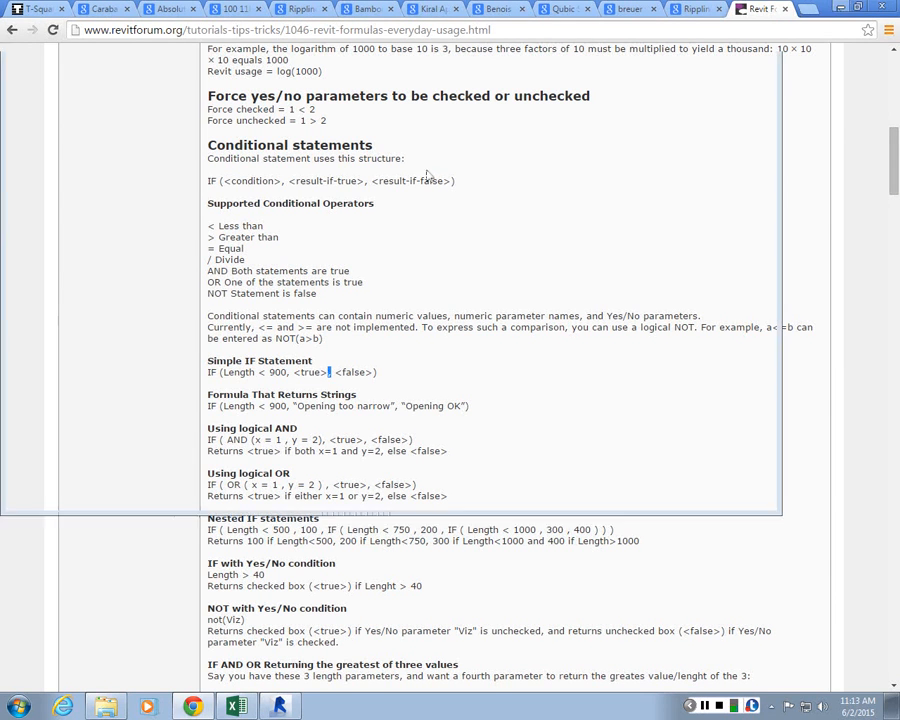
Set the angle parameter's formula to IF(a < 30, 45, 35)
{"action": "left_click", "coordinate": [313, 180]}
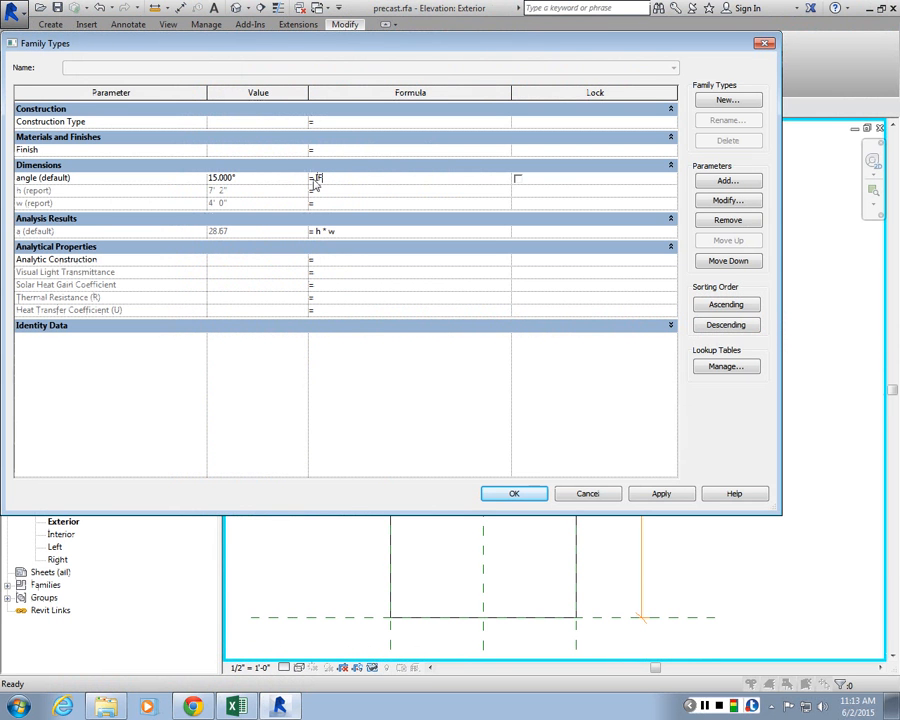
{"action": "type", "text": "IF(a < 30, 45, 35)"}
{"action": "left_click", "coordinate": [360, 234]}
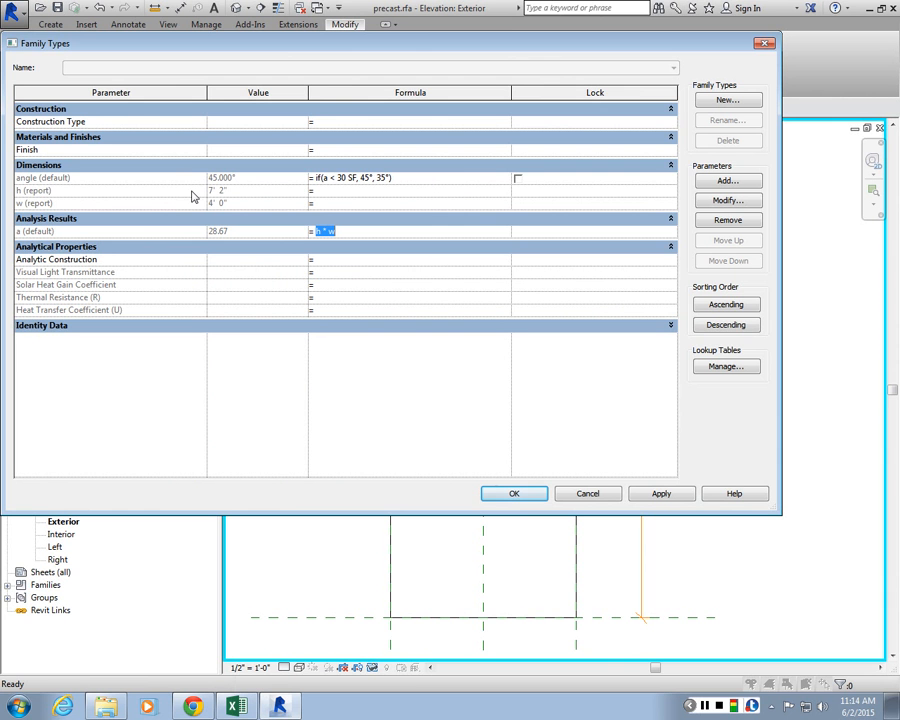
Replace the false result in the angle formula with a nested IF(a > 50, 10, 25)
{"action": "left_click", "coordinate": [378, 177]}
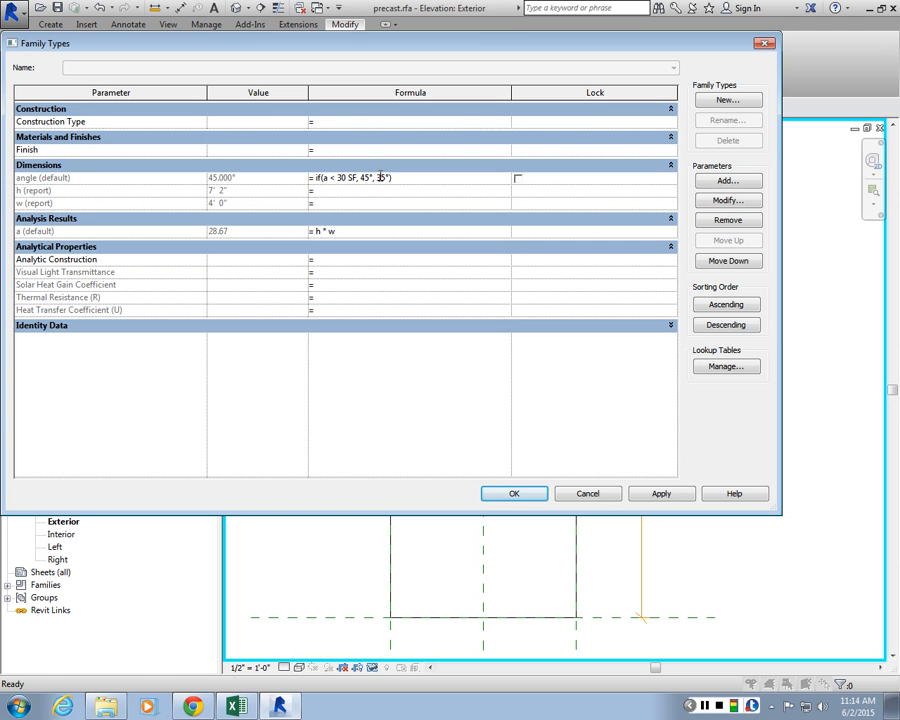
{"action": "left_click_drag", "start_coordinate": [376, 177], "coordinate": [394, 177]}
{"action": "type", "text": "IF(a > 50, 10, 25"}
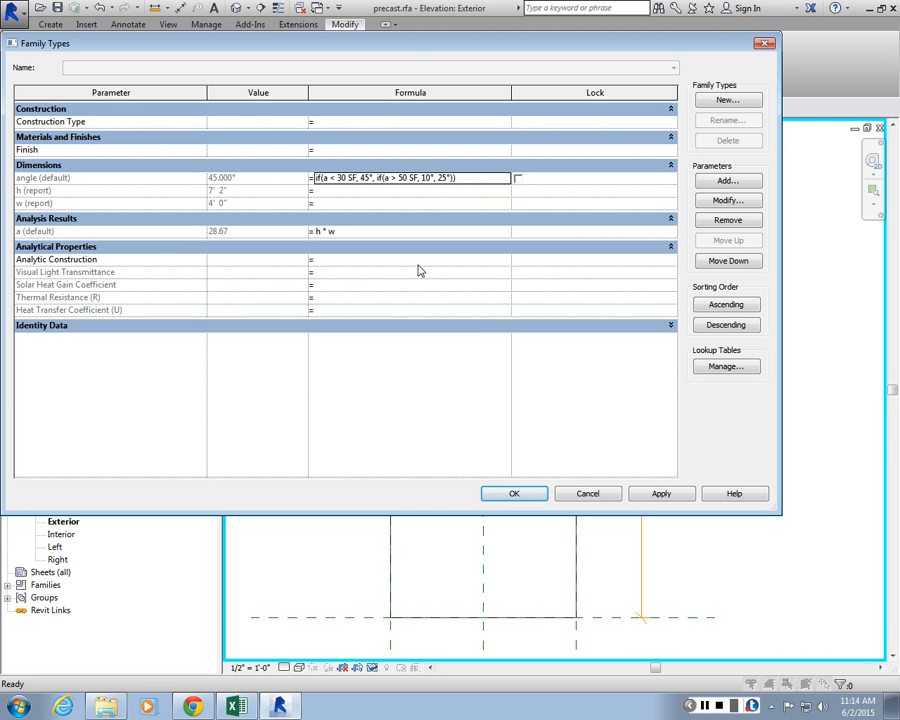
Examine the condition, true and false parts of the simple IF statement on the browser's formulas page, and return to Revit
{"action": "left_click", "coordinate": [193, 706]}
{"action": "left_click_drag", "start_coordinate": [208, 372], "coordinate": [399, 381]}
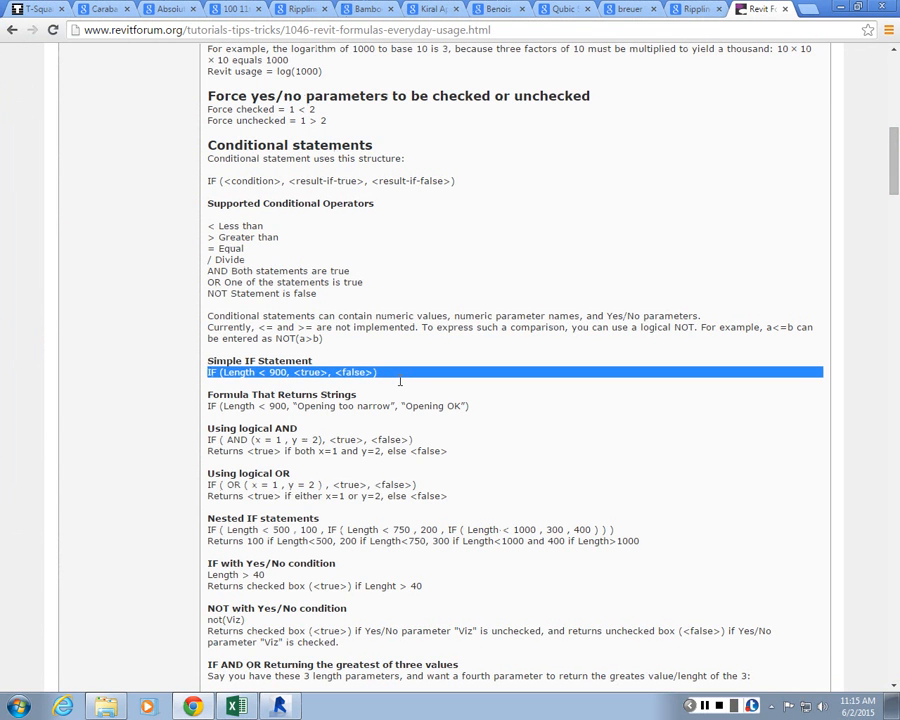
{"action": "left_click", "coordinate": [399, 381]}
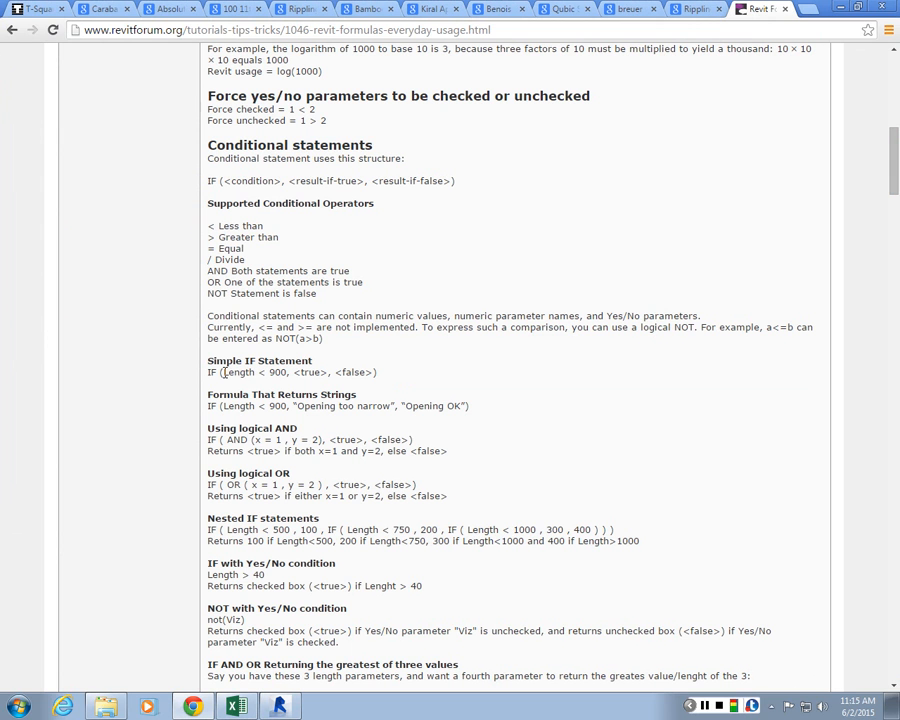
{"action": "left_click_drag", "start_coordinate": [223, 372], "coordinate": [287, 374]}
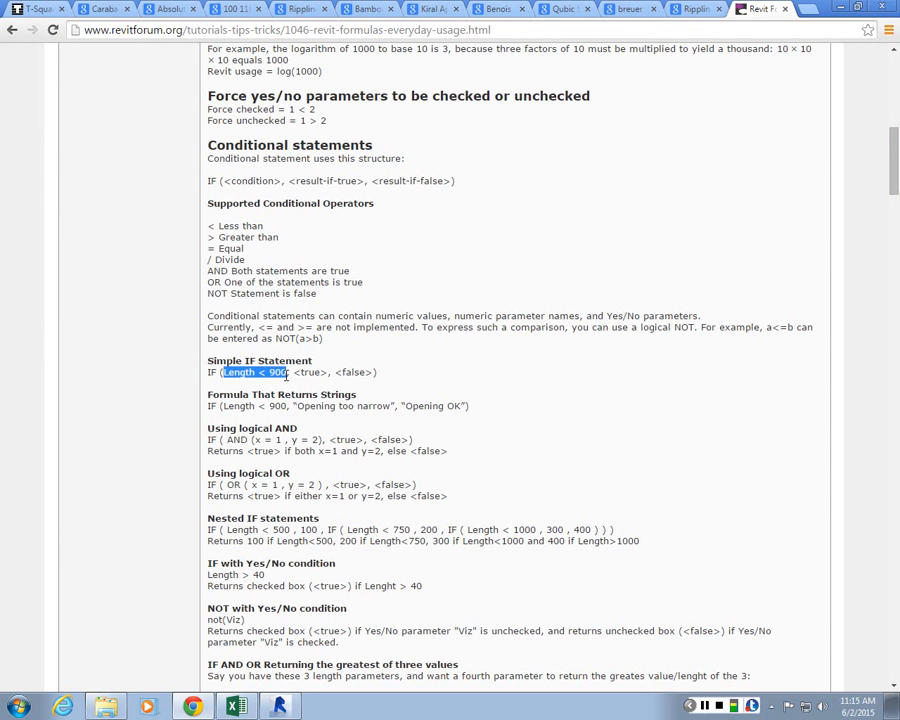
{"action": "left_click", "coordinate": [298, 384]}
{"action": "left_click_drag", "start_coordinate": [294, 372], "coordinate": [368, 372]}
{"action": "left_click_drag", "start_coordinate": [370, 372], "coordinate": [374, 372]}
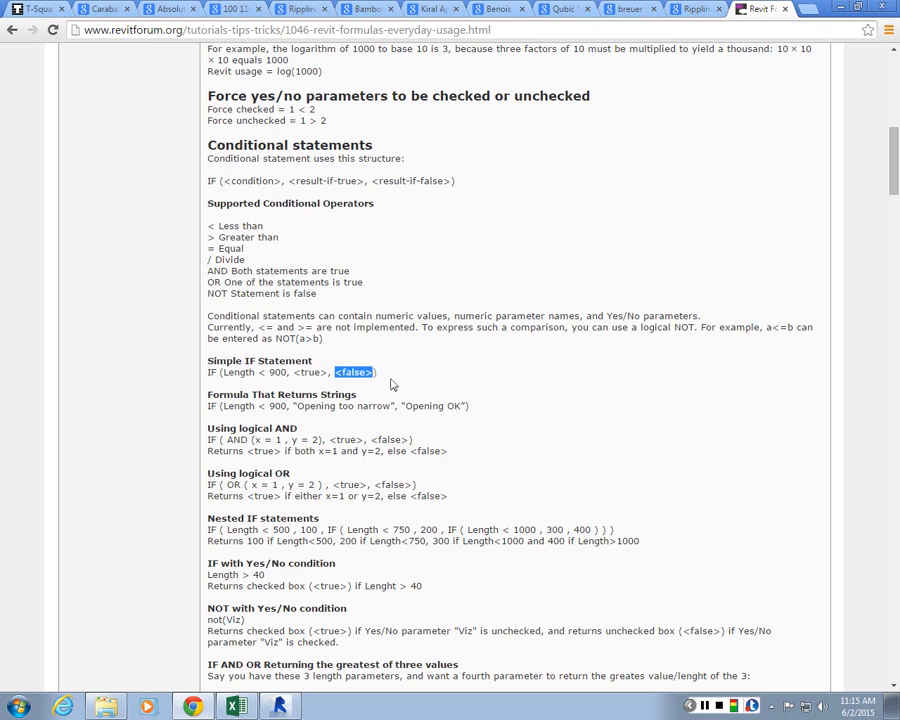
{"action": "left_click", "coordinate": [391, 384]}
{"action": "key", "text": "alt+Tab"}
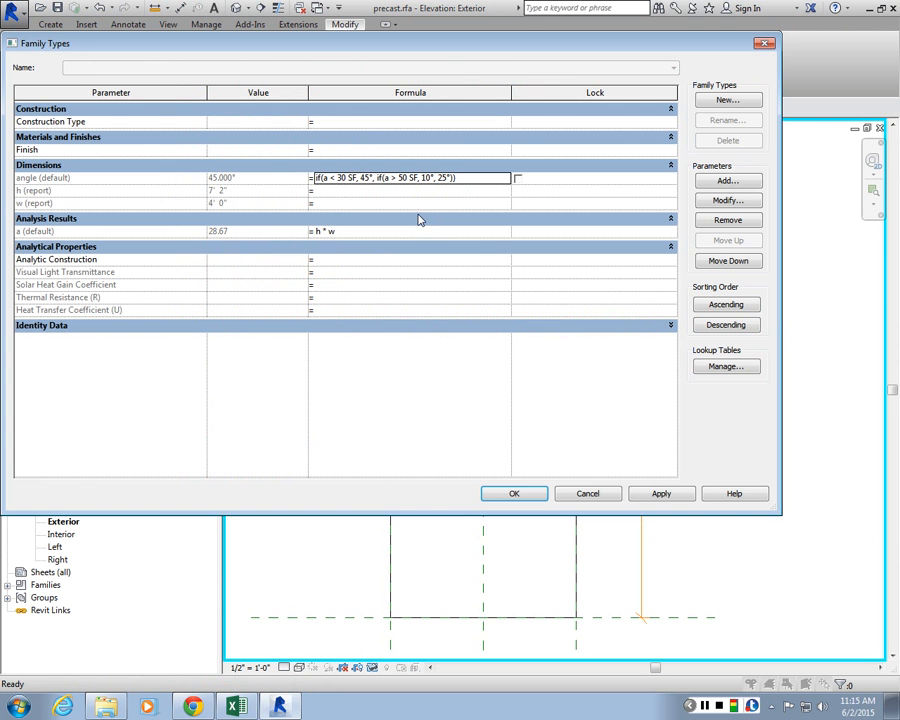
Try to replace the angle formula with if(a <30, w/5', h/5')
{"action": "left_click", "coordinate": [470, 177]}
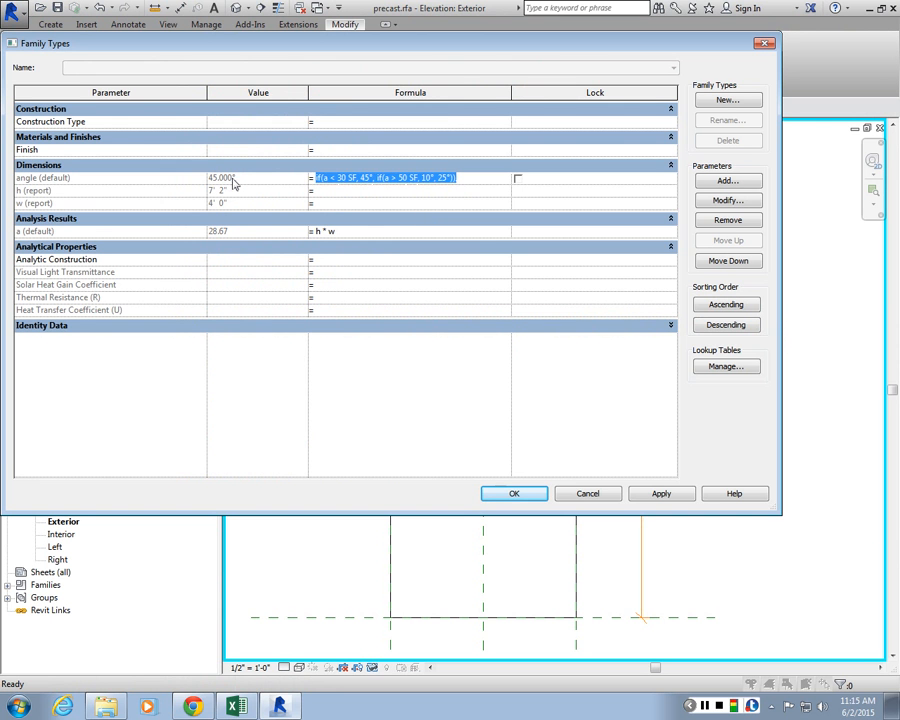
{"action": "key", "text": "BackSpace"}
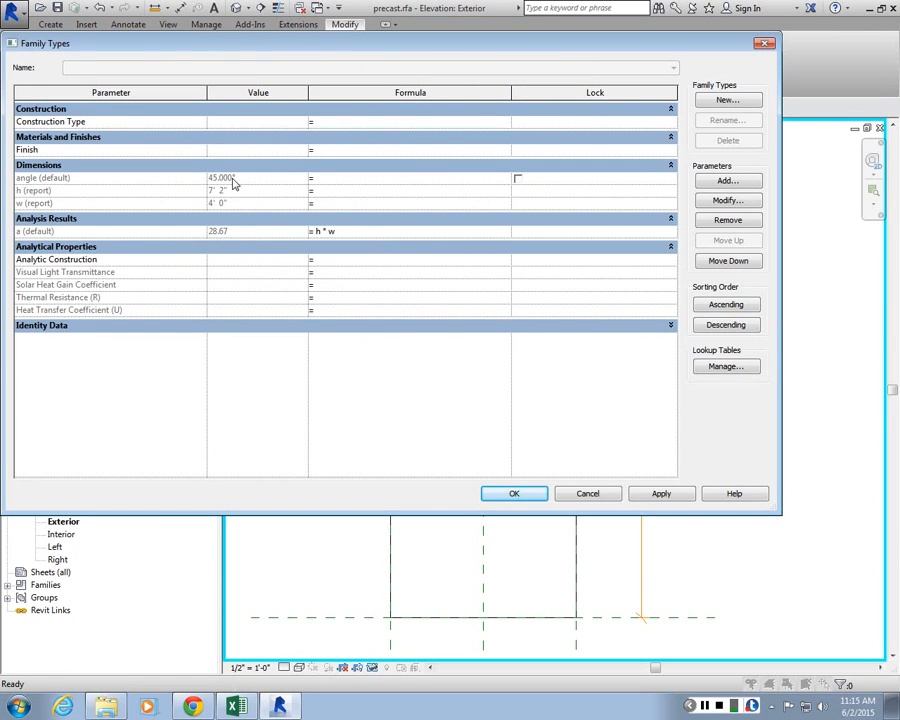
{"action": "type", "text": "if(a <30, w/5', h/5"}
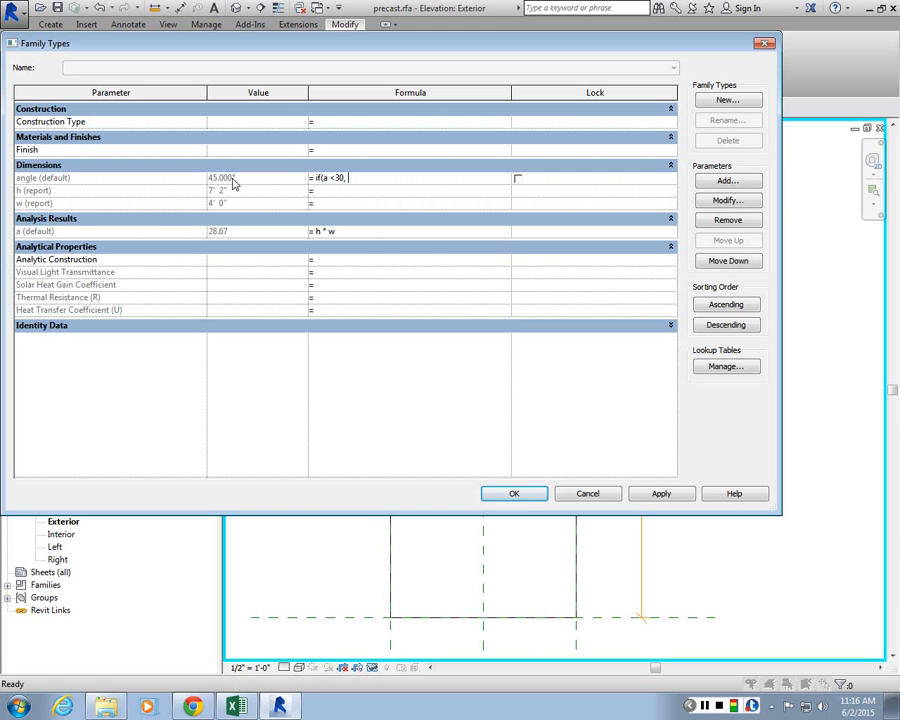
{"action": "type", "text": "w"}
{"action": "type", "text": "/"}
{"action": "type", "text": "5"}
{"action": "type", "text": ","}
{"action": "type", "text": " h"}
{"action": "type", "text": "'"}
{"action": "type", "text": "/5"}
{"action": "key", "text": "BackSpace"}
{"action": "key", "text": "BackSpace"}
{"action": "type", "text": "/5')"}
{"action": "key", "text": "Return"}
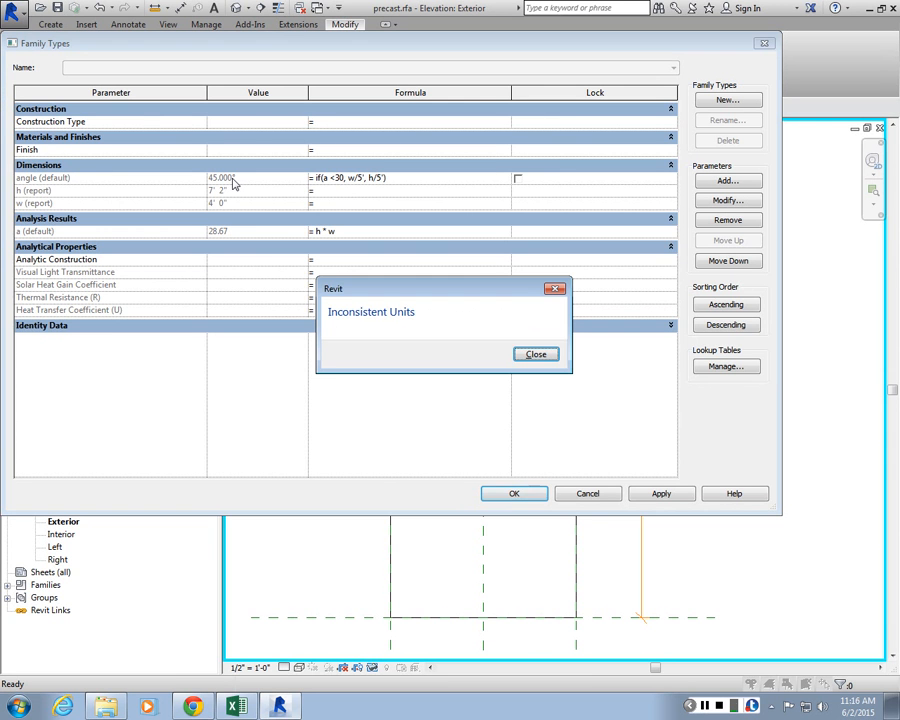
{"action": "left_click", "coordinate": [535, 355]}
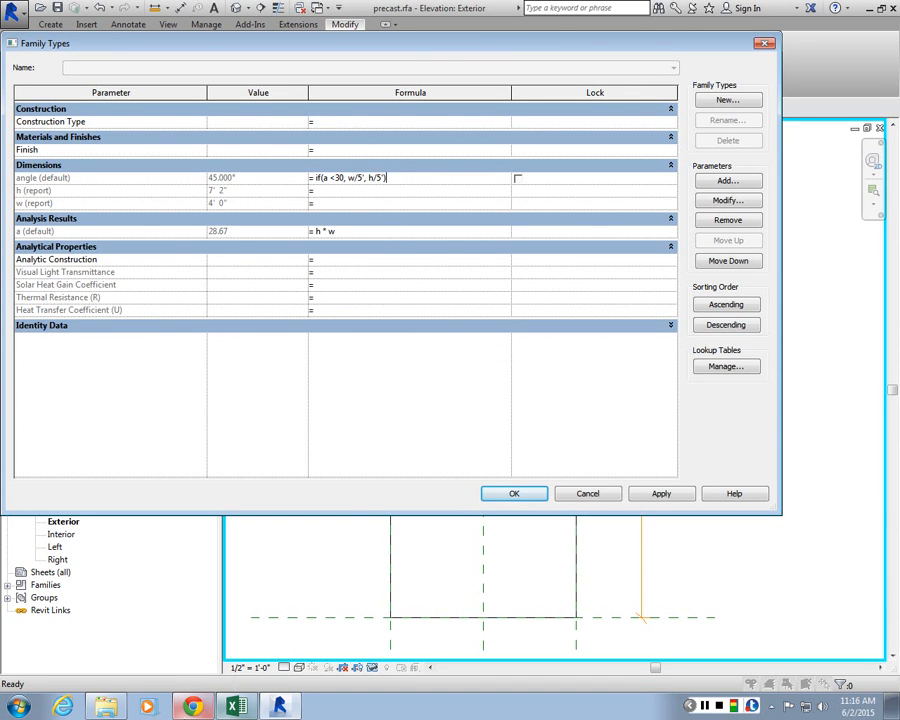
Look through the browser's Revit formulas page from the conditional statements to the Inconsistent Units section, and return to Revit
{"action": "key", "text": "alt+Tab"}
{"action": "scroll", "coordinate": [342, 371], "scroll_direction": "down", "scroll_amount": 3}
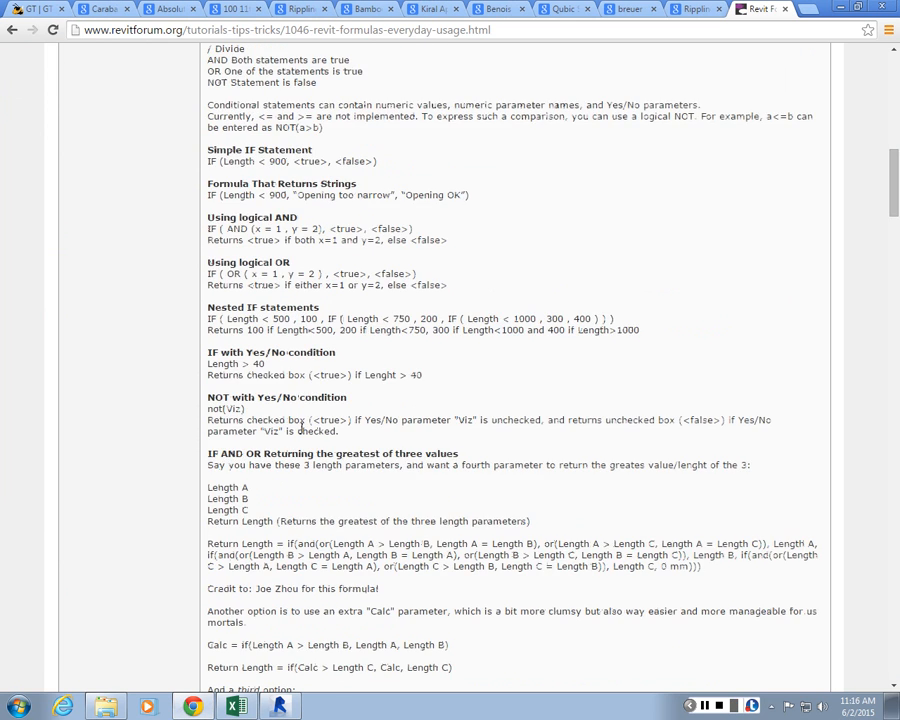
{"action": "scroll", "coordinate": [302, 428], "scroll_direction": "up", "scroll_amount": 1}
{"action": "scroll", "coordinate": [302, 428], "scroll_direction": "up", "scroll_amount": 4}
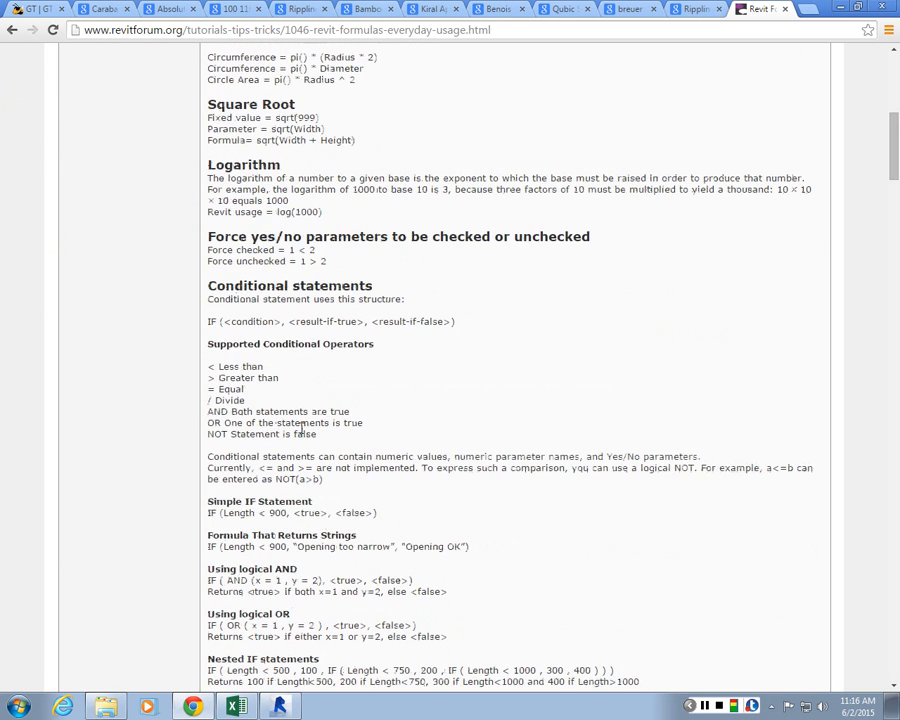
{"action": "scroll", "coordinate": [302, 428], "scroll_direction": "up", "scroll_amount": 5}
{"action": "scroll", "coordinate": [302, 428], "scroll_direction": "down", "scroll_amount": 15}
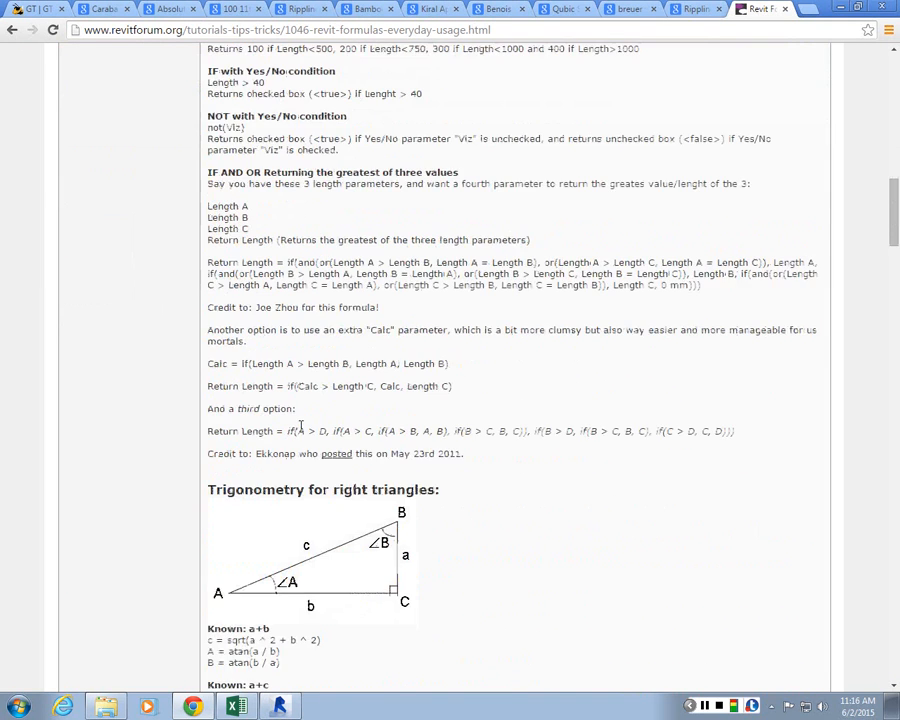
{"action": "scroll", "coordinate": [302, 430], "scroll_direction": "down", "scroll_amount": 6}
{"action": "scroll", "coordinate": [302, 432], "scroll_direction": "down", "scroll_amount": 12}
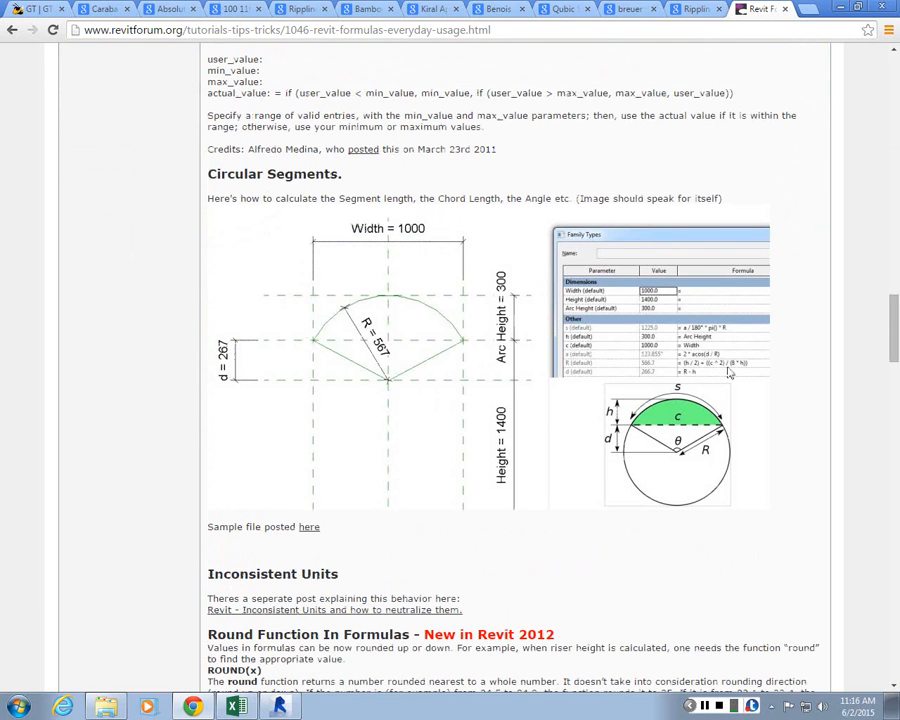
{"action": "left_click", "coordinate": [843, 8]}
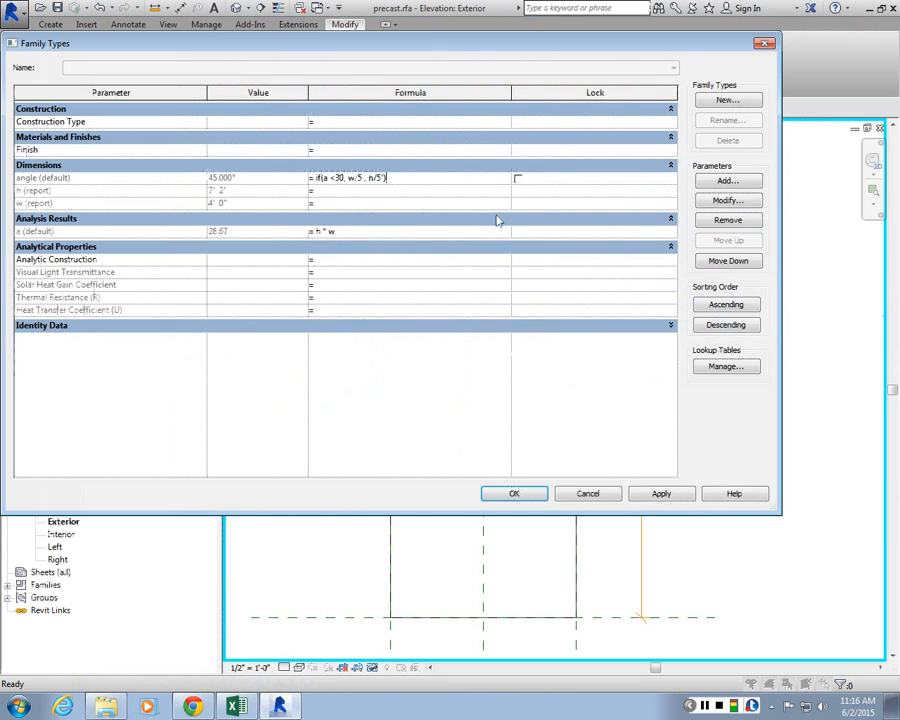
Change the angle formula's true and false results to 35 and 25, and accept the family types
{"action": "left_click_drag", "start_coordinate": [347, 177], "coordinate": [408, 177]}
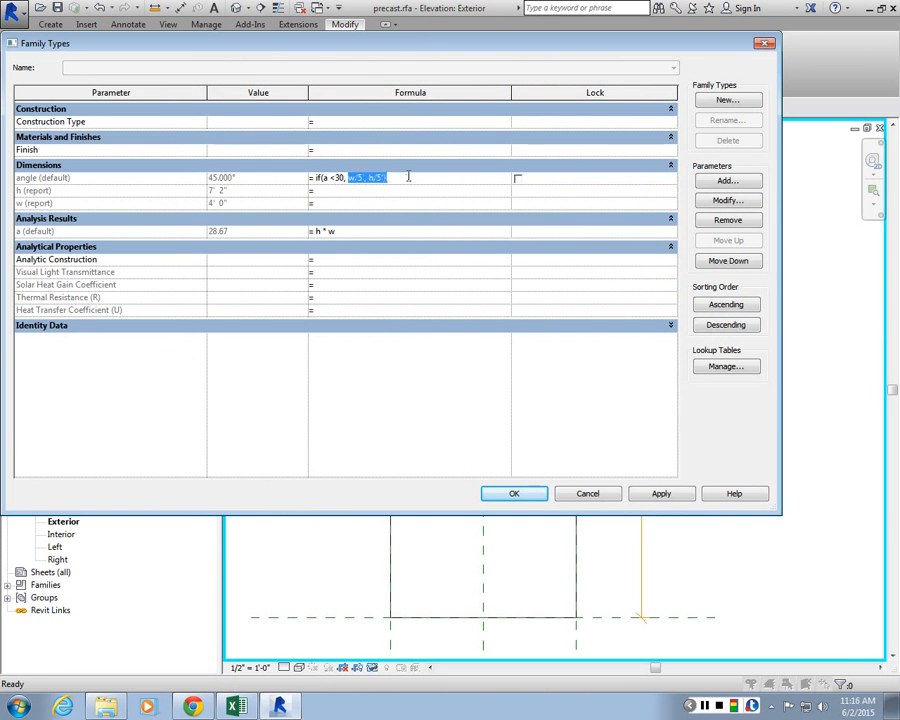
{"action": "type", "text": "3"}
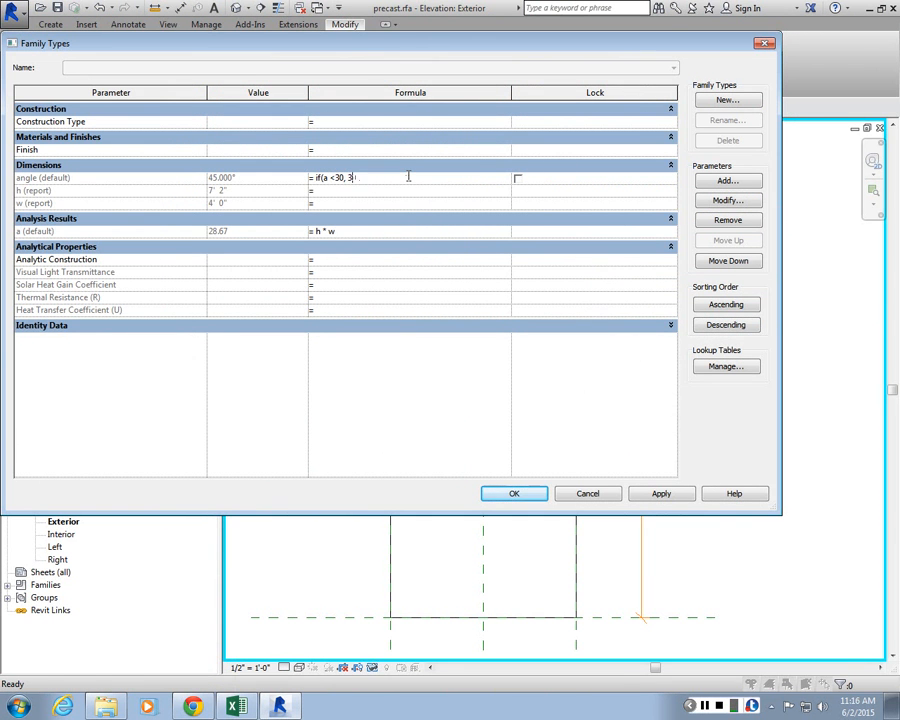
{"action": "type", "text": "5, 25)"}
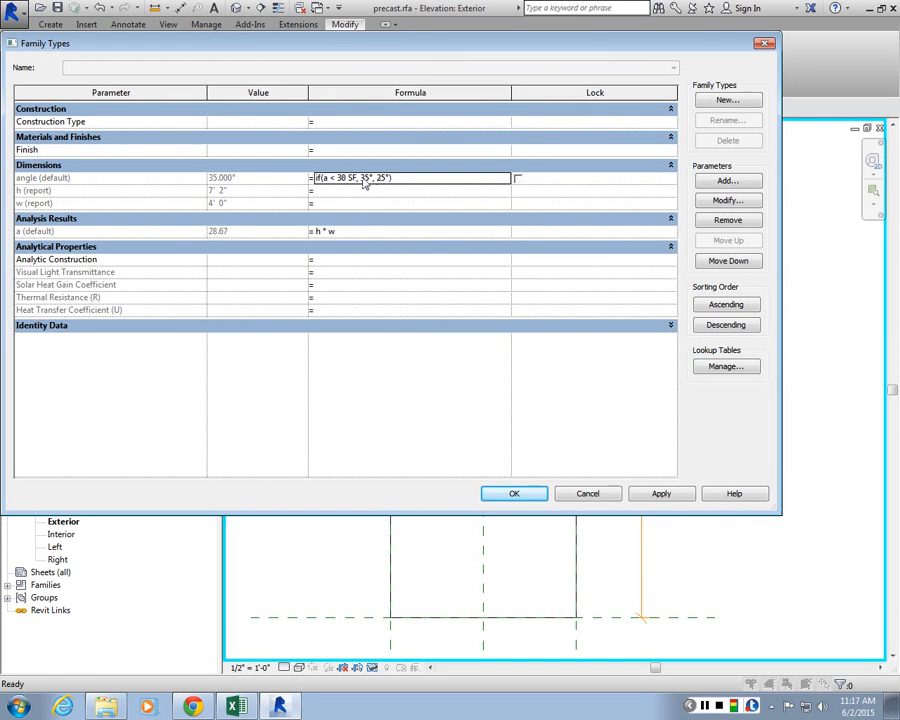
{"action": "left_click", "coordinate": [664, 495]}
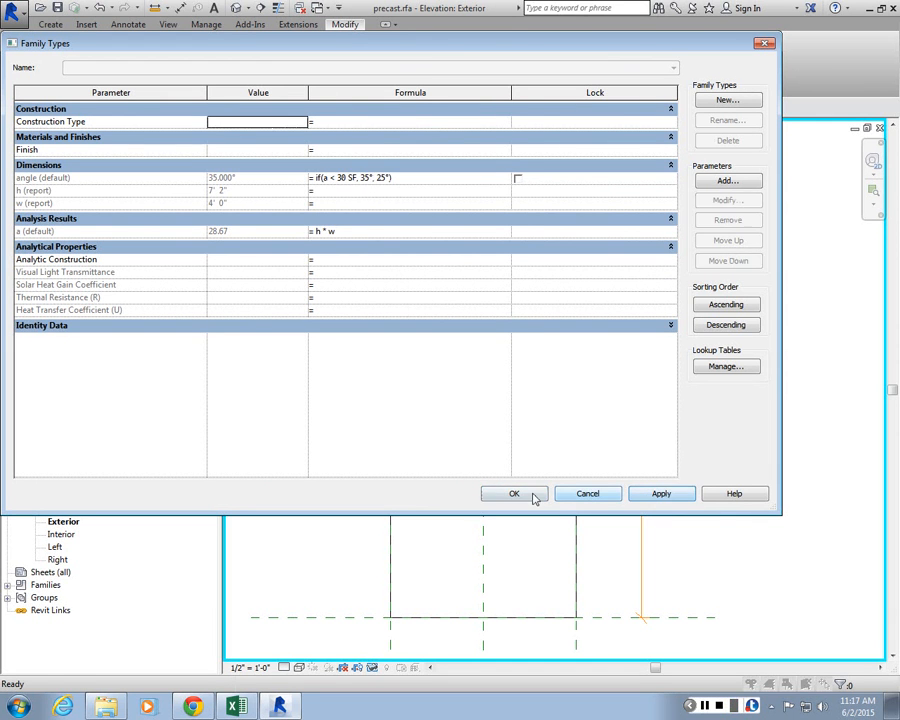
{"action": "left_click", "coordinate": [525, 496]}
Load the precast family into Project1, overwriting the existing version
{"action": "middle_click_drag", "start_coordinate": [550, 315], "coordinate": [516, 344]}
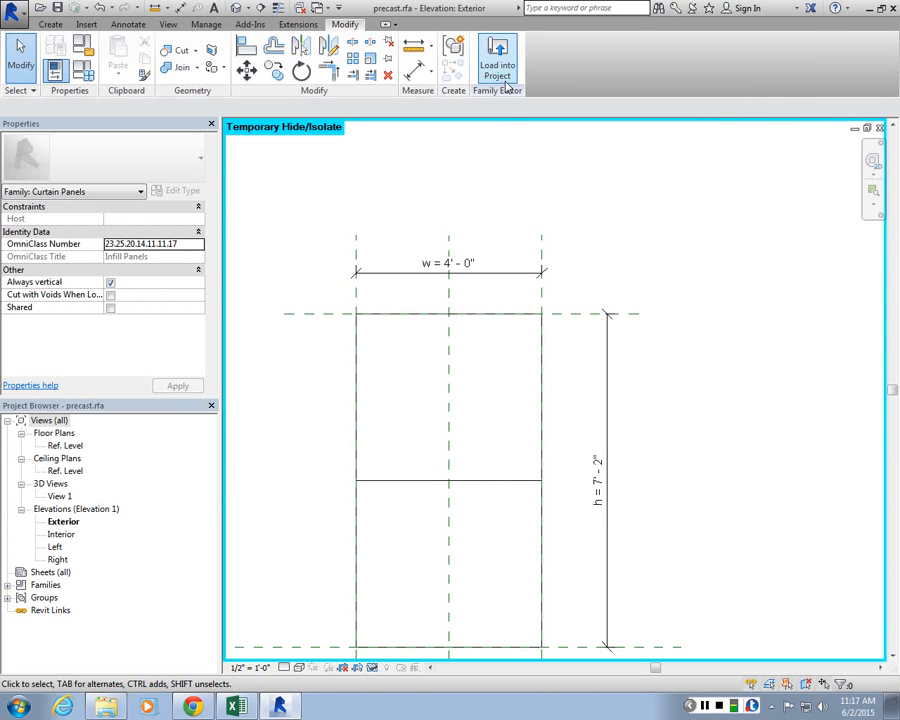
{"action": "left_click", "coordinate": [507, 86]}
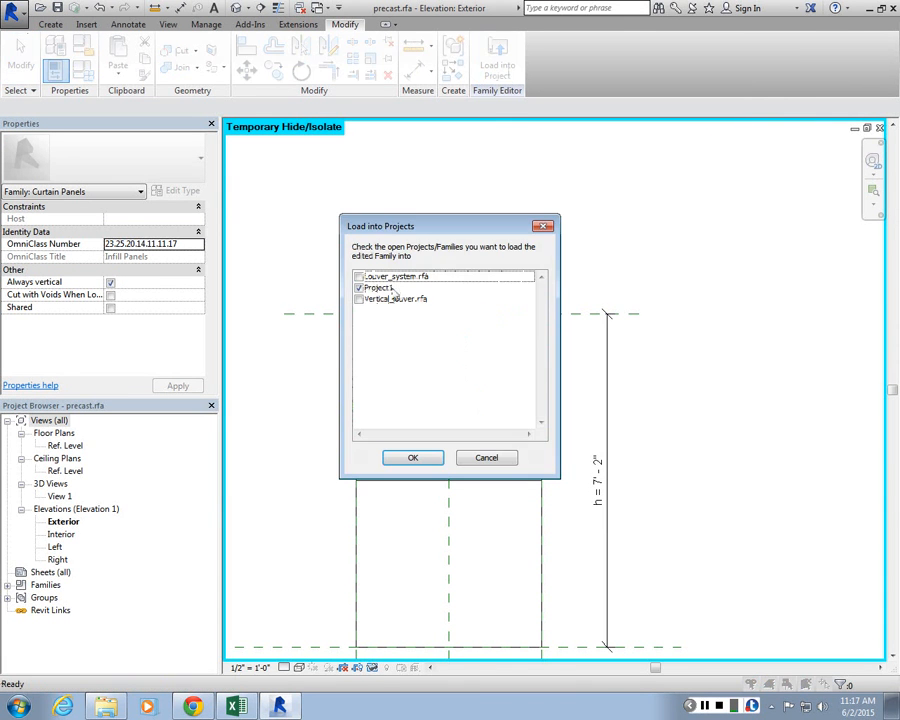
{"action": "left_click", "coordinate": [416, 458]}
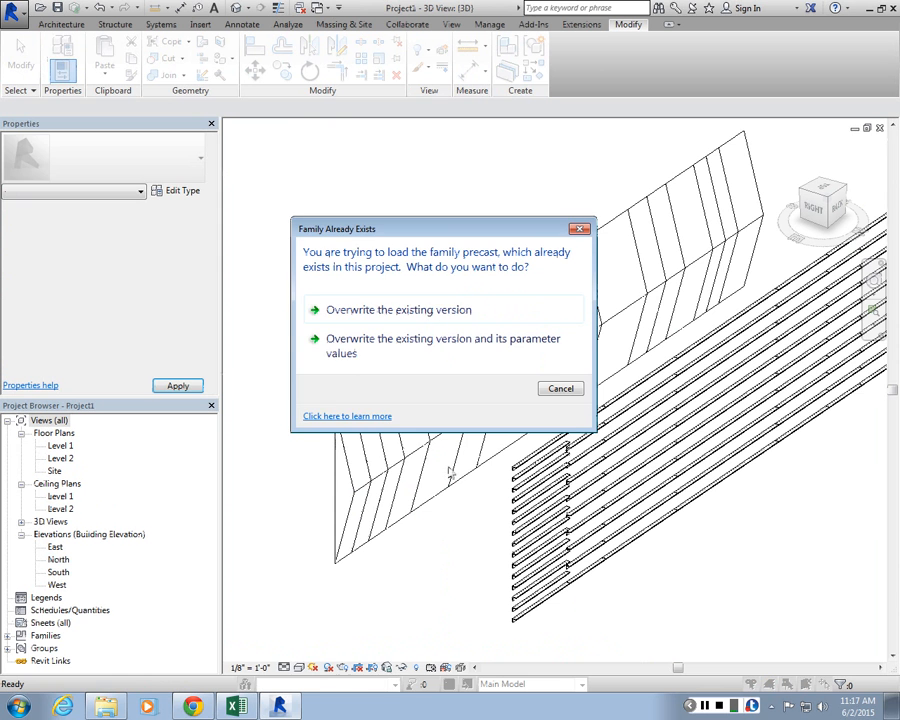
{"action": "left_click", "coordinate": [314, 308]}
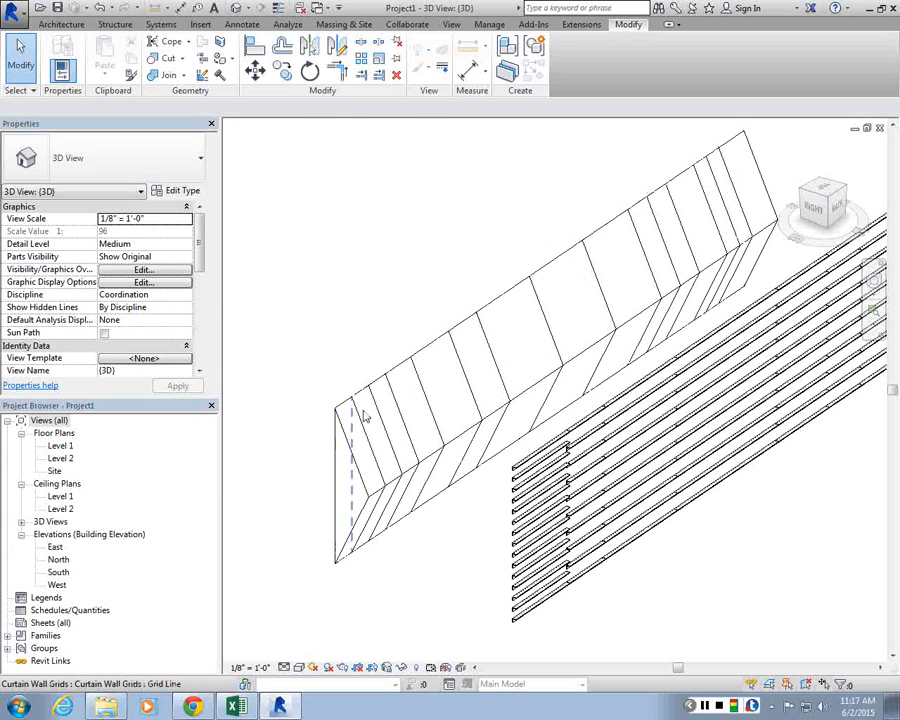
Select the precast panel at the near end of the curtain wall to inspect its angle and area
{"action": "scroll", "coordinate": [362, 410], "scroll_direction": "up", "scroll_amount": 2}
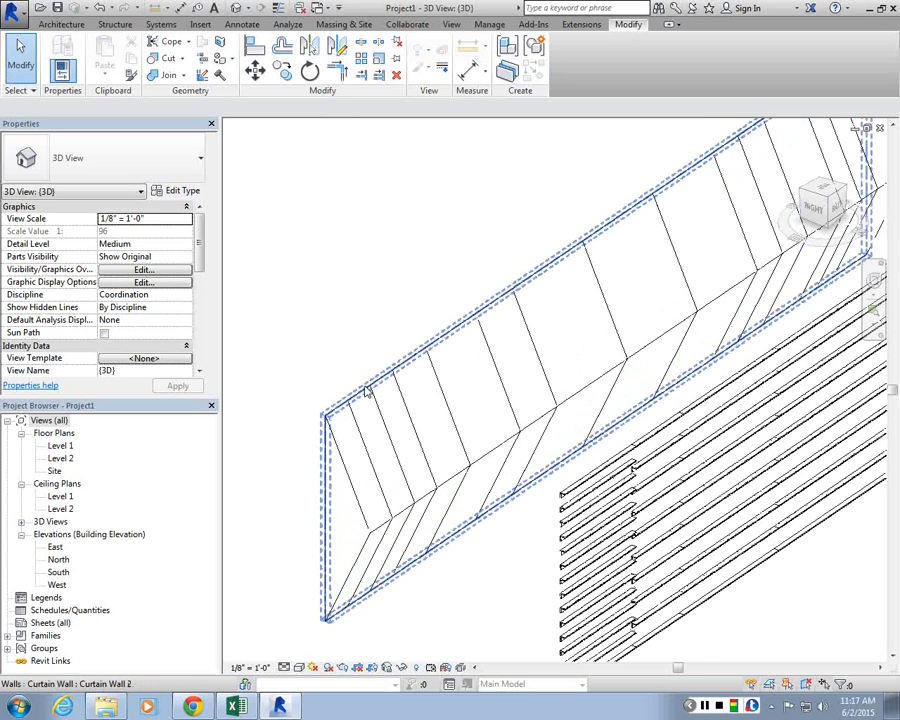
{"action": "left_click", "coordinate": [364, 444]}
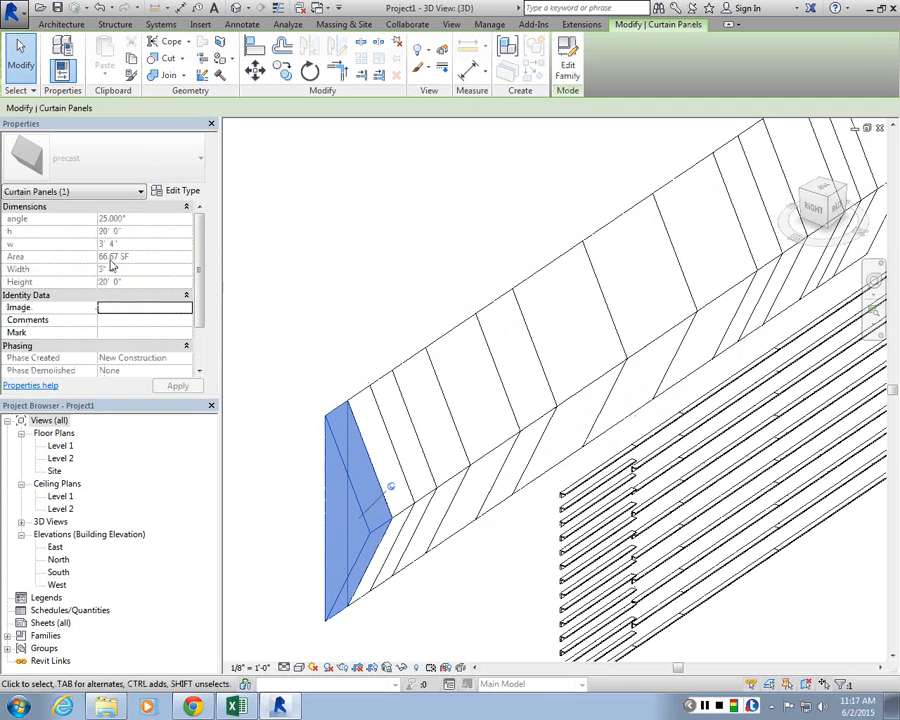
Select a wider precast panel near the middle of the curtain wall to inspect its angle and area
{"action": "left_click", "coordinate": [364, 253]}
{"action": "key", "text": "Tab"}
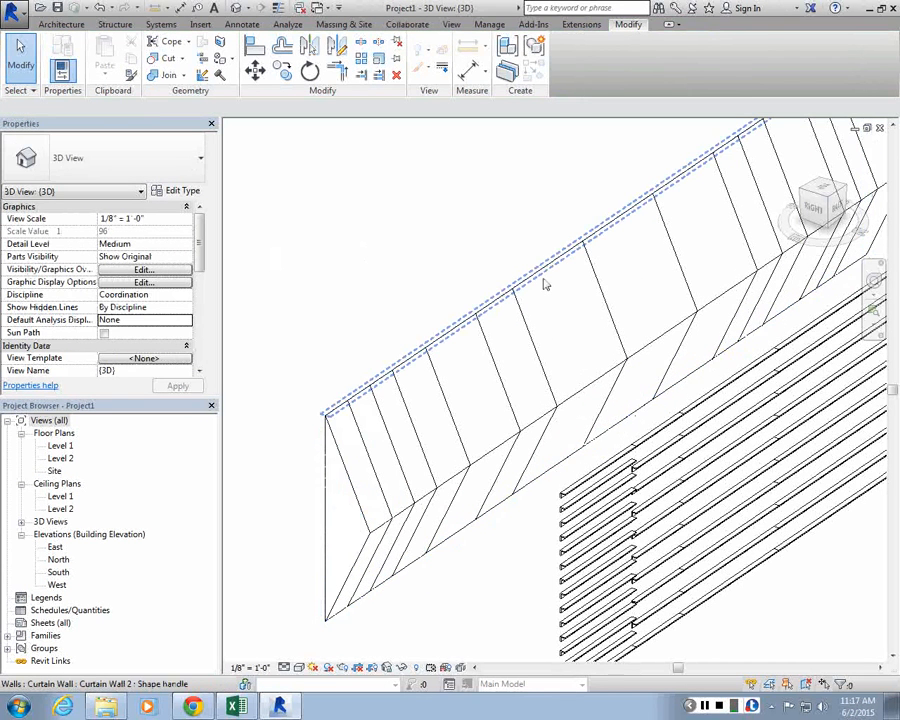
{"action": "key", "text": "Tab"}
{"action": "key", "text": "Tab"}
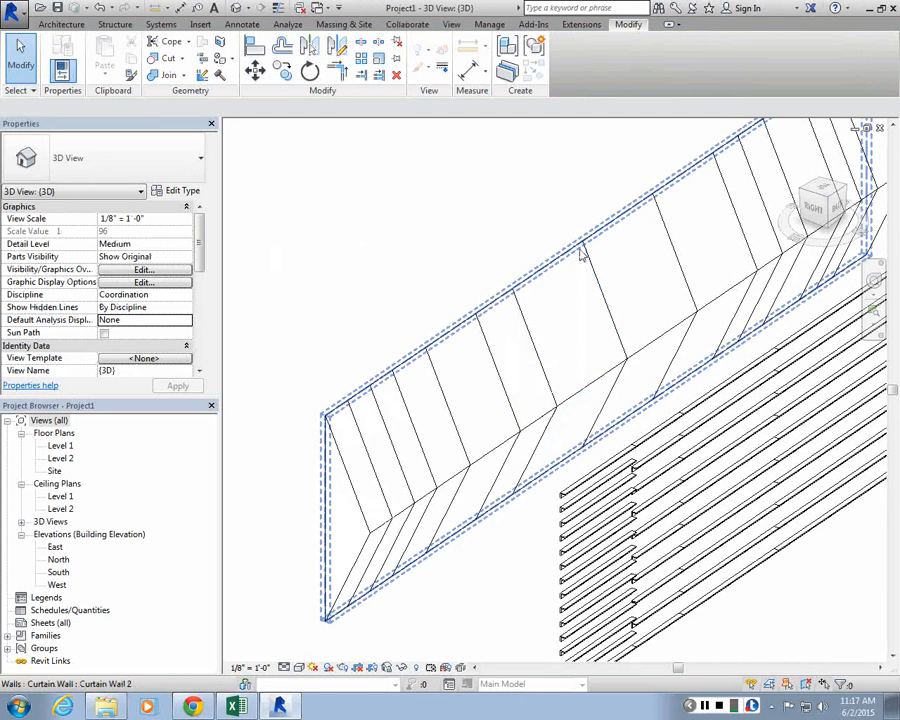
{"action": "left_click", "coordinate": [583, 254]}
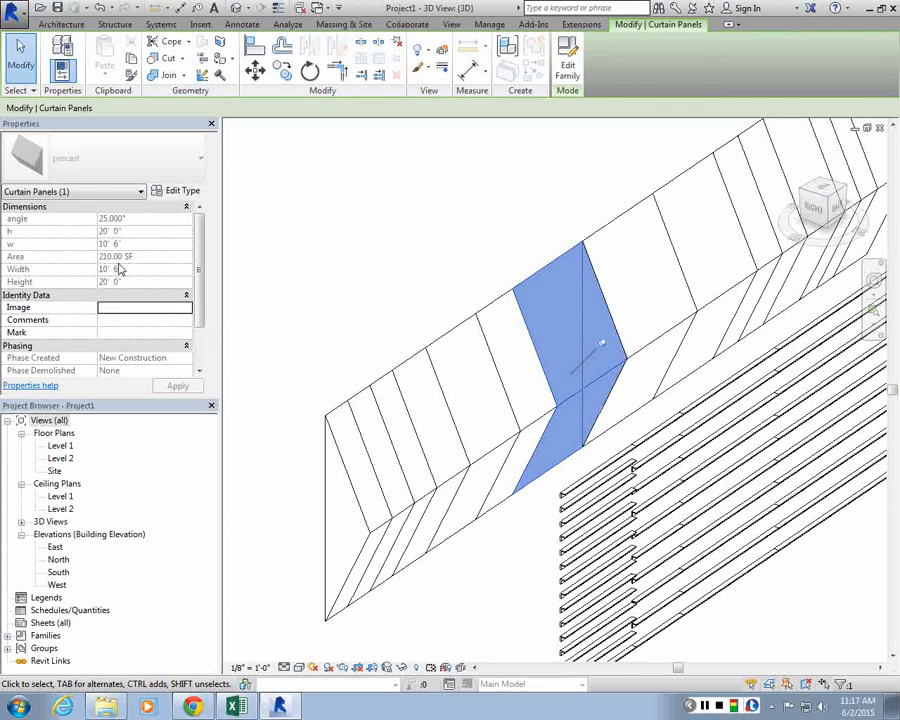
{"action": "left_click", "coordinate": [286, 203]}
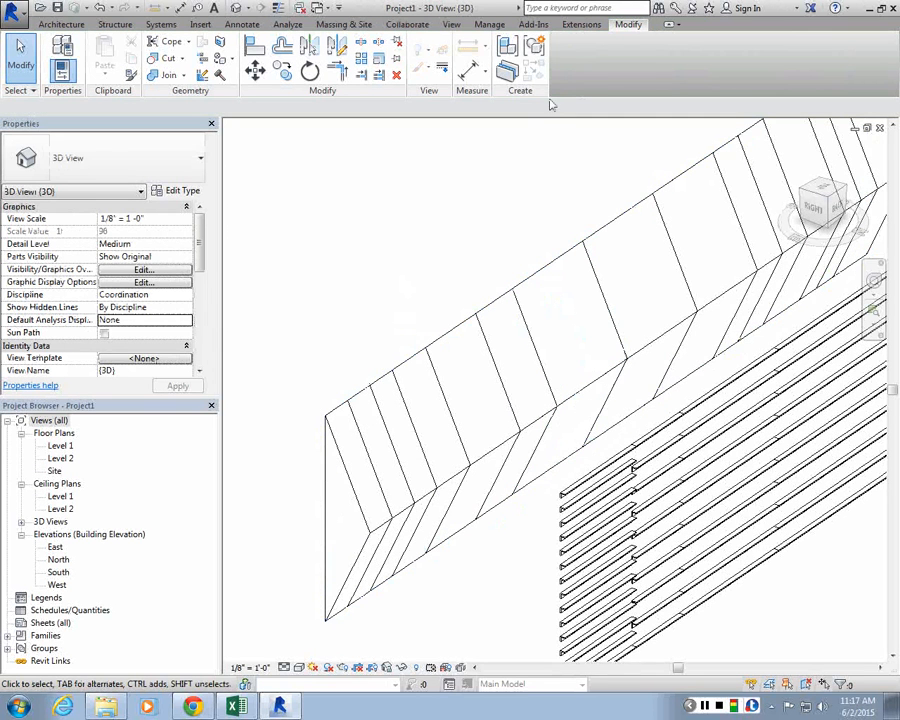
Open the precast family of the wider curtain panel for editing
{"action": "key", "text": "Tab"}
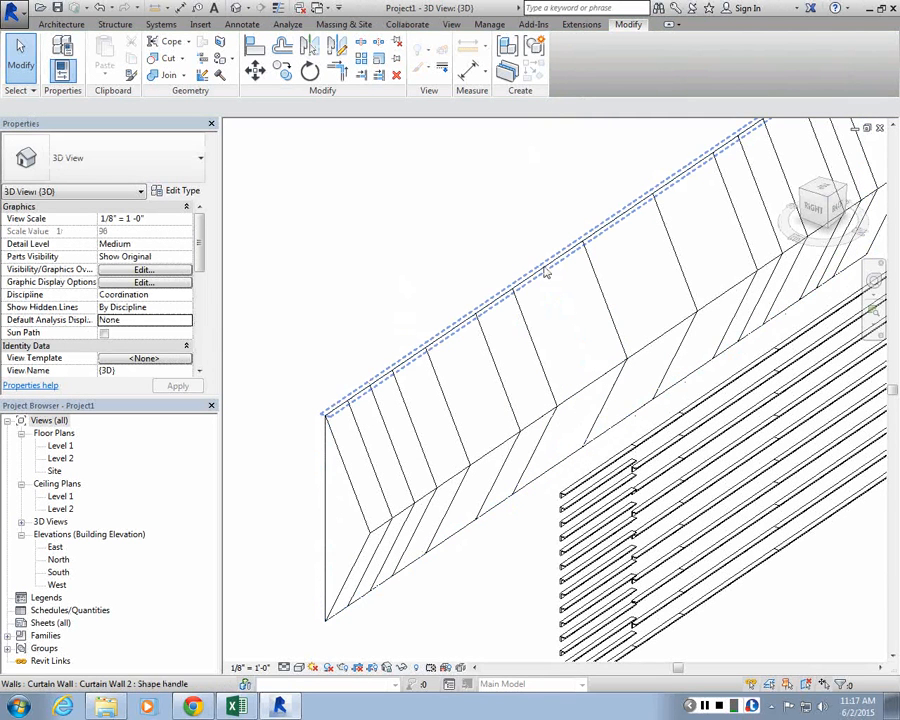
{"action": "key", "text": "Tab"}
{"action": "double_click", "coordinate": [545, 272]}
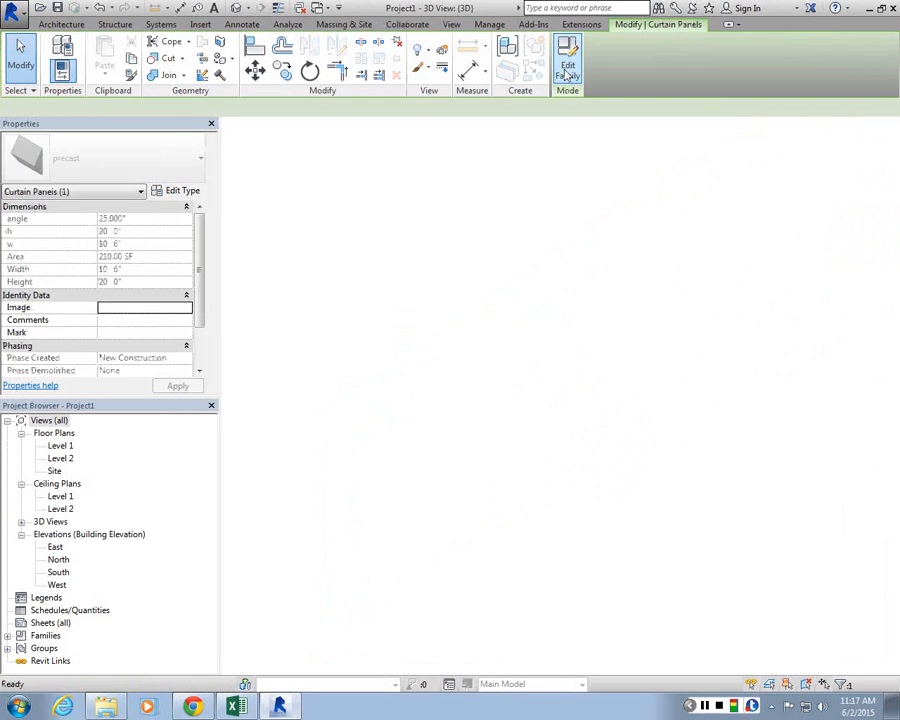
Change the area threshold in the angle formula to 100 SF, giving if(a < 100 SF, 35°, 25°), and accept the family types
{"action": "key", "text": "f"}
{"action": "key", "text": "t"}
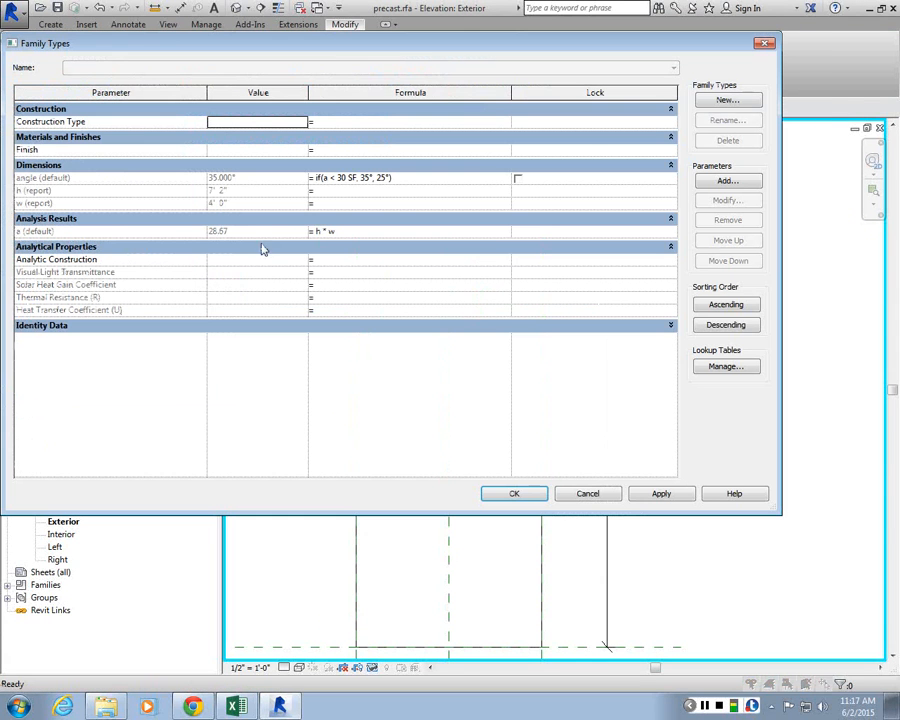
{"action": "left_click", "coordinate": [340, 178]}
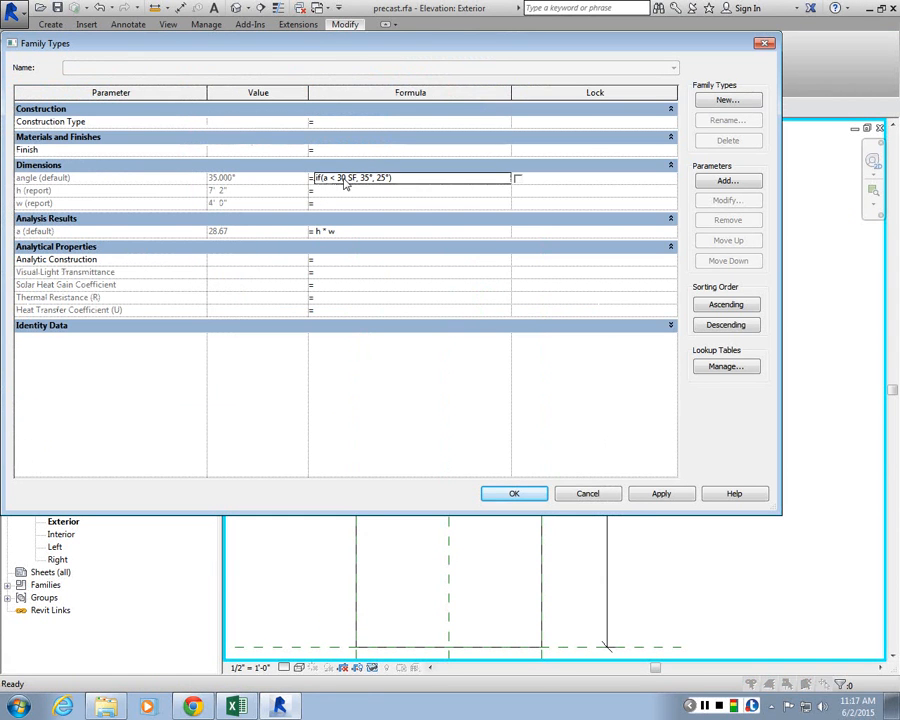
{"action": "double_click", "coordinate": [341, 177]}
{"action": "type", "text": "100"}
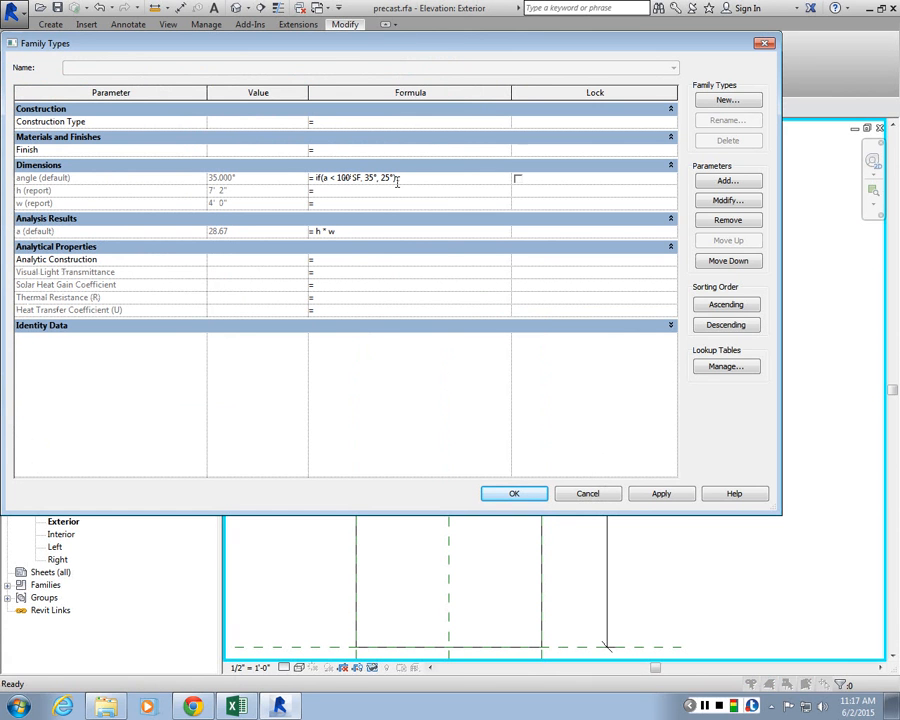
{"action": "left_click", "coordinate": [678, 499]}
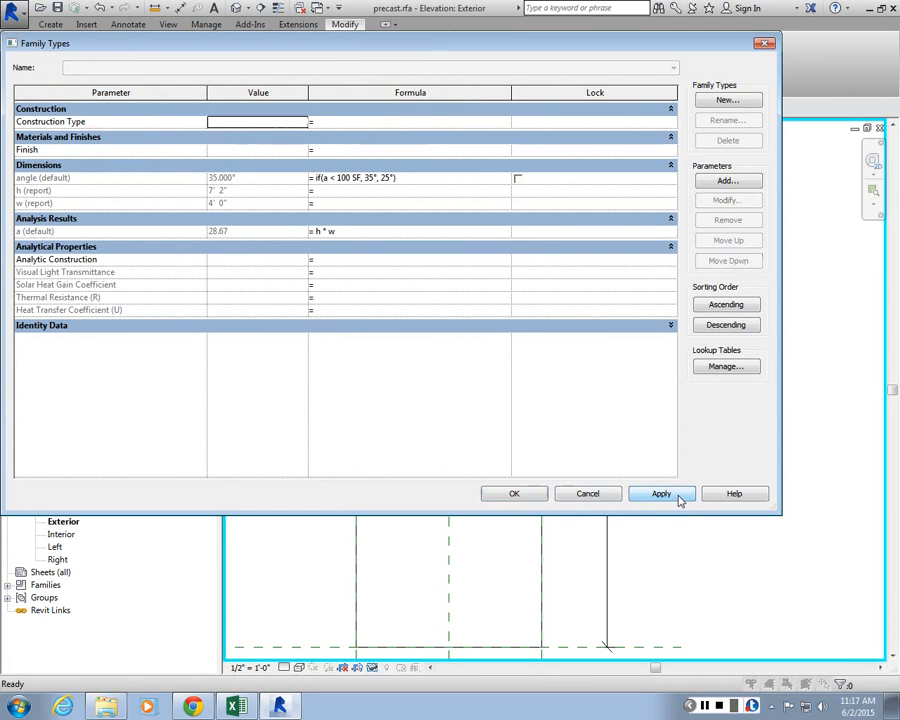
{"action": "left_click", "coordinate": [541, 498]}
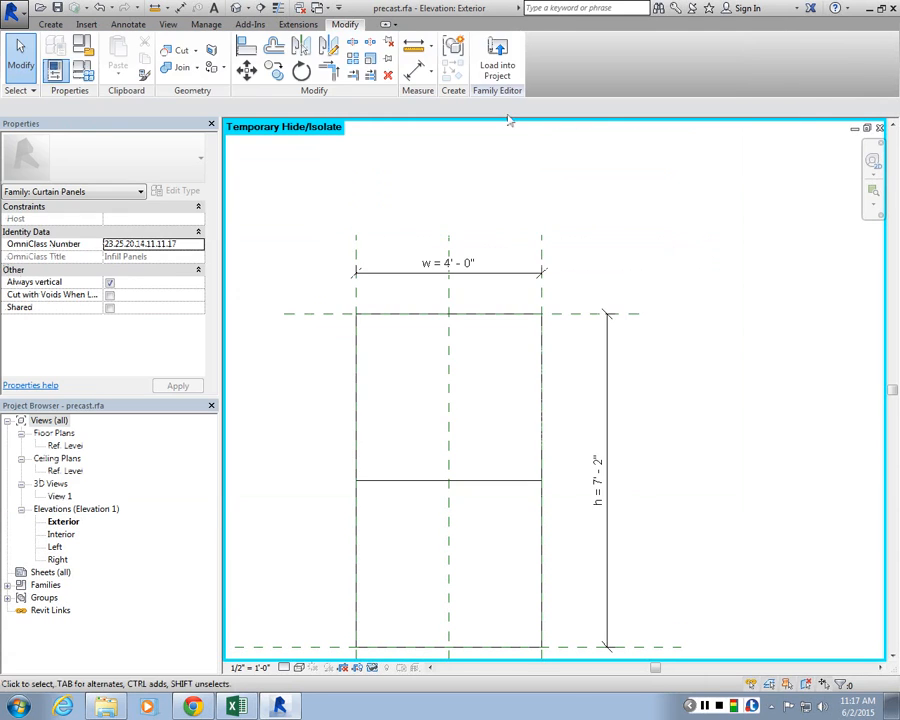
Load the precast family into Project1, overwriting the existing version and its parameter values
{"action": "left_click", "coordinate": [500, 70]}
{"action": "left_click", "coordinate": [416, 461]}
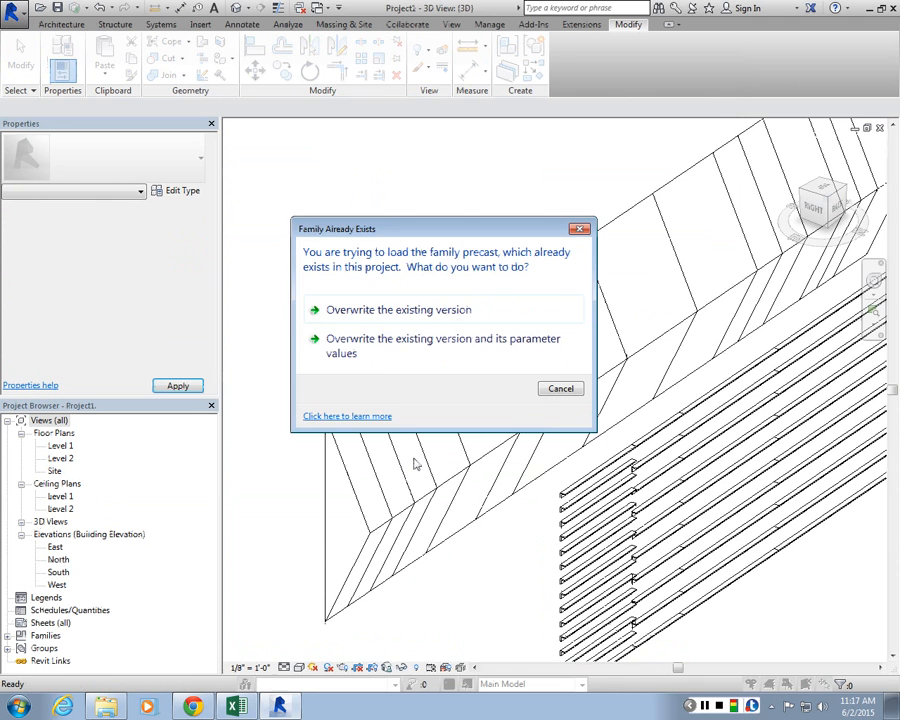
{"action": "left_click", "coordinate": [435, 343]}
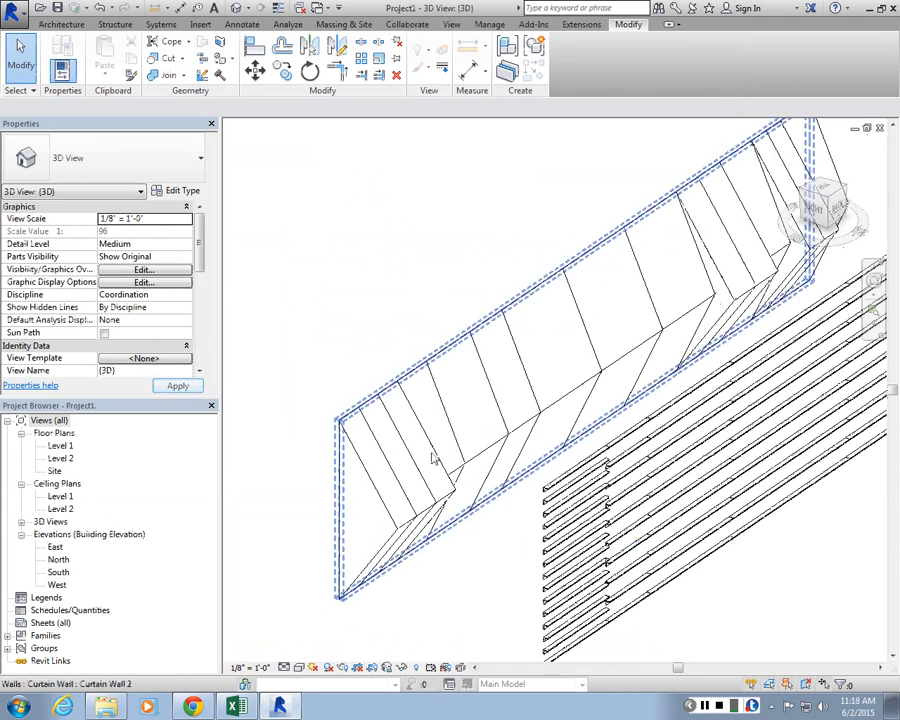
Inspect the angle and area of the narrow end panel and a wider panel, and examine the fold variation along the curtain wall
{"action": "scroll", "coordinate": [452, 482], "scroll_direction": "up", "scroll_amount": 2}
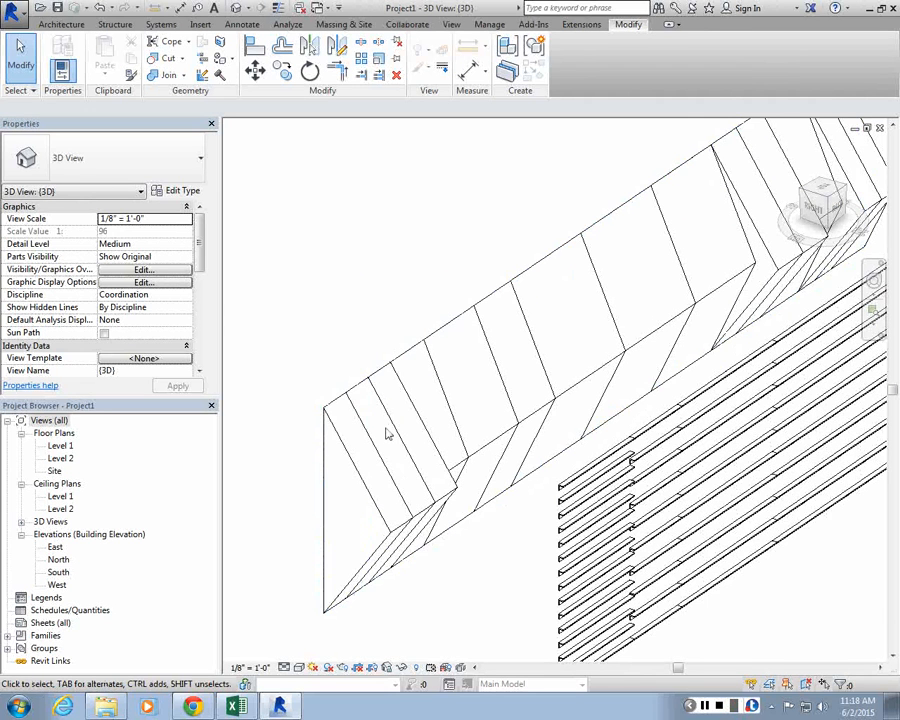
{"action": "left_click", "coordinate": [346, 404]}
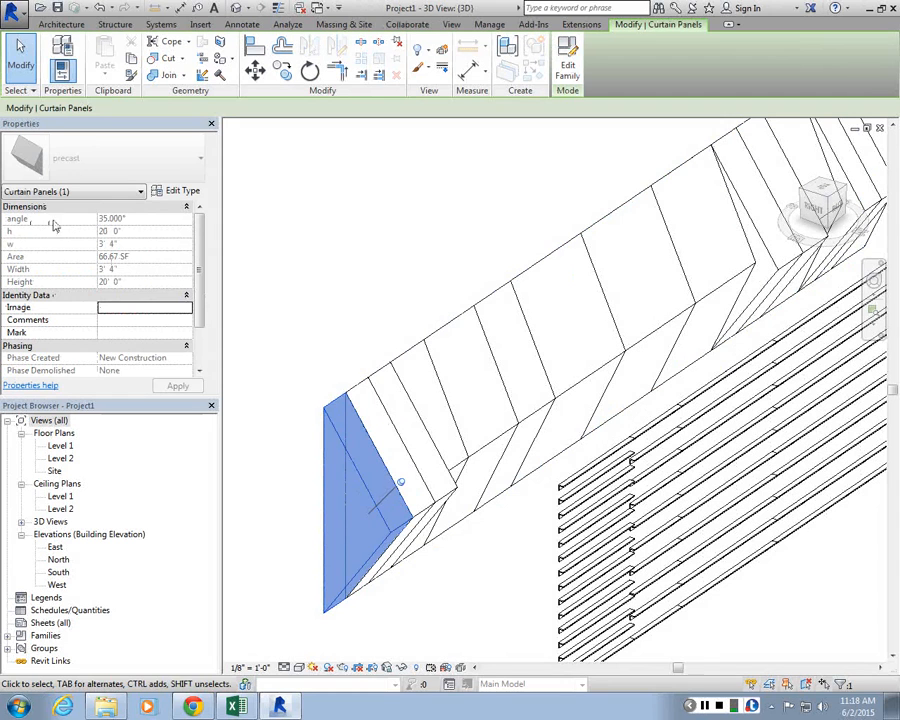
{"action": "left_click", "coordinate": [475, 237]}
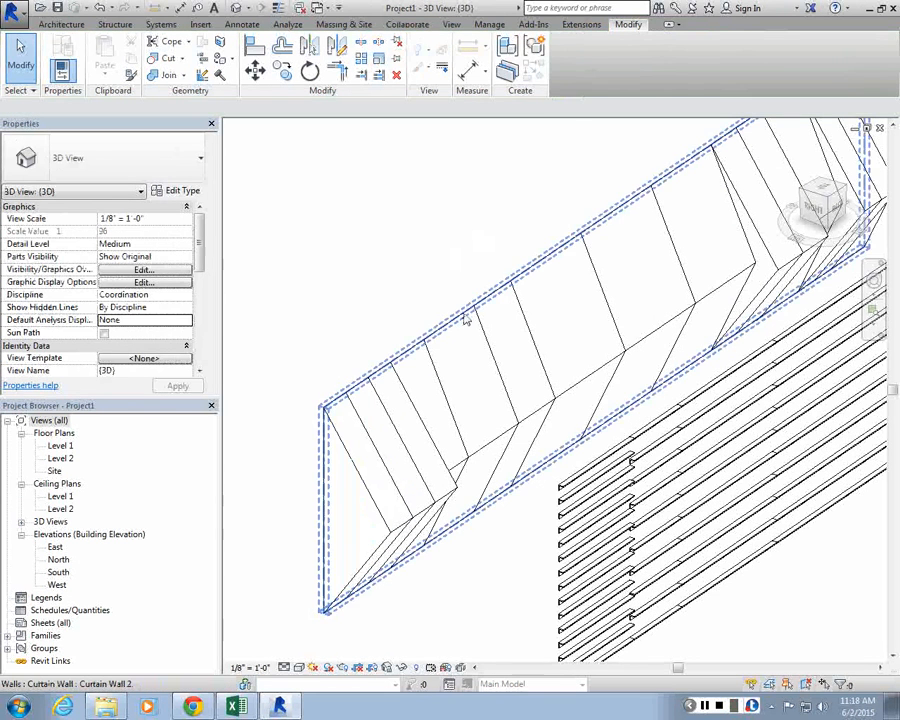
{"action": "left_click", "coordinate": [465, 318]}
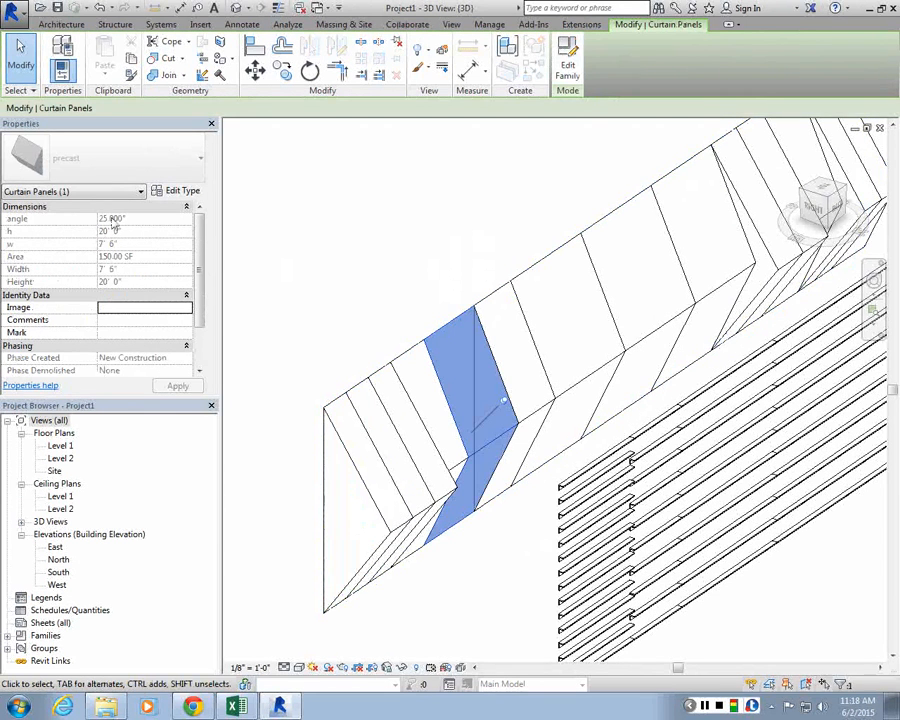
{"action": "left_click", "coordinate": [396, 265]}
{"action": "scroll", "coordinate": [396, 265], "scroll_direction": "down", "scroll_amount": 6}
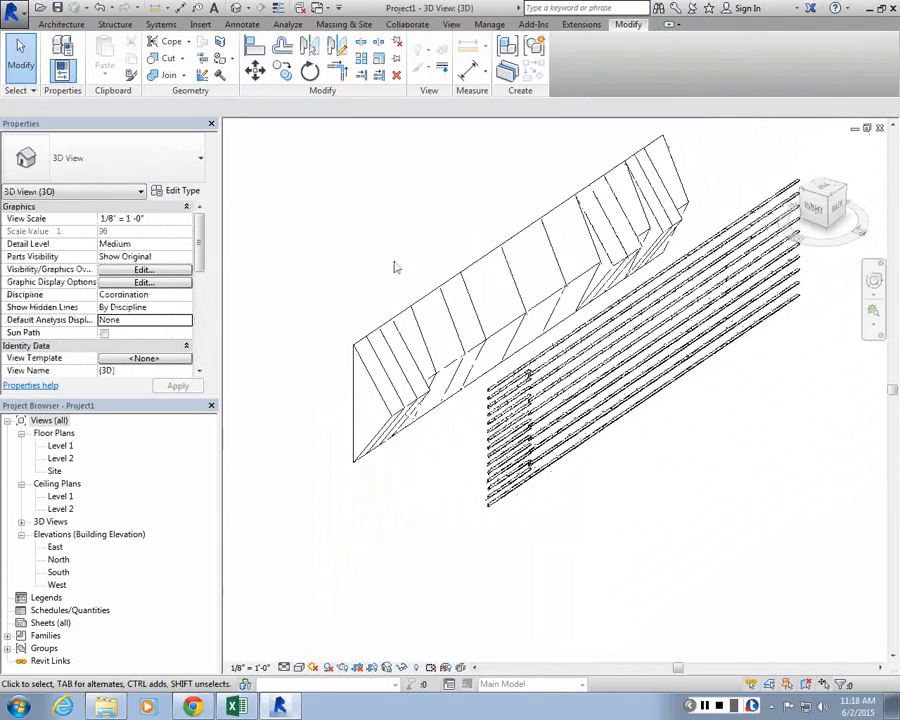
{"action": "scroll", "coordinate": [452, 225], "scroll_direction": "up", "scroll_amount": 1}
{"action": "scroll", "coordinate": [612, 197], "scroll_direction": "up", "scroll_amount": 2}
{"action": "scroll", "coordinate": [482, 301], "scroll_direction": "up", "scroll_amount": 1}
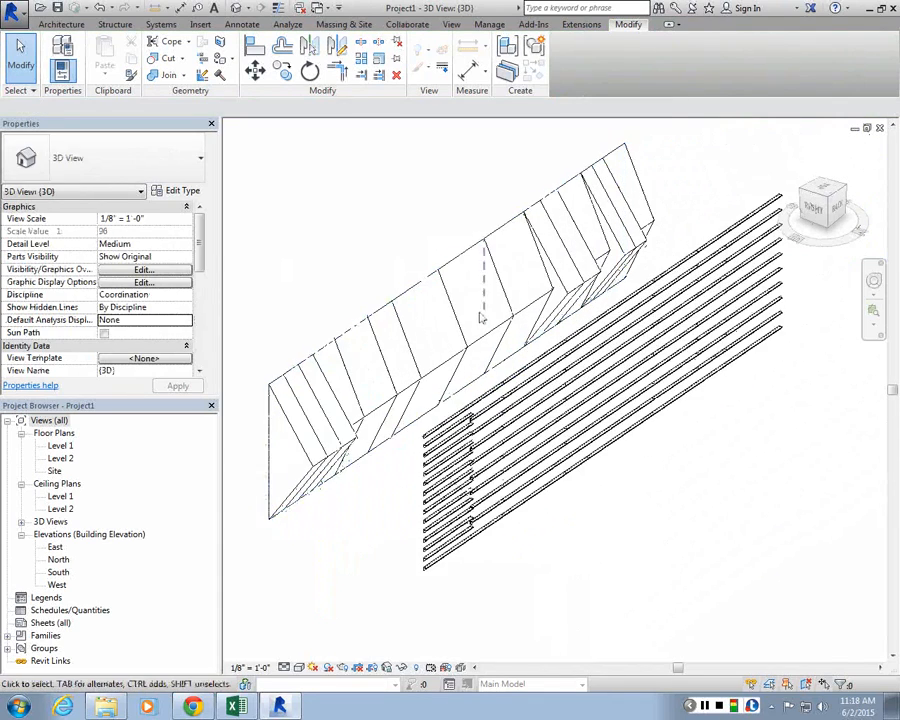
{"action": "scroll", "coordinate": [382, 302], "scroll_direction": "up", "scroll_amount": 1}
{"action": "scroll", "coordinate": [275, 362], "scroll_direction": "down", "scroll_amount": 1}
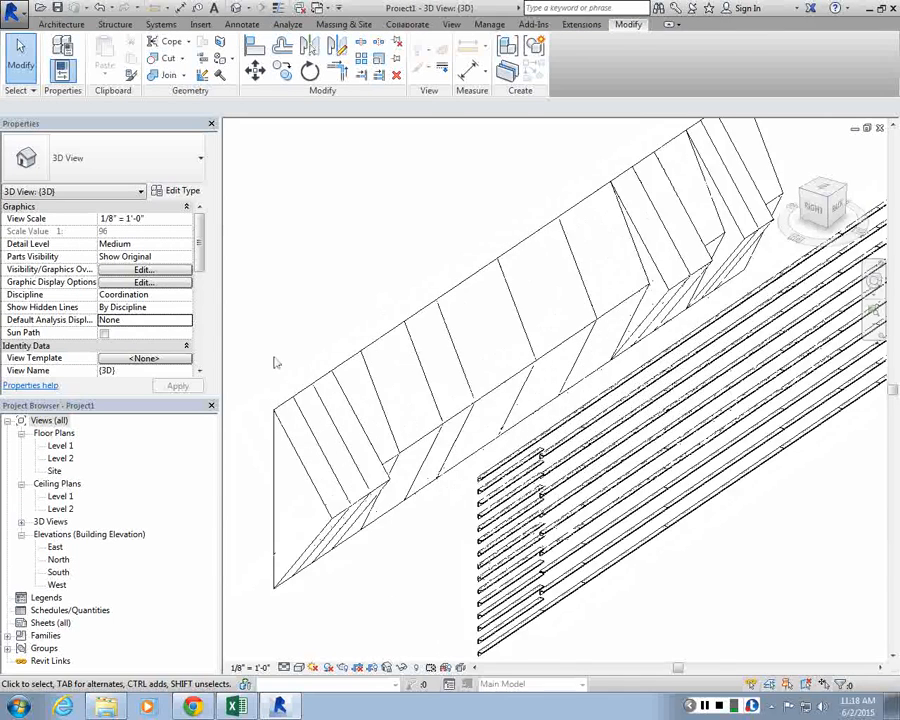
{"action": "scroll", "coordinate": [287, 374], "scroll_direction": "up", "scroll_amount": 1}
{"action": "scroll", "coordinate": [346, 392], "scroll_direction": "down", "scroll_amount": 2}
Select the folded-panel curtain wall and open the South elevation
{"action": "left_click", "coordinate": [355, 387]}
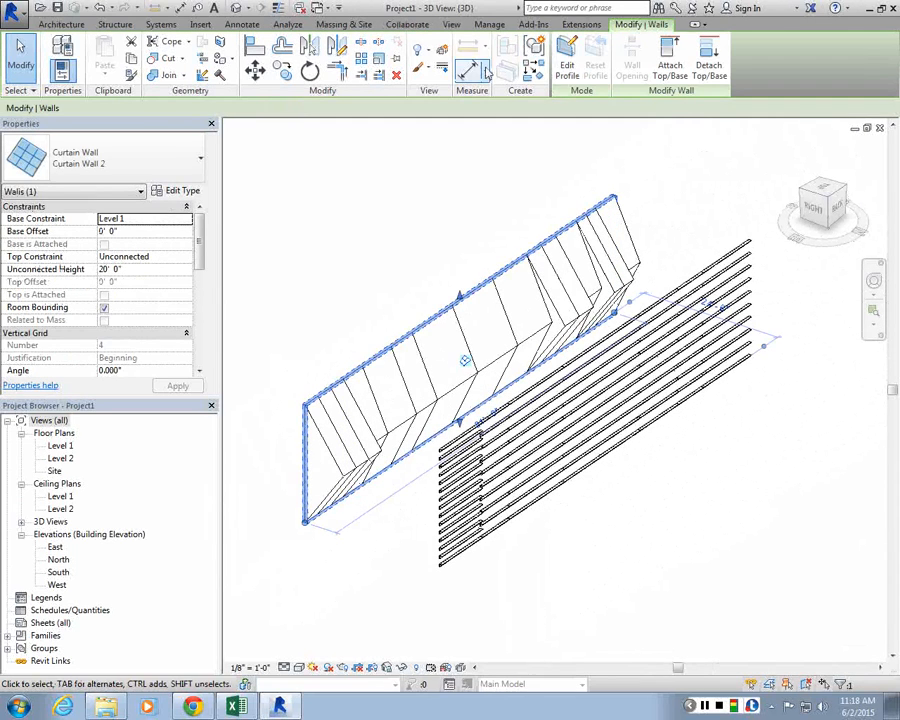
{"action": "left_click", "coordinate": [58, 572]}
{"action": "double_click", "coordinate": [58, 572]}
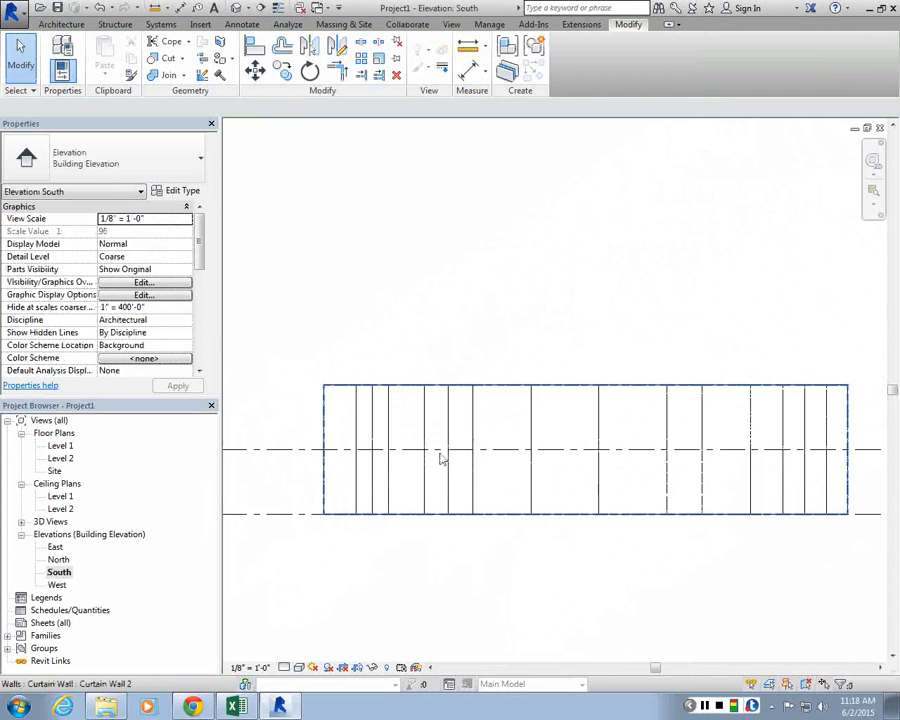
Add two horizontal curtain grid lines across the full curtain wall, dividing its height into three equal 6'-8" rows
{"action": "left_click", "coordinate": [510, 388]}
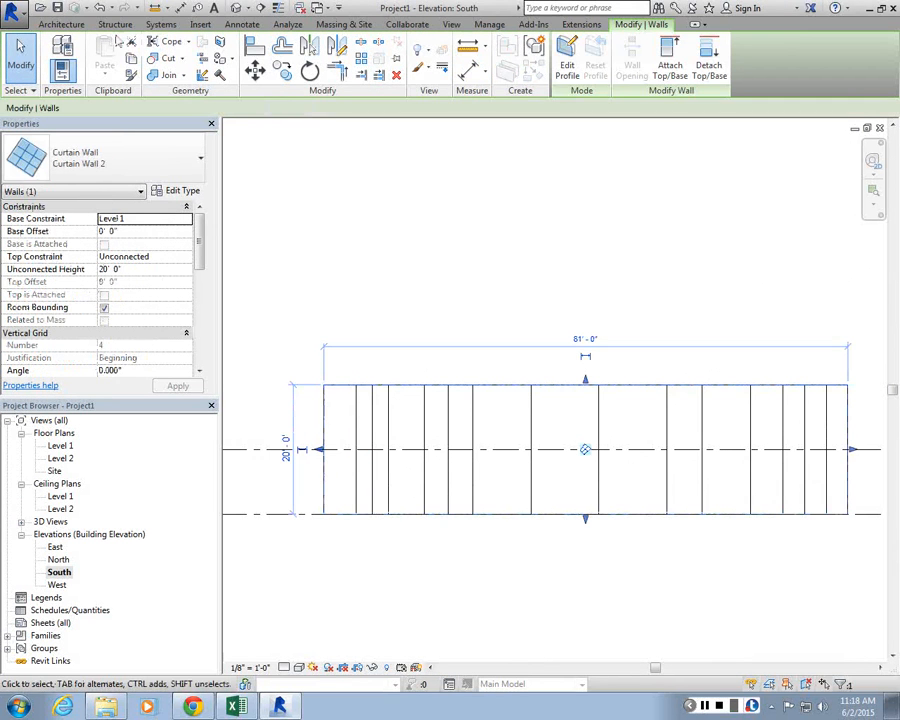
{"action": "left_click", "coordinate": [58, 24]}
{"action": "key", "text": "c"}
{"action": "key", "text": "g"}
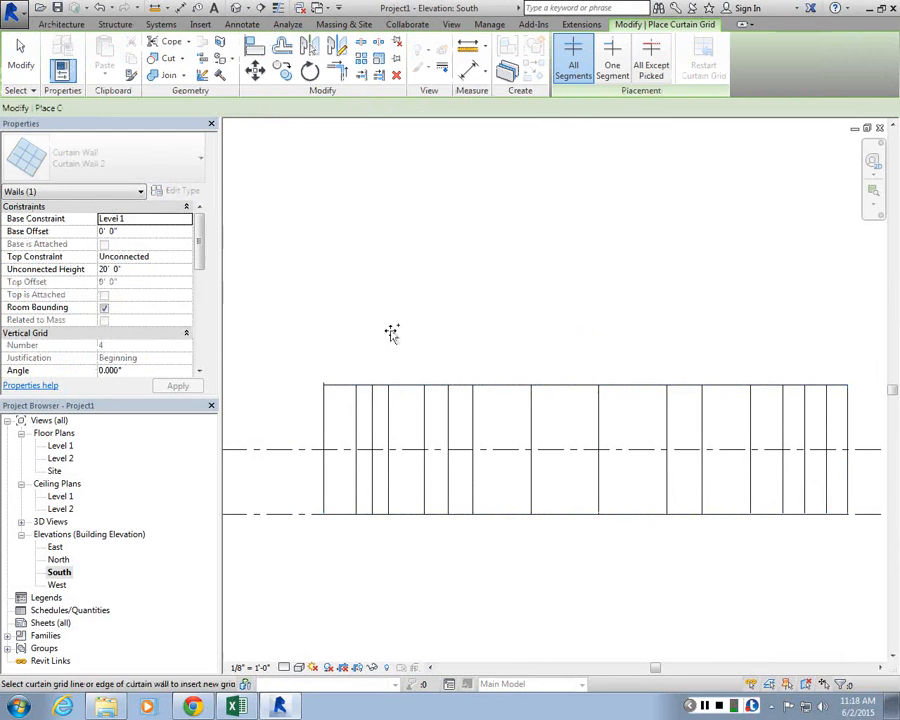
{"action": "left_click", "coordinate": [323, 427]}
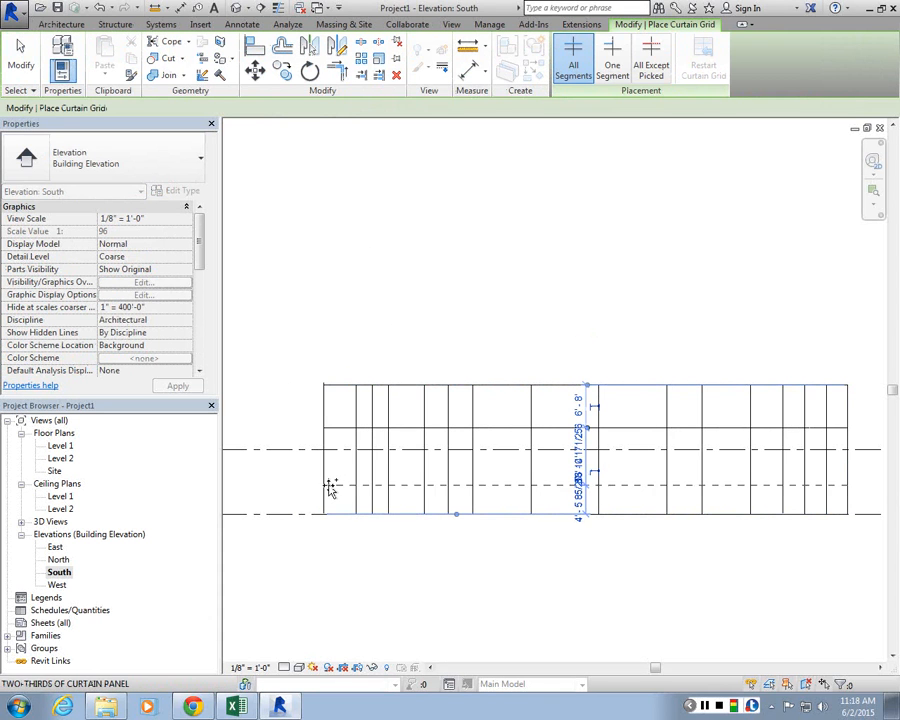
{"action": "left_click", "coordinate": [330, 483]}
{"action": "key", "text": "Escape"}
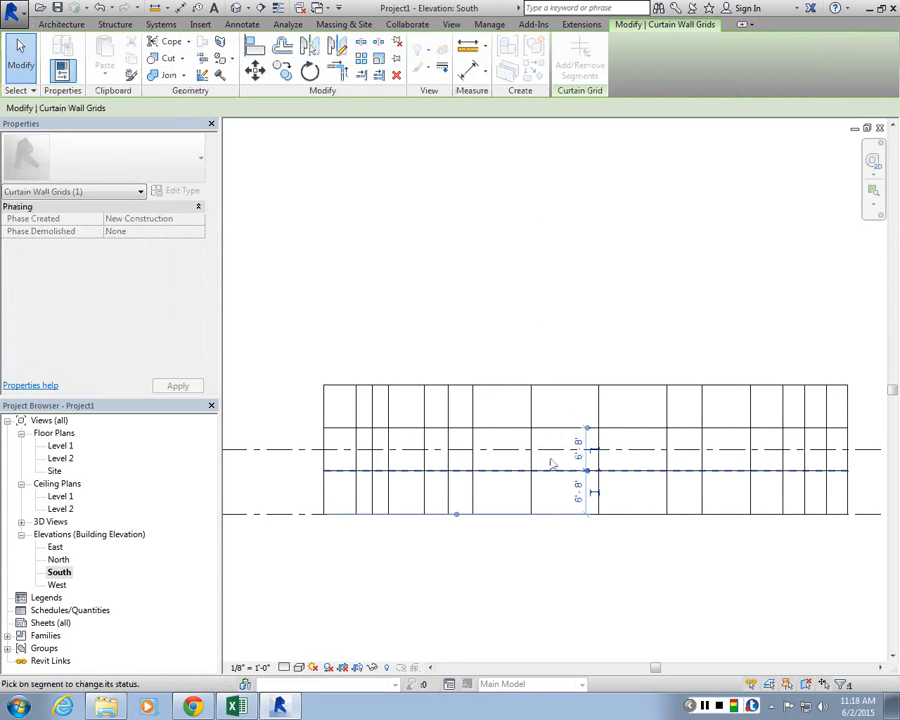
{"action": "key", "text": "Escape"}
Remove segments of the lower horizontal grid line in several scattered bays of the curtain wall
{"action": "left_click", "coordinate": [704, 472]}
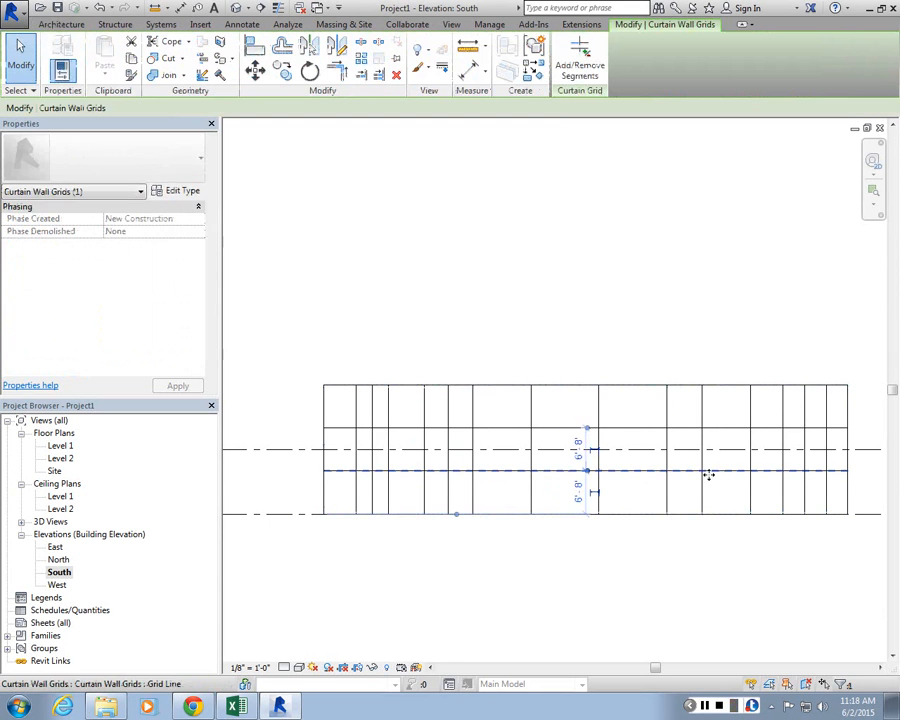
{"action": "left_click", "coordinate": [566, 70]}
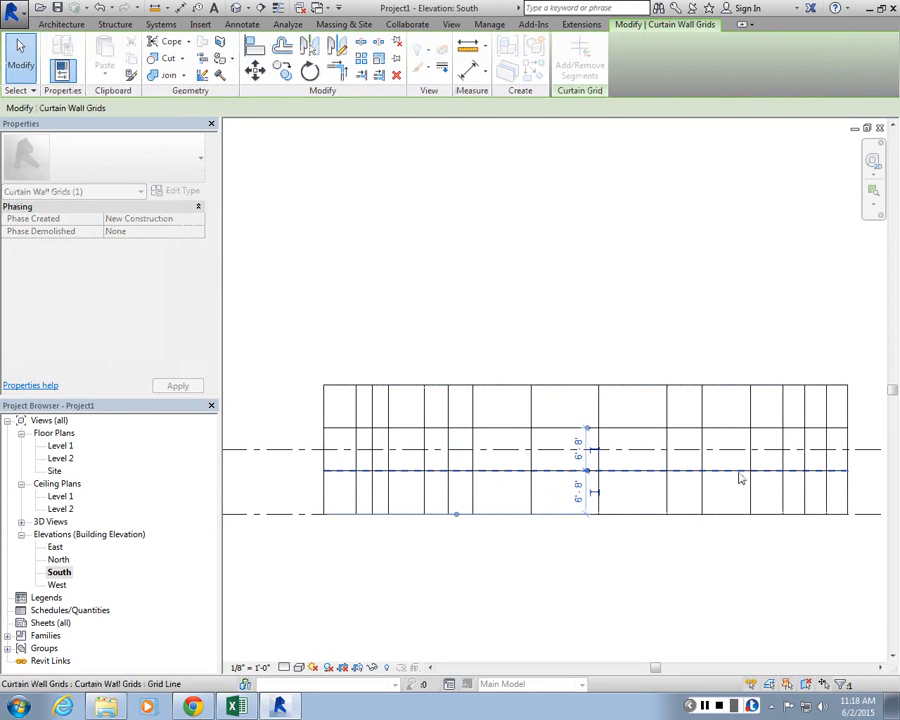
{"action": "left_click", "coordinate": [741, 473]}
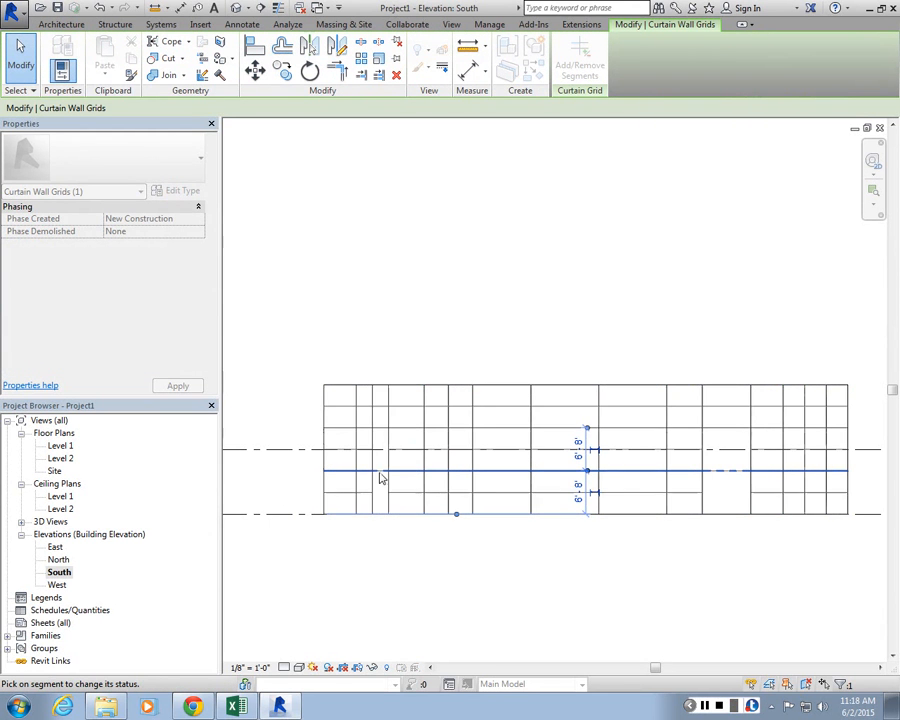
{"action": "left_click", "coordinate": [438, 472]}
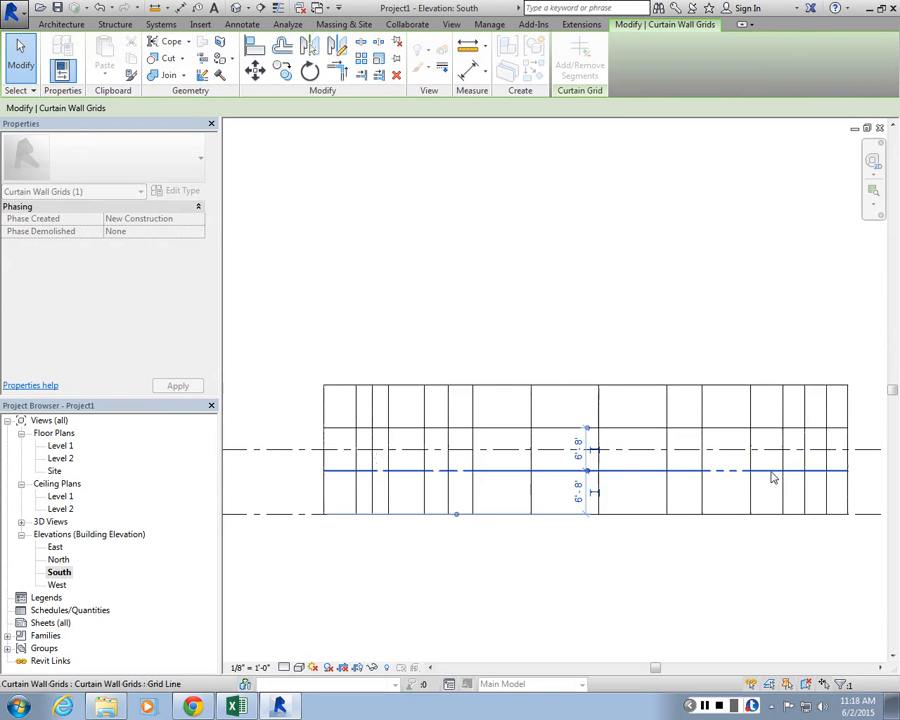
{"action": "key", "text": "Escape"}
{"action": "key", "text": "Escape"}
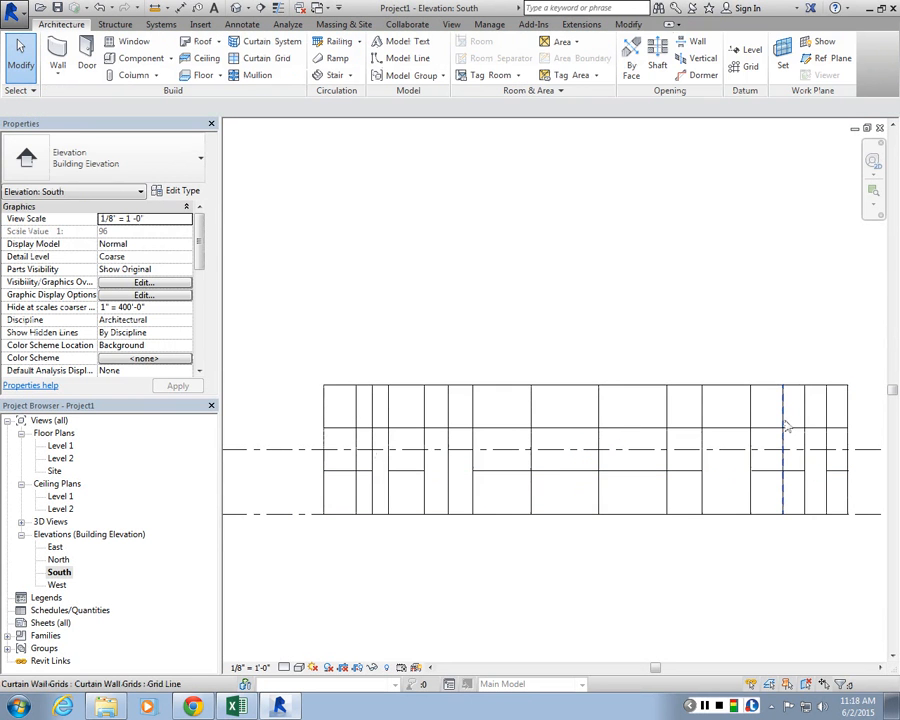
Remove segments of the upper horizontal grid line in several bays from the middle to the far end of the curtain wall
{"action": "scroll", "coordinate": [838, 456], "scroll_direction": "up", "scroll_amount": 2}
{"action": "left_click", "coordinate": [504, 400]}
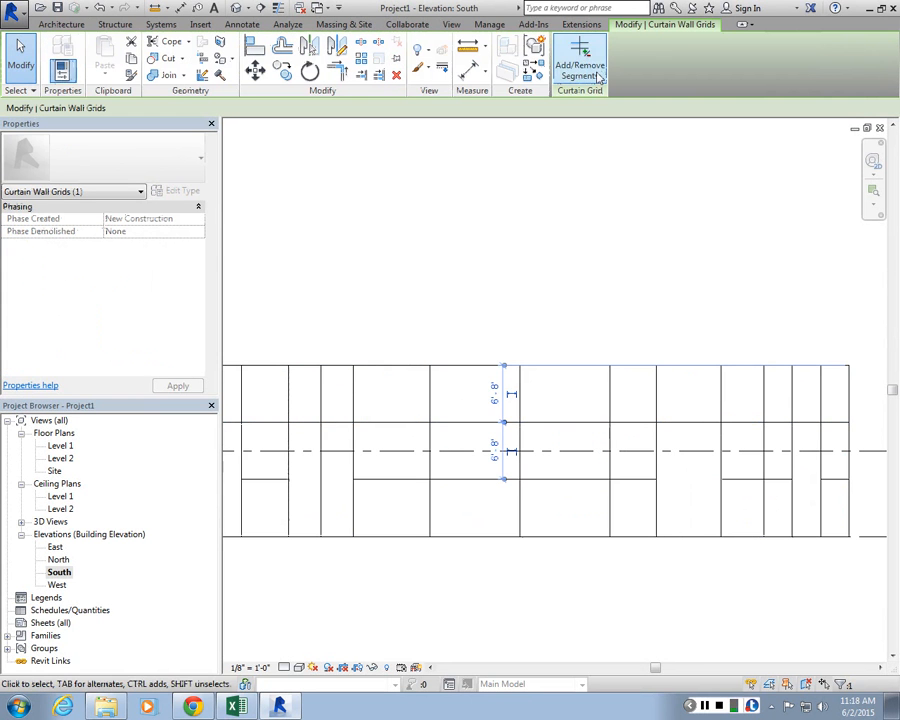
{"action": "left_click", "coordinate": [598, 77]}
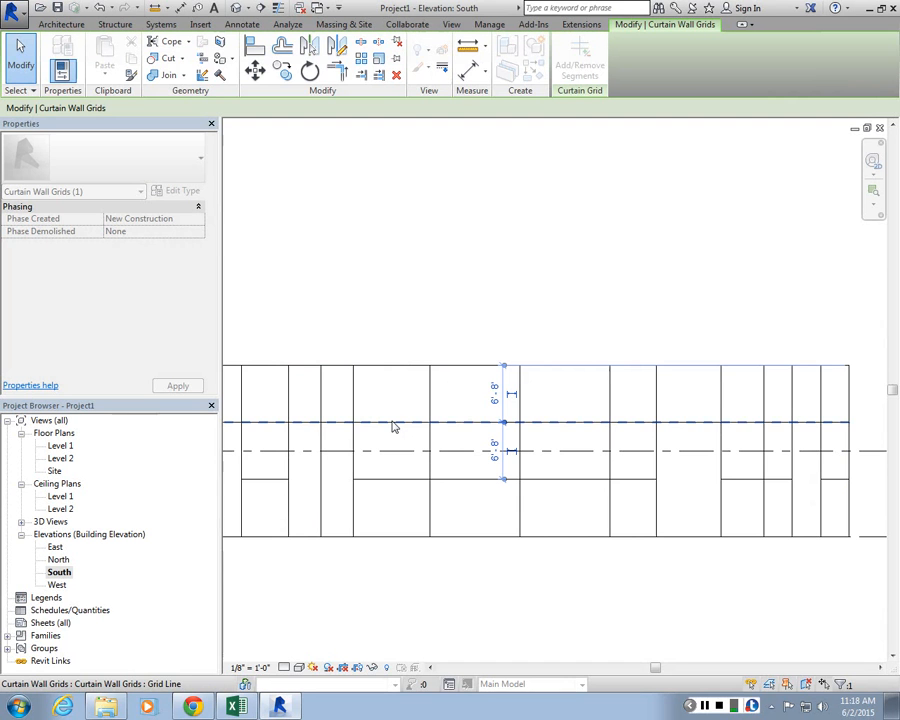
{"action": "left_click", "coordinate": [556, 428]}
{"action": "left_click", "coordinate": [706, 423]}
{"action": "left_click", "coordinate": [779, 423]}
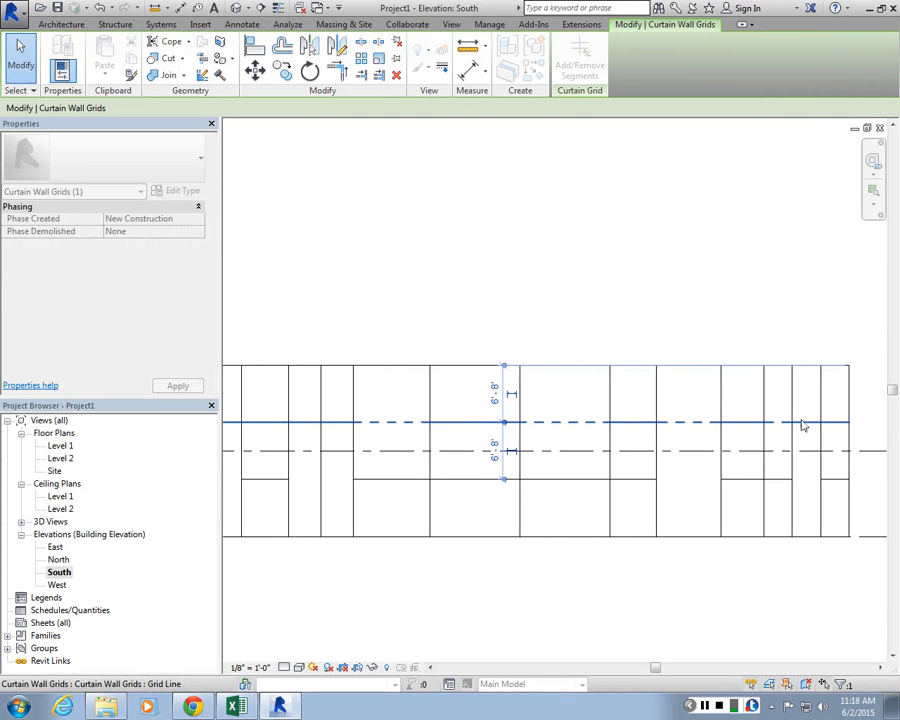
{"action": "key", "text": "Escape"}
{"action": "scroll", "coordinate": [810, 313], "scroll_direction": "down", "scroll_amount": 3}
{"action": "scroll", "coordinate": [810, 313], "scroll_direction": "up", "scroll_amount": 2}
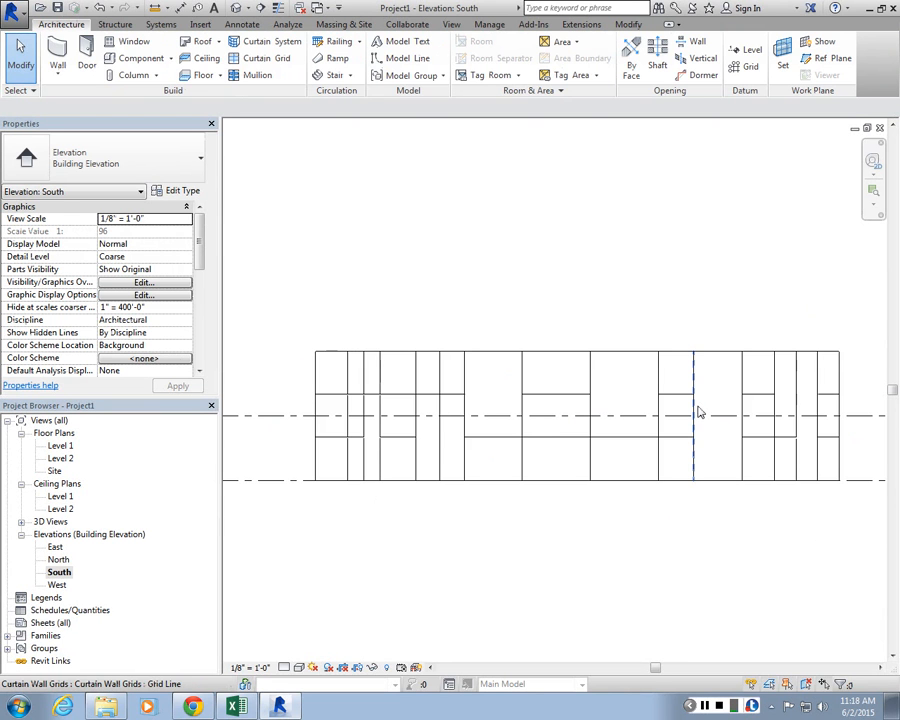
Open the 3D view and inspect the fold angle and area of the small upper panel at the curtain wall's near end
{"action": "scroll", "coordinate": [735, 218], "scroll_direction": "down", "scroll_amount": 2}
{"action": "scroll", "coordinate": [735, 218], "scroll_direction": "up", "scroll_amount": 2}
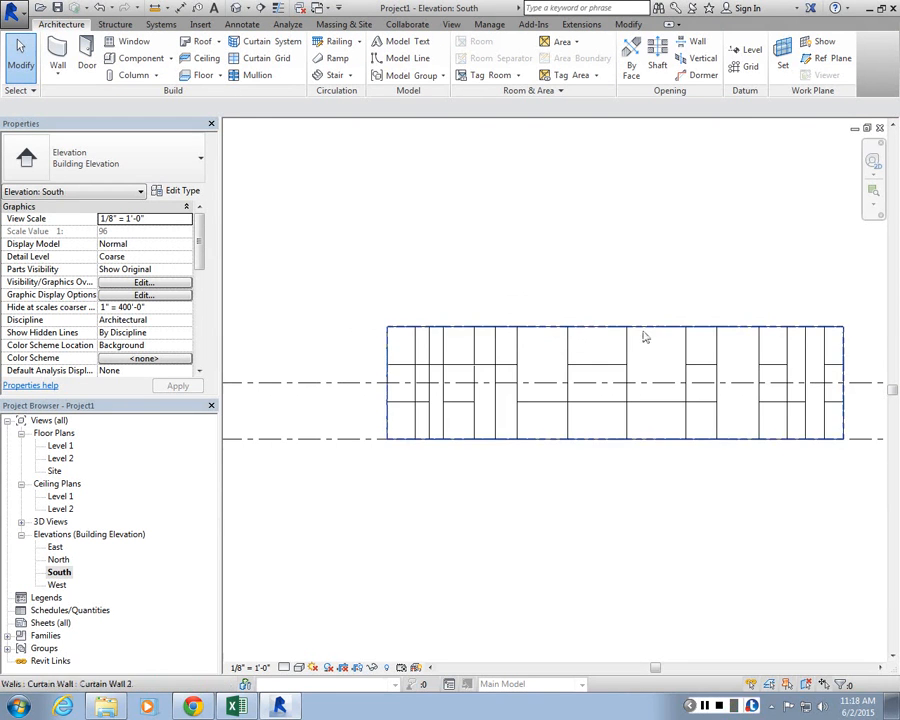
{"action": "left_click", "coordinate": [238, 9]}
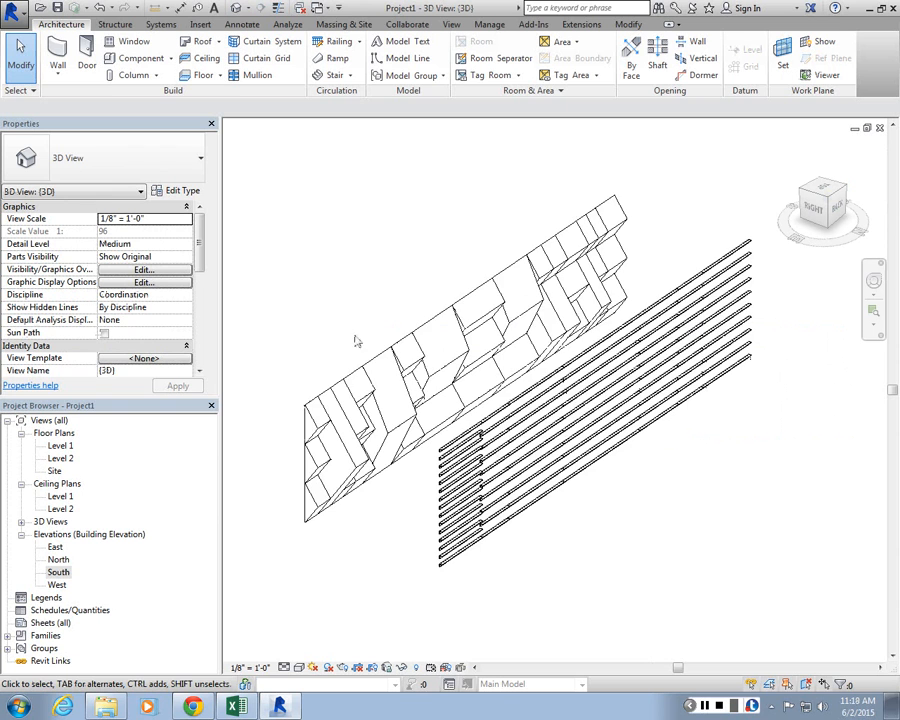
{"action": "scroll", "coordinate": [267, 370], "scroll_direction": "up", "scroll_amount": 2}
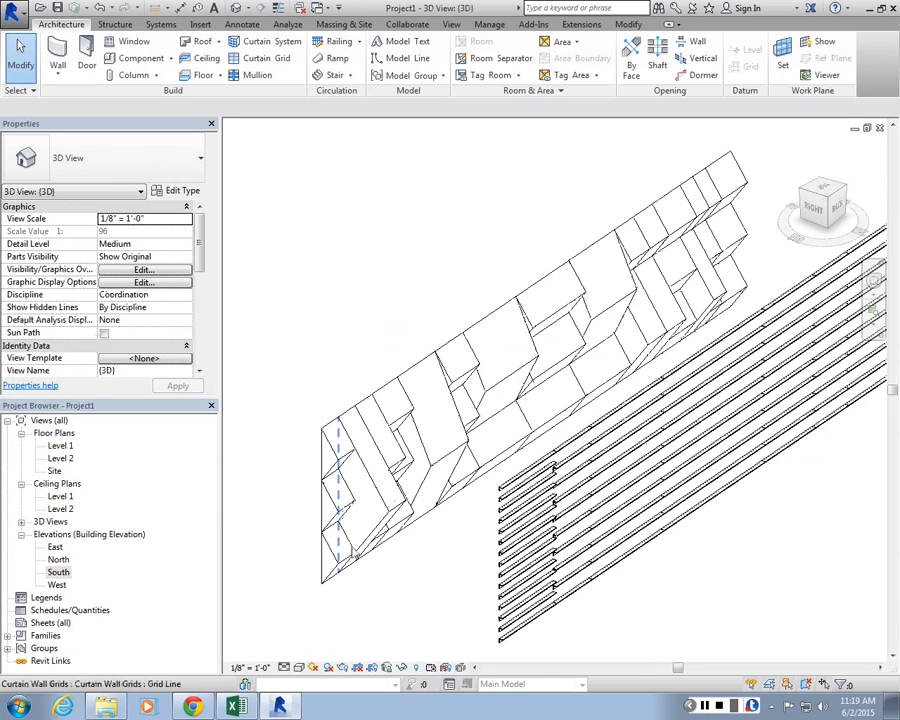
{"action": "scroll", "coordinate": [352, 520], "scroll_direction": "up", "scroll_amount": 1}
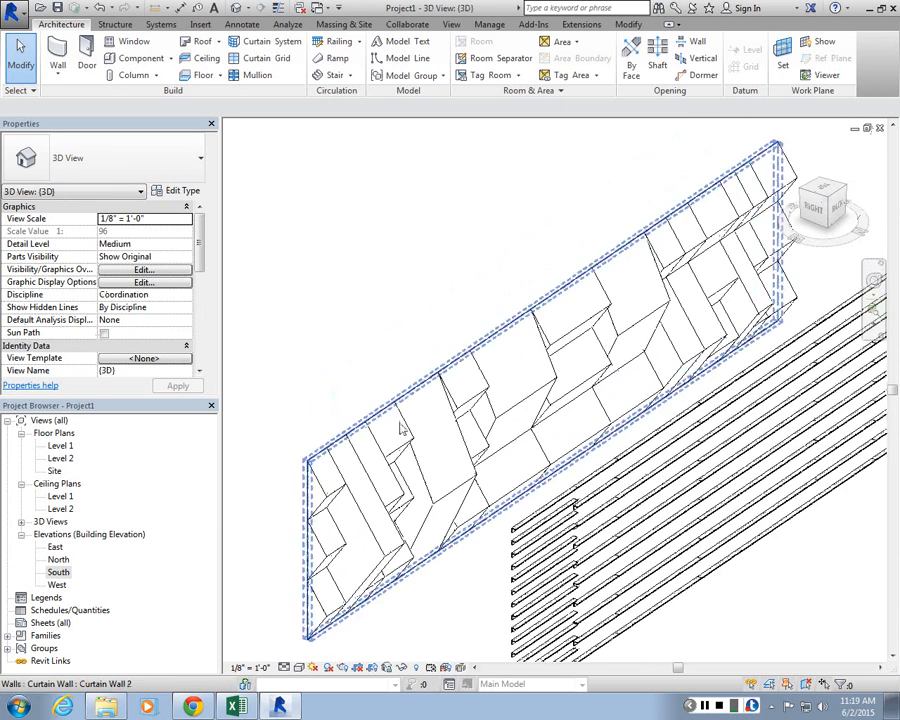
{"action": "key", "text": "Tab"}
{"action": "left_click", "coordinate": [323, 494]}
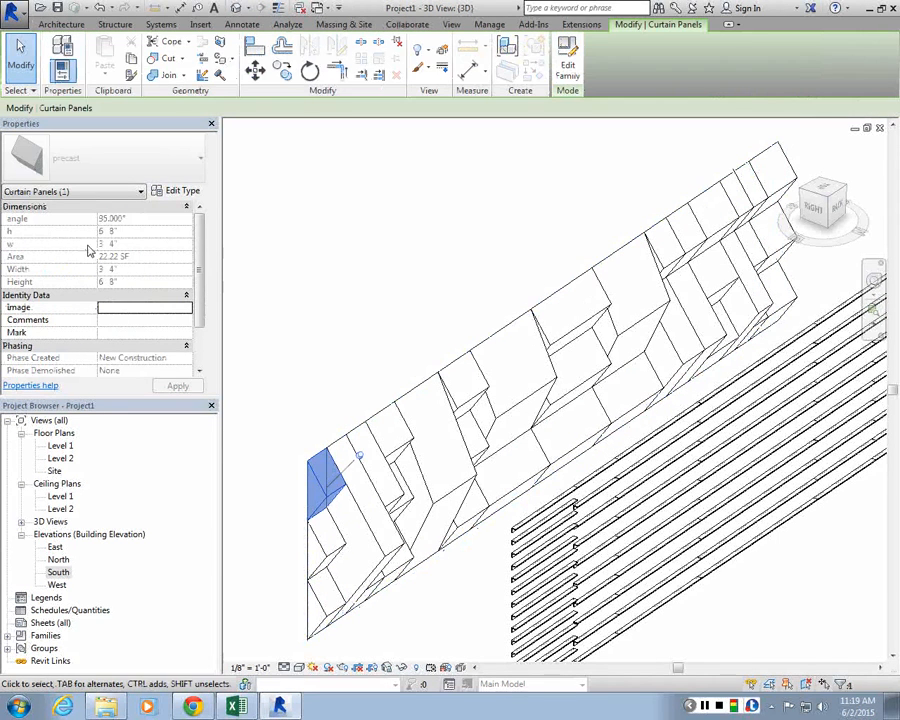
{"action": "key", "text": "Escape"}
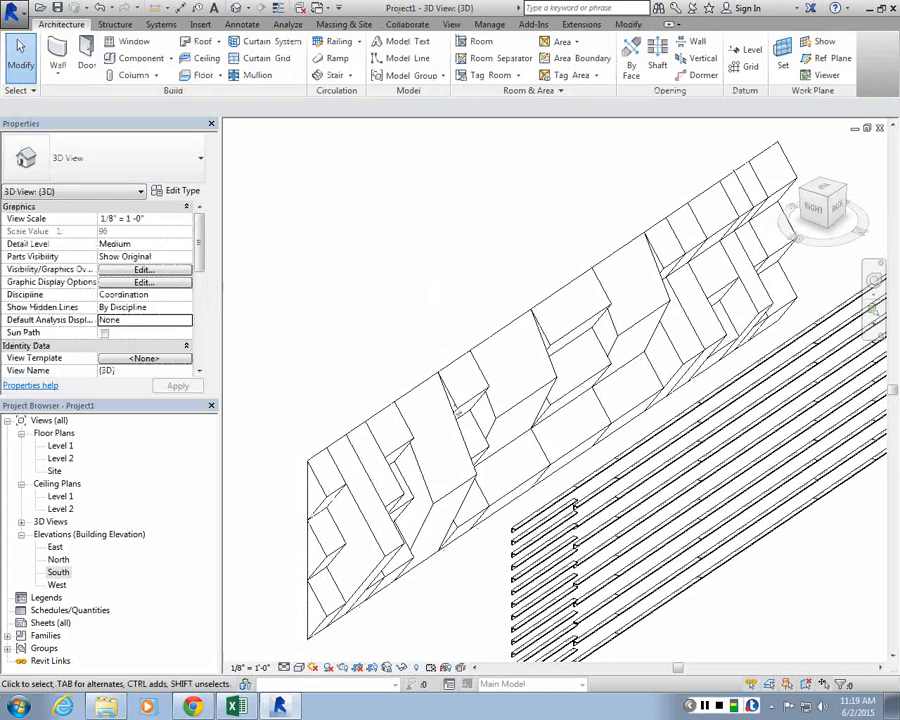
Inspect the fold angle and area of the full-height panel and of a large upper panel near the wall's middle
{"action": "key", "text": "Tab"}
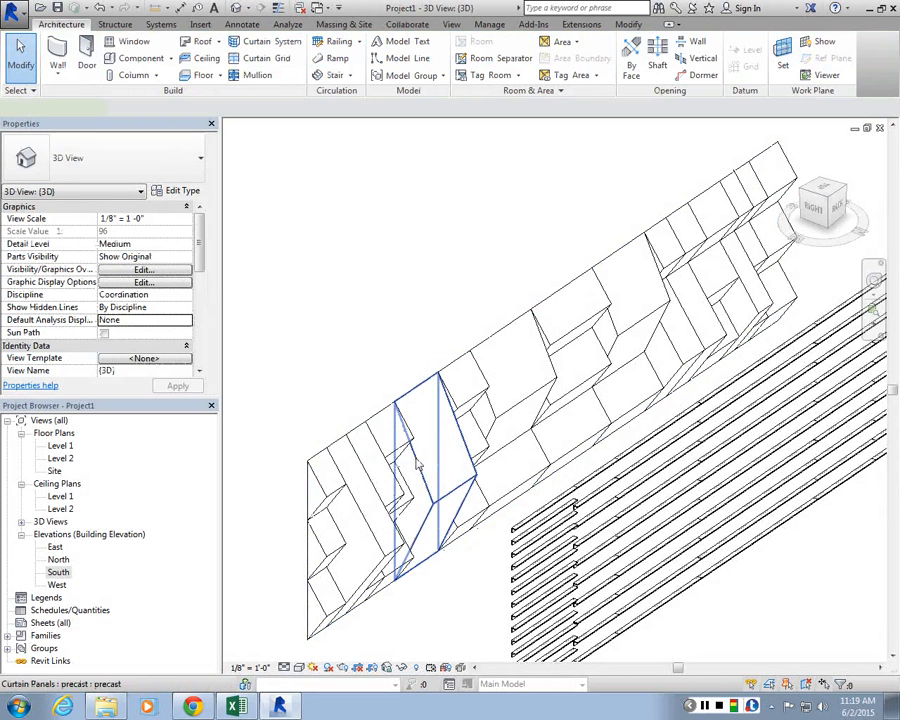
{"action": "left_click", "coordinate": [418, 464]}
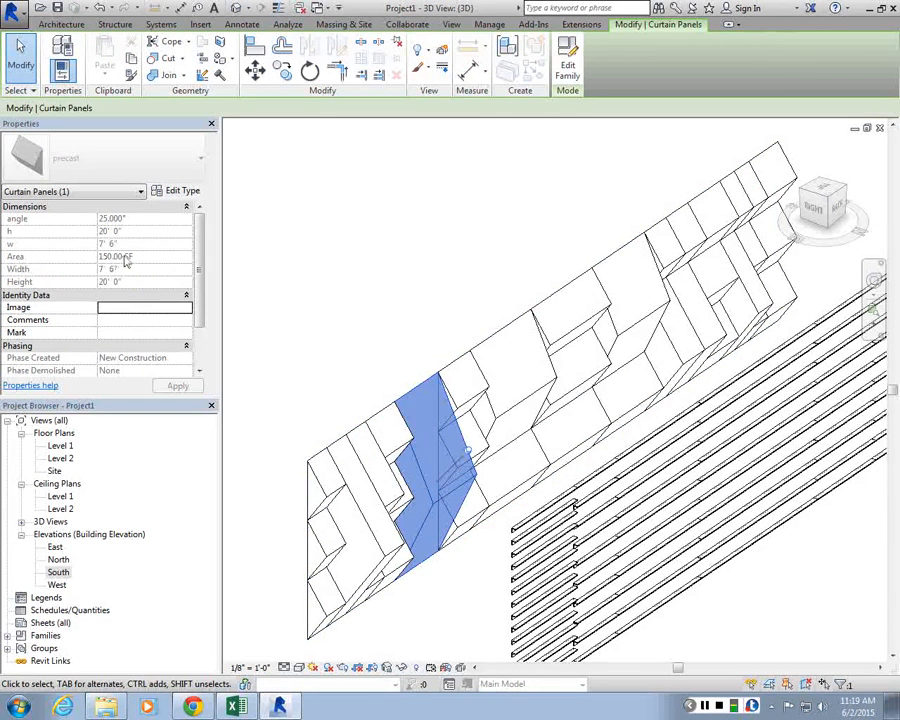
{"action": "key", "text": "Escape"}
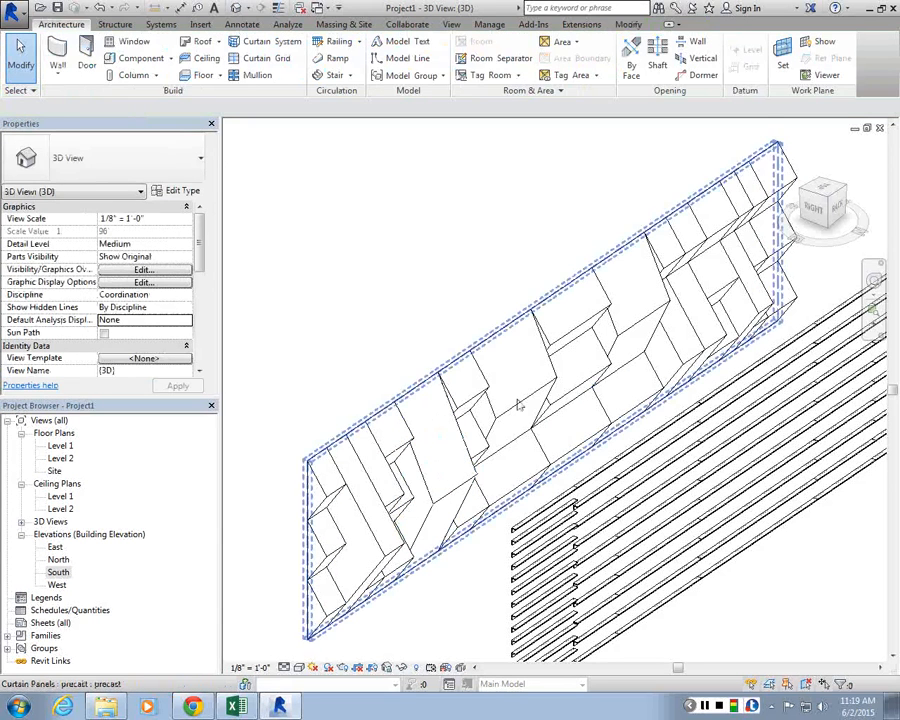
{"action": "key", "text": "Tab"}
{"action": "left_click", "coordinate": [518, 345]}
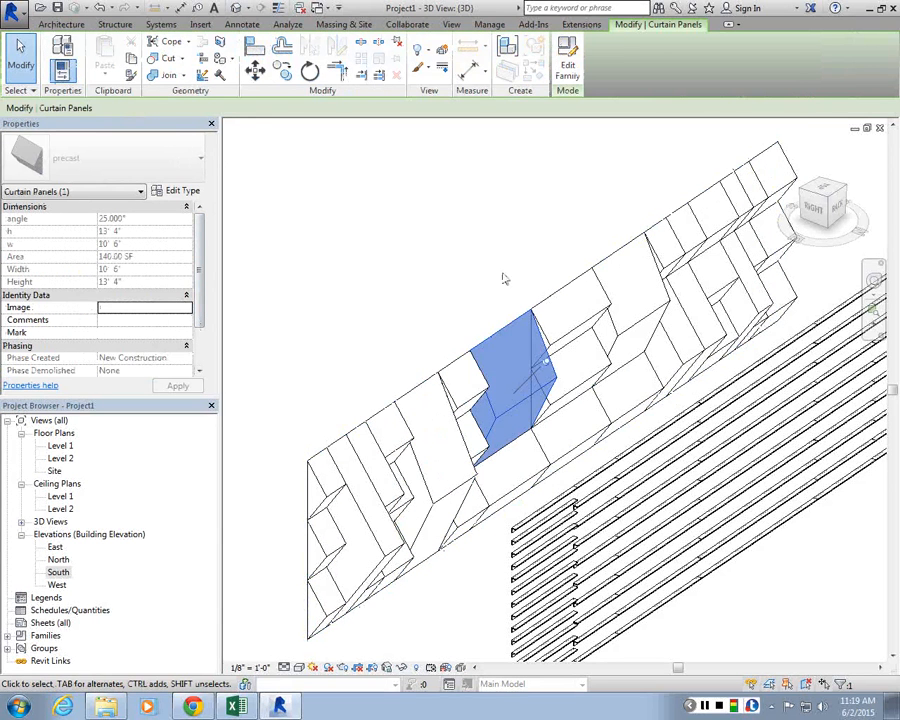
{"action": "key", "text": "Escape"}
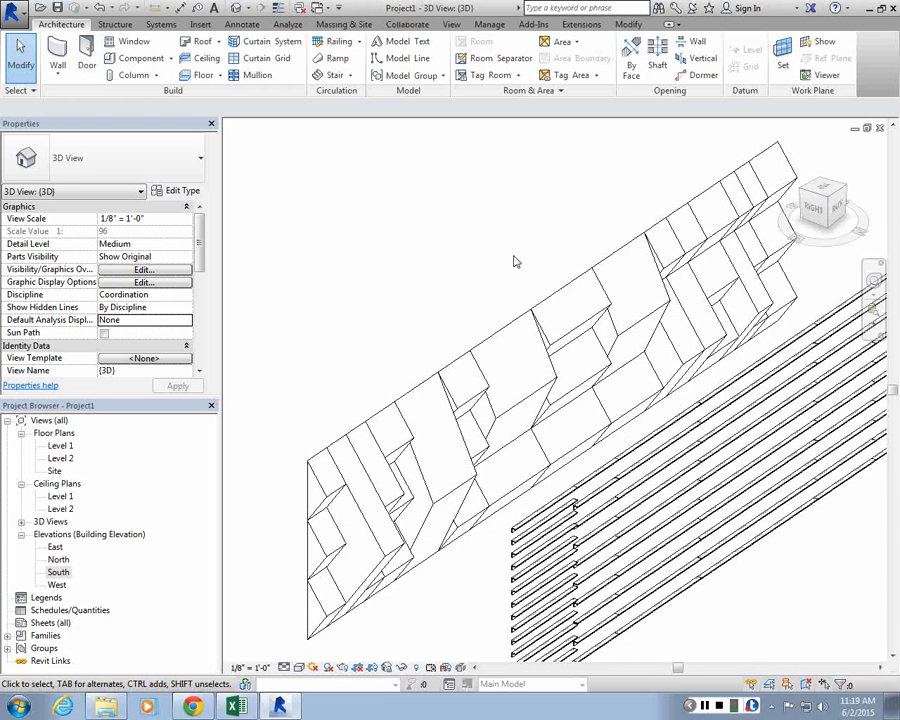
Open the precast panel family for editing from a panel in the wall and show its family types and parameters
{"action": "scroll", "coordinate": [491, 421], "scroll_direction": "up", "scroll_amount": 1}
{"action": "left_click", "coordinate": [491, 421]}
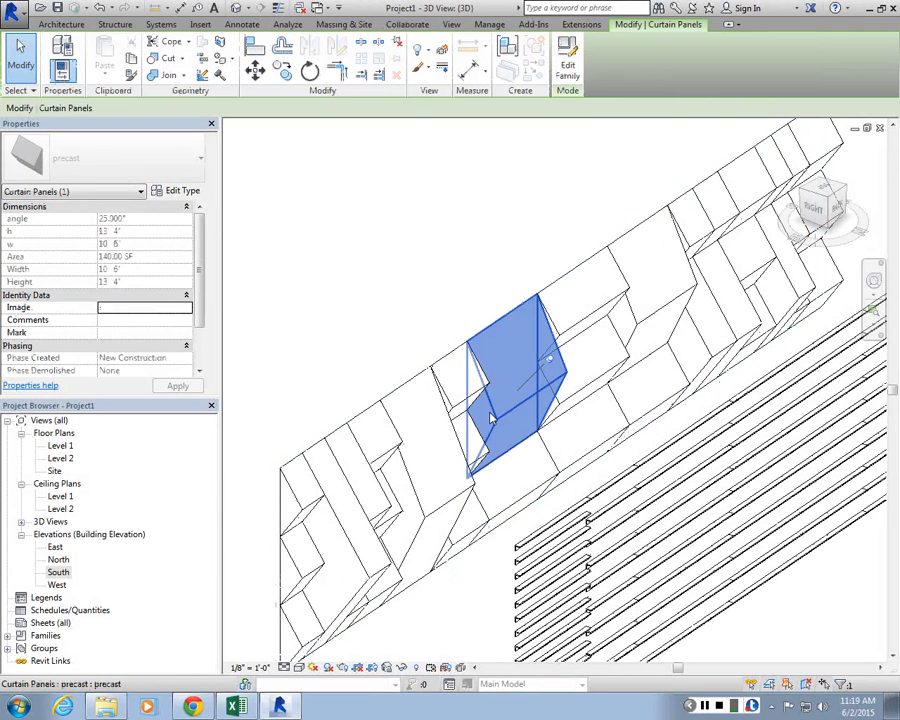
{"action": "double_click", "coordinate": [491, 421]}
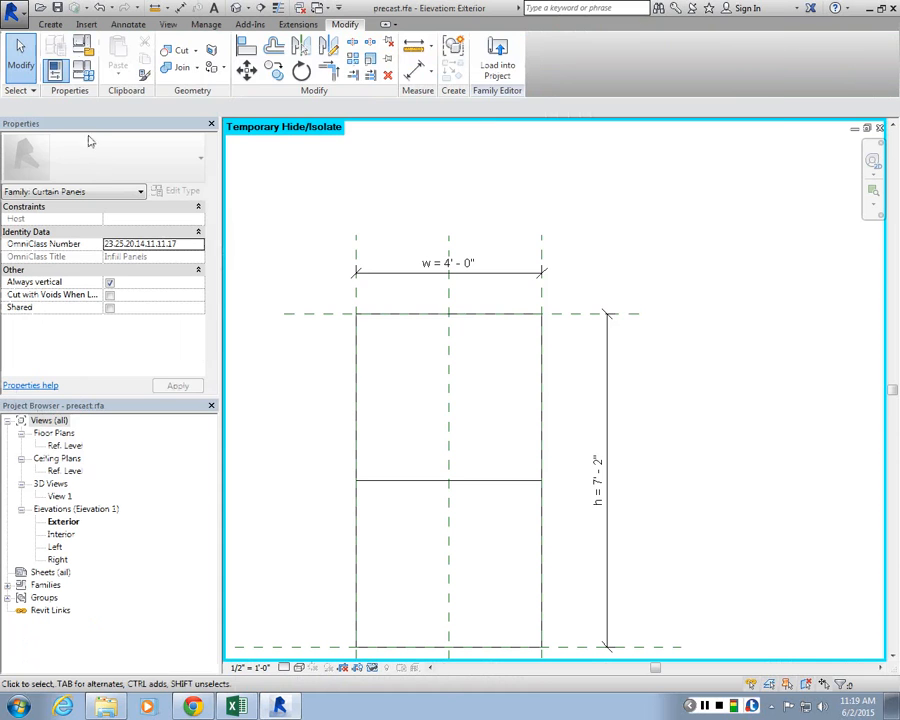
{"action": "left_click", "coordinate": [83, 71]}
Try to change the angle parameter's formula to if(a < 100 SF, w/5, h/5)
{"action": "left_click", "coordinate": [358, 178]}
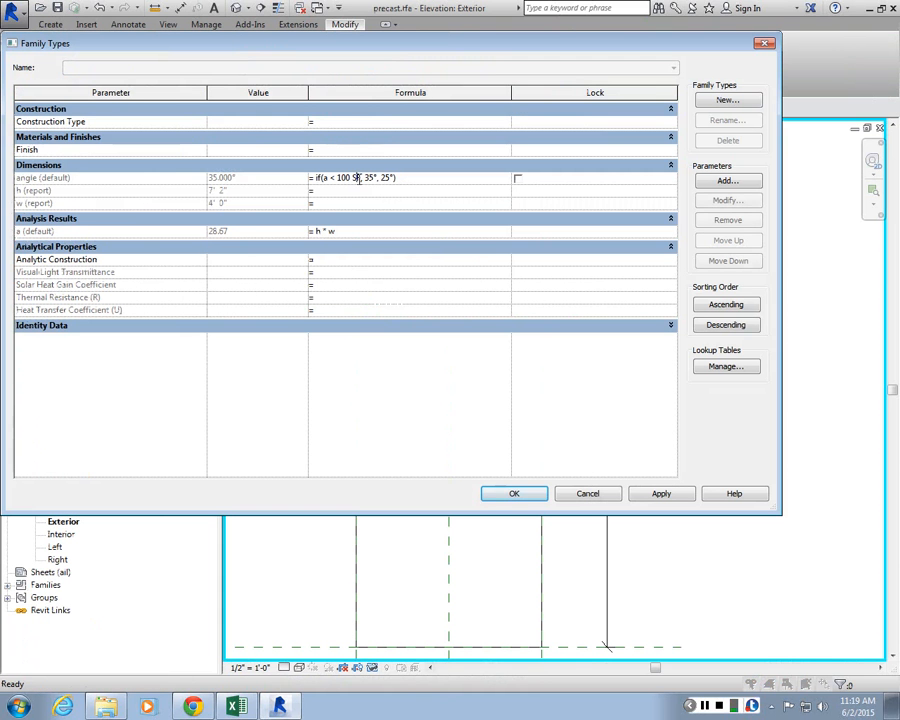
{"action": "double_click", "coordinate": [370, 178]}
{"action": "type", "text": "w/"}
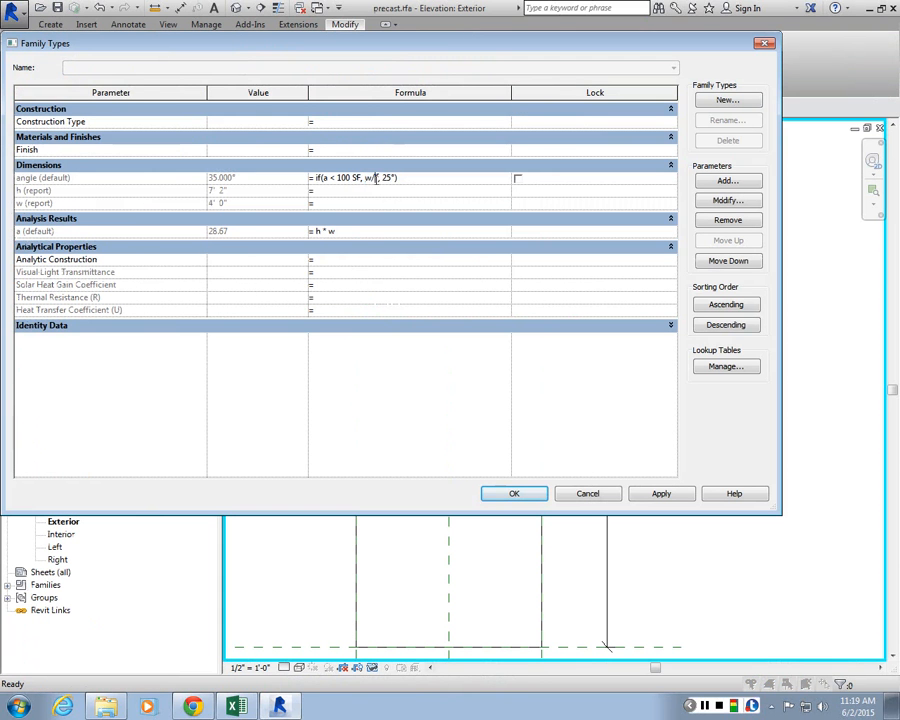
{"action": "type", "text": "5"}
{"action": "key", "text": "Delete"}
{"action": "double_click", "coordinate": [390, 178]}
{"action": "type", "text": "h/5"}
{"action": "left_click", "coordinate": [410, 201]}
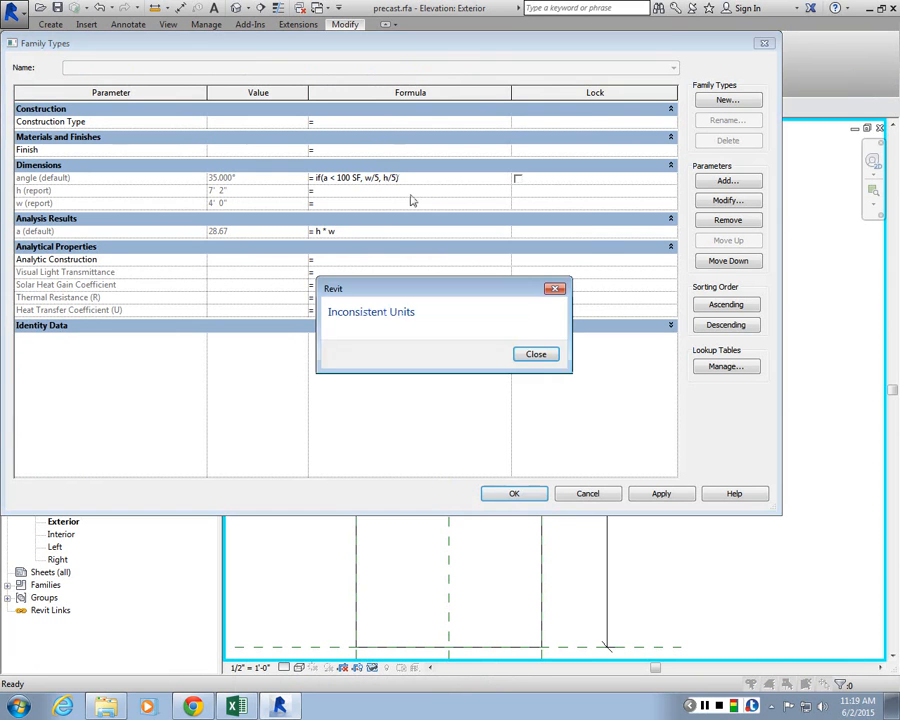
{"action": "left_click", "coordinate": [536, 354]}
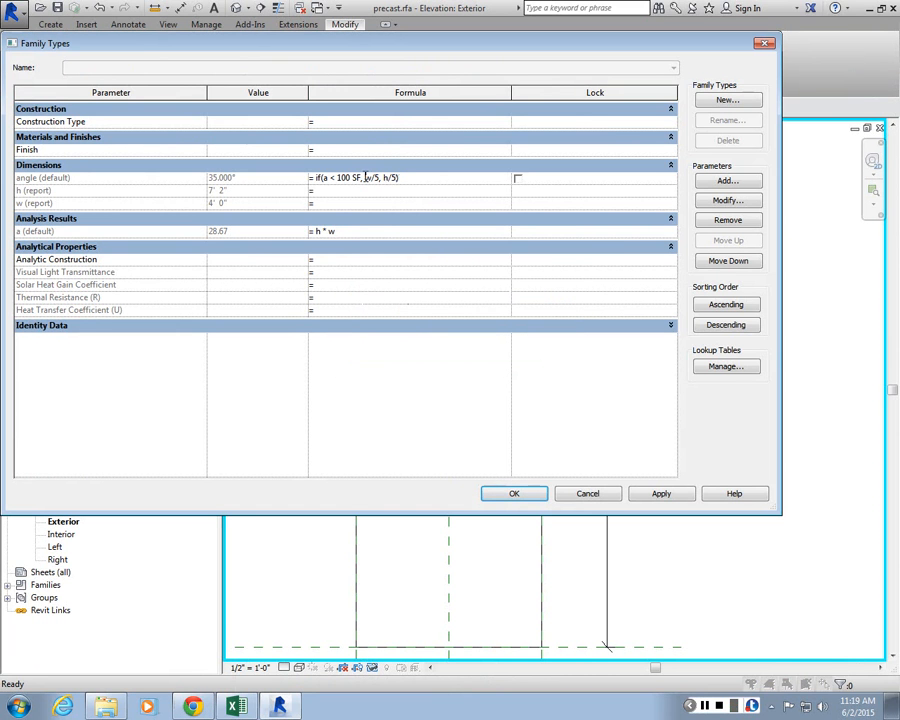
{"action": "left_click_drag", "start_coordinate": [366, 177], "coordinate": [398, 177]}
Switch to Chrome and look through the Revit formulas forum page for guidance on inconsistent units
{"action": "key", "text": "alt+Tab"}
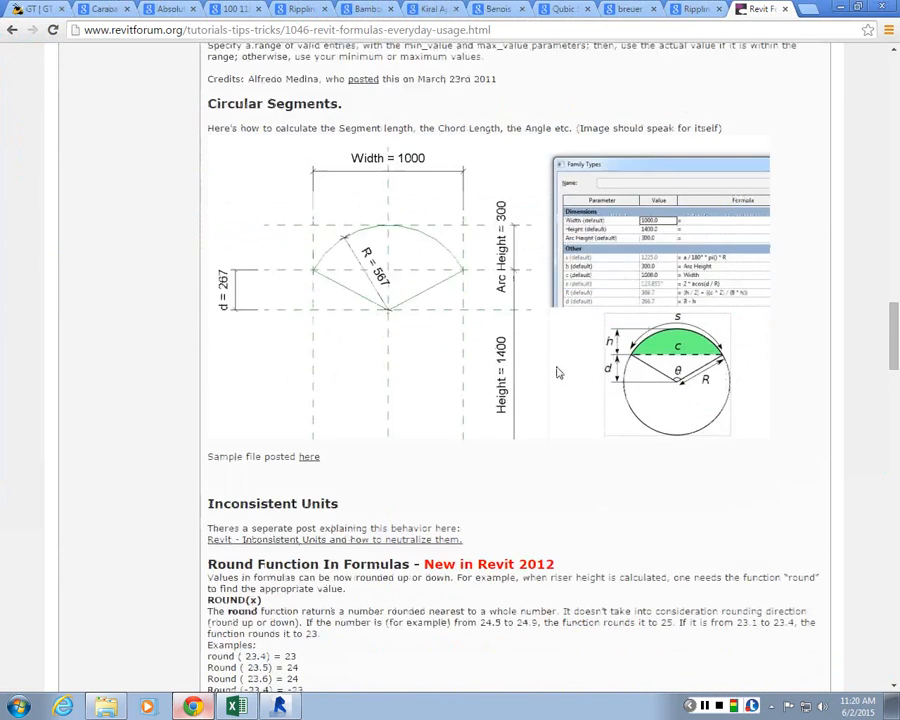
{"action": "scroll", "coordinate": [558, 372], "scroll_direction": "down", "scroll_amount": 3}
{"action": "scroll", "coordinate": [558, 372], "scroll_direction": "down", "scroll_amount": 3}
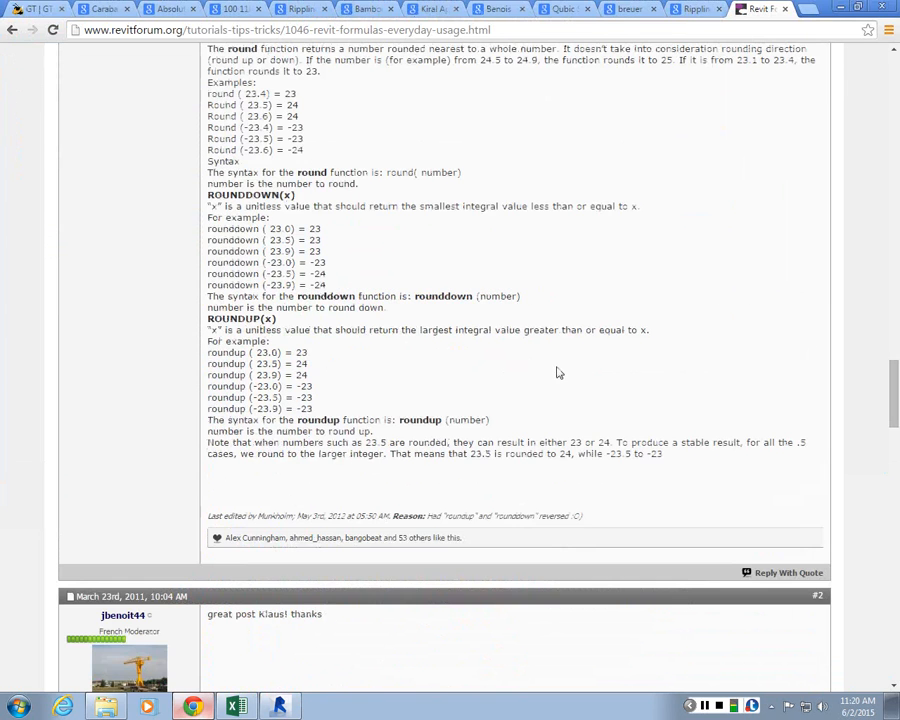
{"action": "scroll", "coordinate": [558, 372], "scroll_direction": "up", "scroll_amount": 3}
Search Google in a new browser tab for "revit formulas convert numbers into degrees"
{"action": "key", "text": "ctrl+t"}
{"action": "type", "text": "re"}
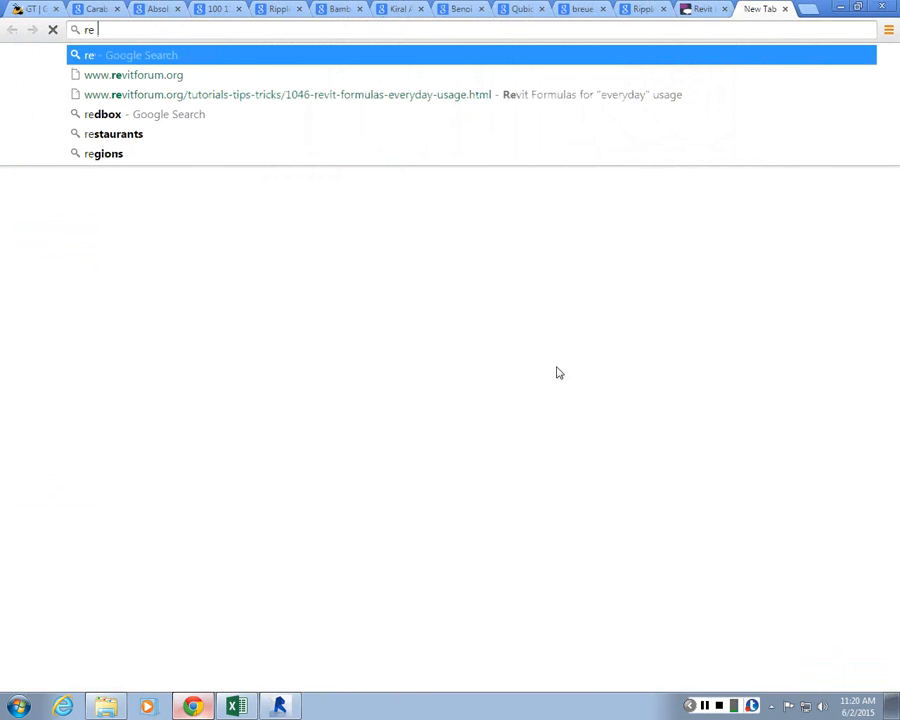
{"action": "type", "text": "vit for"}
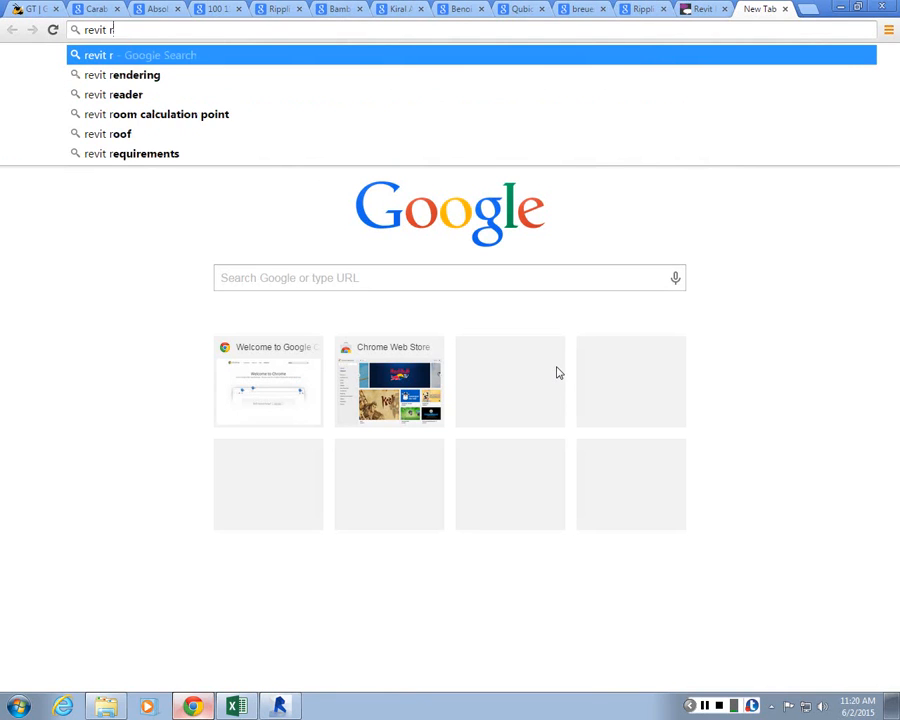
{"action": "type", "text": "mulas convert "}
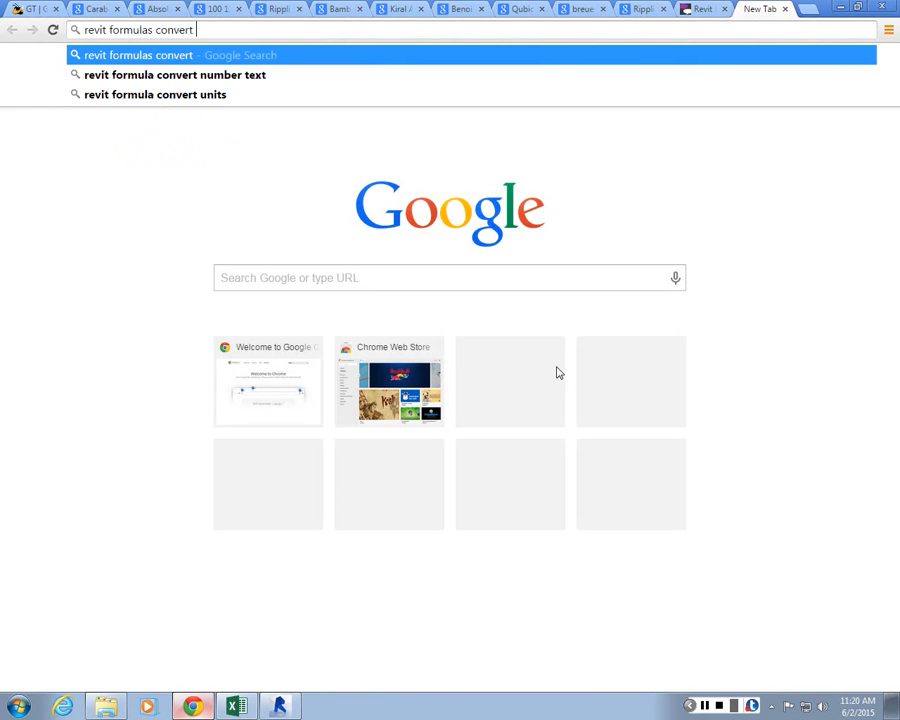
{"action": "type", "text": "numbers uin"}
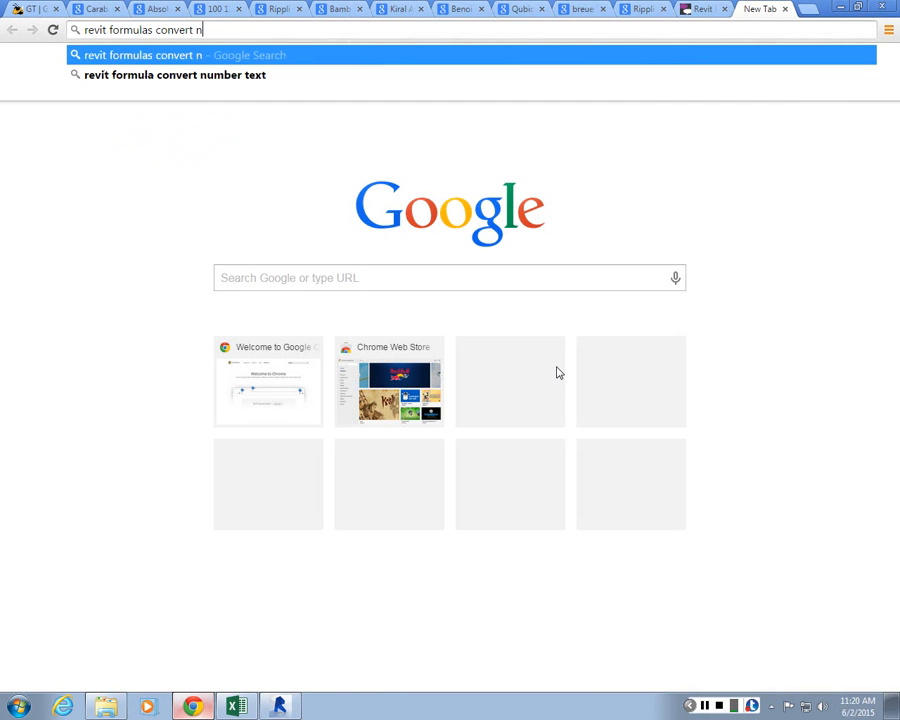
{"action": "key", "text": "BackSpace"}
{"action": "key", "text": "BackSpace"}
{"action": "key", "text": "BackSpace"}
{"action": "type", "text": "into degrewe"}
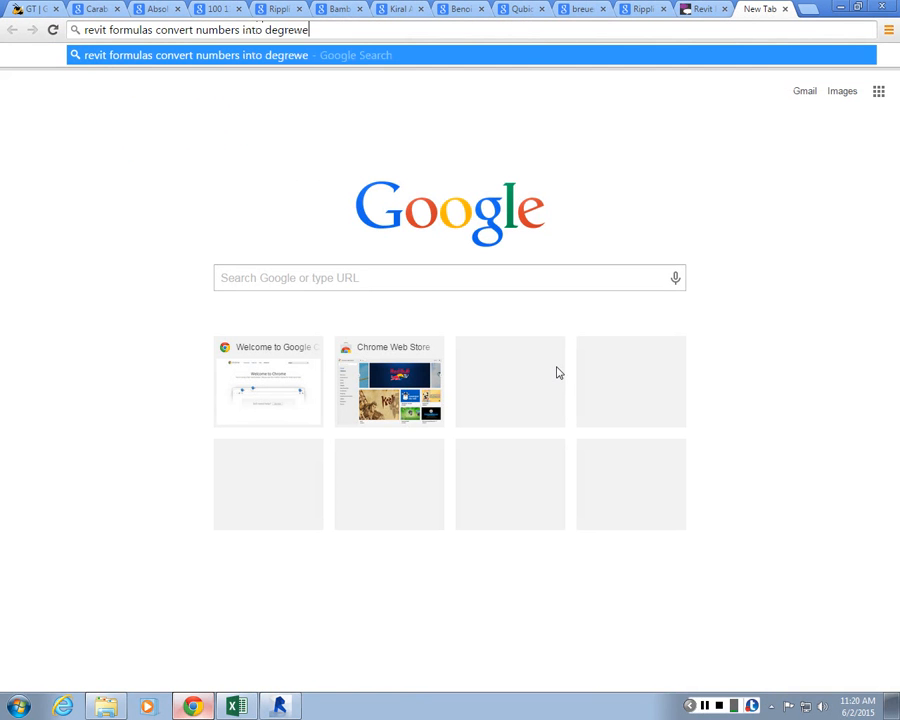
{"action": "key", "text": "Return"}
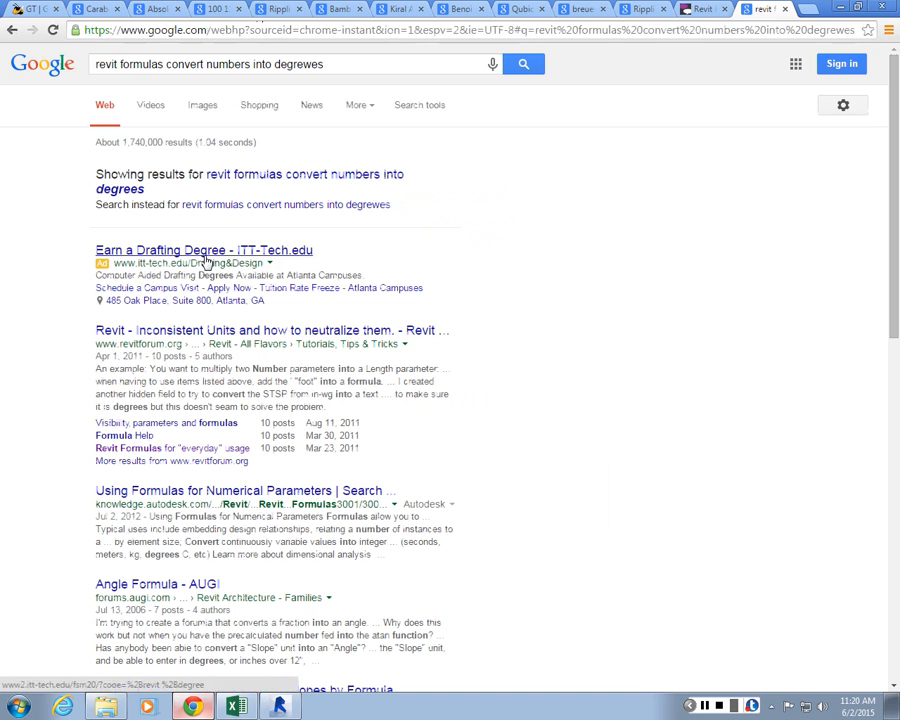
Open the Revit Forum thread on neutralizing inconsistent units and search it for "degrees", reading the matching post and its reply
{"action": "left_click", "coordinate": [214, 333]}
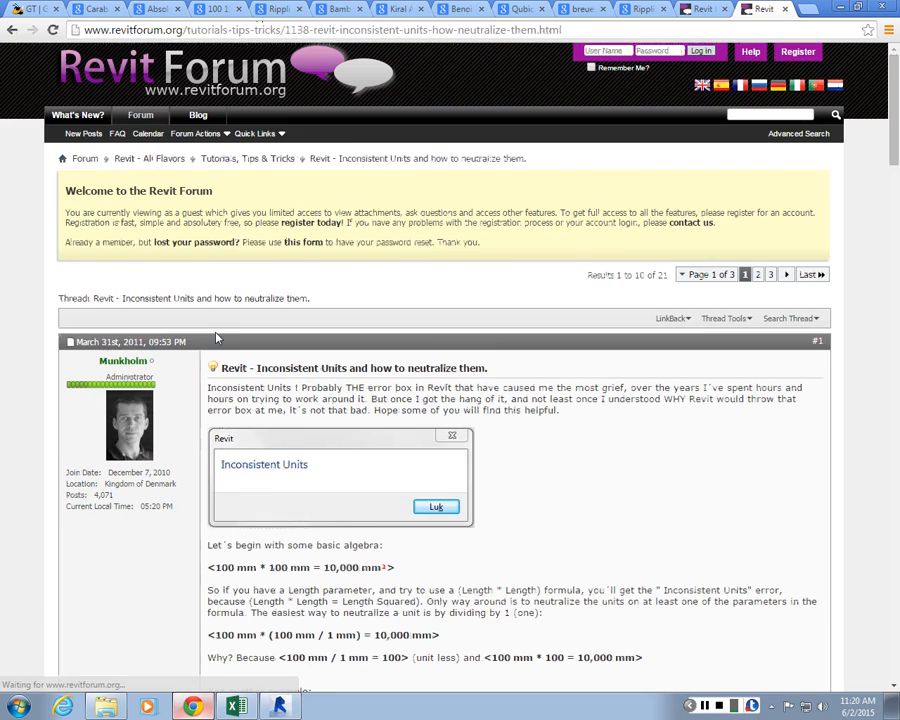
{"action": "scroll", "coordinate": [376, 357], "scroll_direction": "down", "scroll_amount": 5}
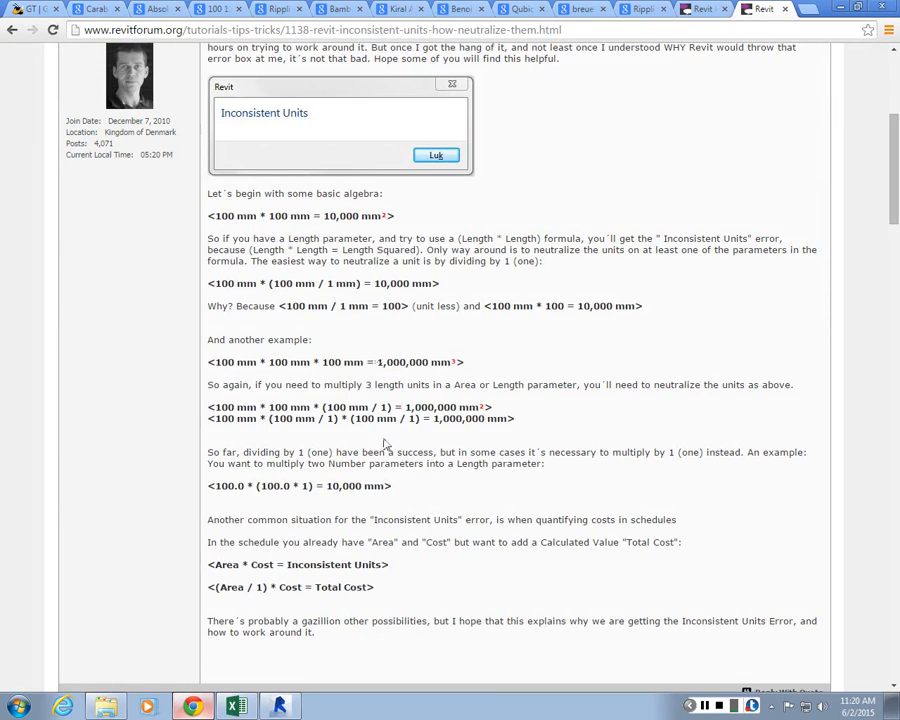
{"action": "scroll", "coordinate": [352, 450], "scroll_direction": "down", "scroll_amount": 4}
{"action": "scroll", "coordinate": [350, 445], "scroll_direction": "down", "scroll_amount": 6}
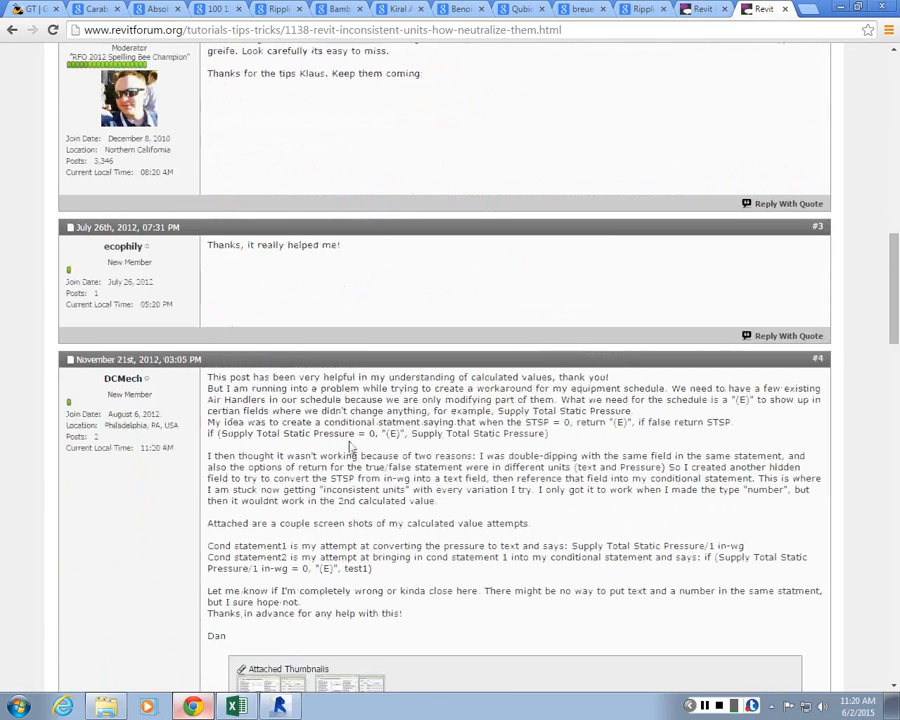
{"action": "key", "text": "ctrl+f"}
{"action": "type", "text": "degrees"}
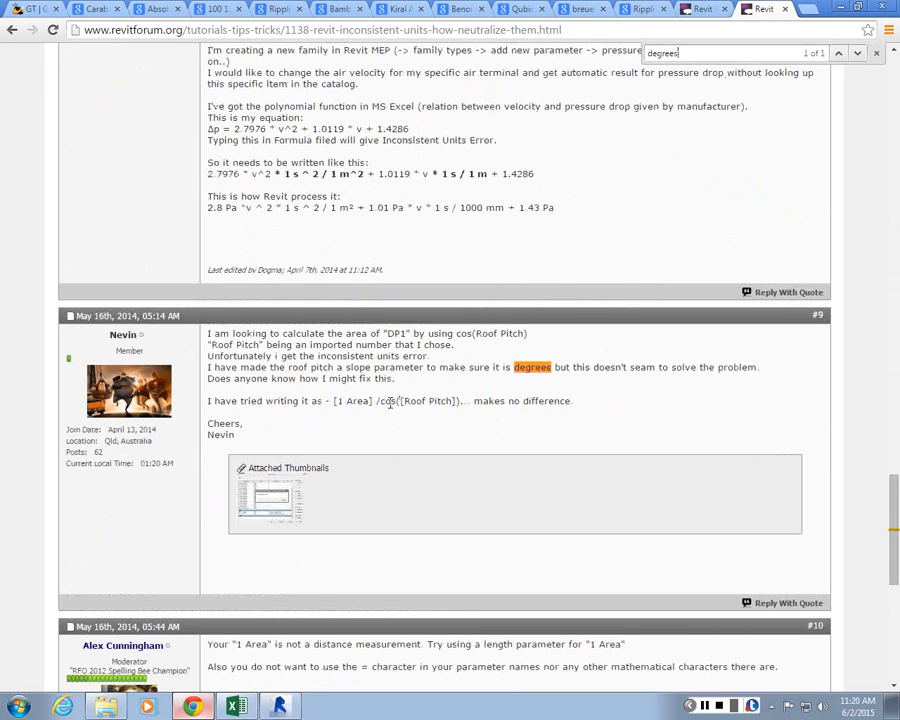
{"action": "double_click", "coordinate": [388, 401]}
{"action": "scroll", "coordinate": [398, 405], "scroll_direction": "down", "scroll_amount": 5}
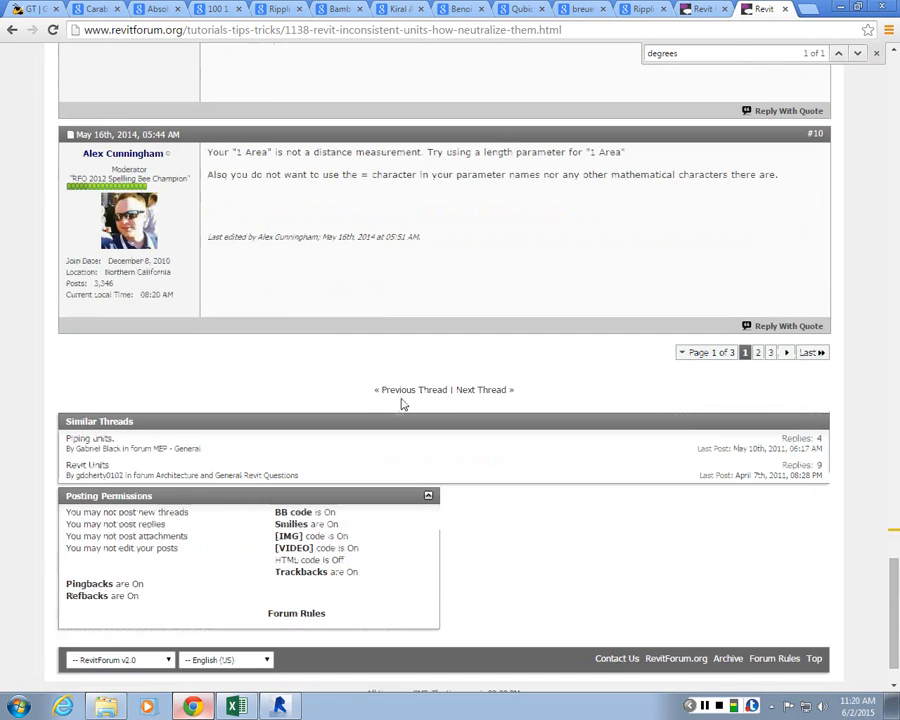
{"action": "scroll", "coordinate": [280, 266], "scroll_direction": "up", "scroll_amount": 2}
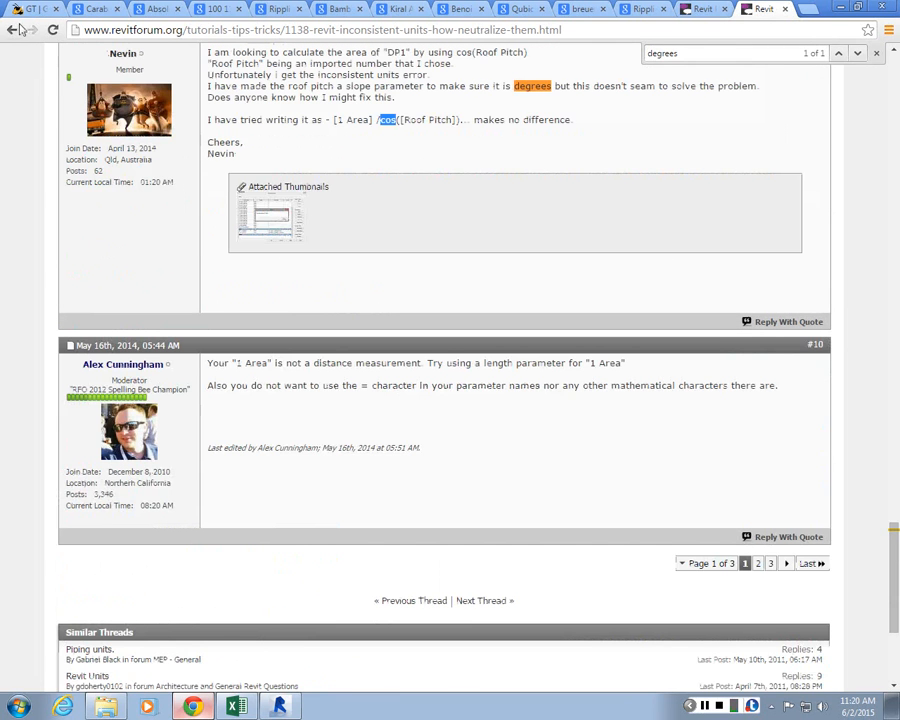
Return to the search results and open The Revit Clinic article on inconsistent units
{"action": "key", "text": "alt+Left"}
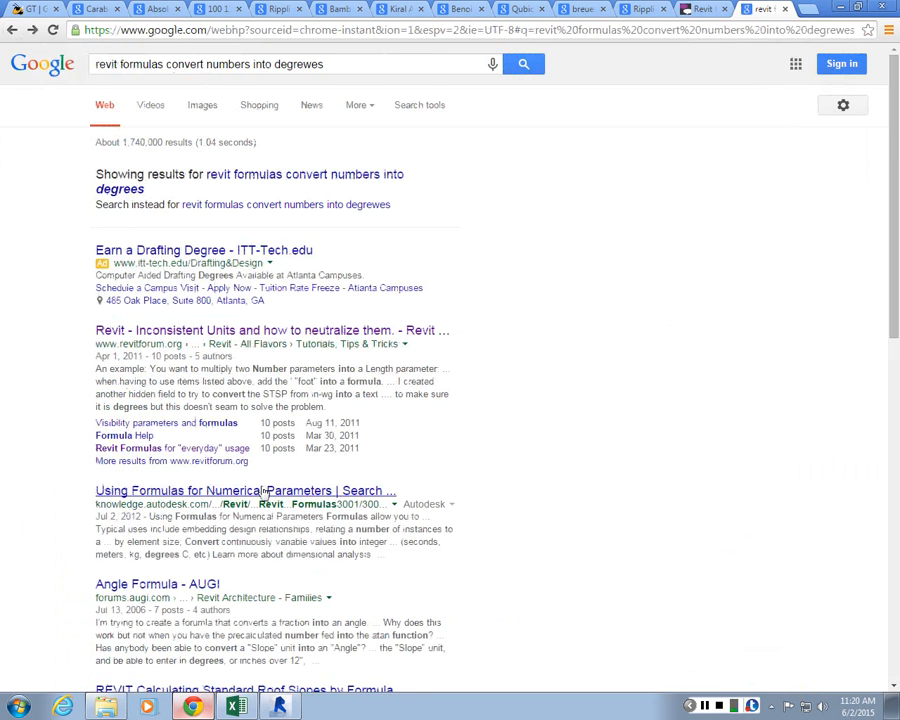
{"action": "scroll", "coordinate": [263, 490], "scroll_direction": "down", "scroll_amount": 3}
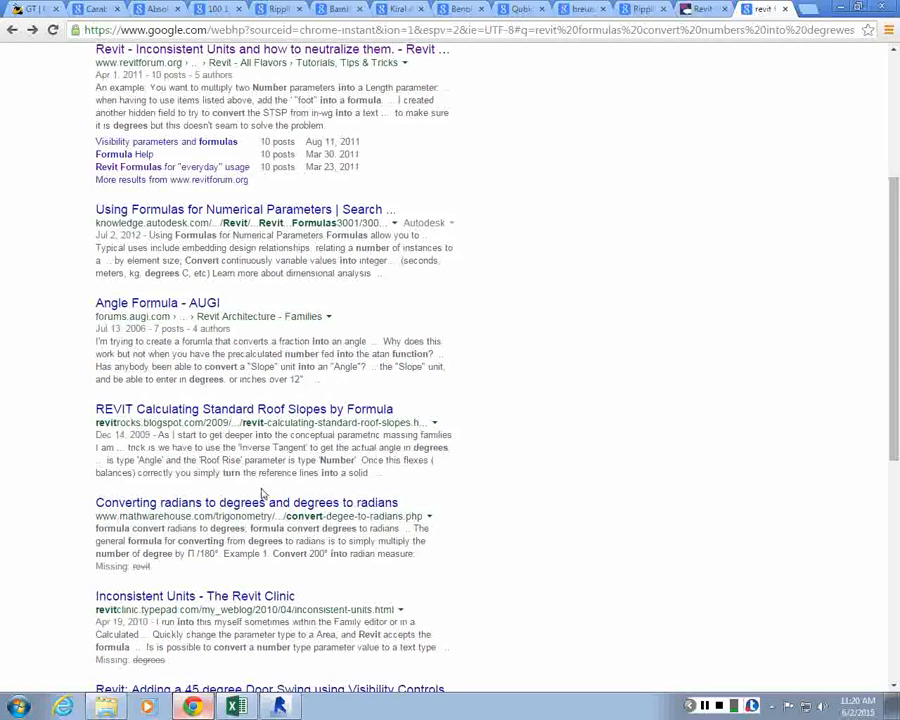
{"action": "scroll", "coordinate": [262, 513], "scroll_direction": "down", "scroll_amount": 2}
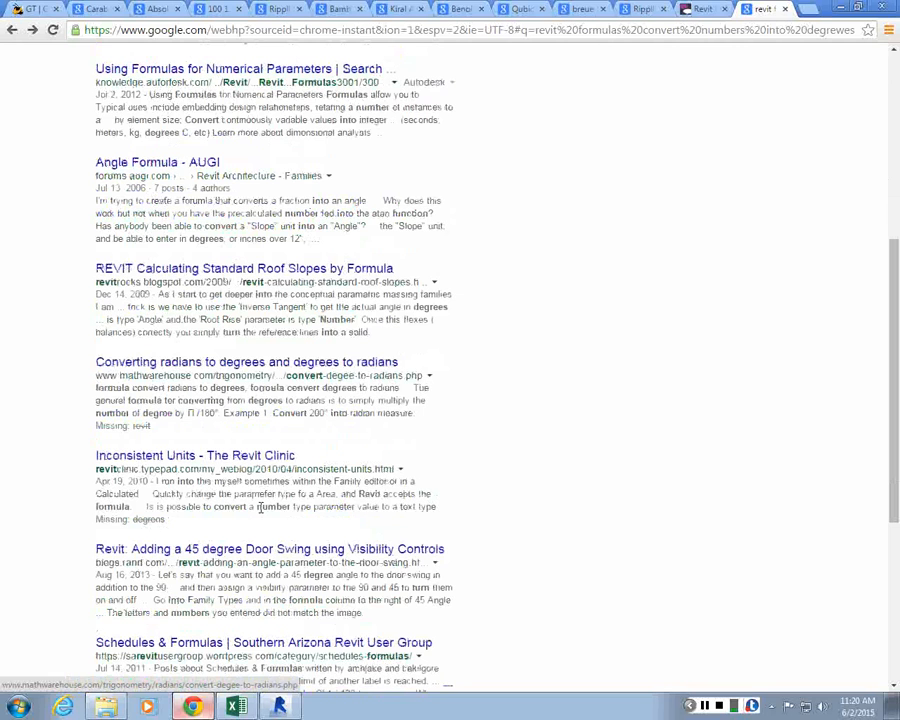
{"action": "left_click", "coordinate": [232, 462]}
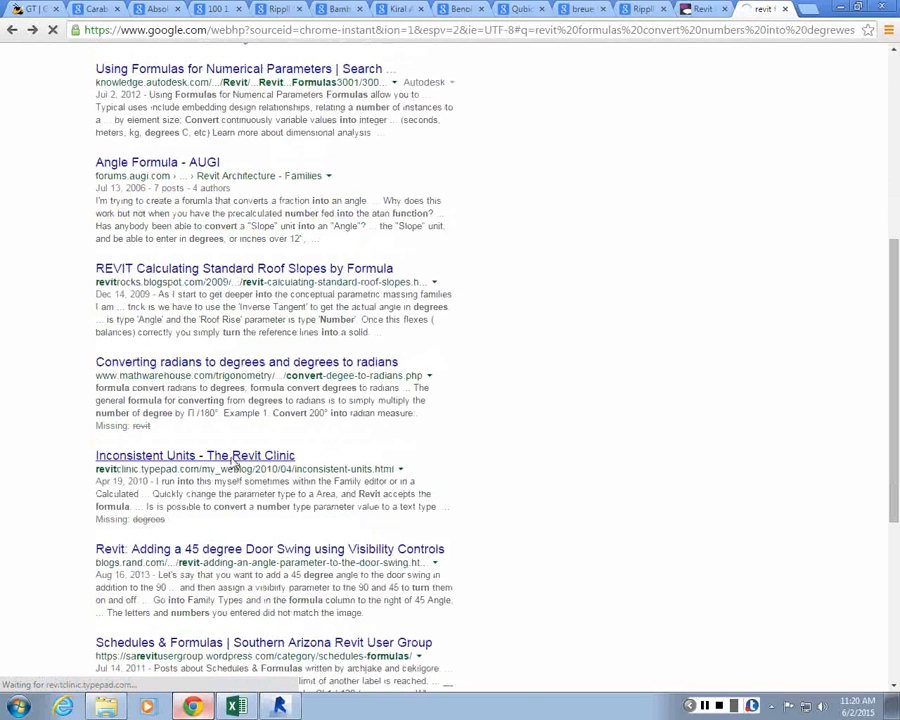
Read through the Inconsistent Units article, including its explanation of removing units from a parameter
{"action": "scroll", "coordinate": [345, 470], "scroll_direction": "down", "scroll_amount": 4}
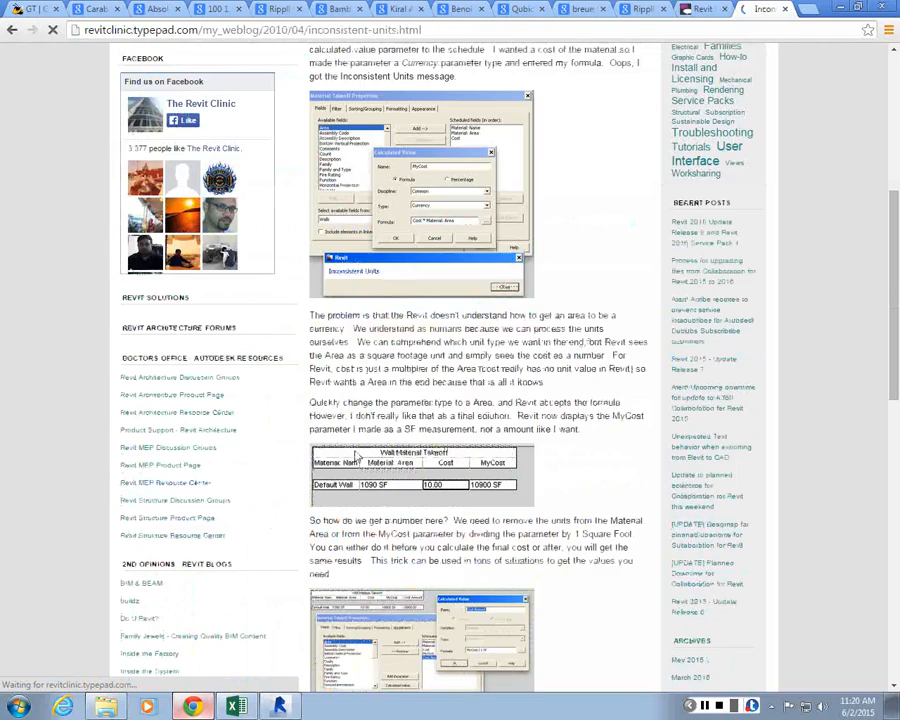
{"action": "scroll", "coordinate": [355, 456], "scroll_direction": "down", "scroll_amount": 1}
{"action": "scroll", "coordinate": [356, 457], "scroll_direction": "down", "scroll_amount": 4}
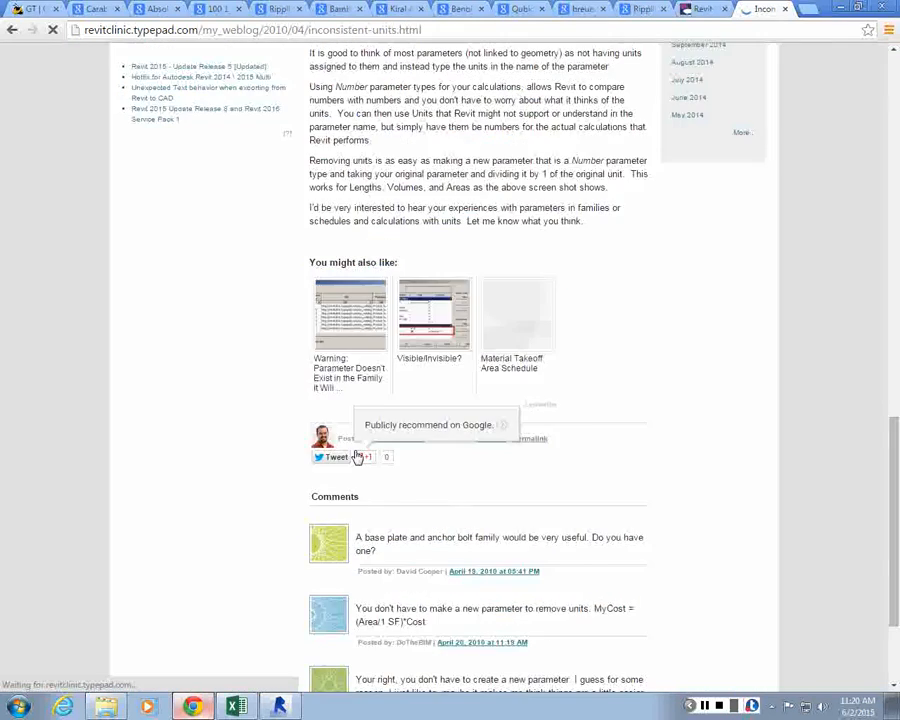
{"action": "scroll", "coordinate": [357, 457], "scroll_direction": "up", "scroll_amount": 2}
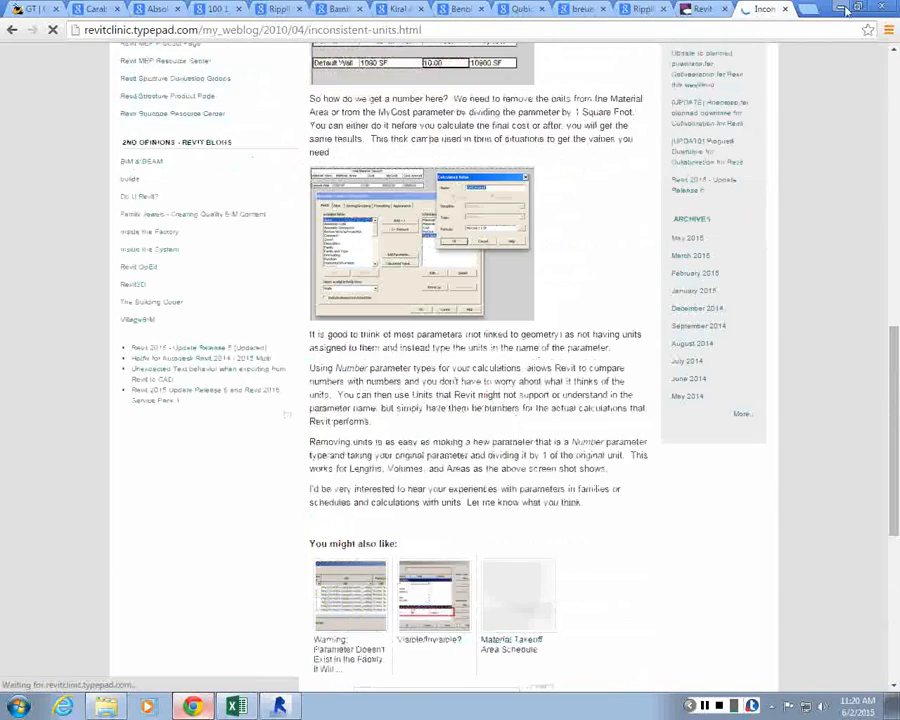
Switch back to Revit and replace the two results in the angle parameter's IF formula with 25 and 35 degrees
{"action": "left_click", "coordinate": [845, 9]}
{"action": "left_click_drag", "start_coordinate": [366, 178], "coordinate": [397, 176]}
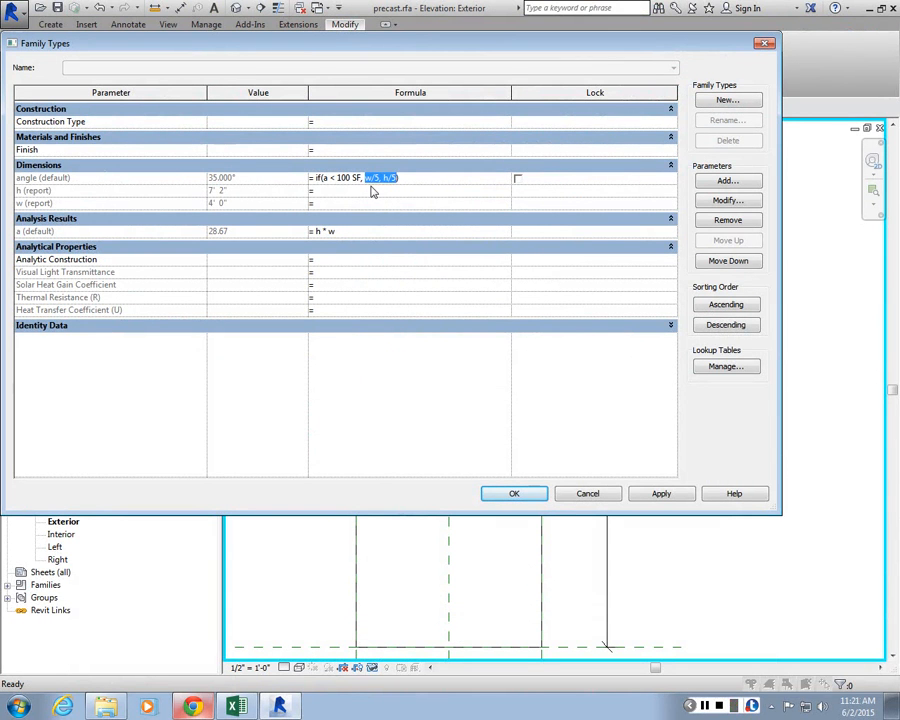
{"action": "type", "text": "25,35"}
{"action": "key", "text": "Return"}
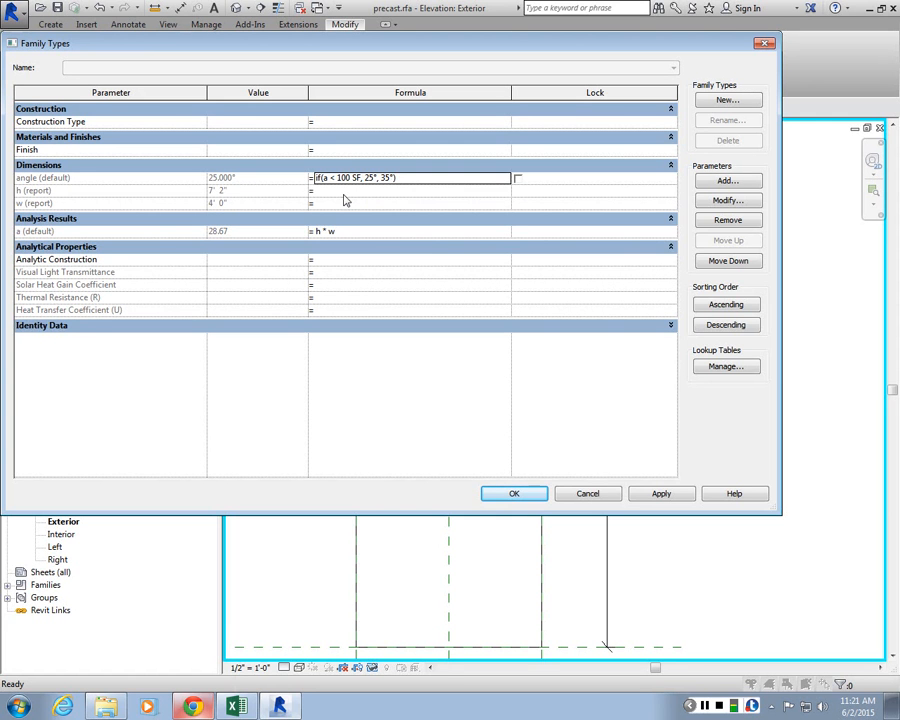
Add an instance family parameter named angle_1 with the Integer parameter type
{"action": "left_click", "coordinate": [731, 200]}
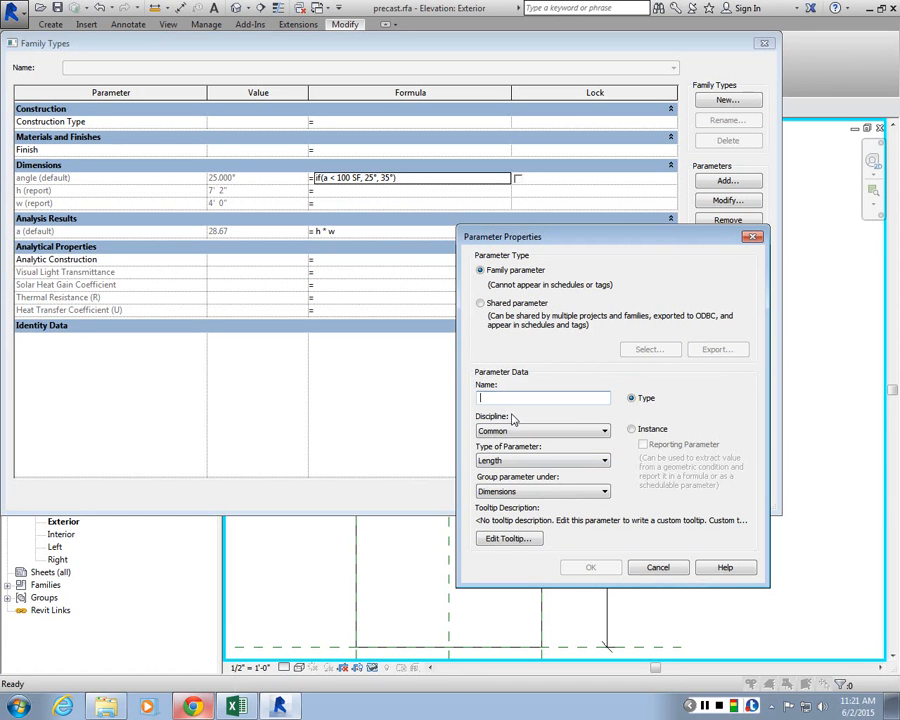
{"action": "type", "text": "an"}
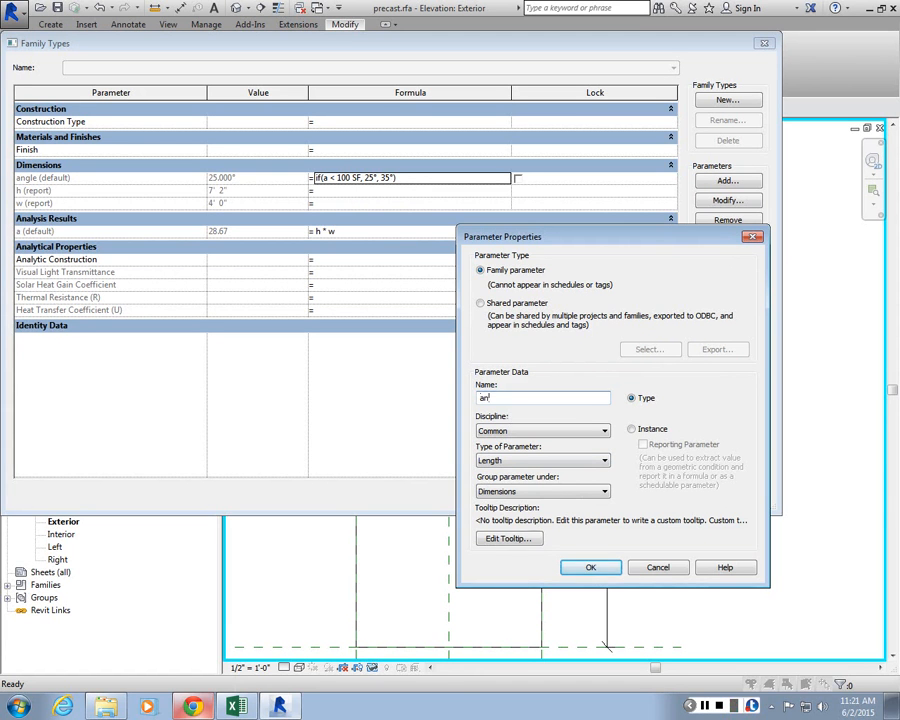
{"action": "type", "text": "gle_1"}
{"action": "left_click", "coordinate": [510, 461]}
{"action": "left_click", "coordinate": [658, 442]}
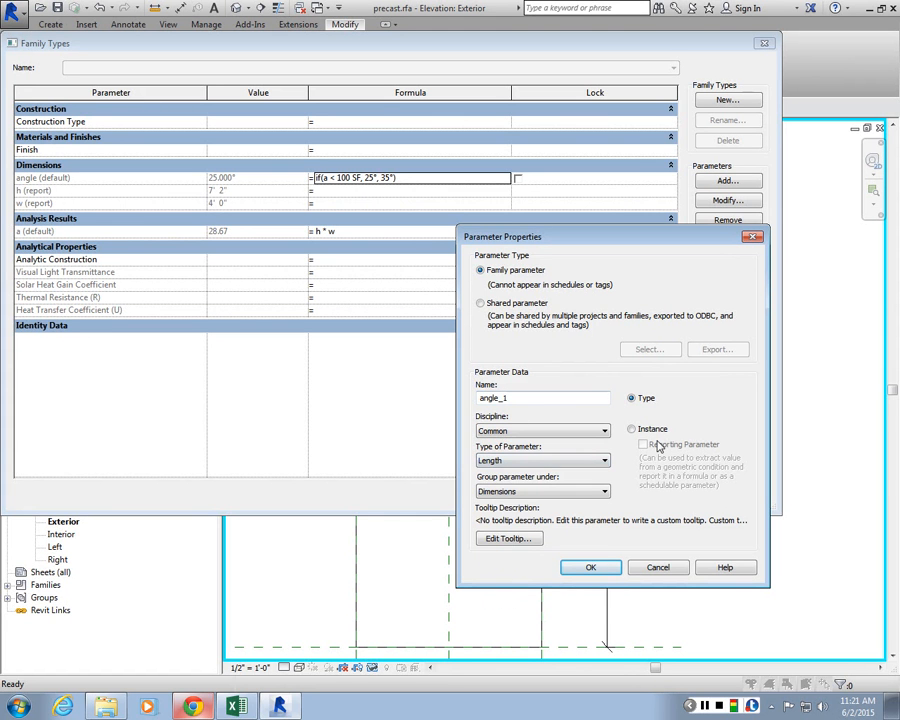
{"action": "left_click", "coordinate": [633, 428]}
{"action": "left_click", "coordinate": [515, 460]}
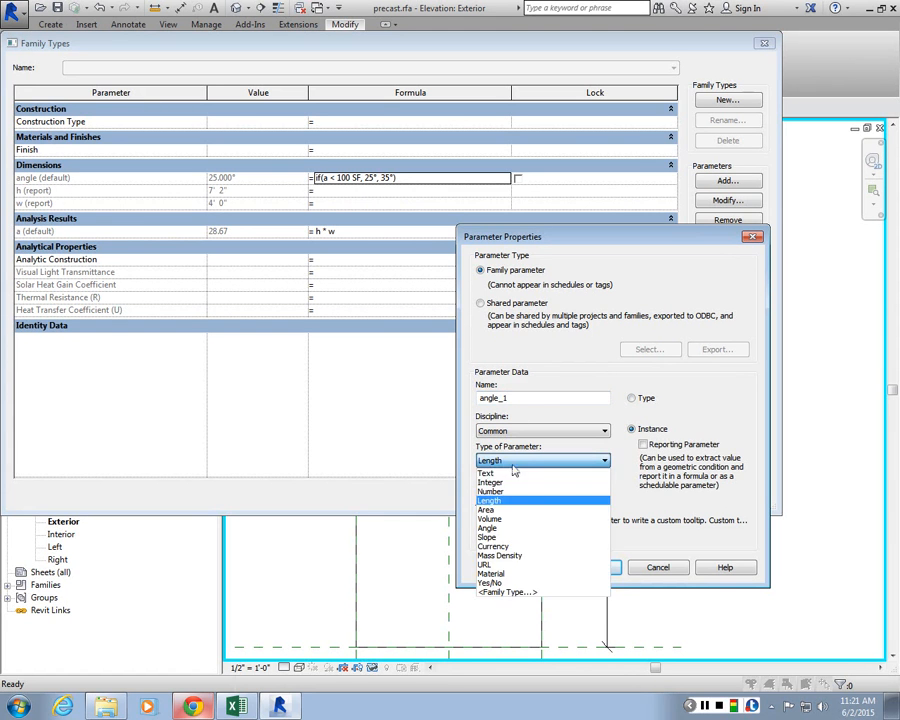
{"action": "left_click", "coordinate": [505, 483]}
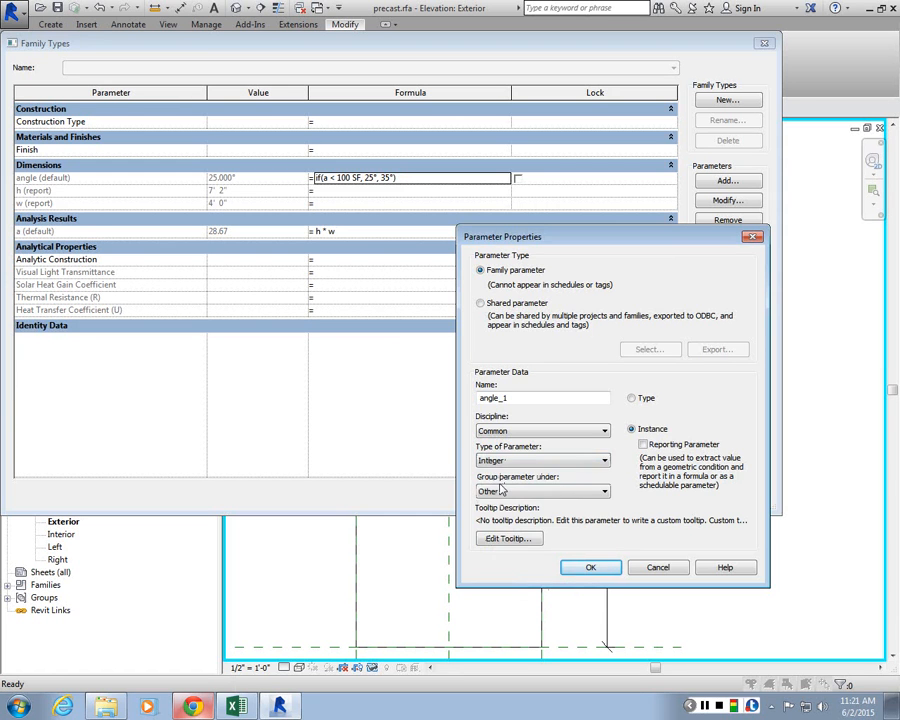
{"action": "left_click", "coordinate": [588, 565]}
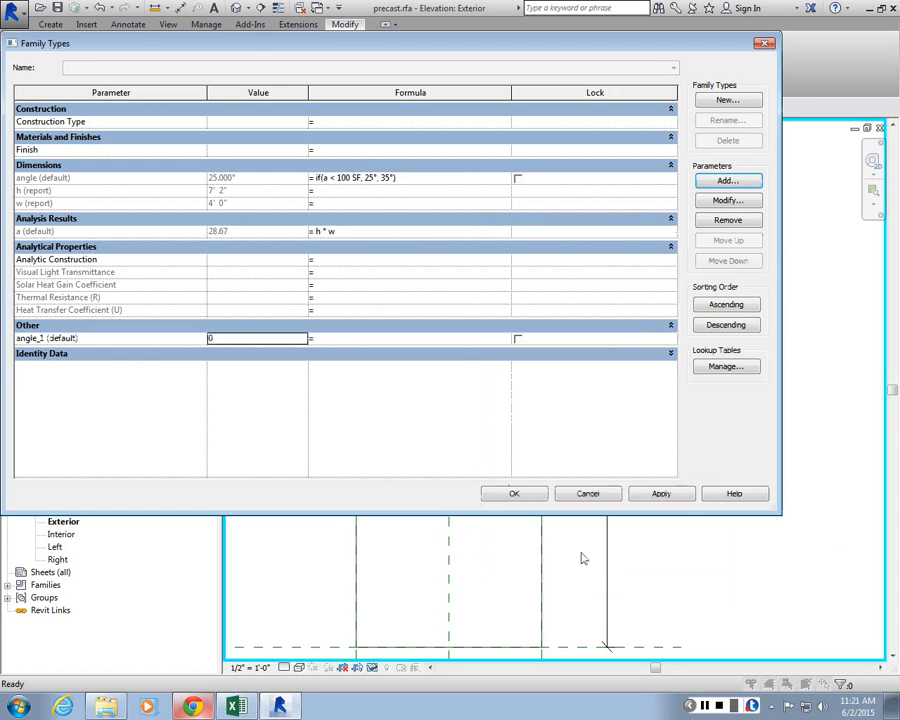
Give the angle_1 parameter the formula w / 5'
{"action": "left_click", "coordinate": [392, 340]}
{"action": "type", "text": "w / "}
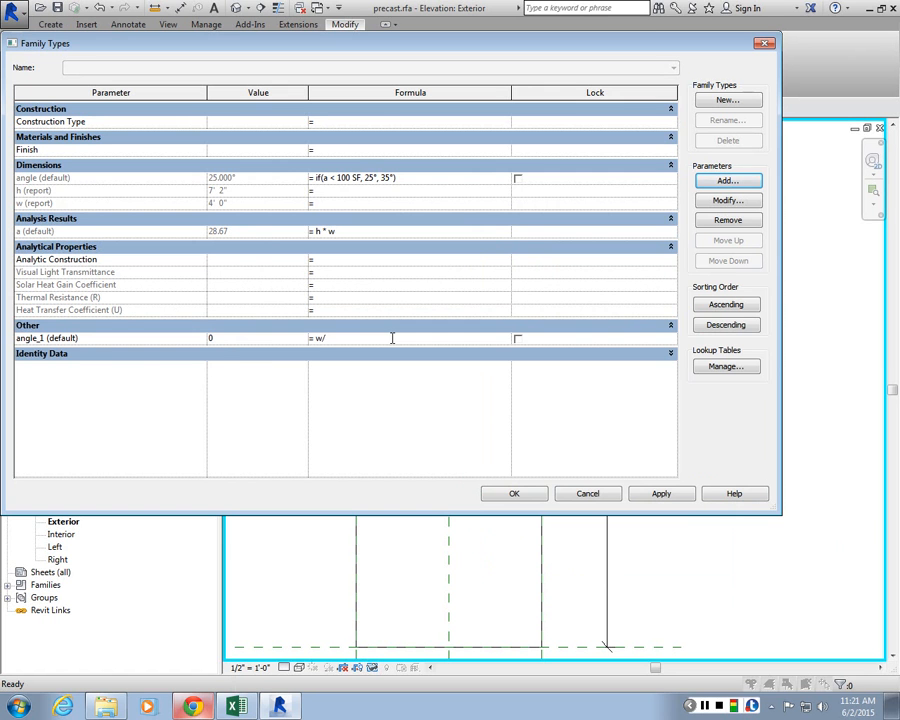
{"action": "type", "text": "5'"}
{"action": "key", "text": "Return"}
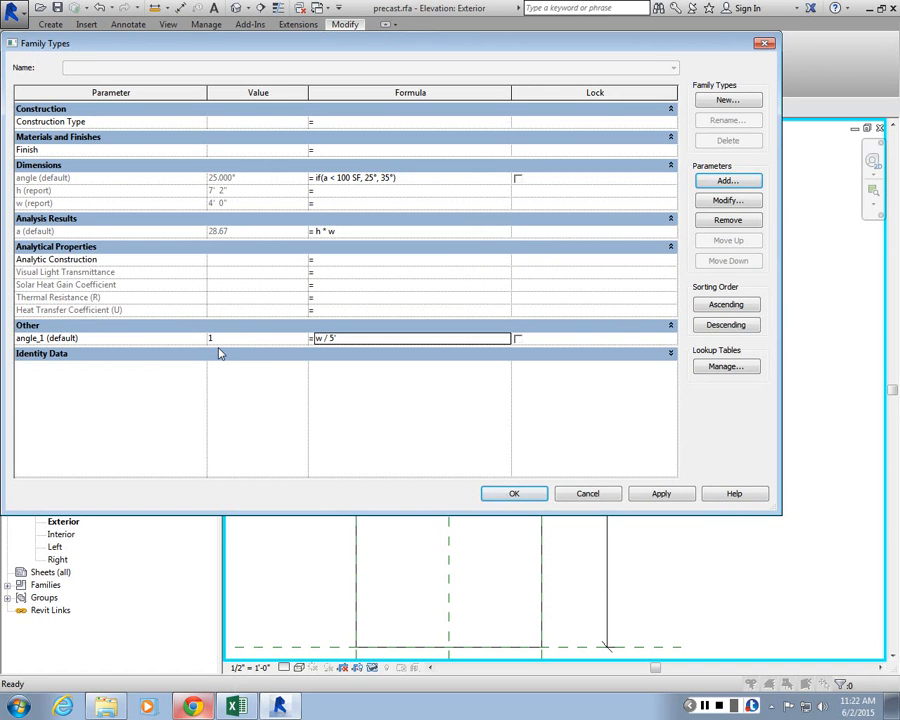
Change the divisor in the angle_1 formula to 2 feet, and replace it with 2 inches
{"action": "left_click", "coordinate": [350, 337]}
{"action": "key", "text": "BackSpace"}
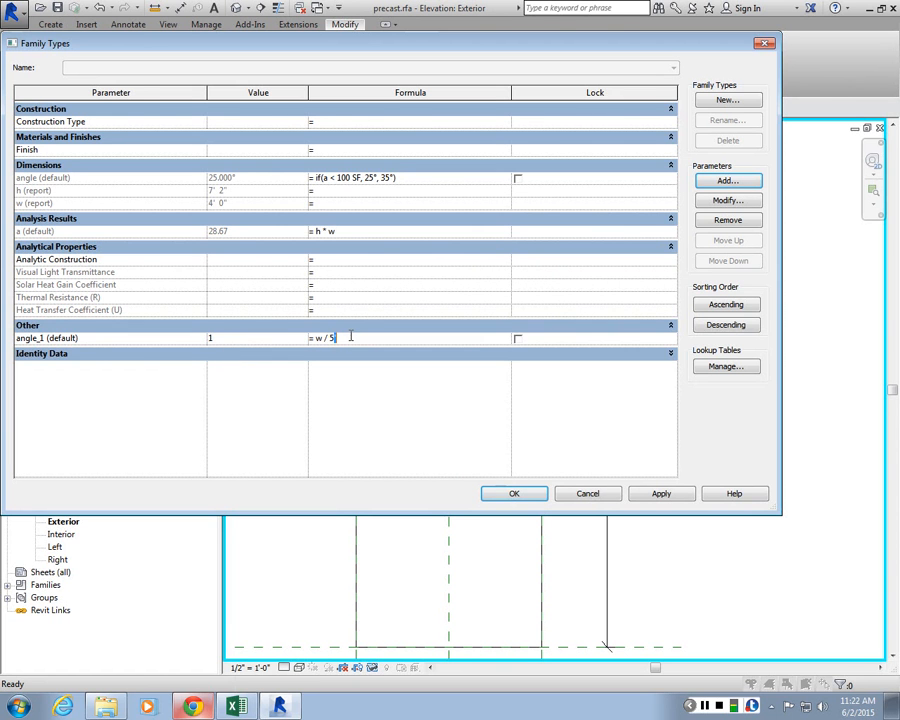
{"action": "key", "text": "BackSpace"}
{"action": "type", "text": "2'"}
{"action": "key", "text": "Return"}
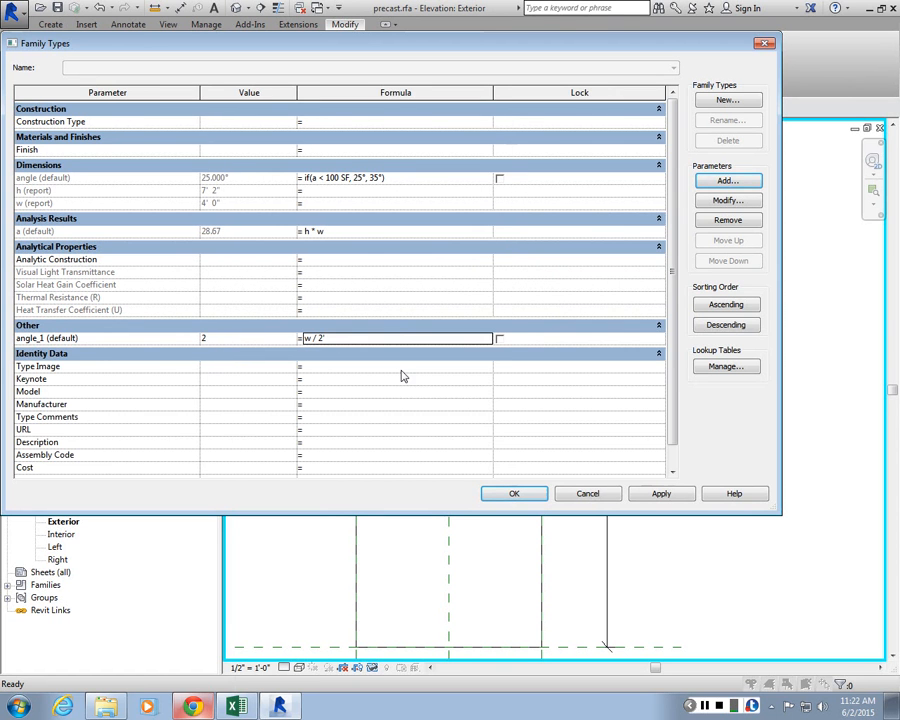
{"action": "double_click", "coordinate": [340, 337]}
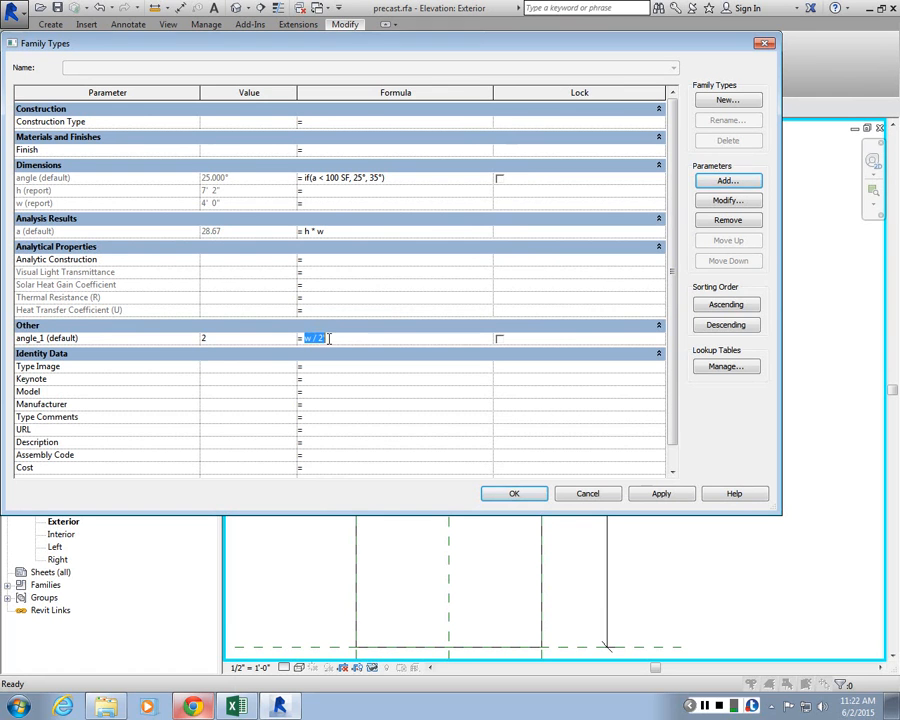
{"action": "type", "text": "2"}
{"action": "key", "text": "Tab"}
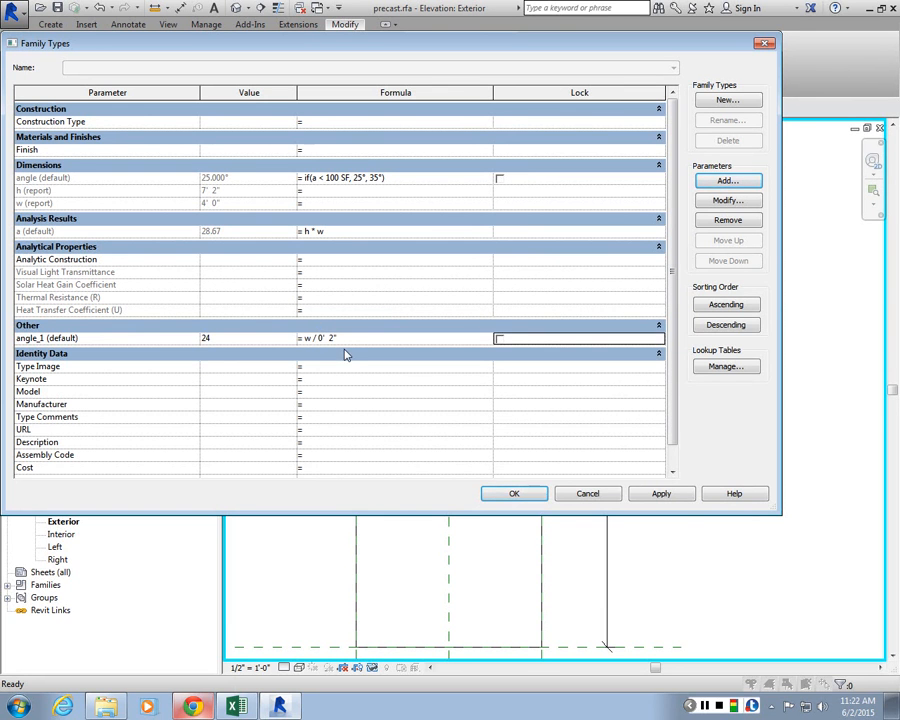
Try to use angle_1 as the first result in the angle parameter's IF formula, adding a space after its name on the second attempt
{"action": "left_click", "coordinate": [348, 178]}
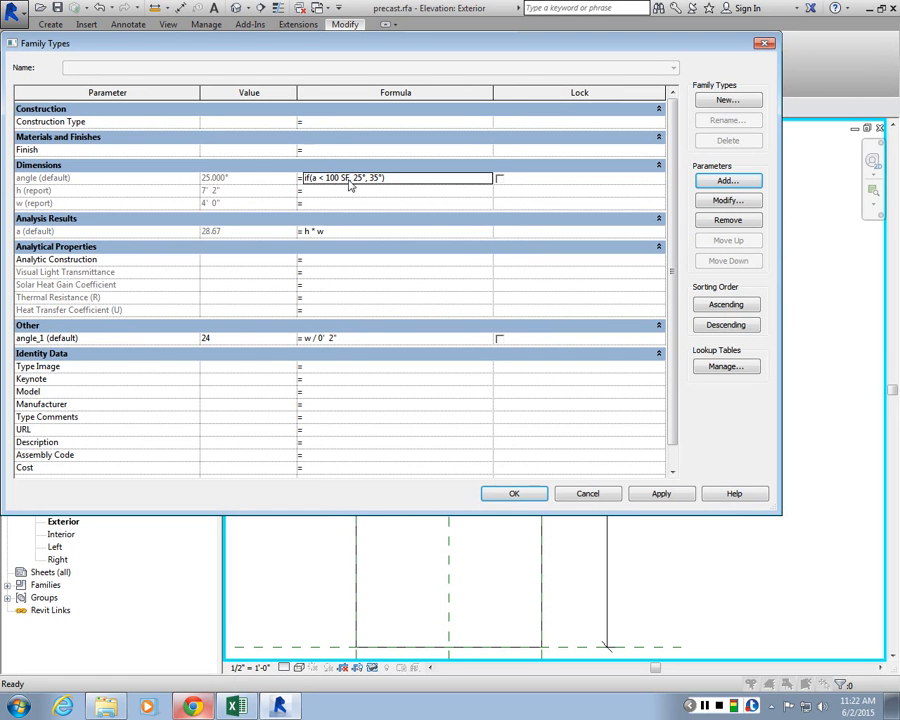
{"action": "double_click", "coordinate": [359, 178]}
{"action": "key", "text": "BackSpace"}
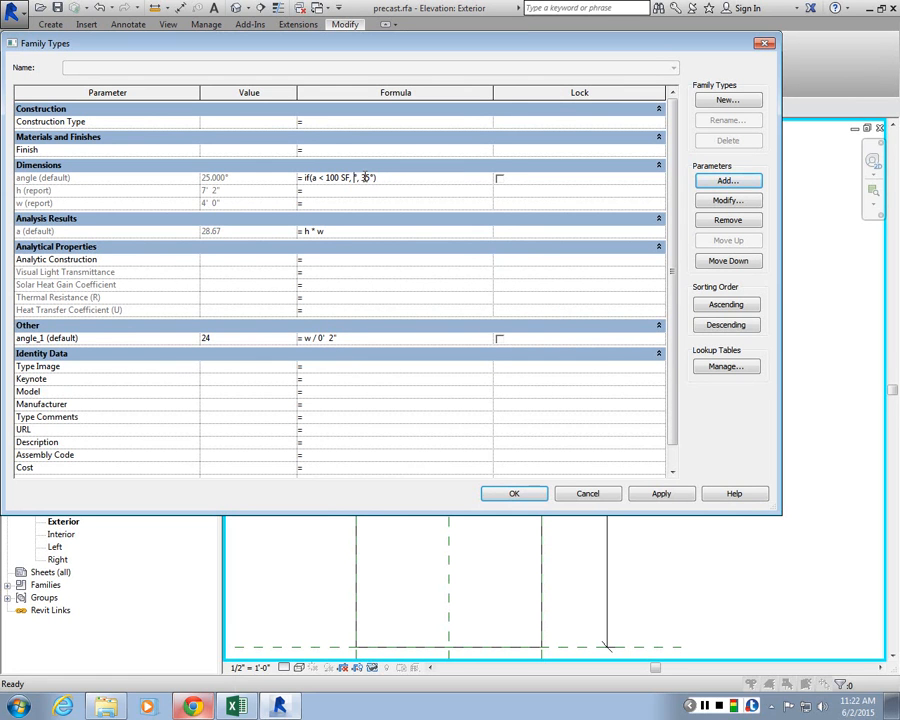
{"action": "type", "text": "angle_1"}
{"action": "left_click", "coordinate": [333, 212]}
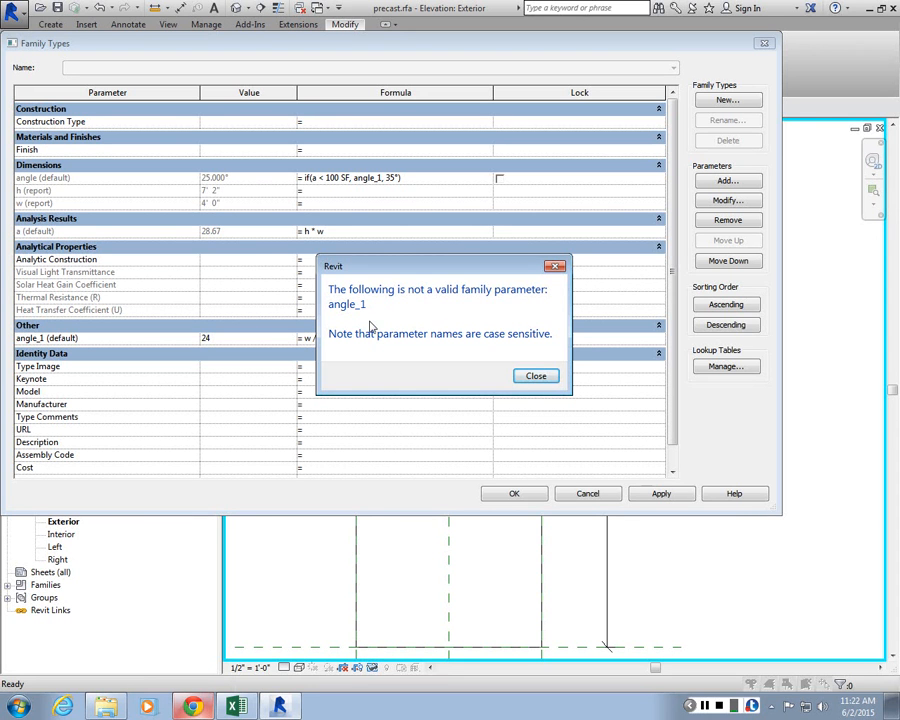
{"action": "left_click", "coordinate": [535, 376]}
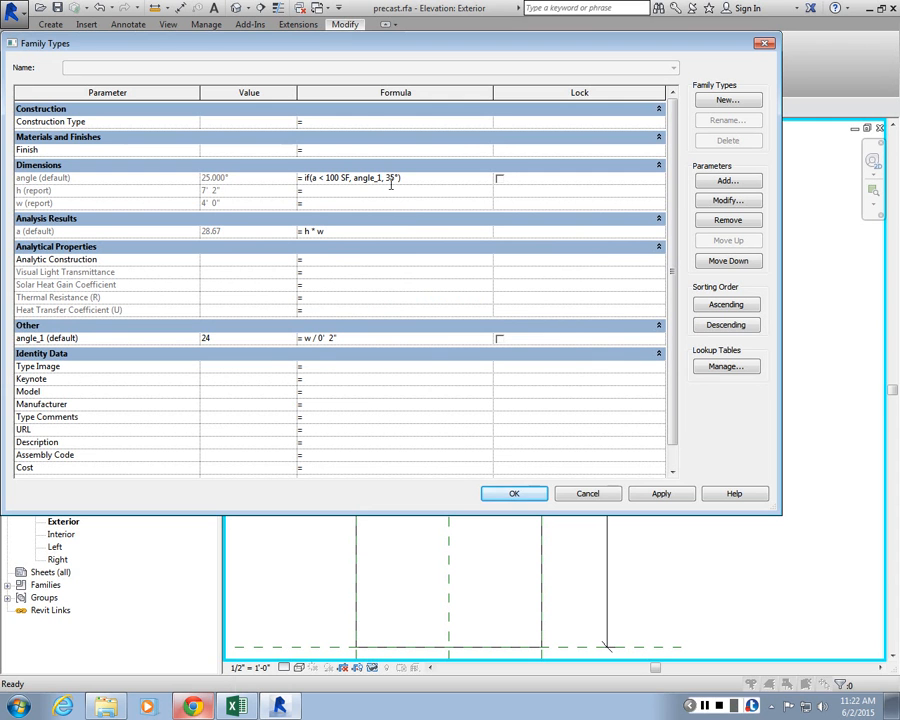
{"action": "left_click", "coordinate": [389, 179]}
{"action": "left_click", "coordinate": [438, 235]}
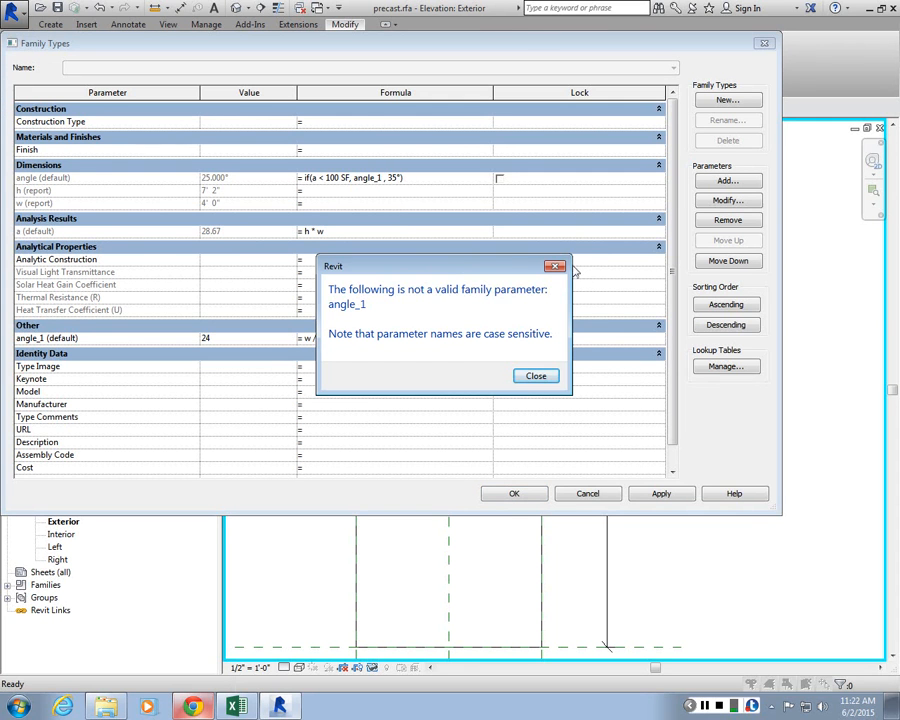
{"action": "left_click", "coordinate": [540, 380]}
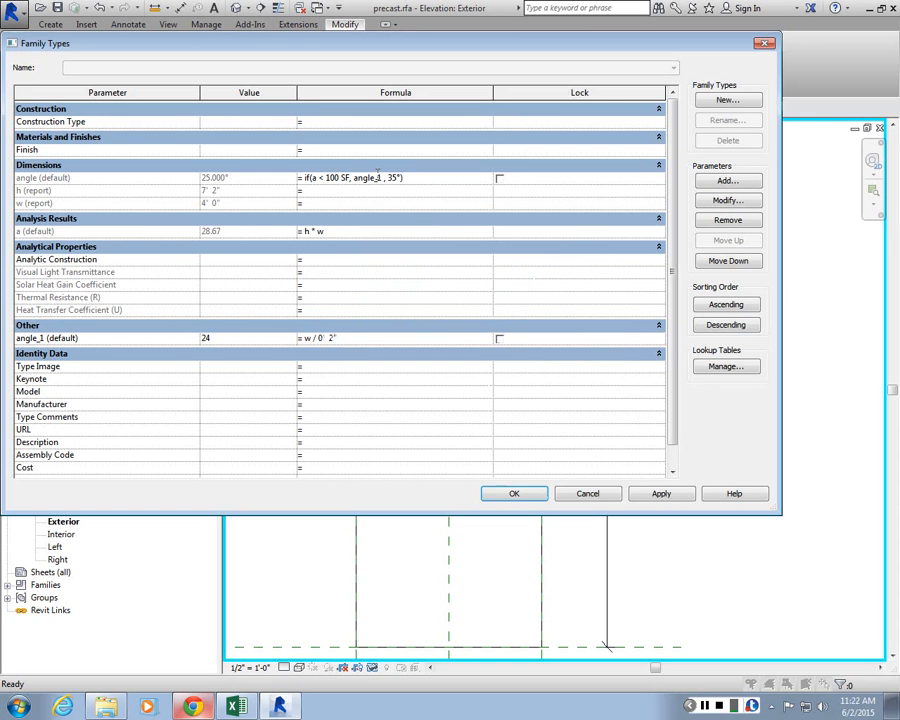
Replace angle_1 in the angle parameter's IF formula with 15°
{"action": "double_click", "coordinate": [366, 177]}
{"action": "type", "text": "1"}
{"action": "type", "text": "5°,"}
{"action": "left_click", "coordinate": [417, 260]}
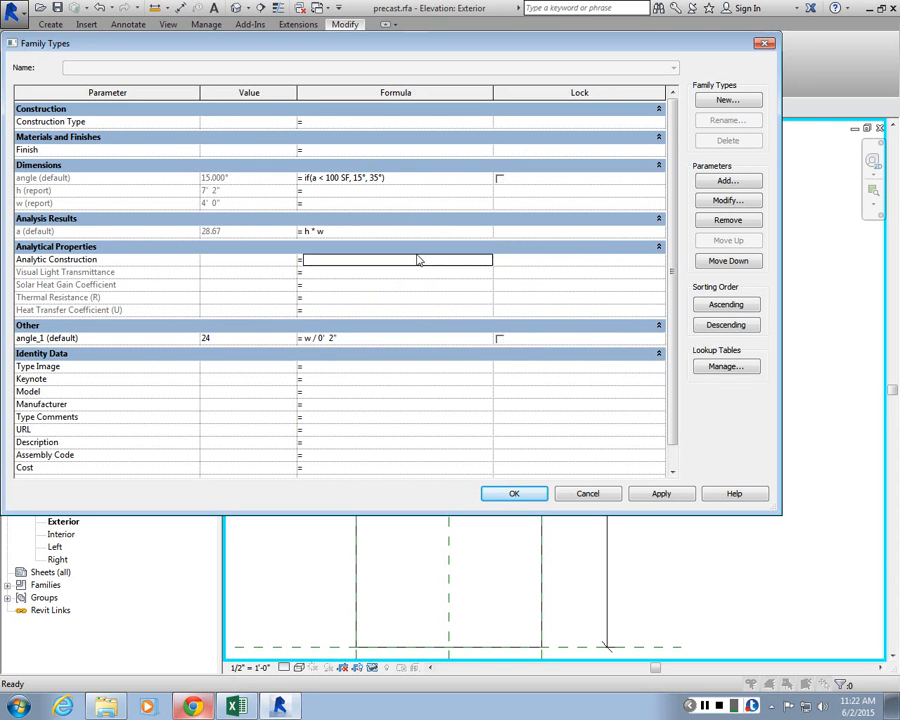
Rename the angle_1 parameter to a1
{"action": "left_click", "coordinate": [137, 353]}
{"action": "left_click", "coordinate": [136, 350]}
{"action": "left_click", "coordinate": [143, 331]}
{"action": "left_click", "coordinate": [143, 326]}
{"action": "left_click", "coordinate": [143, 338]}
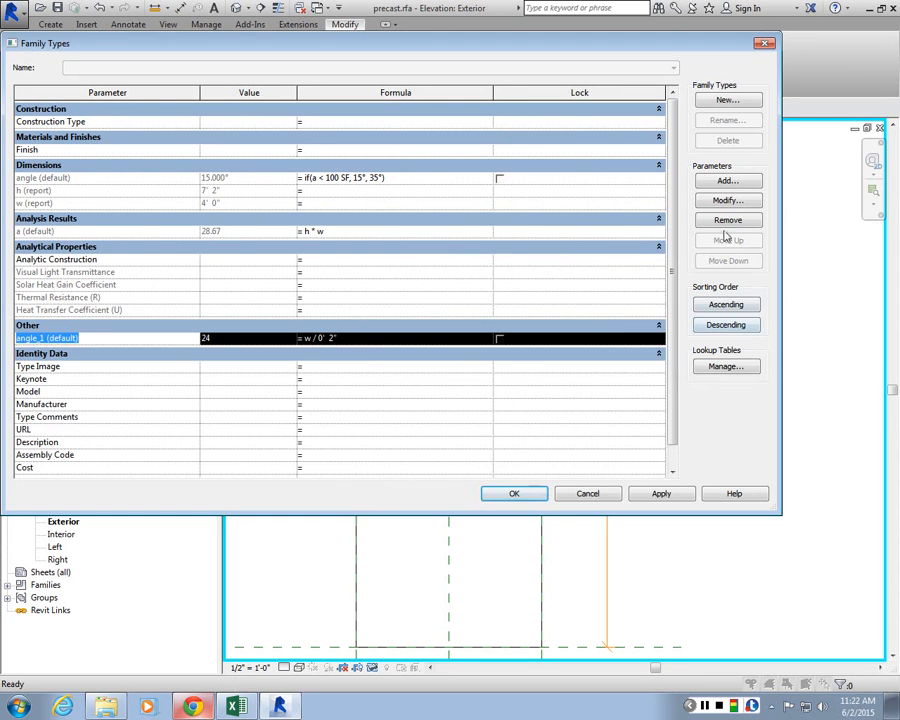
{"action": "left_click", "coordinate": [727, 200]}
{"action": "double_click", "coordinate": [528, 398]}
{"action": "type", "text": "a"}
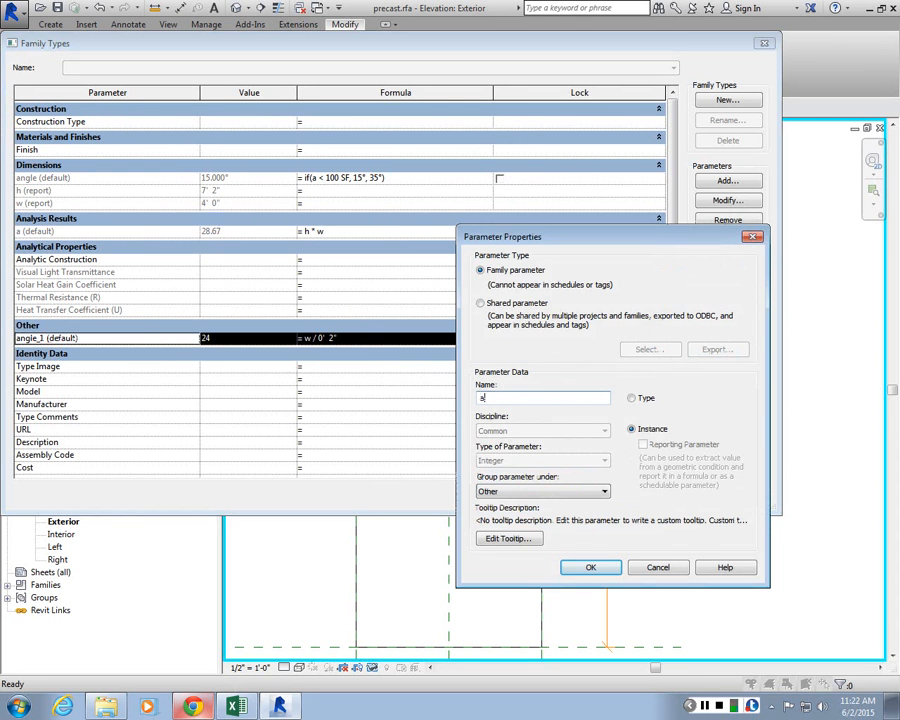
{"action": "type", "text": "1"}
{"action": "left_click", "coordinate": [589, 572]}
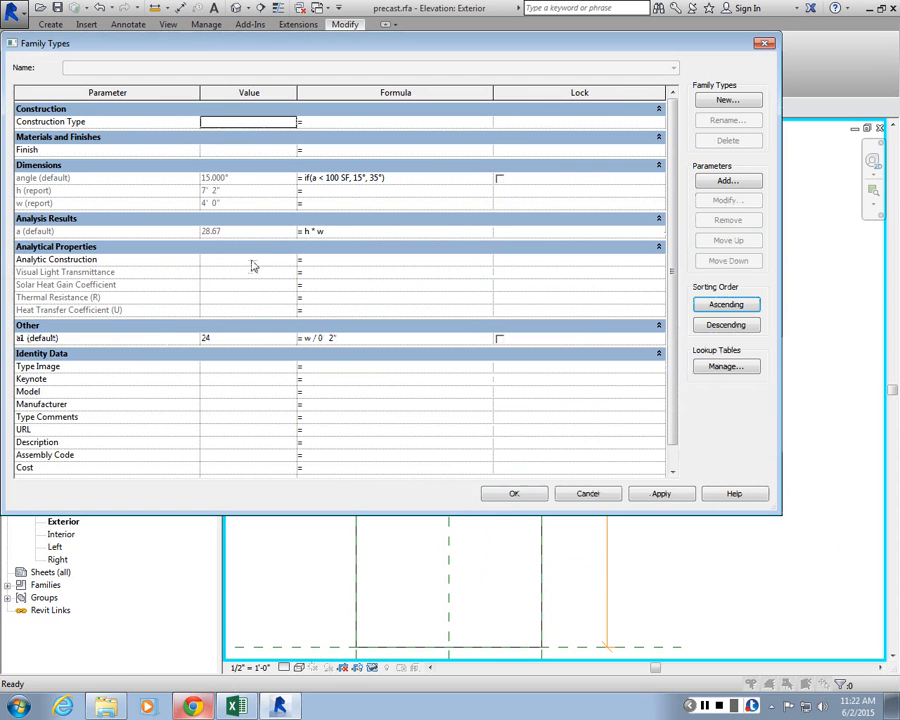
Try to use a1 as the first result in the angle parameter's IF formula
{"action": "double_click", "coordinate": [357, 177]}
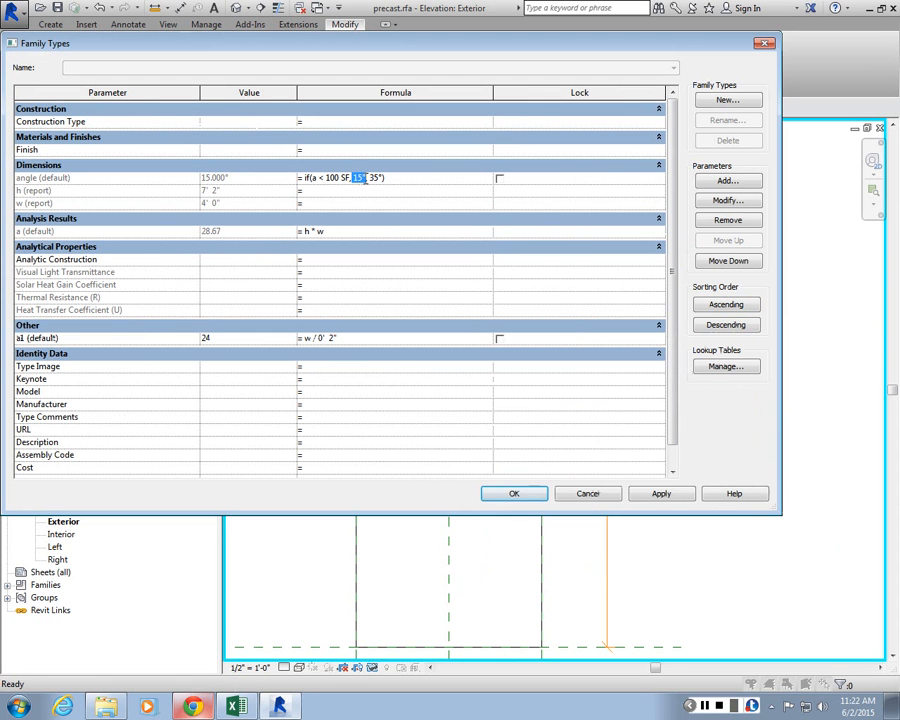
{"action": "type", "text": "a1"}
{"action": "key", "text": "Return"}
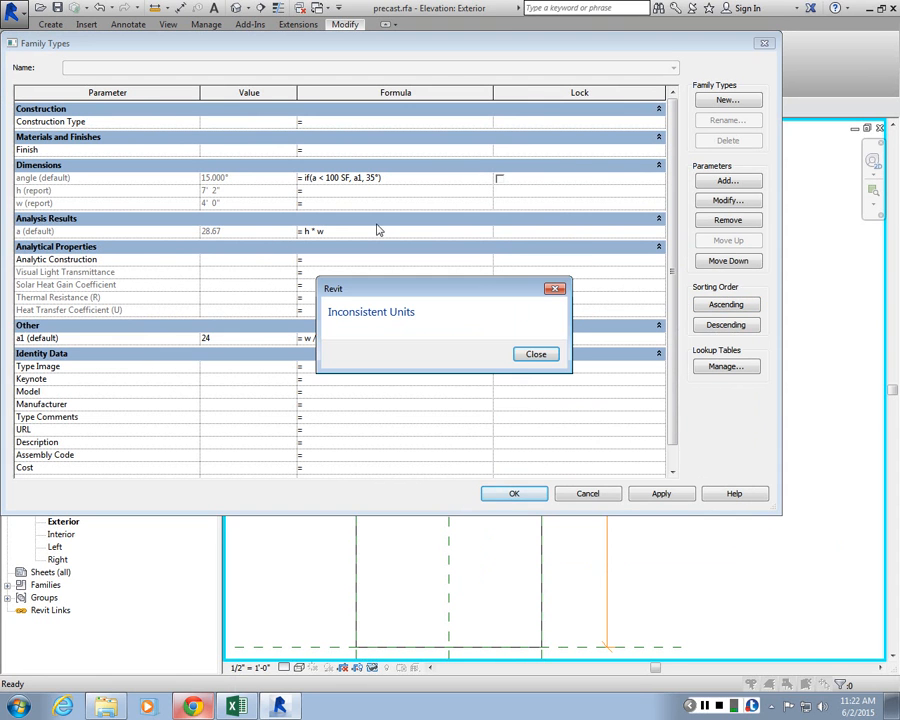
{"action": "left_click", "coordinate": [534, 355]}
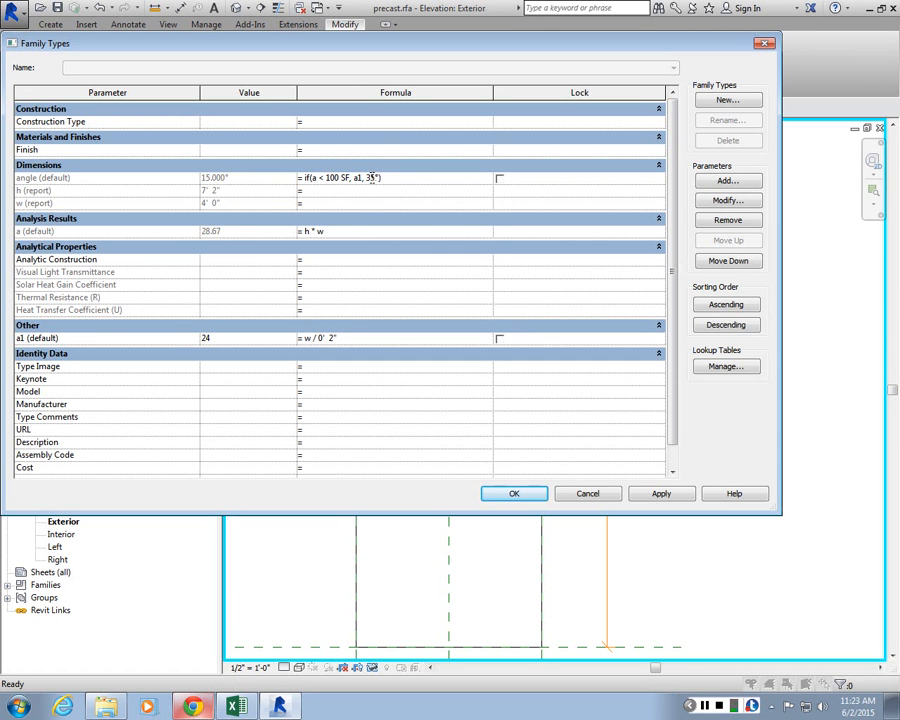
Replace a1 in the angle parameter's IF formula with 25°
{"action": "key", "text": "BackSpace"}
{"action": "key", "text": "BackSpace"}
{"action": "key", "text": "BackSpace"}
{"action": "key", "text": "BackSpace"}
{"action": "type", "text": ", 25°"}
{"action": "left_click", "coordinate": [361, 231]}
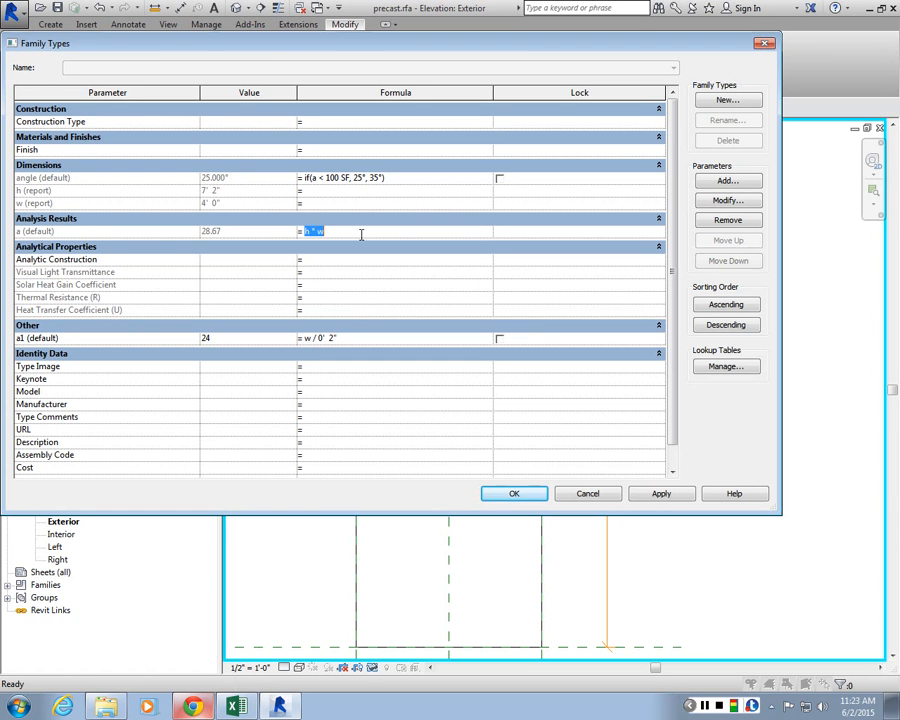
Remove the a1 parameter from the family and confirm its deletion
{"action": "left_click", "coordinate": [352, 338]}
{"action": "left_click", "coordinate": [295, 381]}
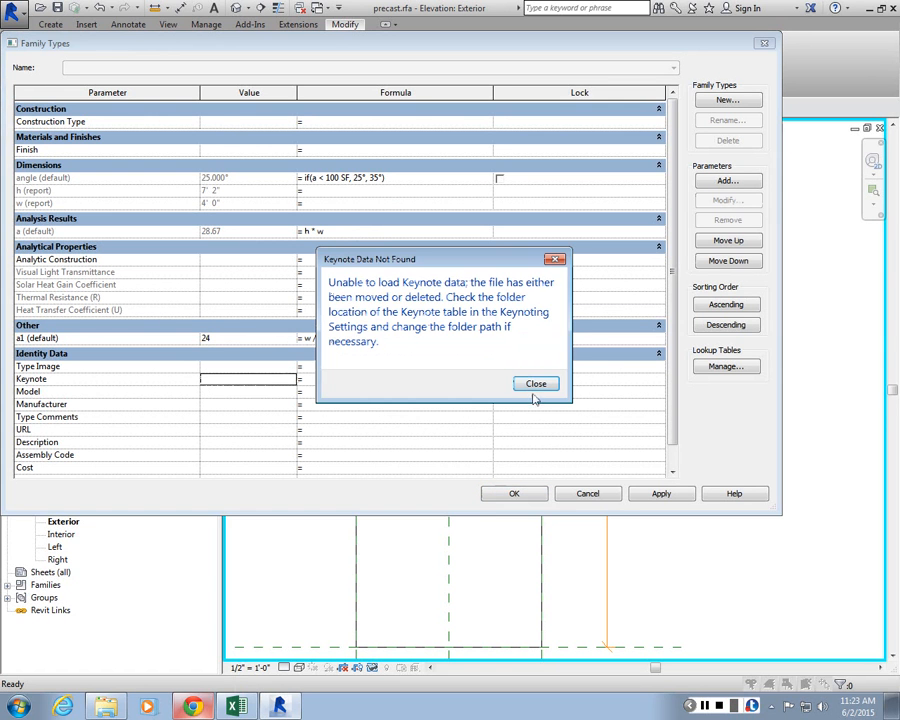
{"action": "left_click", "coordinate": [534, 384]}
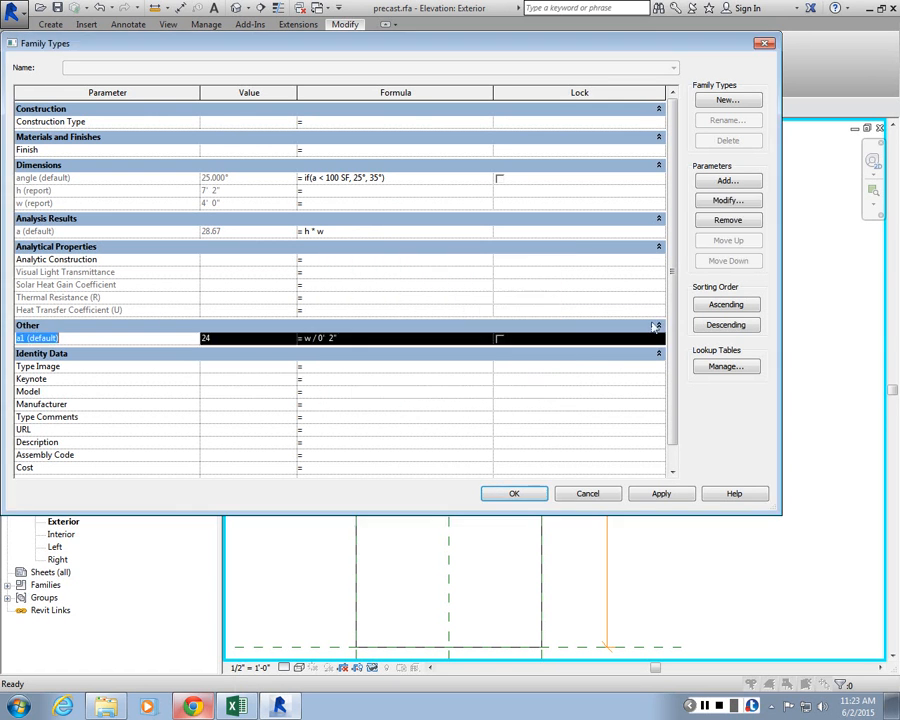
{"action": "left_click", "coordinate": [728, 220]}
{"action": "key", "text": "Return"}
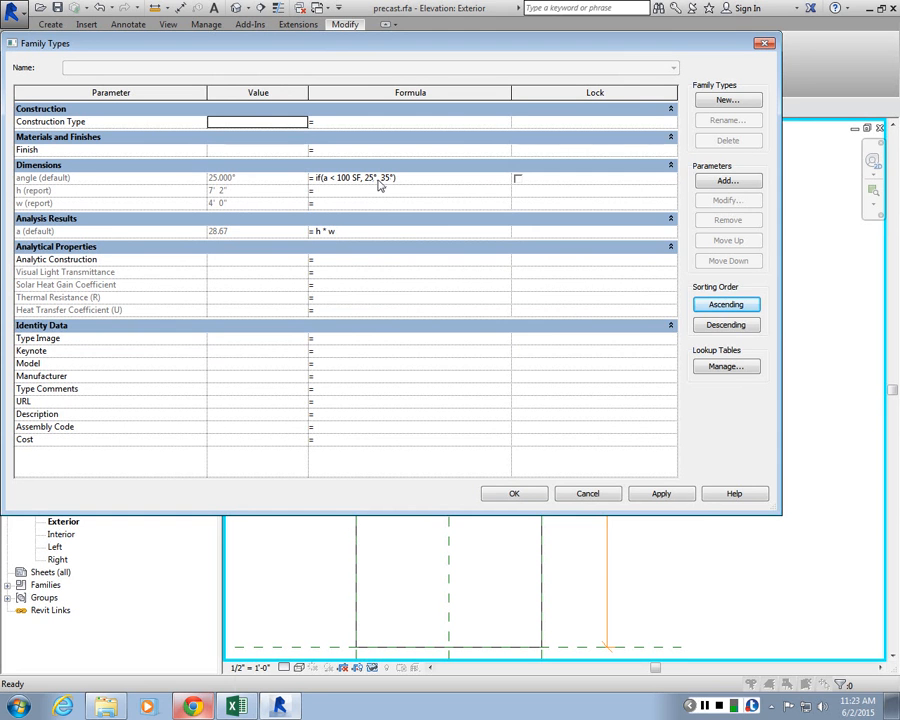
{"action": "left_click_drag", "start_coordinate": [371, 47], "coordinate": [389, 54]}
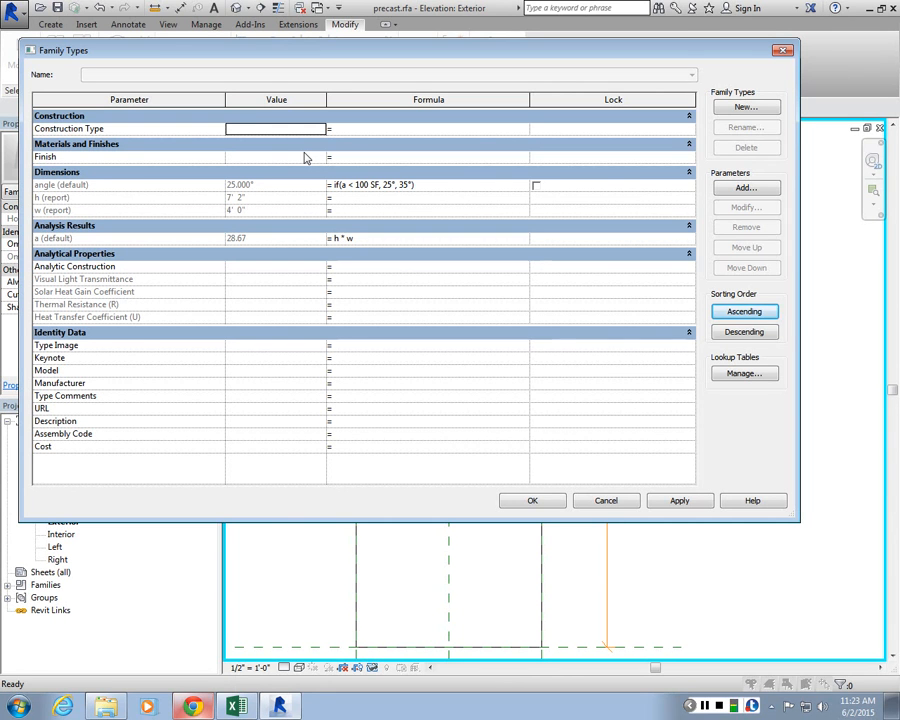
Replace the 25° result in the angle parameter's formula with the nested condition if(a > 50 SF, 35°, 45°)
{"action": "left_click", "coordinate": [358, 186]}
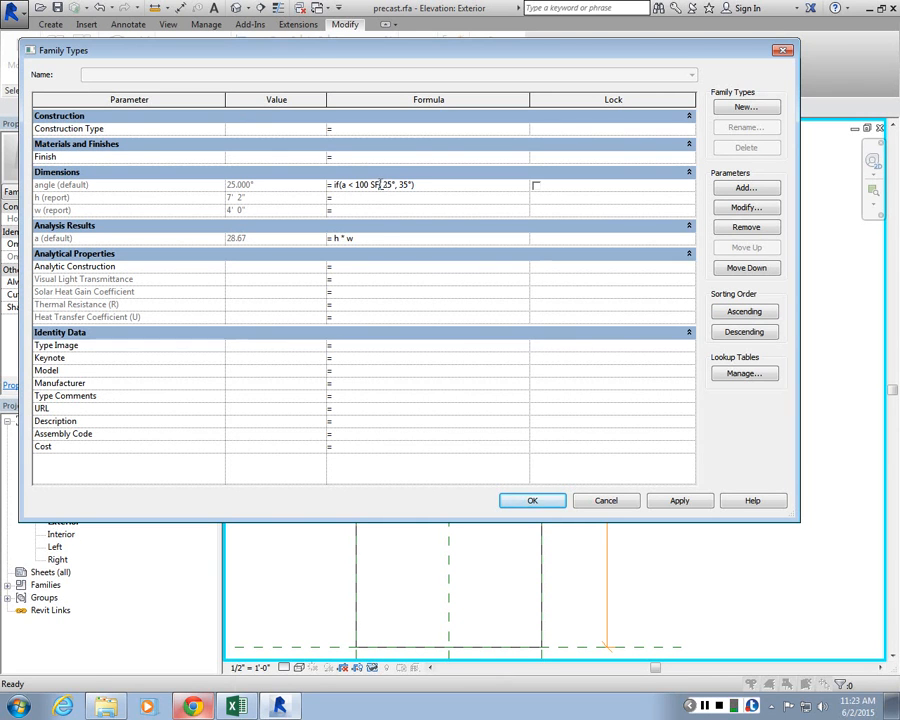
{"action": "left_click_drag", "start_coordinate": [381, 184], "coordinate": [397, 185]}
{"action": "type", "text": "if(,a"}
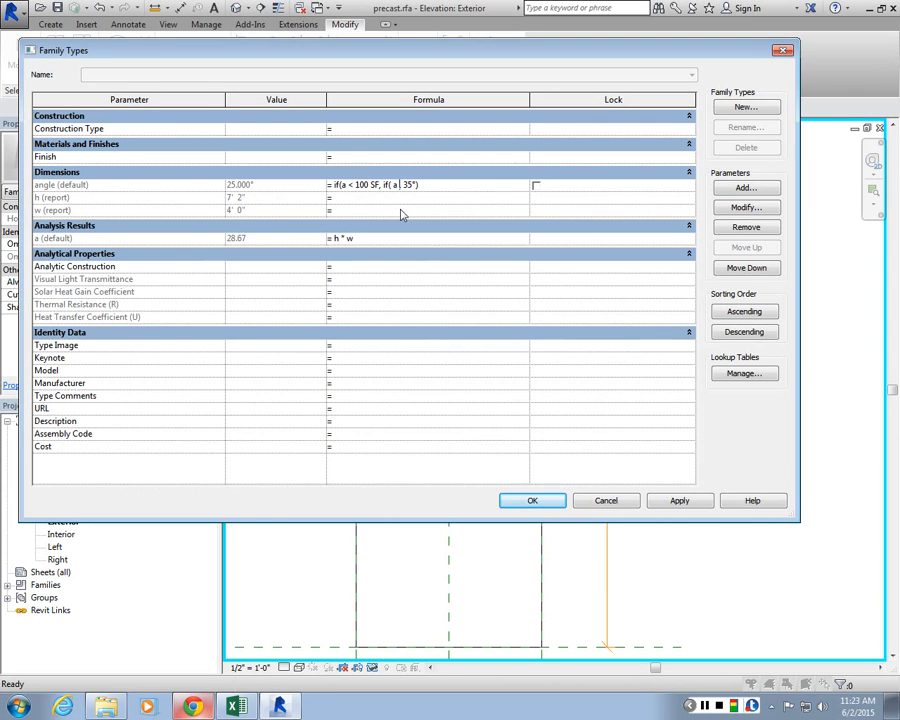
{"action": "type", "text": " >50,45"}
{"action": "key", "text": "BackSpace"}
{"action": "key", "text": "BackSpace"}
{"action": "type", "text": ", 35, 45),"}
{"action": "key", "text": "Tab"}
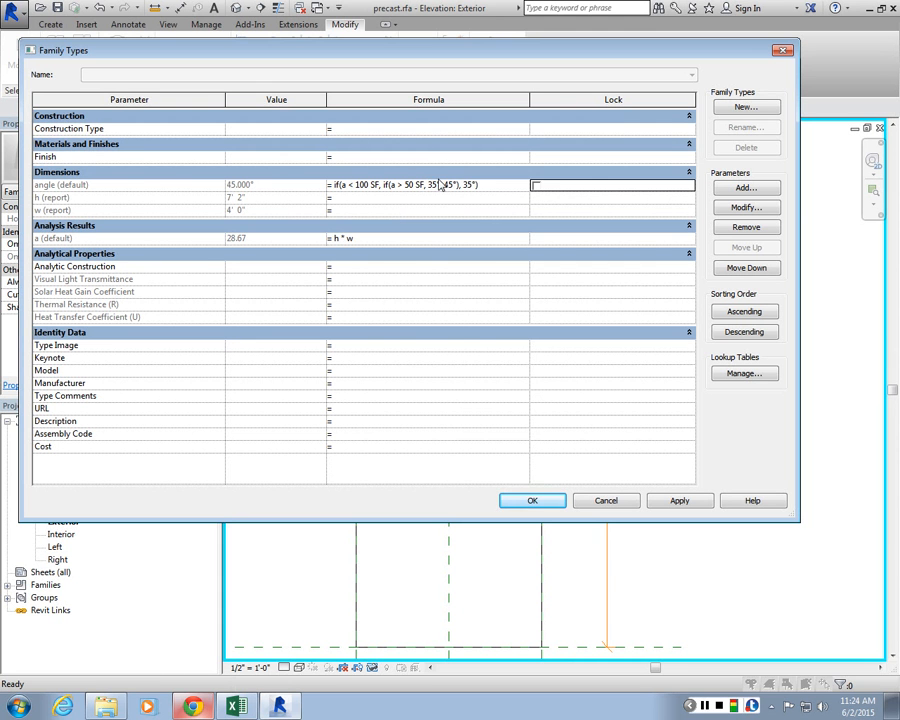
Replace the final 35° in the angle formula with if(a > 150 SF, 10°, 15°), then apply and accept the family parameters
{"action": "left_click_drag", "start_coordinate": [463, 185], "coordinate": [582, 321]}
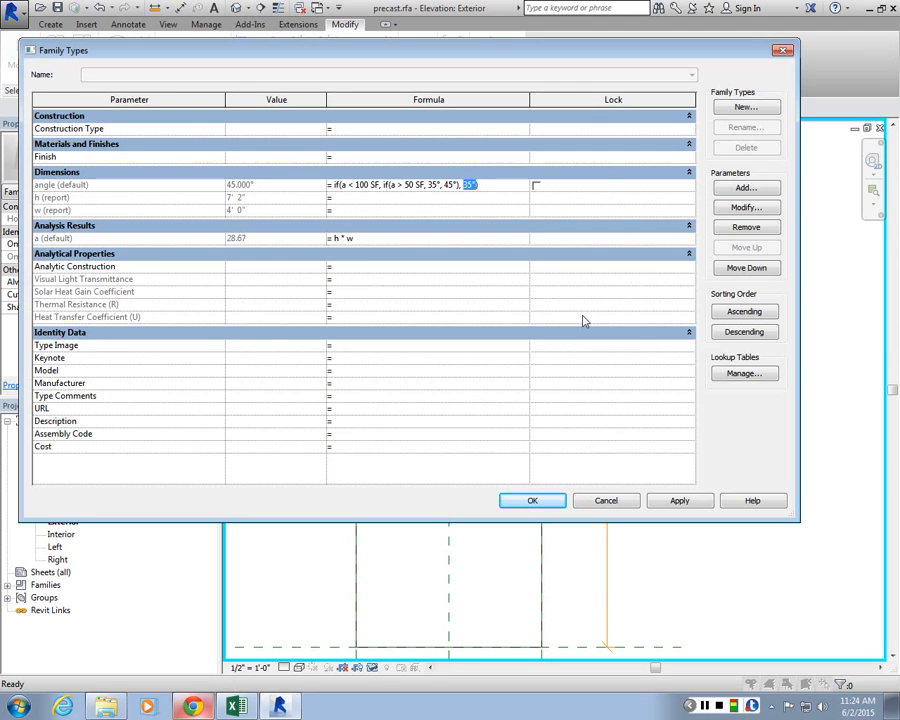
{"action": "type", "text": "if(a > 150, 10, 15"}
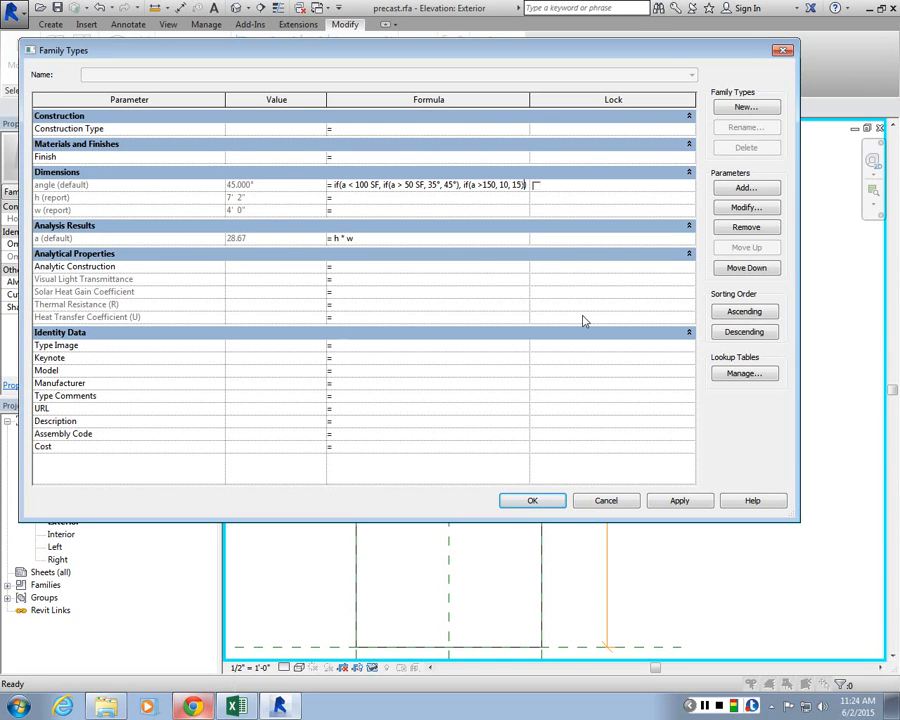
{"action": "left_click", "coordinate": [513, 199]}
{"action": "left_click_drag", "start_coordinate": [529, 99], "coordinate": [580, 99]}
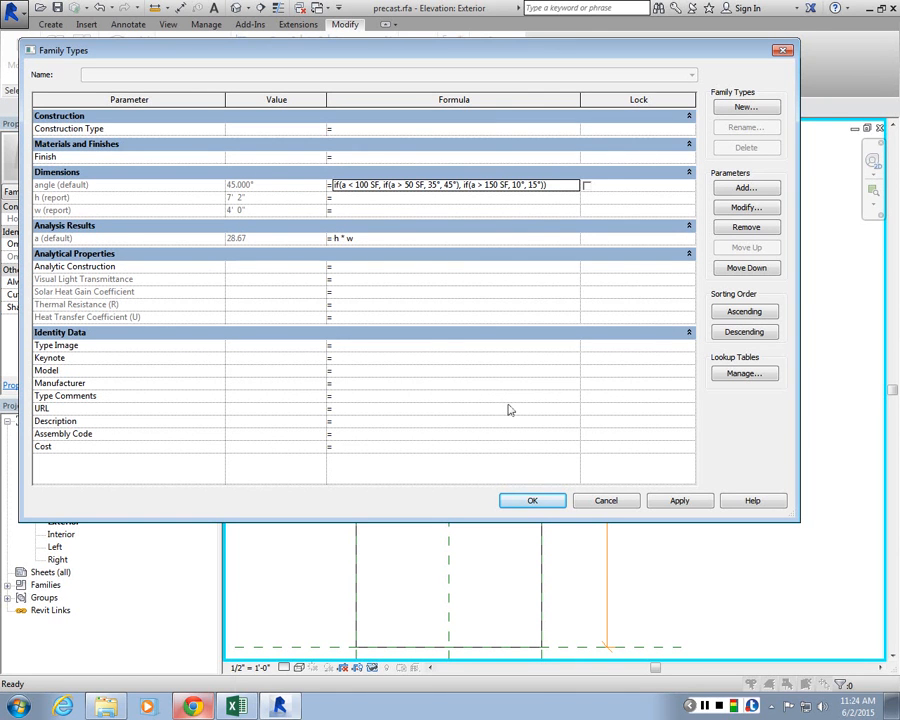
{"action": "left_click", "coordinate": [683, 501]}
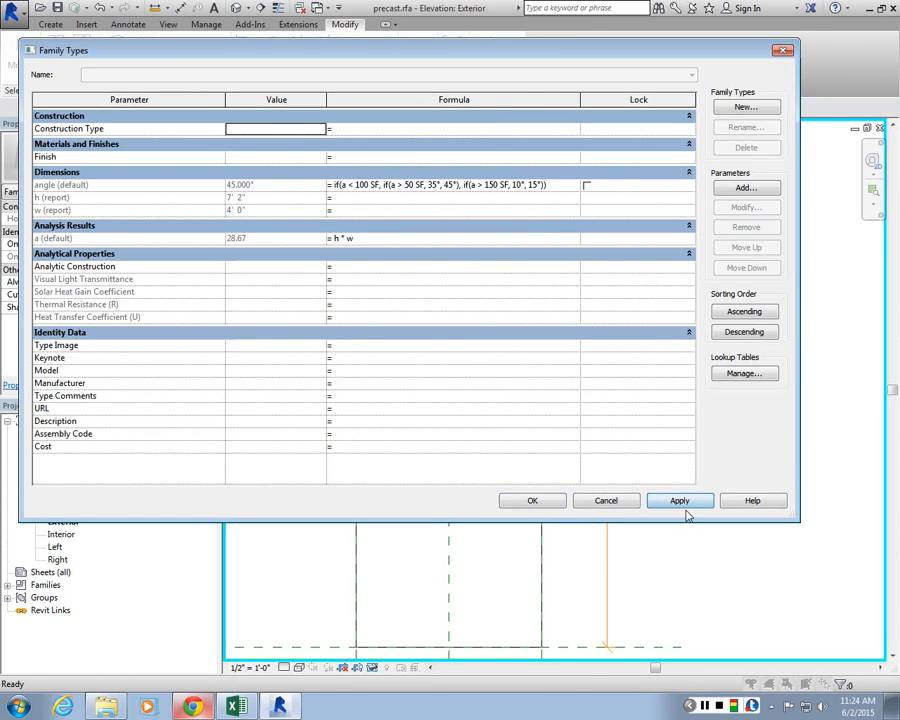
{"action": "left_click", "coordinate": [548, 502]}
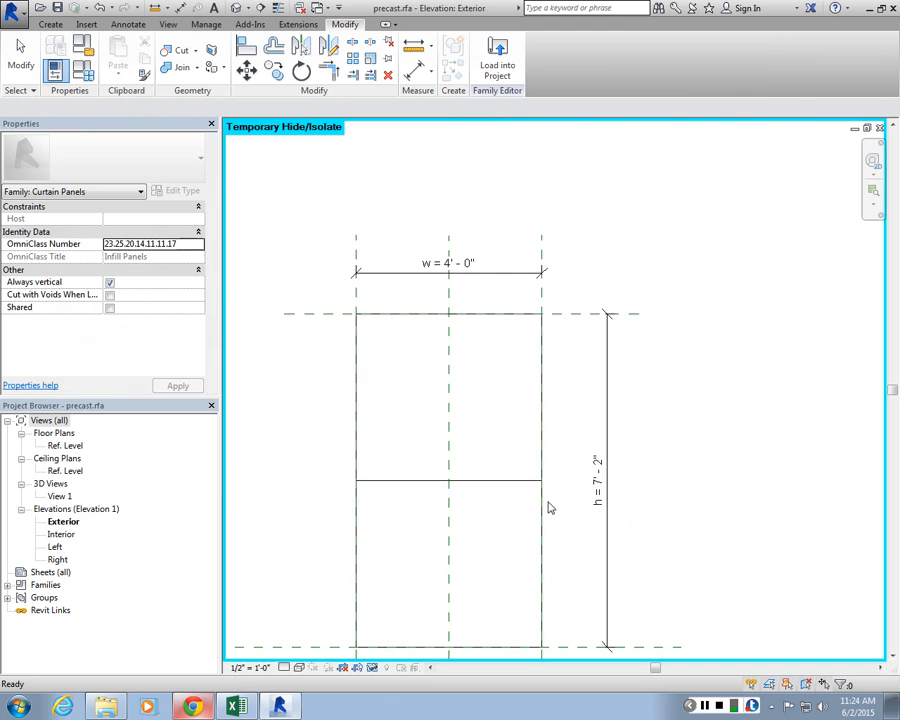
Load the updated precast panel family into Project1
{"action": "left_click", "coordinate": [500, 72]}
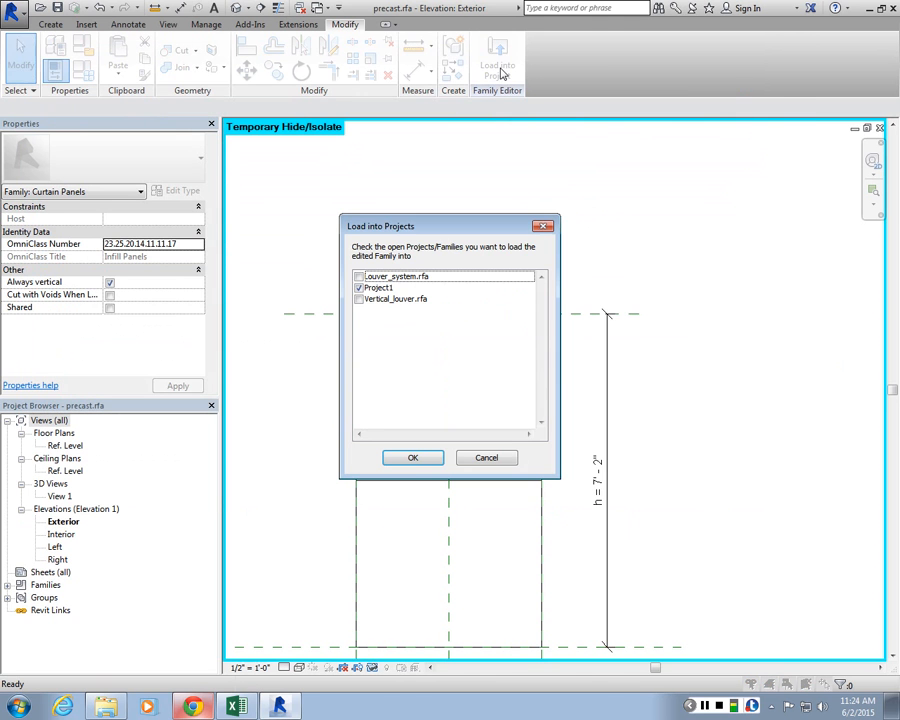
{"action": "left_click", "coordinate": [411, 457]}
{"action": "left_click", "coordinate": [425, 347]}
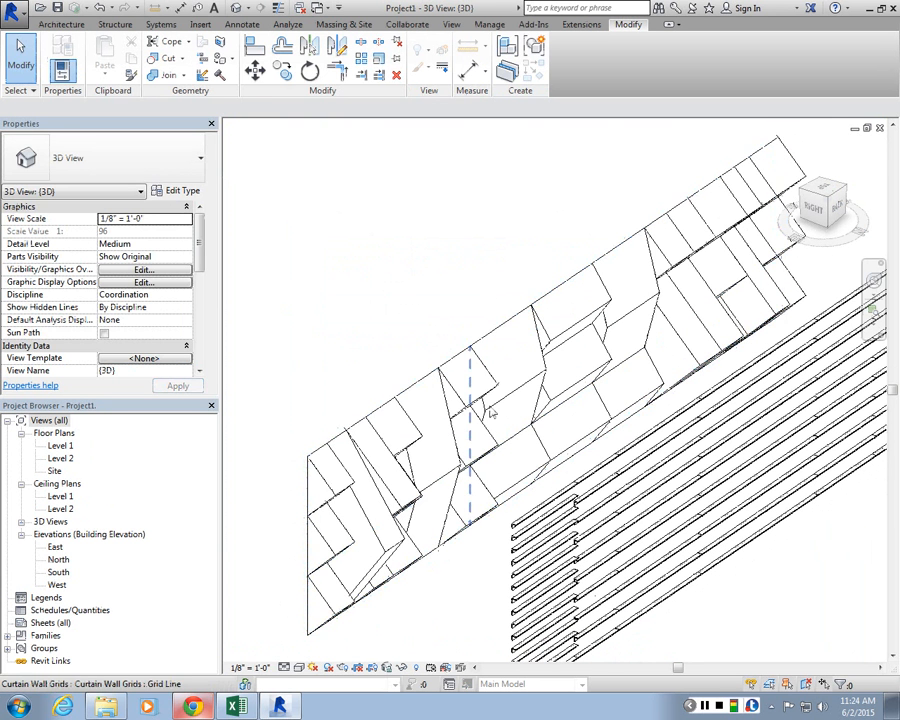
Examine how the precast panels fold across the curtain wall from both of its sides in 3D
{"action": "scroll", "coordinate": [367, 483], "scroll_direction": "down", "scroll_amount": 5}
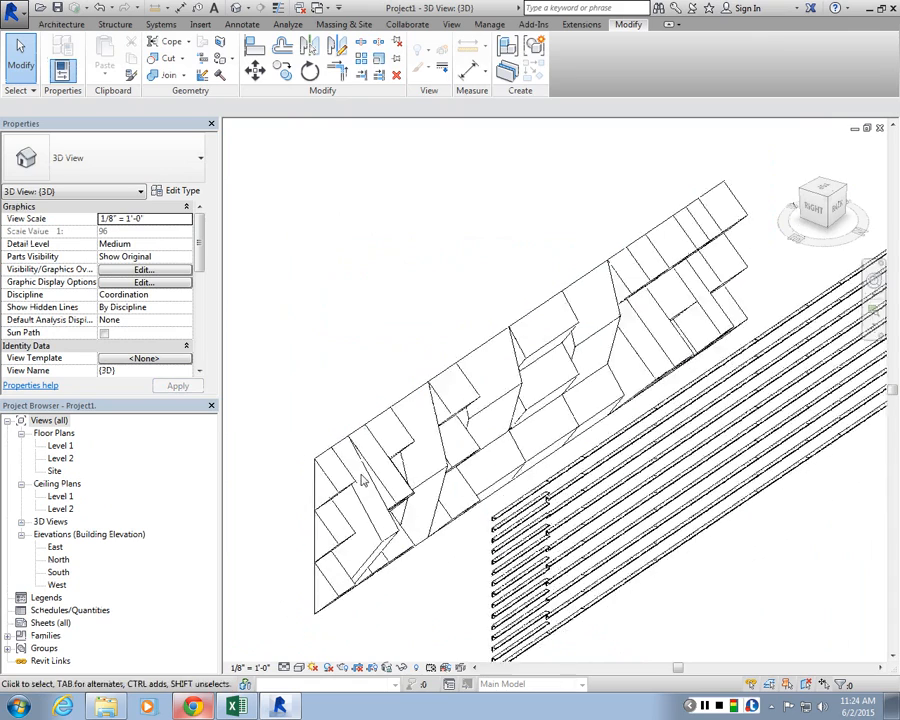
{"action": "scroll", "coordinate": [367, 480], "scroll_direction": "up", "scroll_amount": 3}
{"action": "middle_click_drag", "start_coordinate": [367, 480], "coordinate": [415, 490], "text": "shift"}
{"action": "scroll", "coordinate": [420, 485], "scroll_direction": "down", "scroll_amount": 2}
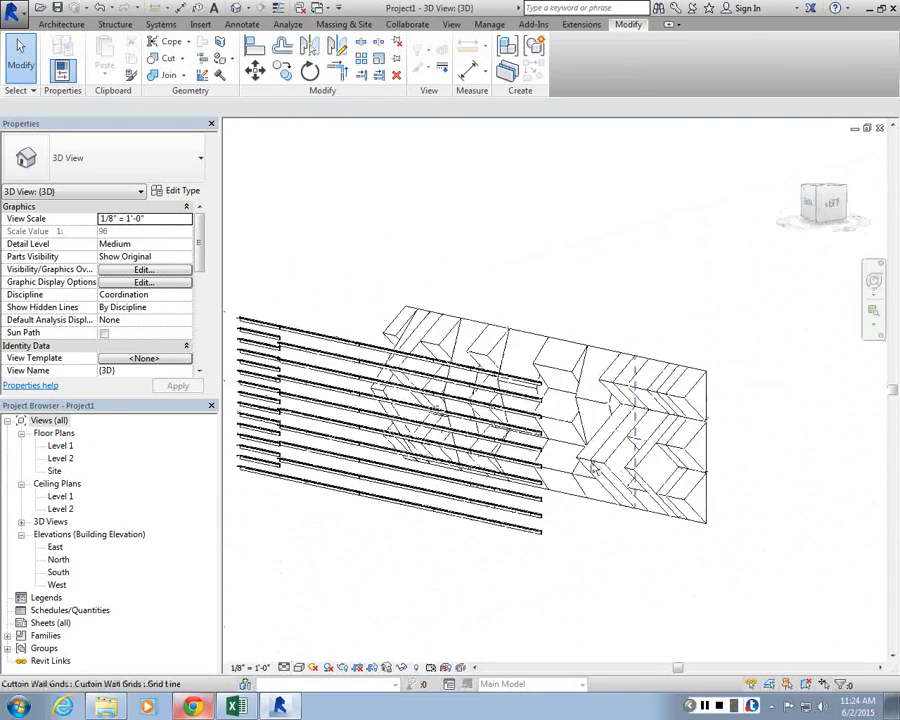
{"action": "middle_click_drag", "start_coordinate": [600, 464], "coordinate": [535, 450], "text": "shift"}
{"action": "scroll", "coordinate": [612, 442], "scroll_direction": "up", "scroll_amount": 2}
{"action": "middle_click_drag", "start_coordinate": [613, 442], "coordinate": [562, 542], "text": "shift"}
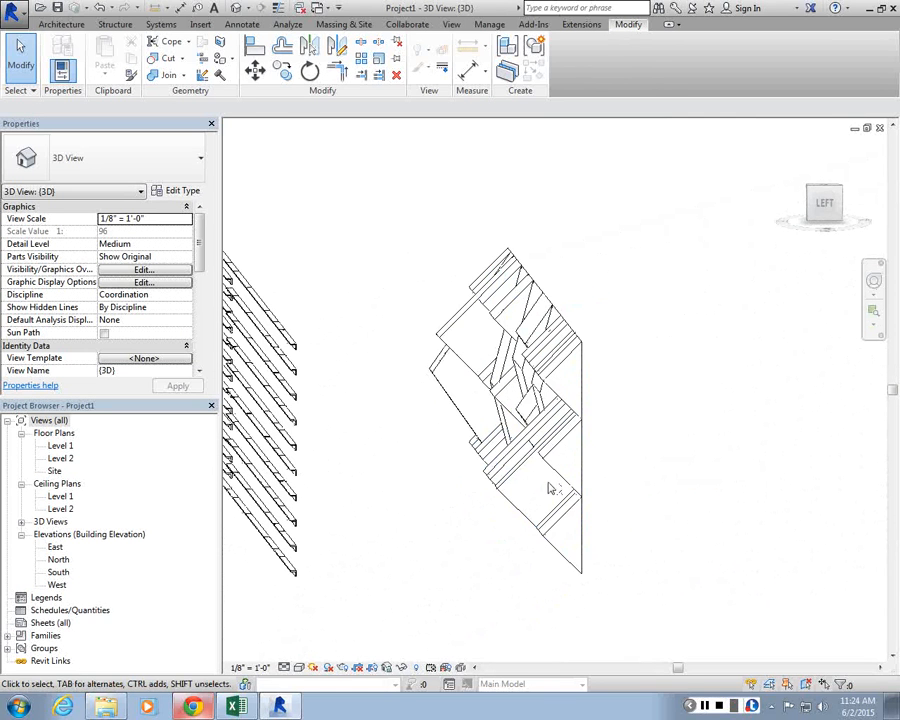
{"action": "scroll", "coordinate": [512, 418], "scroll_direction": "up", "scroll_amount": 2}
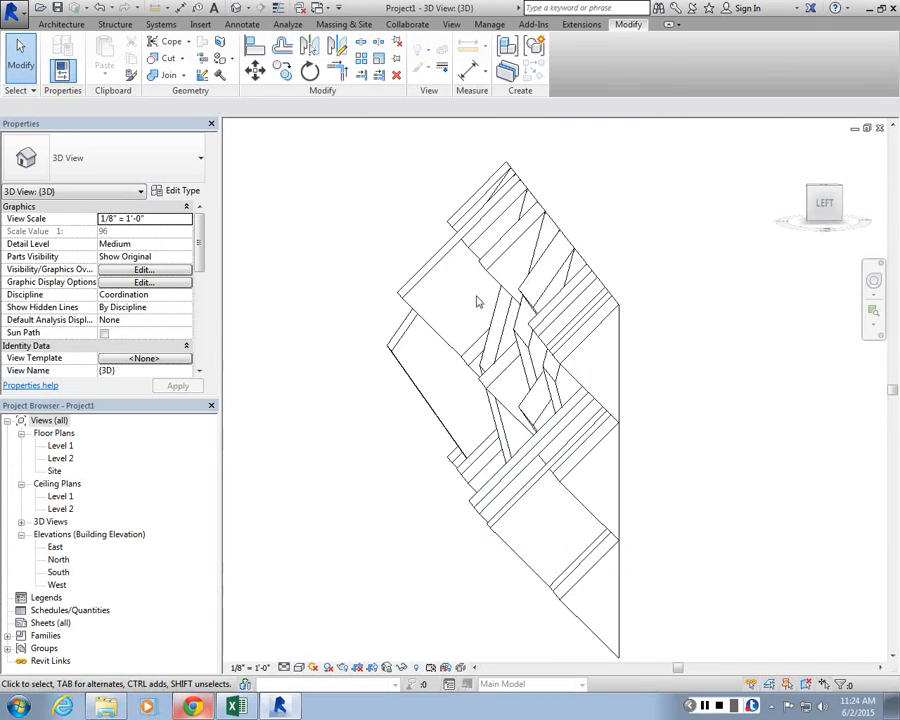
{"action": "middle_click_drag", "start_coordinate": [478, 301], "coordinate": [585, 415], "text": "shift"}
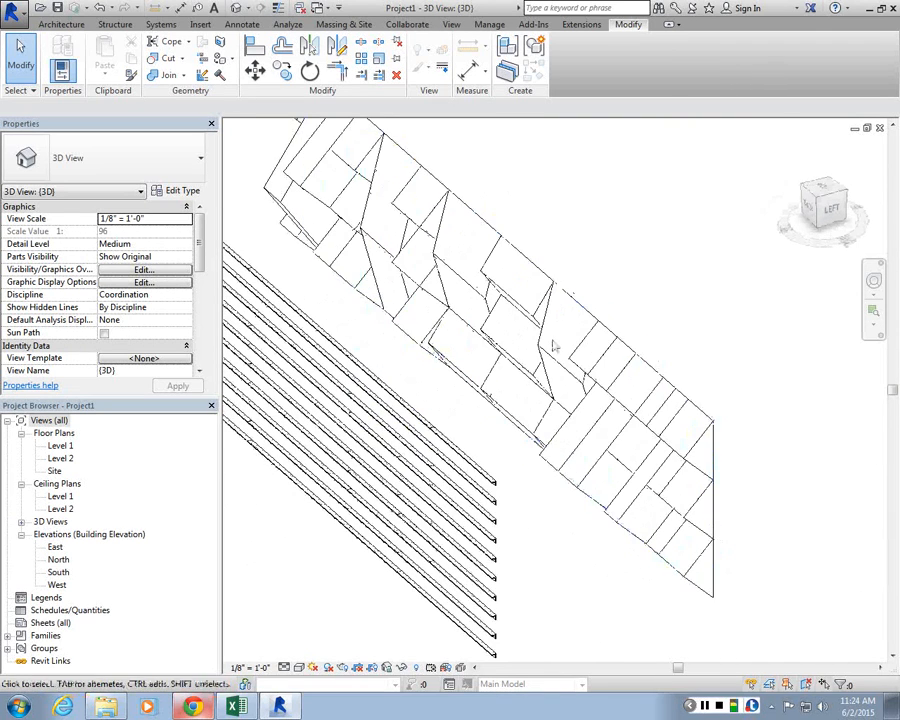
{"action": "scroll", "coordinate": [556, 345], "scroll_direction": "down", "scroll_amount": 1}
Select the precast curtain wall to check its extent, clear the selection and compare the fold angles of its small and large panels
{"action": "left_click", "coordinate": [533, 283]}
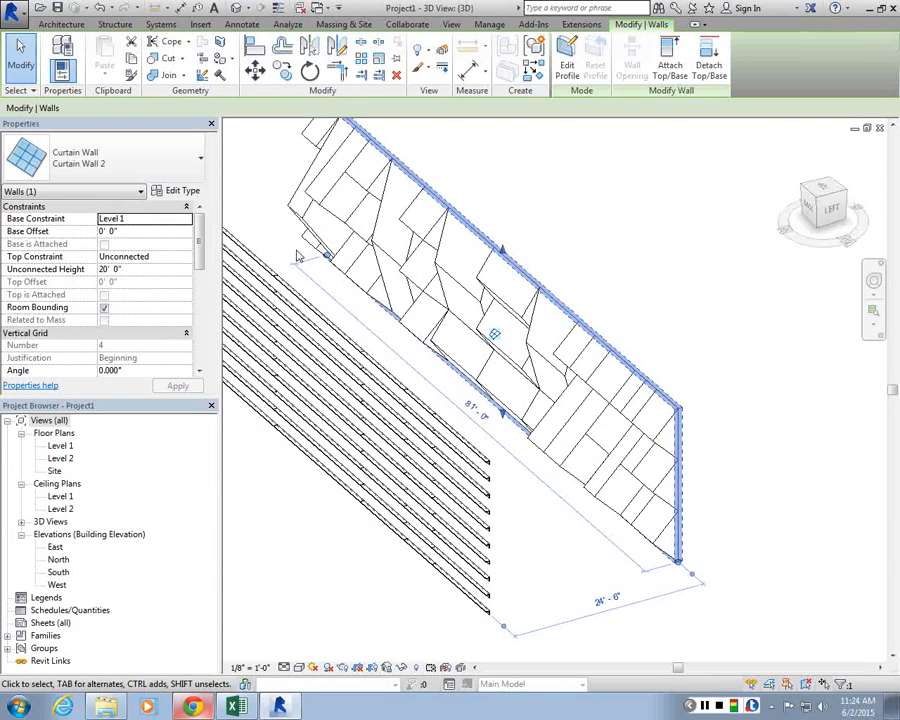
{"action": "scroll", "coordinate": [421, 215], "scroll_direction": "down", "scroll_amount": 2}
{"action": "left_click", "coordinate": [476, 185]}
{"action": "scroll", "coordinate": [476, 185], "scroll_direction": "up", "scroll_amount": 2}
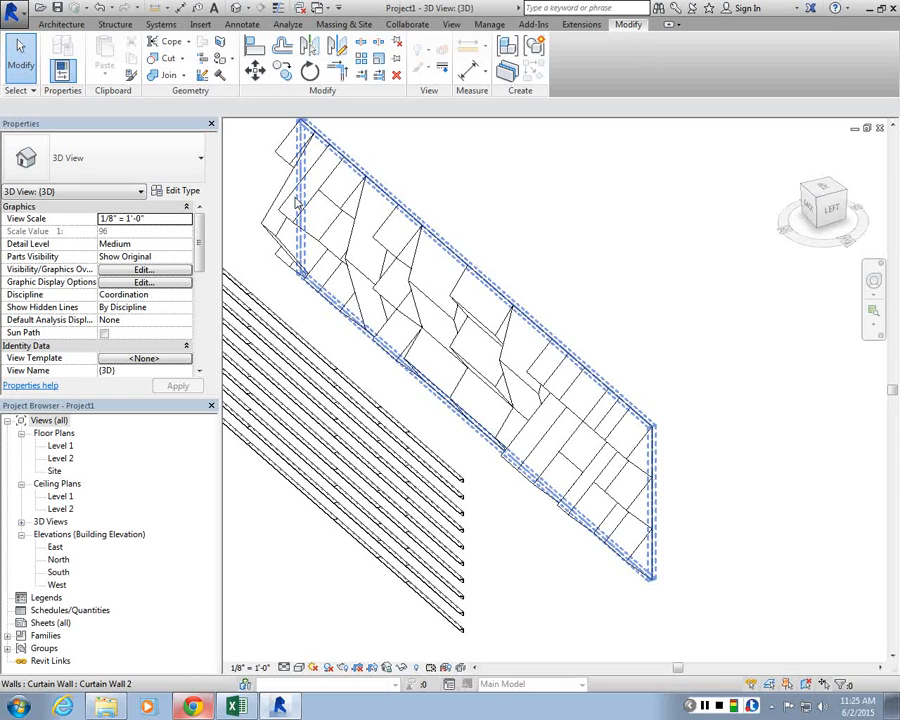
{"action": "scroll", "coordinate": [573, 250], "scroll_direction": "up", "scroll_amount": 1}
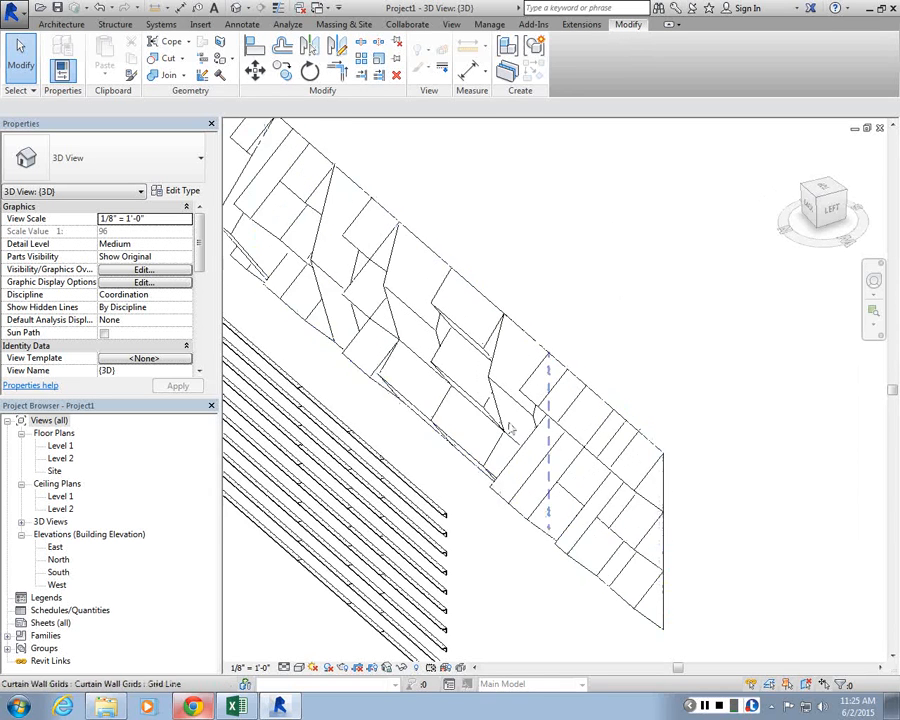
{"action": "middle_click_drag", "start_coordinate": [521, 435], "coordinate": [544, 306], "text": "shift"}
{"action": "scroll", "coordinate": [527, 290], "scroll_direction": "up", "scroll_amount": 5}
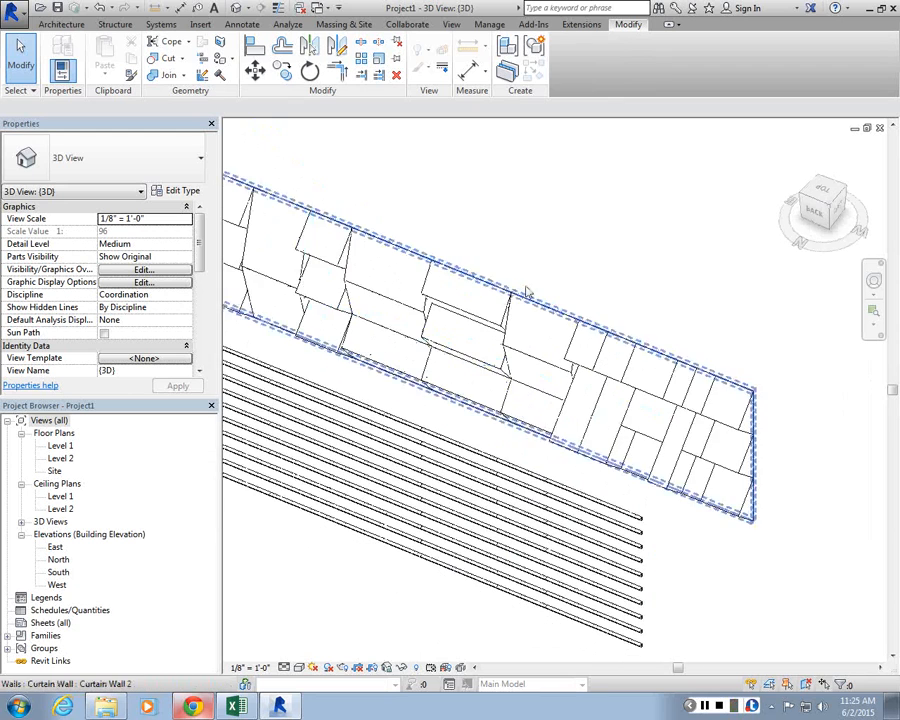
{"action": "scroll", "coordinate": [500, 235], "scroll_direction": "down", "scroll_amount": 5}
{"action": "scroll", "coordinate": [297, 205], "scroll_direction": "up", "scroll_amount": 6}
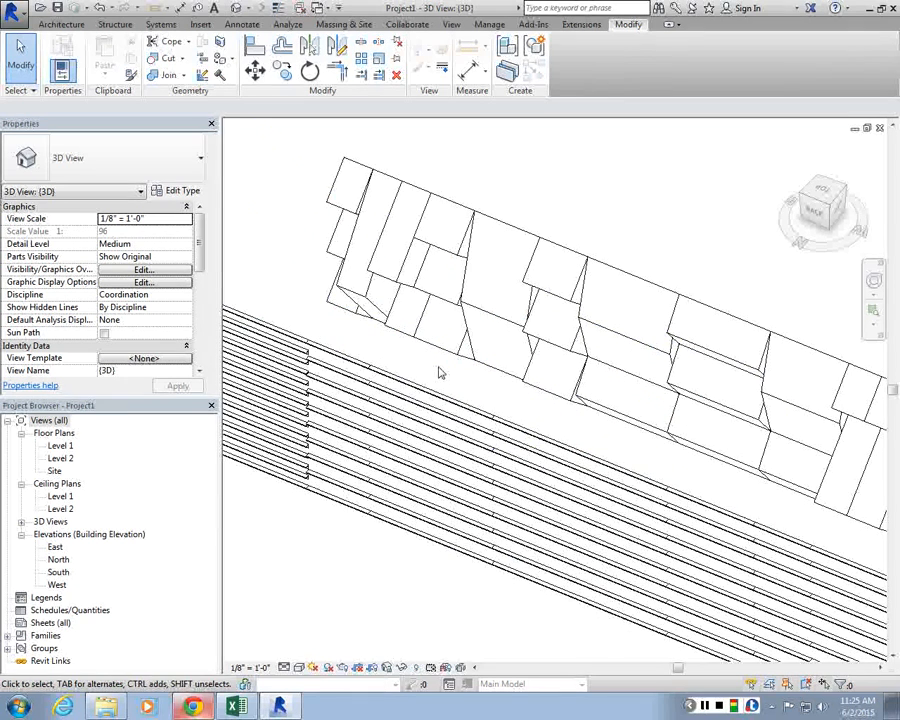
{"action": "scroll", "coordinate": [537, 309], "scroll_direction": "down", "scroll_amount": 3}
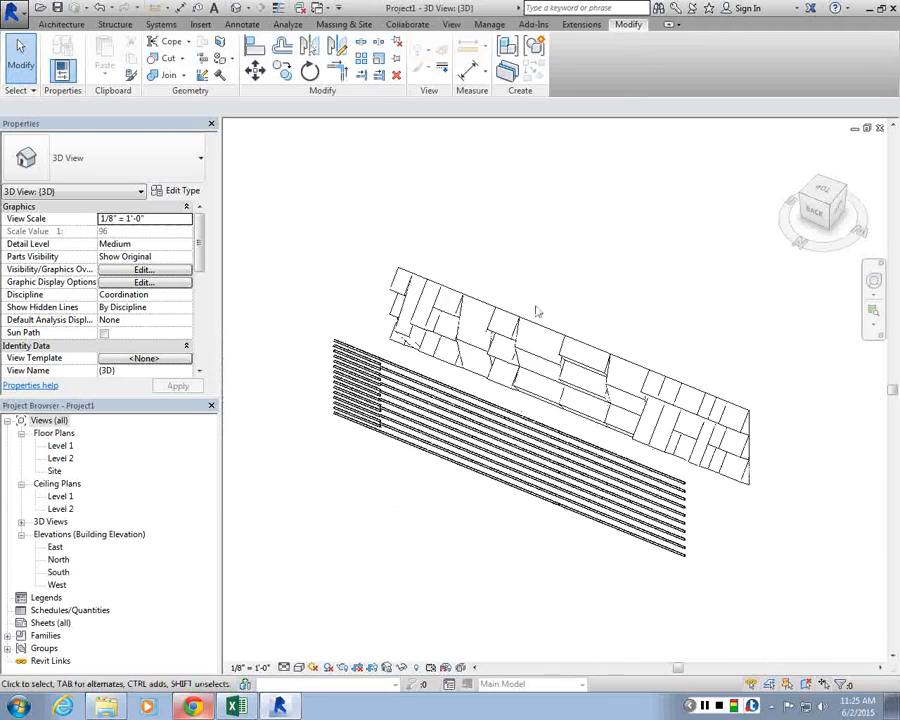
{"action": "scroll", "coordinate": [600, 322], "scroll_direction": "up", "scroll_amount": 3}
{"action": "scroll", "coordinate": [623, 332], "scroll_direction": "down", "scroll_amount": 3}
{"action": "scroll", "coordinate": [686, 573], "scroll_direction": "up", "scroll_amount": 2}
{"action": "scroll", "coordinate": [530, 450], "scroll_direction": "down", "scroll_amount": 1}
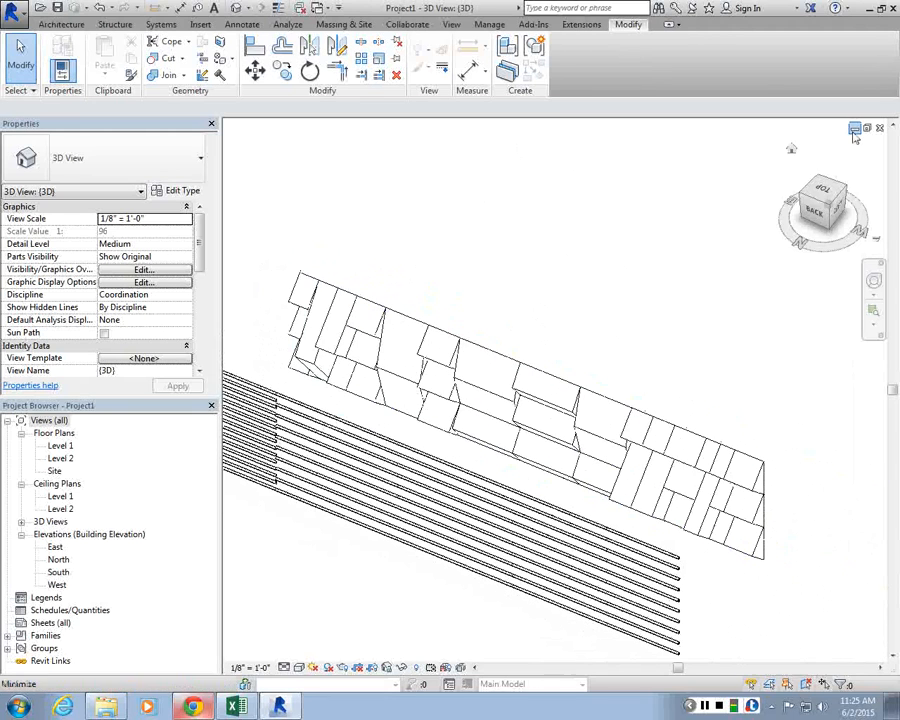
{"action": "scroll", "coordinate": [500, 257], "scroll_direction": "down", "scroll_amount": 2}
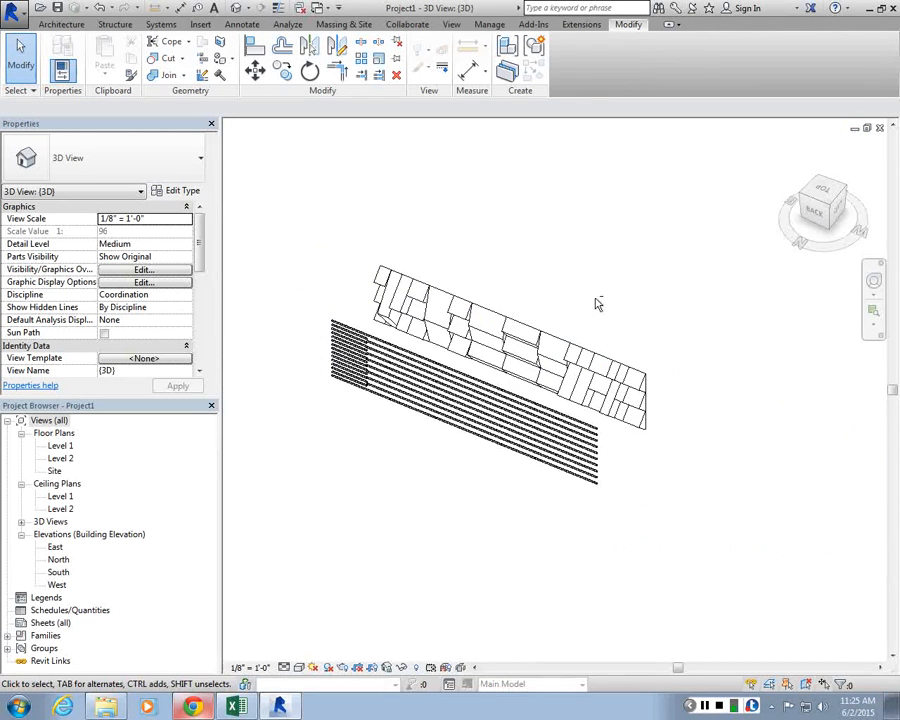
{"action": "middle_click_drag", "start_coordinate": [609, 312], "coordinate": [580, 150], "text": "shift"}
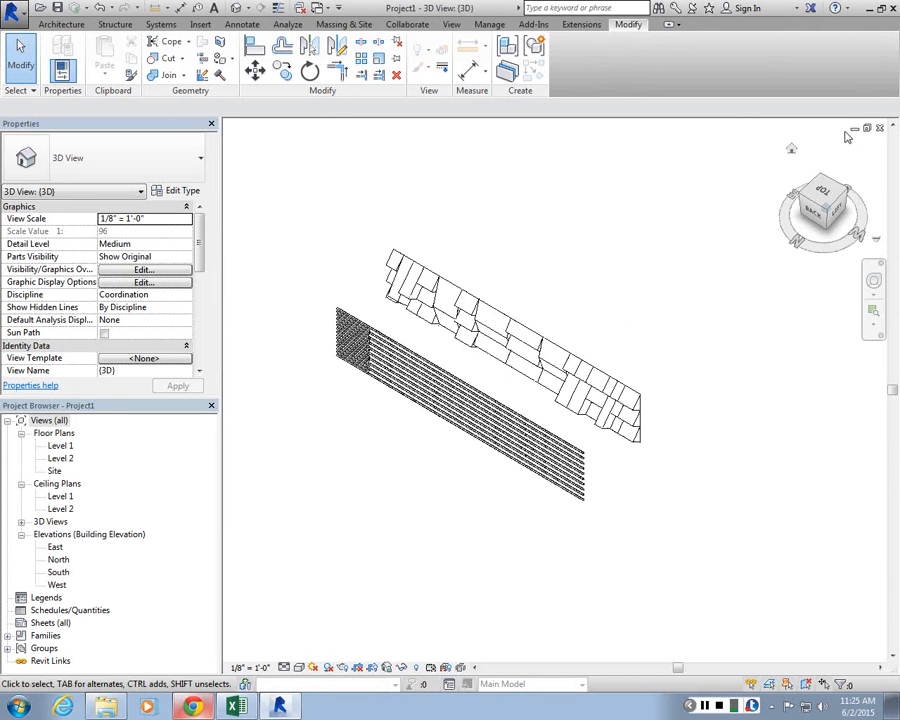
{"action": "scroll", "coordinate": [620, 270], "scroll_direction": "down", "scroll_amount": 2}
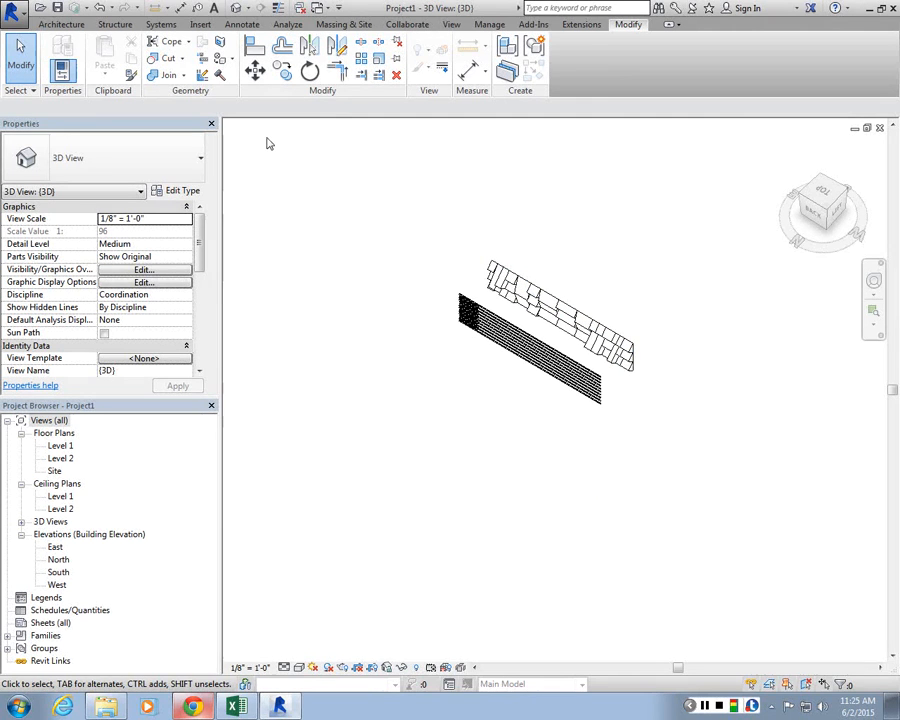
{"action": "left_click_drag", "start_coordinate": [275, 133], "coordinate": [673, 450]}
{"action": "left_click", "coordinate": [673, 450]}
{"action": "scroll", "coordinate": [700, 358], "scroll_direction": "down", "scroll_amount": 2}
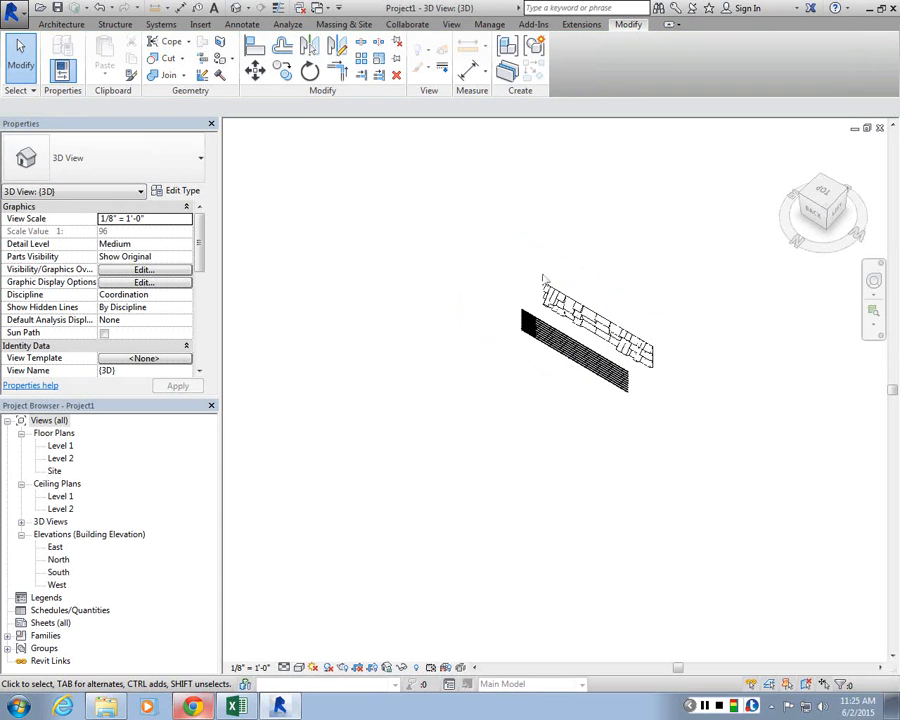
{"action": "scroll", "coordinate": [549, 276], "scroll_direction": "up", "scroll_amount": 3}
{"action": "scroll", "coordinate": [675, 410], "scroll_direction": "down", "scroll_amount": 1}
{"action": "scroll", "coordinate": [772, 505], "scroll_direction": "up", "scroll_amount": 1}
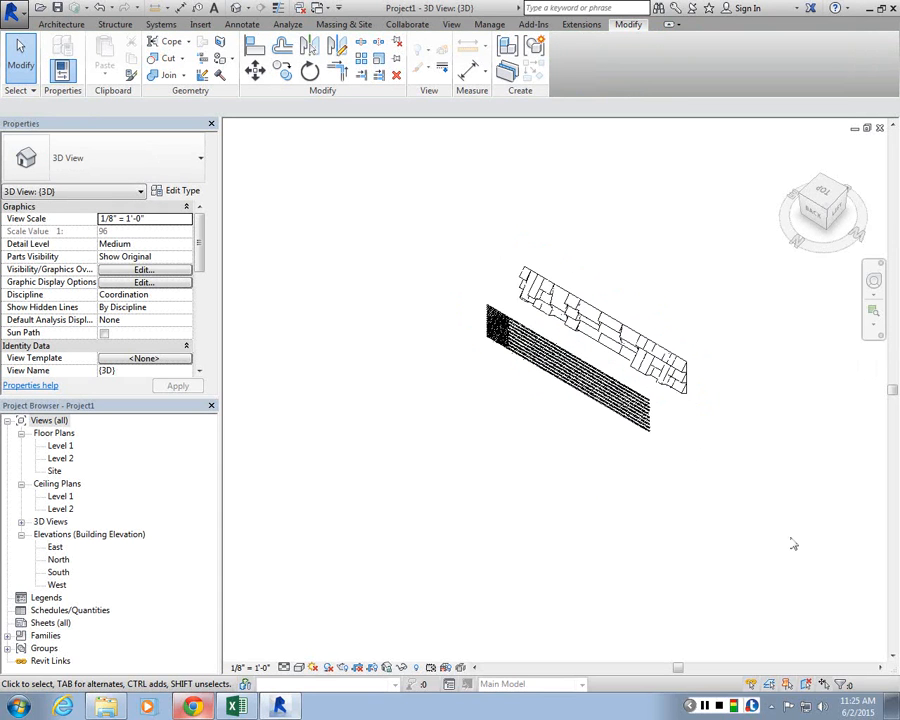
Start an in-place mass with the name Mass 1 without saving the project
{"action": "left_click", "coordinate": [345, 24]}
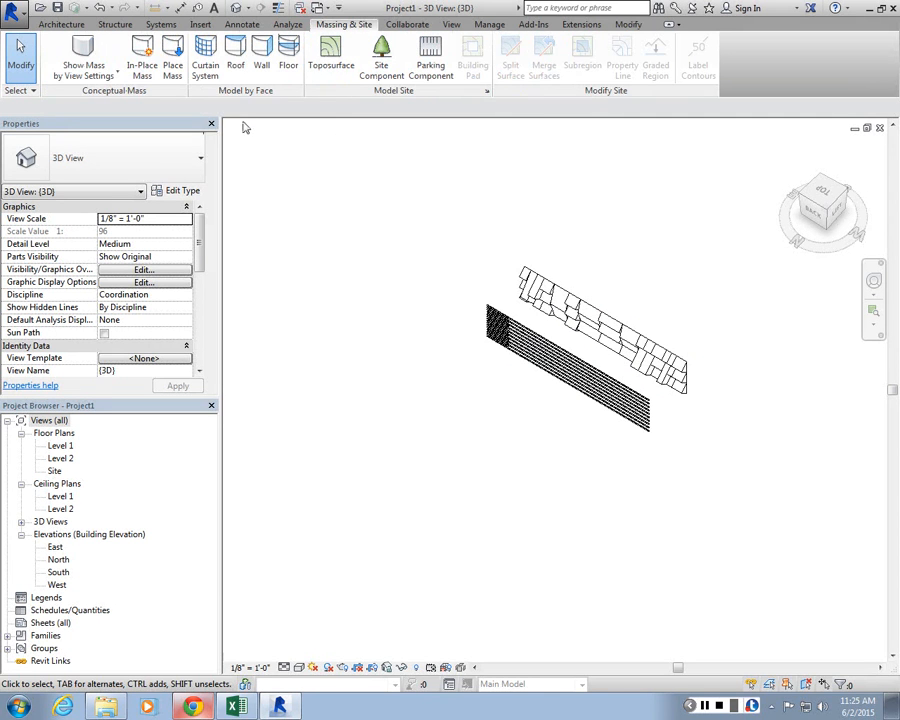
{"action": "left_click", "coordinate": [143, 66]}
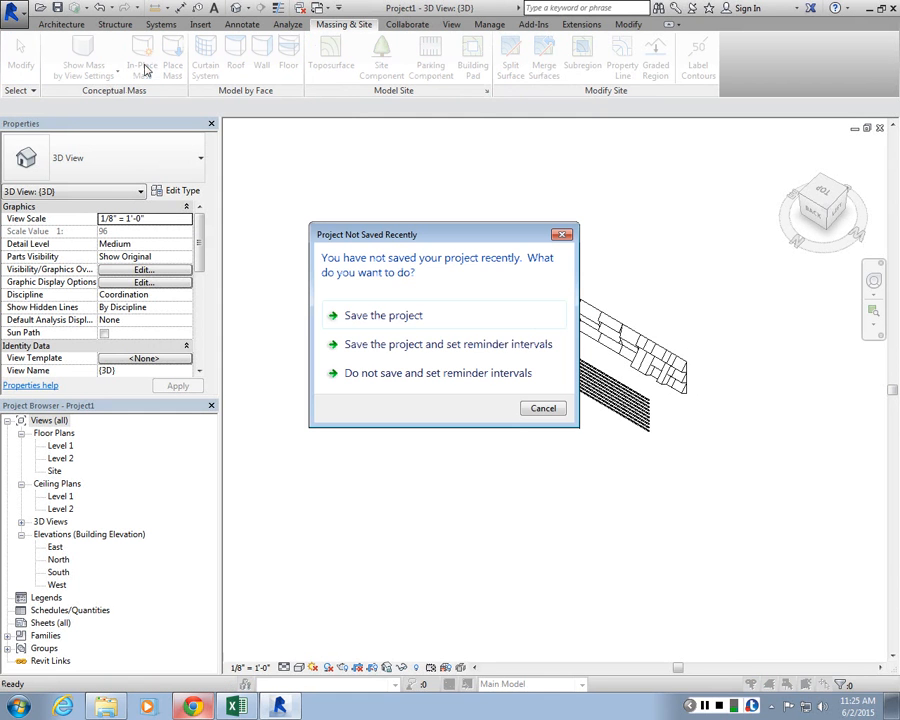
{"action": "left_click", "coordinate": [545, 408]}
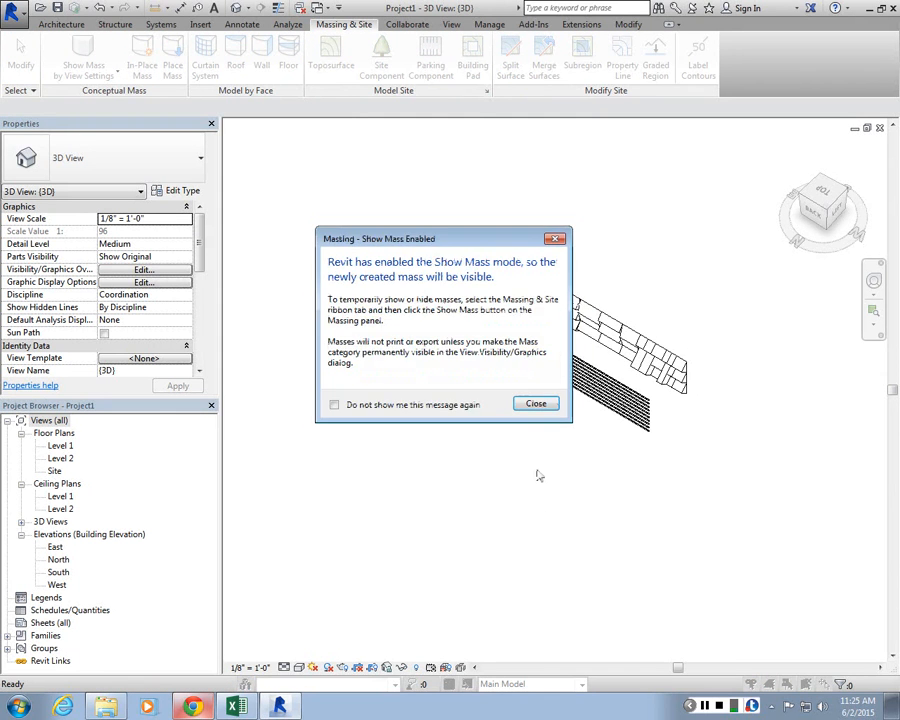
{"action": "left_click", "coordinate": [535, 405]}
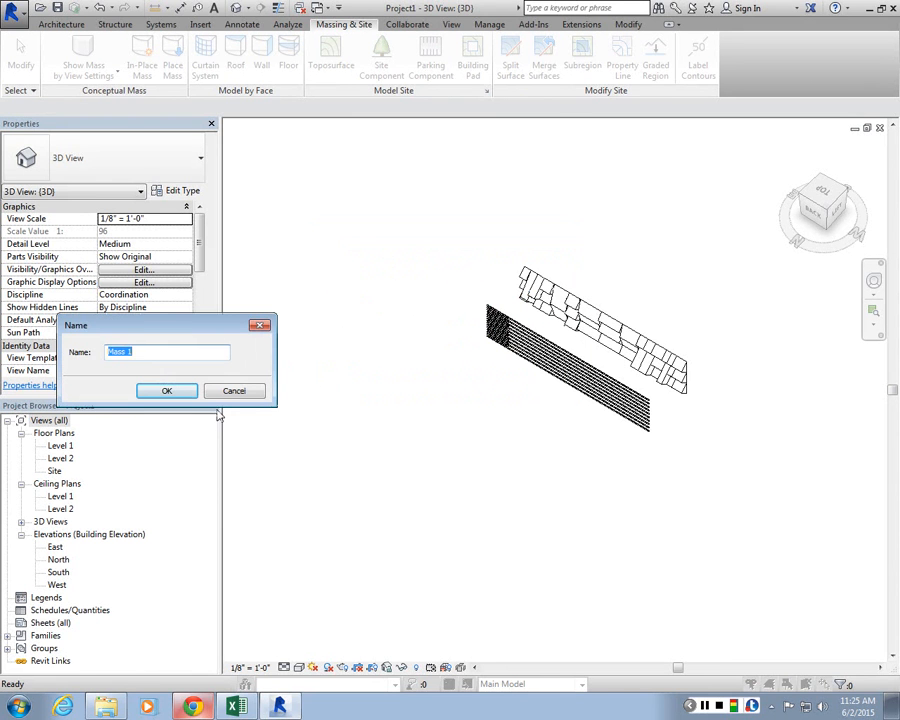
{"action": "left_click", "coordinate": [169, 392]}
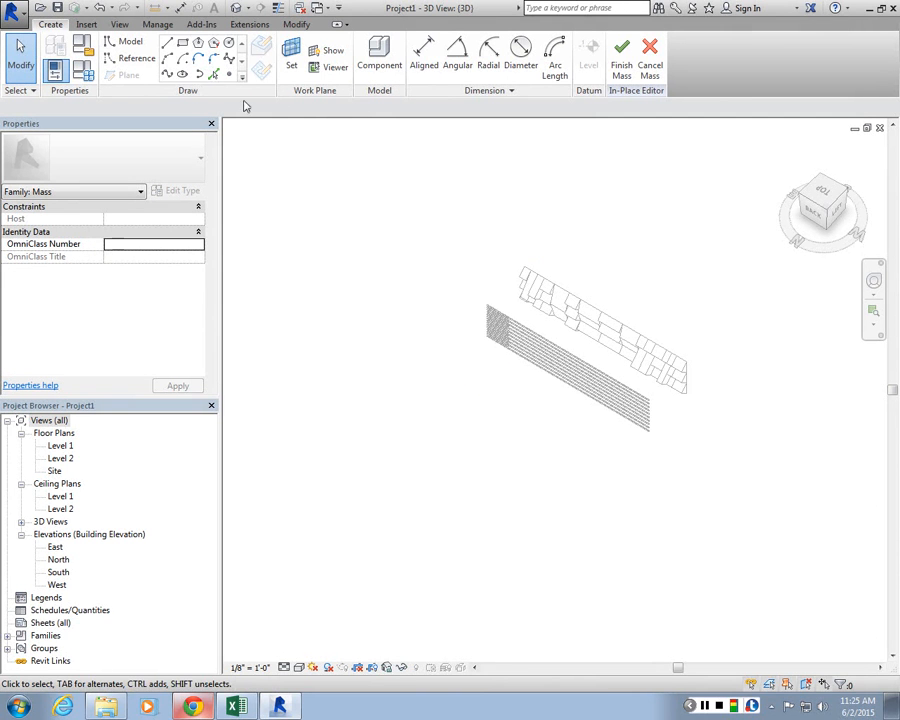
Sketch a rectangle on Level 1 in front of the louver wall, about 25' 6" away from it
{"action": "left_click", "coordinate": [182, 42]}
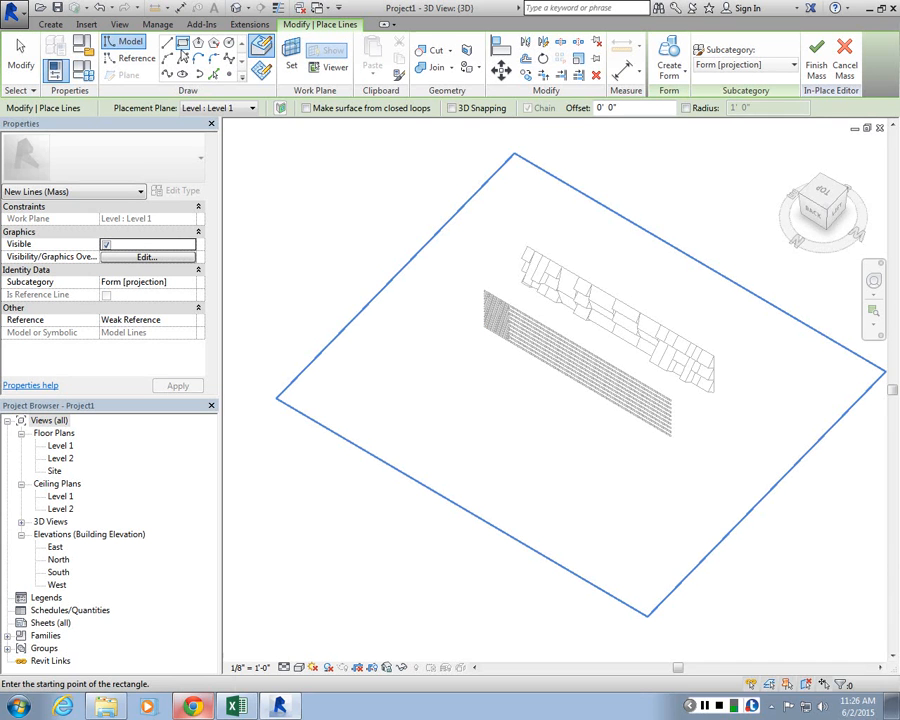
{"action": "left_click", "coordinate": [444, 376]}
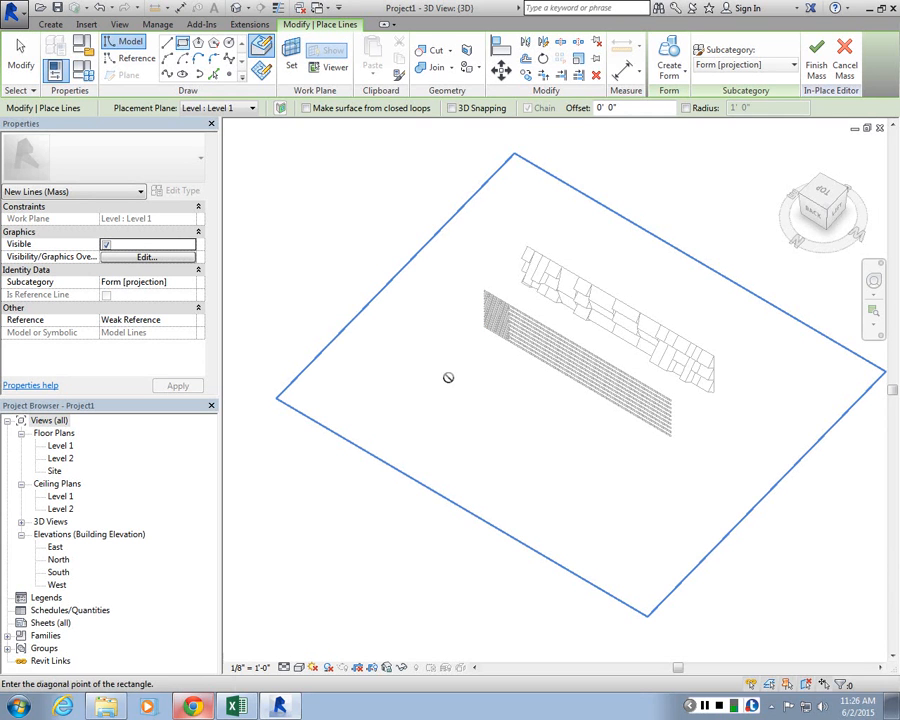
{"action": "left_click", "coordinate": [537, 520]}
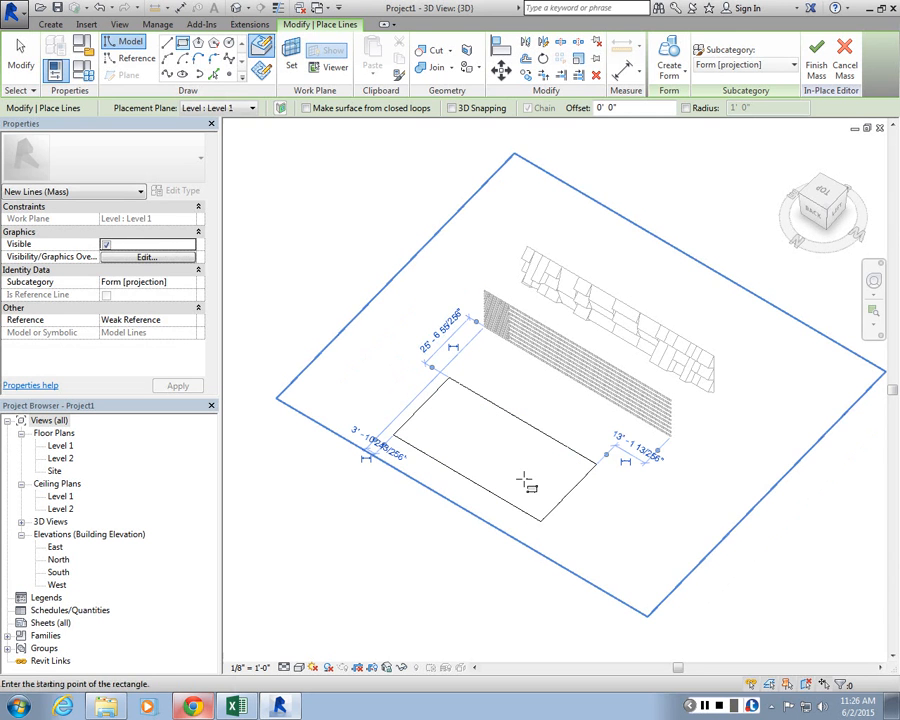
Create a 20' high solid form from the rectangle sketched in front of the louver wall
{"action": "key", "text": "Escape"}
{"action": "key", "text": "Escape"}
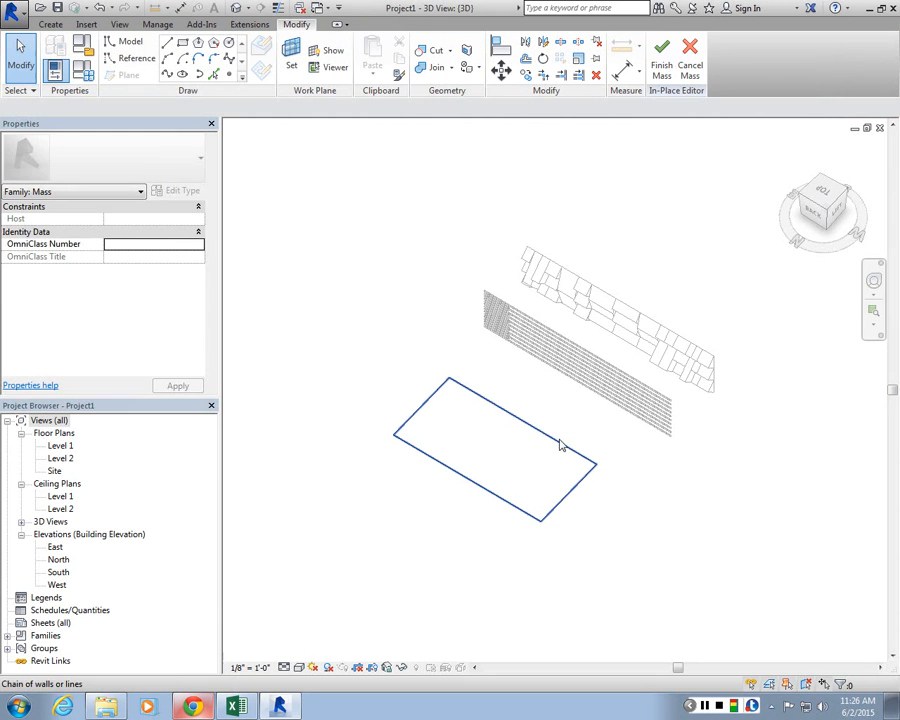
{"action": "left_click", "coordinate": [546, 438]}
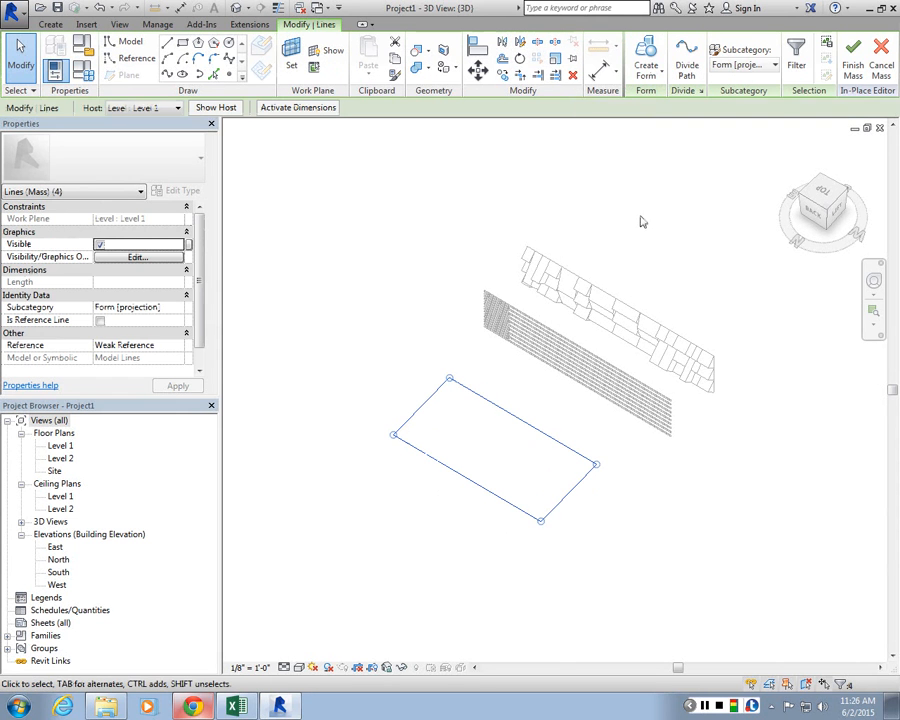
{"action": "left_click", "coordinate": [648, 58]}
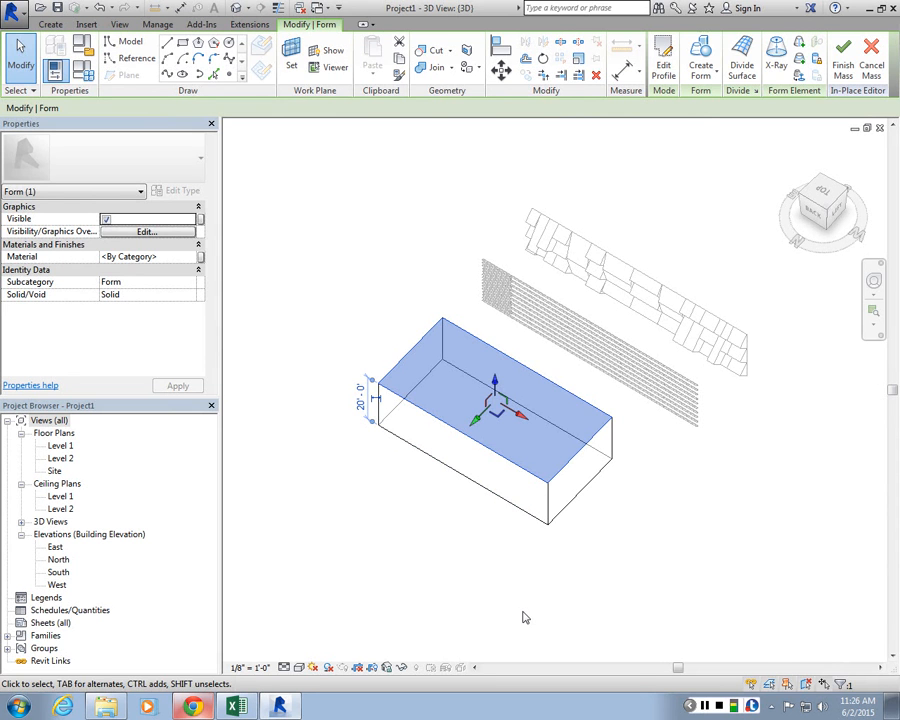
{"action": "left_click", "coordinate": [522, 617]}
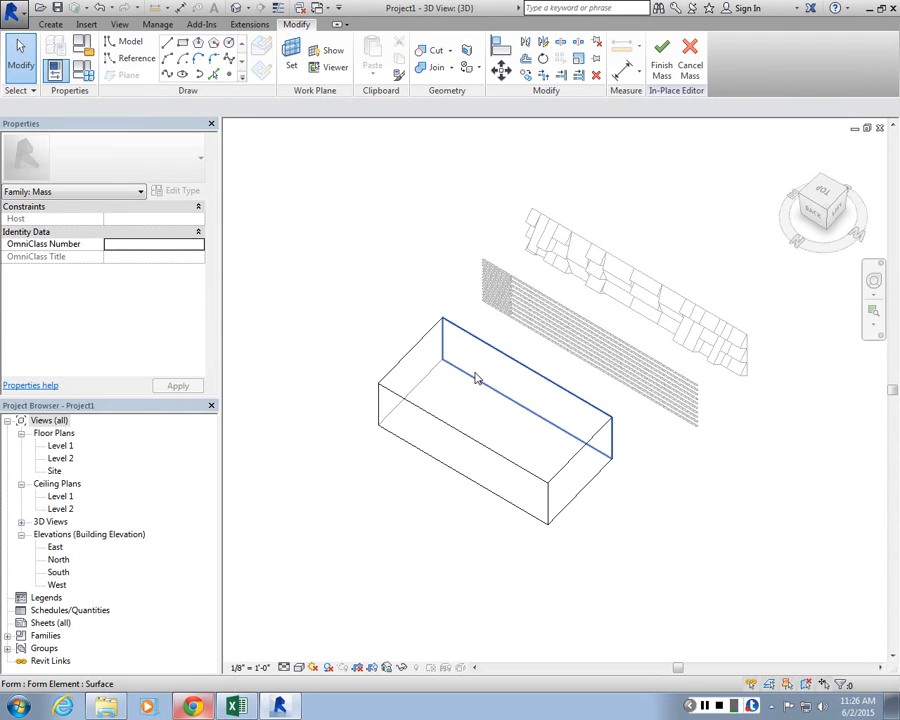
Raise the top face of the box form to a height of about 37' 7"
{"action": "left_click", "coordinate": [430, 344]}
{"action": "scroll", "coordinate": [497, 410], "scroll_direction": "up", "scroll_amount": 2}
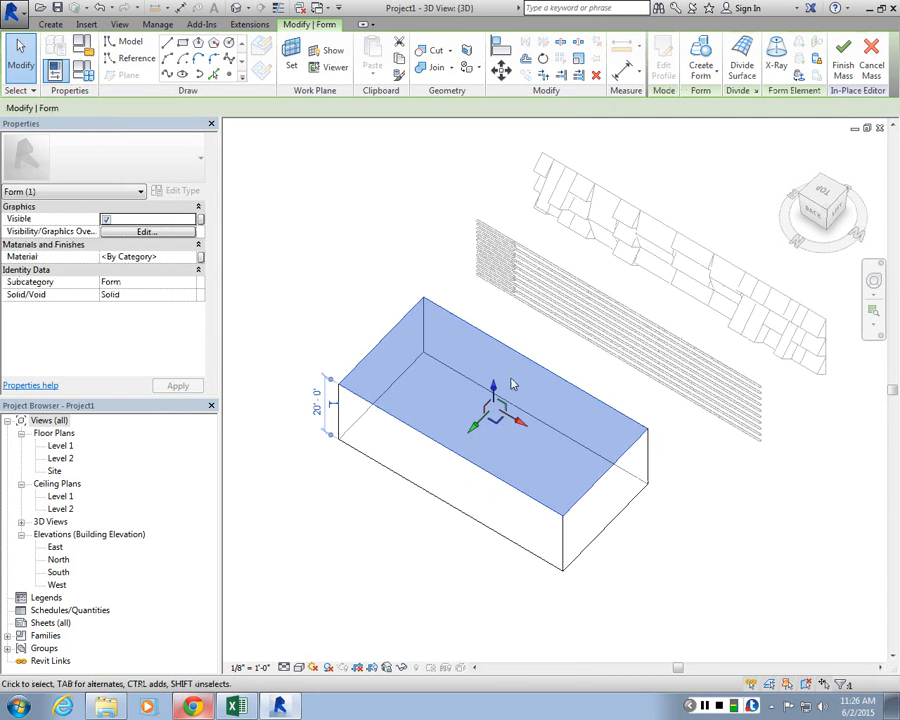
{"action": "left_click_drag", "start_coordinate": [493, 390], "coordinate": [494, 343]}
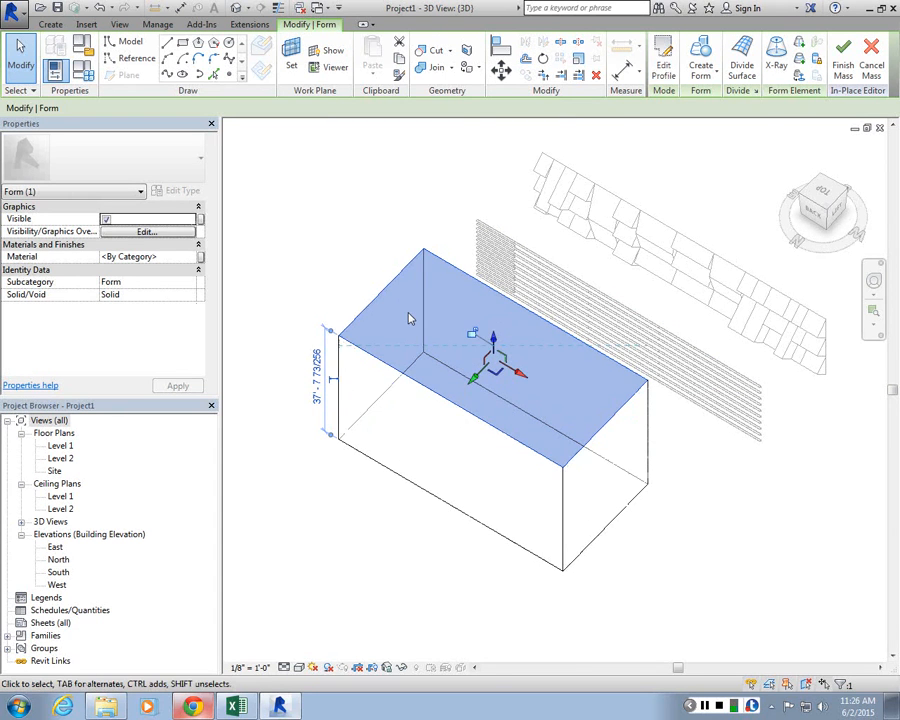
{"action": "key", "text": "Escape"}
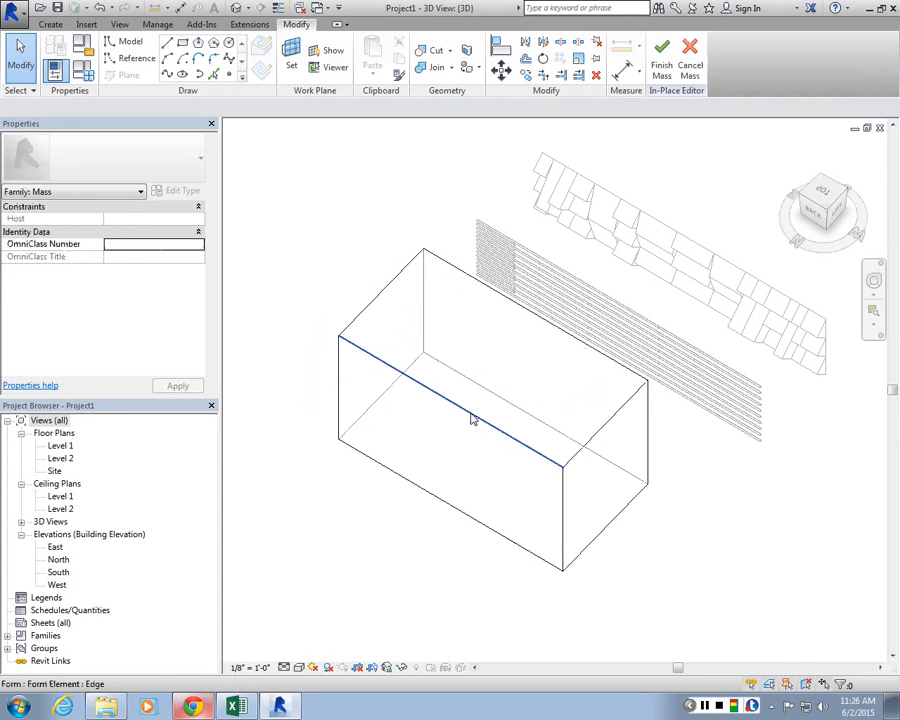
Pull the box's long face farthest from the louver wall outward to a depth of about 35' 9"
{"action": "key", "text": "Tab"}
{"action": "left_click", "coordinate": [473, 420]}
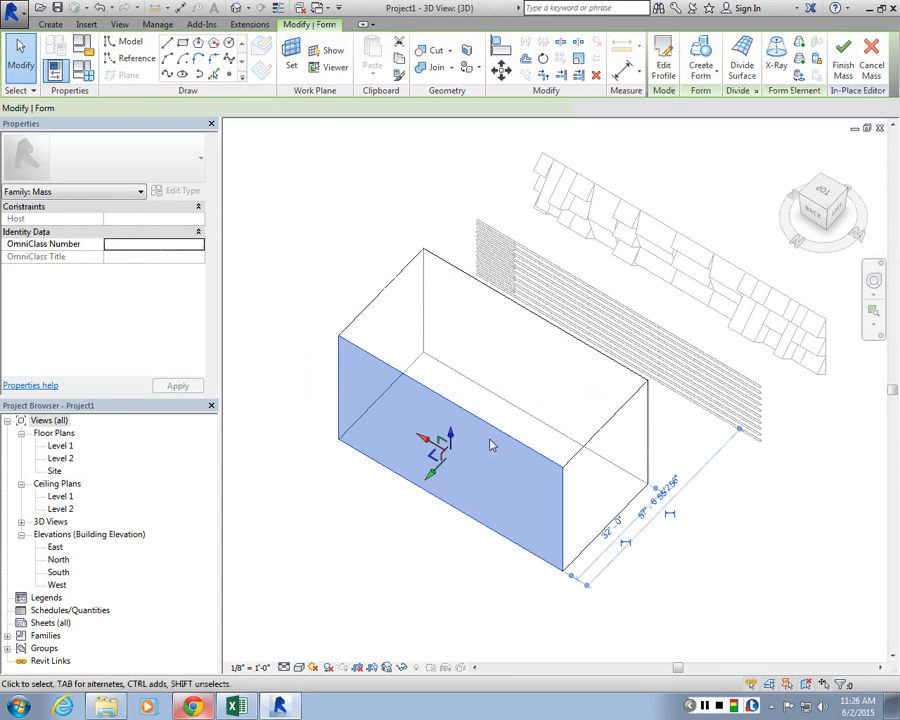
{"action": "left_click_drag", "start_coordinate": [488, 442], "coordinate": [380, 508]}
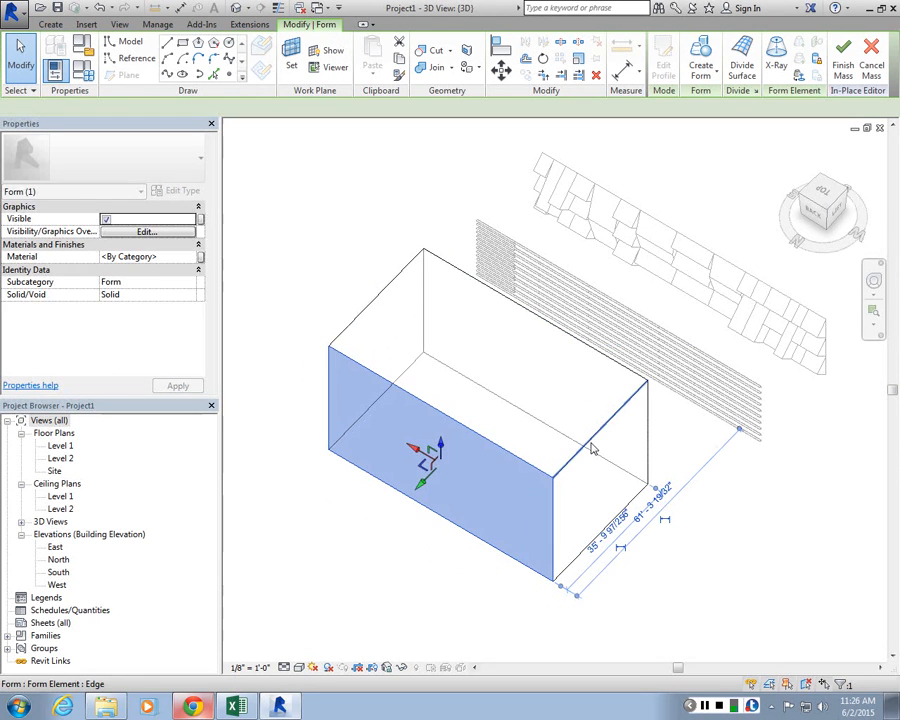
Pull the near end face of the box outward to a length of about 84' 5" and clear the selection
{"action": "key", "text": "Tab"}
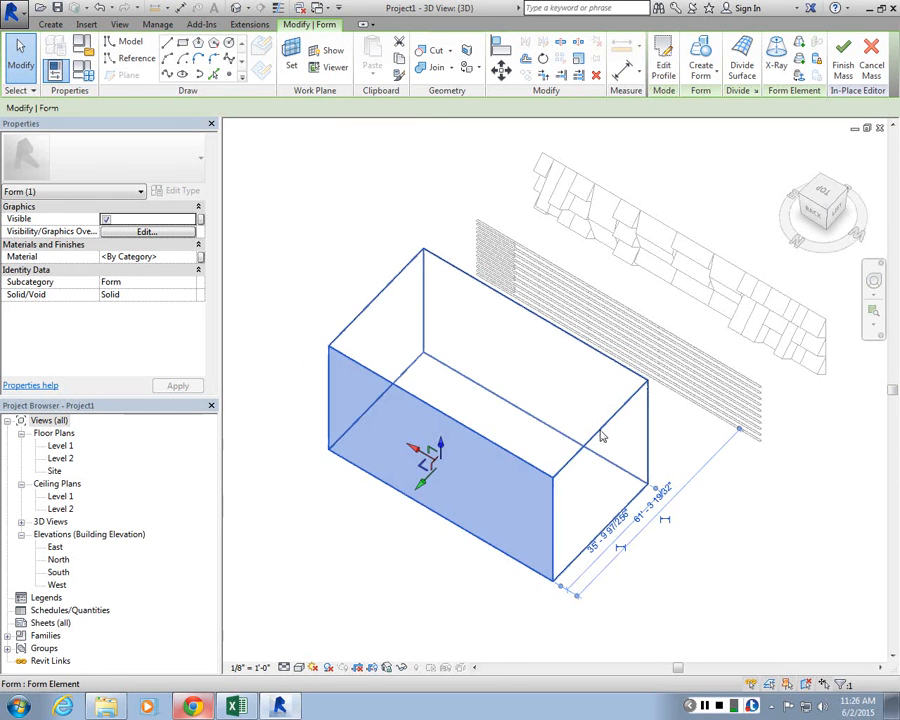
{"action": "key", "text": "Tab"}
{"action": "left_click", "coordinate": [601, 435]}
{"action": "left_click_drag", "start_coordinate": [629, 496], "coordinate": [704, 536]}
{"action": "scroll", "coordinate": [583, 457], "scroll_direction": "down", "scroll_amount": 1}
{"action": "key", "text": "Escape"}
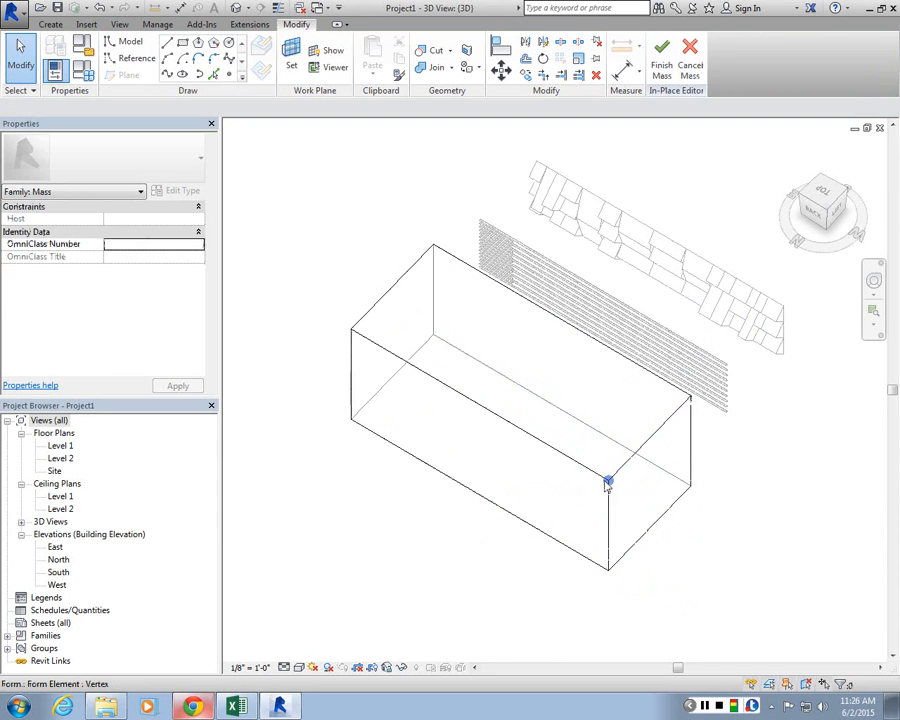
Try reshaping the box by pulling one top corner vertex outward, lengthwise and up to about 60' 7", and undo these moves
{"action": "left_click", "coordinate": [609, 482]}
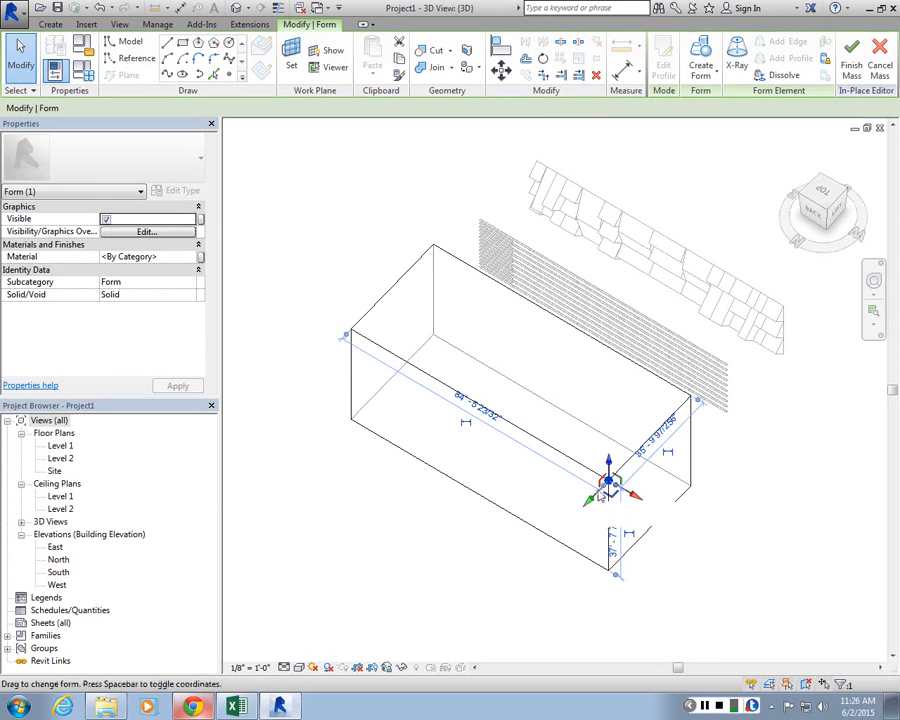
{"action": "scroll", "coordinate": [707, 514], "scroll_direction": "up", "scroll_amount": 1}
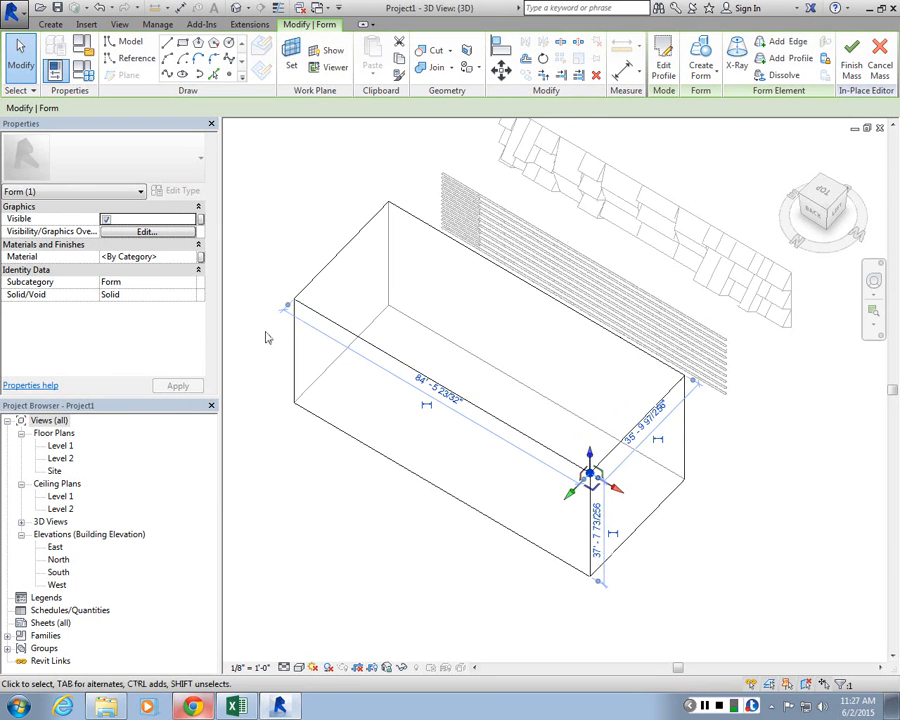
{"action": "left_click_drag", "start_coordinate": [570, 493], "coordinate": [530, 534]}
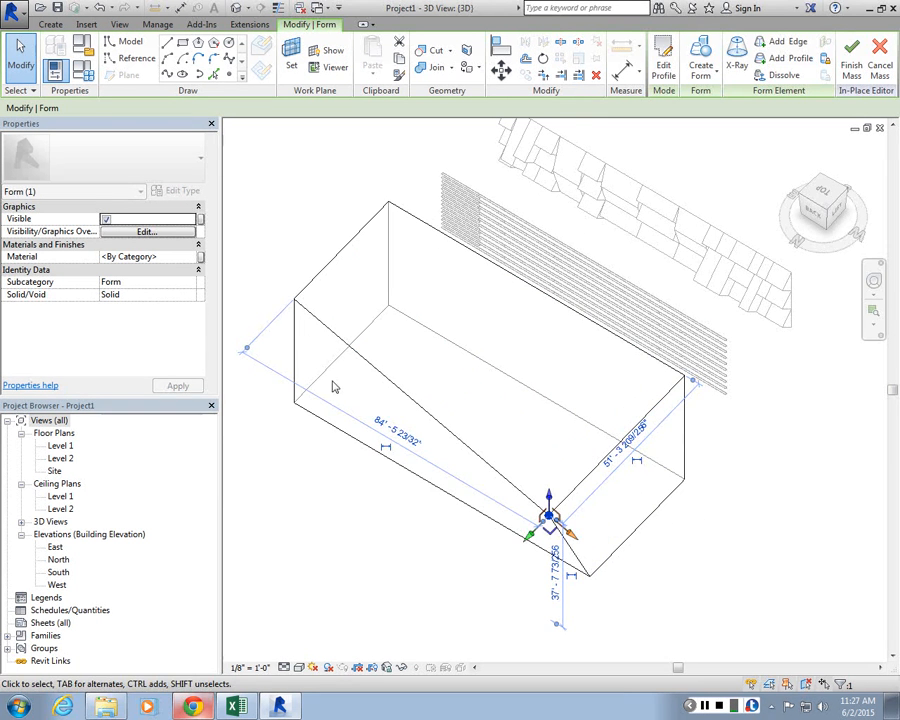
{"action": "middle_click_drag", "start_coordinate": [424, 383], "coordinate": [635, 476], "text": "shift"}
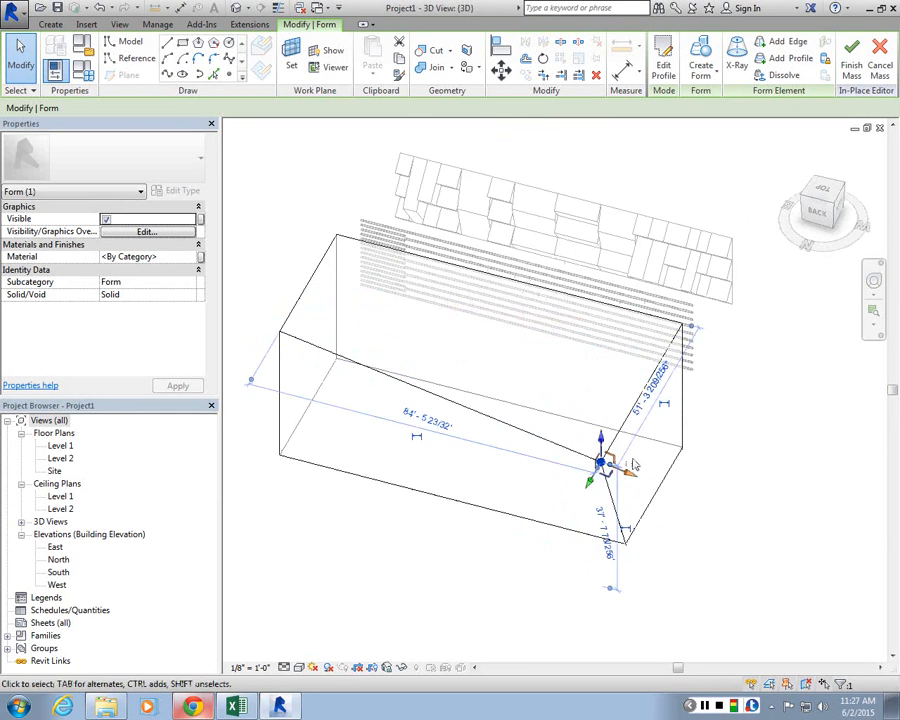
{"action": "left_click_drag", "start_coordinate": [635, 476], "coordinate": [680, 492]}
{"action": "middle_click_drag", "start_coordinate": [680, 492], "coordinate": [662, 403], "text": "shift"}
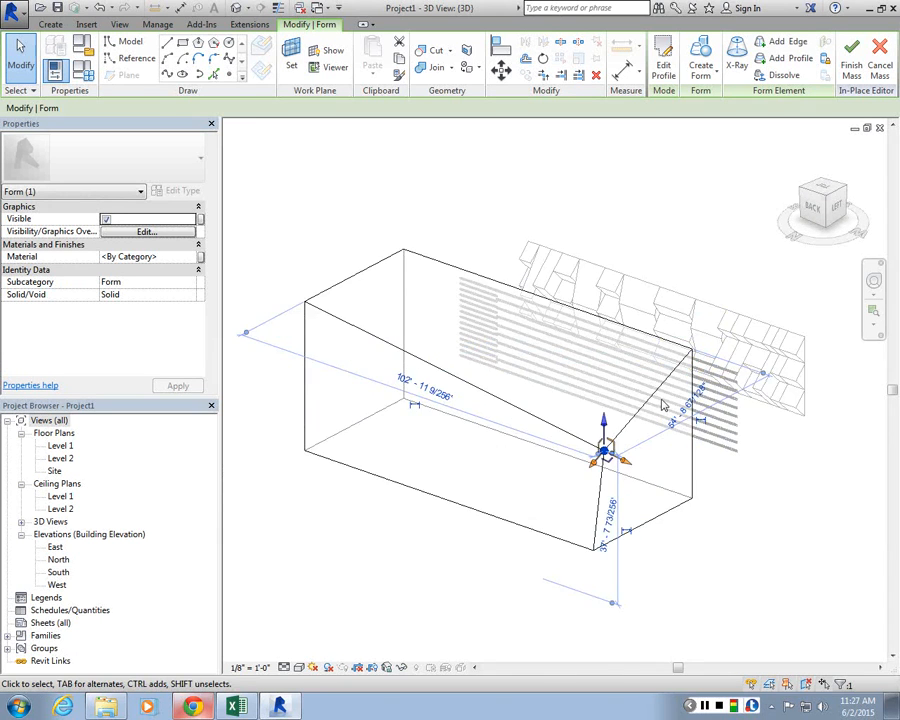
{"action": "left_click_drag", "start_coordinate": [618, 409], "coordinate": [620, 334]}
{"action": "middle_click_drag", "start_coordinate": [622, 334], "coordinate": [476, 500], "text": "shift"}
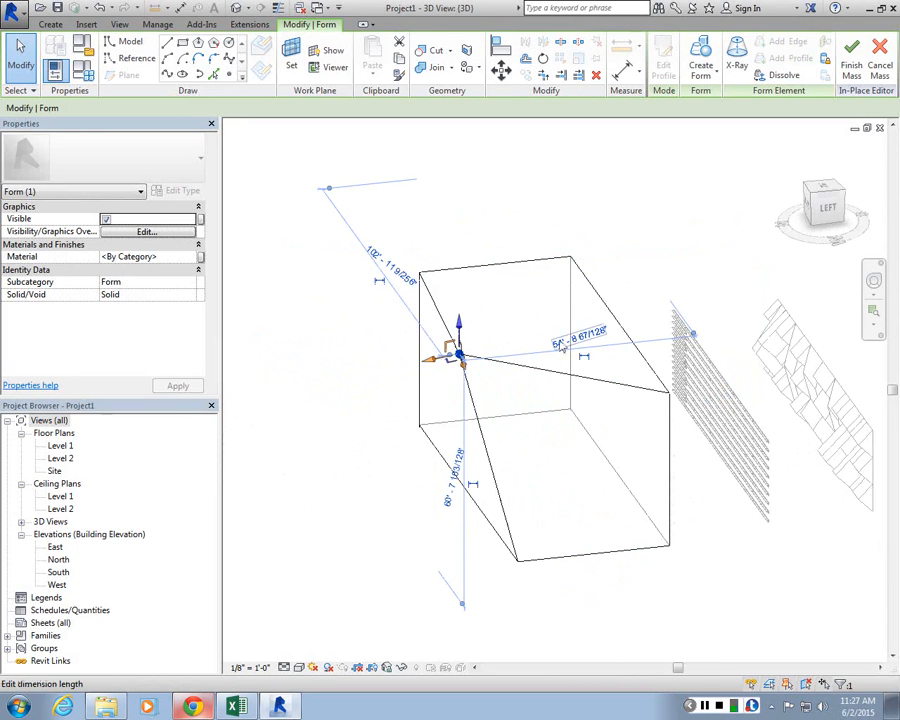
{"action": "left_click", "coordinate": [446, 488]}
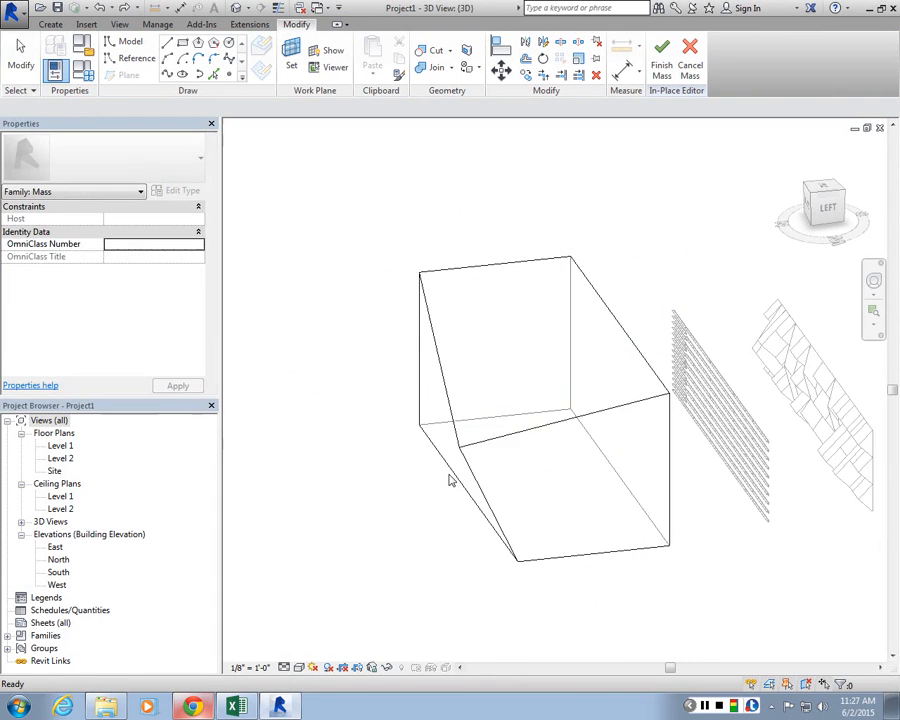
{"action": "middle_click_drag", "start_coordinate": [450, 480], "coordinate": [575, 388], "text": "shift"}
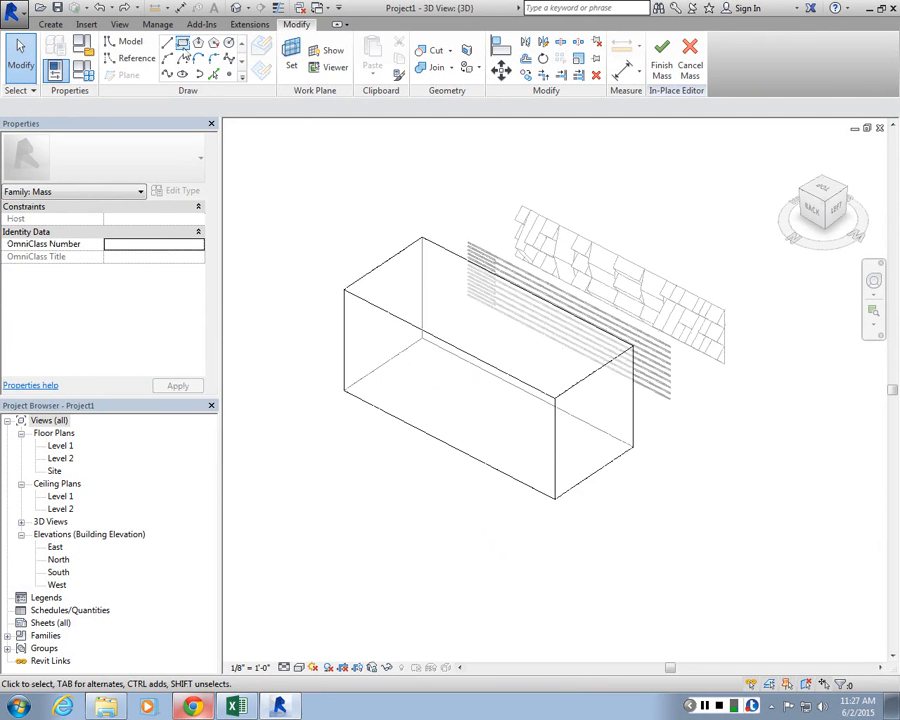
Sketch a rectangle on the reference point plane near the box's end and create a void form from it
{"action": "left_click", "coordinate": [183, 45]}
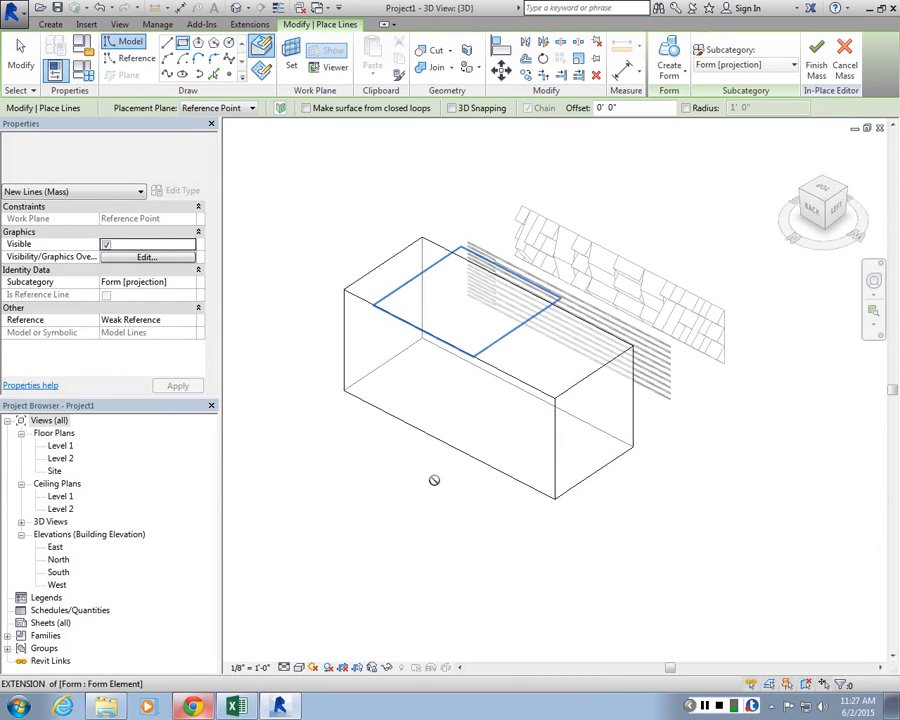
{"action": "left_click", "coordinate": [436, 476]}
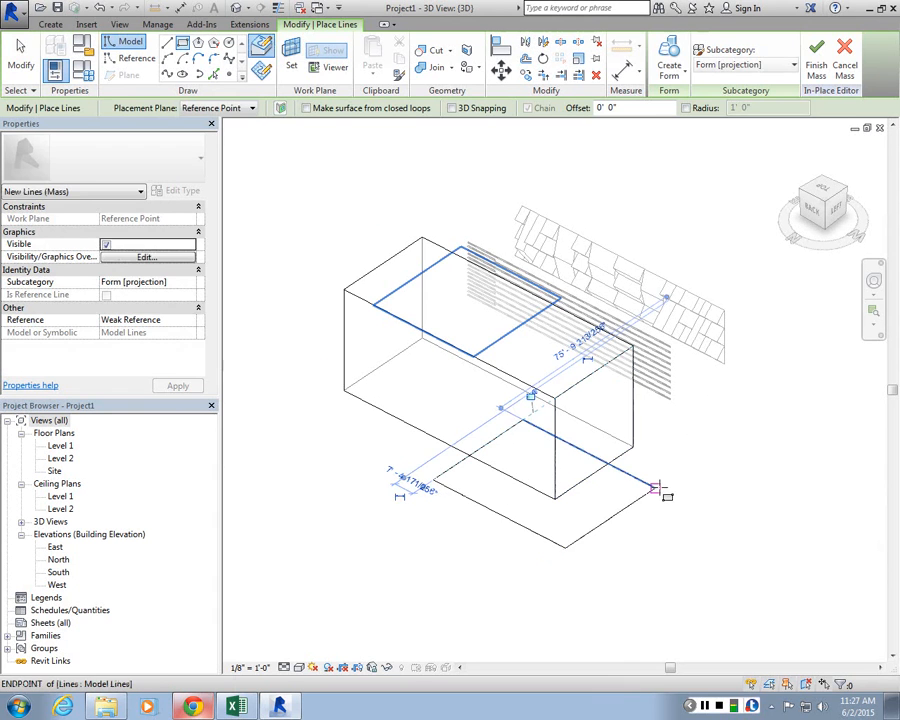
{"action": "left_click", "coordinate": [656, 488]}
{"action": "key", "text": "Escape"}
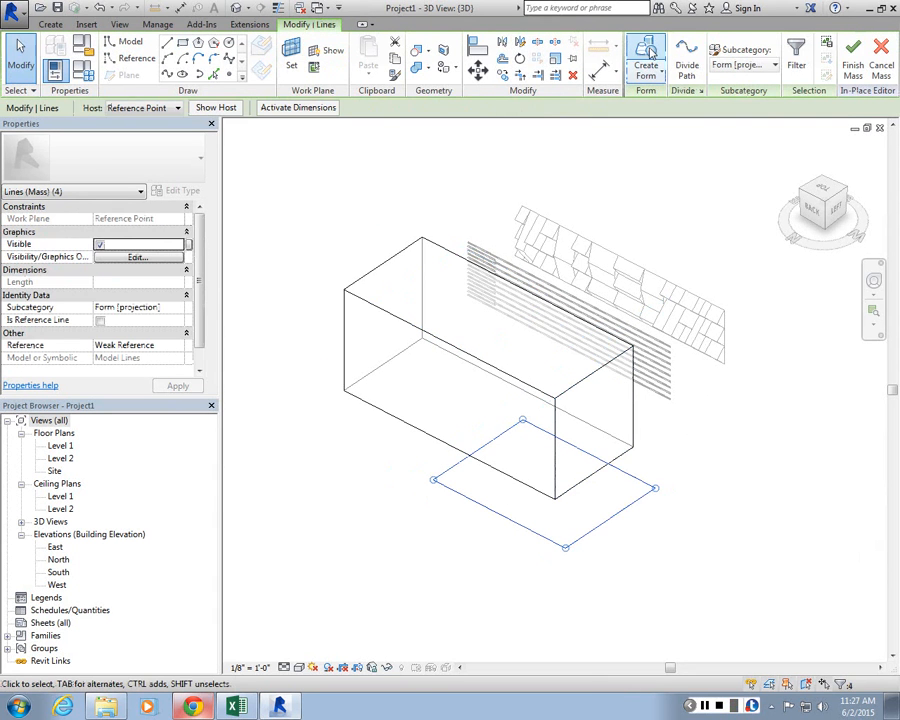
{"action": "left_click", "coordinate": [655, 65]}
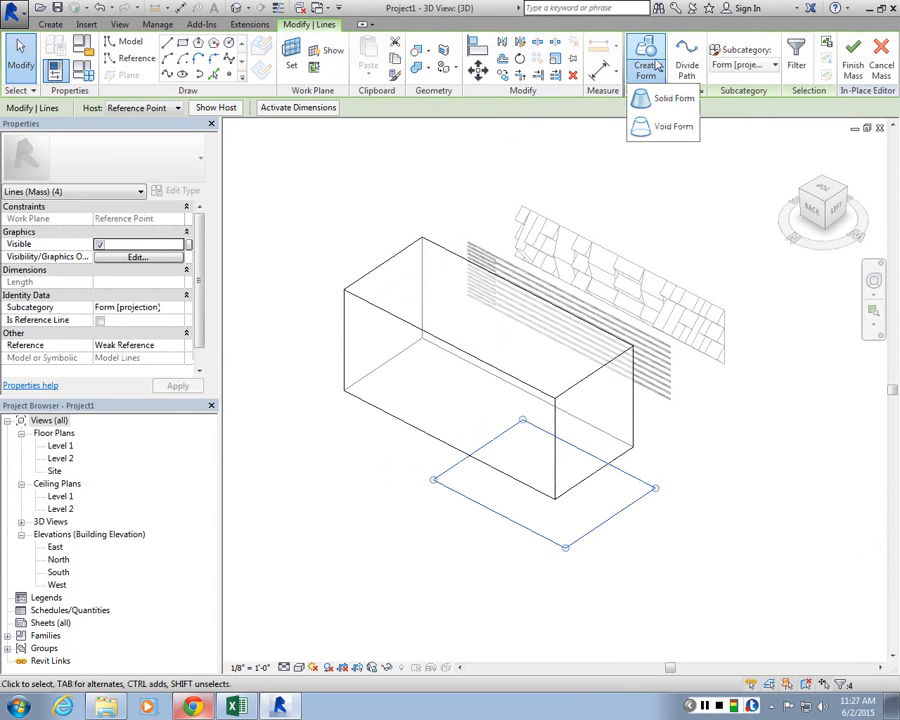
{"action": "left_click", "coordinate": [673, 127]}
{"action": "left_click", "coordinate": [626, 592]}
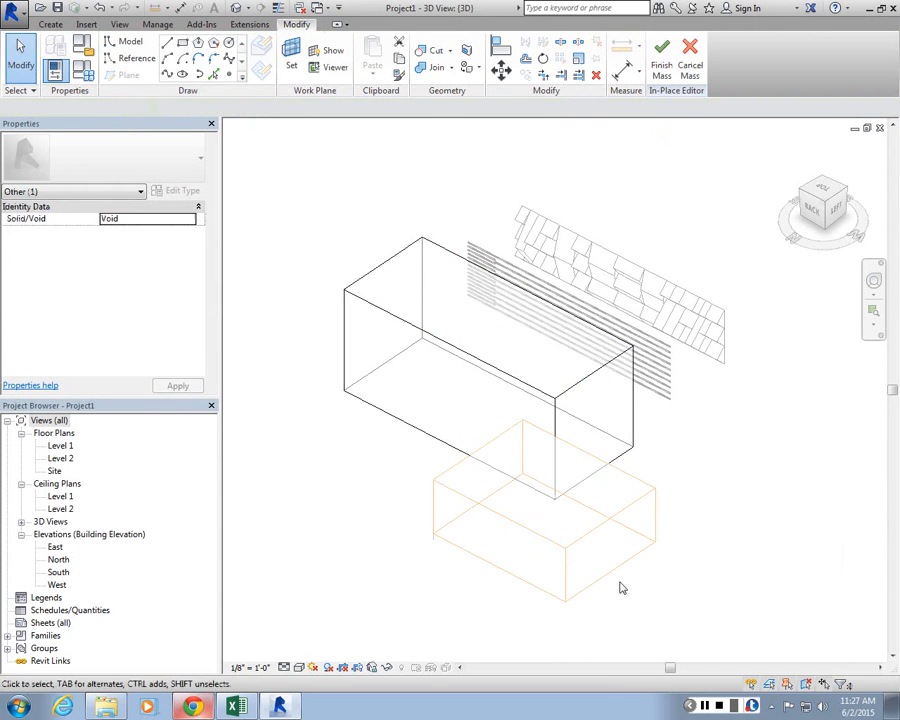
Delete the void form, leaving only the solid box in the mass
{"action": "middle_click_drag", "start_coordinate": [489, 593], "coordinate": [376, 617], "text": "shift"}
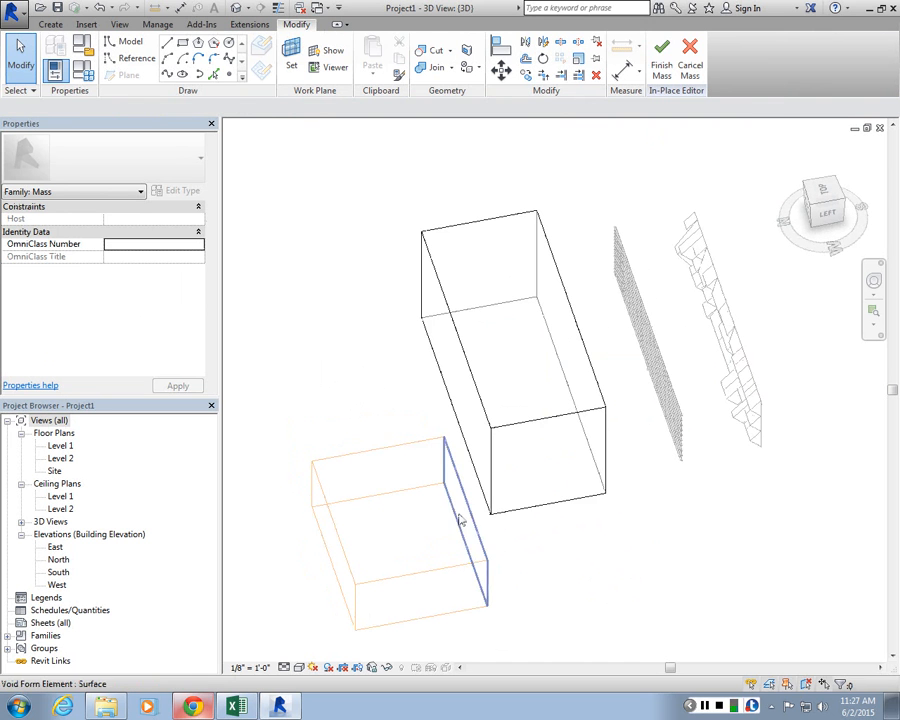
{"action": "left_click", "coordinate": [445, 458]}
{"action": "key", "text": "Delete"}
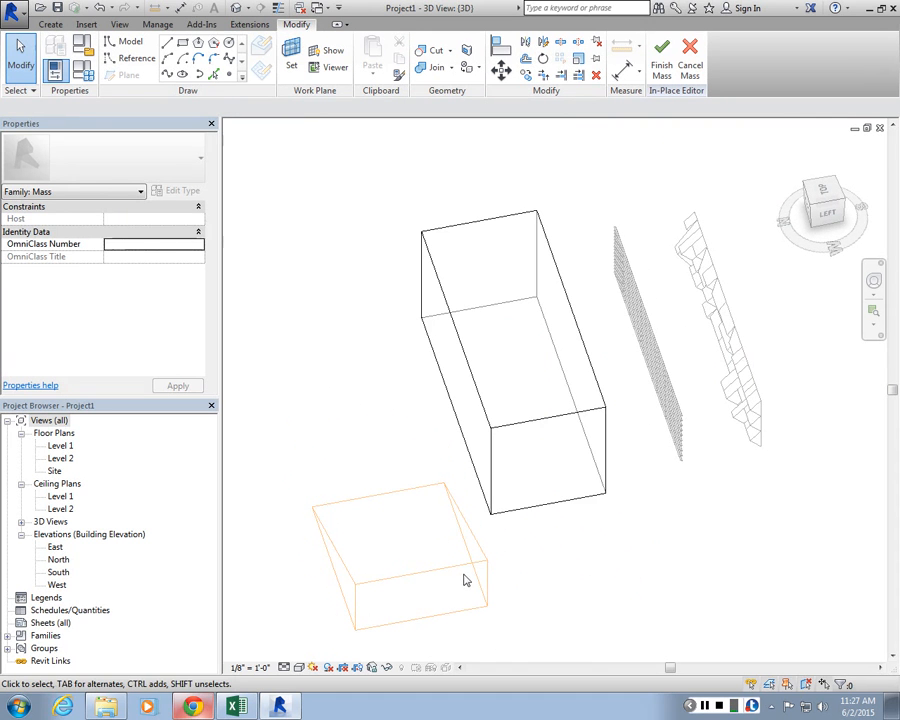
{"action": "left_click", "coordinate": [464, 577]}
{"action": "key", "text": "Delete"}
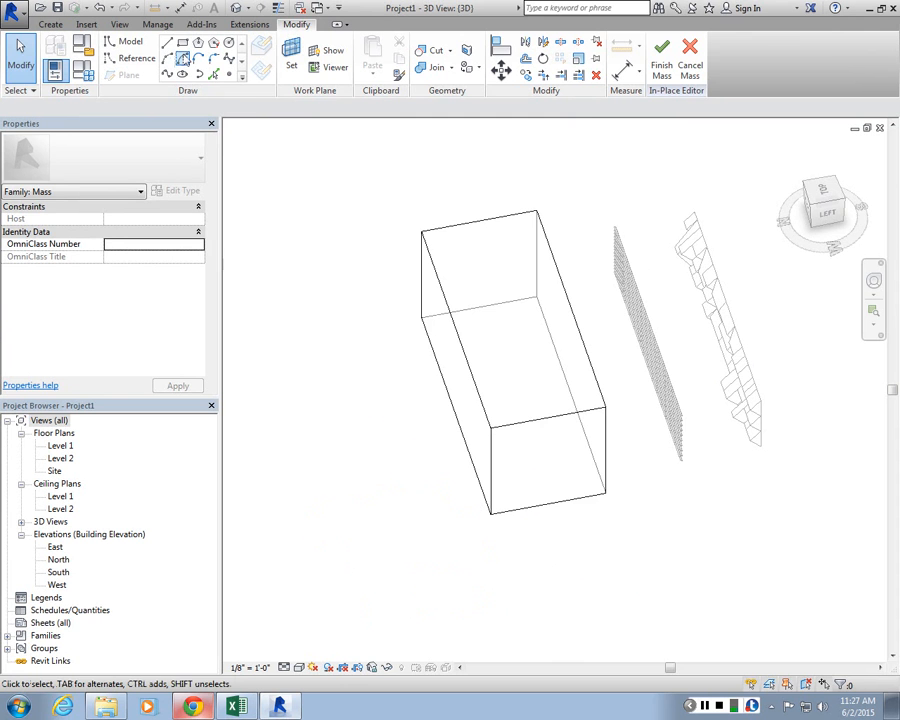
{"action": "left_click", "coordinate": [183, 58]}
{"action": "mouse_move", "coordinate": [565, 534]}
{"action": "middle_mouse_down", "text": "shift"}
{"action": "mouse_move", "coordinate": [597, 514]}
{"action": "mouse_move", "coordinate": [543, 456]}
{"action": "middle_mouse_up", "text": "shift"}
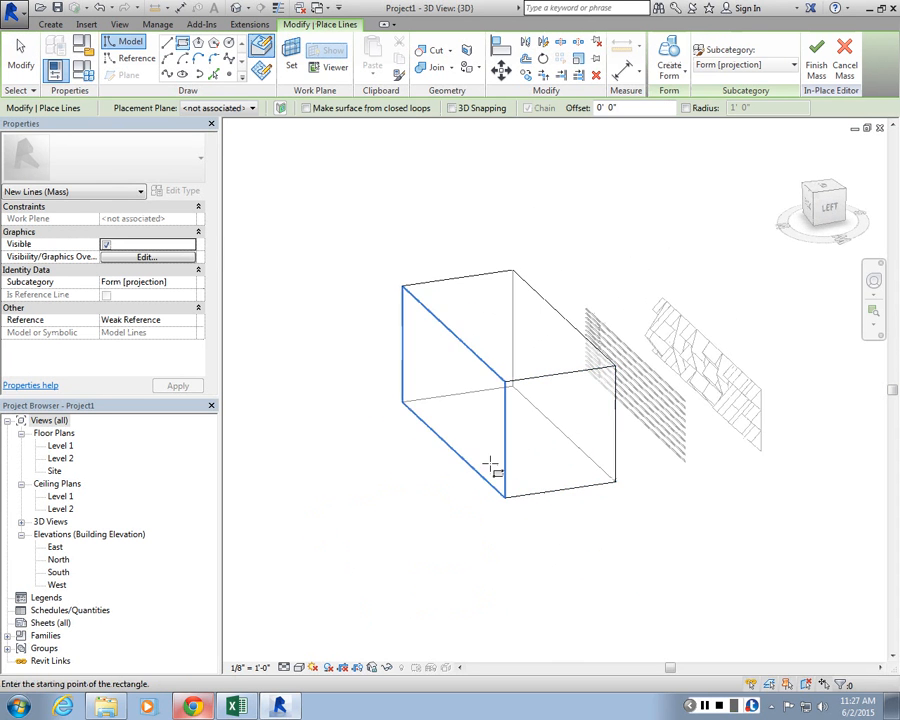
{"action": "key", "text": "Escape"}
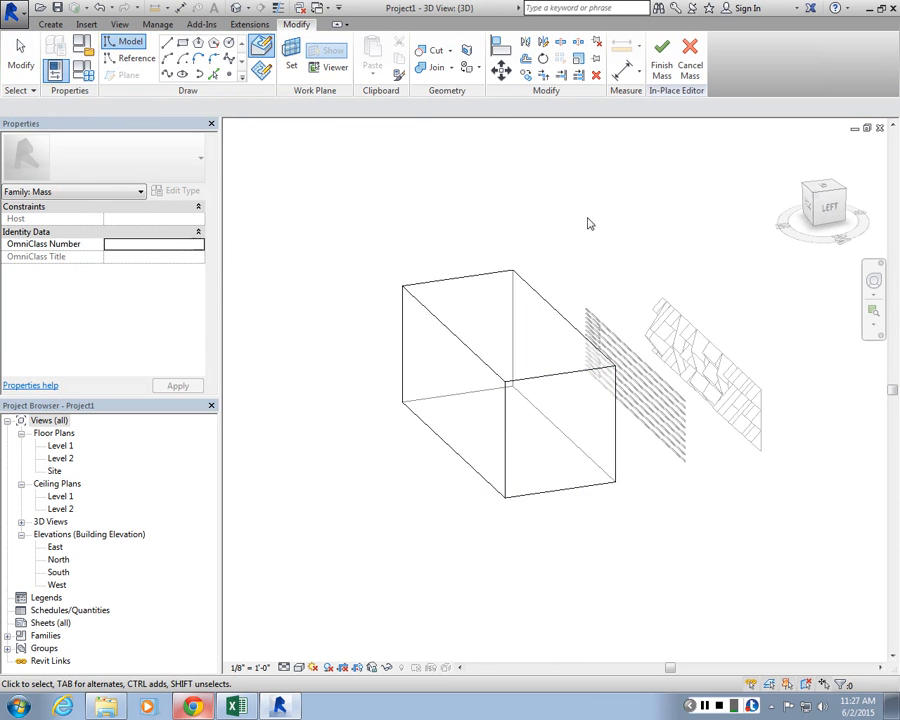
Set the box's long side face away from the louver wall as the work plane
{"action": "left_click", "coordinate": [291, 55]}
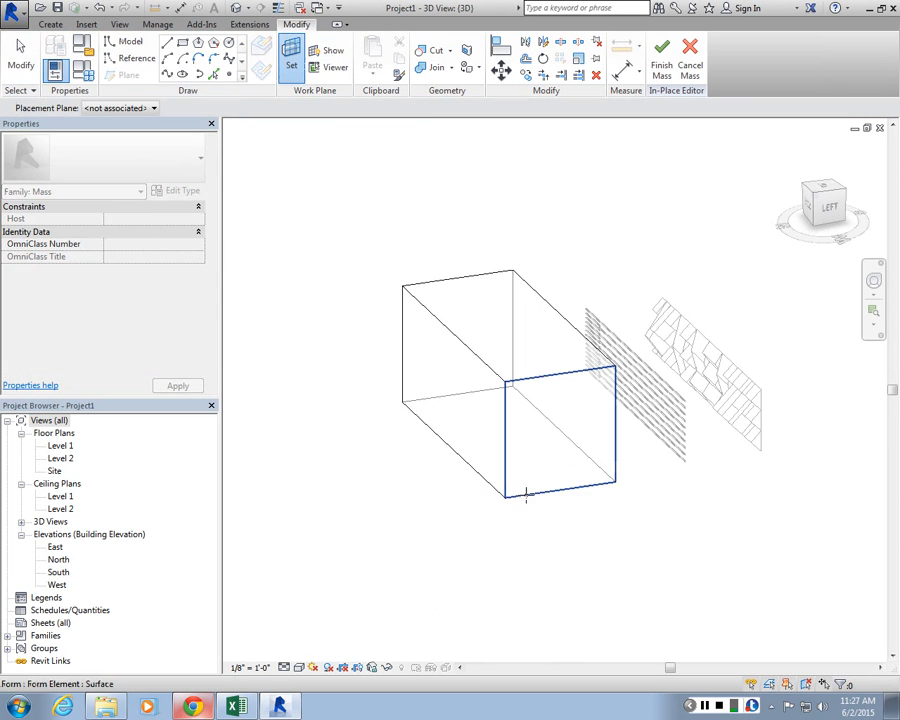
{"action": "left_click", "coordinate": [501, 490]}
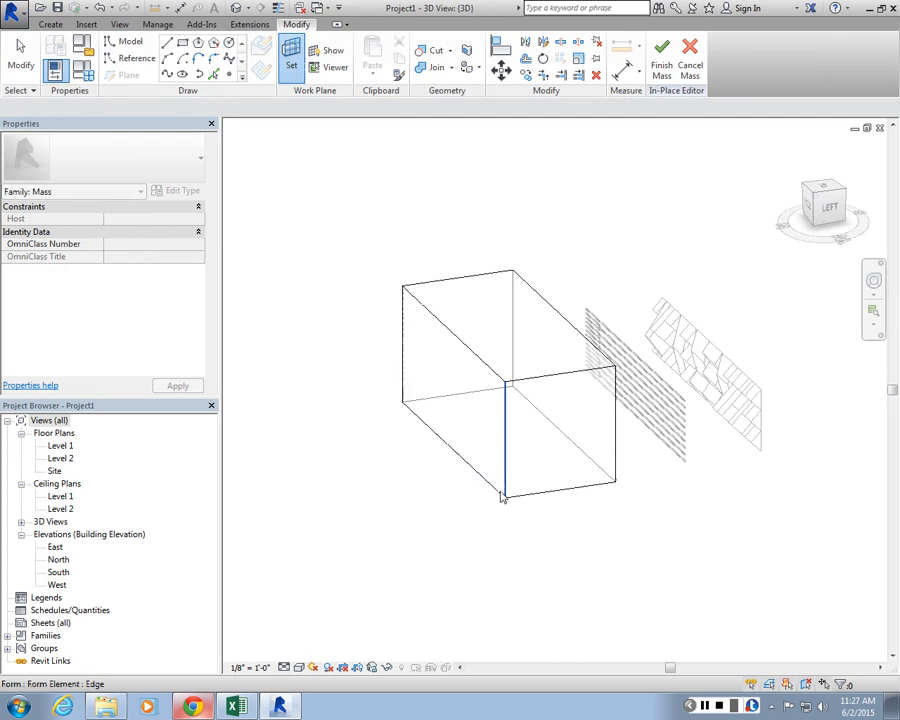
{"action": "left_click", "coordinate": [182, 43]}
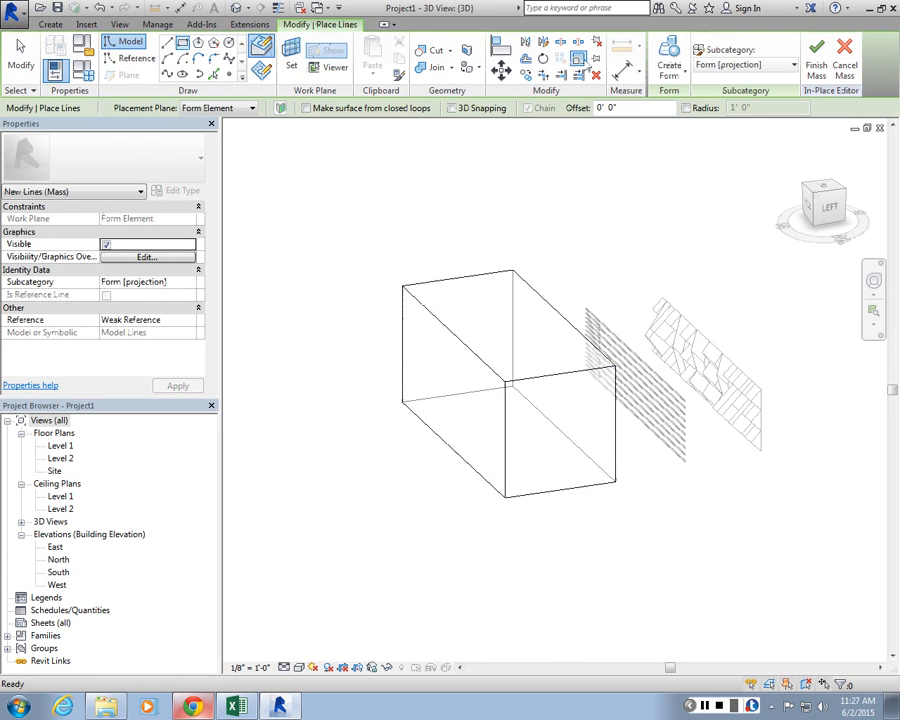
{"action": "left_click", "coordinate": [669, 72]}
{"action": "left_click", "coordinate": [689, 128]}
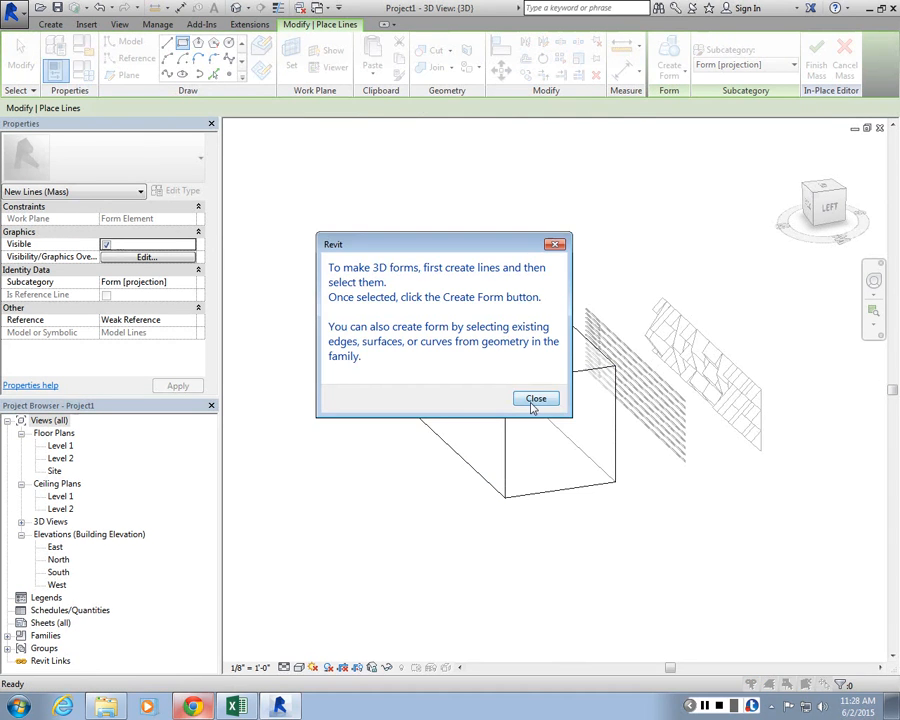
{"action": "left_click", "coordinate": [532, 567]}
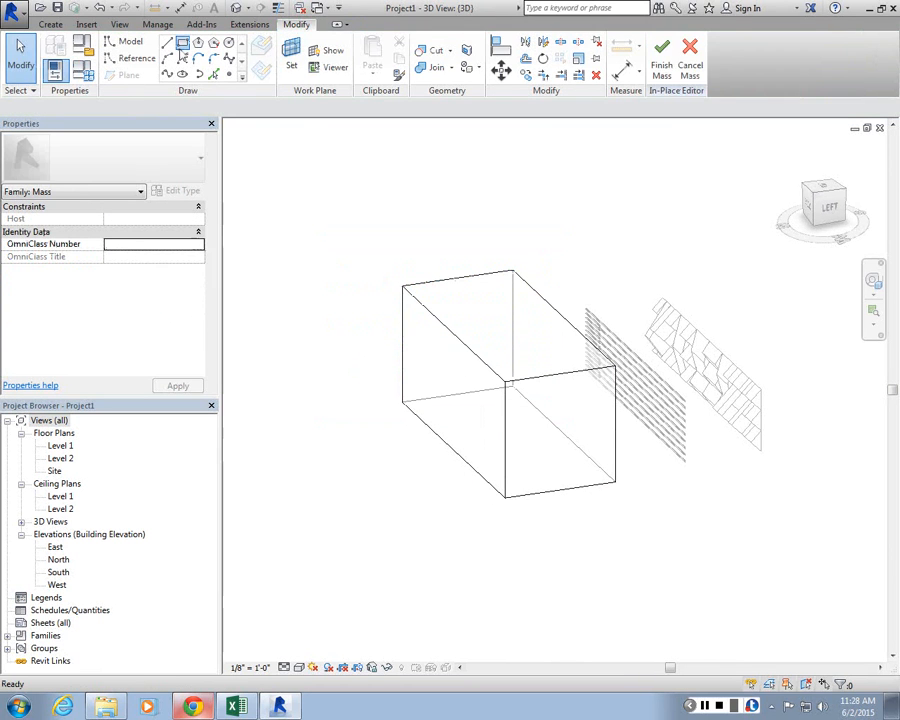
{"action": "left_click", "coordinate": [182, 43]}
{"action": "left_click", "coordinate": [524, 451]}
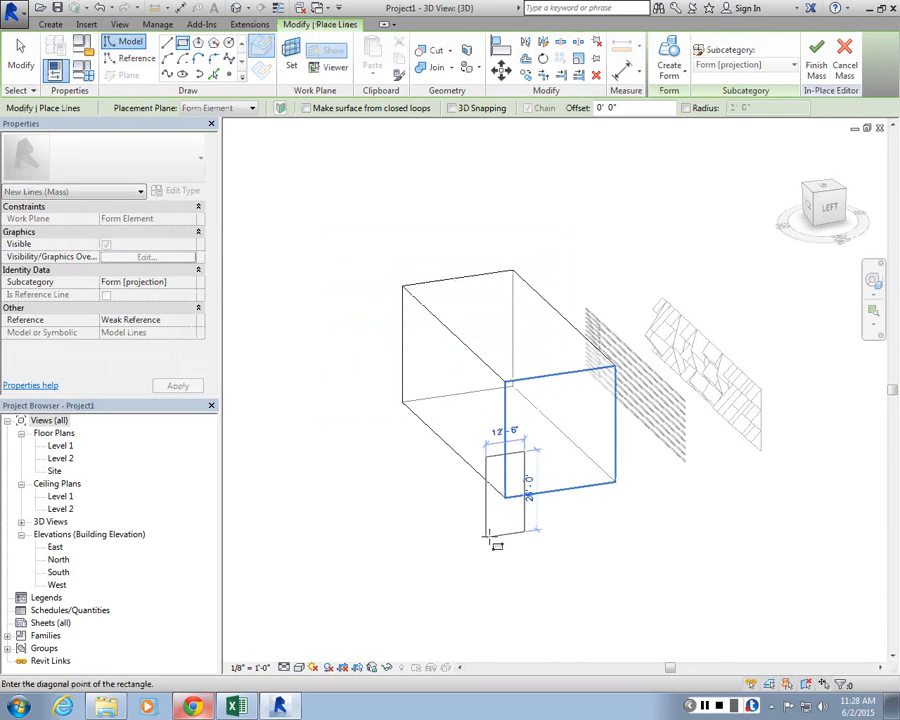
{"action": "key", "text": "Escape"}
{"action": "key", "text": "Escape"}
Draw a trial rectangle on the box's bottom plane, overlapping the near corner, and remove it again
{"action": "middle_click_drag", "start_coordinate": [503, 500], "coordinate": [514, 468], "text": "shift"}
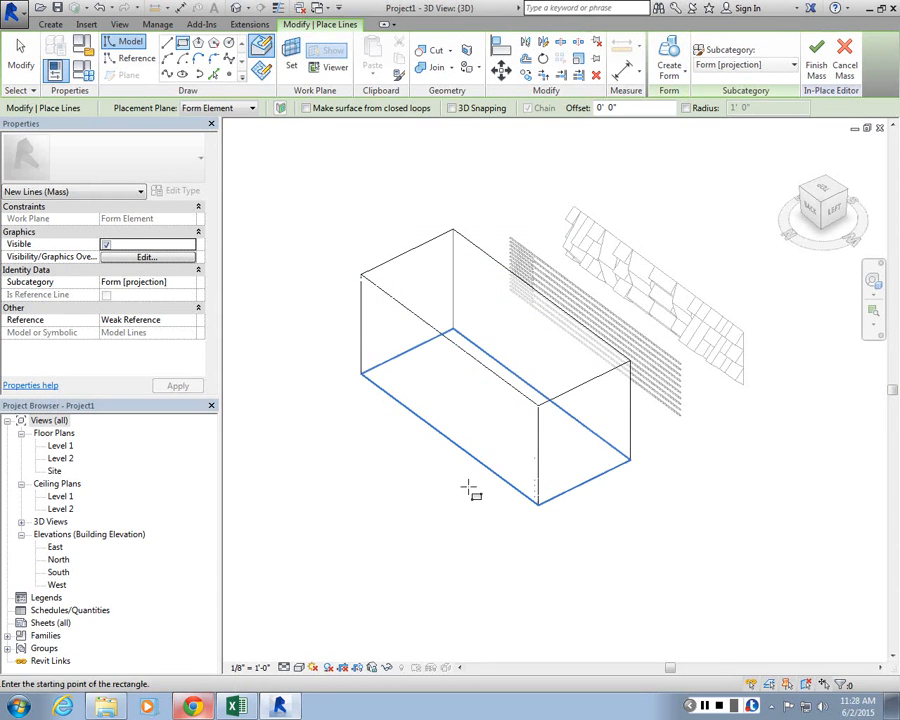
{"action": "left_click", "coordinate": [469, 487]}
{"action": "left_click", "coordinate": [652, 521]}
{"action": "key", "text": "Escape"}
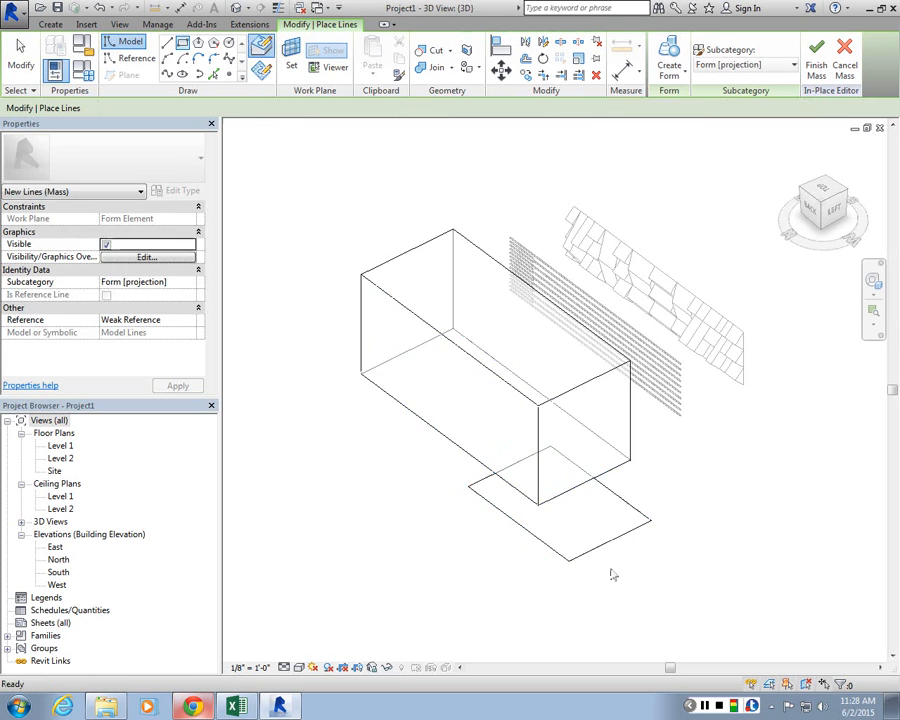
{"action": "middle_click_drag", "start_coordinate": [613, 579], "coordinate": [570, 571], "text": "shift"}
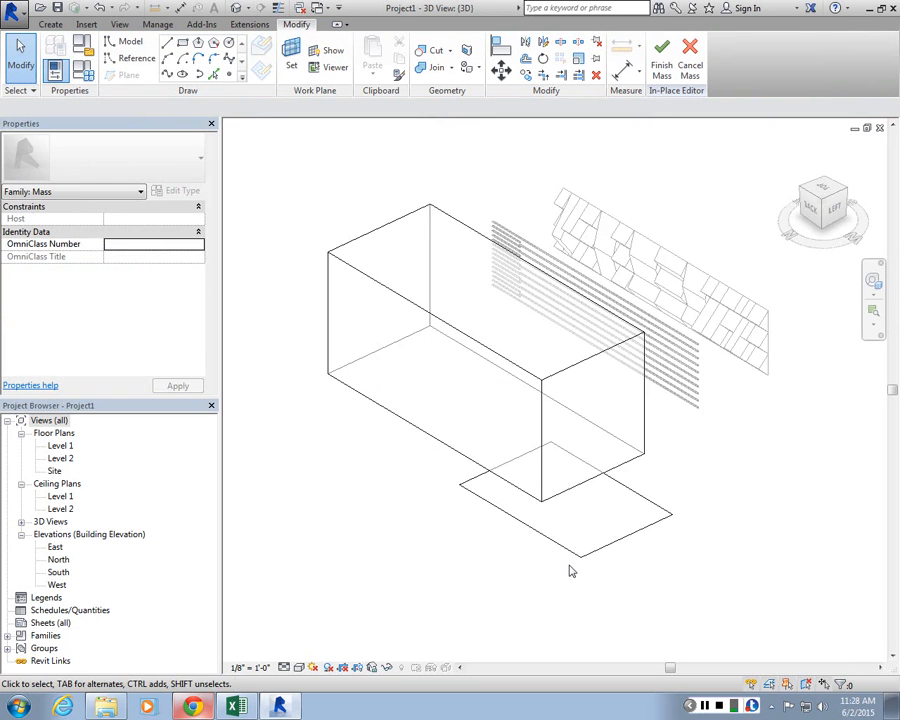
{"action": "left_click", "coordinate": [626, 539]}
{"action": "key", "text": "Delete"}
{"action": "scroll", "coordinate": [545, 501], "scroll_direction": "down", "scroll_amount": 1}
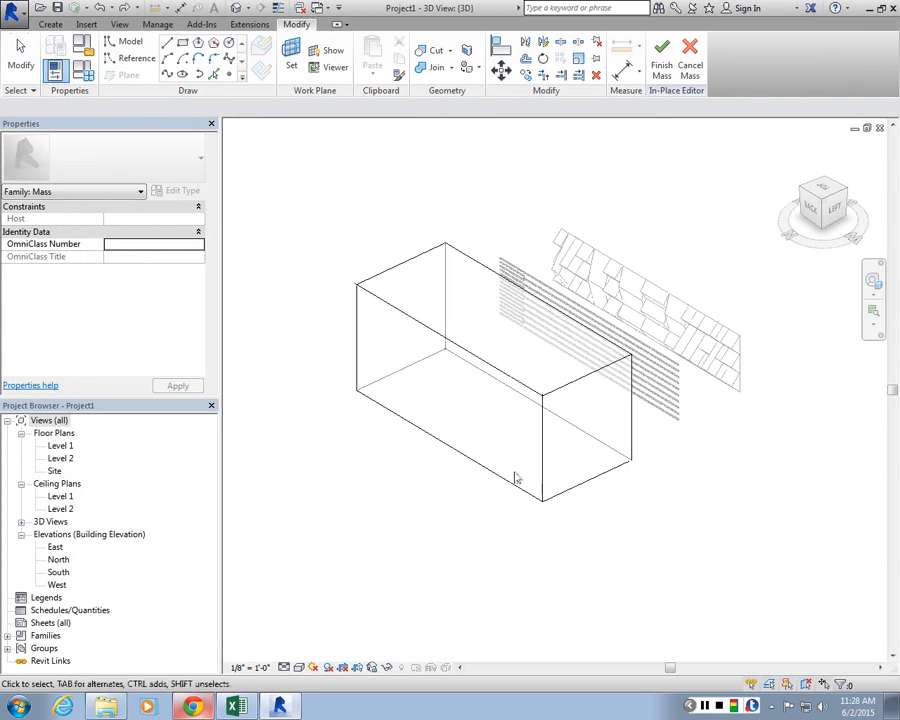
Draw a rectangle on the box's bottom plane that overlaps the near bottom corner and extends outside the box
{"action": "left_click", "coordinate": [183, 43]}
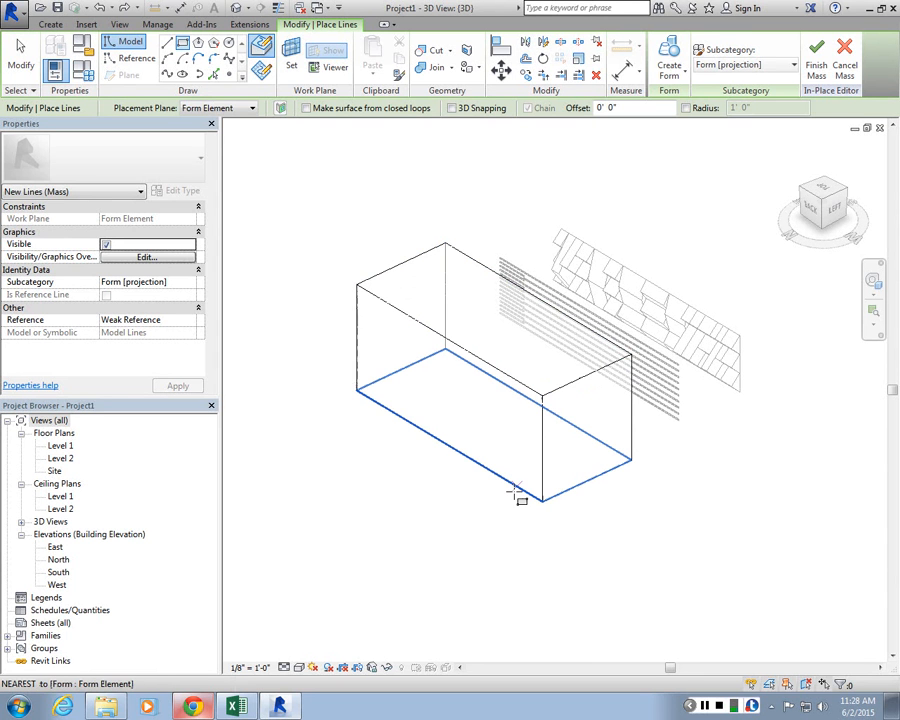
{"action": "left_click", "coordinate": [441, 493]}
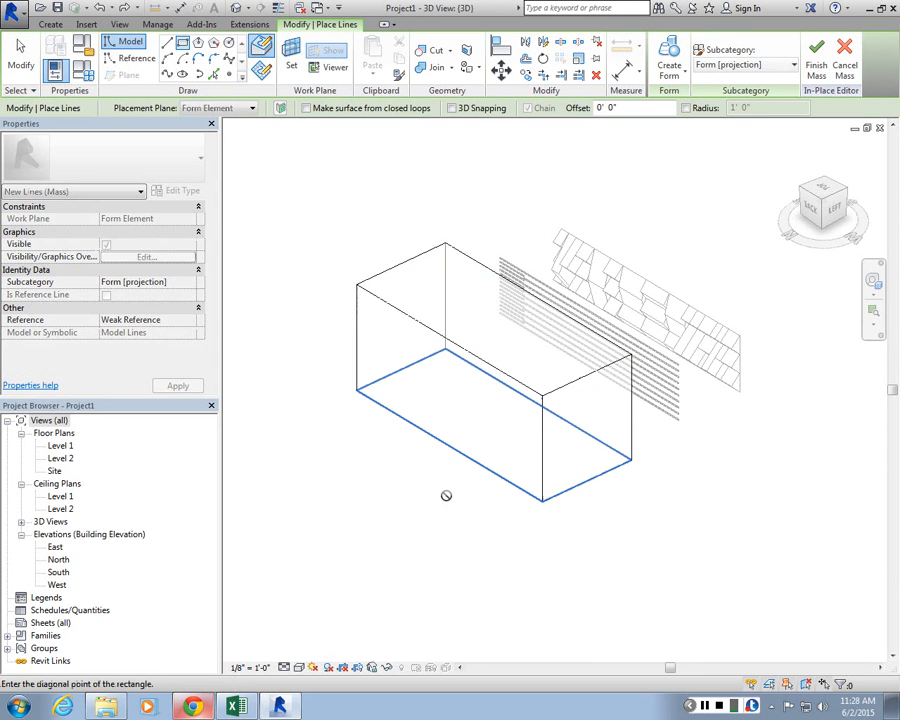
{"action": "left_click", "coordinate": [652, 516]}
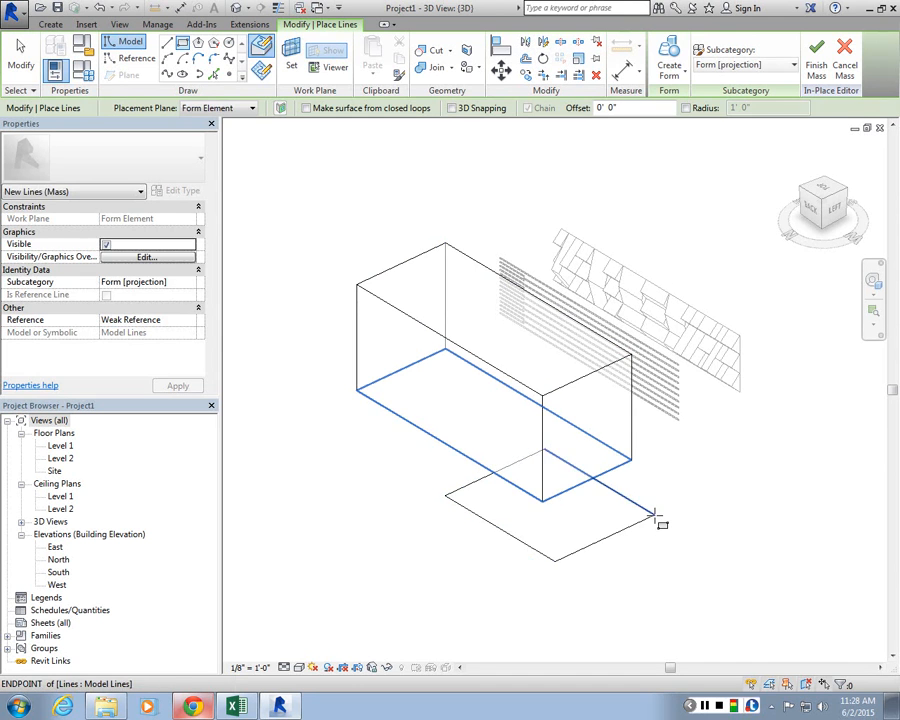
{"action": "key", "text": "Escape"}
{"action": "key", "text": "Escape"}
Select all four lines of the rectangle and create a void form that cuts the box's corner
{"action": "middle_click_drag", "start_coordinate": [652, 516], "coordinate": [716, 600], "text": "shift"}
{"action": "key", "text": "Tab"}
{"action": "left_click", "coordinate": [603, 553]}
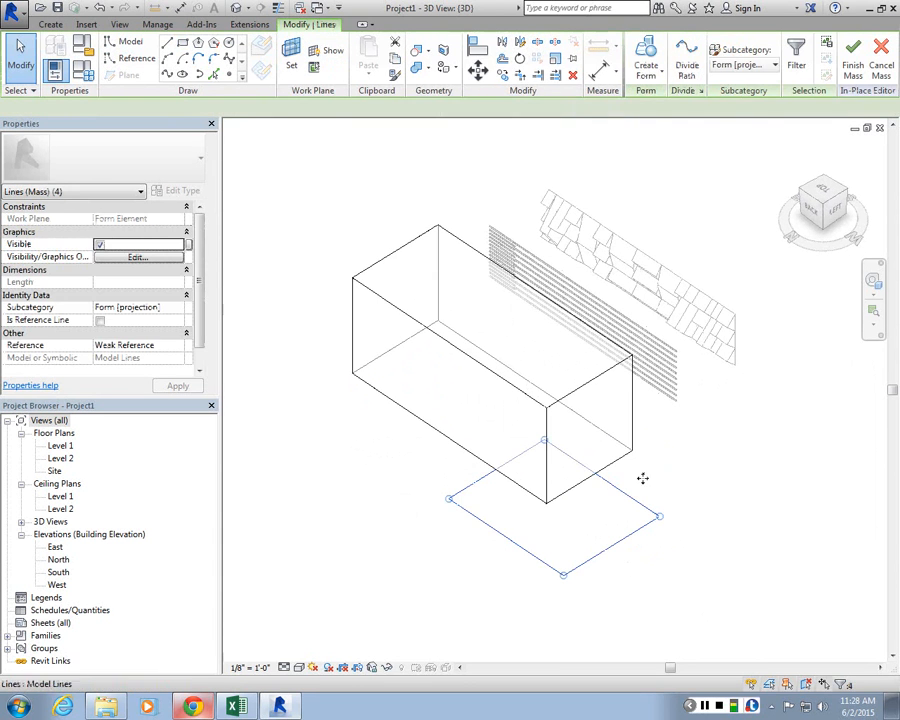
{"action": "left_click", "coordinate": [648, 77]}
{"action": "left_click", "coordinate": [672, 96]}
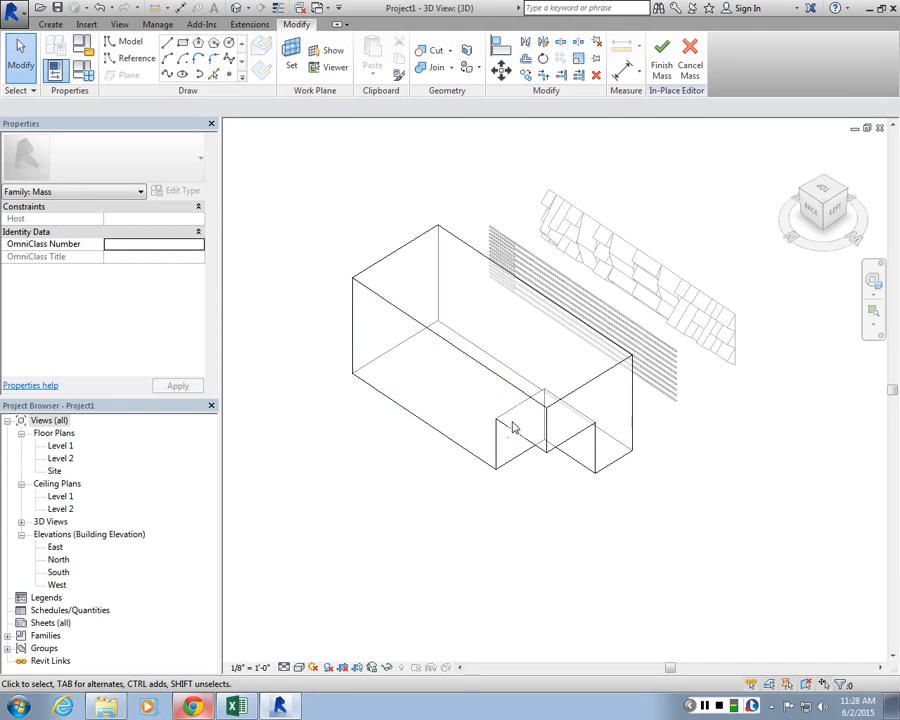
Select the whole void form at the notched corner of the box rather than one of its faces
{"action": "scroll", "coordinate": [384, 348], "scroll_direction": "up", "scroll_amount": 1}
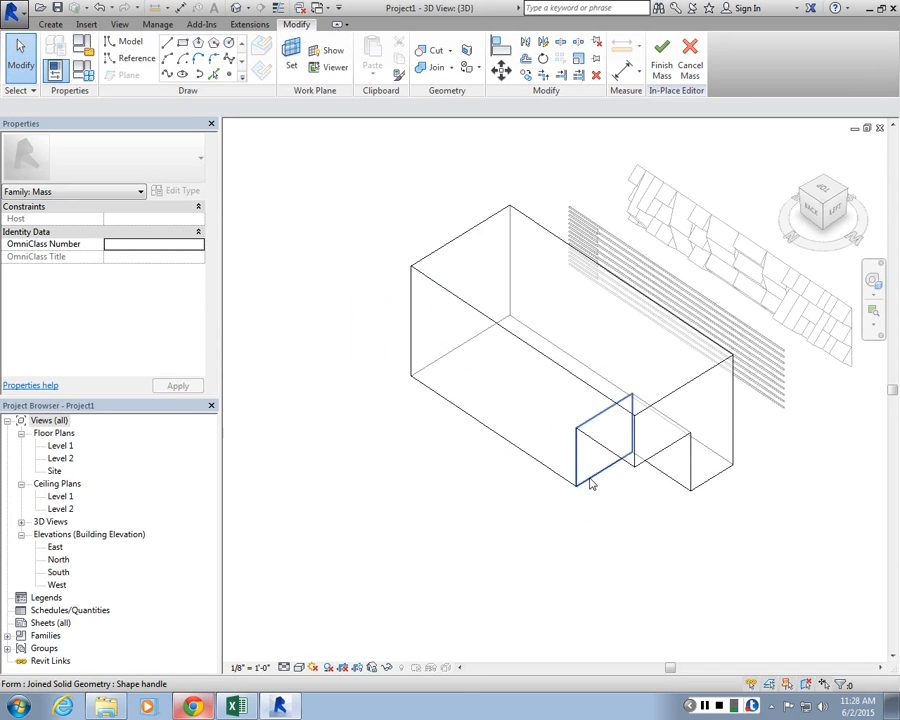
{"action": "key", "text": "Tab"}
{"action": "key", "text": "Tab"}
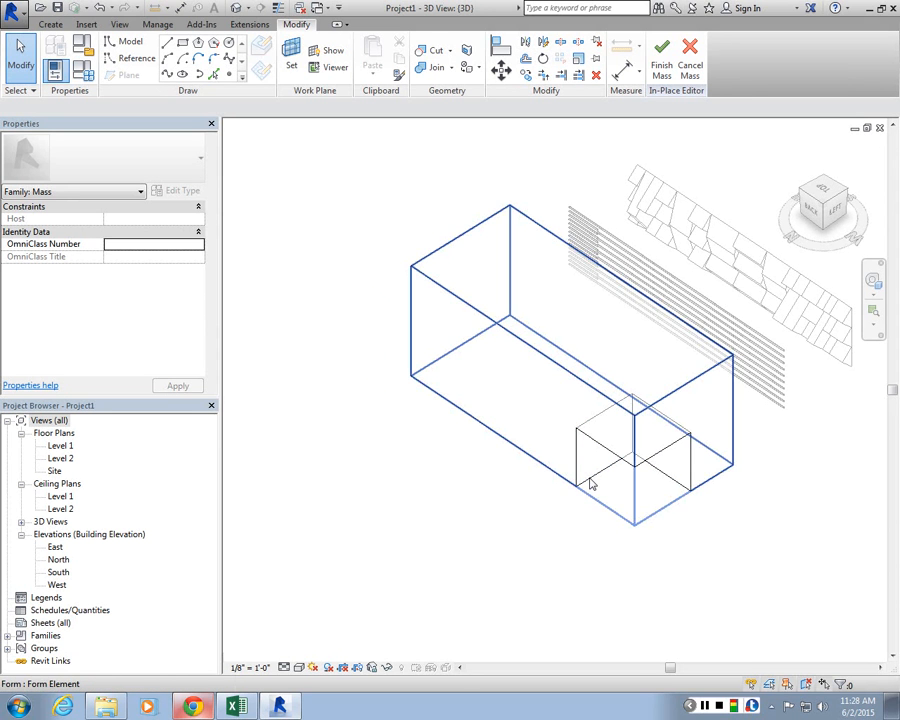
{"action": "key", "text": "Tab"}
{"action": "key", "text": "Tab"}
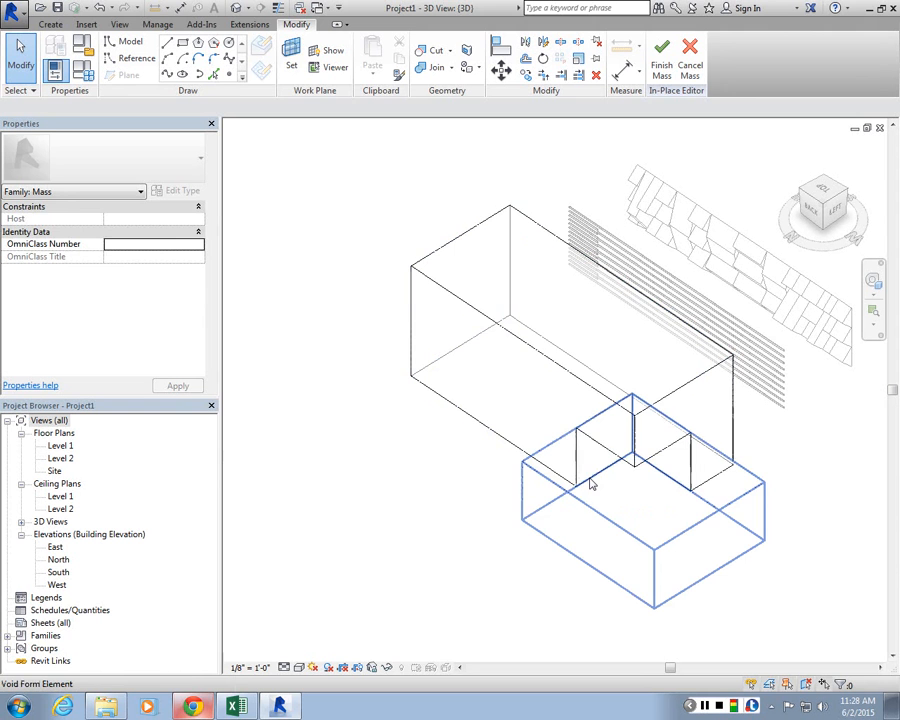
{"action": "left_click", "coordinate": [590, 484]}
{"action": "scroll", "coordinate": [478, 424], "scroll_direction": "down", "scroll_amount": 2}
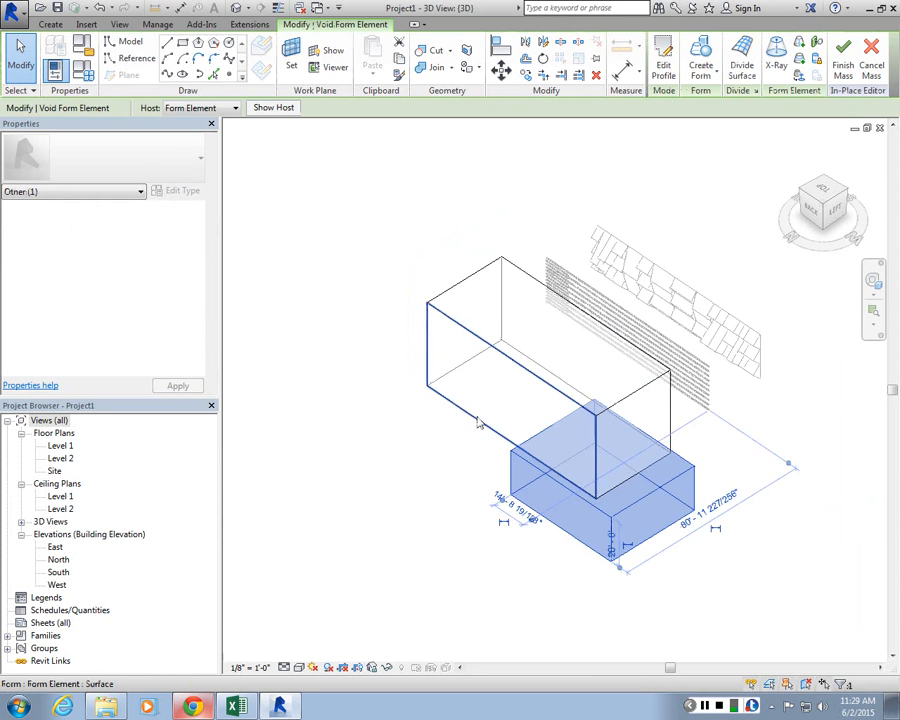
{"action": "scroll", "coordinate": [495, 420], "scroll_direction": "up", "scroll_amount": 2}
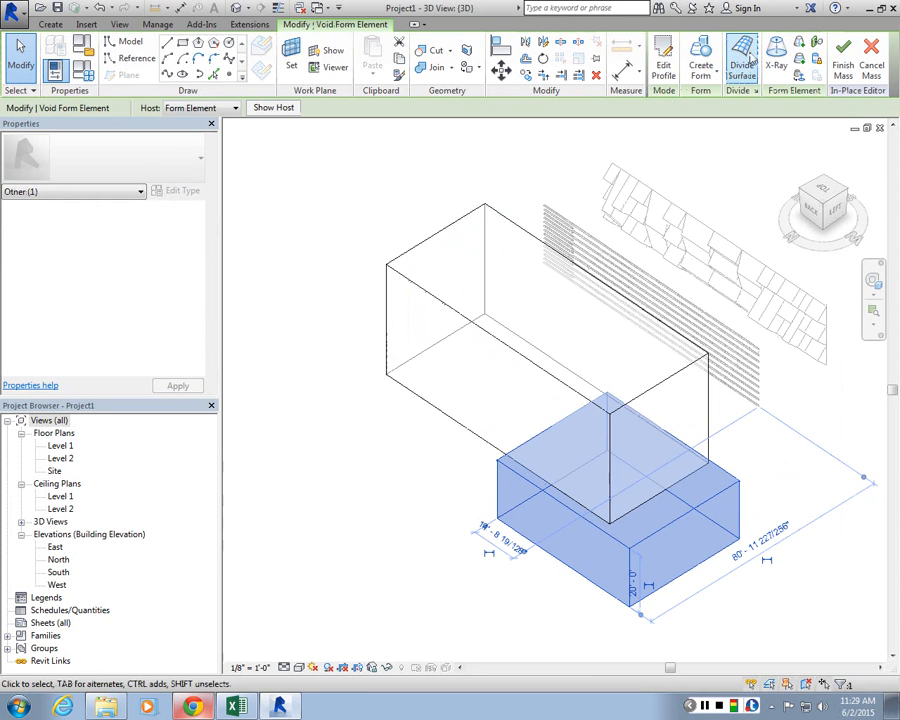
Stretch the void's upper outer vertex along the box's long side, to about 84 ft from the adjacent top vertex
{"action": "left_click", "coordinate": [498, 462]}
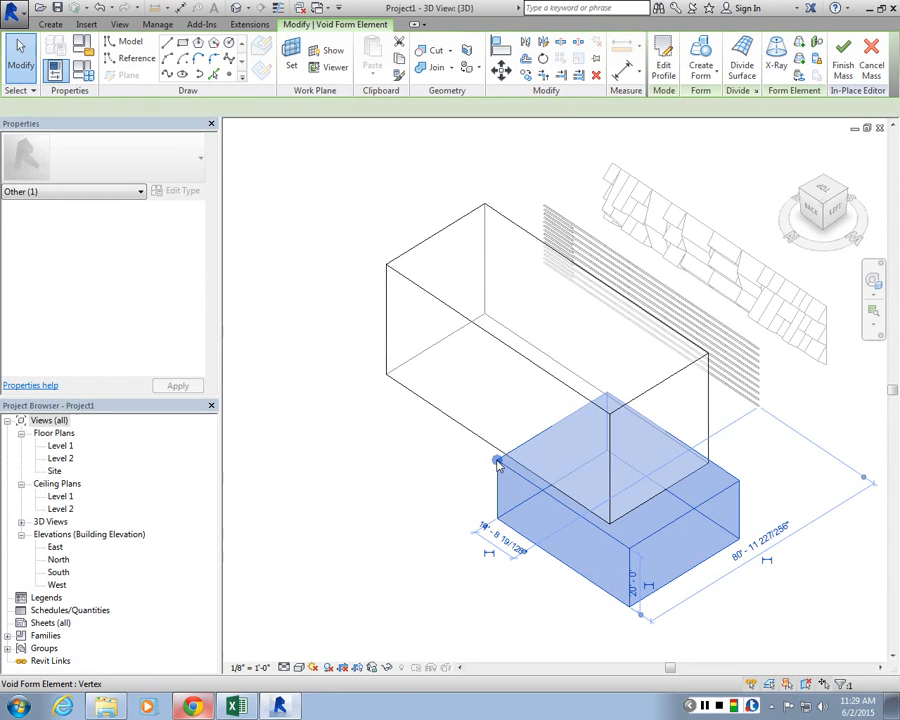
{"action": "left_click", "coordinate": [498, 463]}
{"action": "left_click_drag", "start_coordinate": [483, 459], "coordinate": [405, 398]}
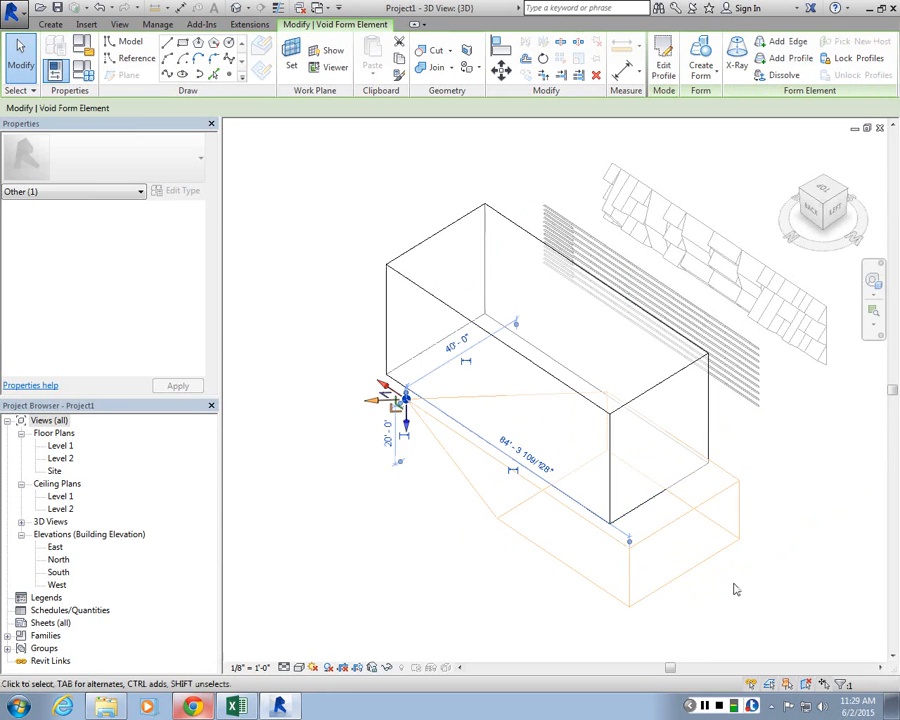
{"action": "left_click", "coordinate": [563, 525]}
{"action": "middle_click_drag", "start_coordinate": [597, 476], "coordinate": [647, 461], "text": "shift"}
Move the box's bottom vertex at the far end of the notched long side horizontally outward to slant the adjoining faces
{"action": "left_click", "coordinate": [440, 437]}
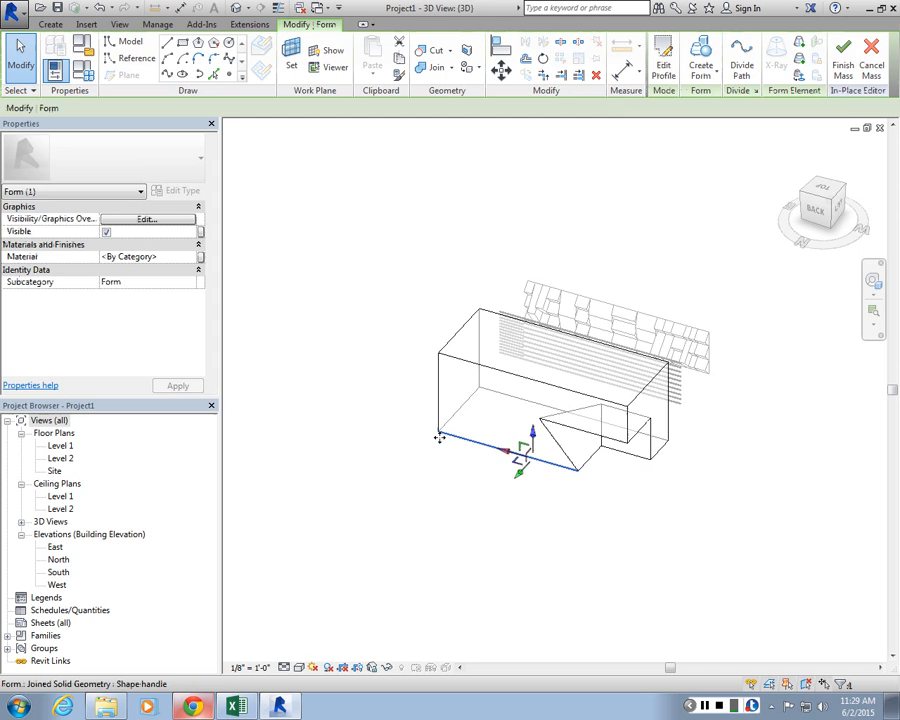
{"action": "key", "text": "Escape"}
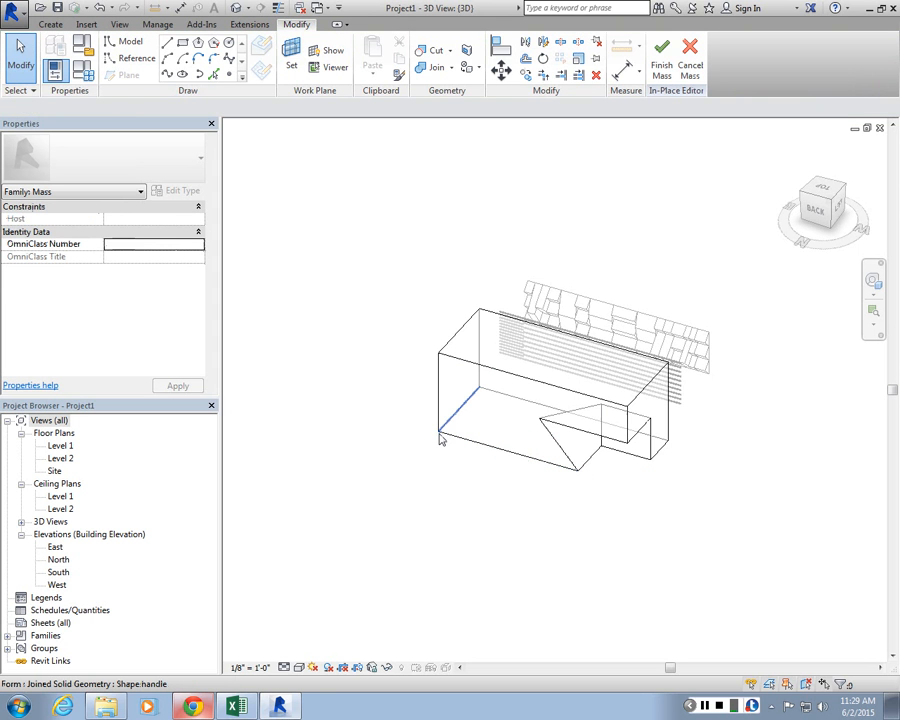
{"action": "key", "text": "Tab"}
{"action": "key", "text": "Tab"}
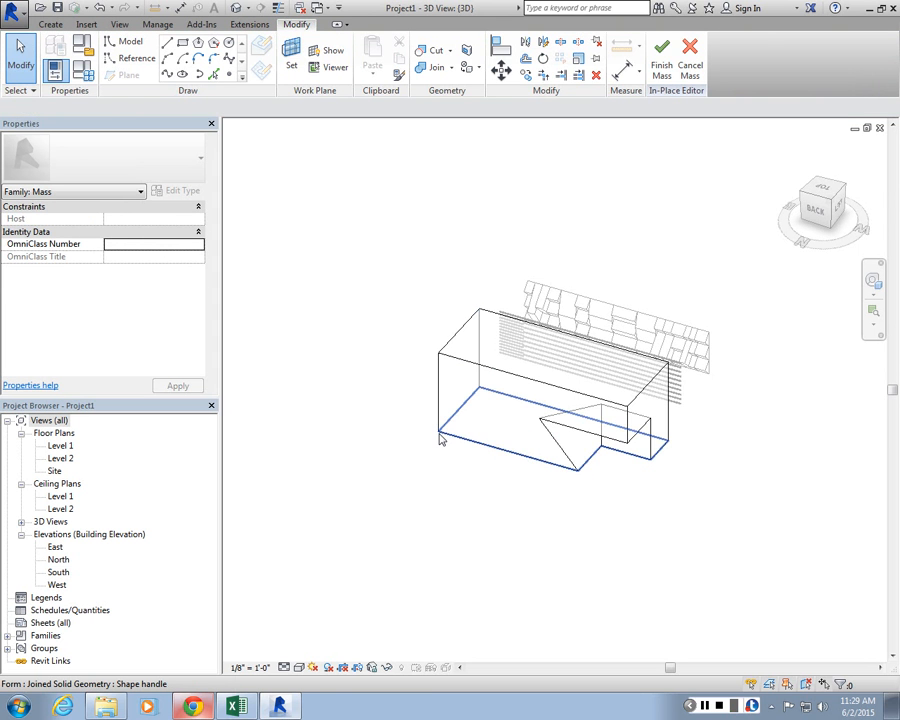
{"action": "scroll", "coordinate": [440, 440], "scroll_direction": "up", "scroll_amount": 3}
{"action": "left_click", "coordinate": [429, 447]}
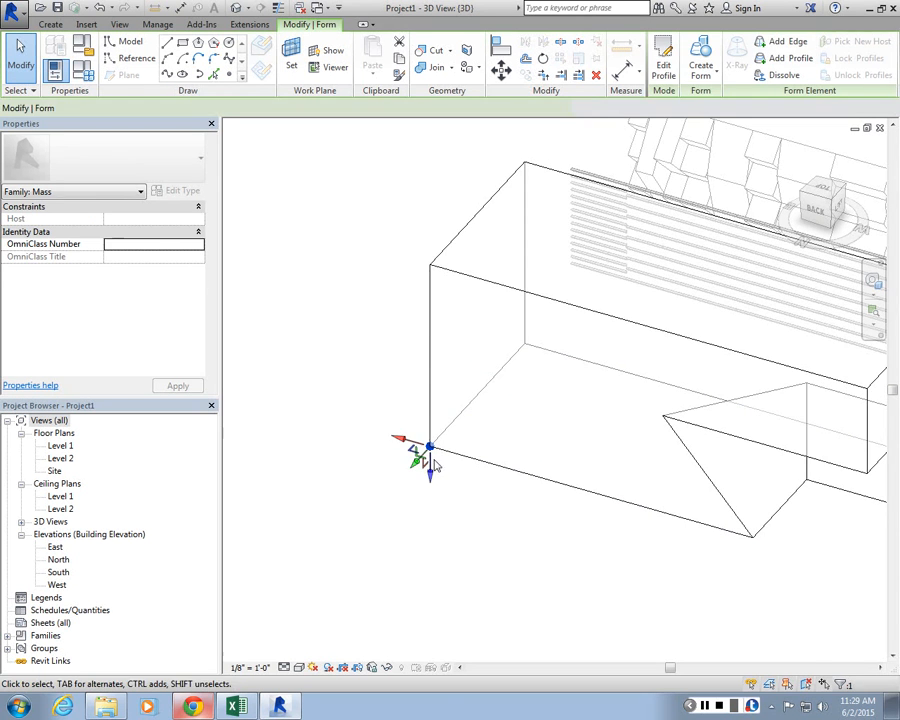
{"action": "left_click_drag", "start_coordinate": [422, 459], "coordinate": [356, 530]}
{"action": "key", "text": "Escape"}
{"action": "scroll", "coordinate": [383, 541], "scroll_direction": "down", "scroll_amount": 3}
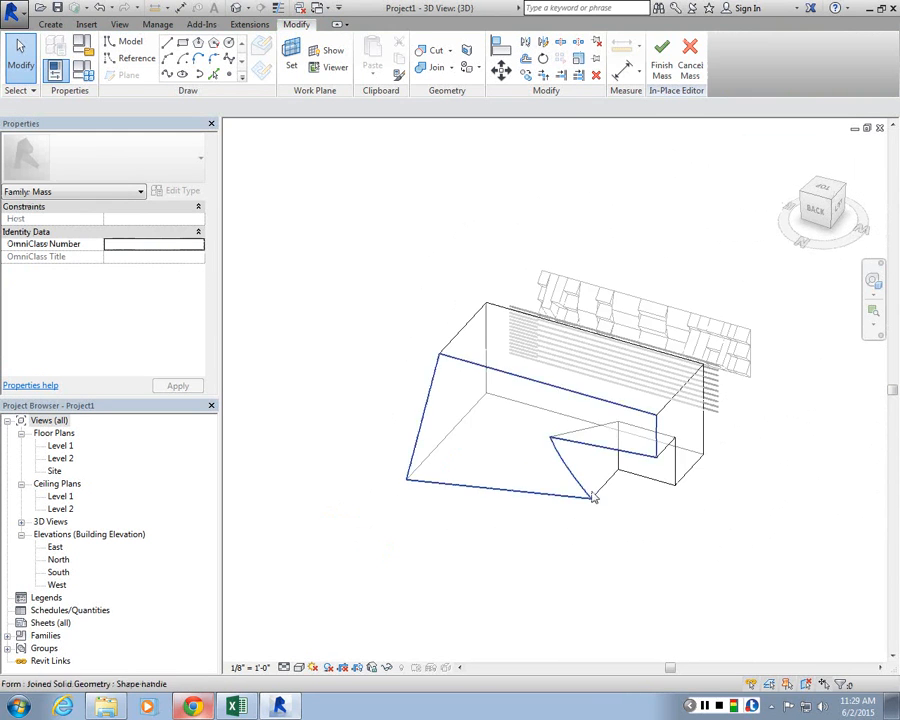
Inspect the reshaped box with its void cut and finish the in-place mass
{"action": "middle_click_drag", "start_coordinate": [386, 470], "coordinate": [565, 362], "text": "shift"}
{"action": "scroll", "coordinate": [567, 363], "scroll_direction": "down", "scroll_amount": 2}
{"action": "scroll", "coordinate": [559, 317], "scroll_direction": "up", "scroll_amount": 3}
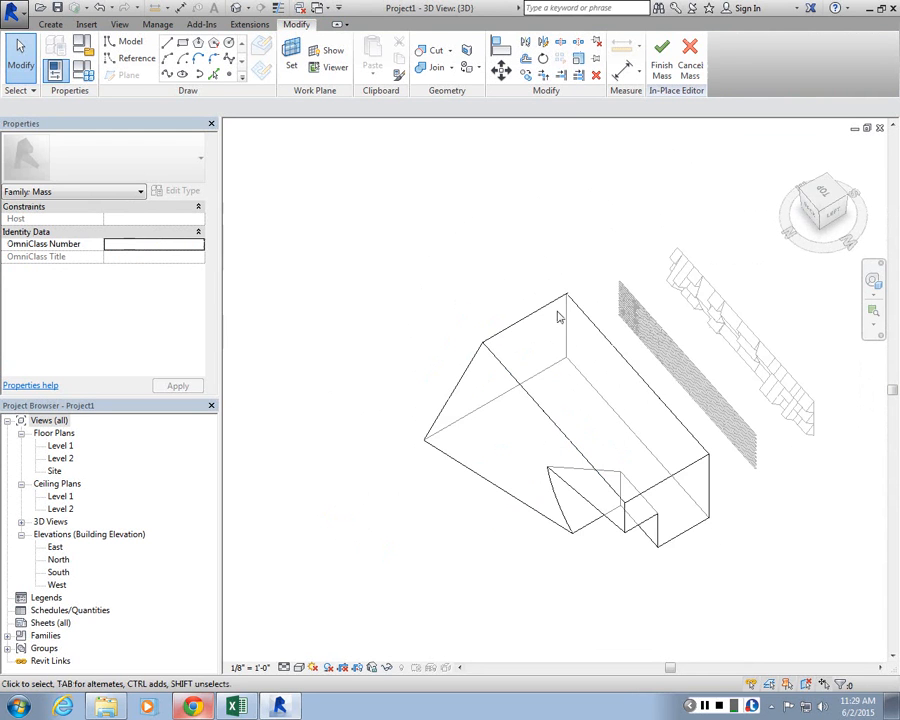
{"action": "scroll", "coordinate": [570, 330], "scroll_direction": "down", "scroll_amount": 3}
{"action": "scroll", "coordinate": [581, 347], "scroll_direction": "up", "scroll_amount": 3}
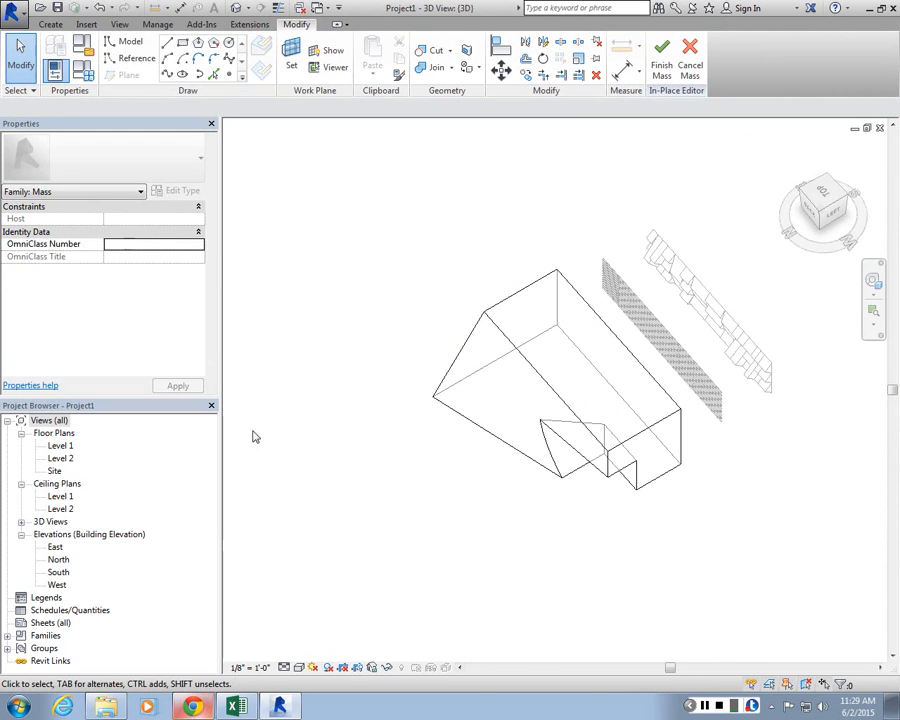
{"action": "left_click", "coordinate": [661, 56]}
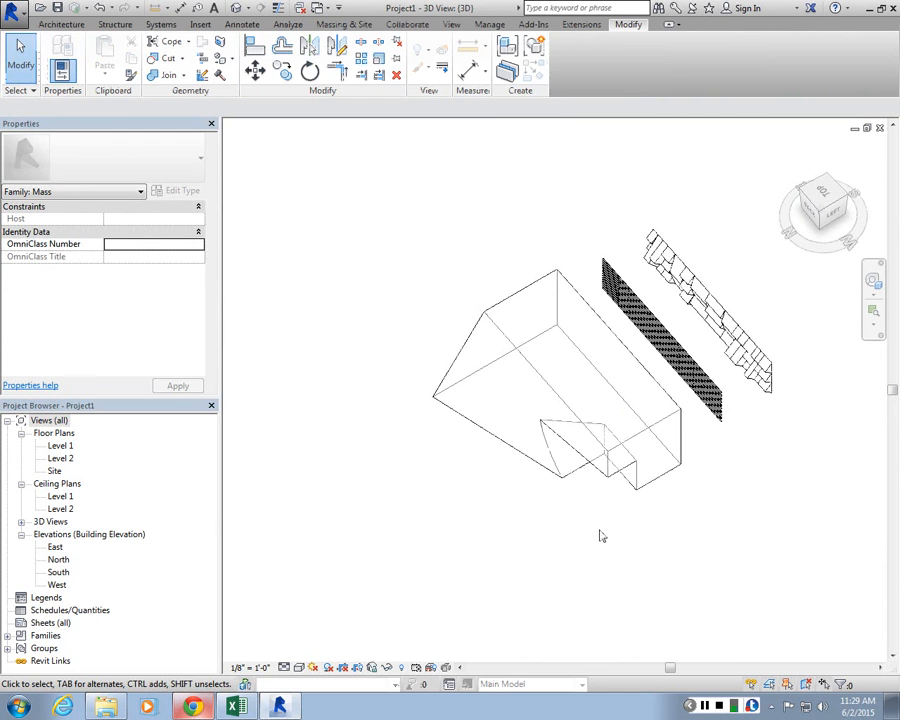
Start a new in-place mass, accepting the suggested name
{"action": "scroll", "coordinate": [627, 466], "scroll_direction": "down", "scroll_amount": 2}
{"action": "scroll", "coordinate": [629, 440], "scroll_direction": "up", "scroll_amount": 2}
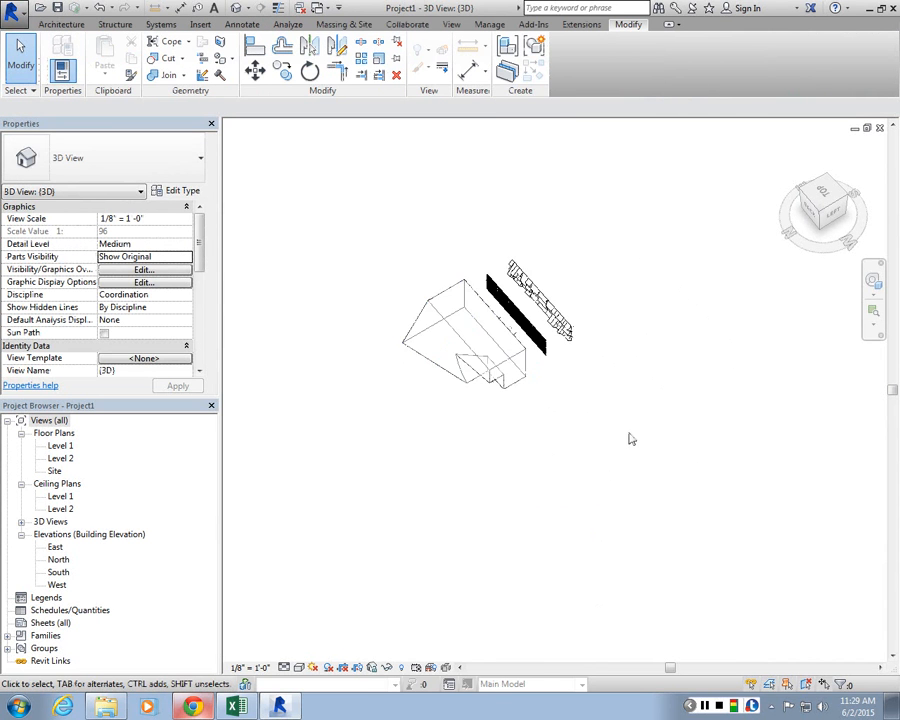
{"action": "scroll", "coordinate": [526, 338], "scroll_direction": "down", "scroll_amount": 1}
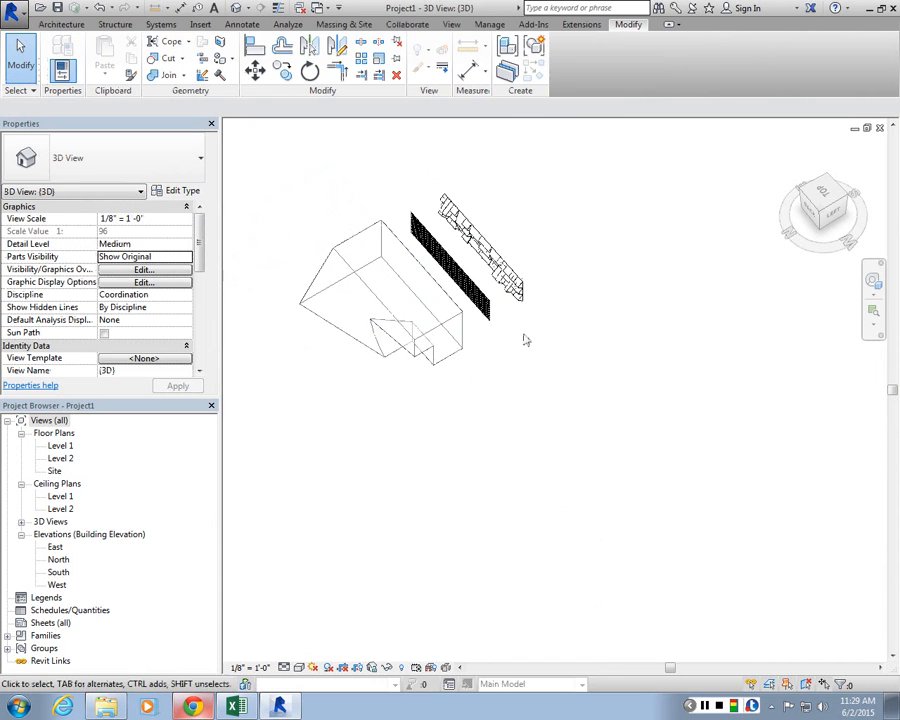
{"action": "left_click", "coordinate": [366, 26]}
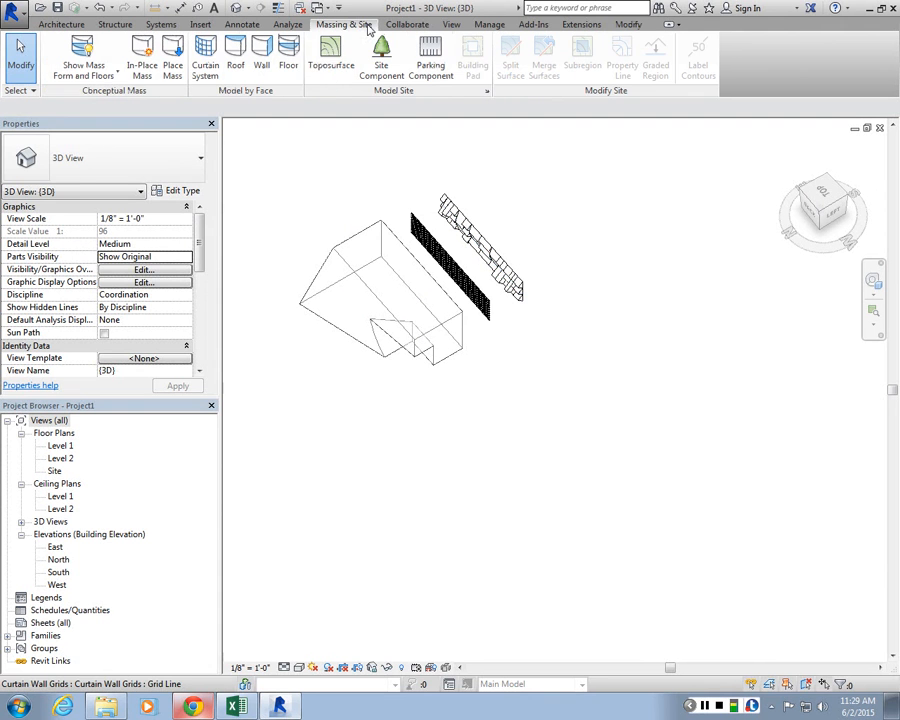
{"action": "left_click", "coordinate": [141, 72]}
{"action": "key", "text": "Return"}
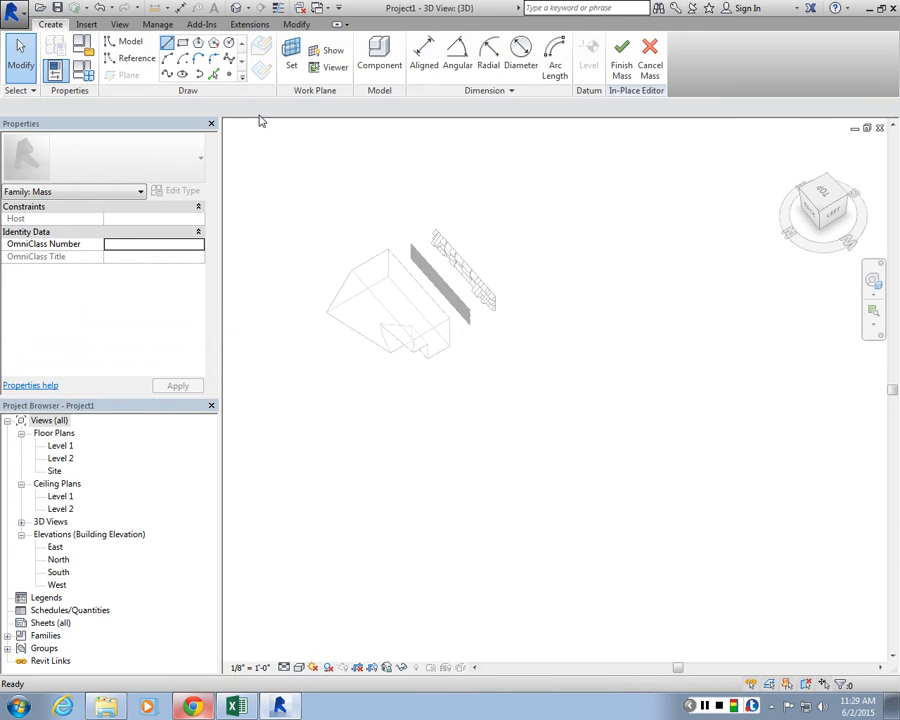
Sketch a closed four-sided outline on Level 1 beside the existing masses, about 92 ft wide and 220 ft long
{"action": "left_click", "coordinate": [462, 428]}
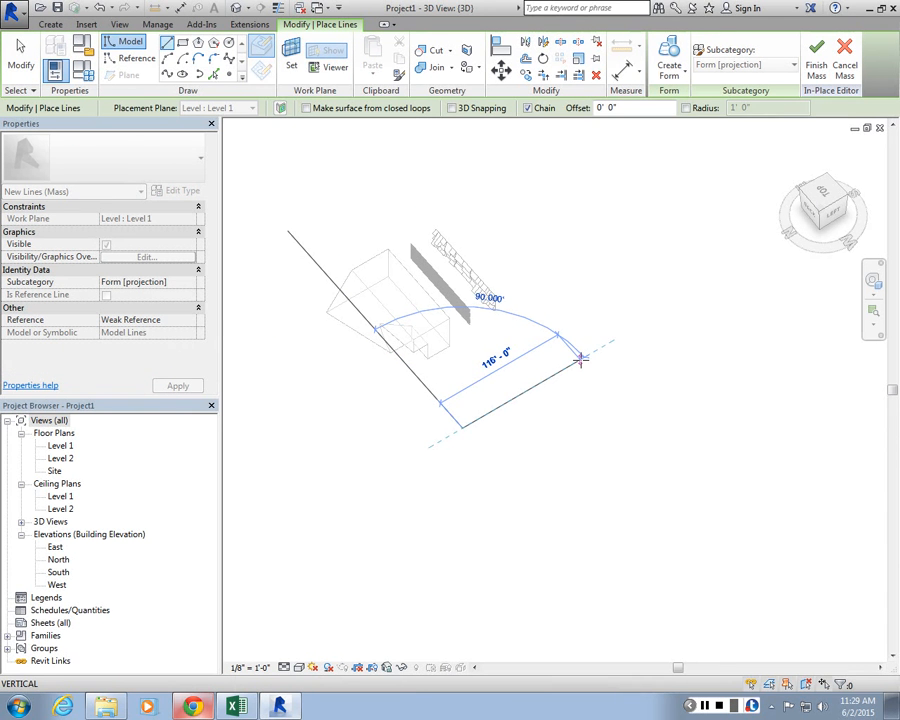
{"action": "left_click", "coordinate": [556, 373]}
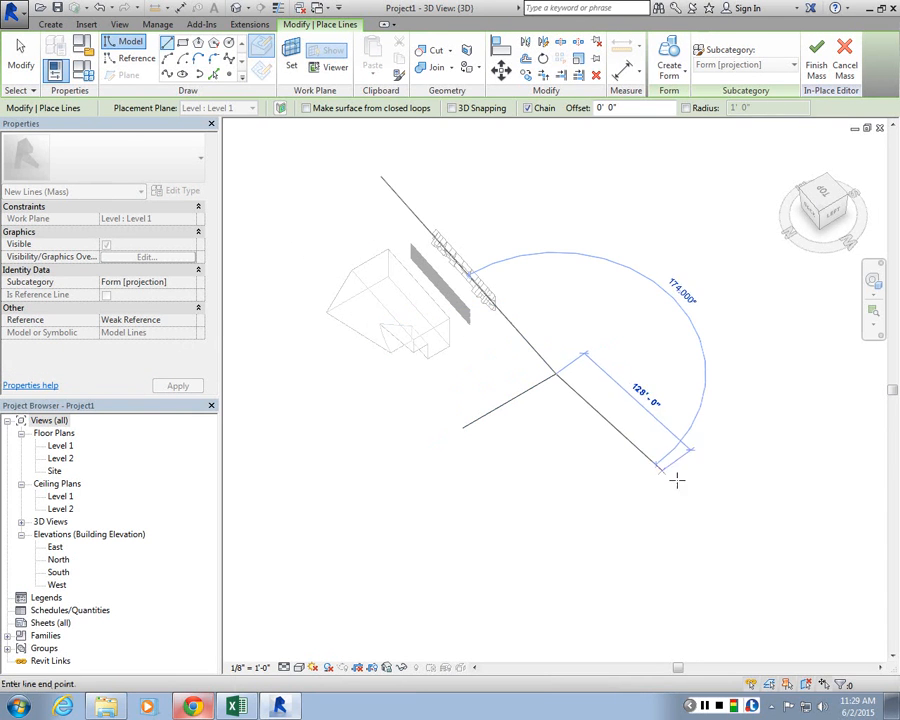
{"action": "left_click", "coordinate": [727, 548]}
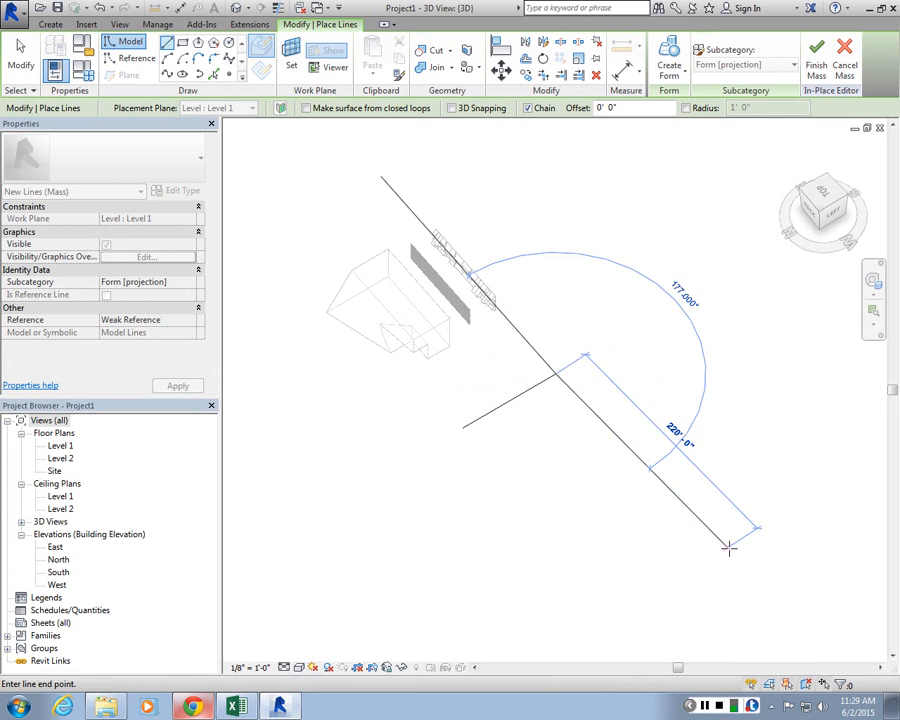
{"action": "left_click", "coordinate": [622, 607]}
{"action": "left_click", "coordinate": [463, 428]}
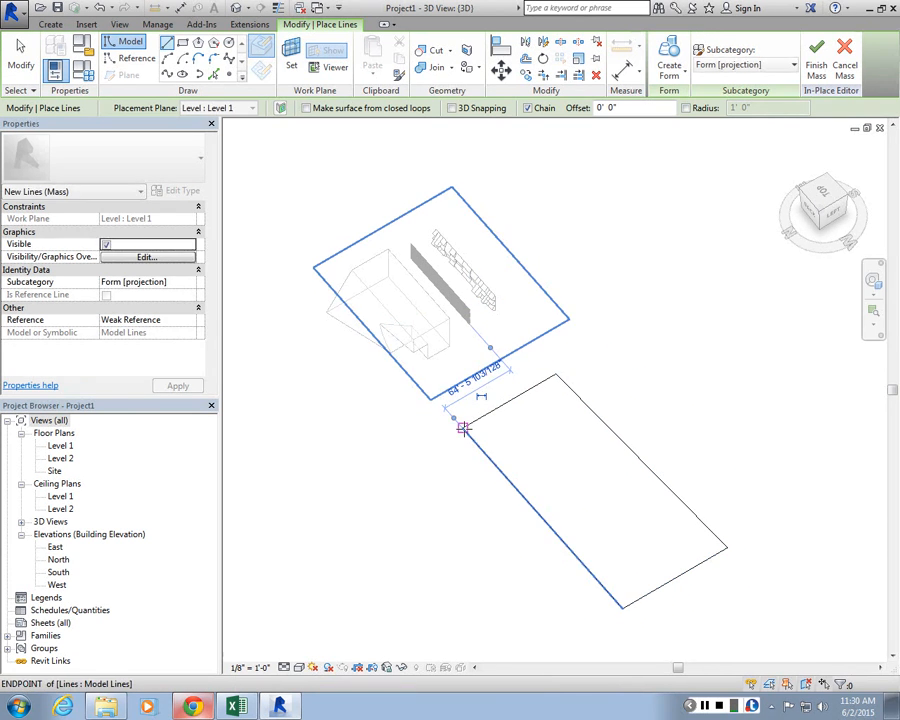
{"action": "key", "text": "Escape"}
{"action": "key", "text": "Escape"}
Create a 70 ft high solid form from the closed outline and finish the in-place mass
{"action": "left_click", "coordinate": [503, 414]}
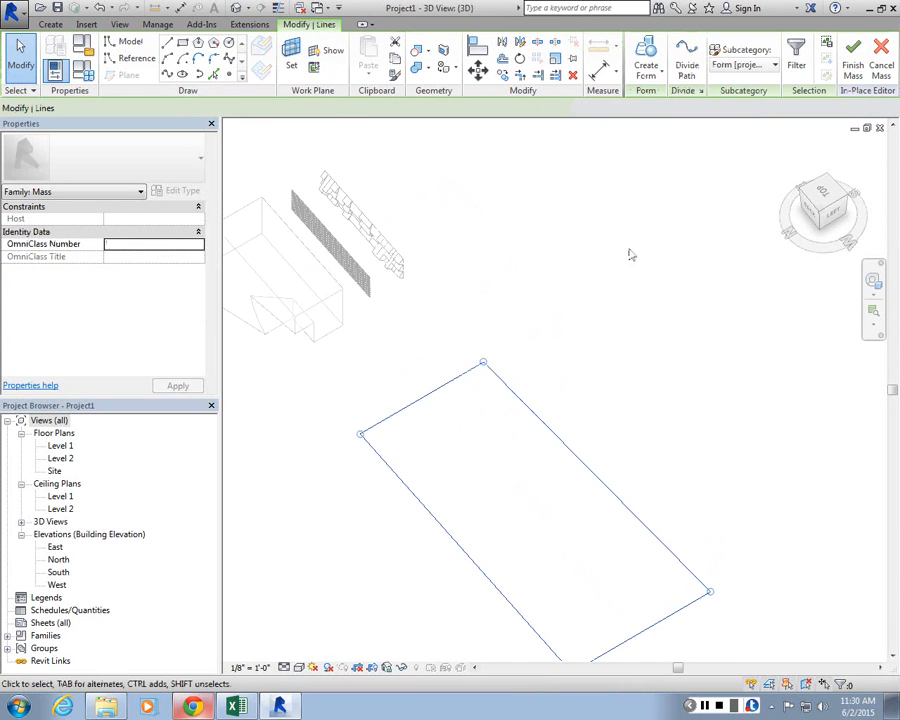
{"action": "left_click", "coordinate": [646, 60]}
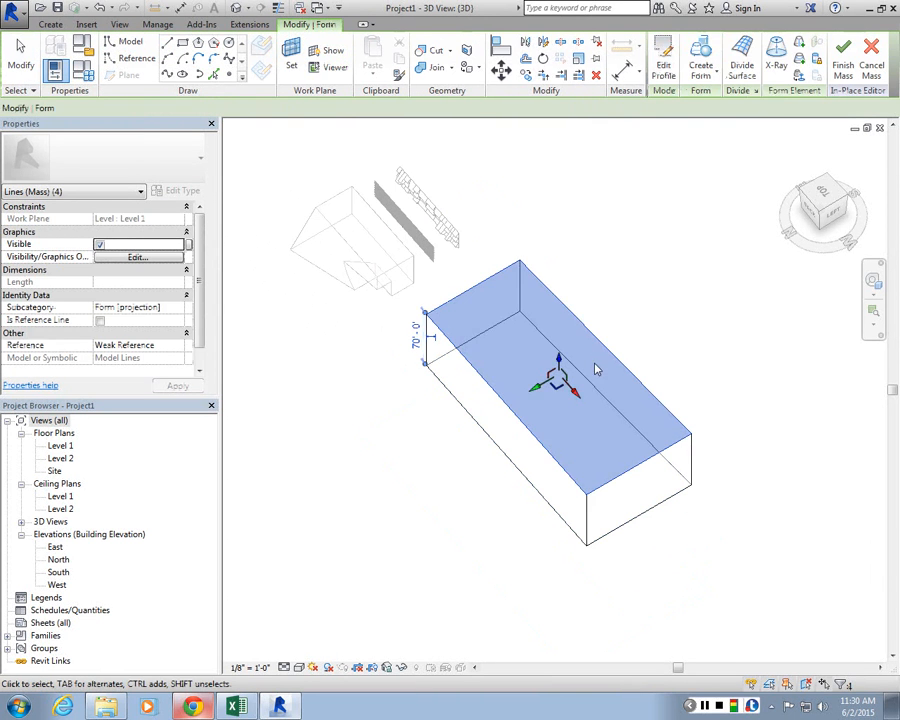
{"action": "left_click", "coordinate": [417, 336]}
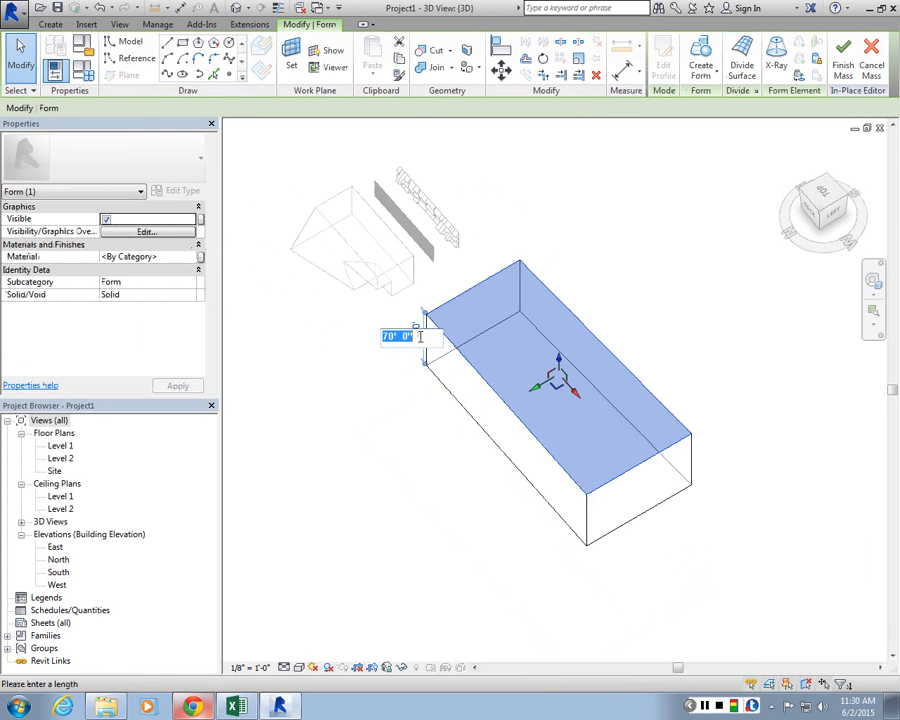
{"action": "left_click", "coordinate": [447, 415]}
{"action": "middle_click_drag", "start_coordinate": [447, 415], "coordinate": [478, 443], "text": "shift"}
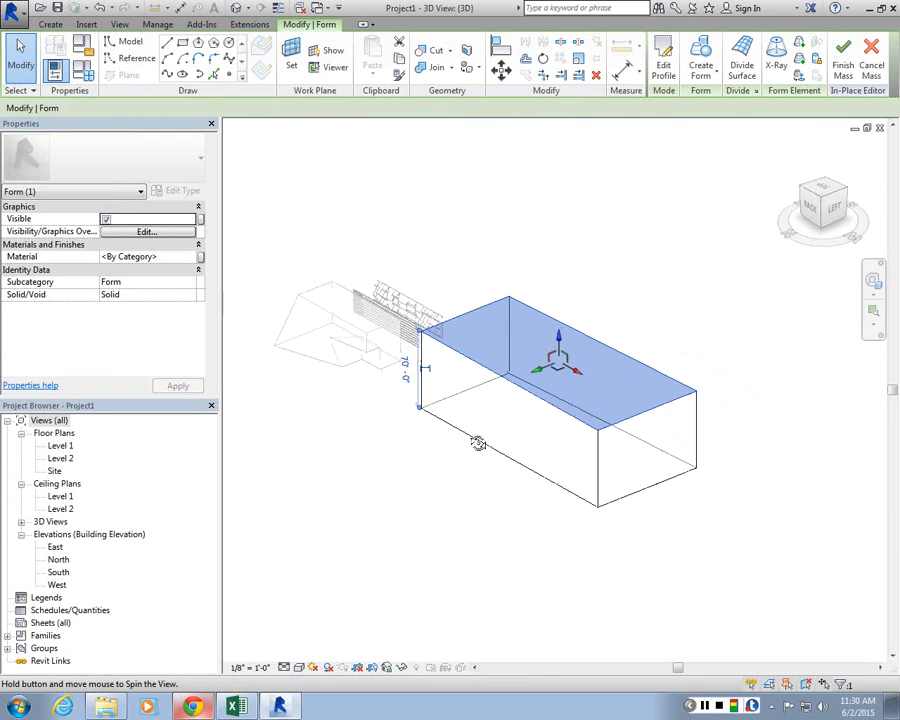
{"action": "left_click", "coordinate": [555, 558]}
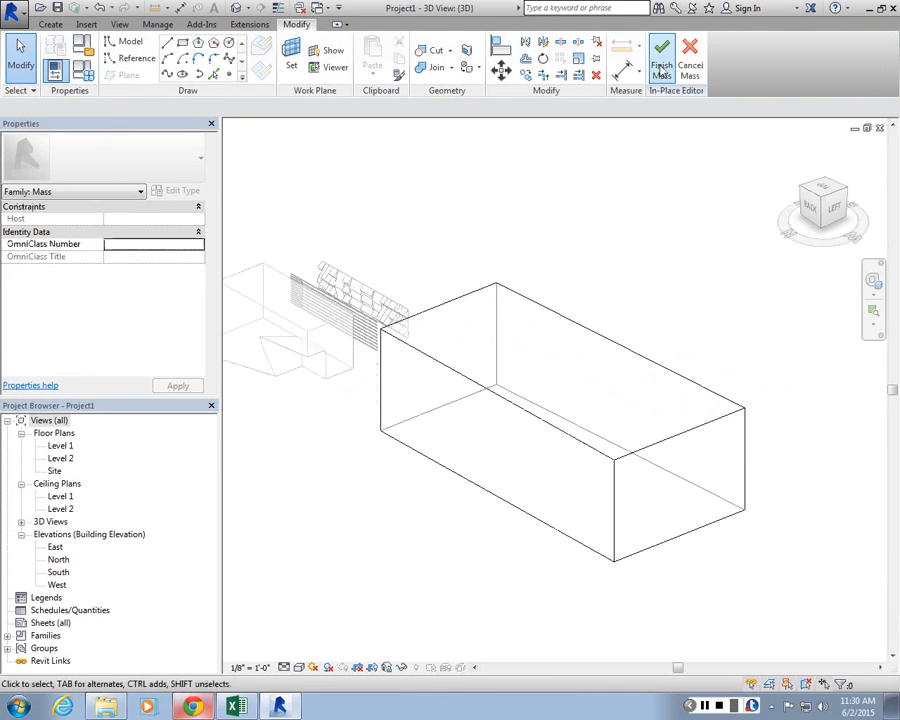
{"action": "left_click", "coordinate": [663, 70]}
Examine what can be selected on the finished box mass, comparing the whole mass with its long side face
{"action": "scroll", "coordinate": [685, 364], "scroll_direction": "up", "scroll_amount": 2}
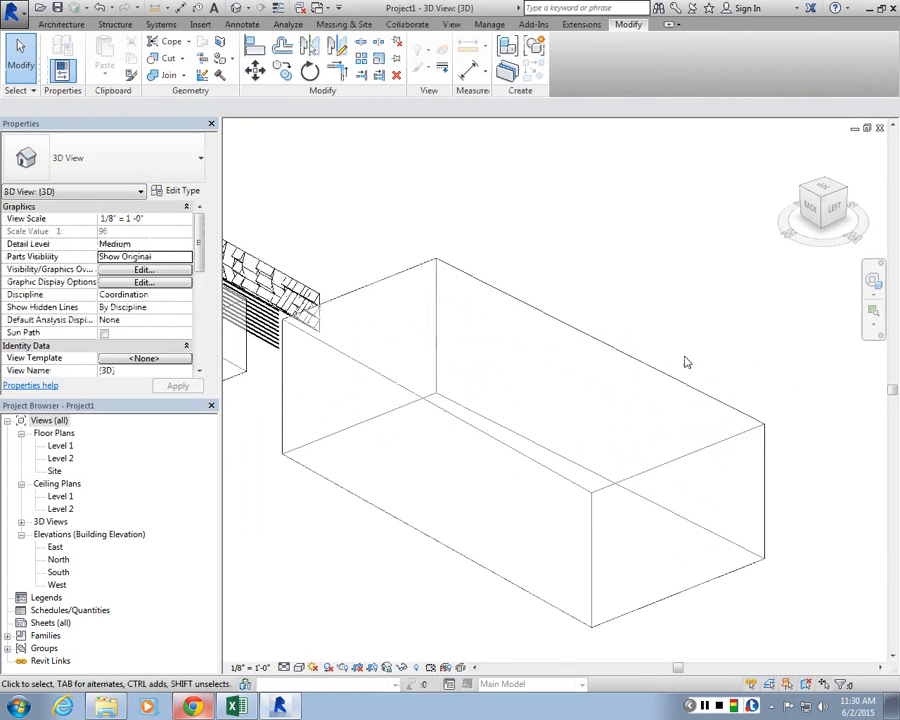
{"action": "scroll", "coordinate": [685, 359], "scroll_direction": "down", "scroll_amount": 1}
{"action": "left_click", "coordinate": [668, 364]}
{"action": "left_click", "coordinate": [434, 532]}
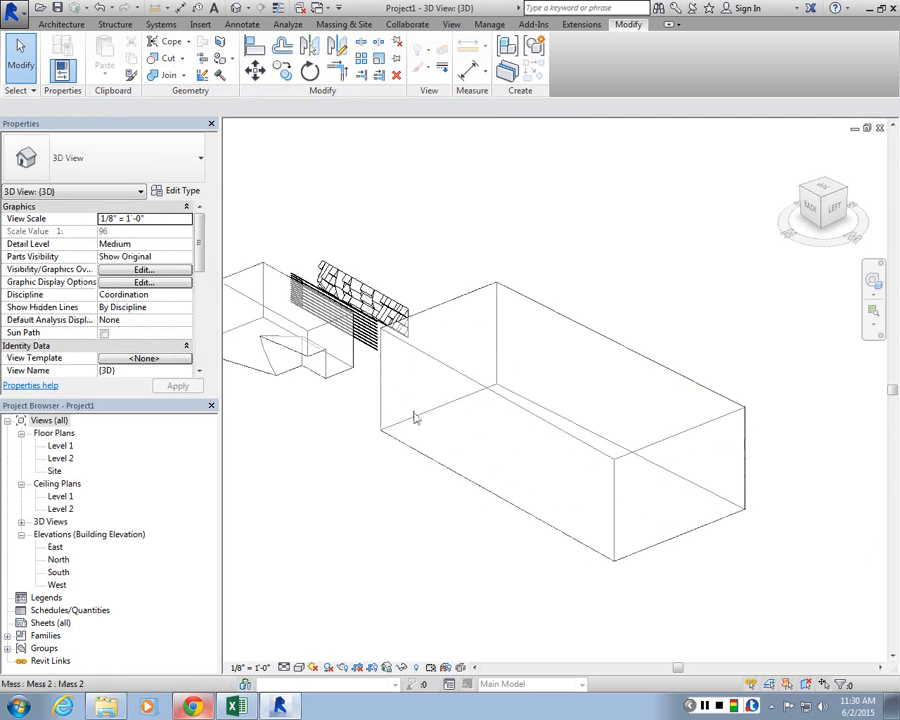
{"action": "left_click", "coordinate": [421, 358]}
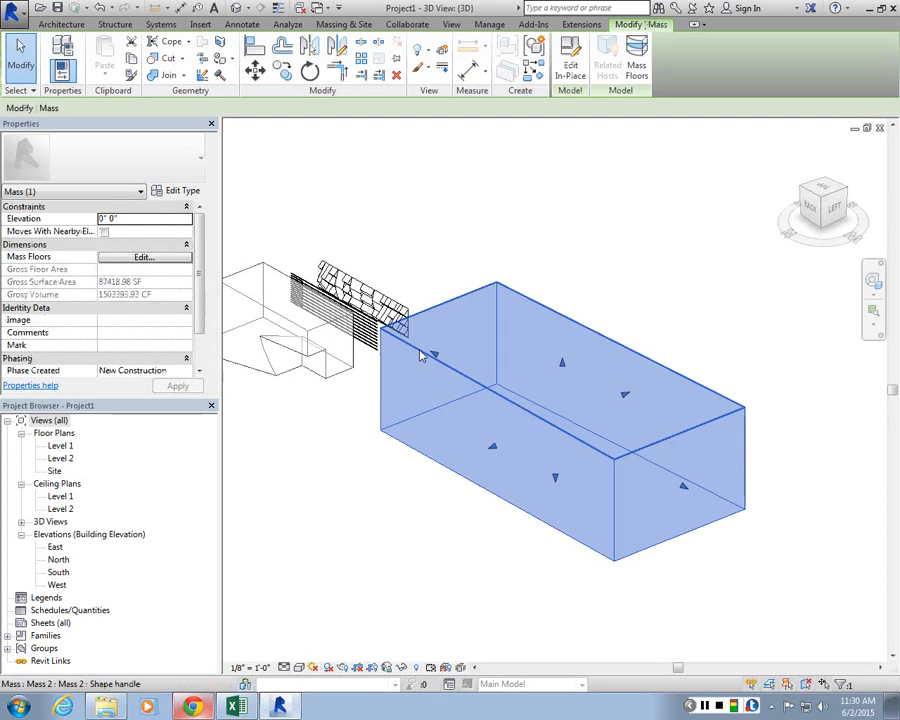
{"action": "key", "text": "Escape"}
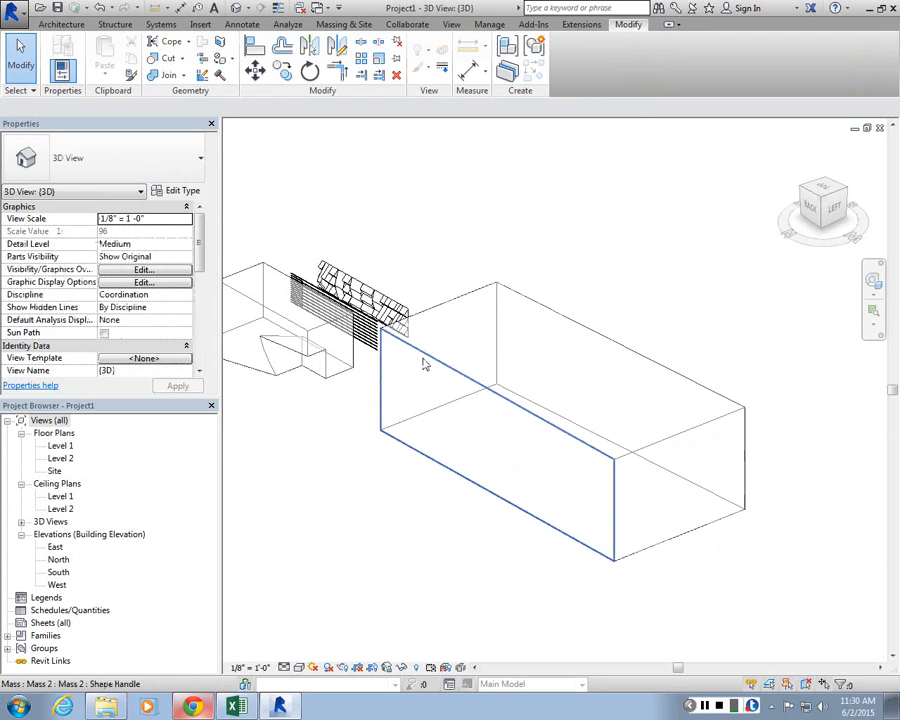
{"action": "left_click", "coordinate": [454, 466]}
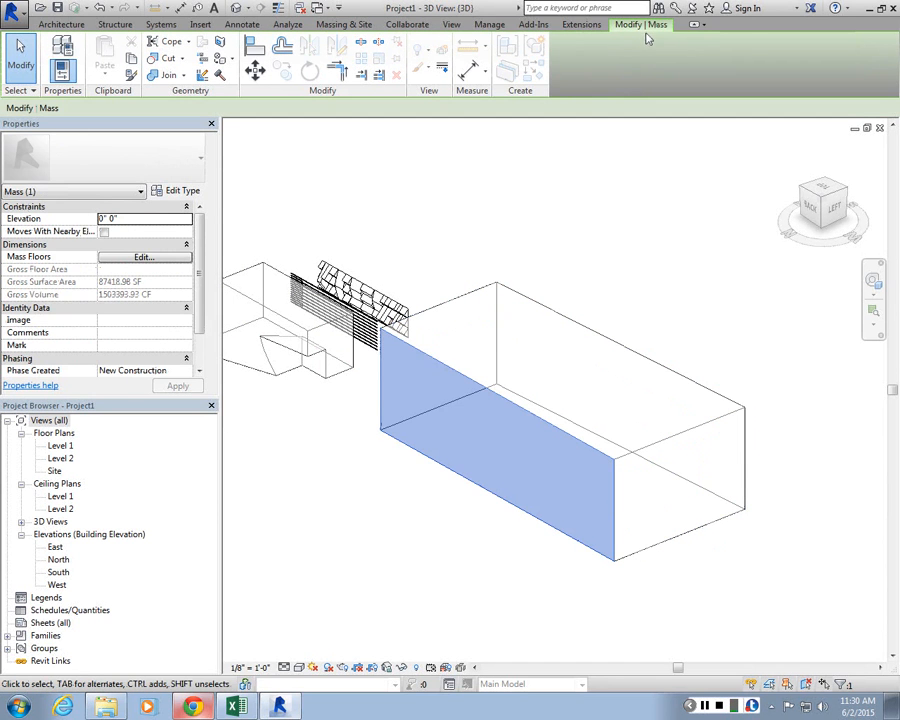
{"action": "key", "text": "Escape"}
{"action": "left_click", "coordinate": [522, 287]}
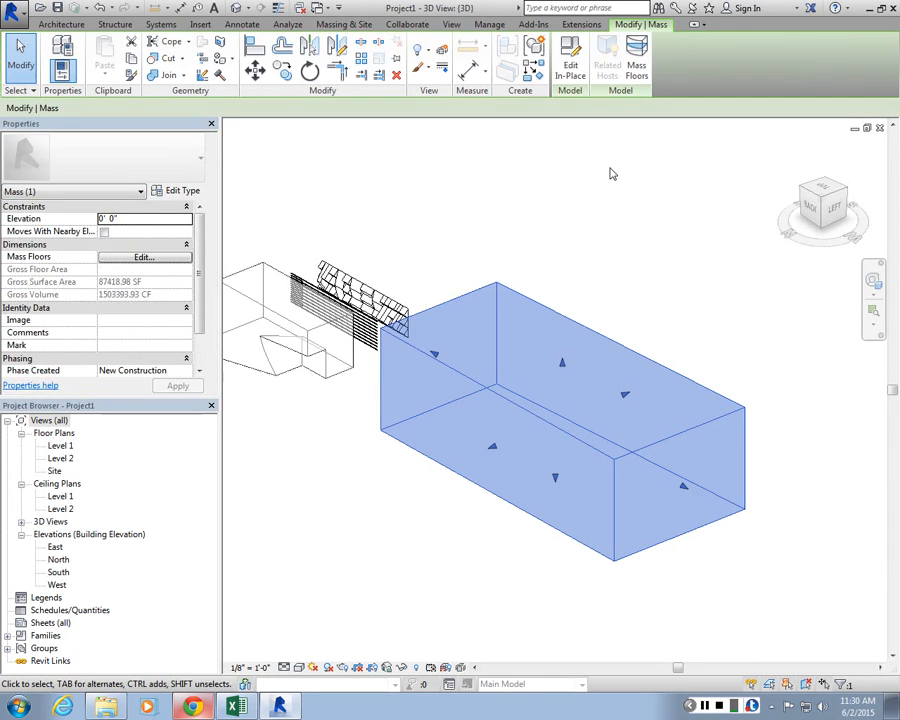
{"action": "left_click", "coordinate": [612, 174]}
Reopen the box mass for in-place editing and add a profile to the form near its base, using the long side face
{"action": "left_click", "coordinate": [527, 304]}
{"action": "left_click", "coordinate": [570, 62]}
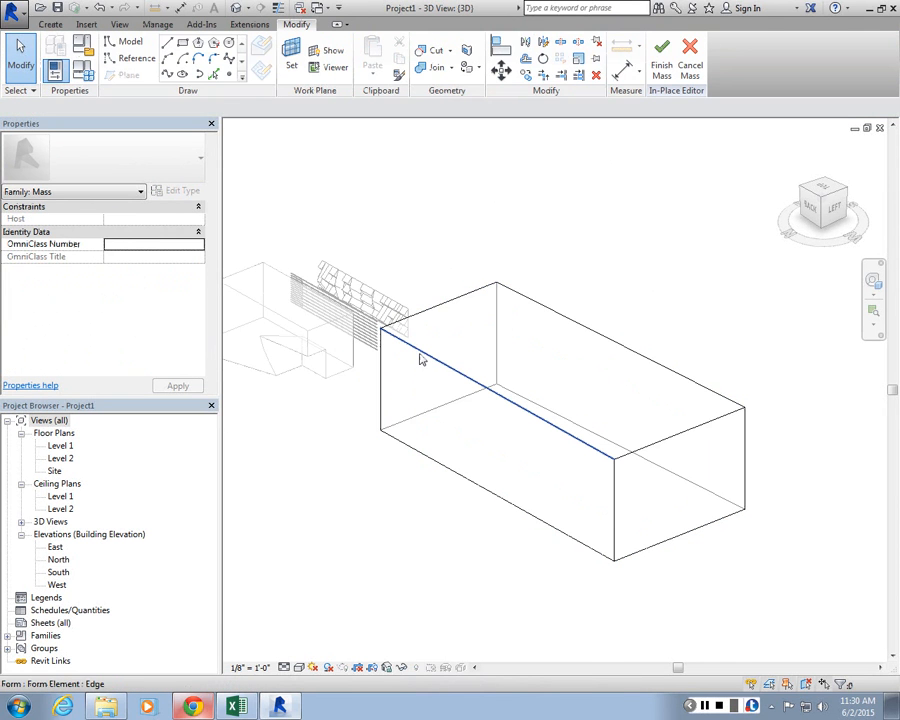
{"action": "key", "text": "Tab"}
{"action": "key", "text": "Tab"}
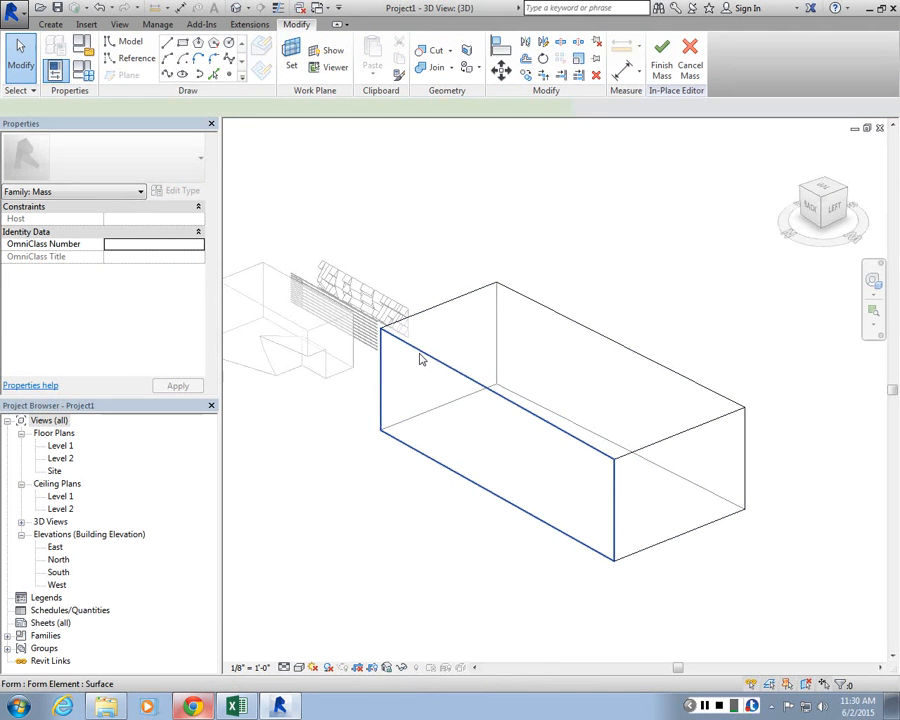
{"action": "left_click", "coordinate": [421, 360]}
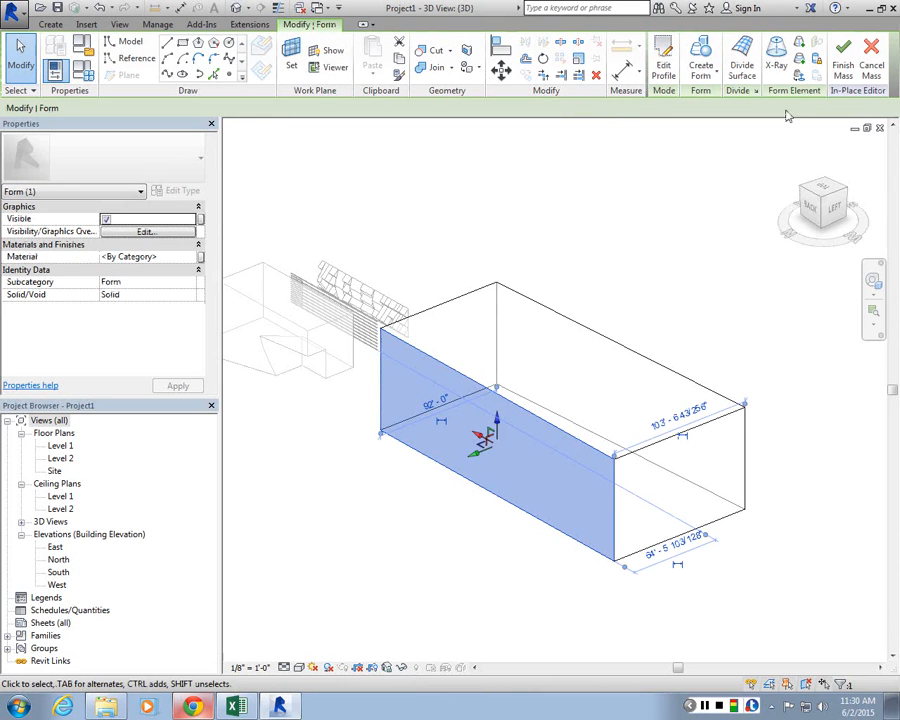
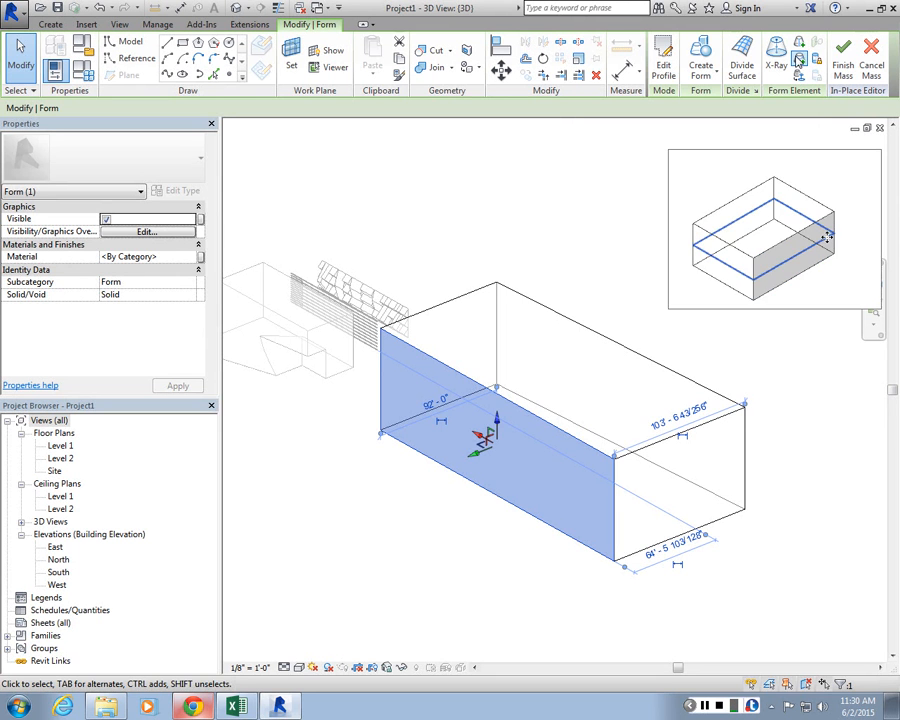
{"action": "left_click", "coordinate": [798, 62]}
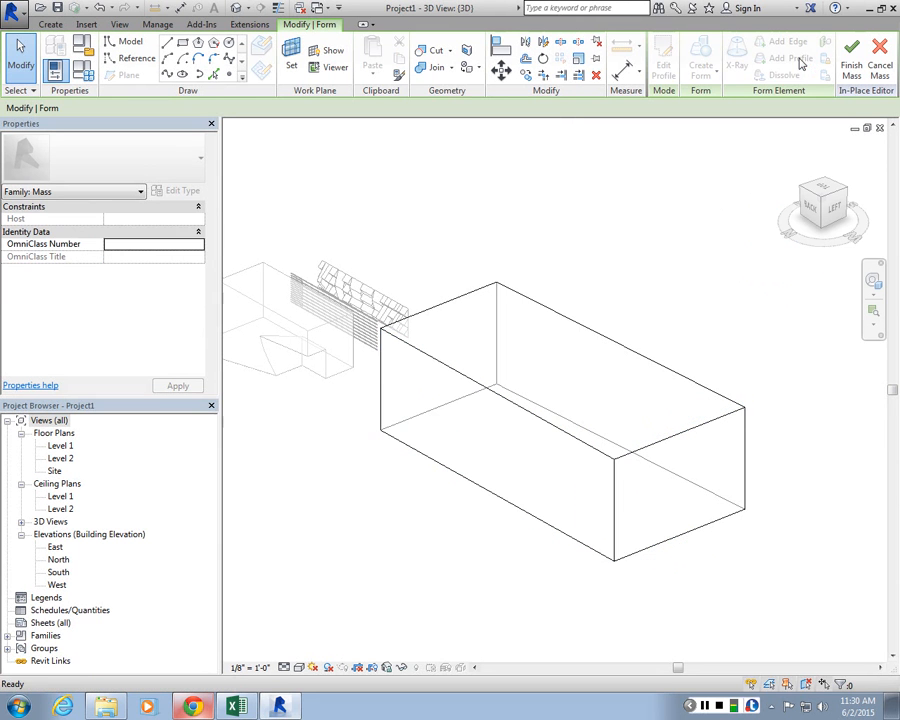
{"action": "left_click", "coordinate": [616, 528]}
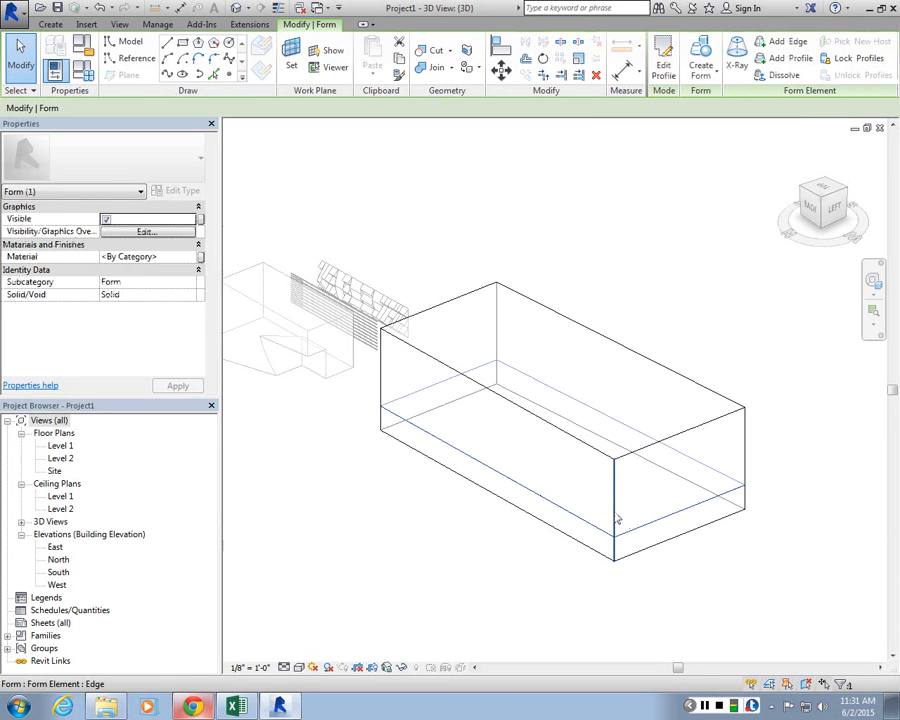
Add two more profiles to the form, one at about mid-height and one near the top
{"action": "left_click", "coordinate": [792, 62]}
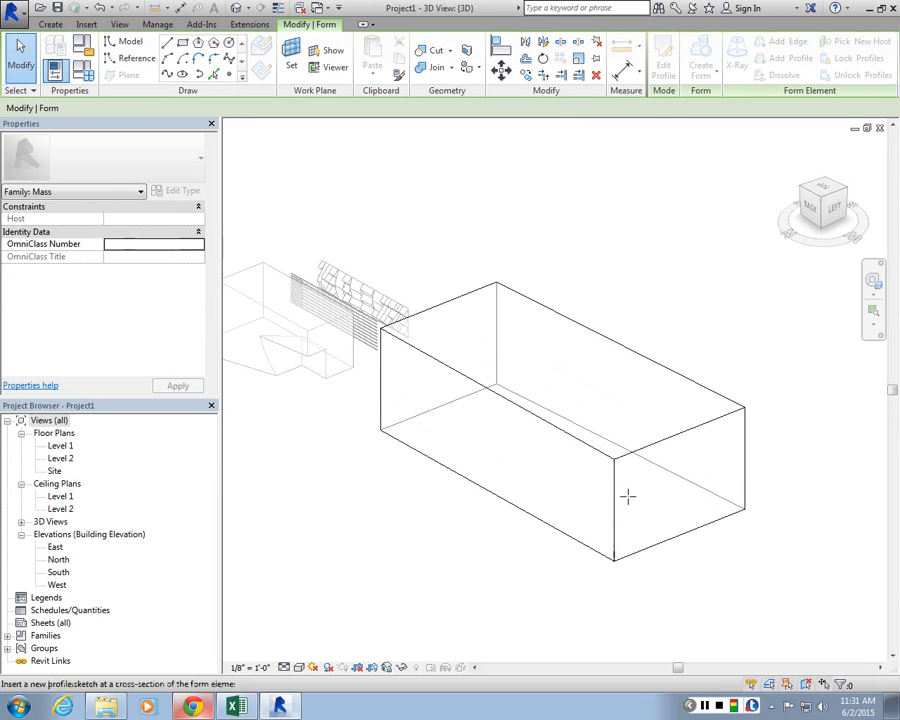
{"action": "left_click", "coordinate": [614, 505]}
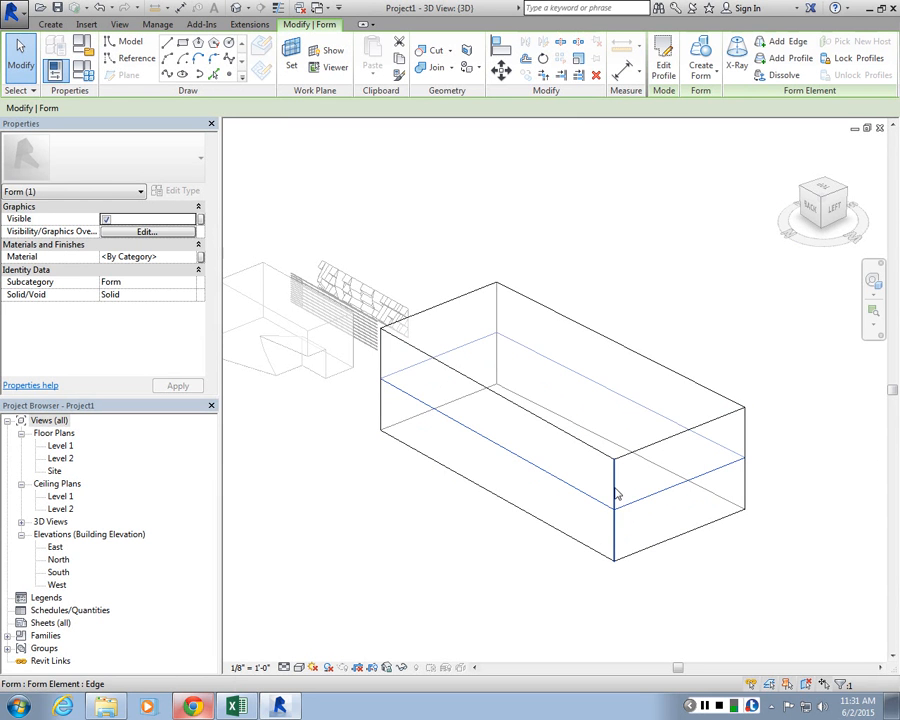
{"action": "left_click", "coordinate": [797, 66]}
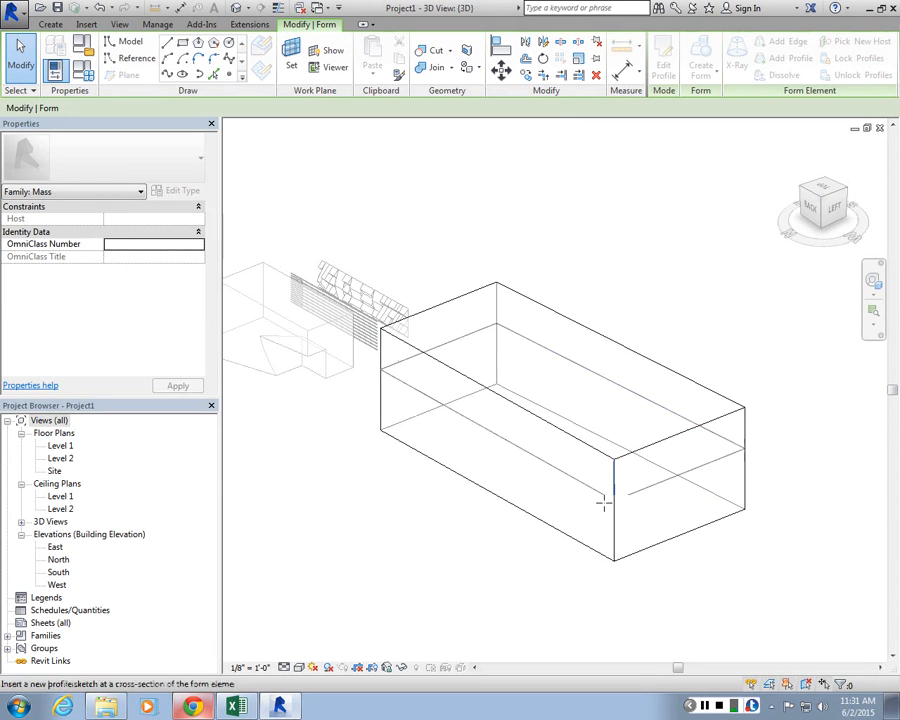
{"action": "left_click", "coordinate": [614, 483]}
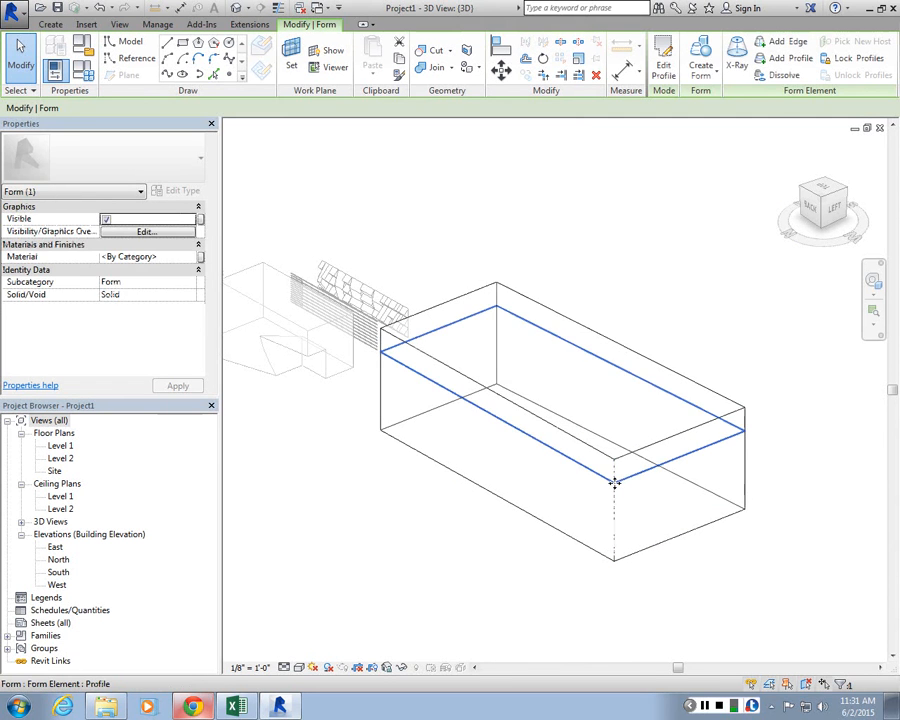
{"action": "key", "text": "Escape"}
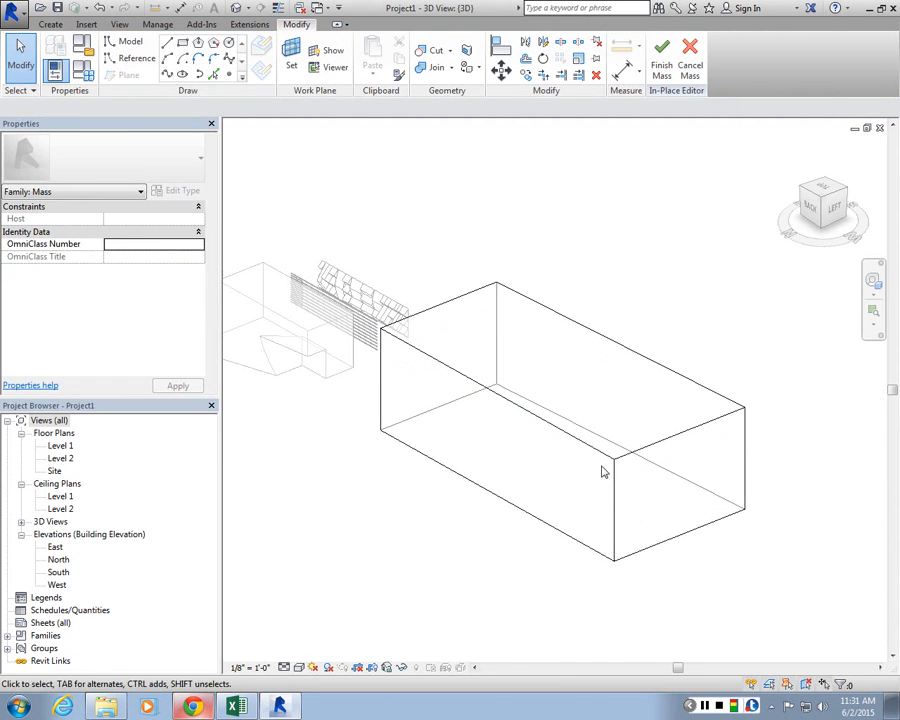
Open the uppermost added profile for editing and delete its line along the front long side
{"action": "left_click", "coordinate": [605, 490]}
{"action": "scroll", "coordinate": [605, 490], "scroll_direction": "up", "scroll_amount": 1}
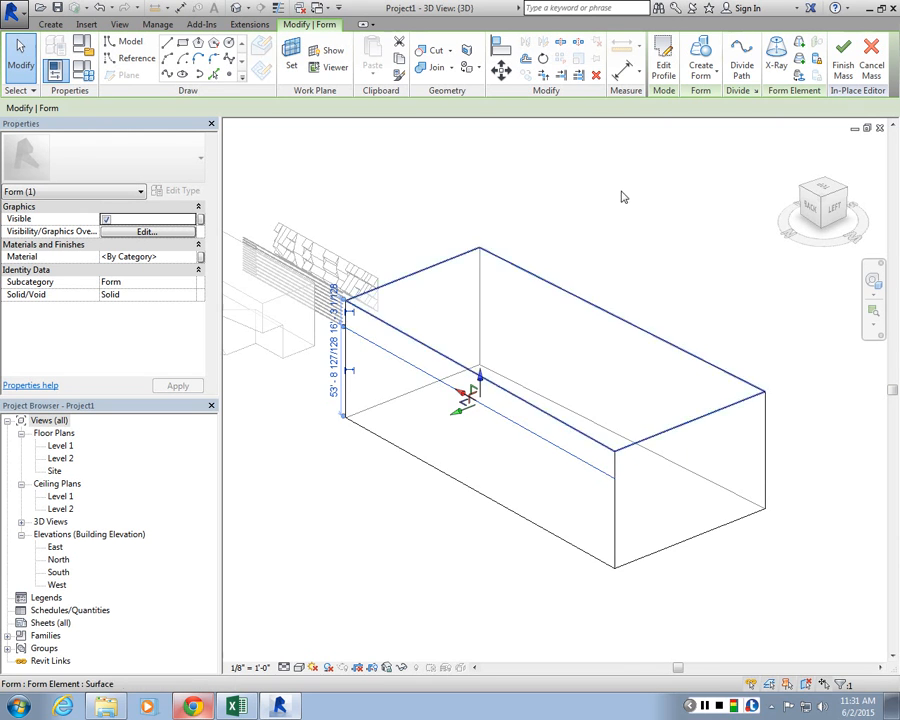
{"action": "left_click", "coordinate": [668, 68]}
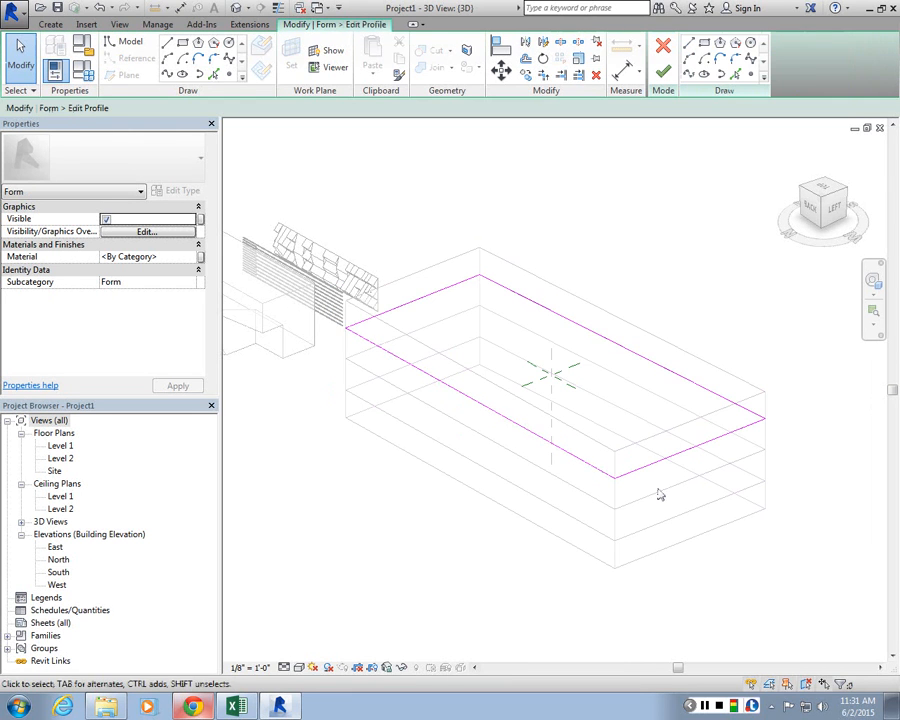
{"action": "left_click", "coordinate": [471, 405]}
{"action": "key", "text": "Delete"}
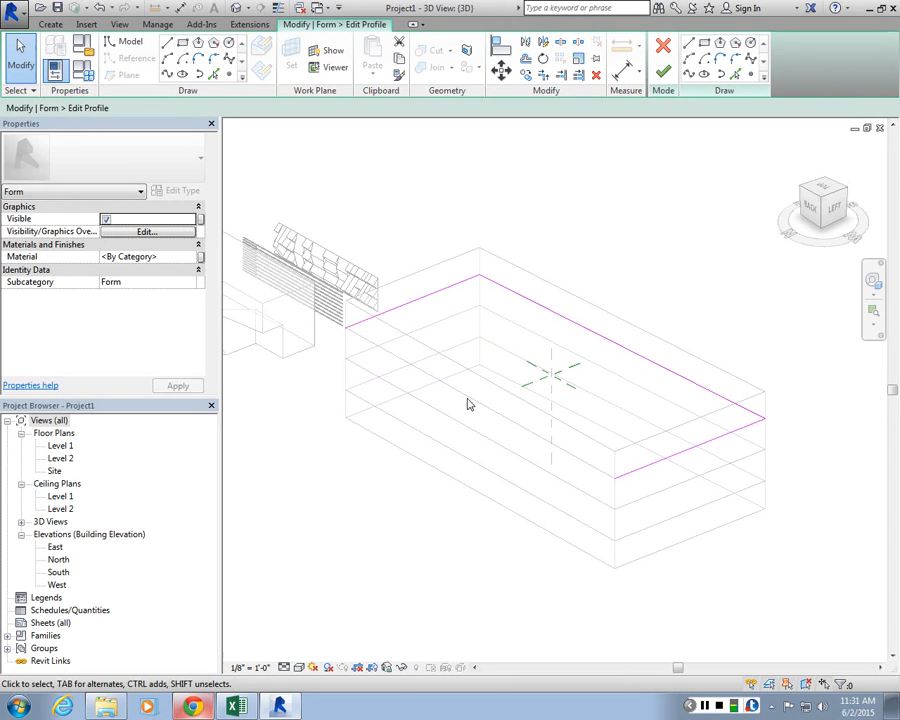
Close the profile with a wavy four-point spline between its two open corners and finish the profile edit
{"action": "left_click", "coordinate": [228, 59]}
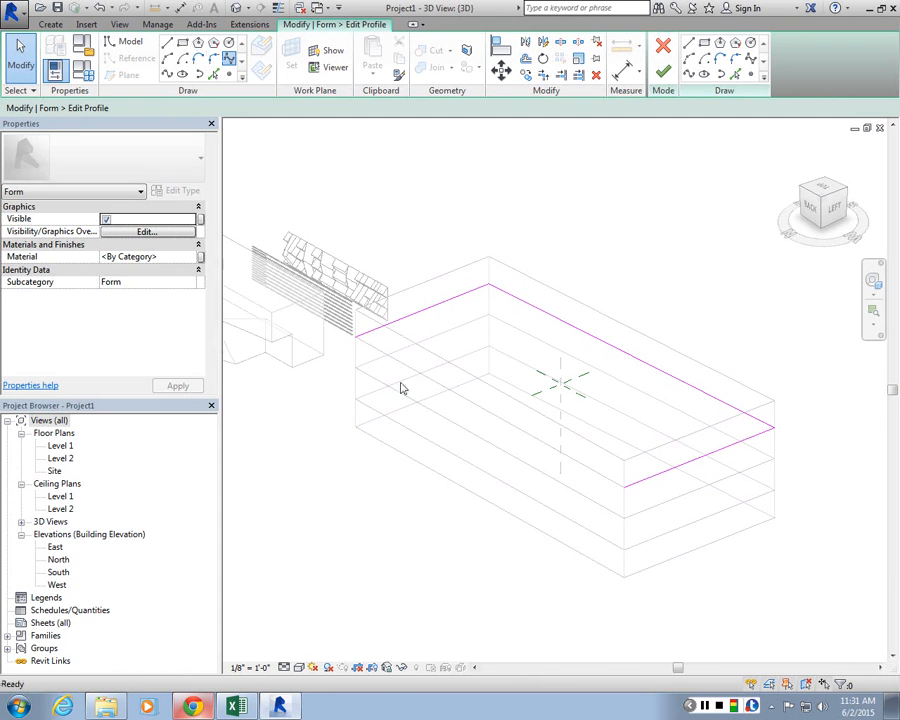
{"action": "left_click", "coordinate": [357, 337]}
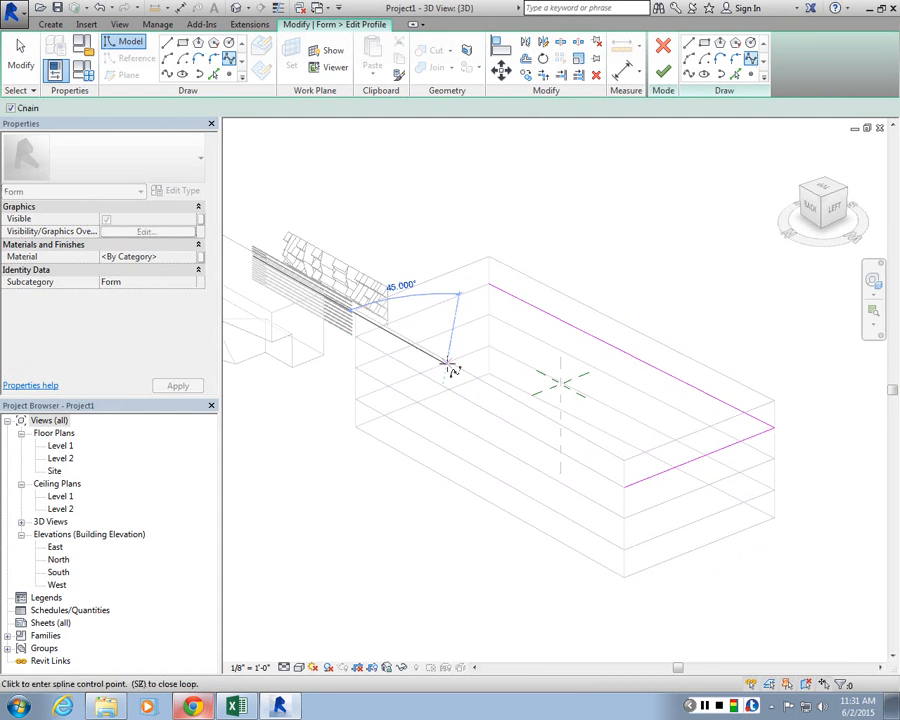
{"action": "left_click", "coordinate": [453, 415]}
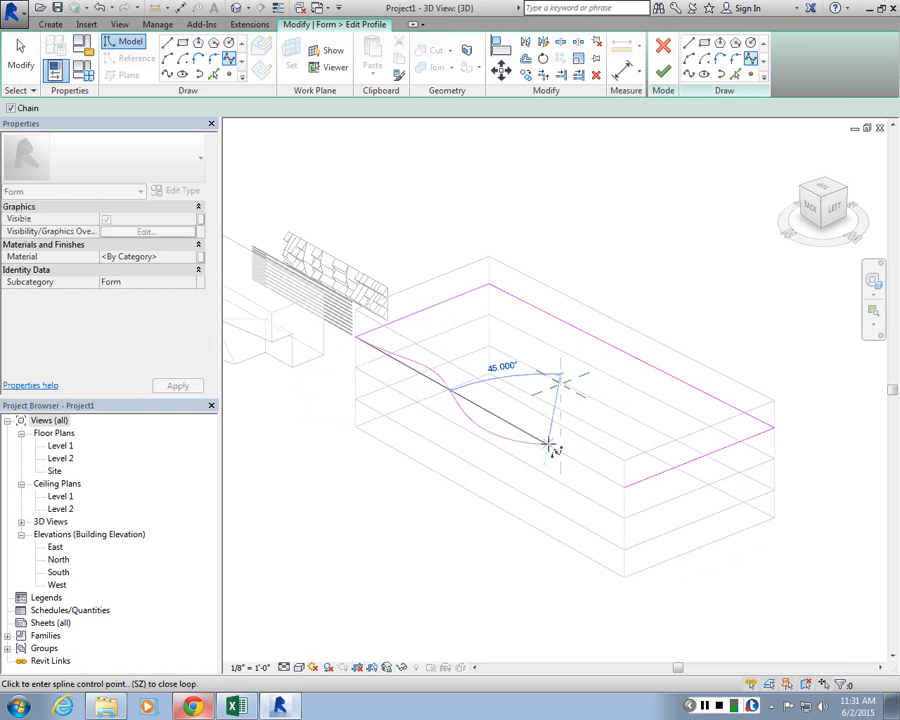
{"action": "left_click", "coordinate": [551, 446]}
{"action": "left_click", "coordinate": [625, 487]}
{"action": "key", "text": "Escape"}
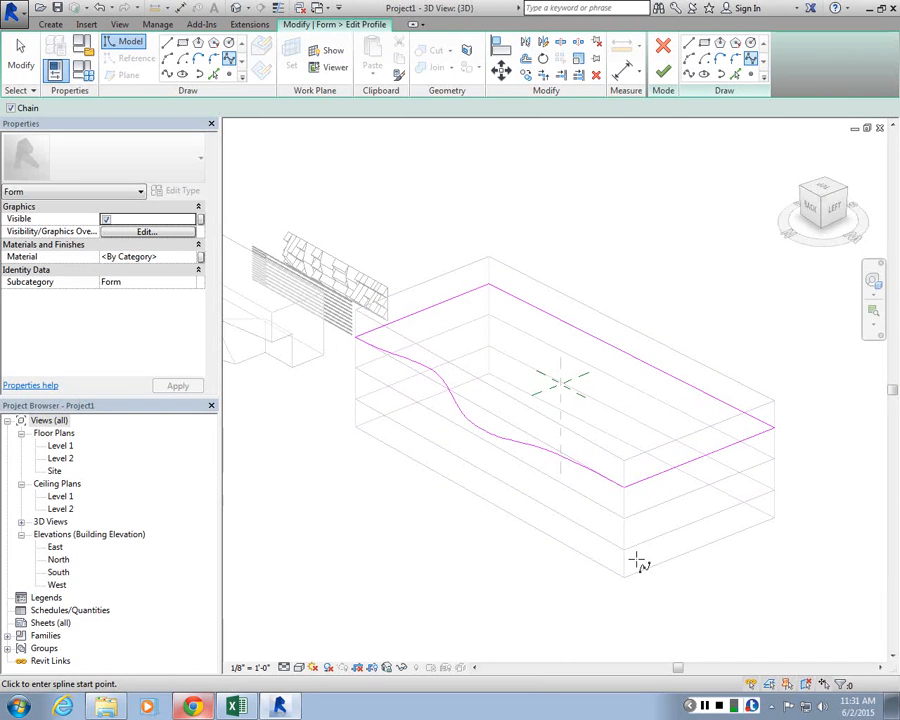
{"action": "key", "text": "Escape"}
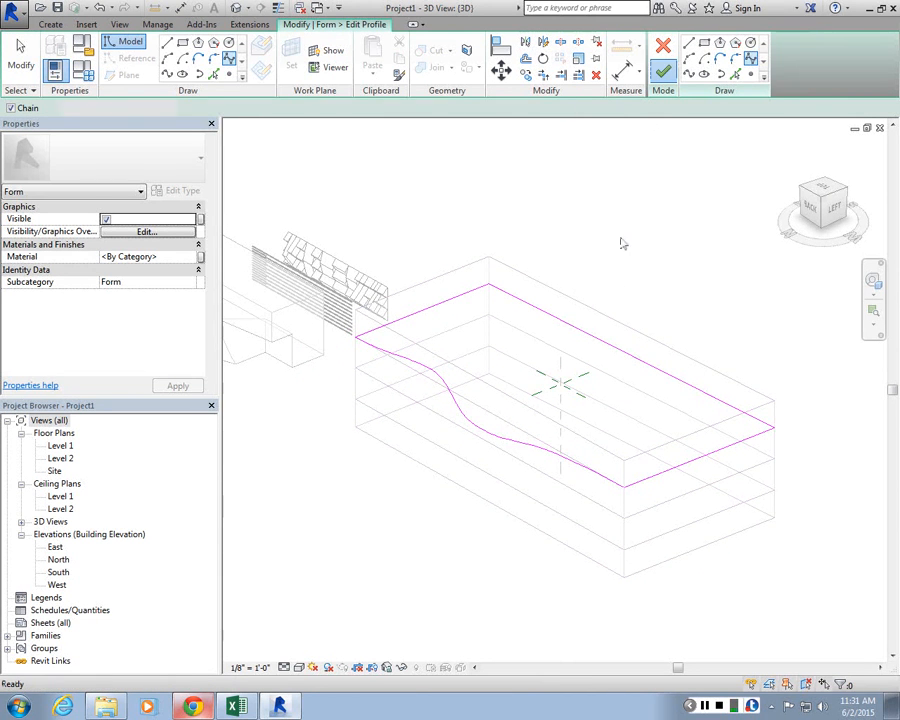
{"action": "left_click", "coordinate": [663, 71]}
{"action": "left_click", "coordinate": [514, 572]}
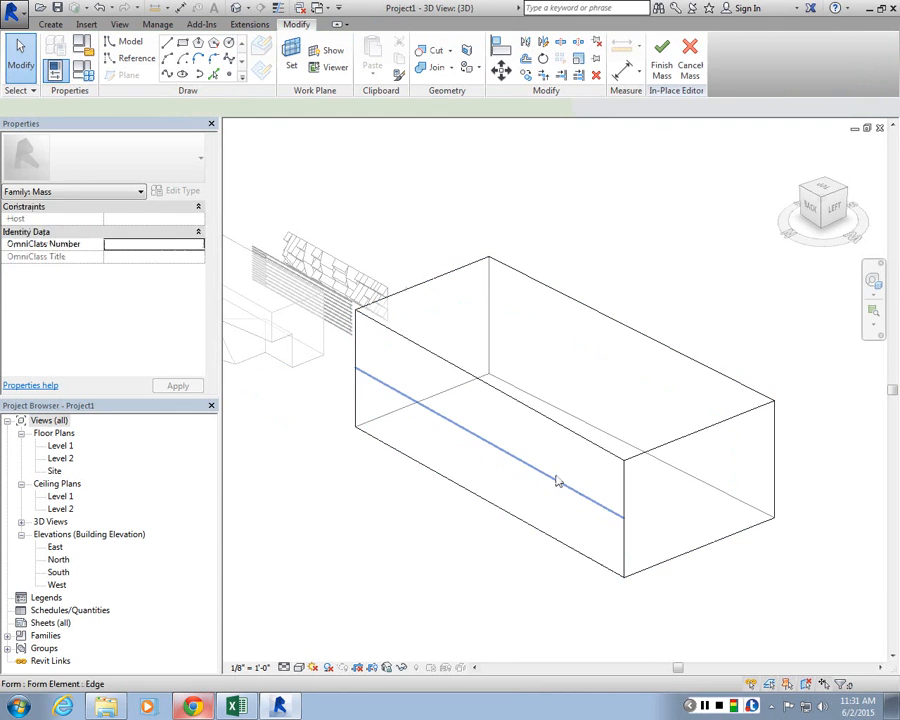
Open the mid-height added profile for editing and delete its line along the front long side
{"action": "left_click", "coordinate": [557, 480]}
{"action": "left_click", "coordinate": [557, 480]}
{"action": "left_click", "coordinate": [664, 70]}
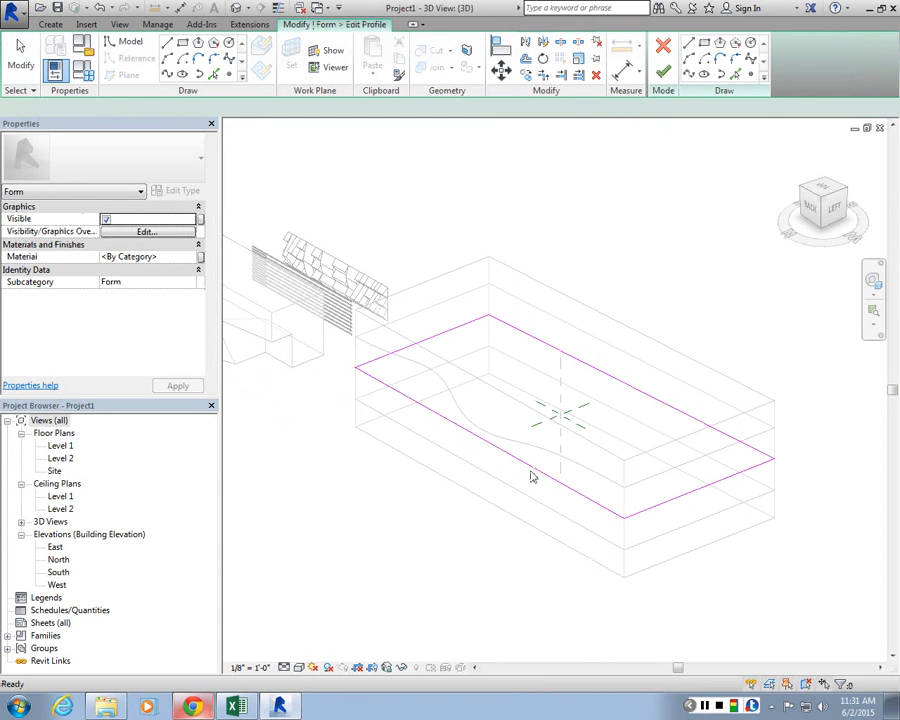
{"action": "left_click", "coordinate": [534, 472]}
{"action": "key", "text": "Delete"}
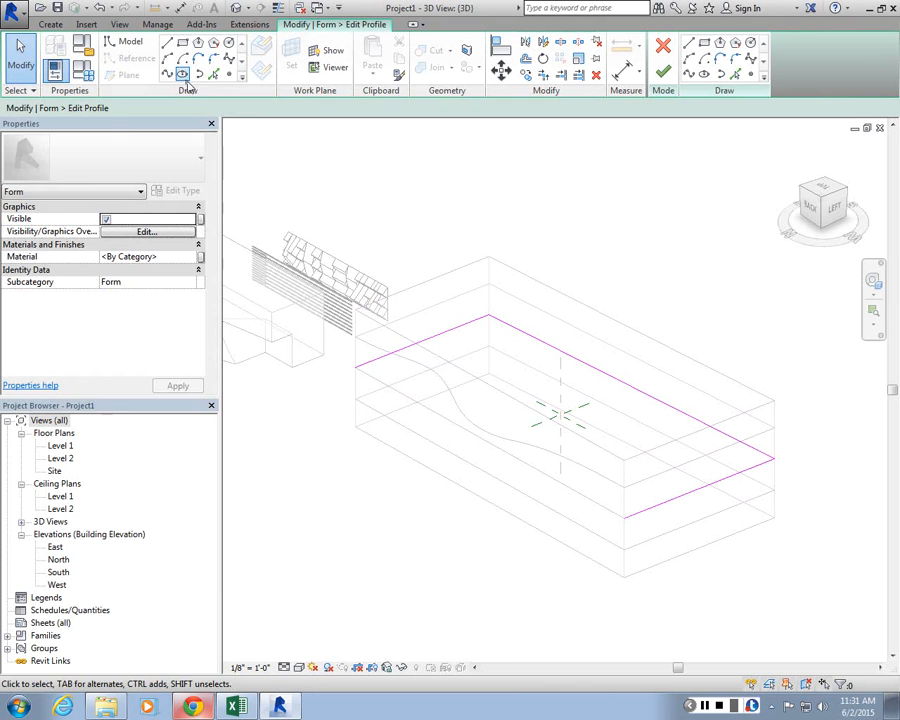
Draw a wavy spline chain between the mid-height profile's two open corners, following the front long side
{"action": "left_click", "coordinate": [229, 58]}
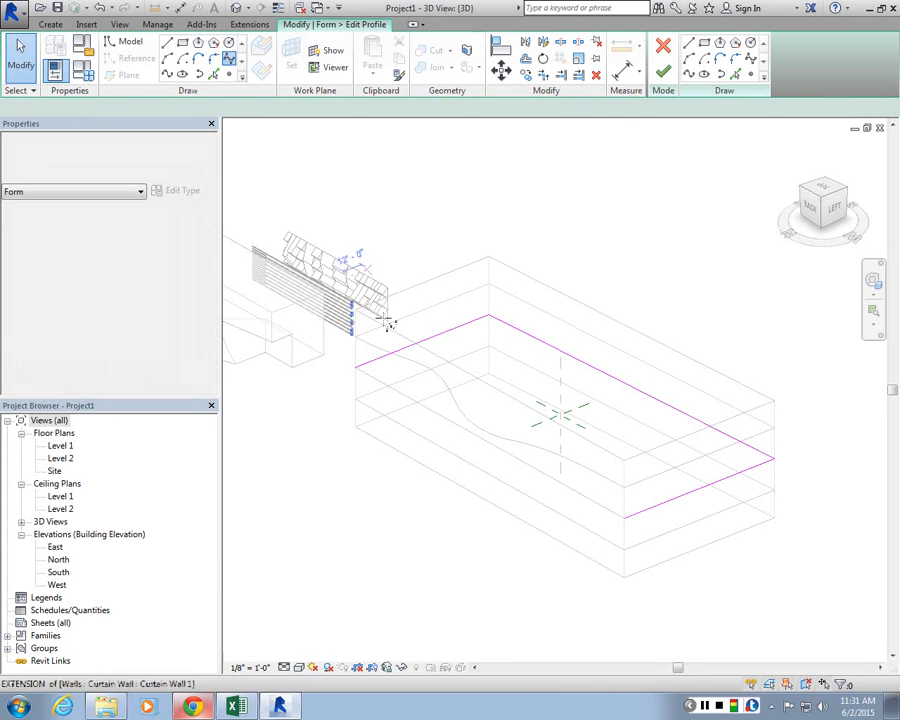
{"action": "left_click", "coordinate": [355, 368]}
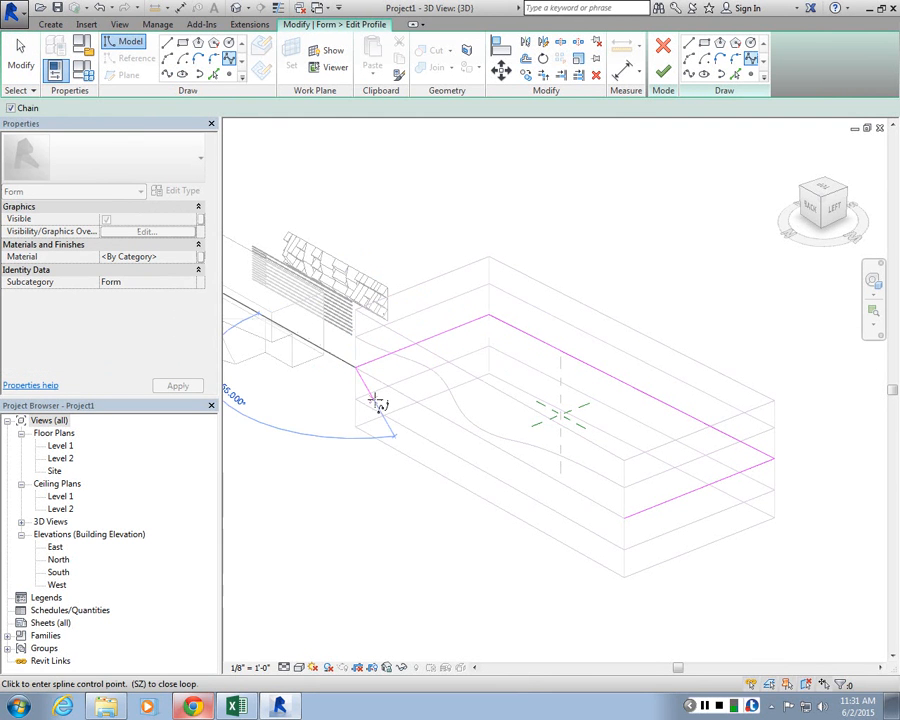
{"action": "left_click", "coordinate": [437, 413]}
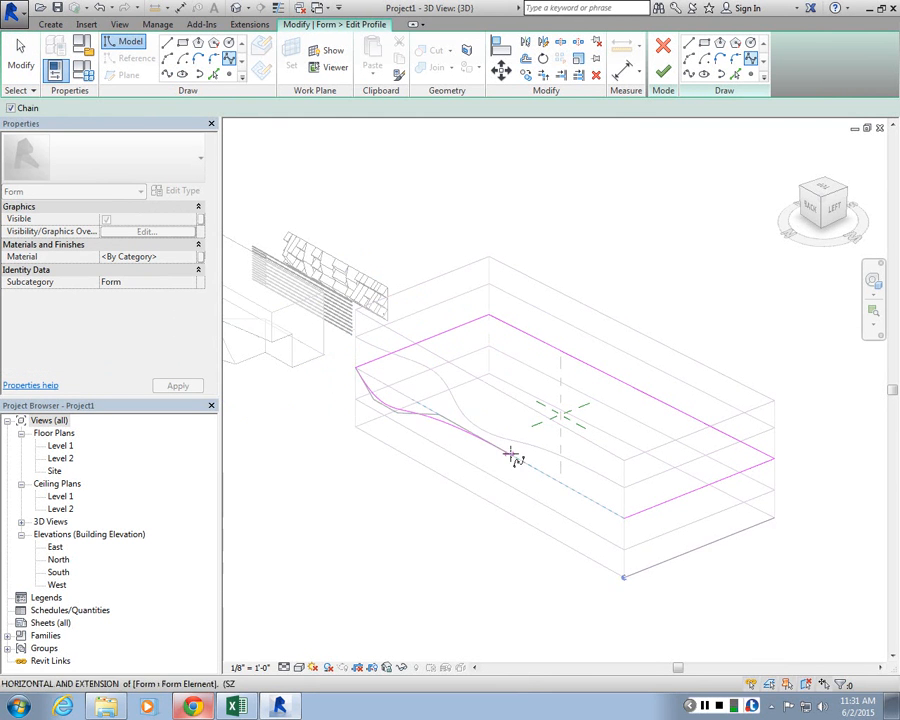
{"action": "scroll", "coordinate": [605, 512], "scroll_direction": "up", "scroll_amount": 2}
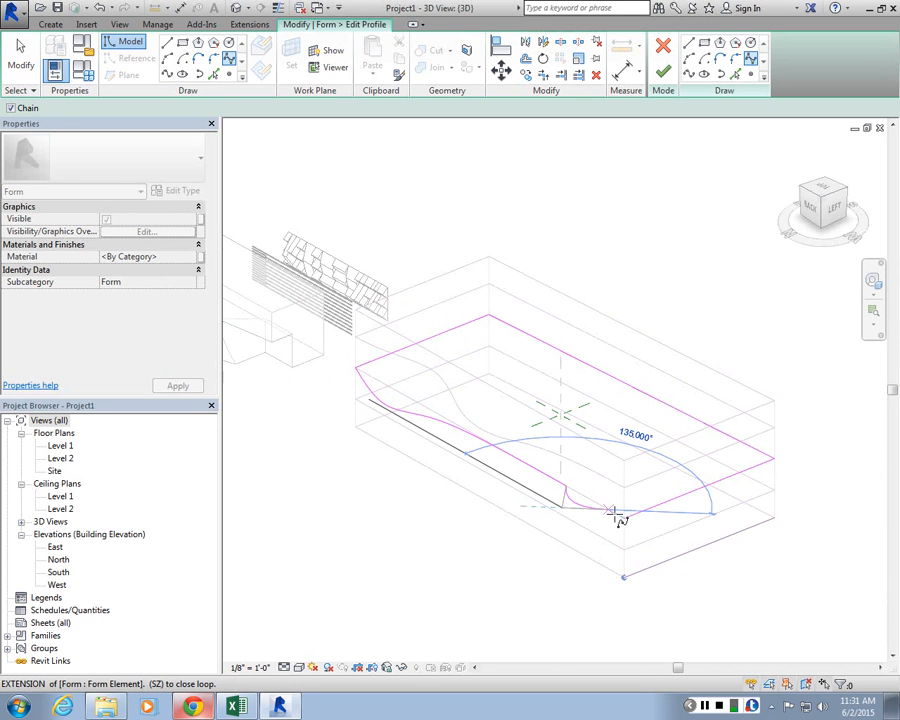
{"action": "scroll", "coordinate": [610, 511], "scroll_direction": "up", "scroll_amount": 2}
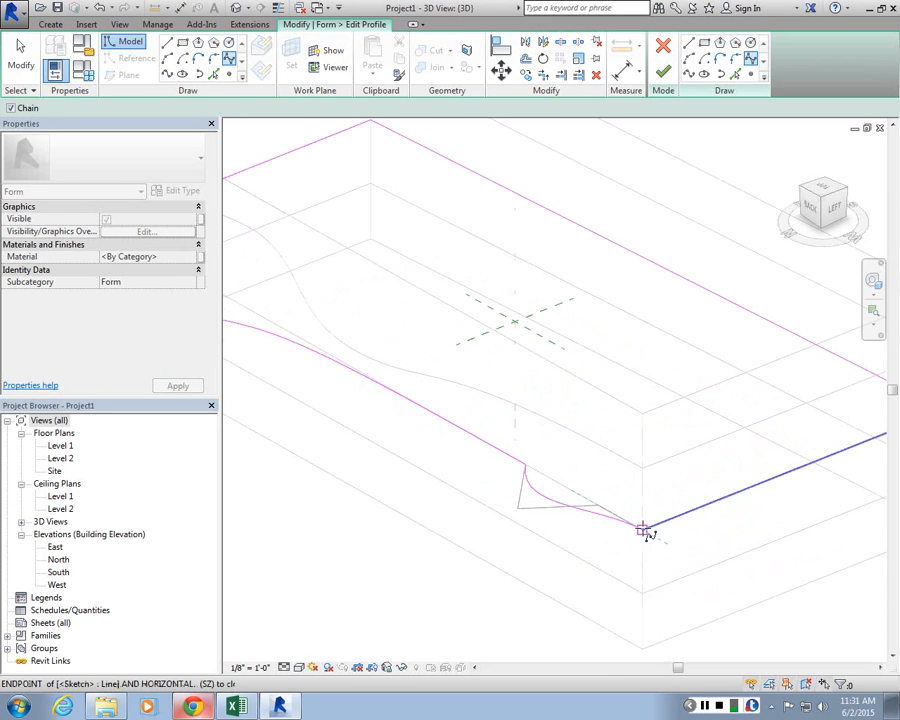
{"action": "left_click", "coordinate": [643, 529]}
{"action": "key", "text": "Escape"}
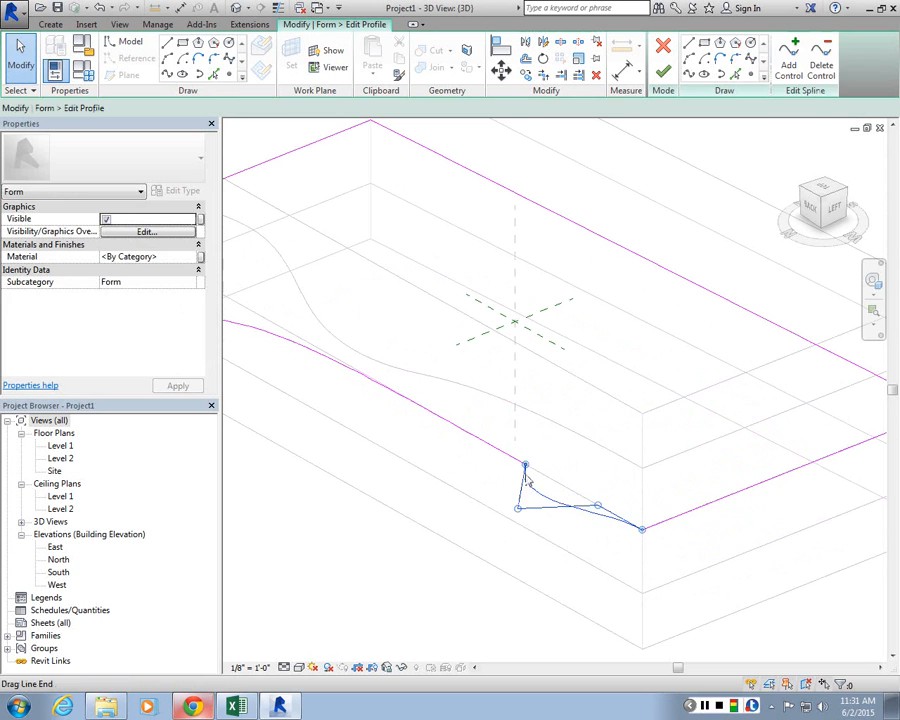
Delete the short second spline and stretch the first spline's end to the profile's open front corner
{"action": "key", "text": "Delete"}
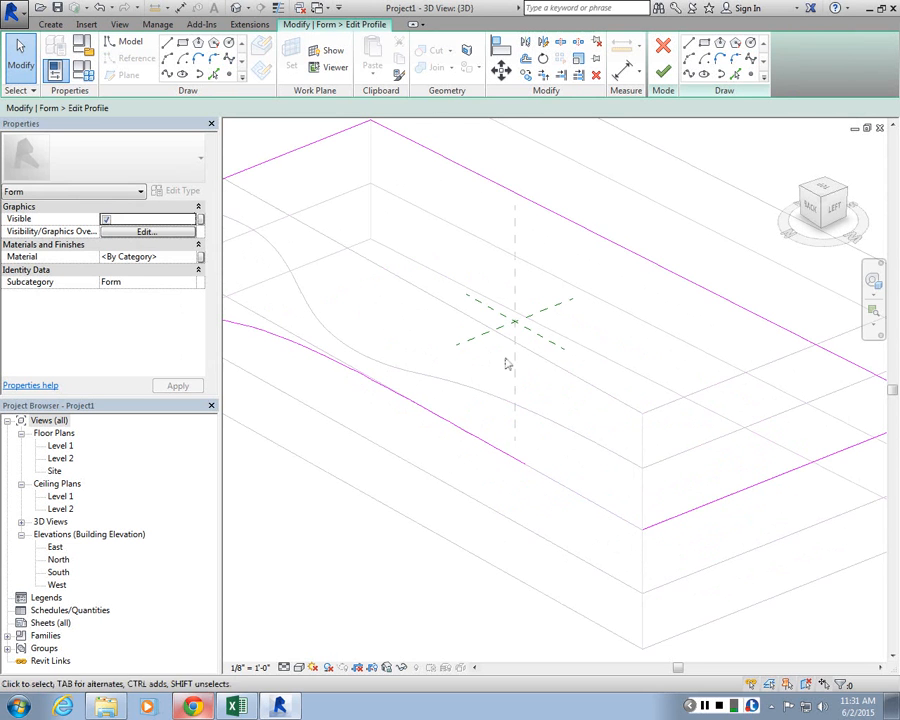
{"action": "key", "text": "ctrl+z"}
{"action": "key", "text": "ctrl+y"}
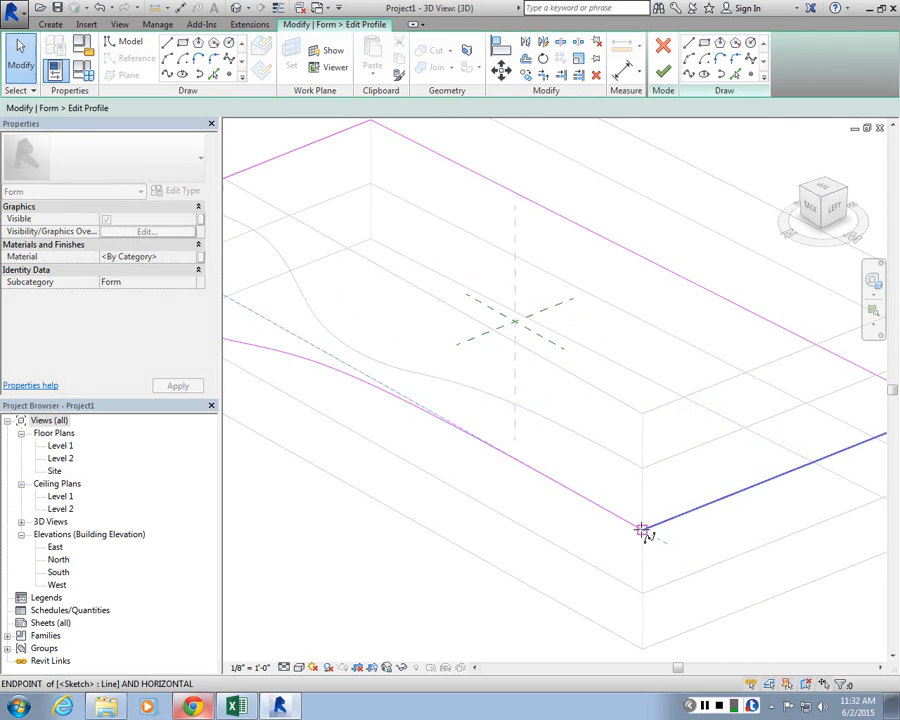
{"action": "key", "text": "ctrl+z"}
{"action": "scroll", "coordinate": [670, 406], "scroll_direction": "down", "scroll_amount": 1}
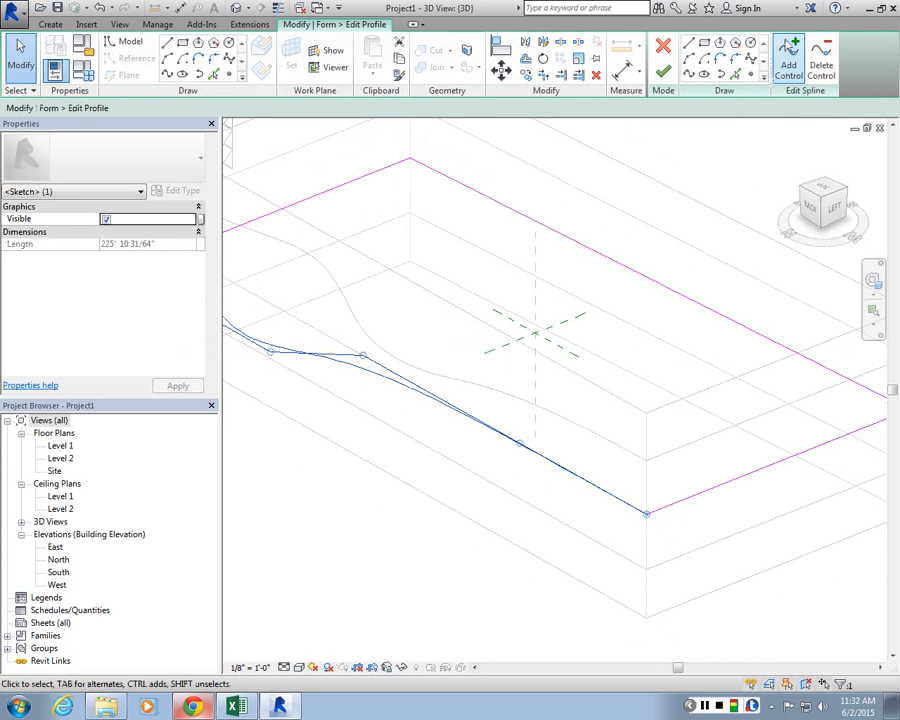
Add two control points to the mid-height profile's spline, one near the front corner and one around its middle
{"action": "left_click", "coordinate": [789, 60]}
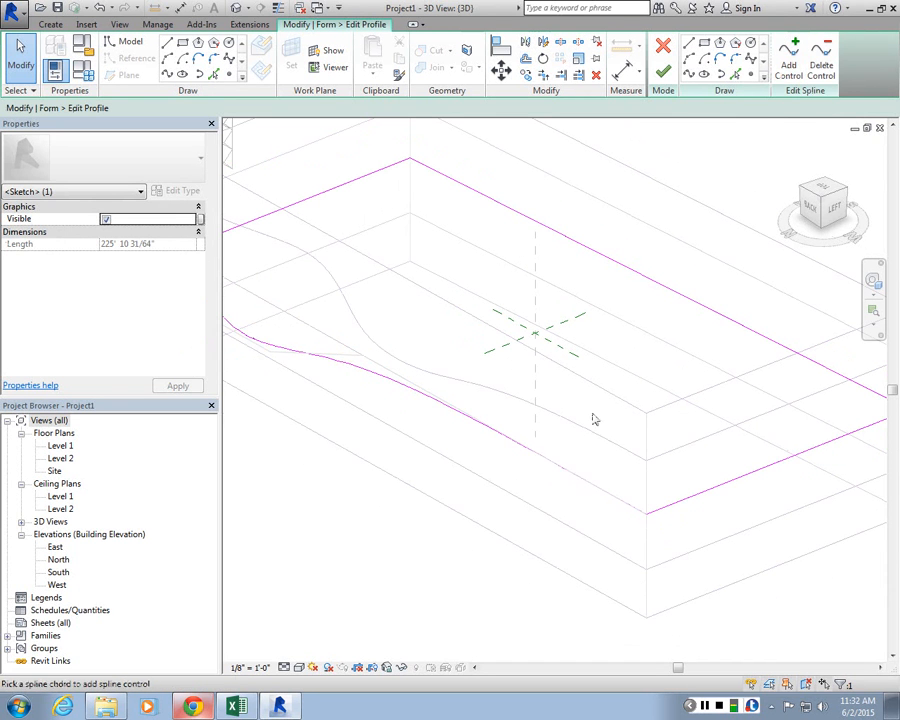
{"action": "left_click", "coordinate": [583, 479]}
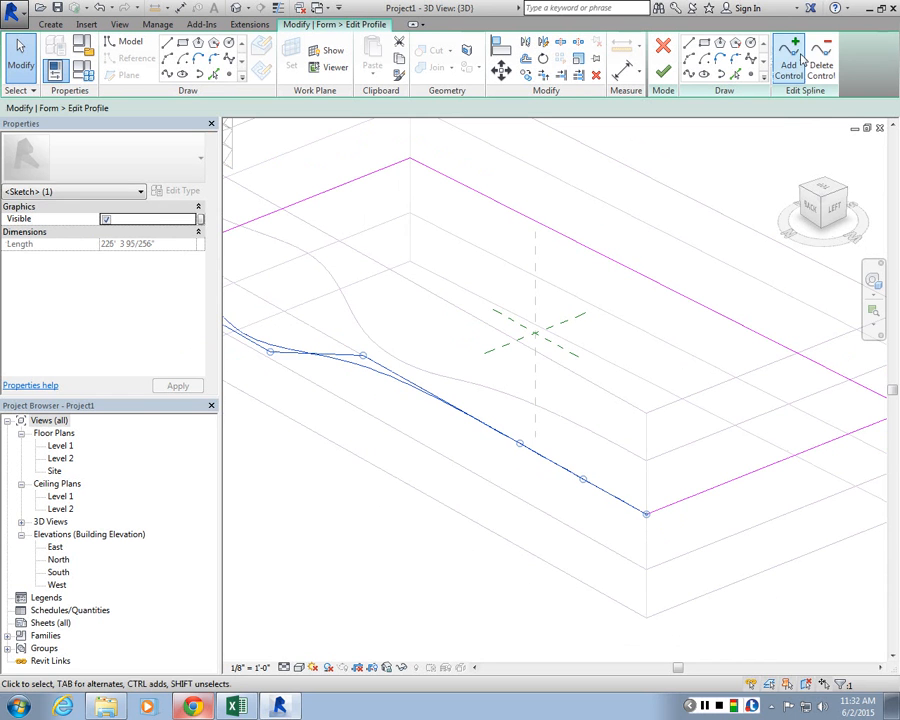
{"action": "left_click", "coordinate": [803, 60]}
{"action": "left_click", "coordinate": [456, 421]}
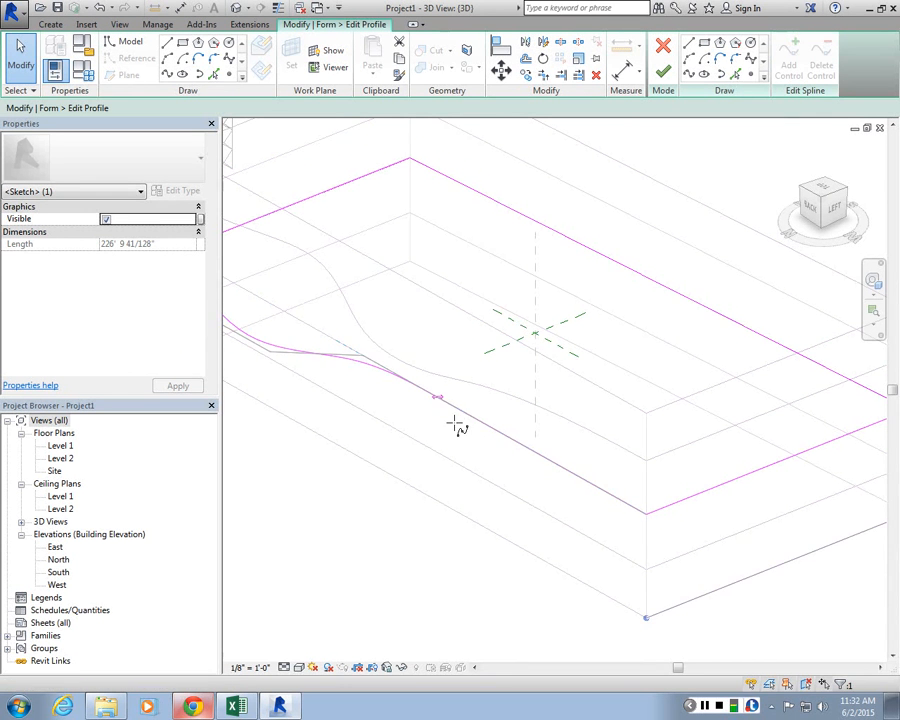
{"action": "left_click", "coordinate": [450, 423]}
{"action": "left_click", "coordinate": [439, 399]}
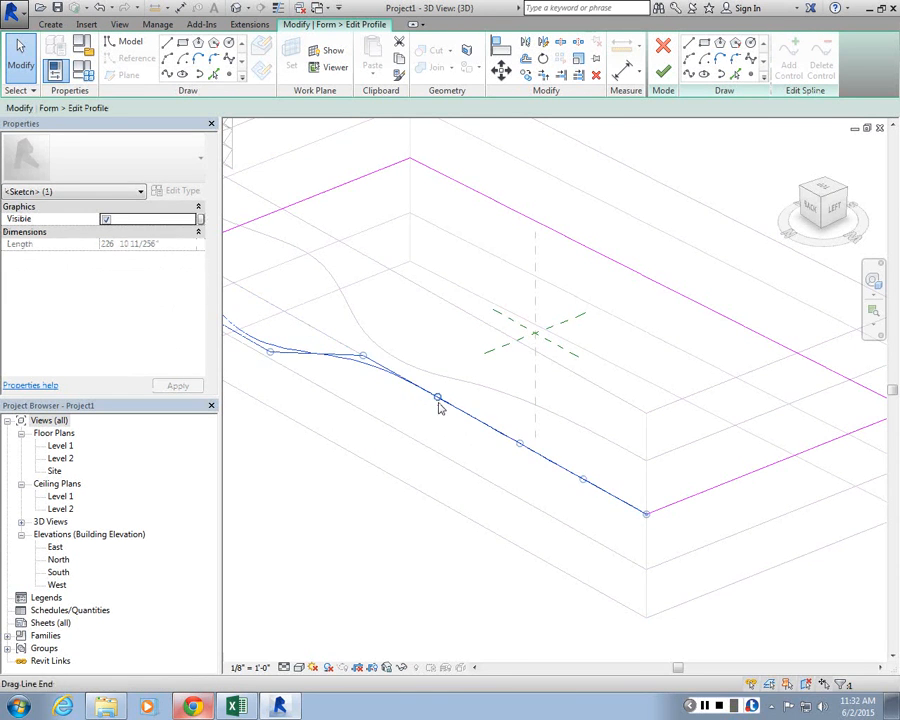
Pull the added middle control point outward from the long side to form a second wave in the spline
{"action": "left_click_drag", "start_coordinate": [438, 399], "coordinate": [366, 431]}
{"action": "scroll", "coordinate": [366, 431], "scroll_direction": "down", "scroll_amount": 2}
{"action": "middle_click_drag", "start_coordinate": [282, 403], "coordinate": [428, 413]}
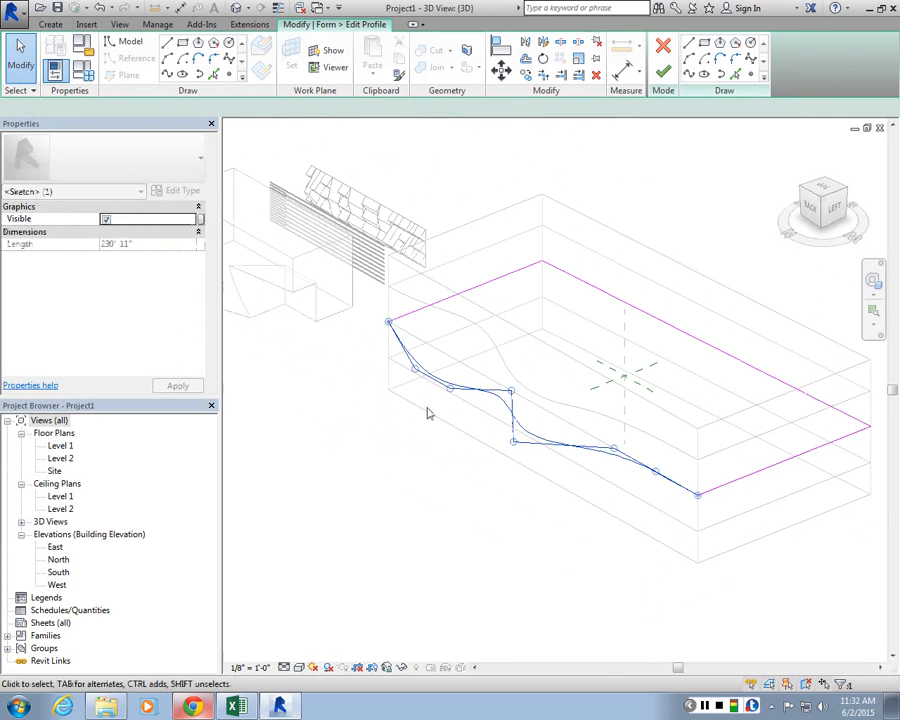
{"action": "left_click", "coordinate": [428, 413]}
Fine-tune the position of the spline's outward-pulled middle control point to make the second wave slightly shallower
{"action": "scroll", "coordinate": [428, 413], "scroll_direction": "up", "scroll_amount": 2}
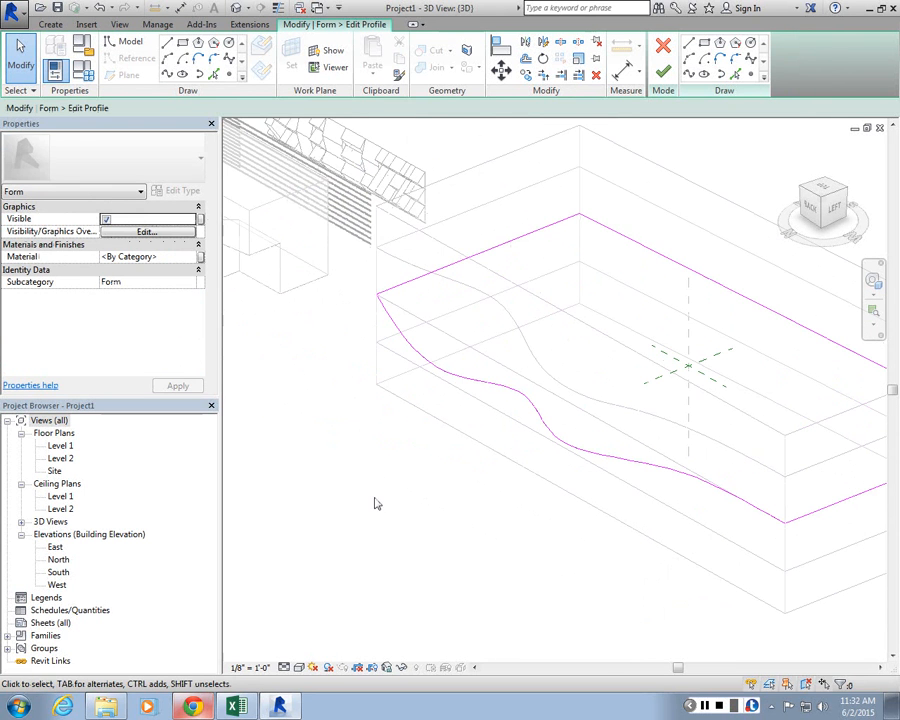
{"action": "scroll", "coordinate": [597, 446], "scroll_direction": "up", "scroll_amount": 1}
{"action": "middle_click_drag", "start_coordinate": [597, 446], "coordinate": [420, 457]}
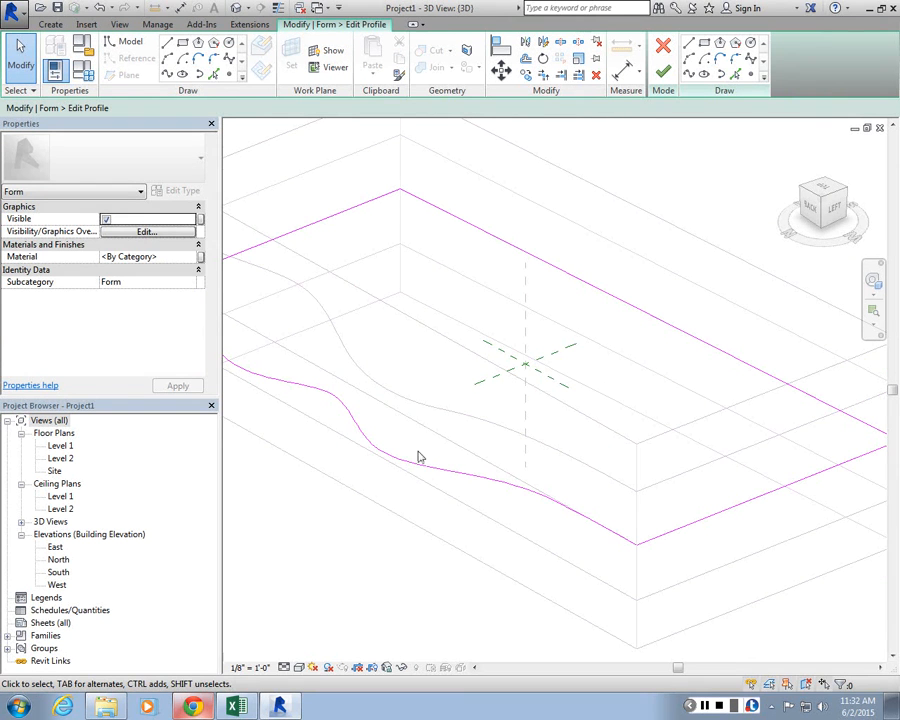
{"action": "left_click", "coordinate": [397, 451]}
{"action": "scroll", "coordinate": [380, 468], "scroll_direction": "down", "scroll_amount": 4}
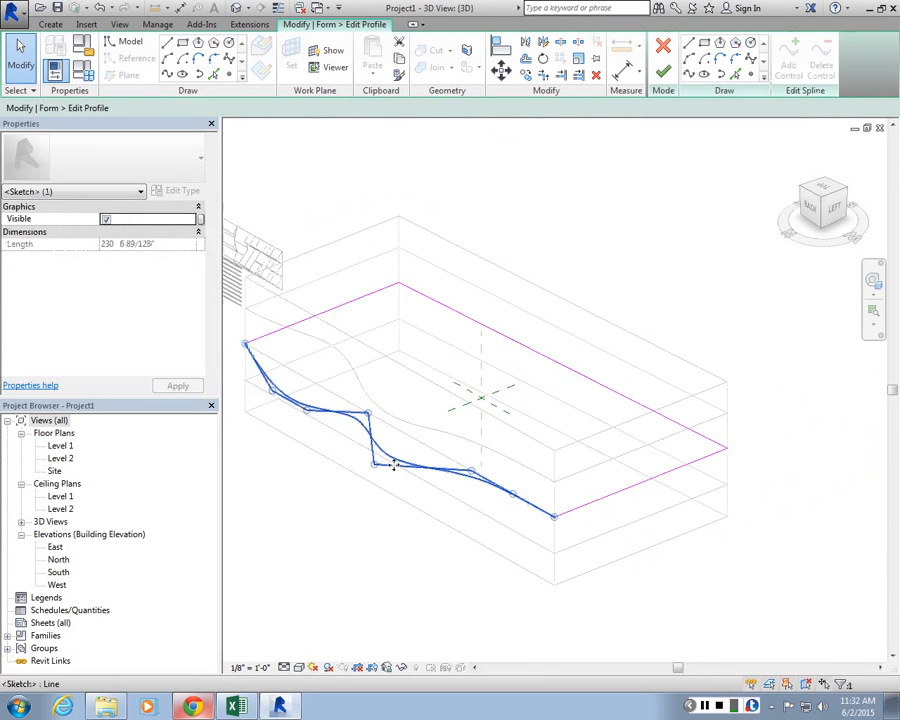
{"action": "scroll", "coordinate": [380, 468], "scroll_direction": "up", "scroll_amount": 4}
{"action": "left_click_drag", "start_coordinate": [398, 470], "coordinate": [408, 480]}
{"action": "scroll", "coordinate": [416, 532], "scroll_direction": "down", "scroll_amount": 4}
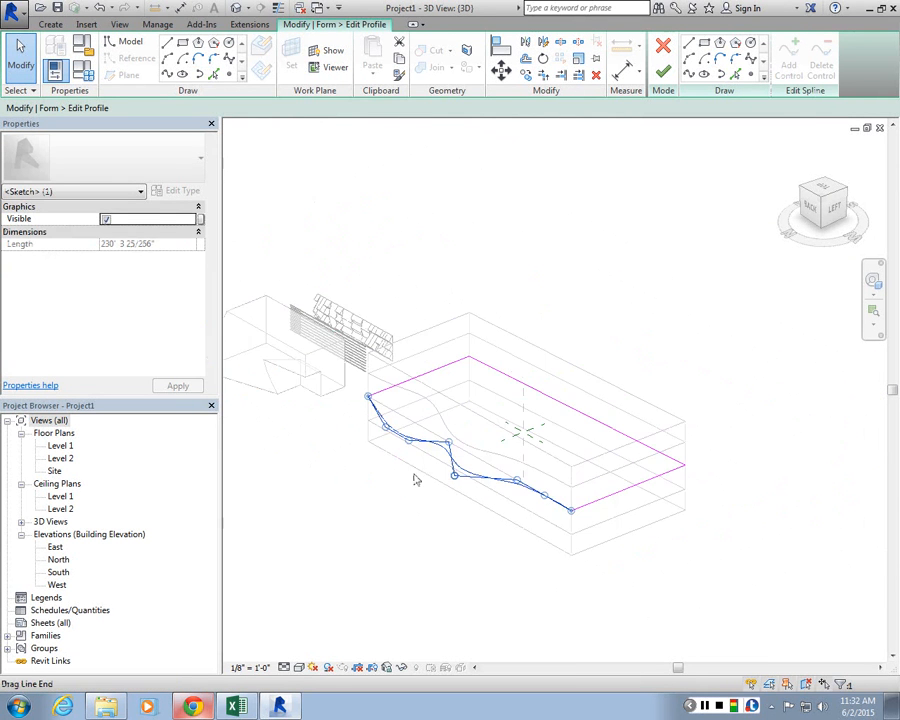
{"action": "scroll", "coordinate": [362, 464], "scroll_direction": "up", "scroll_amount": 3}
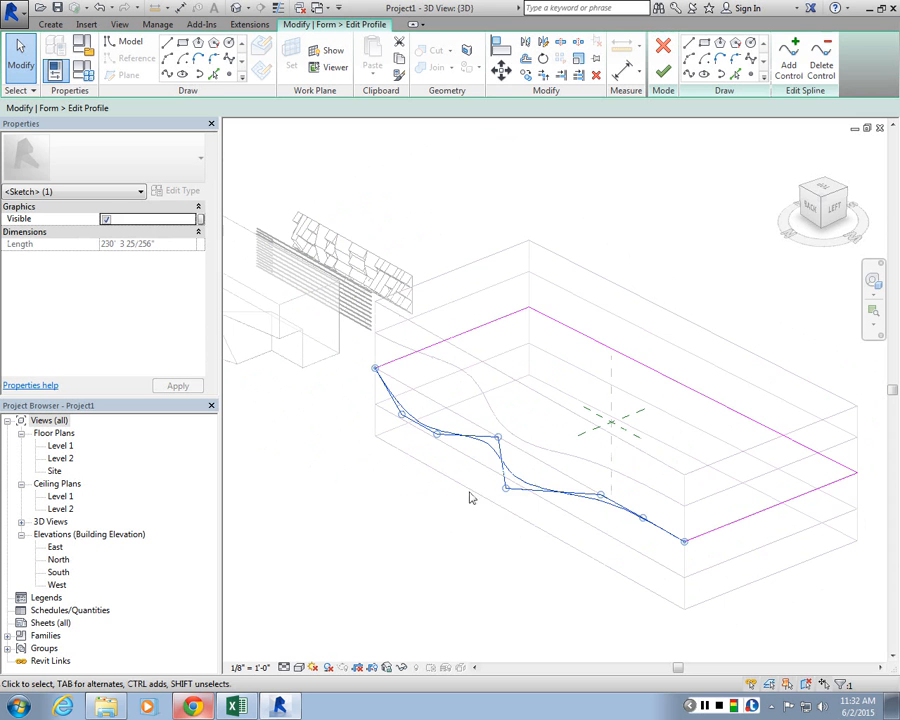
{"action": "left_click_drag", "start_coordinate": [510, 488], "coordinate": [530, 474]}
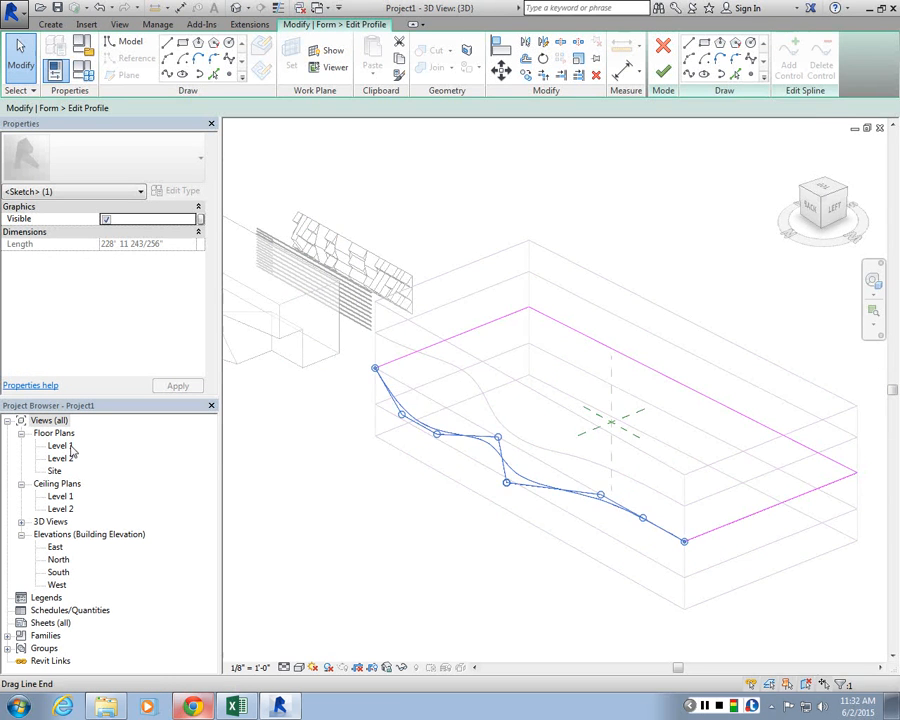
Open the Level 1 floor plan and move the spline's outermost middle control point closer to the box's straight edge
{"action": "left_click", "coordinate": [70, 448]}
{"action": "double_click", "coordinate": [62, 446]}
{"action": "scroll", "coordinate": [556, 374], "scroll_direction": "down", "scroll_amount": 4}
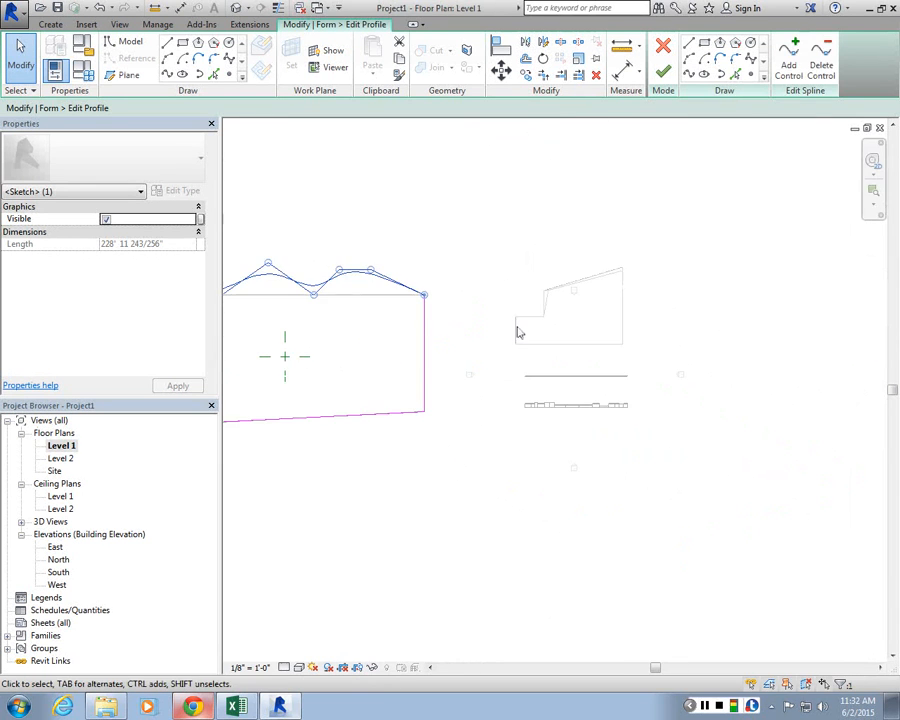
{"action": "scroll", "coordinate": [516, 328], "scroll_direction": "down", "scroll_amount": 1}
{"action": "scroll", "coordinate": [298, 268], "scroll_direction": "up", "scroll_amount": 6}
{"action": "mouse_move", "coordinate": [451, 328]}
{"action": "left_mouse_down"}
{"action": "mouse_move", "coordinate": [452, 394]}
{"action": "mouse_move", "coordinate": [446, 352]}
{"action": "left_mouse_up"}
{"action": "scroll", "coordinate": [532, 358], "scroll_direction": "down", "scroll_amount": 2}
{"action": "scroll", "coordinate": [490, 405], "scroll_direction": "up", "scroll_amount": 2}
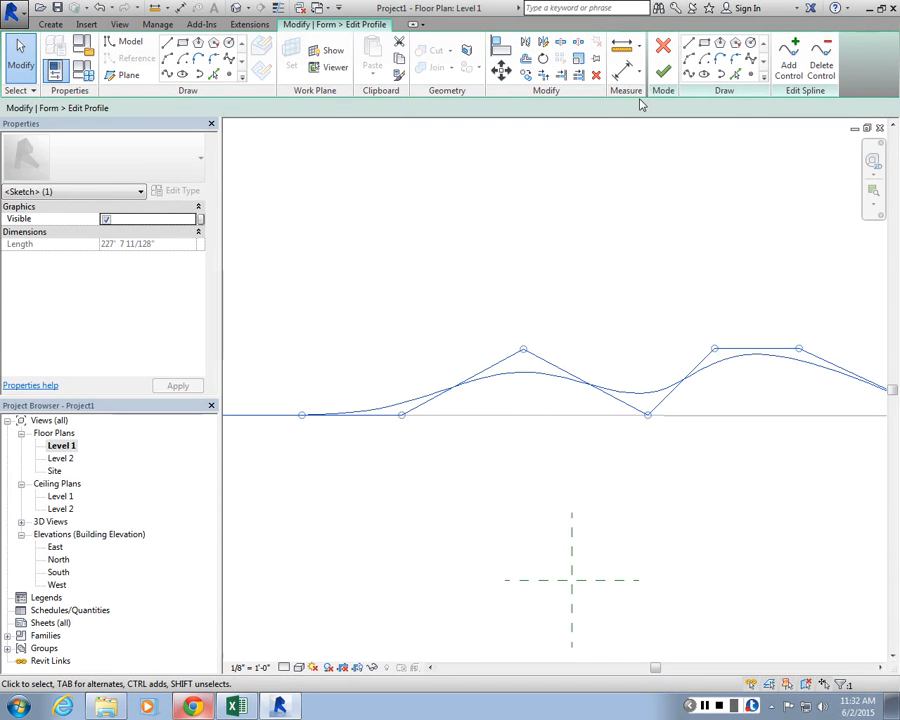
Finish the mid-height profile edit and return to the 3D view of the box mass
{"action": "left_click", "coordinate": [663, 72]}
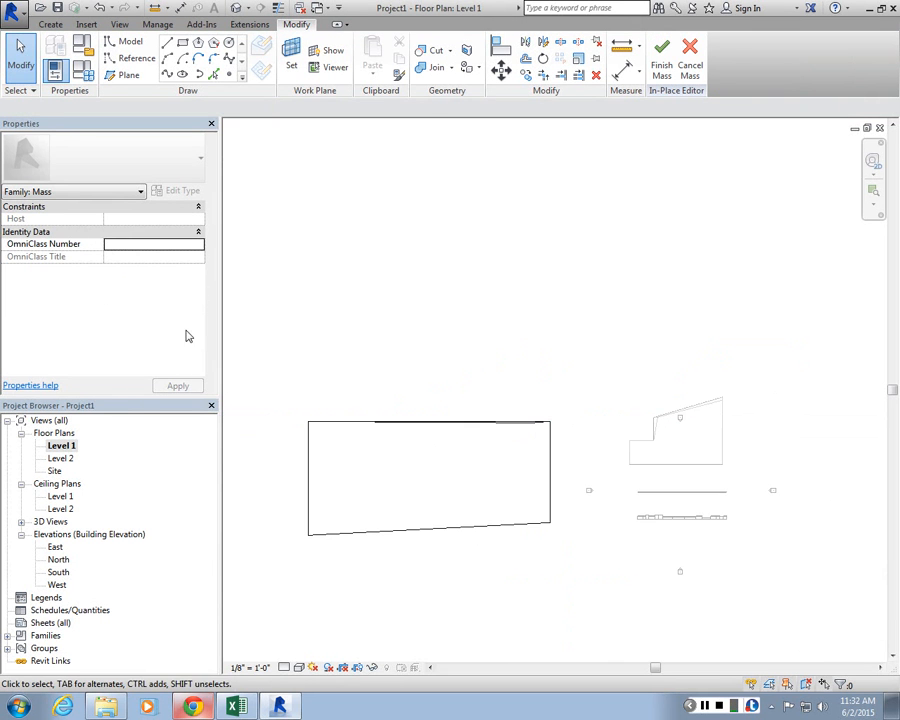
{"action": "left_click", "coordinate": [236, 8]}
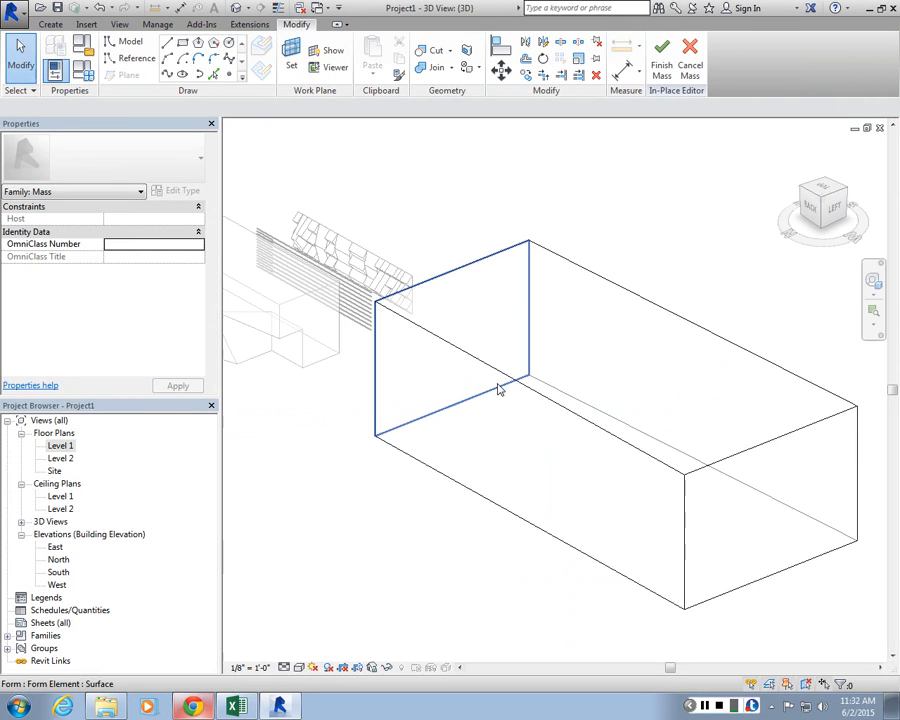
{"action": "left_click", "coordinate": [497, 374]}
{"action": "scroll", "coordinate": [497, 374], "scroll_direction": "down", "scroll_amount": 1}
{"action": "left_click", "coordinate": [618, 322]}
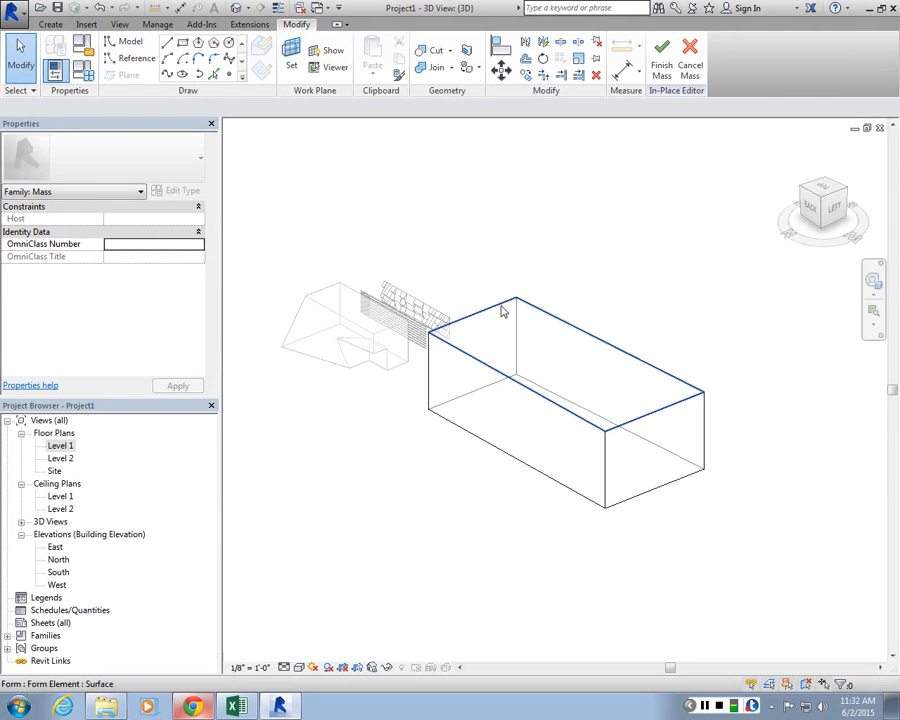
{"action": "left_click_drag", "start_coordinate": [658, 276], "coordinate": [512, 489]}
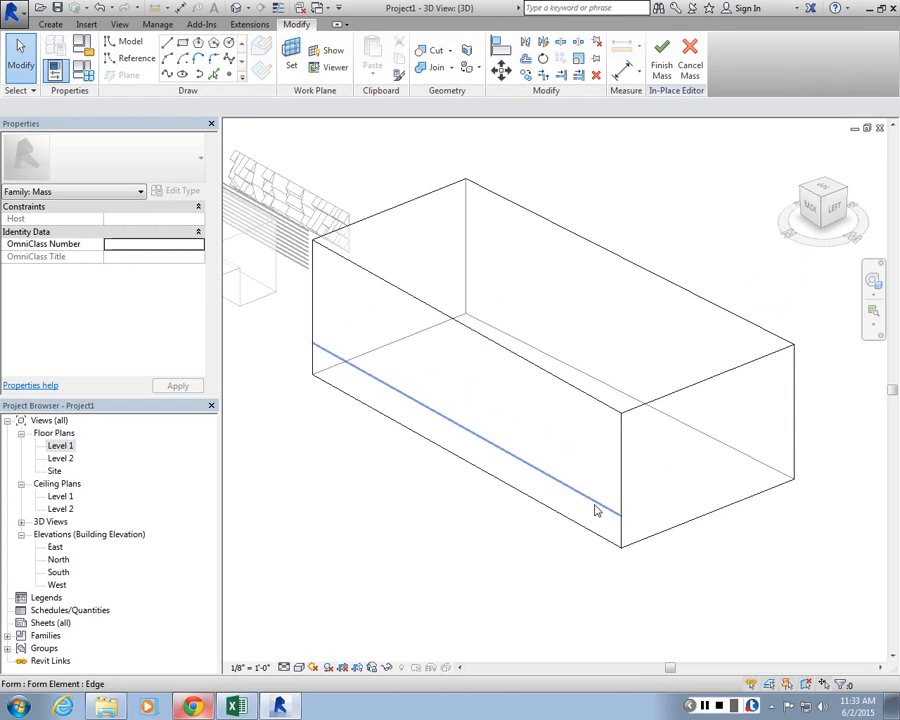
Open the lowest added profile for editing and delete its line along the front long side
{"action": "left_click", "coordinate": [595, 511]}
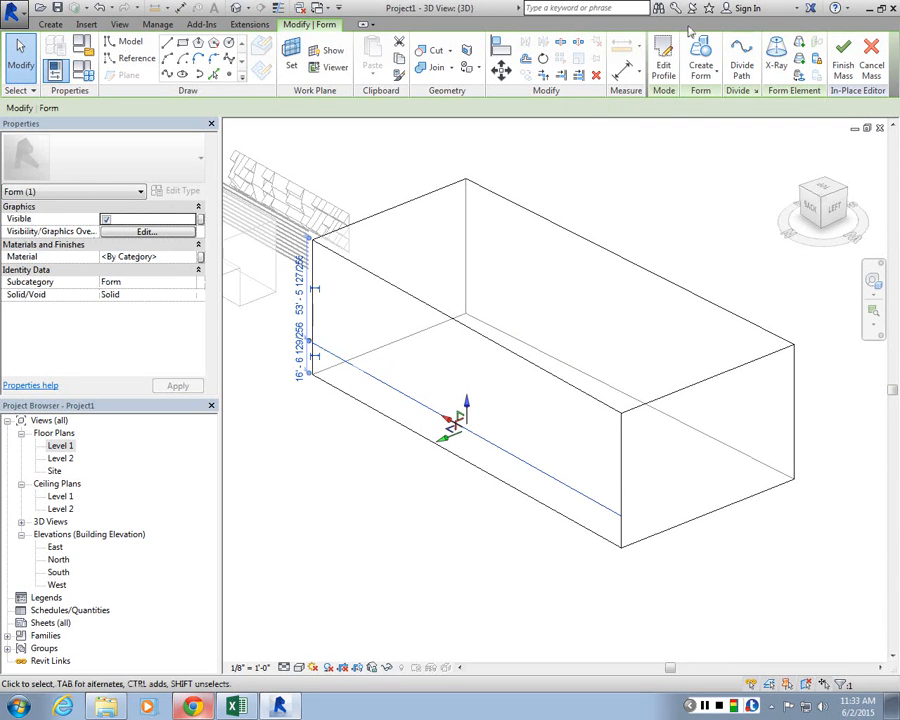
{"action": "left_click", "coordinate": [664, 78]}
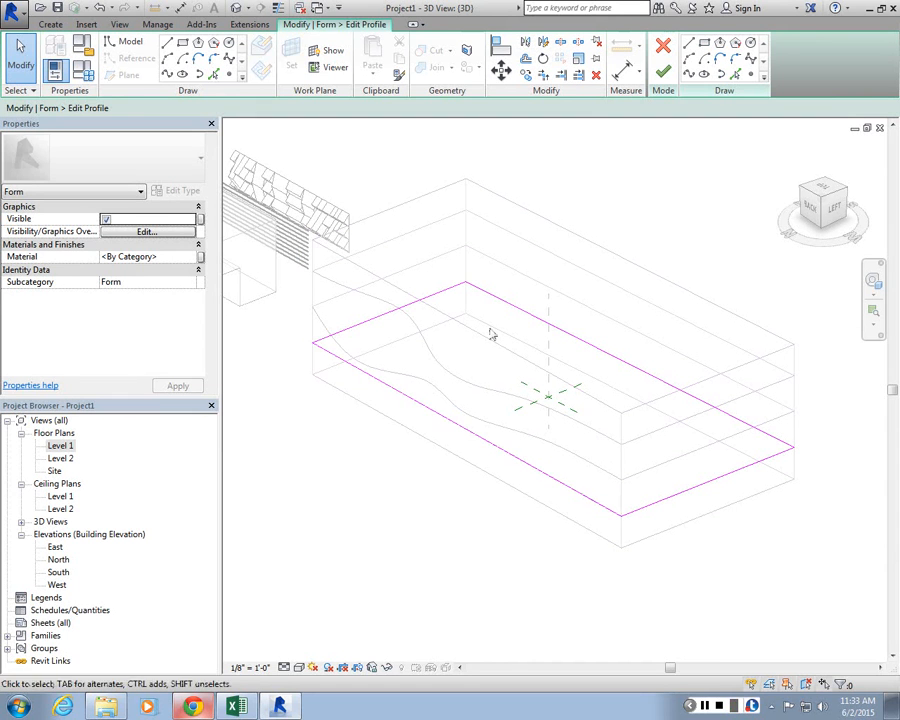
{"action": "left_click", "coordinate": [568, 487]}
{"action": "key", "text": "Delete"}
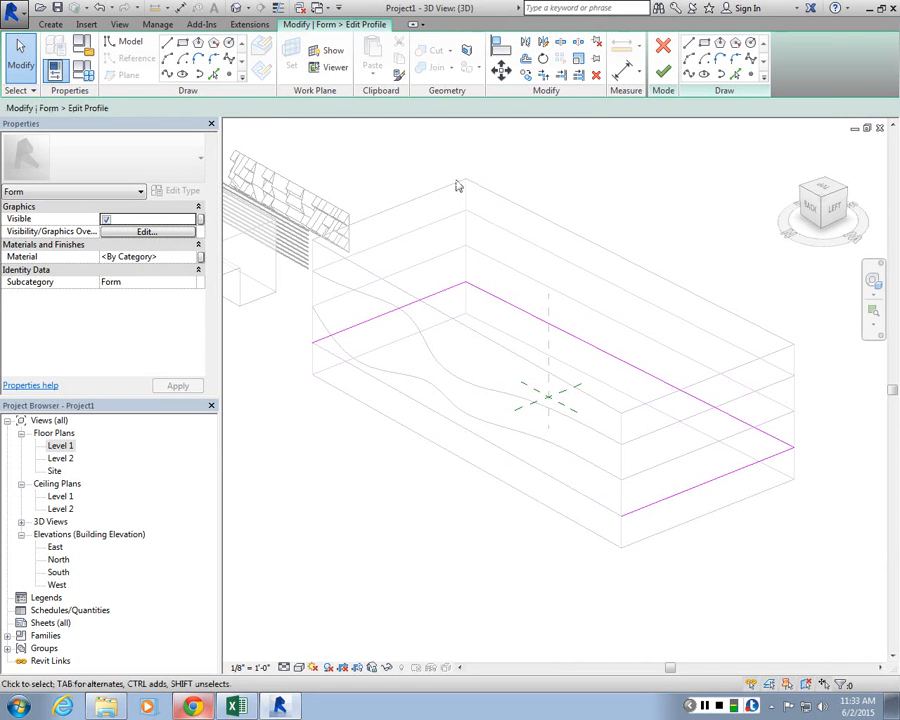
Close the lowest profile with a gently curved spline between its two open corners and finish the profile edit
{"action": "left_click", "coordinate": [230, 60]}
{"action": "left_click", "coordinate": [313, 343]}
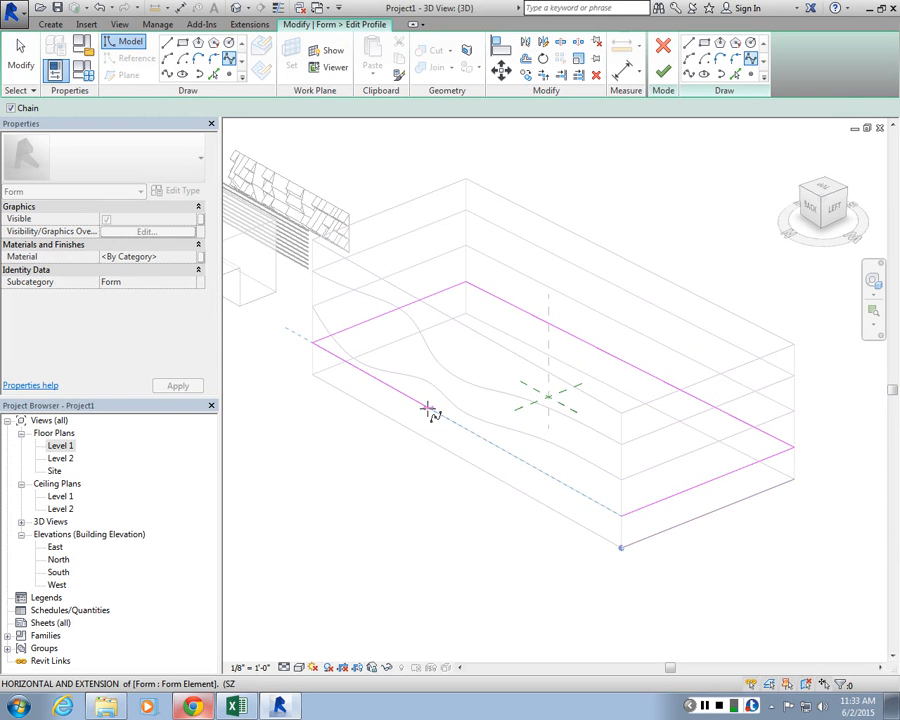
{"action": "left_click", "coordinate": [427, 409]}
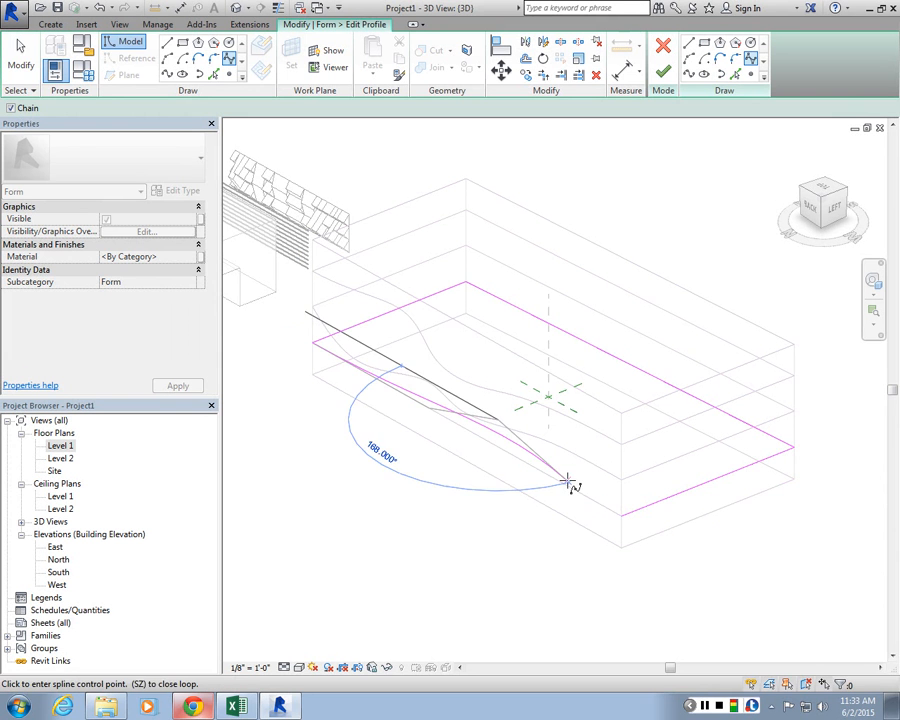
{"action": "left_click", "coordinate": [621, 516]}
{"action": "key", "text": "Escape"}
{"action": "key", "text": "Escape"}
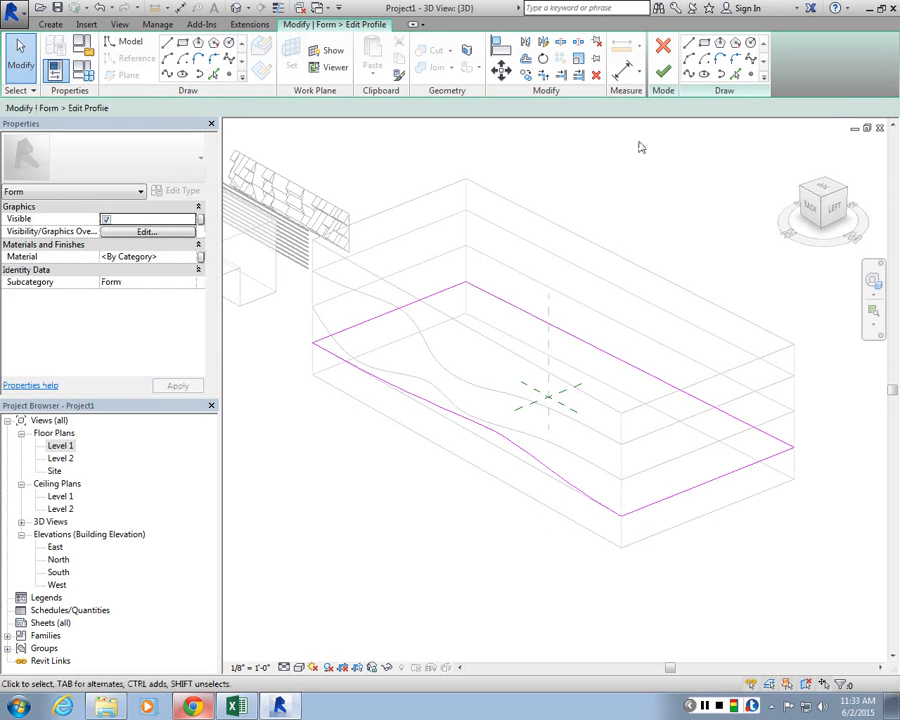
{"action": "left_click", "coordinate": [663, 71]}
{"action": "left_click", "coordinate": [521, 507]}
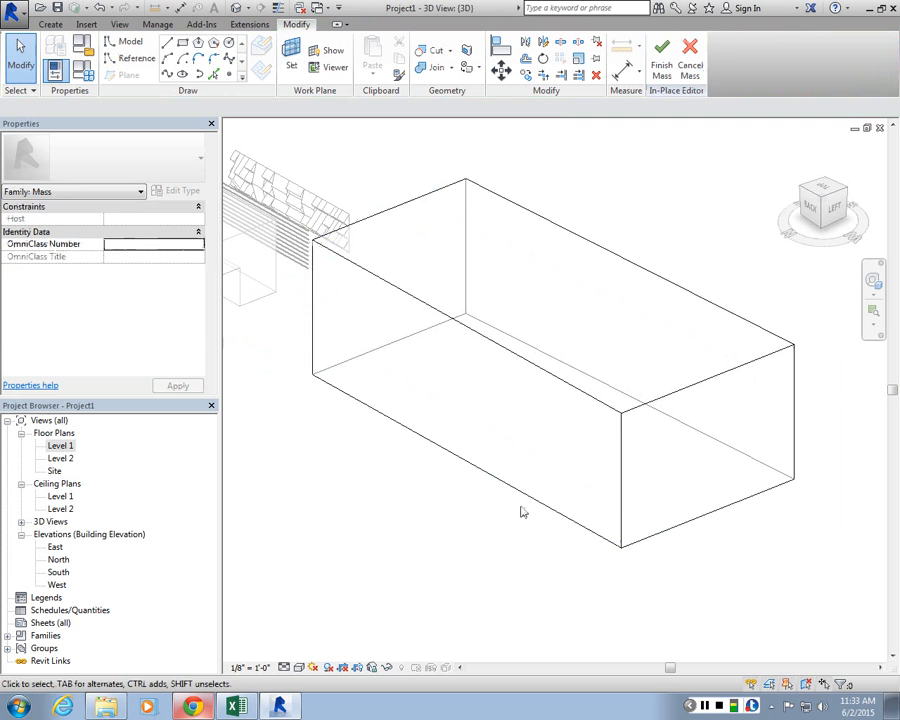
Open the base profile of the box mass for editing and delete its line along the front long side
{"action": "left_click", "coordinate": [521, 494]}
{"action": "left_click", "coordinate": [657, 58]}
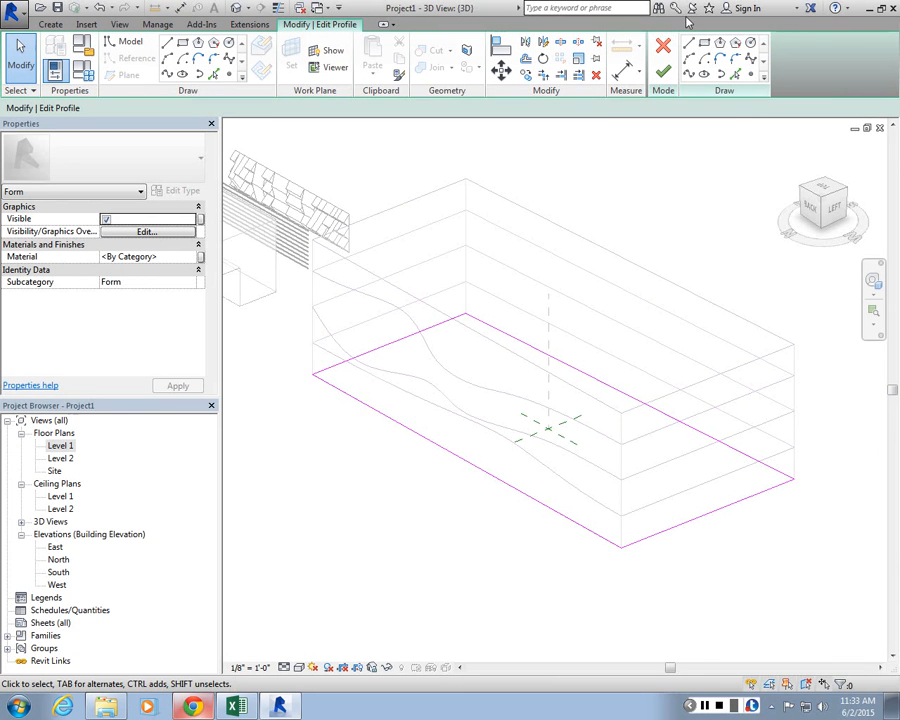
{"action": "left_click", "coordinate": [463, 462]}
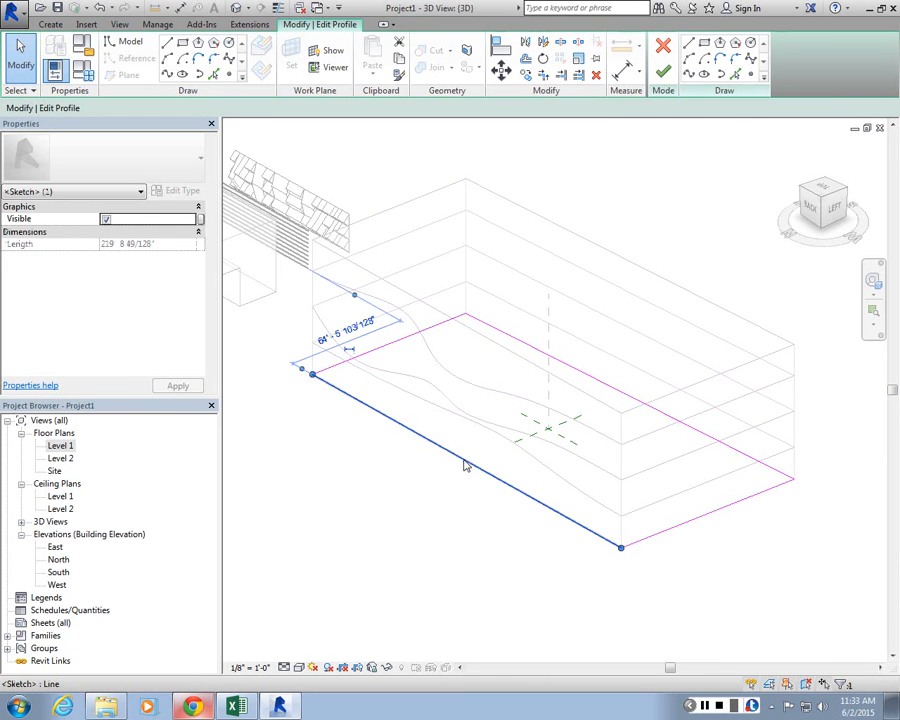
{"action": "key", "text": "Delete"}
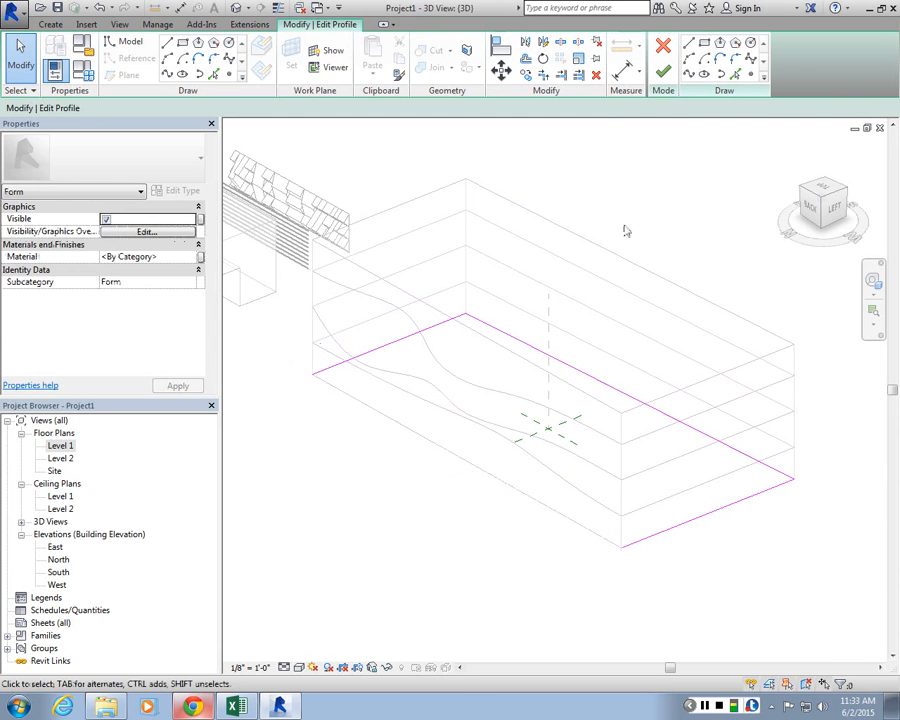
Close the base profile with a wavy spline between its two open corners and finish the profile edit
{"action": "left_click", "coordinate": [751, 60]}
{"action": "left_click", "coordinate": [215, 60]}
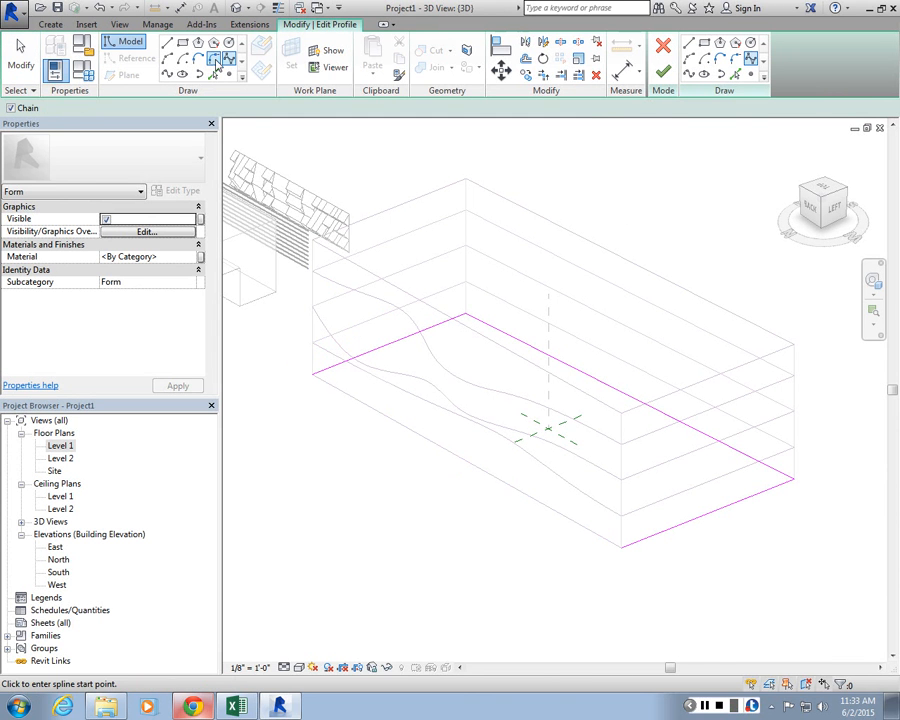
{"action": "left_click", "coordinate": [228, 61]}
{"action": "left_click", "coordinate": [312, 374]}
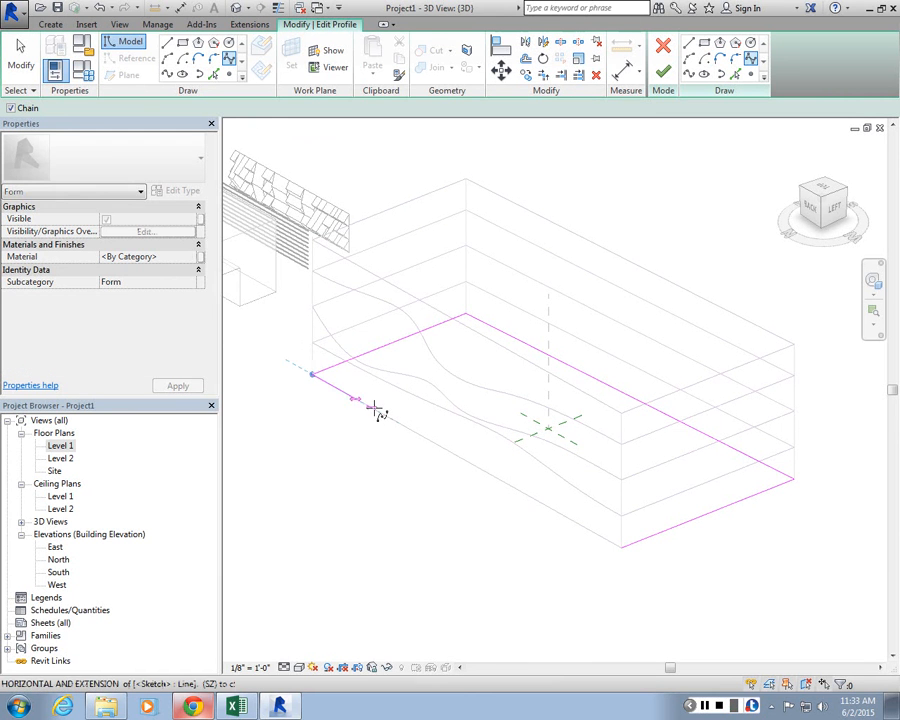
{"action": "left_click", "coordinate": [482, 438]}
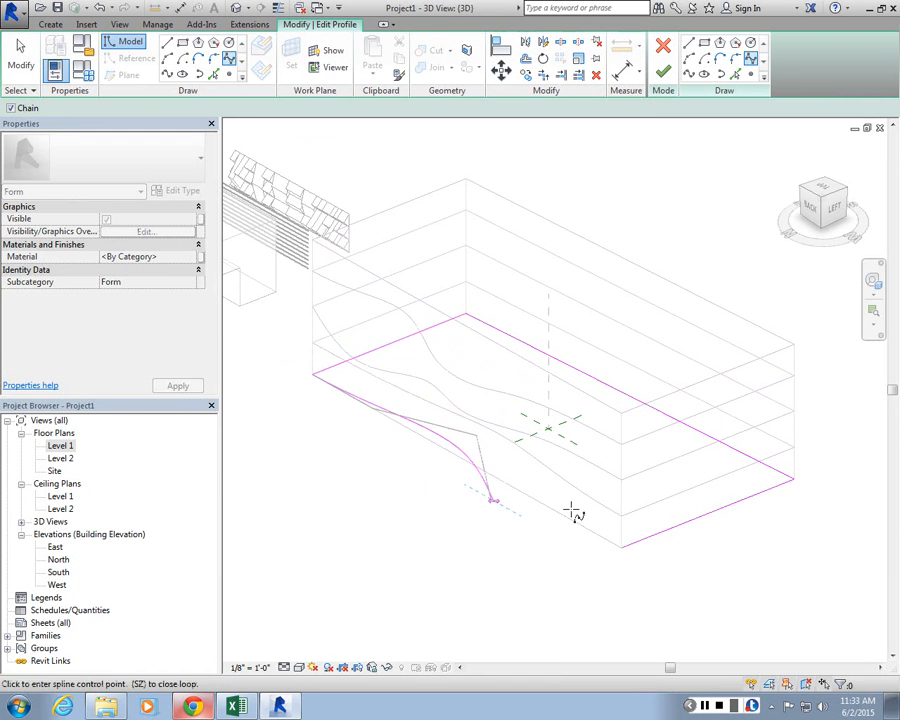
{"action": "left_click", "coordinate": [622, 545]}
{"action": "key", "text": "Escape"}
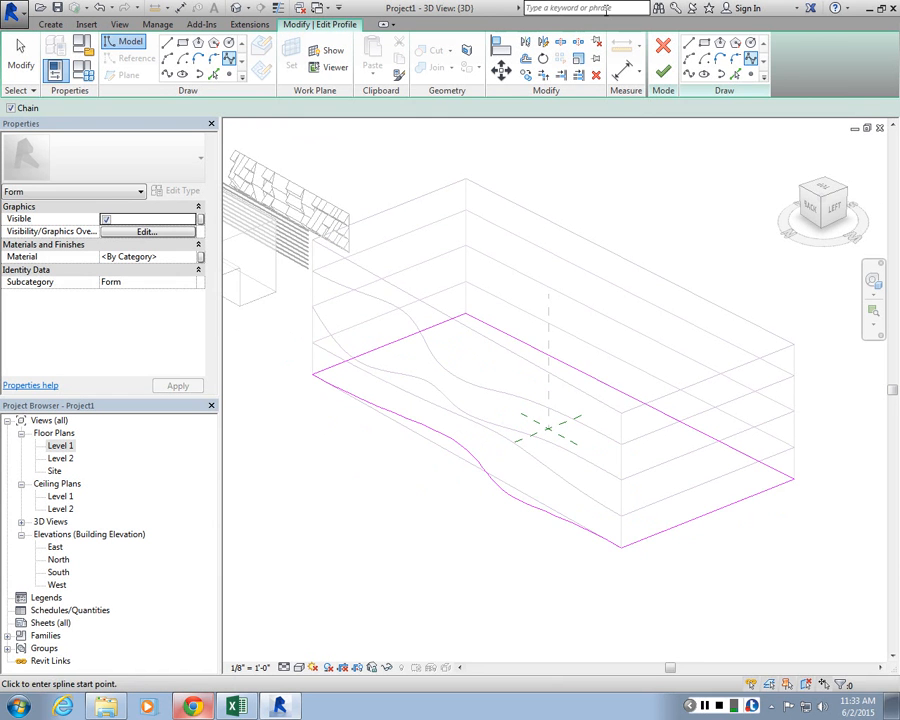
{"action": "left_click", "coordinate": [663, 71]}
Deselect the reshaped box form and finish the in-place mass
{"action": "middle_click_drag", "start_coordinate": [700, 580], "coordinate": [683, 518], "text": "shift"}
{"action": "middle_click_drag", "start_coordinate": [519, 311], "coordinate": [378, 468], "text": "shift"}
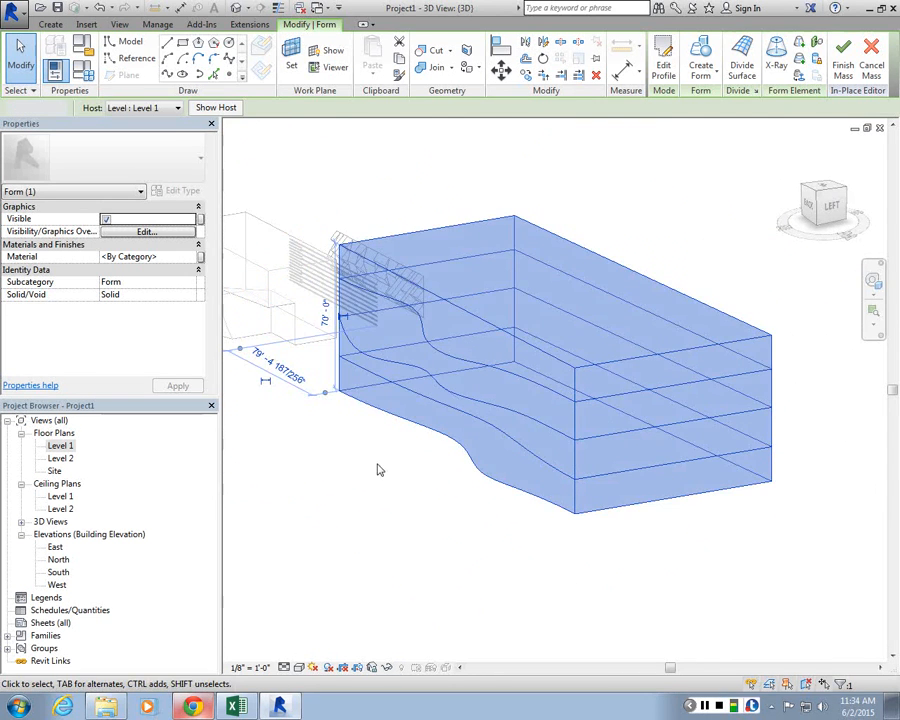
{"action": "left_click", "coordinate": [426, 460]}
{"action": "middle_click_drag", "start_coordinate": [450, 385], "coordinate": [601, 428], "text": "shift"}
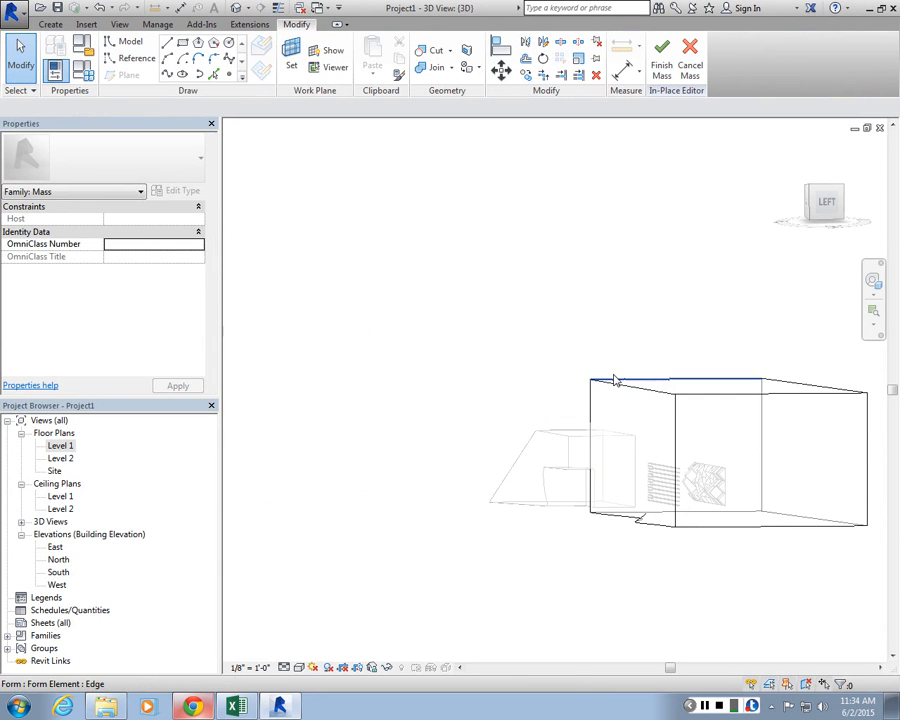
{"action": "left_click", "coordinate": [664, 70]}
{"action": "middle_click_drag", "start_coordinate": [576, 381], "coordinate": [640, 447], "text": "shift"}
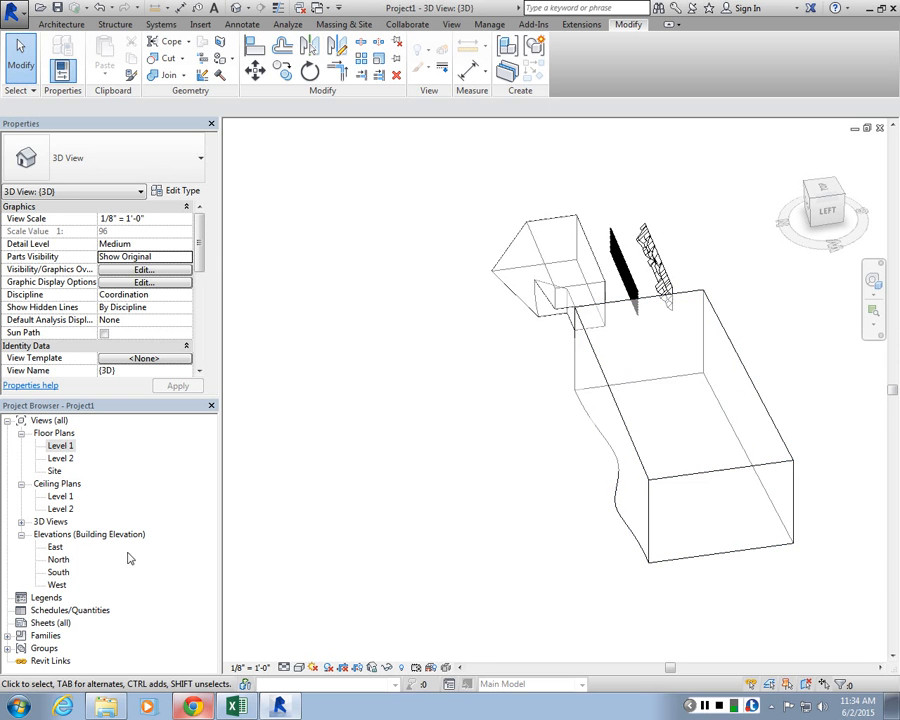
Open the South elevation and bring the Level 1 and Level 2 lines into view
{"action": "double_click", "coordinate": [60, 572]}
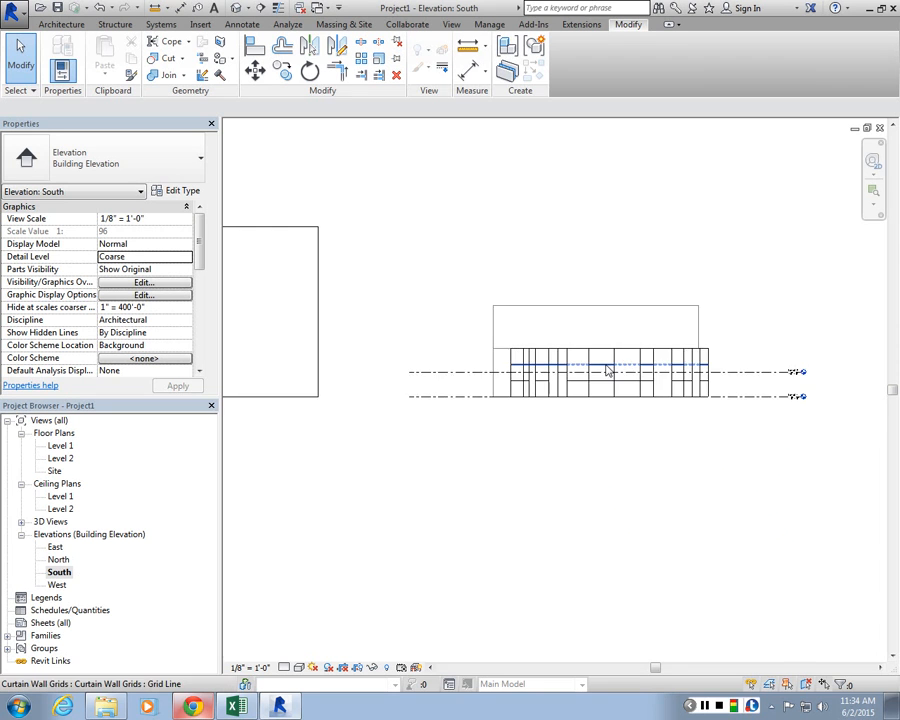
{"action": "scroll", "coordinate": [650, 285], "scroll_direction": "down", "scroll_amount": 3}
{"action": "scroll", "coordinate": [719, 253], "scroll_direction": "up", "scroll_amount": 1}
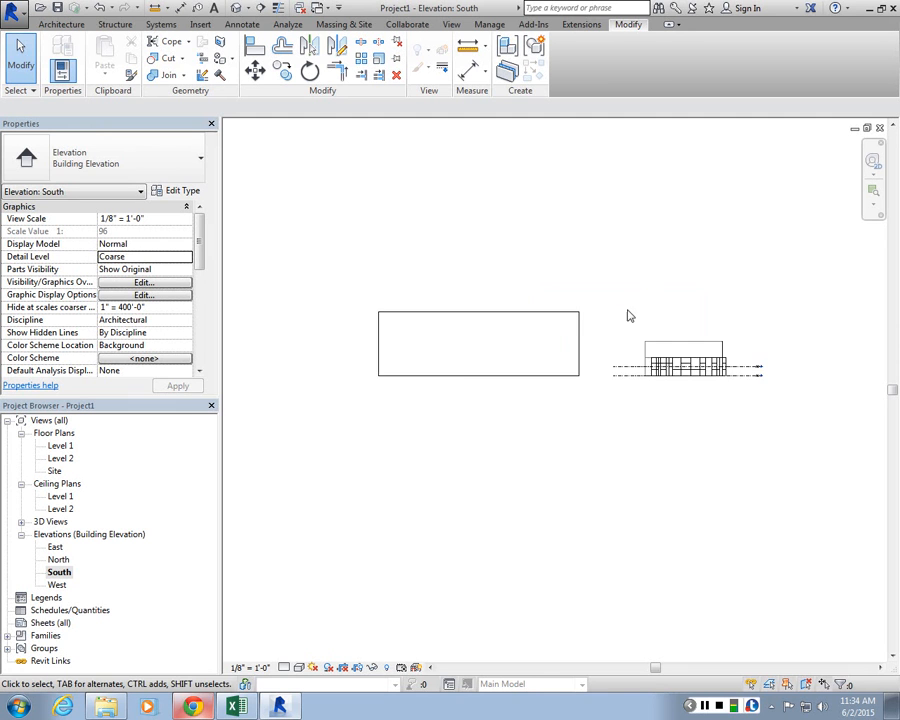
{"action": "scroll", "coordinate": [760, 420], "scroll_direction": "up", "scroll_amount": 3}
{"action": "scroll", "coordinate": [543, 270], "scroll_direction": "down", "scroll_amount": 1}
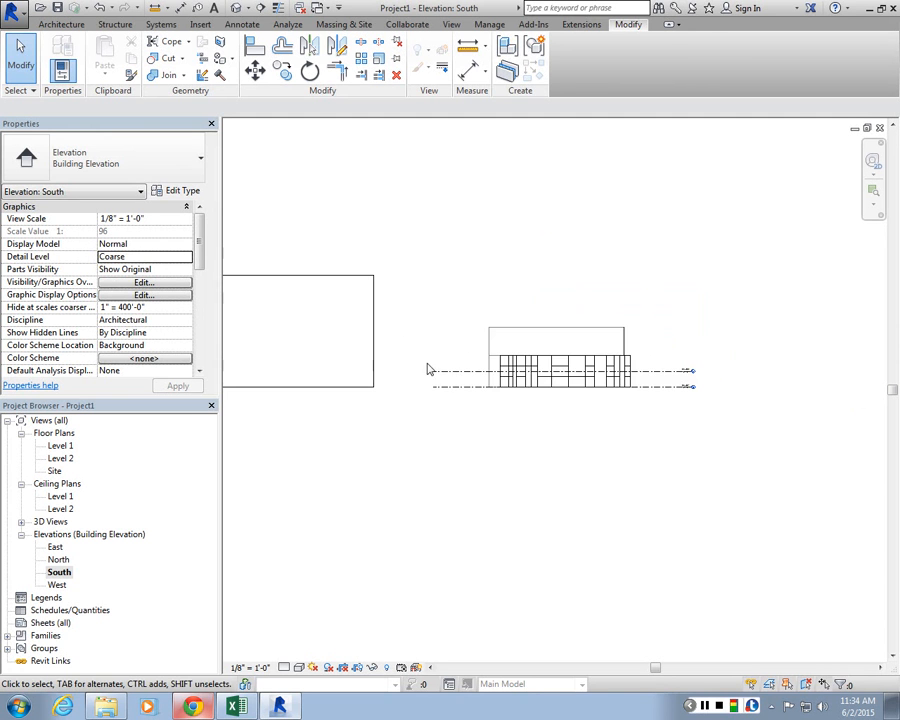
{"action": "scroll", "coordinate": [684, 345], "scroll_direction": "up", "scroll_amount": 2}
Try to array Level 2 upward with a count of 6 and the Last option, picking points on Level 1 and Level 2
{"action": "left_click", "coordinate": [672, 421]}
{"action": "scroll", "coordinate": [668, 428], "scroll_direction": "up", "scroll_amount": 2}
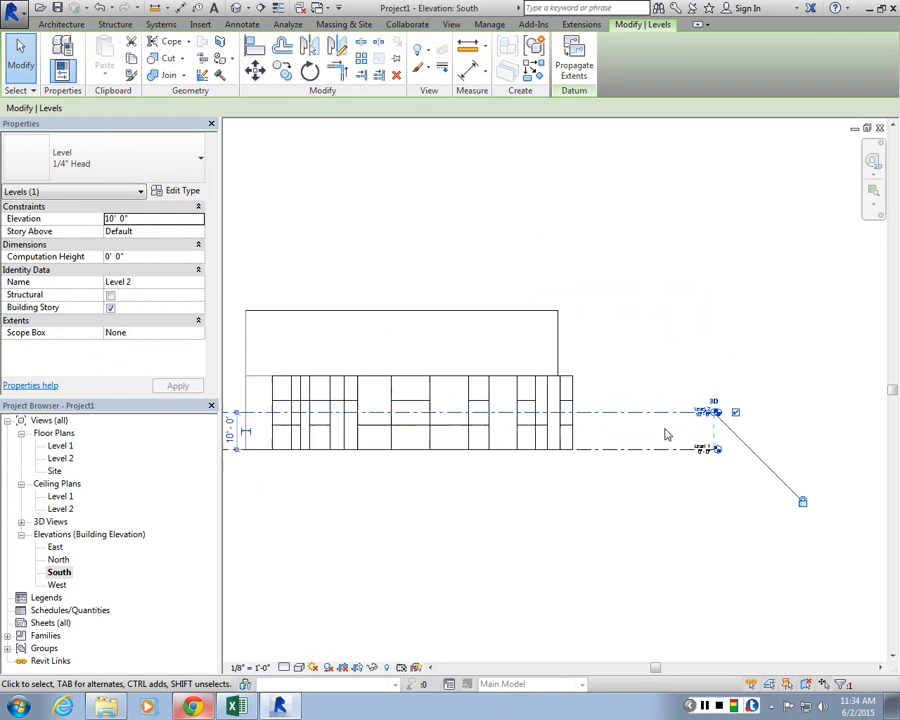
{"action": "left_click", "coordinate": [362, 62]}
{"action": "left_click", "coordinate": [653, 474]}
{"action": "left_click", "coordinate": [651, 418]}
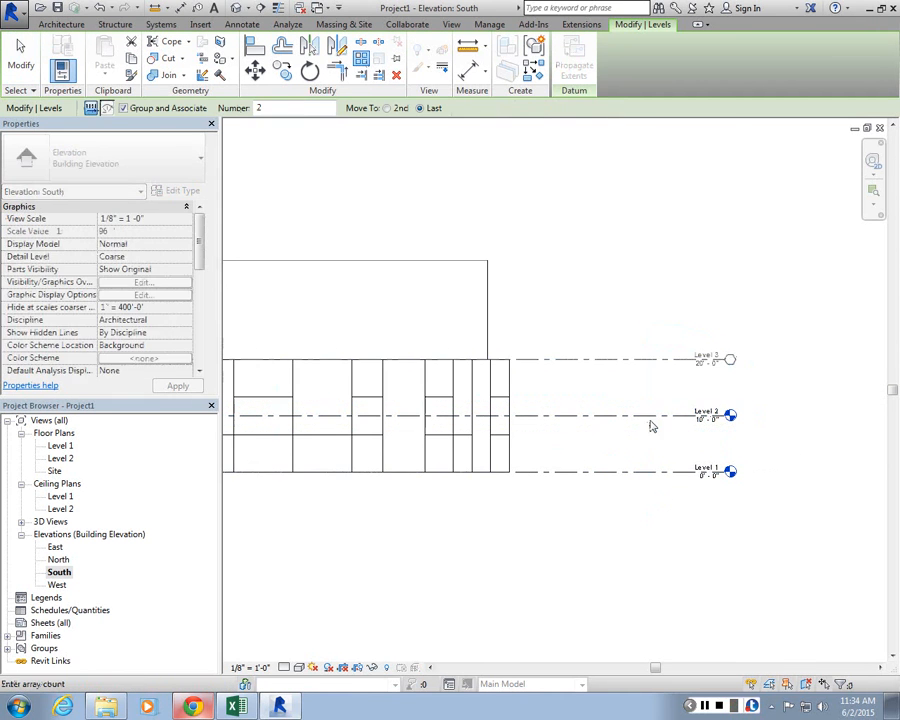
{"action": "scroll", "coordinate": [664, 408], "scroll_direction": "down", "scroll_amount": 1}
{"action": "middle_click_drag", "start_coordinate": [676, 401], "coordinate": [850, 394]}
{"action": "scroll", "coordinate": [680, 404], "scroll_direction": "down", "scroll_amount": 1}
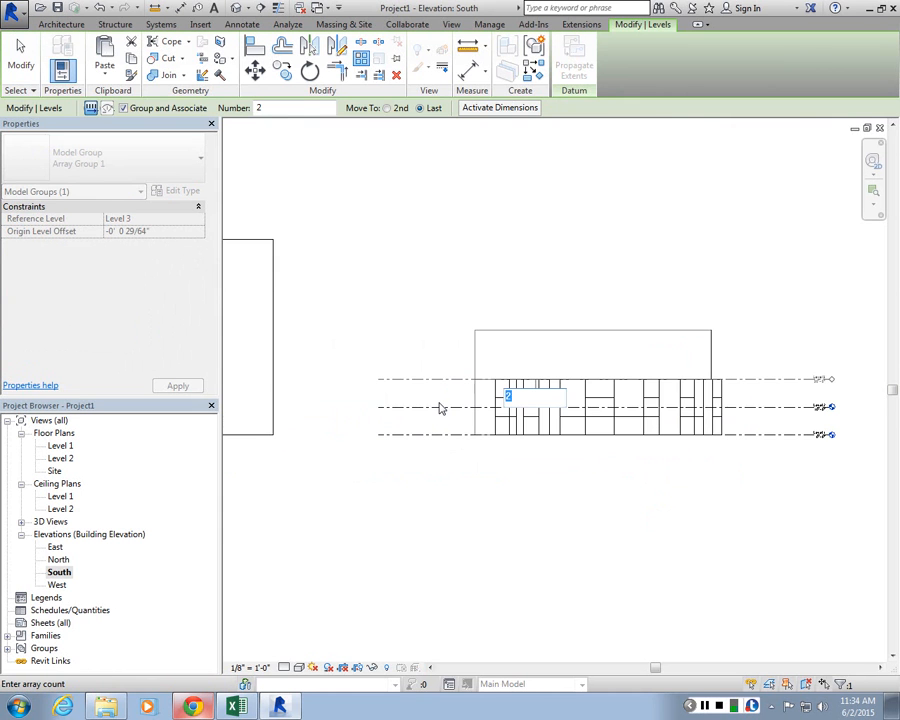
{"action": "type", "text": "6"}
{"action": "key", "text": "Return"}
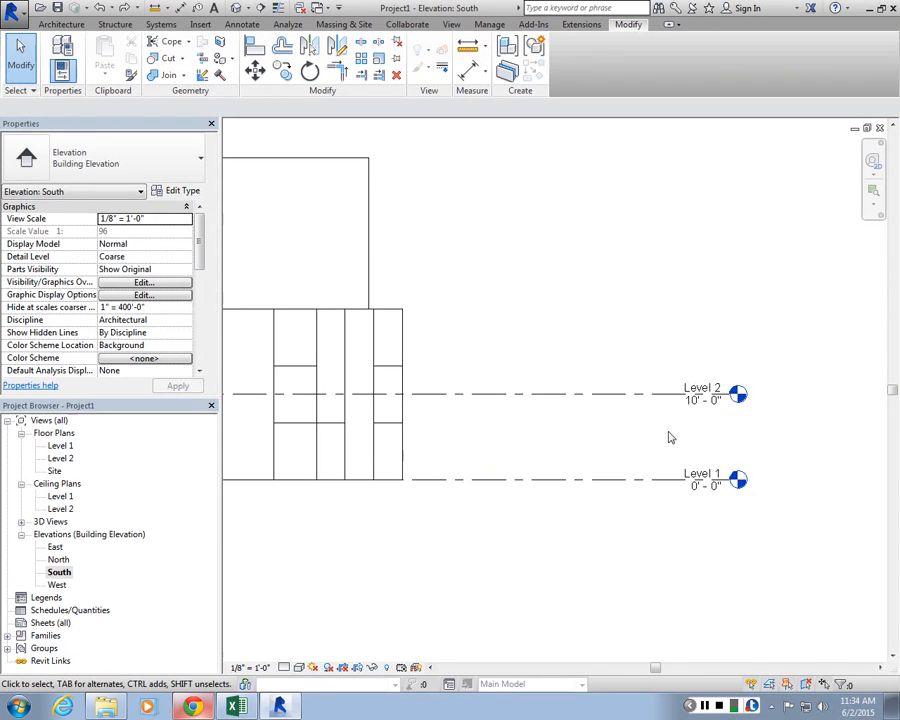
Array Level 2 upward into seven levels at 10' spacing, using the 2nd option and picking points on Level 1 and Level 2
{"action": "left_click", "coordinate": [642, 394]}
{"action": "left_click", "coordinate": [361, 58]}
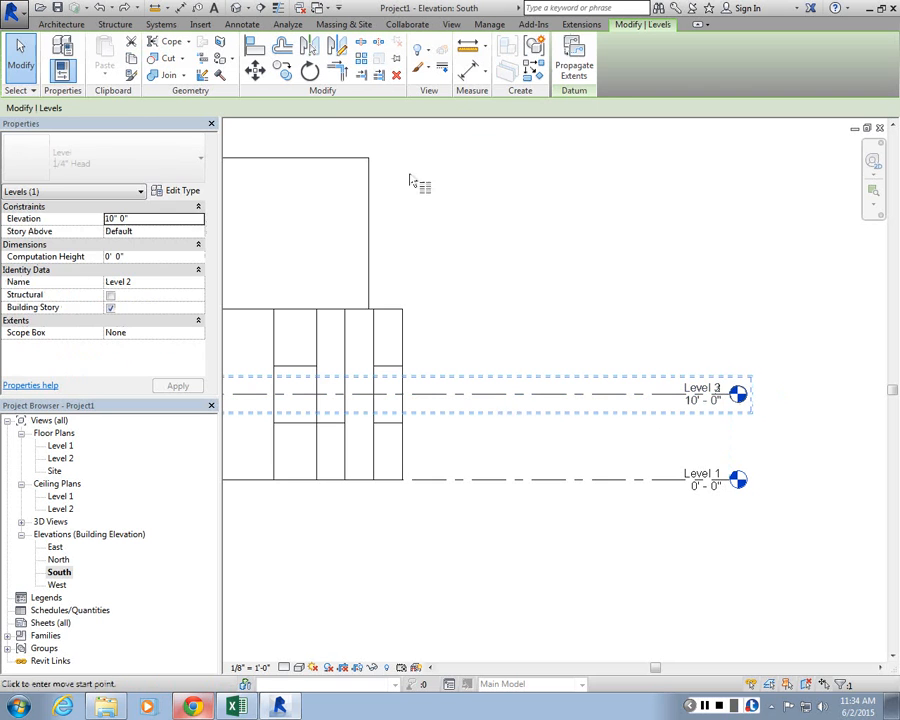
{"action": "left_click", "coordinate": [540, 481]}
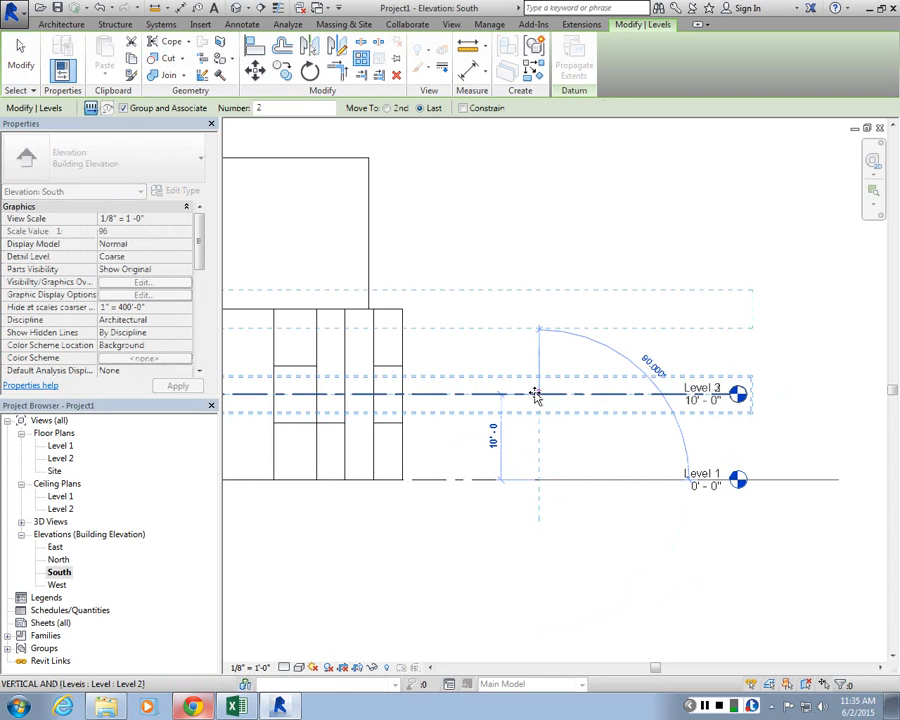
{"action": "left_click", "coordinate": [388, 108]}
{"action": "left_click", "coordinate": [540, 394]}
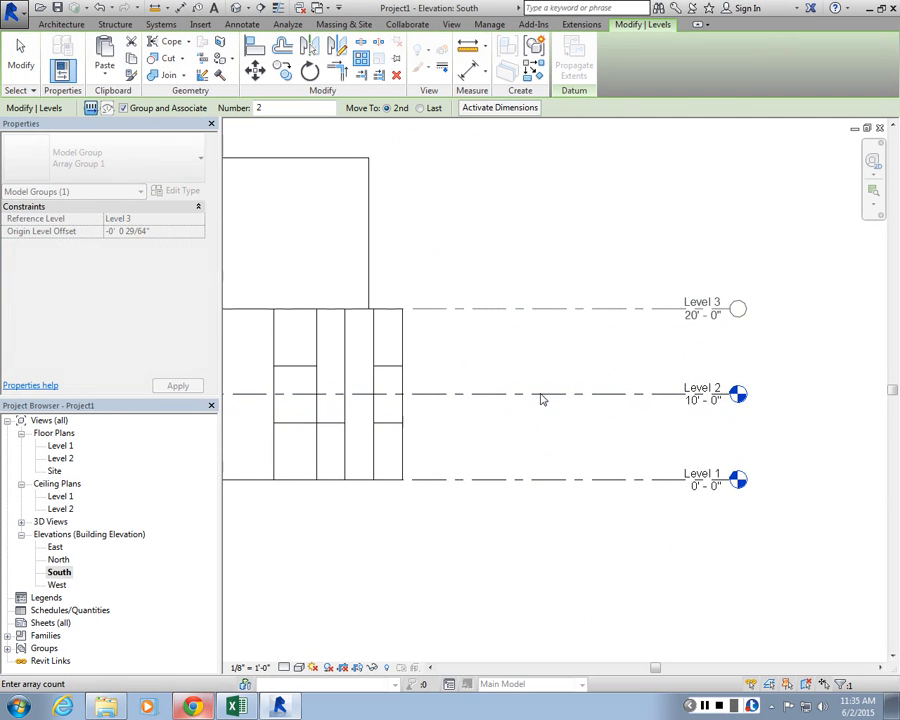
{"action": "type", "text": "4"}
{"action": "key", "text": "Return"}
{"action": "scroll", "coordinate": [664, 428], "scroll_direction": "down", "scroll_amount": 4}
{"action": "left_click", "coordinate": [703, 502]}
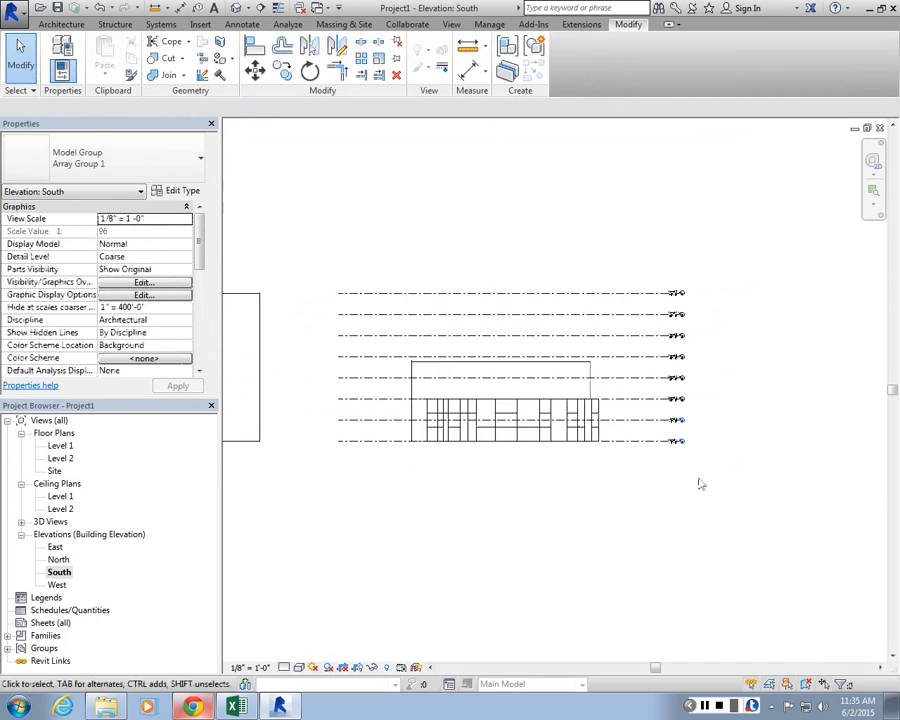
{"action": "scroll", "coordinate": [748, 453], "scroll_direction": "down", "scroll_amount": 4}
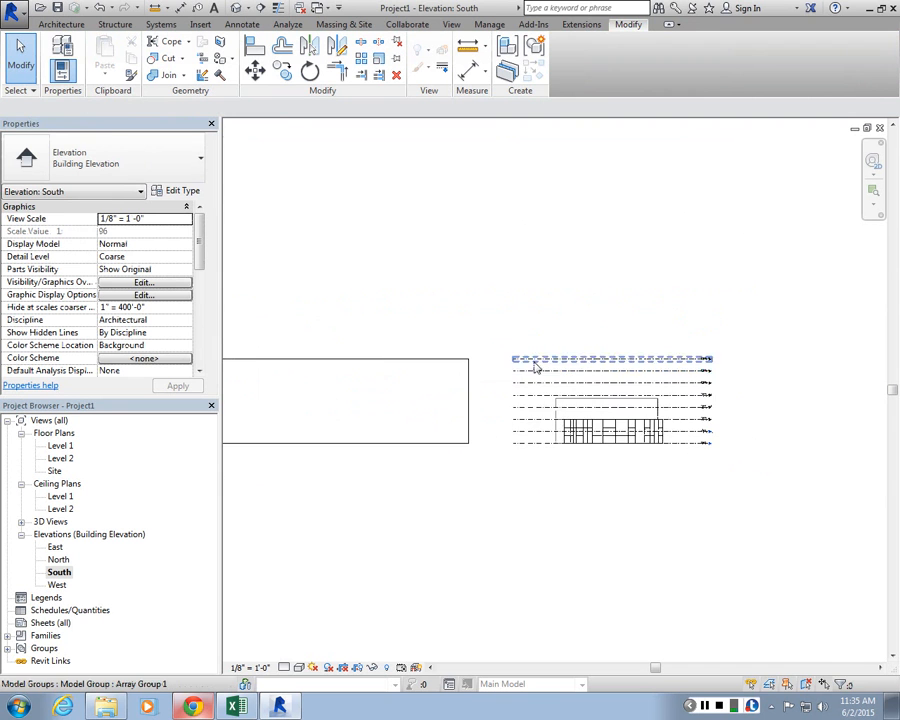
{"action": "scroll", "coordinate": [535, 366], "scroll_direction": "up", "scroll_amount": 3}
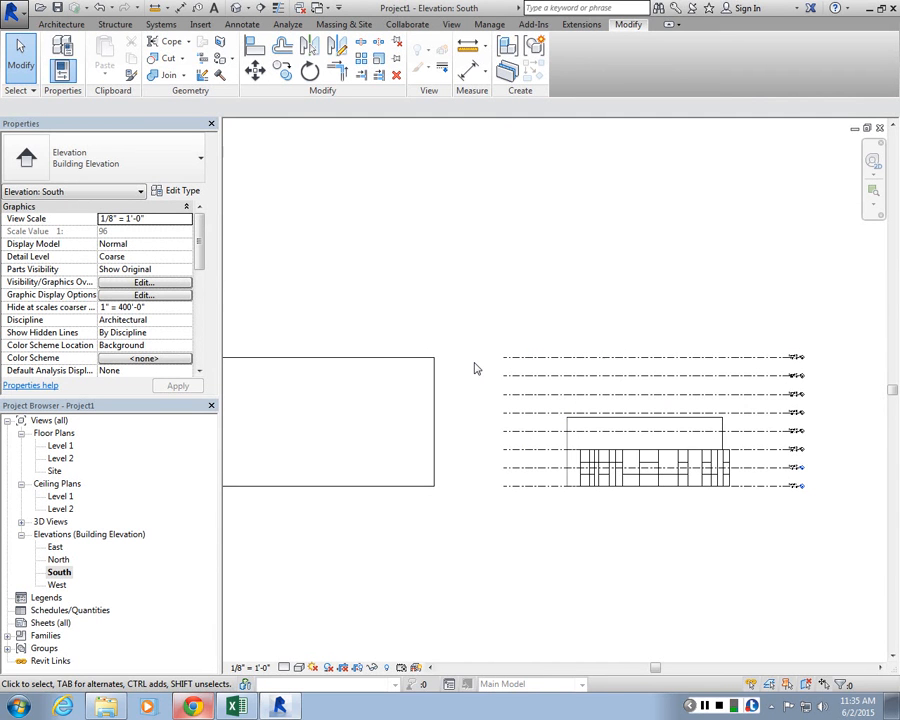
Return to the 3D view and create mass floors in the wavy-edged box mass for Level 1 through Level 8
{"action": "left_click", "coordinate": [235, 9]}
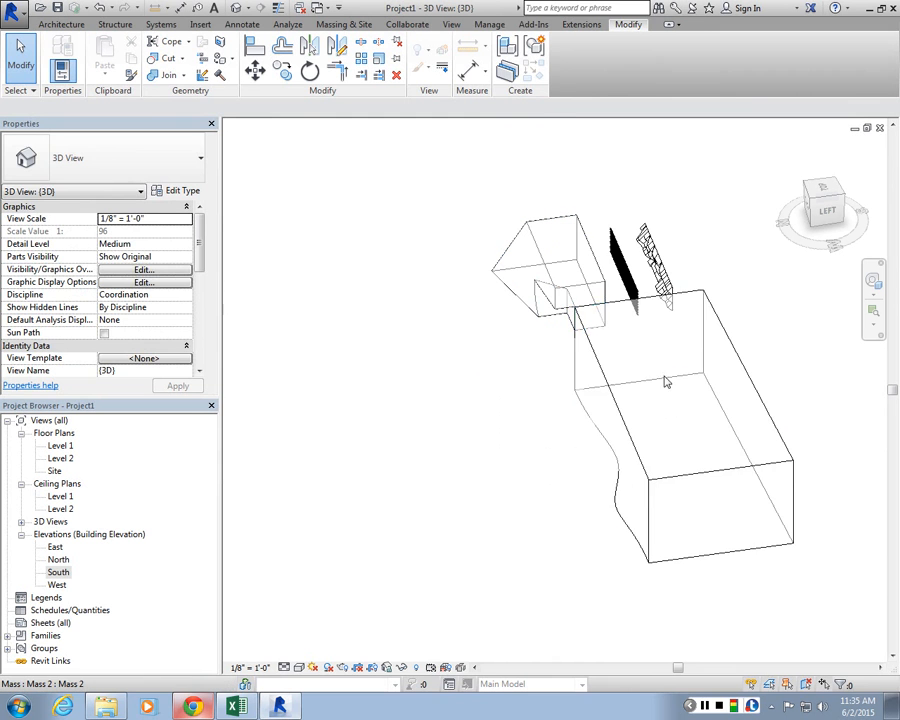
{"action": "left_click", "coordinate": [720, 339]}
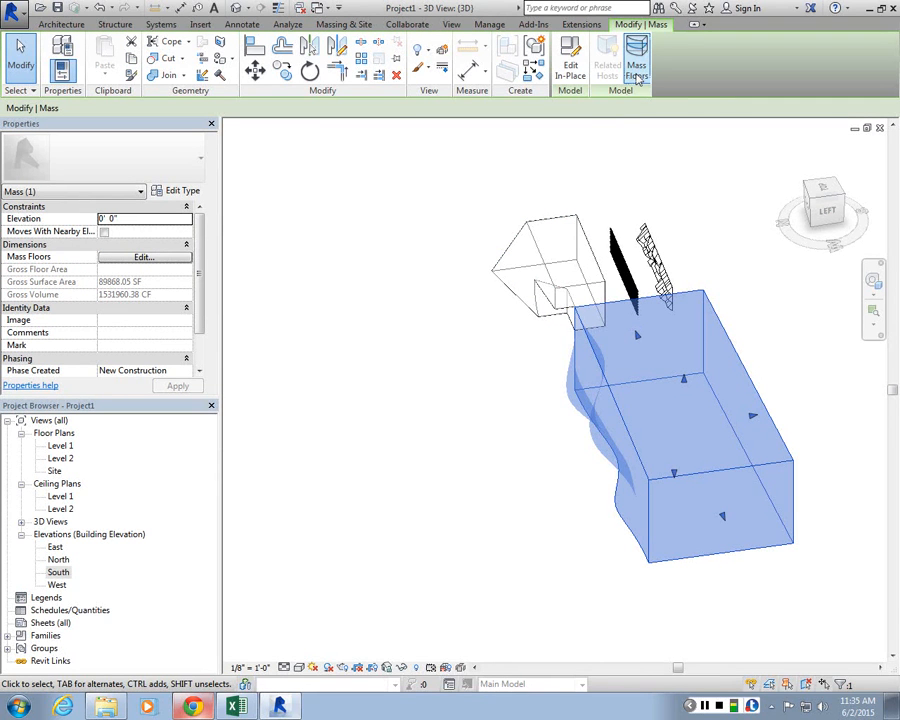
{"action": "left_click", "coordinate": [637, 70]}
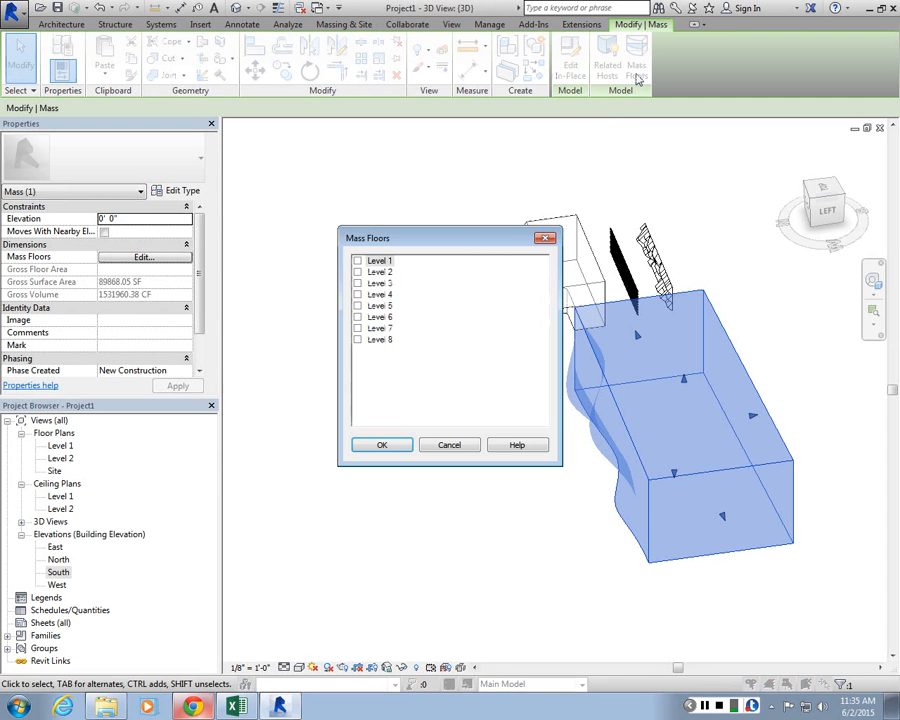
{"action": "left_click", "coordinate": [380, 340], "text": "shift"}
{"action": "key", "text": "space"}
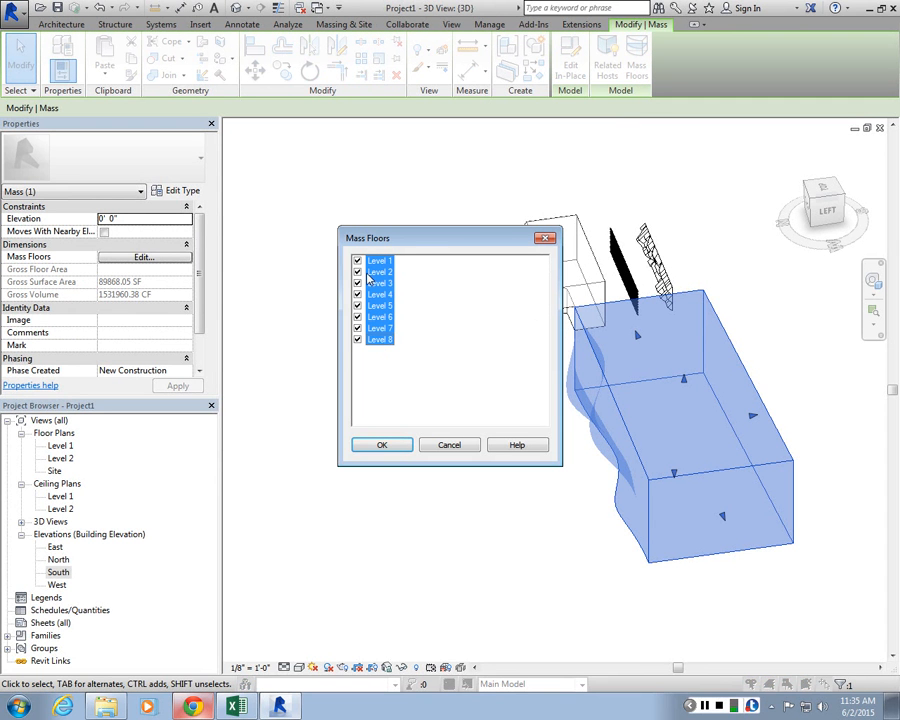
{"action": "left_click", "coordinate": [381, 445]}
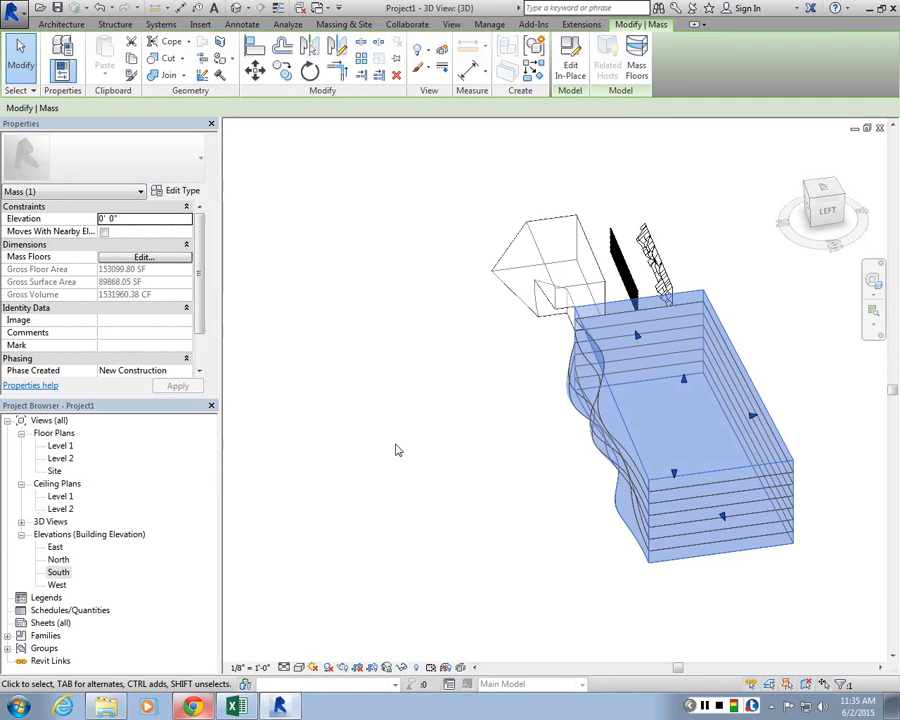
{"action": "middle_click_drag", "start_coordinate": [396, 484], "coordinate": [660, 440], "text": "shift"}
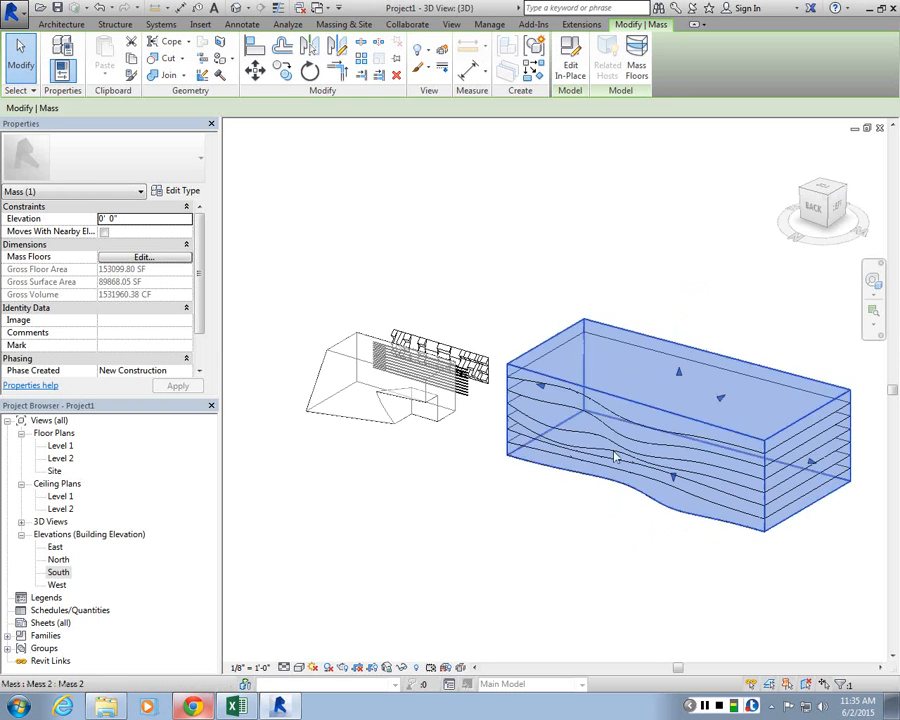
{"action": "scroll", "coordinate": [660, 440], "scroll_direction": "up", "scroll_amount": 2}
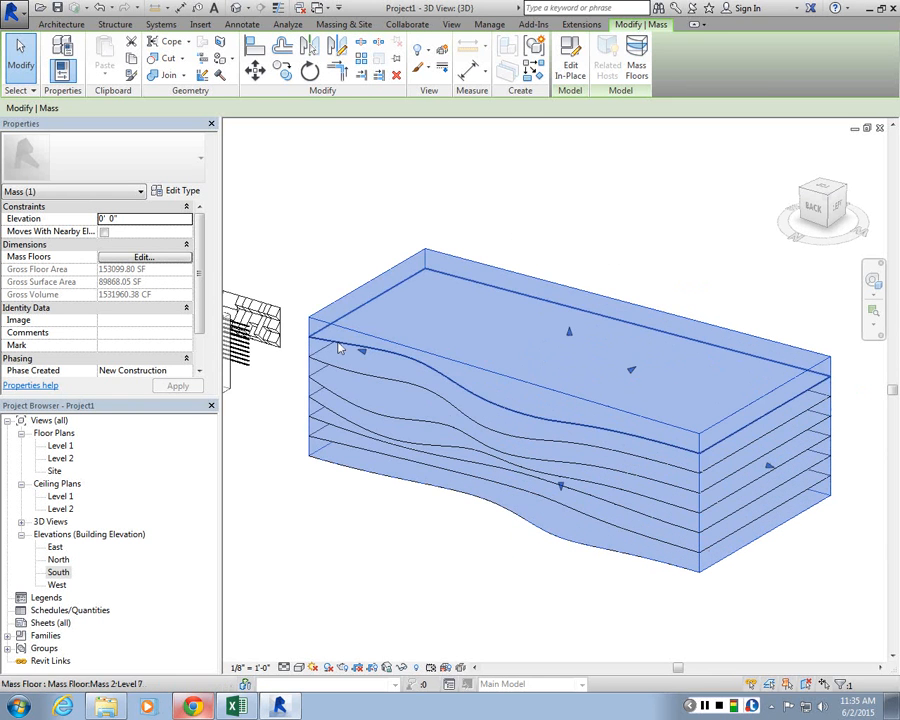
{"action": "left_click", "coordinate": [342, 495]}
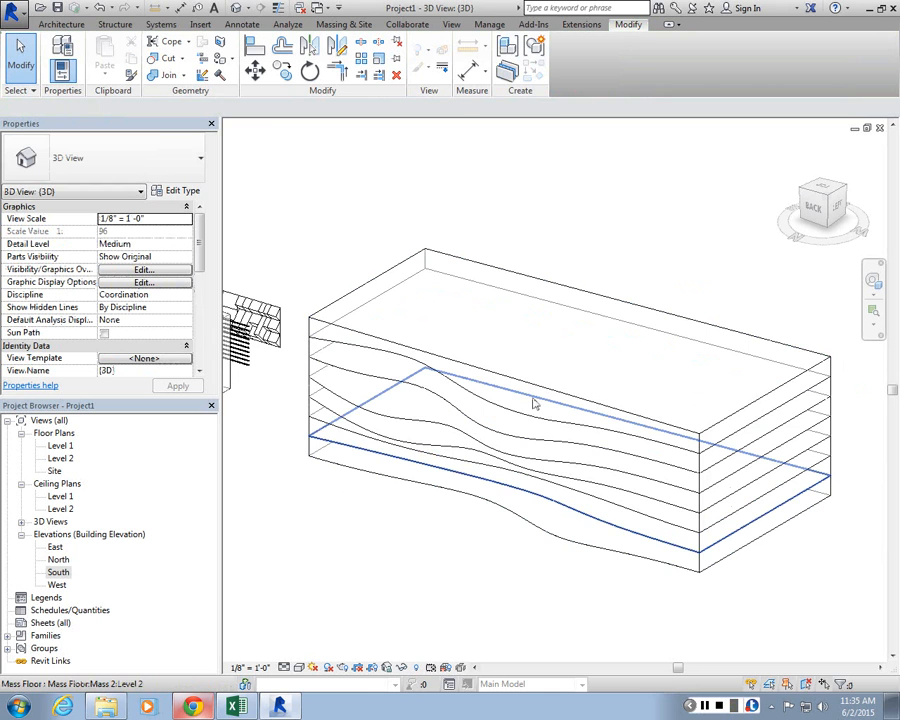
{"action": "scroll", "coordinate": [532, 408], "scroll_direction": "down", "scroll_amount": 2}
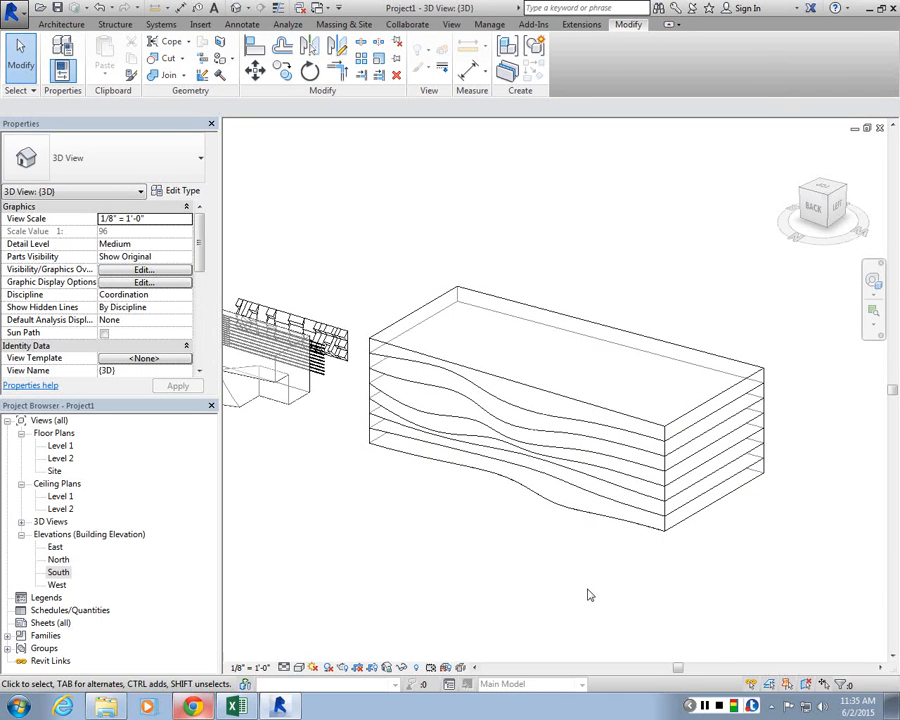
Create Generic - 12" floors by face on all mass floors of the wavy-edged box mass
{"action": "left_click", "coordinate": [55, 24]}
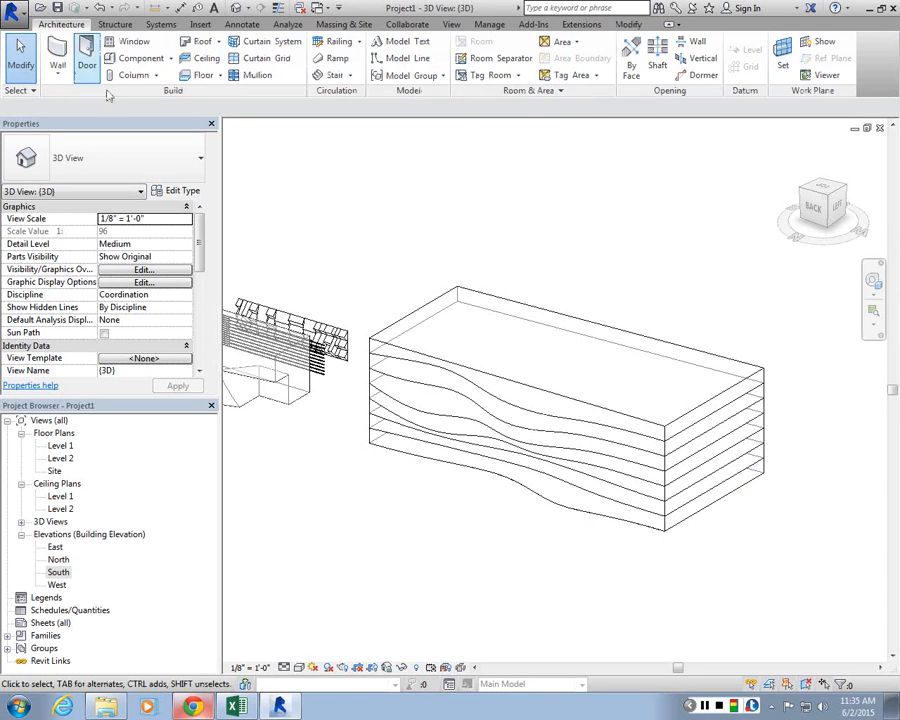
{"action": "left_click", "coordinate": [222, 77]}
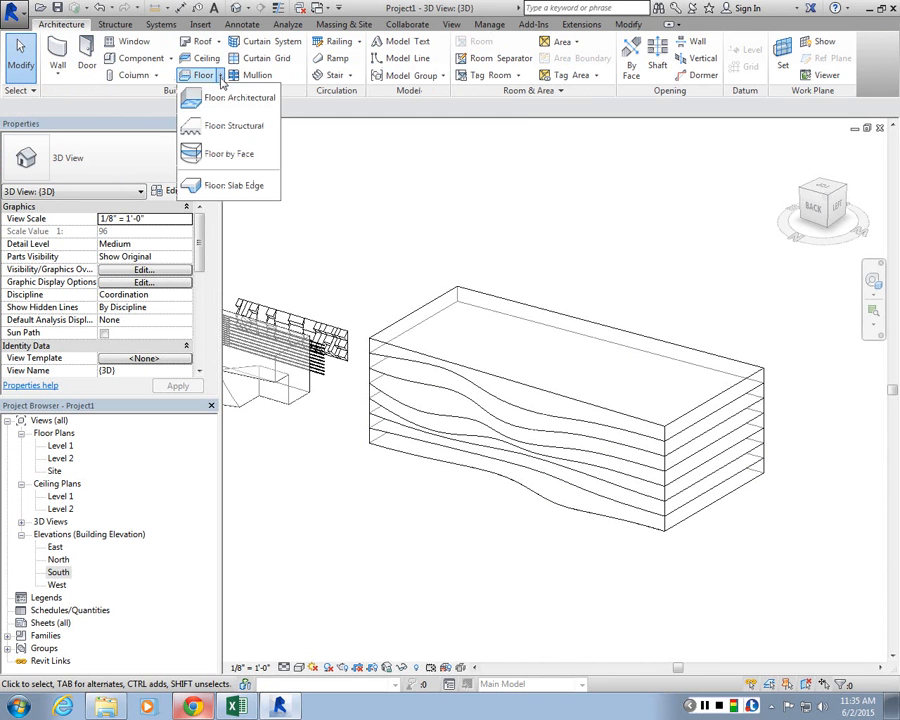
{"action": "left_click", "coordinate": [218, 155]}
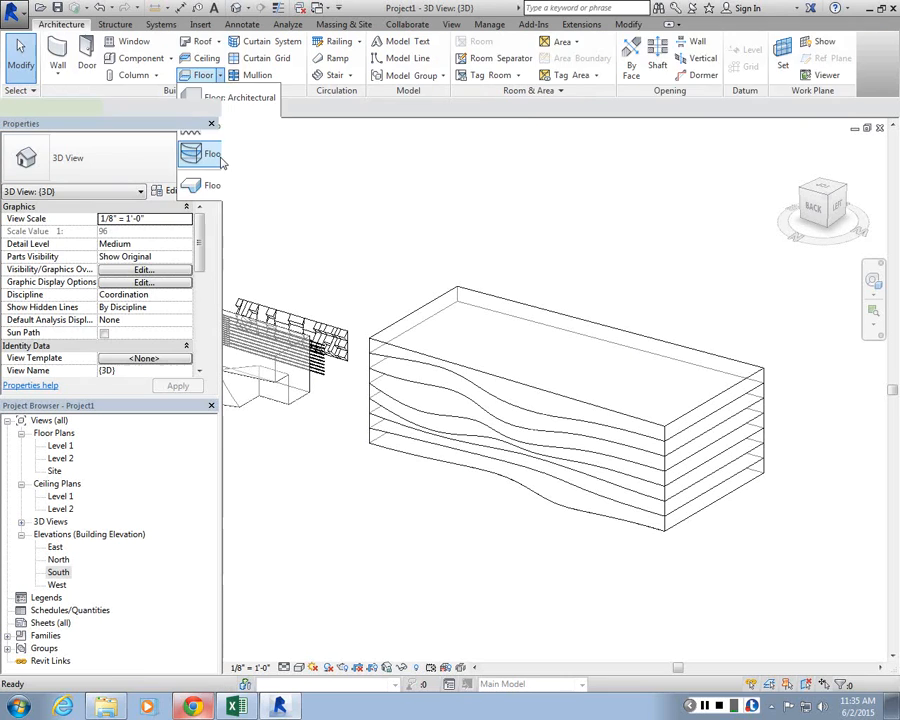
{"action": "left_click_drag", "start_coordinate": [579, 532], "coordinate": [521, 386]}
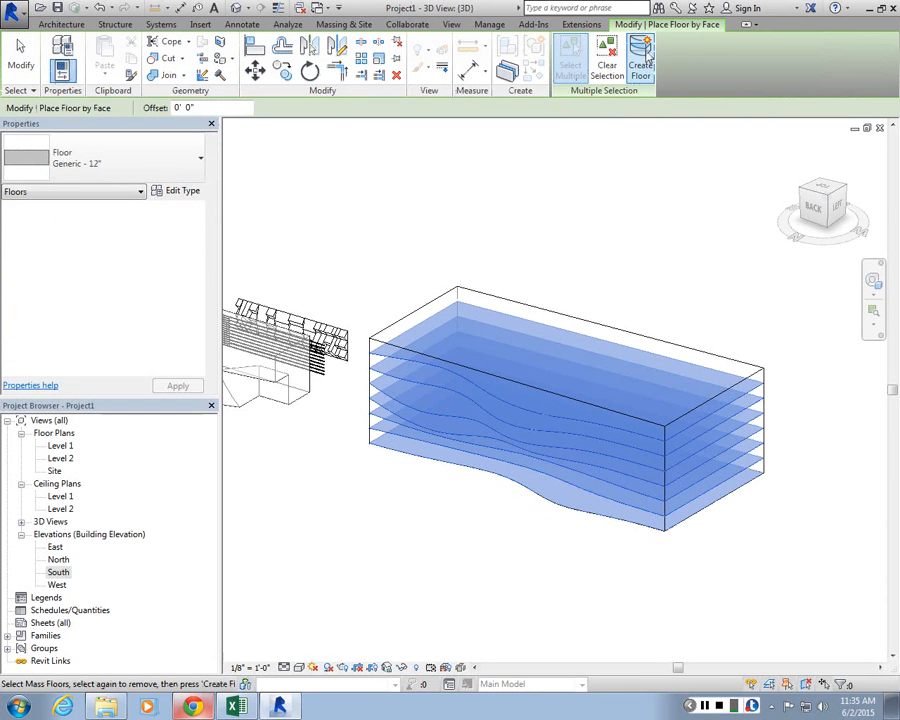
{"action": "left_click", "coordinate": [645, 67]}
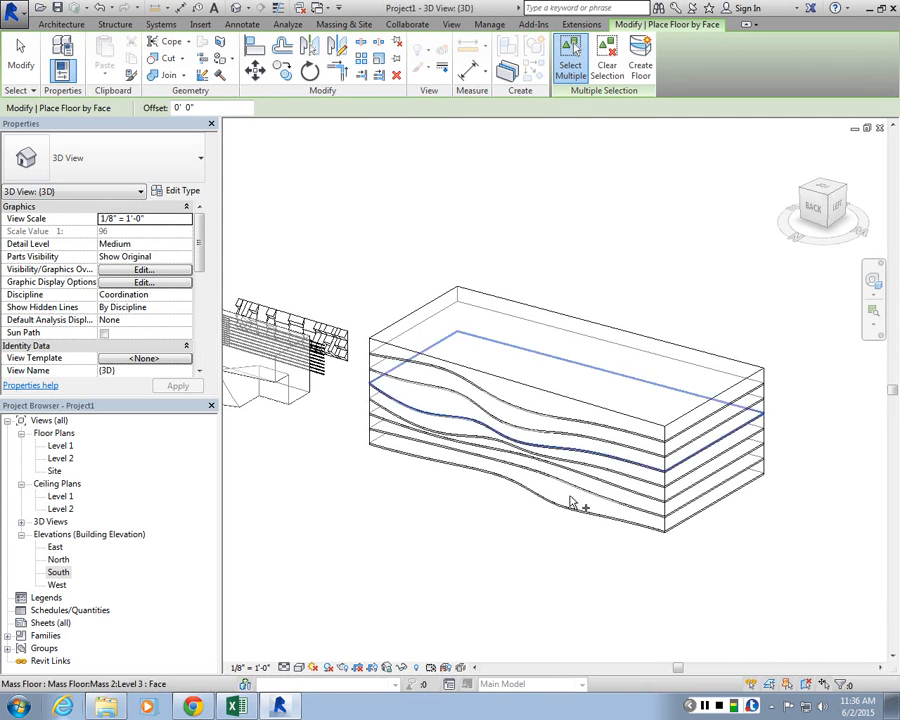
{"action": "key", "text": "Escape"}
Create floor plan views for Level 3 through Level 8
{"action": "left_click", "coordinate": [451, 24]}
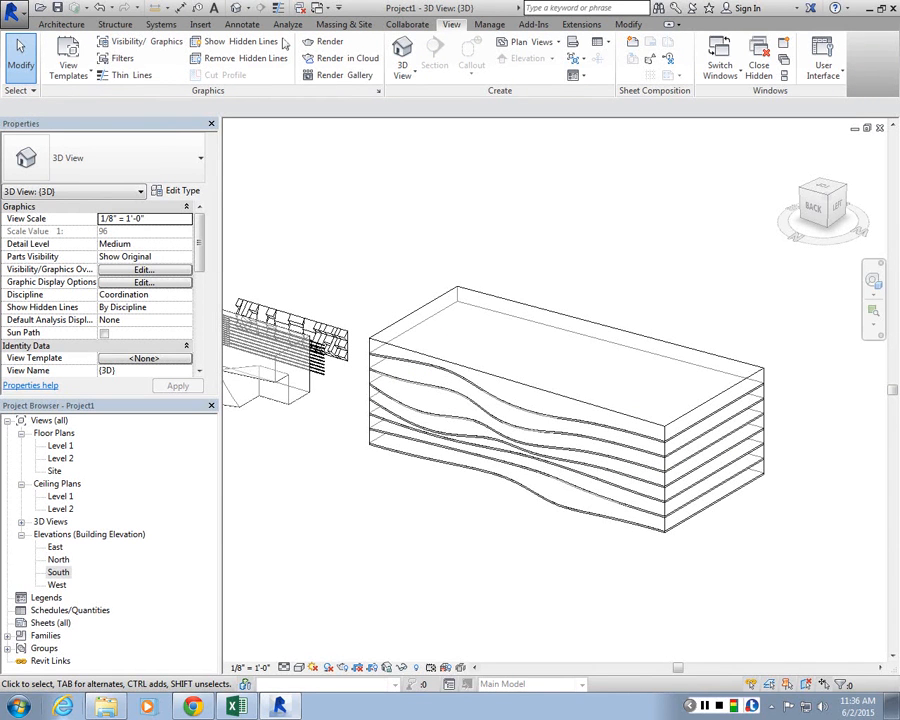
{"action": "left_click", "coordinate": [555, 42]}
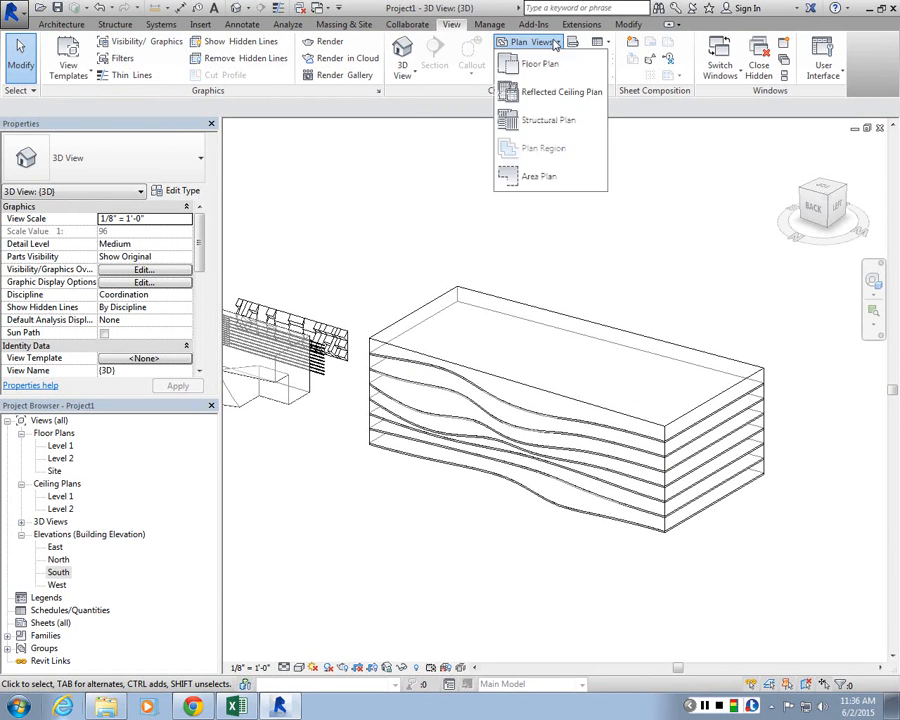
{"action": "left_click", "coordinate": [540, 63]}
{"action": "left_click", "coordinate": [376, 339], "text": "shift"}
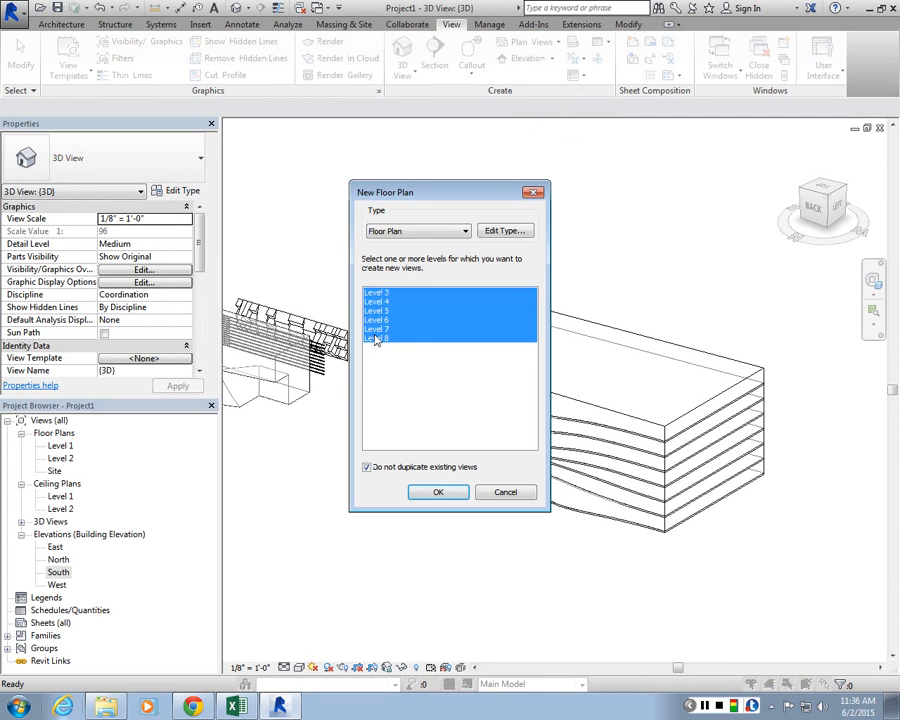
{"action": "left_click", "coordinate": [438, 492]}
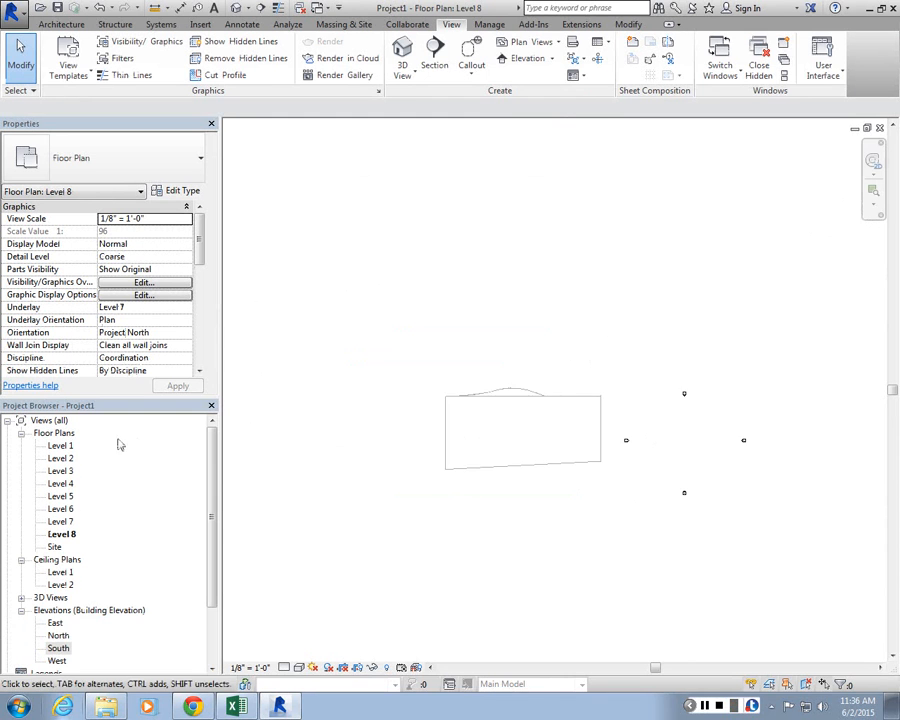
Open the Level 4 floor plan and hide the wavy-edged mass in that view so only its floors remain
{"action": "double_click", "coordinate": [63, 484]}
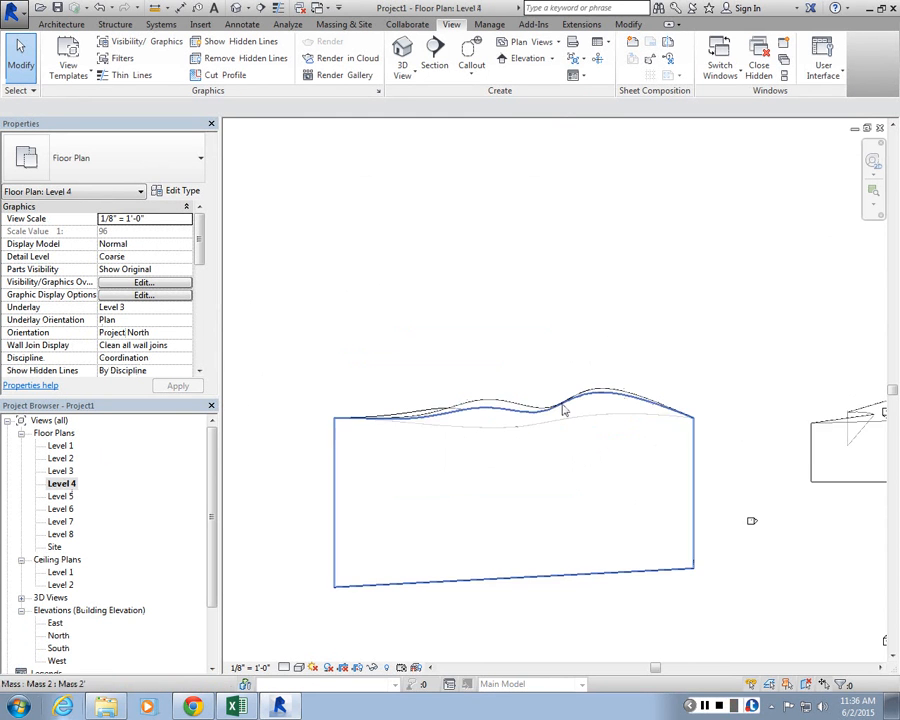
{"action": "scroll", "coordinate": [563, 404], "scroll_direction": "up", "scroll_amount": 3}
{"action": "scroll", "coordinate": [561, 381], "scroll_direction": "down", "scroll_amount": 3}
{"action": "scroll", "coordinate": [501, 398], "scroll_direction": "up", "scroll_amount": 2}
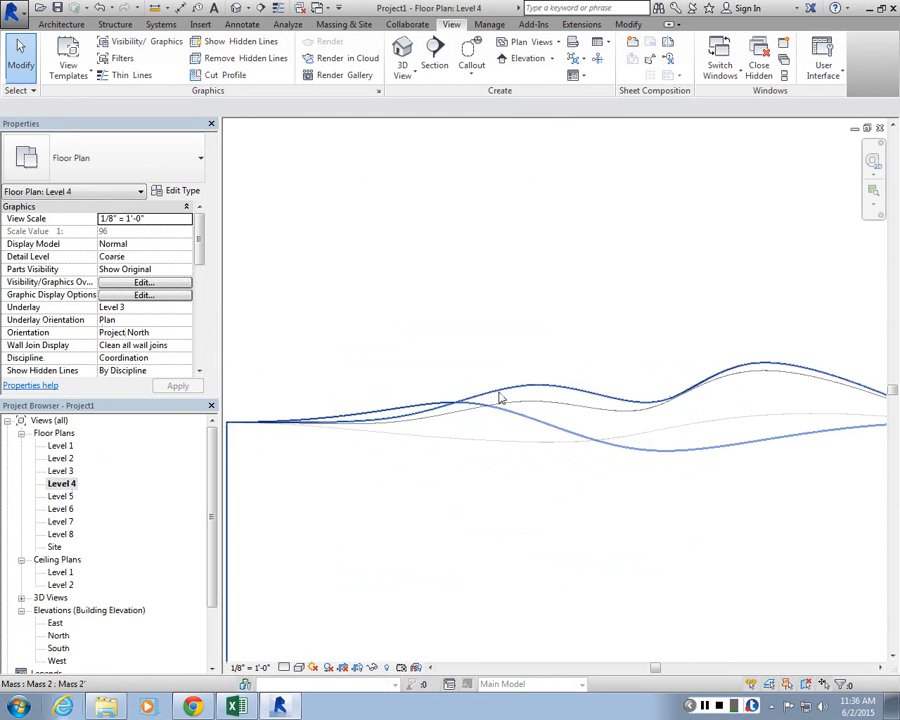
{"action": "scroll", "coordinate": [575, 370], "scroll_direction": "down", "scroll_amount": 2}
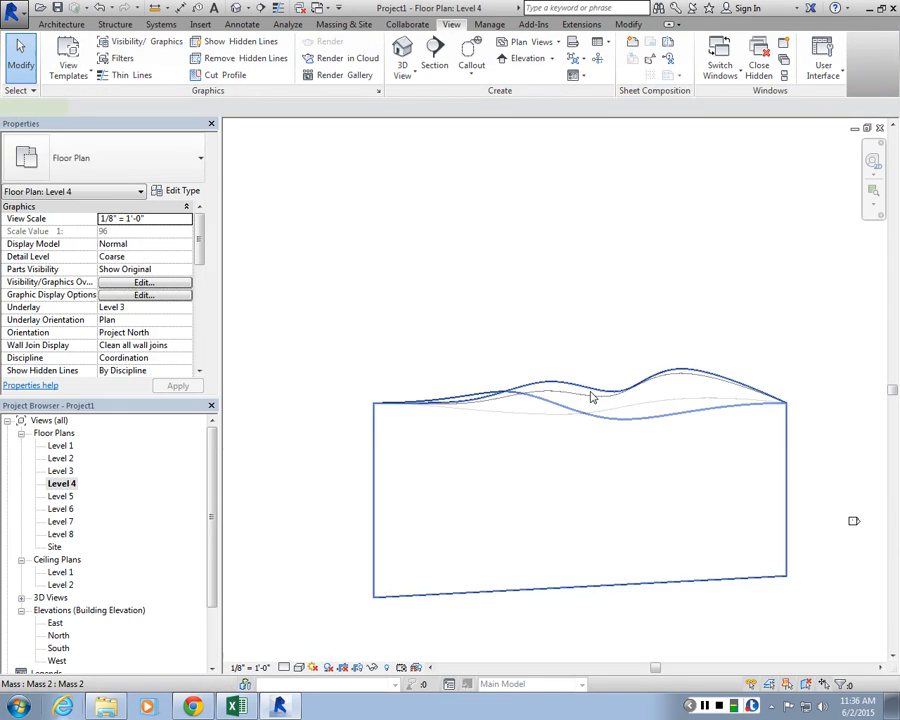
{"action": "left_click", "coordinate": [591, 398]}
{"action": "left_click", "coordinate": [387, 667]}
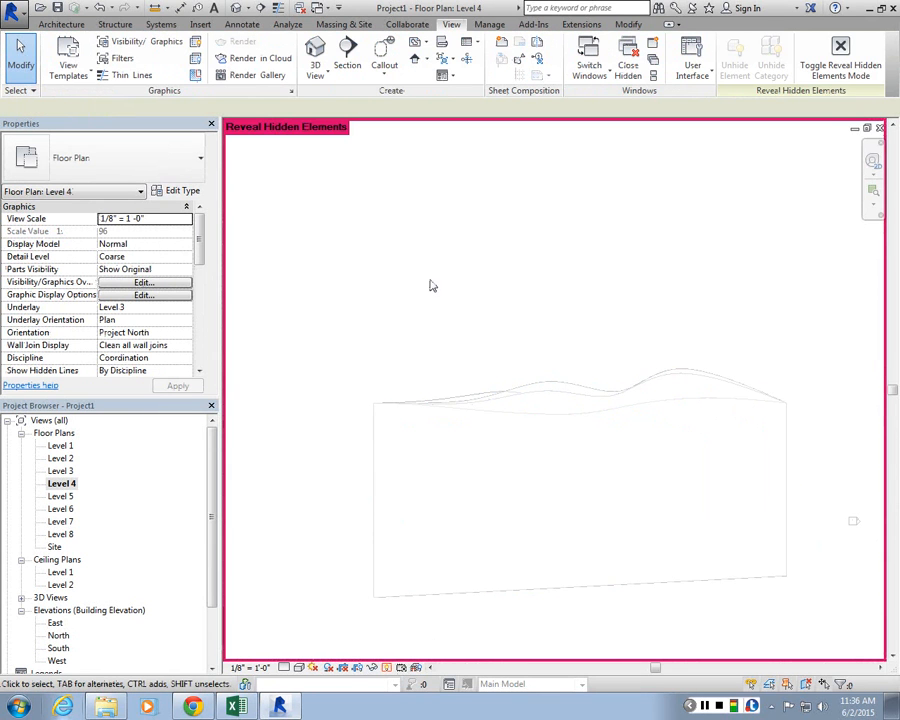
{"action": "left_click", "coordinate": [581, 398]}
{"action": "right_click", "coordinate": [582, 398]}
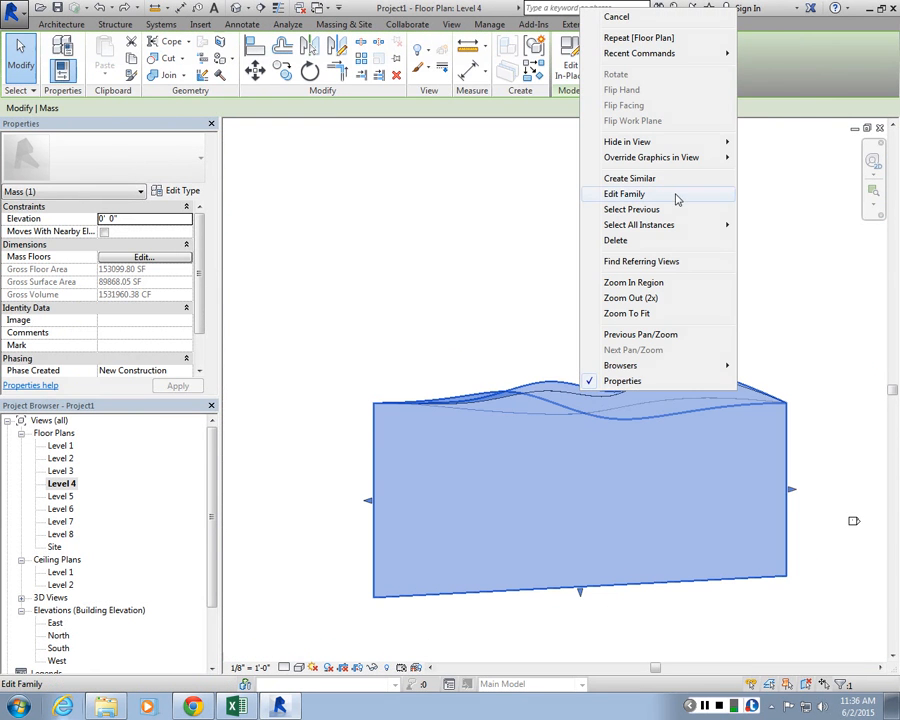
{"action": "mouse_move", "coordinate": [720, 142]}
{"action": "left_click", "coordinate": [776, 143]}
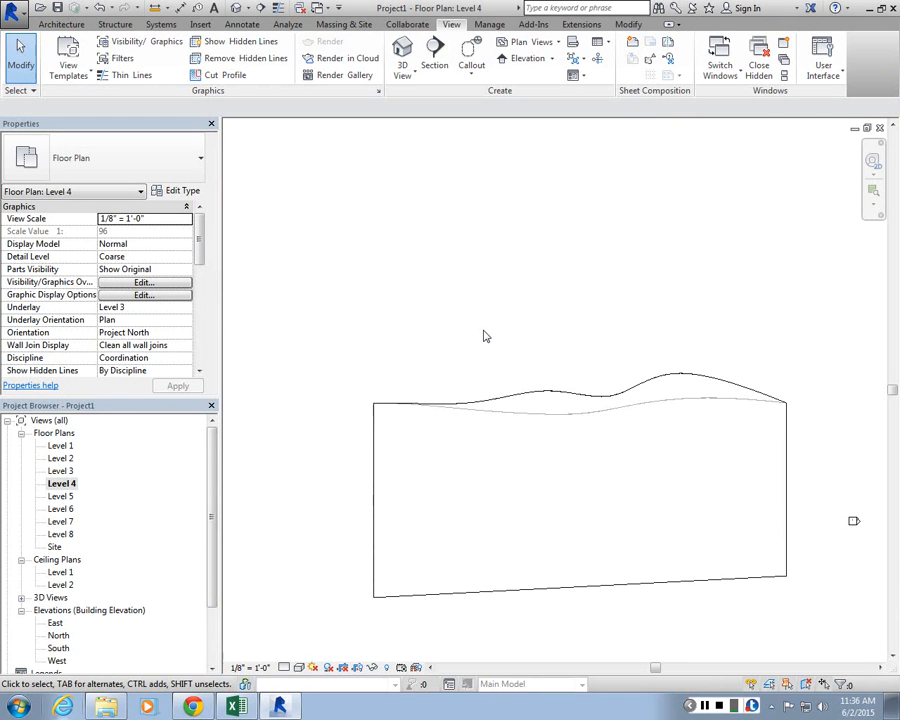
{"action": "scroll", "coordinate": [499, 404], "scroll_direction": "down", "scroll_amount": 5}
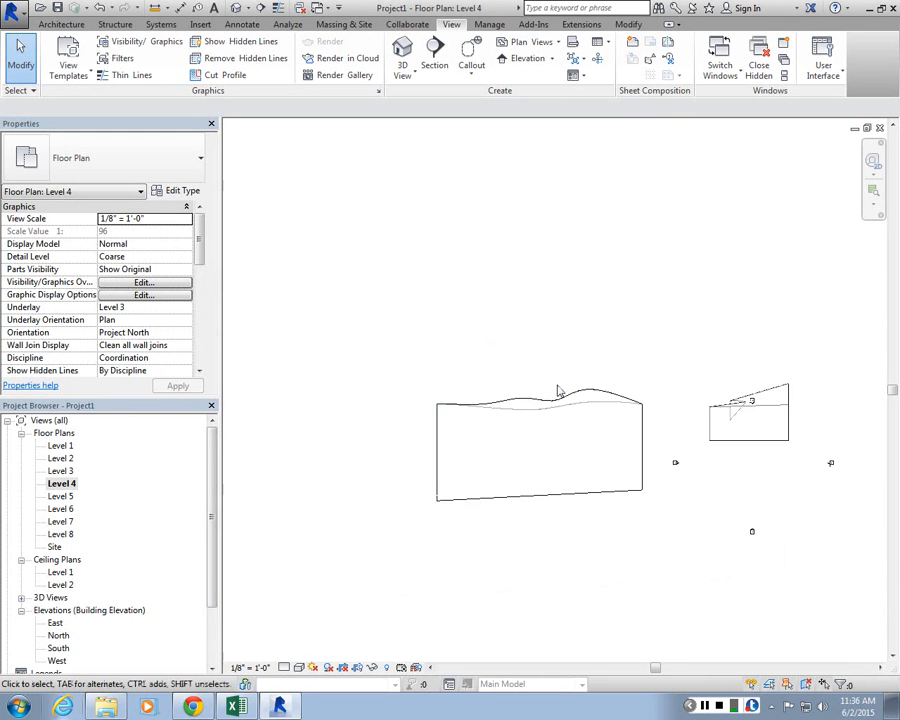
{"action": "scroll", "coordinate": [558, 387], "scroll_direction": "up", "scroll_amount": 5}
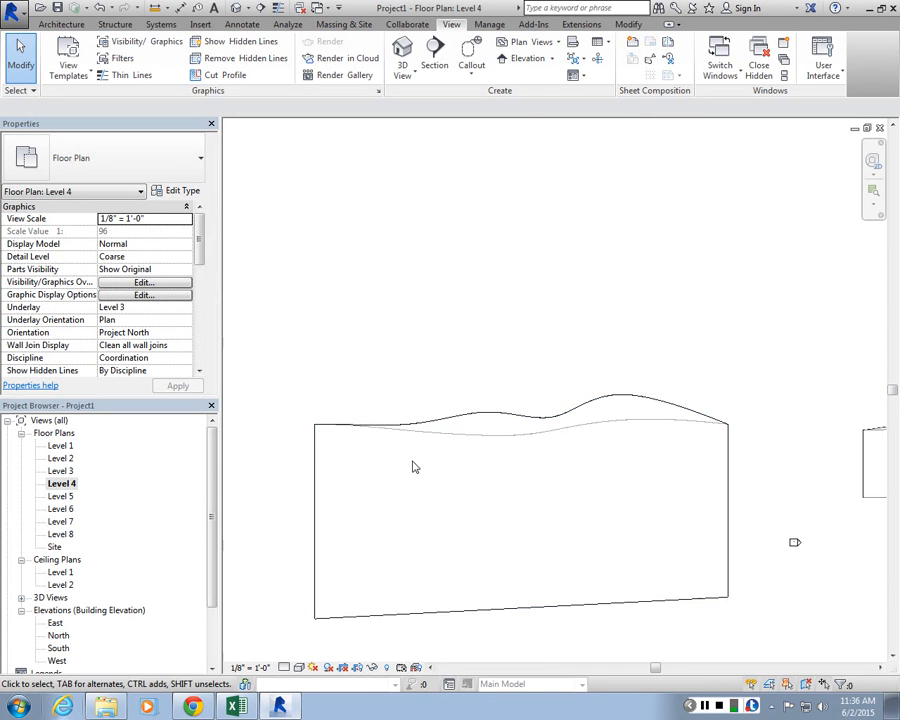
{"action": "scroll", "coordinate": [415, 467], "scroll_direction": "down", "scroll_amount": 4}
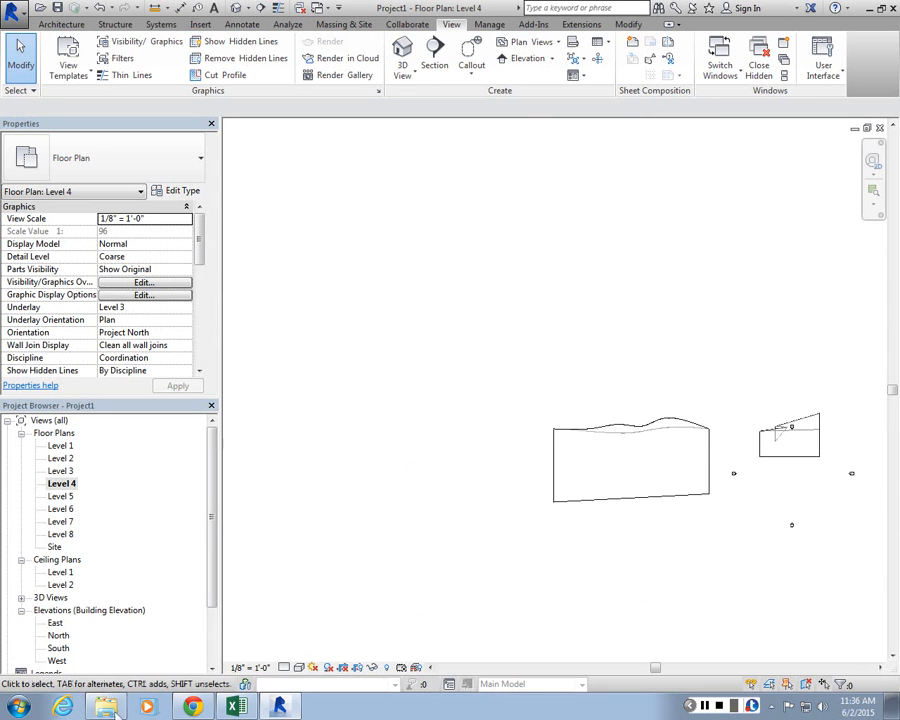
Open the Level 1 floor plan and start a new in-place mass named Mass 3
{"action": "double_click", "coordinate": [60, 446]}
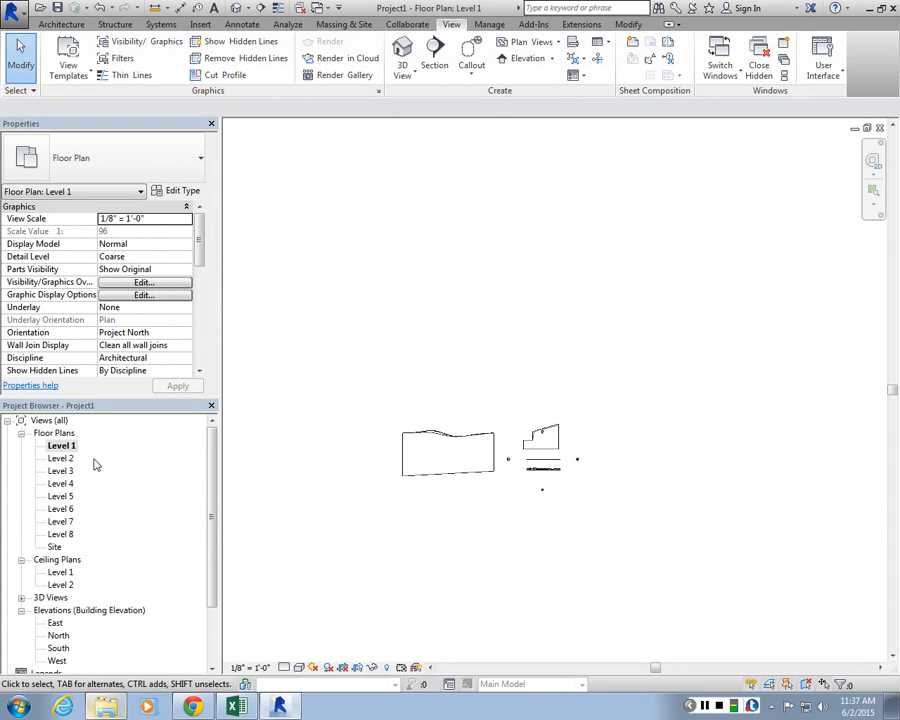
{"action": "left_click", "coordinate": [341, 27]}
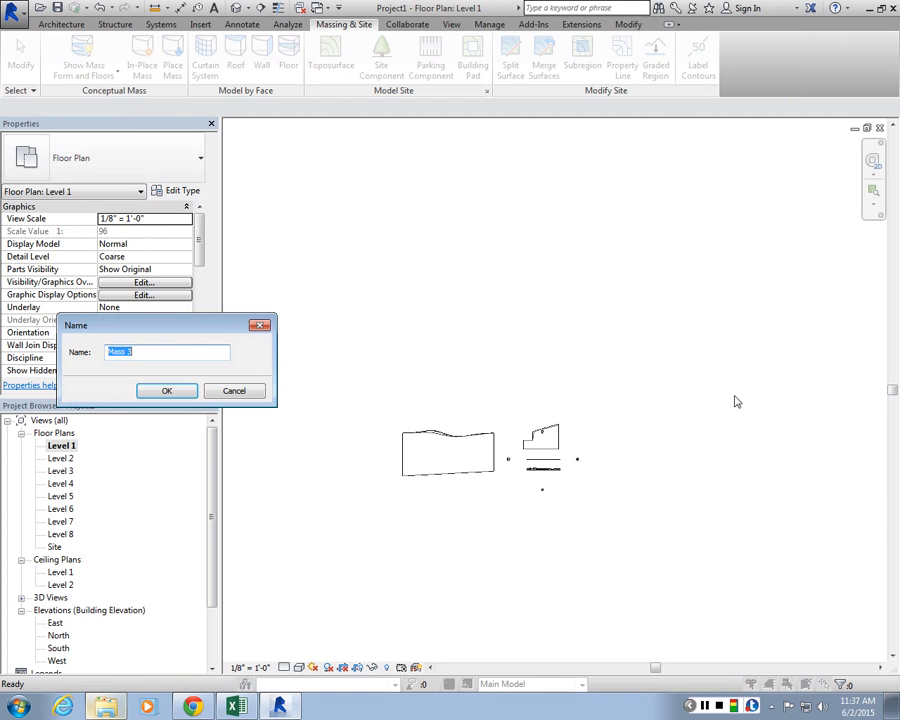
{"action": "key", "text": "Return"}
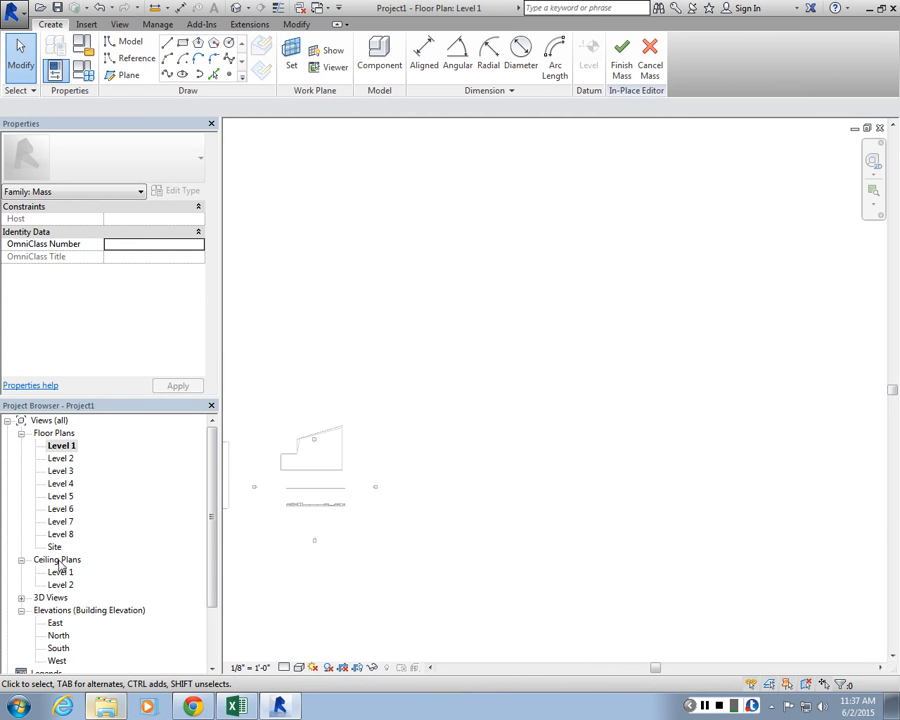
{"action": "left_click", "coordinate": [236, 7]}
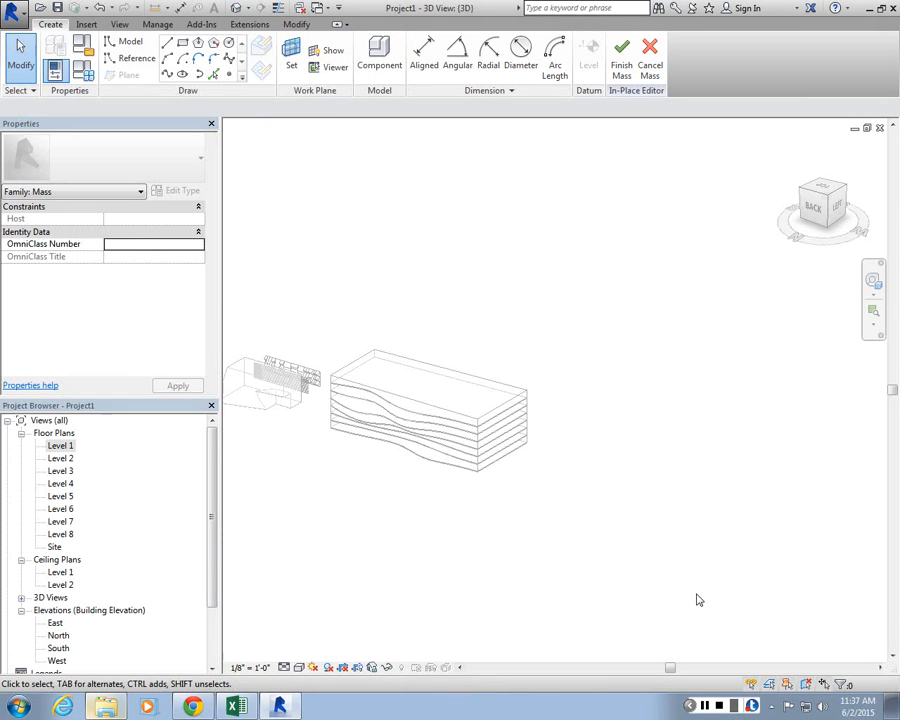
{"action": "left_click", "coordinate": [183, 76]}
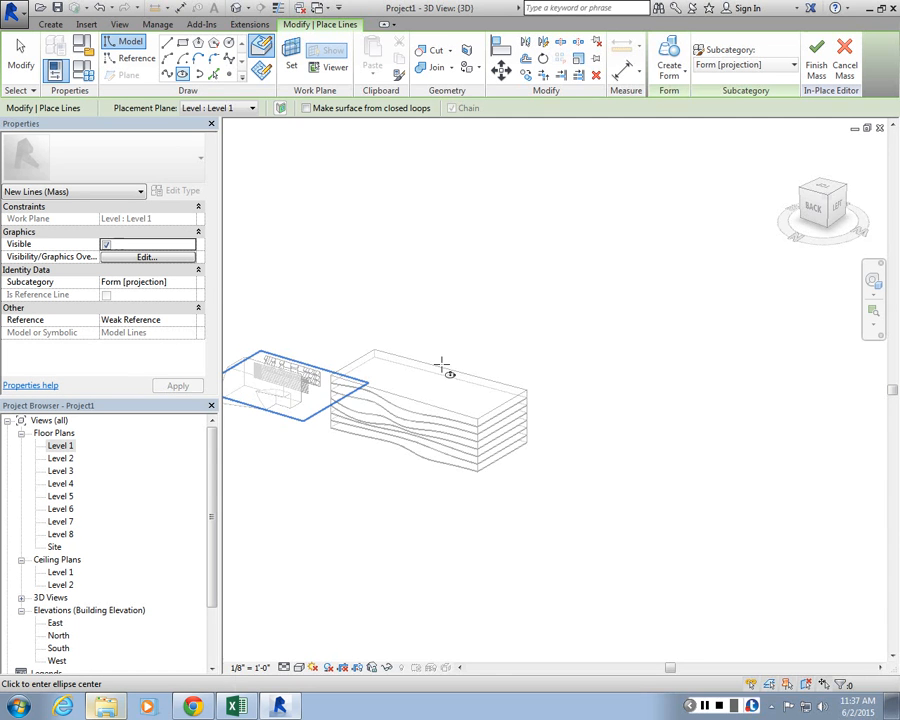
{"action": "middle_click_drag", "start_coordinate": [443, 365], "coordinate": [567, 438], "text": "shift"}
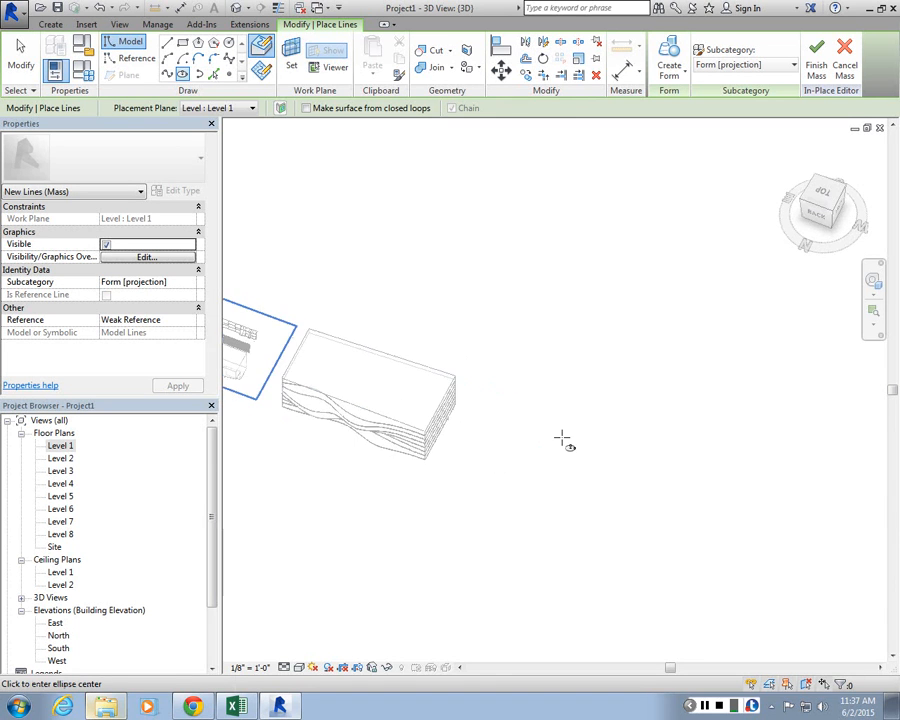
{"action": "scroll", "coordinate": [566, 440], "scroll_direction": "up", "scroll_amount": 2}
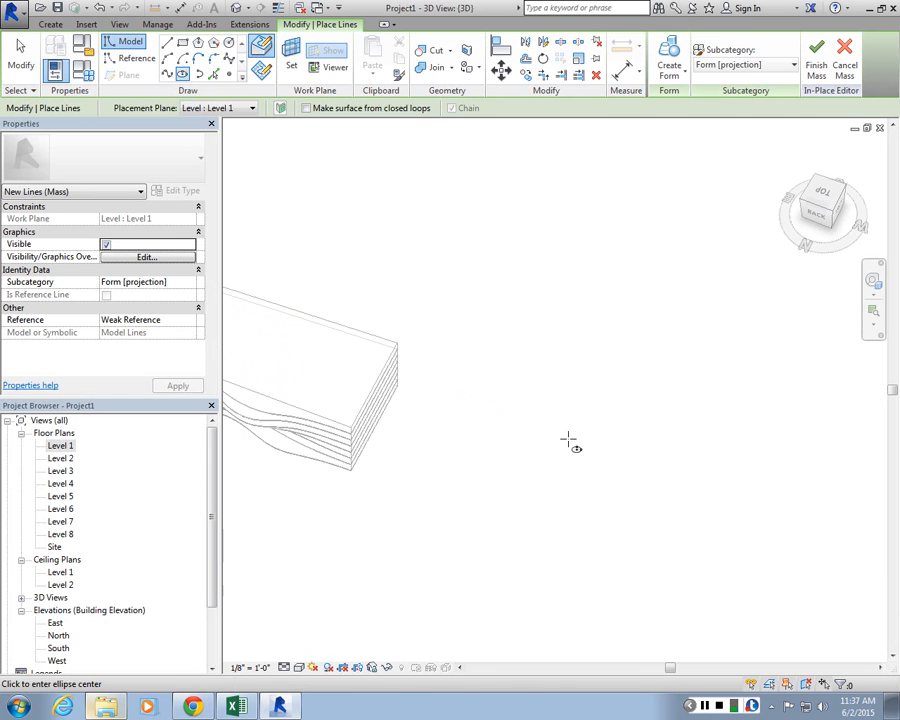
{"action": "middle_click_drag", "start_coordinate": [567, 440], "coordinate": [609, 474], "text": "shift"}
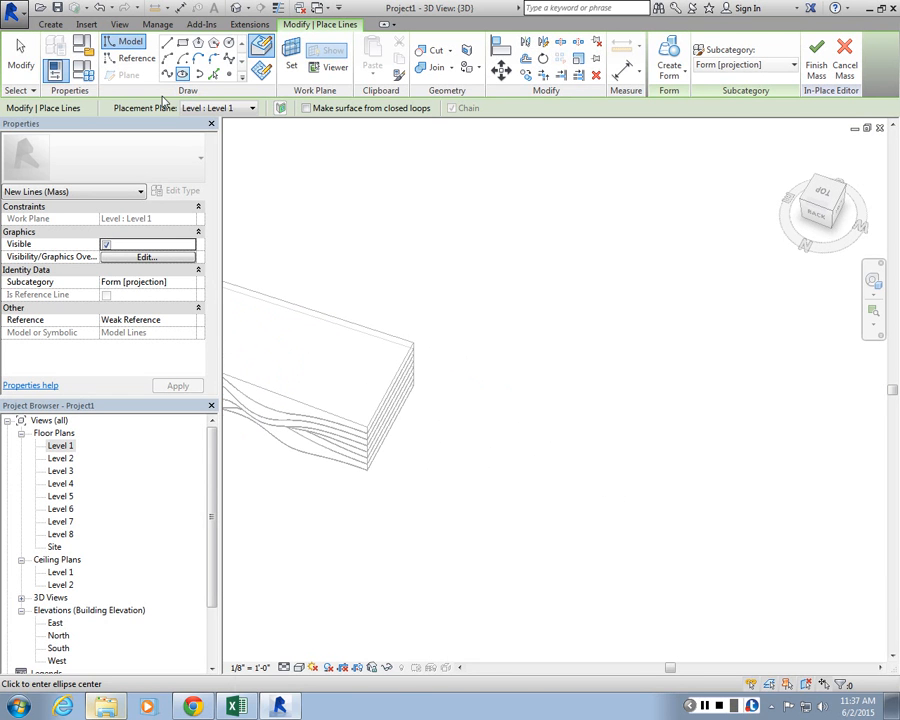
In the Level 1 plan, sketch a tilted ellipse with semi-axes of about 48' and 32' in the empty area beside the existing masses
{"action": "double_click", "coordinate": [59, 445]}
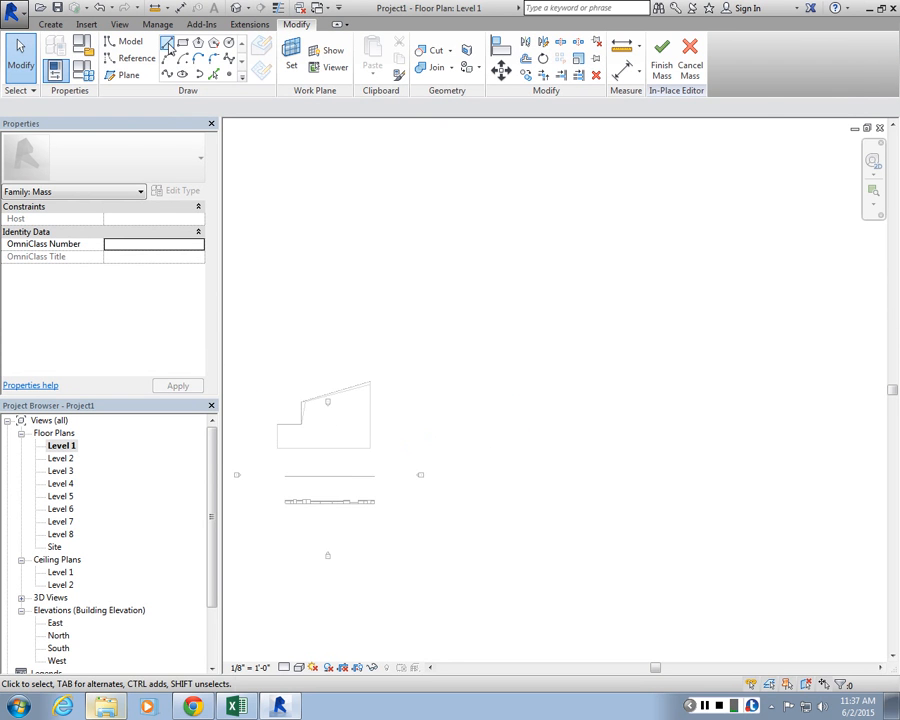
{"action": "left_click", "coordinate": [182, 74]}
{"action": "scroll", "coordinate": [538, 439], "scroll_direction": "up", "scroll_amount": 1}
{"action": "left_click", "coordinate": [513, 477]}
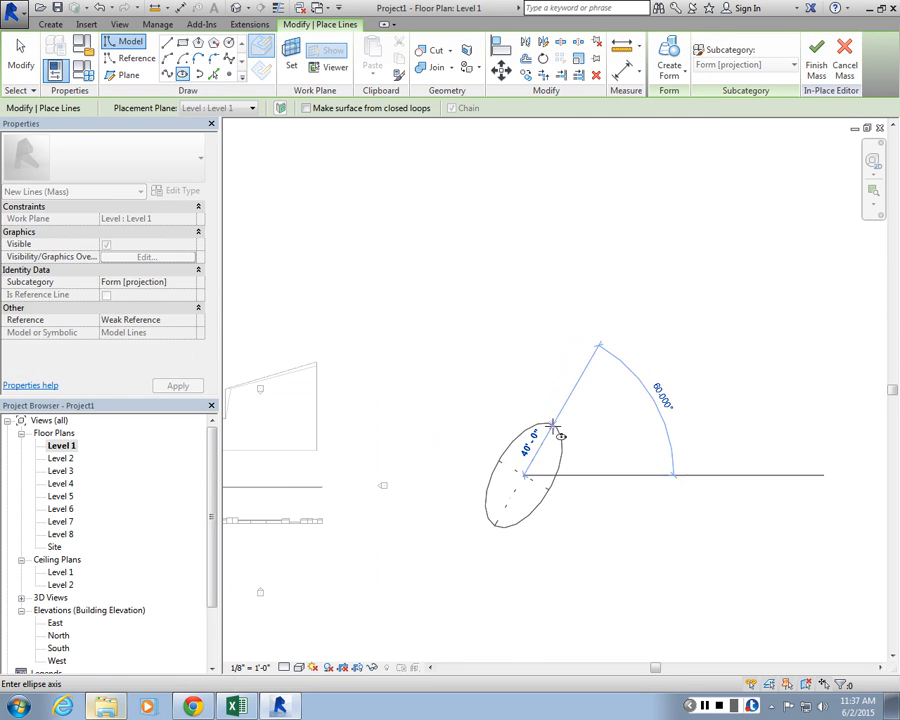
{"action": "scroll", "coordinate": [548, 430], "scroll_direction": "up", "scroll_amount": 1}
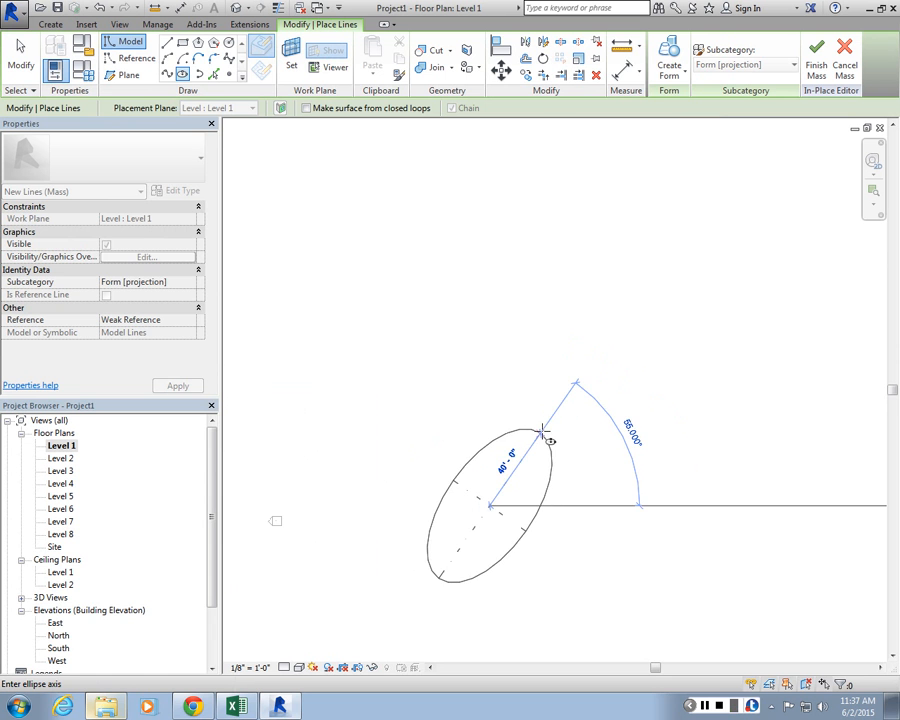
{"action": "left_click", "coordinate": [551, 420]}
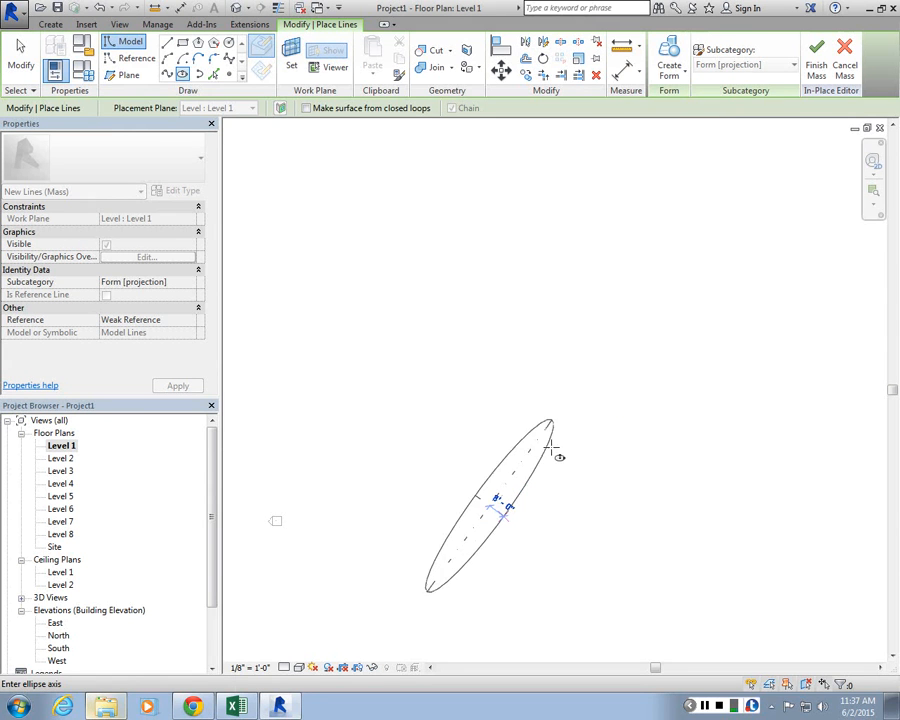
{"action": "left_click", "coordinate": [551, 540]}
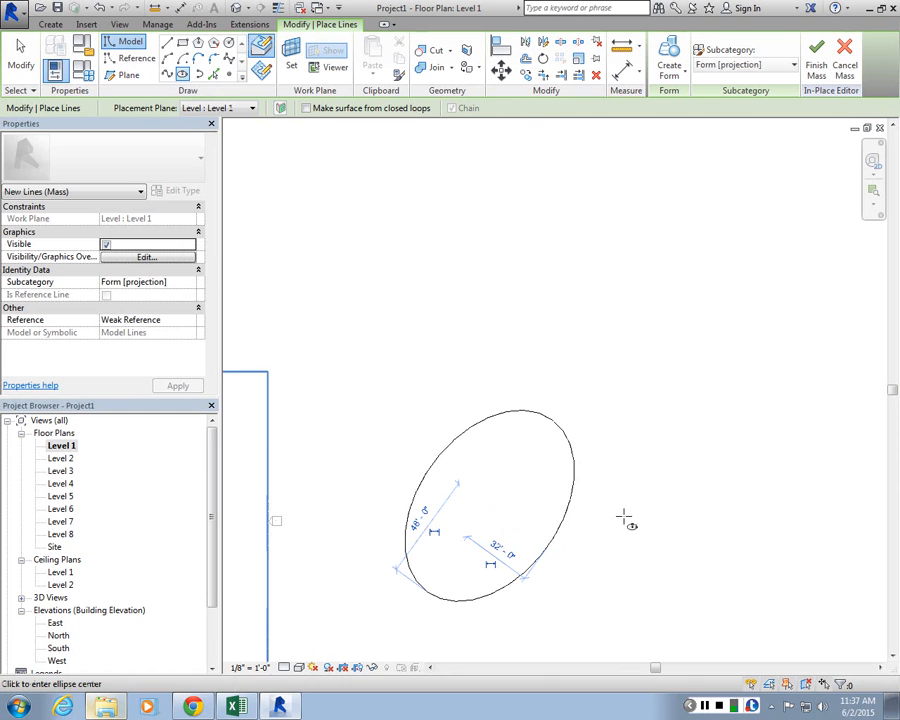
{"action": "scroll", "coordinate": [490, 490], "scroll_direction": "down", "scroll_amount": 1}
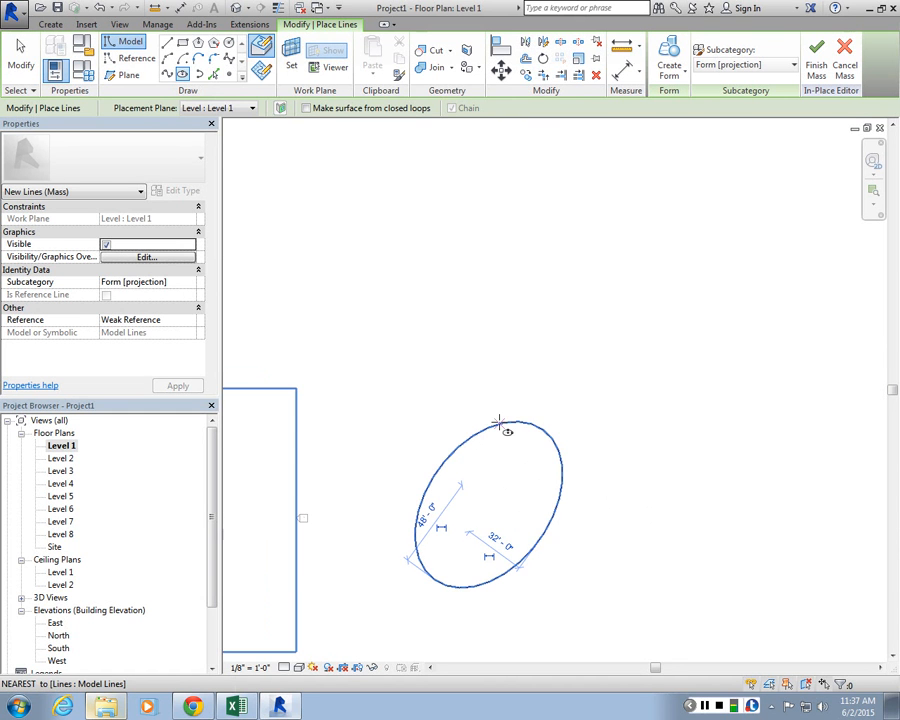
Return to the 3D view and bring the new ellipse into close view
{"action": "left_click", "coordinate": [236, 8]}
{"action": "scroll", "coordinate": [524, 362], "scroll_direction": "down", "scroll_amount": 2}
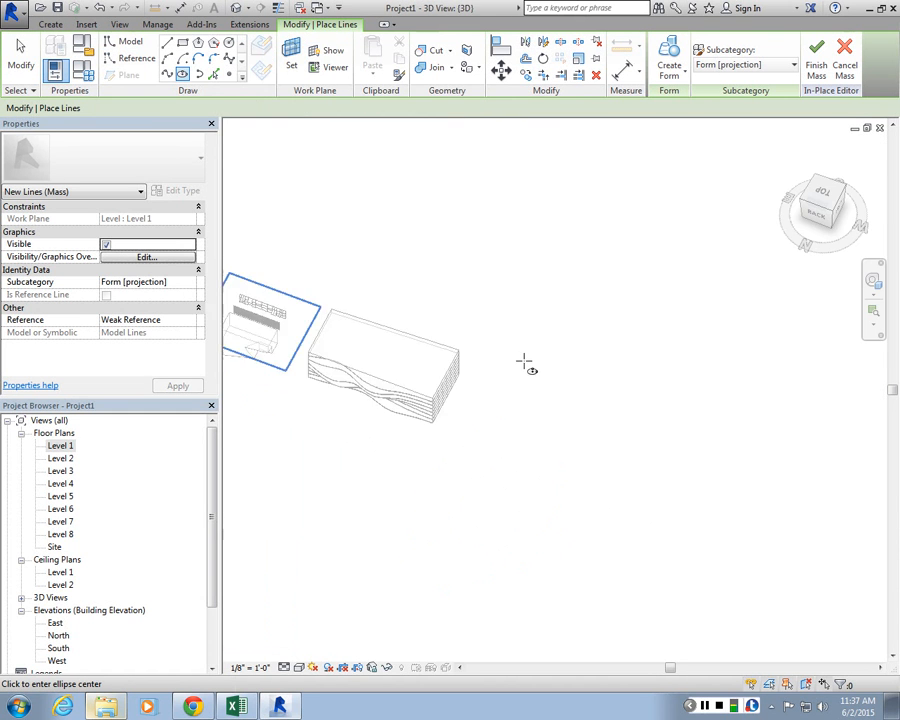
{"action": "middle_click_drag", "start_coordinate": [316, 252], "coordinate": [655, 347]}
{"action": "scroll", "coordinate": [655, 347], "scroll_direction": "up", "scroll_amount": 5}
{"action": "scroll", "coordinate": [617, 500], "scroll_direction": "up", "scroll_amount": 4}
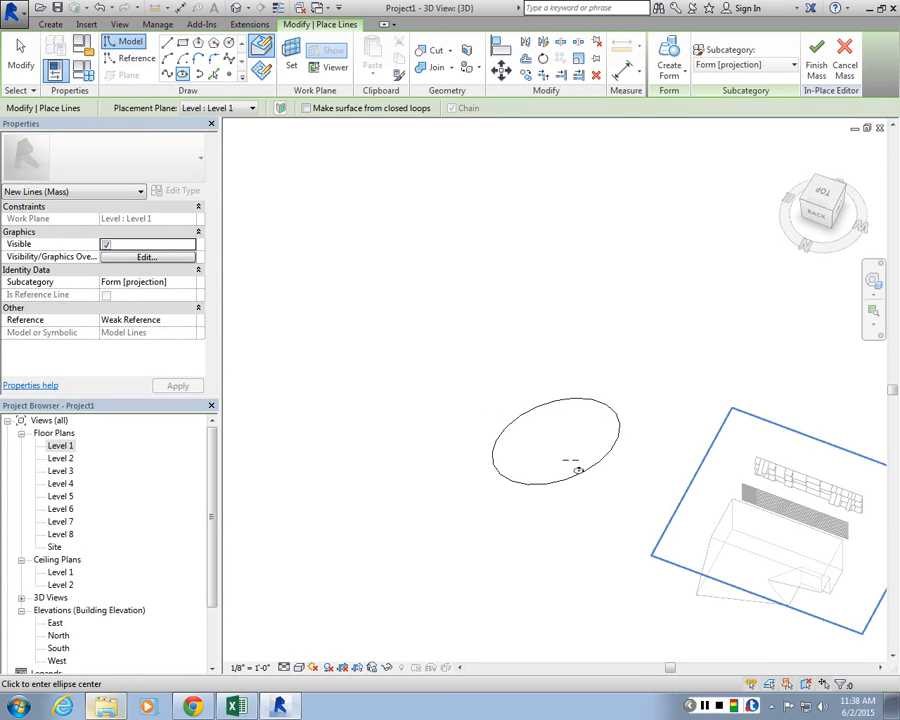
{"action": "scroll", "coordinate": [596, 414], "scroll_direction": "up", "scroll_amount": 2}
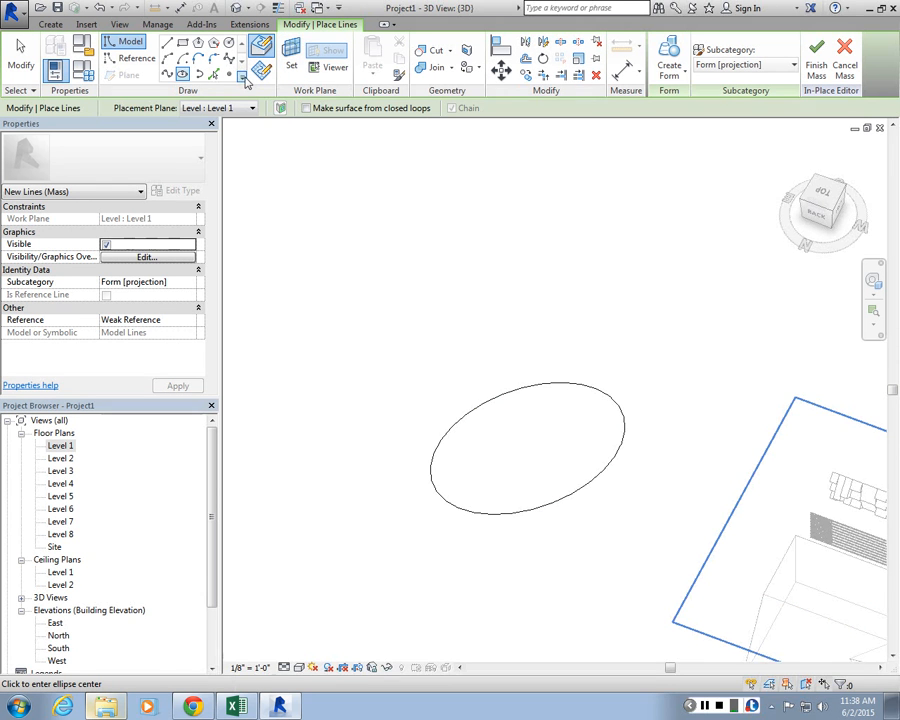
In the South elevation, draw a horizontal reference plane at Level 1 height, beside the existing masses and extending outward past the ellipse
{"action": "double_click", "coordinate": [60, 648]}
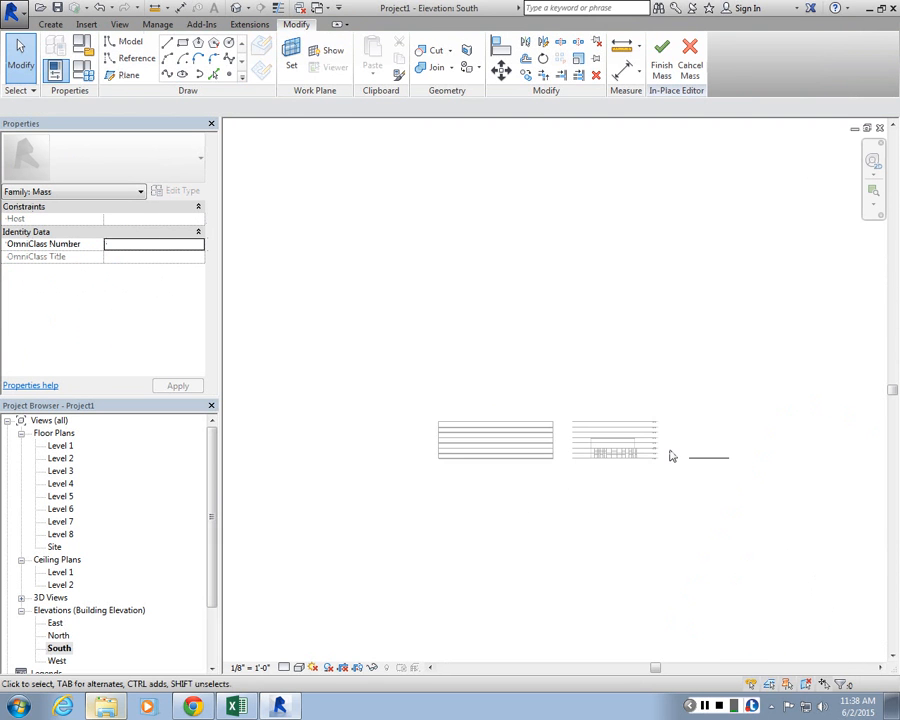
{"action": "scroll", "coordinate": [672, 456], "scroll_direction": "up", "scroll_amount": 3}
{"action": "middle_click_drag", "start_coordinate": [698, 456], "coordinate": [650, 476]}
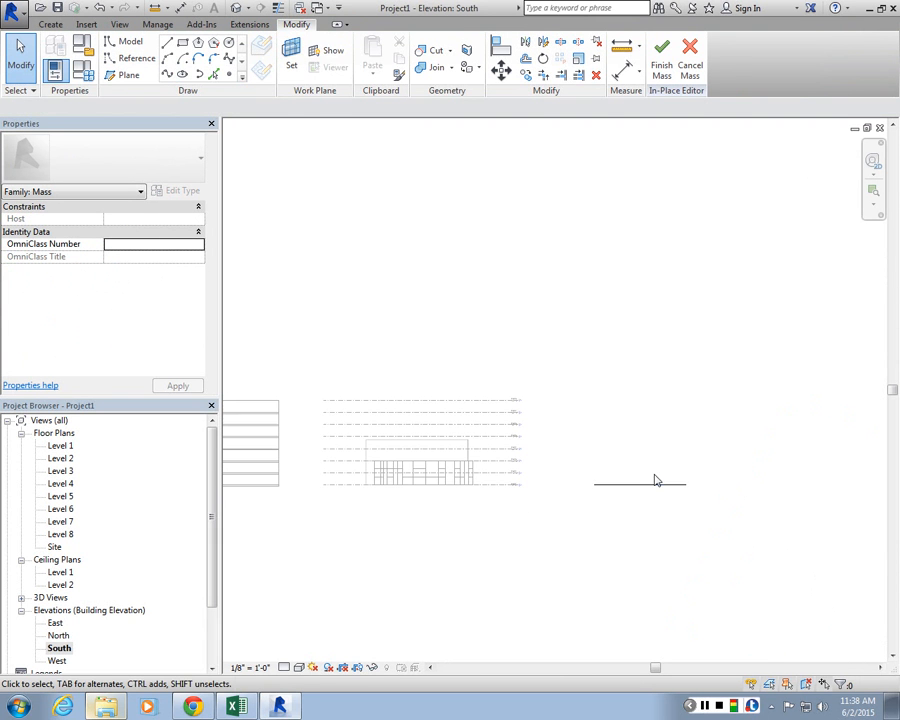
{"action": "scroll", "coordinate": [578, 488], "scroll_direction": "down", "scroll_amount": 2}
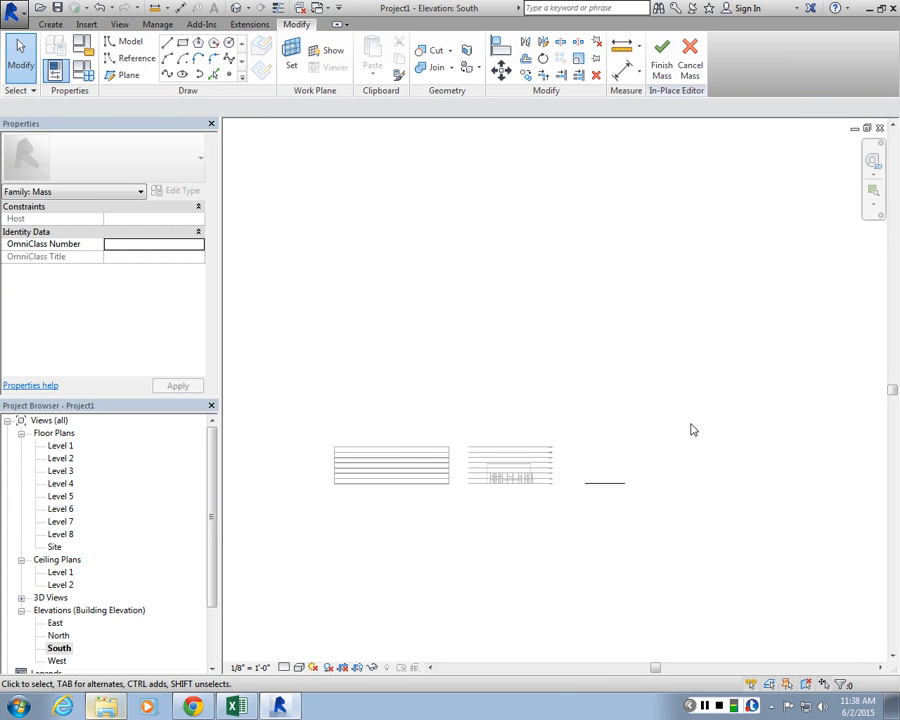
{"action": "scroll", "coordinate": [588, 374], "scroll_direction": "up", "scroll_amount": 1}
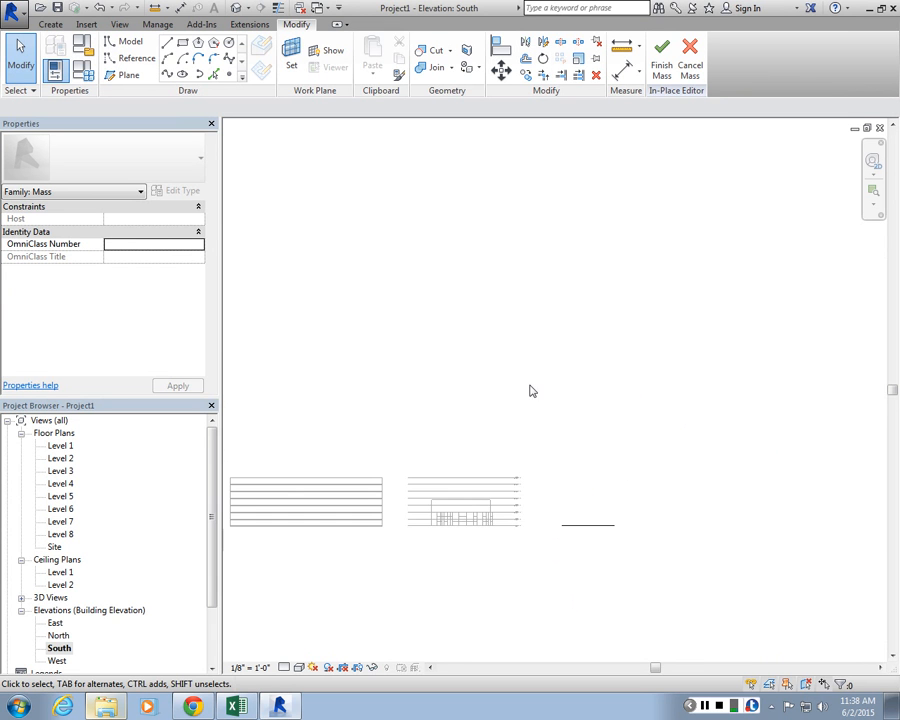
{"action": "scroll", "coordinate": [550, 416], "scroll_direction": "up", "scroll_amount": 1}
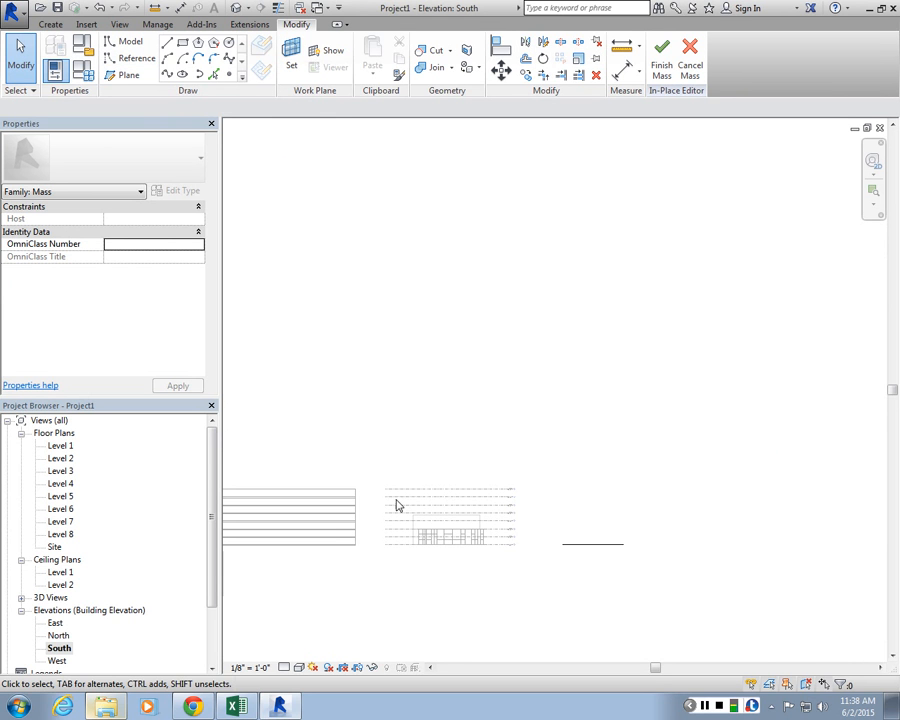
{"action": "left_click", "coordinate": [125, 76]}
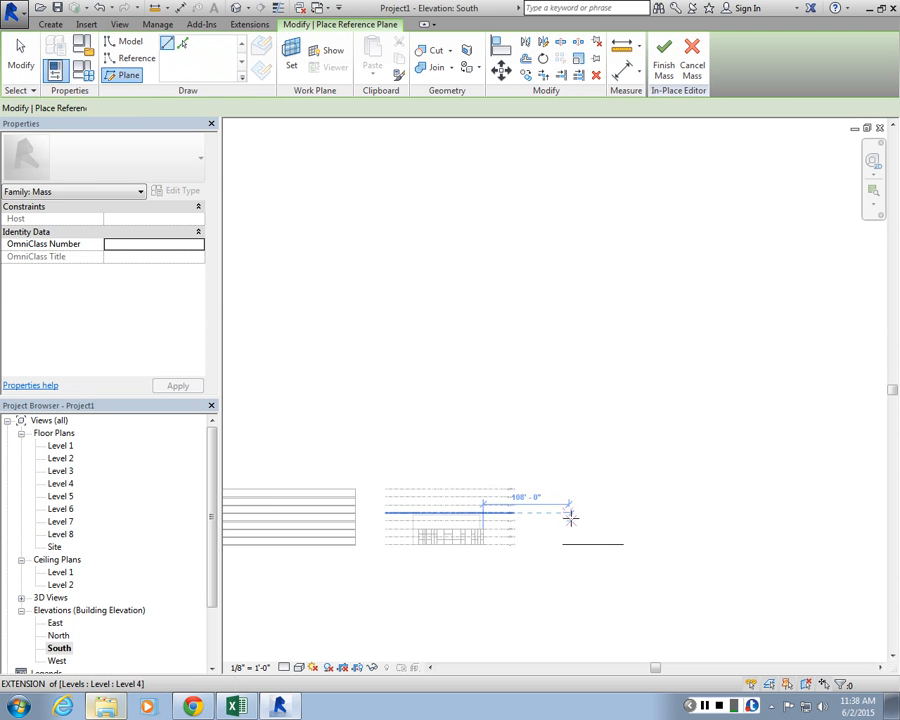
{"action": "scroll", "coordinate": [567, 516], "scroll_direction": "up", "scroll_amount": 1}
{"action": "scroll", "coordinate": [640, 562], "scroll_direction": "down", "scroll_amount": 2}
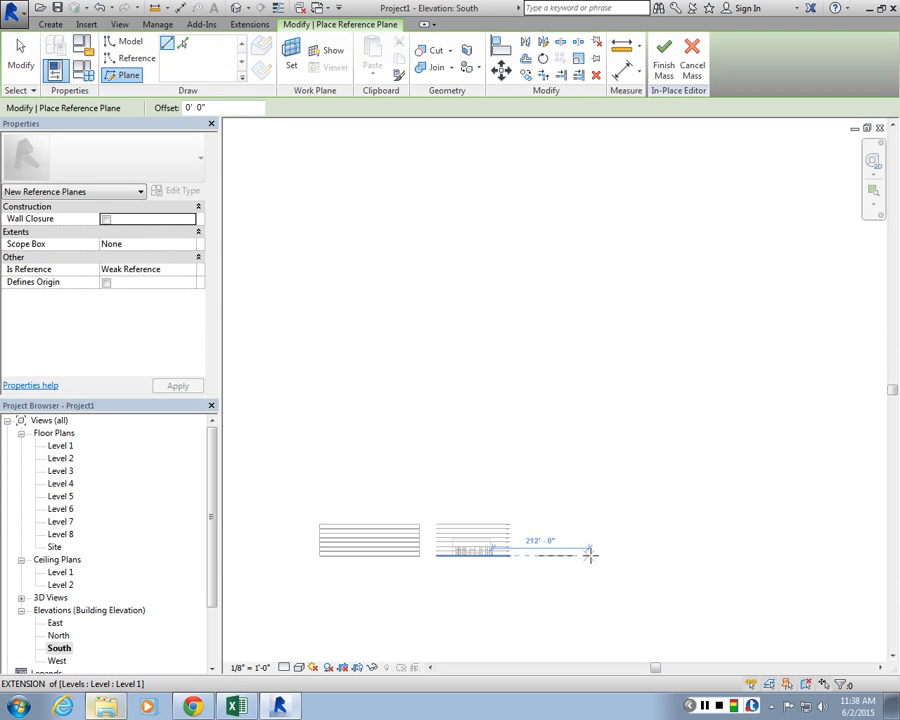
{"action": "left_click", "coordinate": [587, 555]}
{"action": "left_click", "coordinate": [706, 556]}
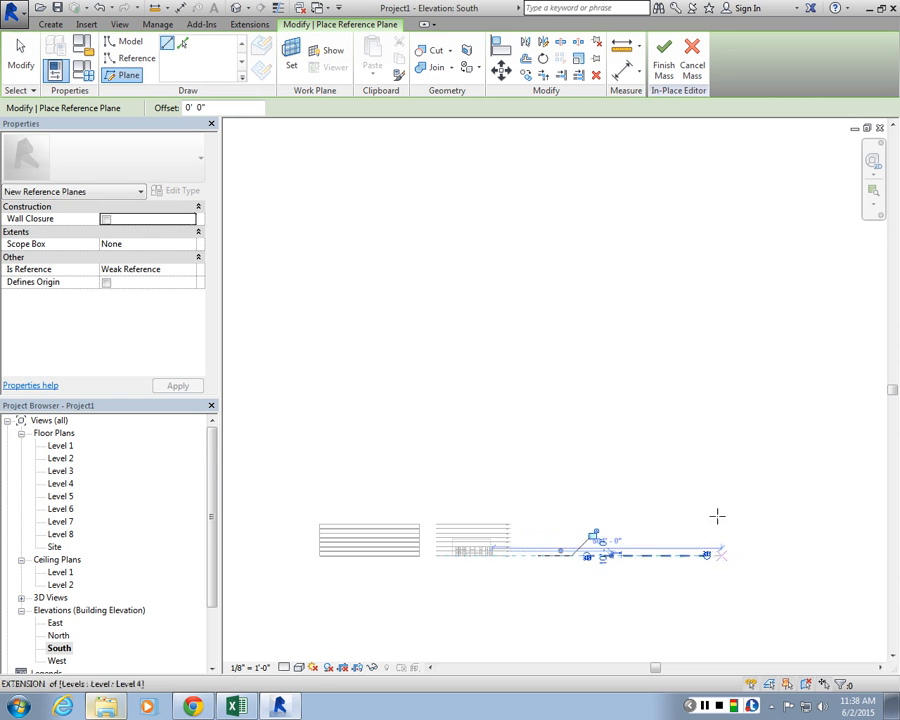
Draw two more horizontal reference planes of equal length above the first, spaced about 164' apart
{"action": "scroll", "coordinate": [705, 475], "scroll_direction": "up", "scroll_amount": 2}
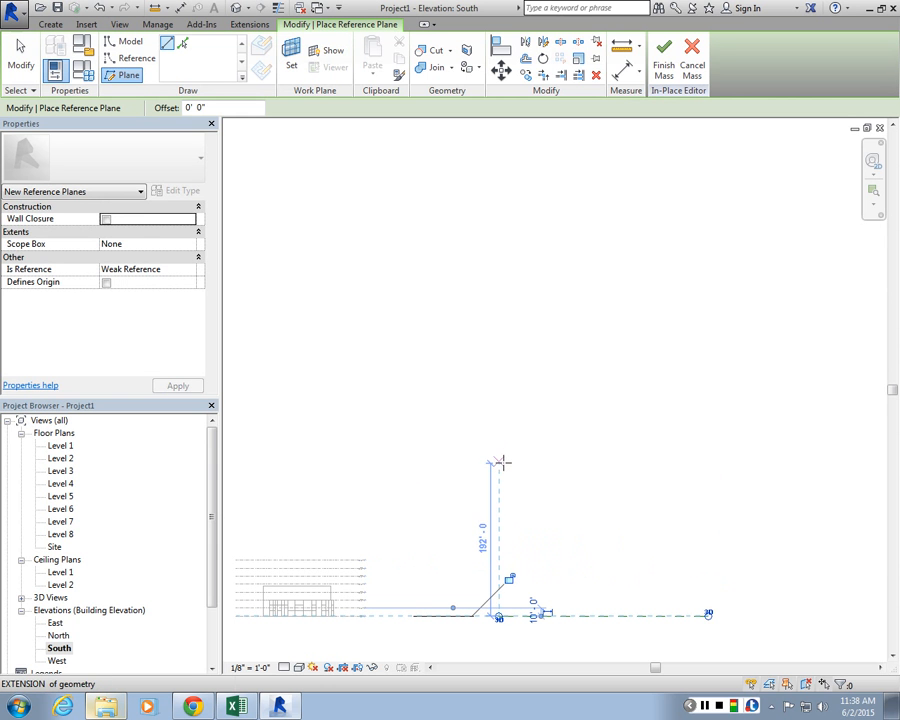
{"action": "left_click", "coordinate": [502, 490]}
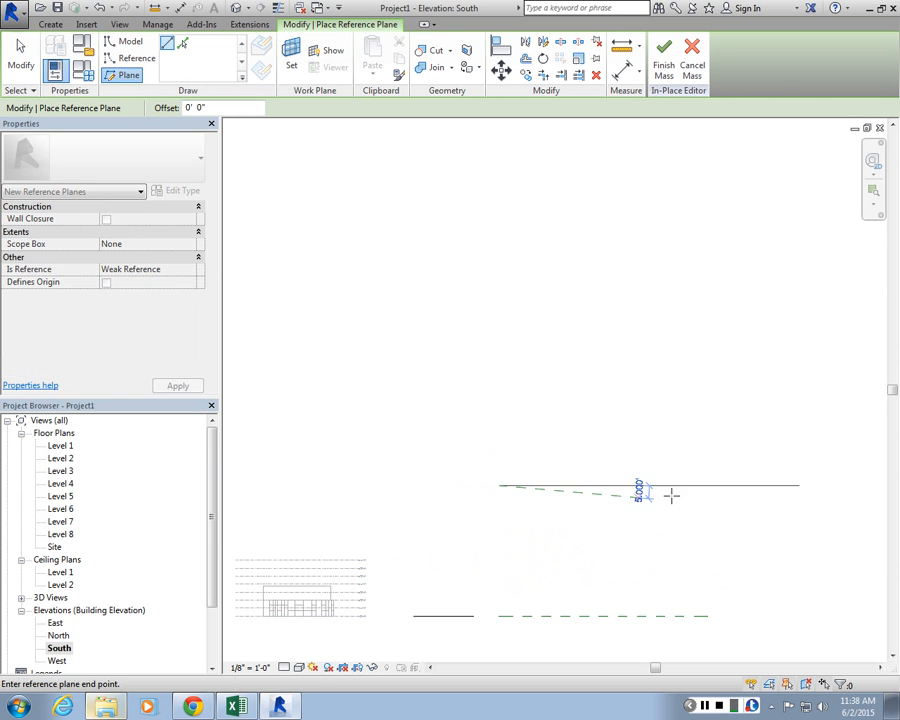
{"action": "left_click", "coordinate": [712, 485]}
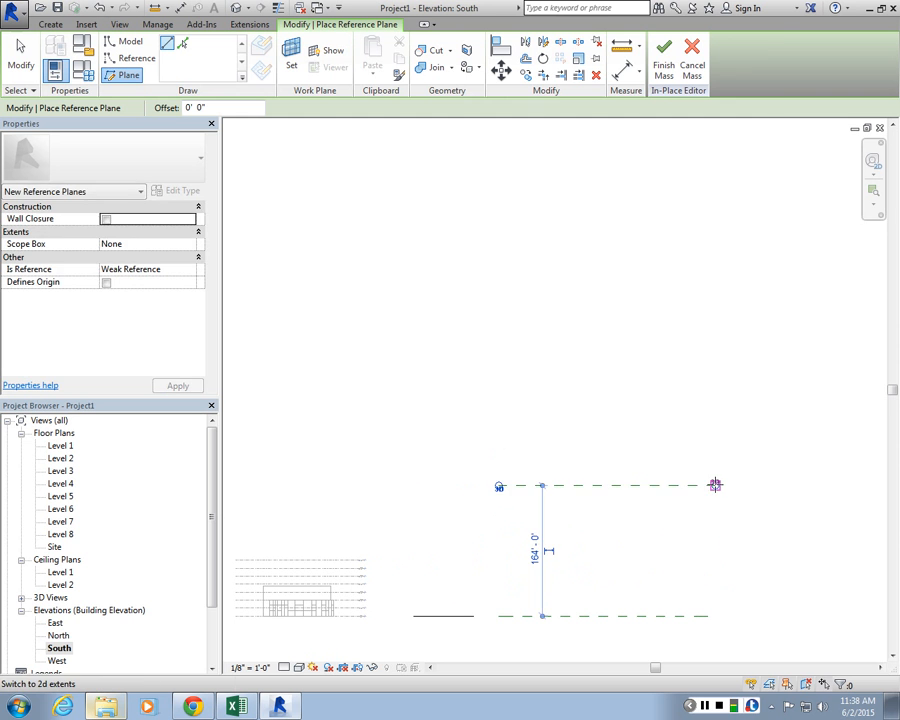
{"action": "left_click", "coordinate": [500, 355]}
{"action": "left_click", "coordinate": [710, 355]}
{"action": "key", "text": "Escape"}
{"action": "key", "text": "Escape"}
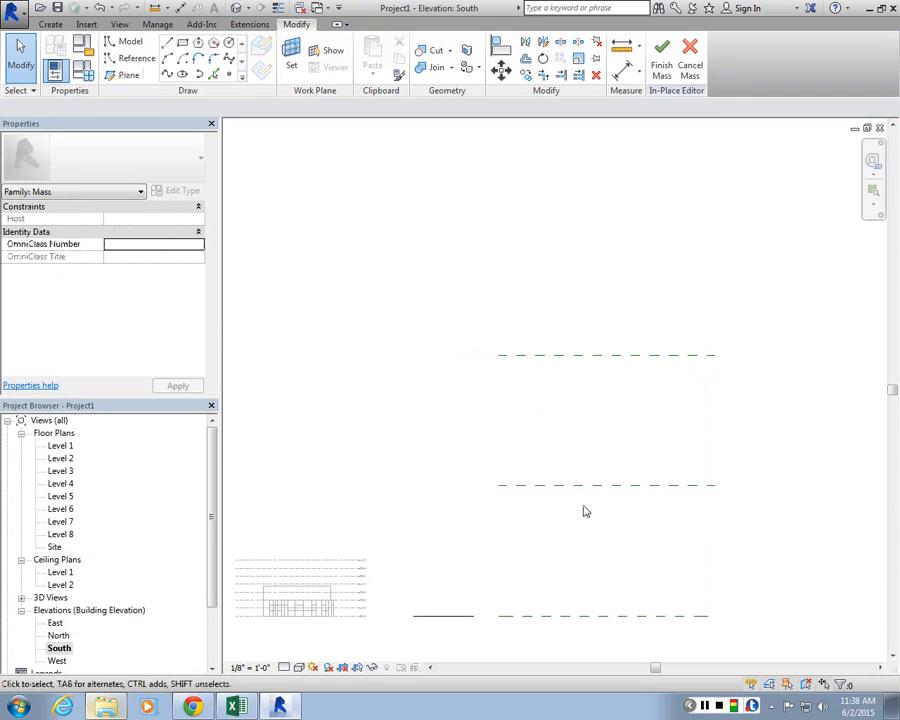
Set the middle reference plane 100' above the lowest one
{"action": "left_click", "coordinate": [580, 485]}
{"action": "left_click", "coordinate": [541, 550]}
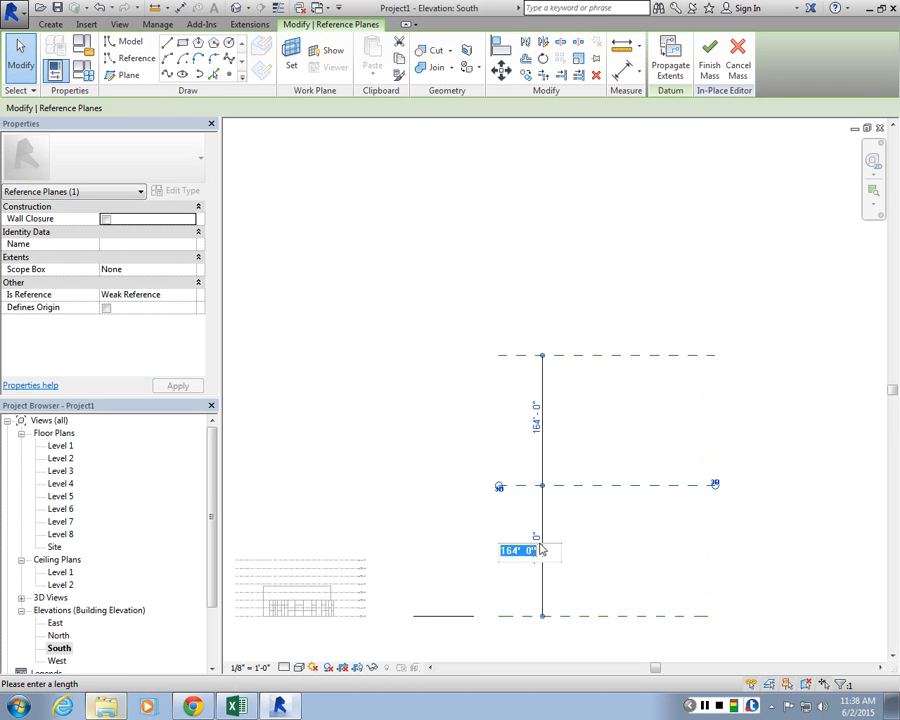
{"action": "type", "text": "100"}
{"action": "key", "text": "Return"}
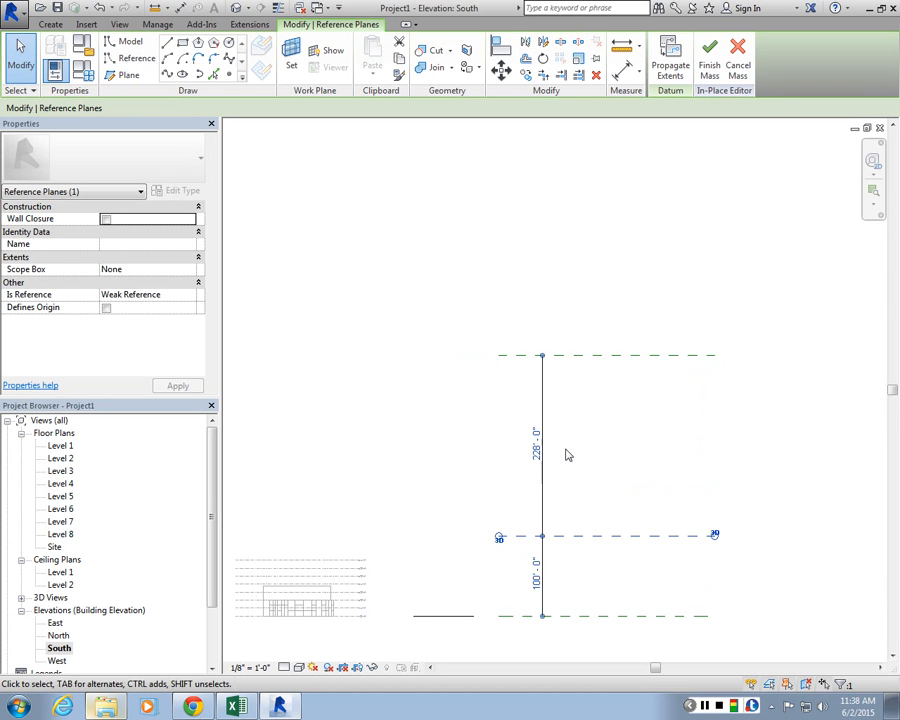
Set the top reference plane 100' above the middle one
{"action": "left_click", "coordinate": [554, 366]}
{"action": "left_click", "coordinate": [535, 447]}
{"action": "type", "text": "10"}
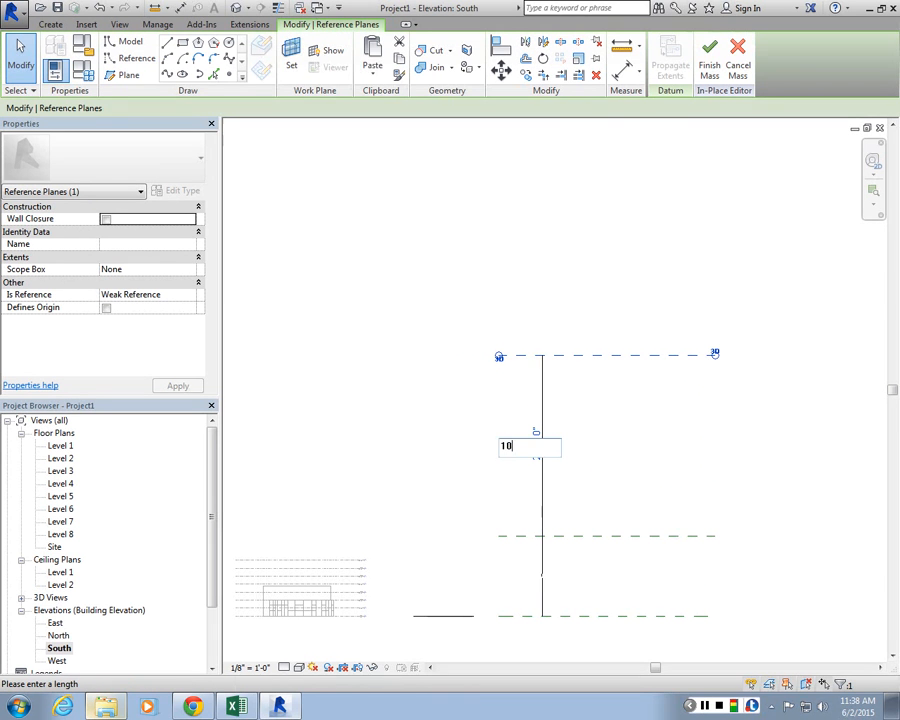
{"action": "key", "text": "Return"}
{"action": "left_click", "coordinate": [590, 430]}
{"action": "scroll", "coordinate": [574, 430], "scroll_direction": "down", "scroll_amount": 2}
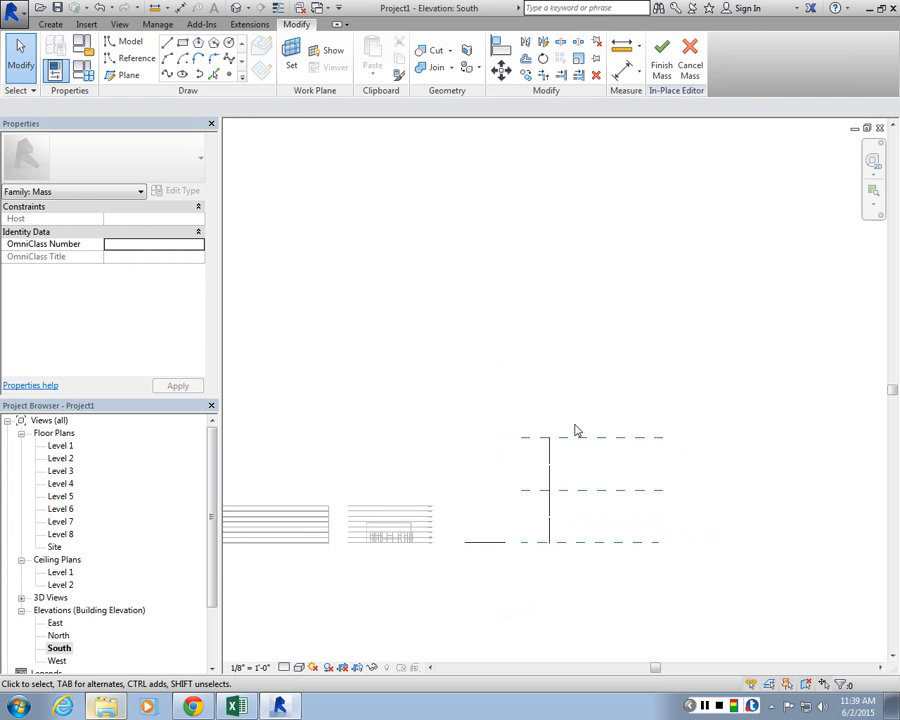
{"action": "scroll", "coordinate": [613, 512], "scroll_direction": "up", "scroll_amount": 2}
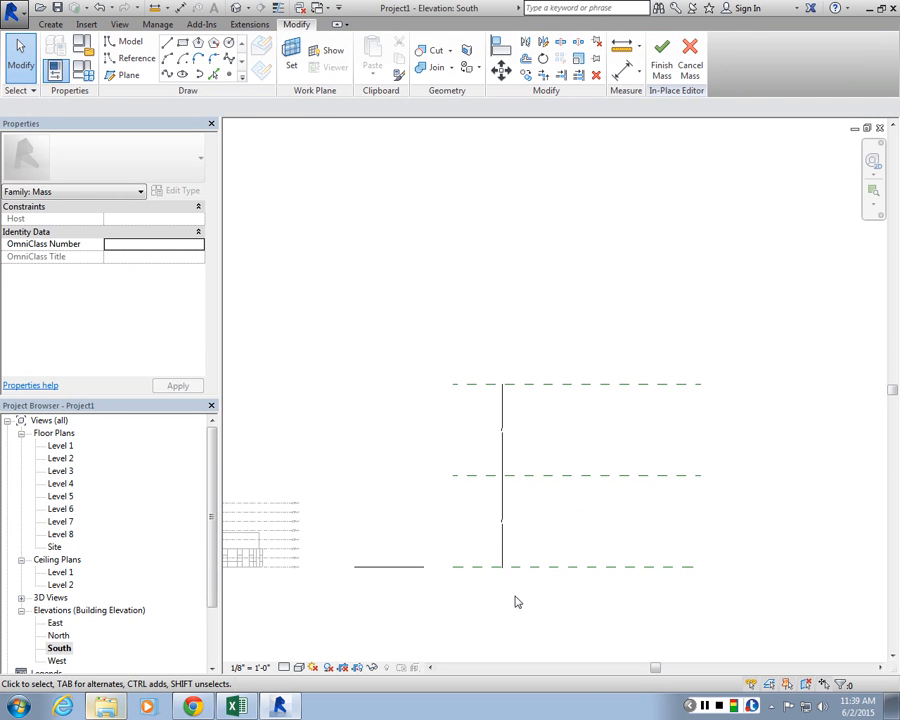
Return to the 3D view and delete the ellipse sketched on Level 1
{"action": "left_click", "coordinate": [236, 8]}
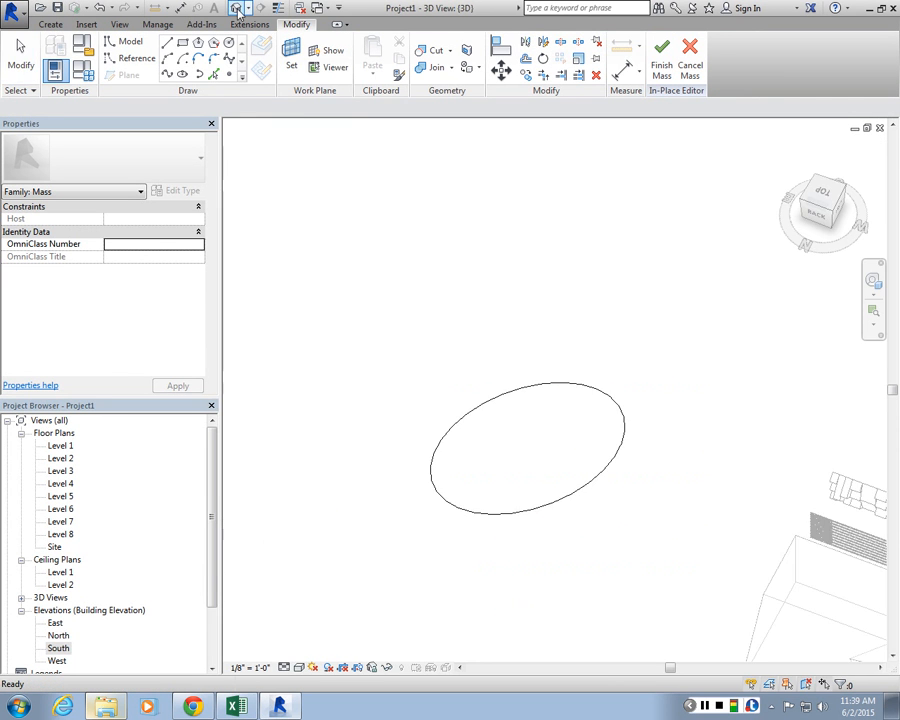
{"action": "scroll", "coordinate": [550, 418], "scroll_direction": "down", "scroll_amount": 5}
{"action": "middle_click_drag", "start_coordinate": [615, 432], "coordinate": [544, 408]}
{"action": "scroll", "coordinate": [469, 411], "scroll_direction": "up", "scroll_amount": 1}
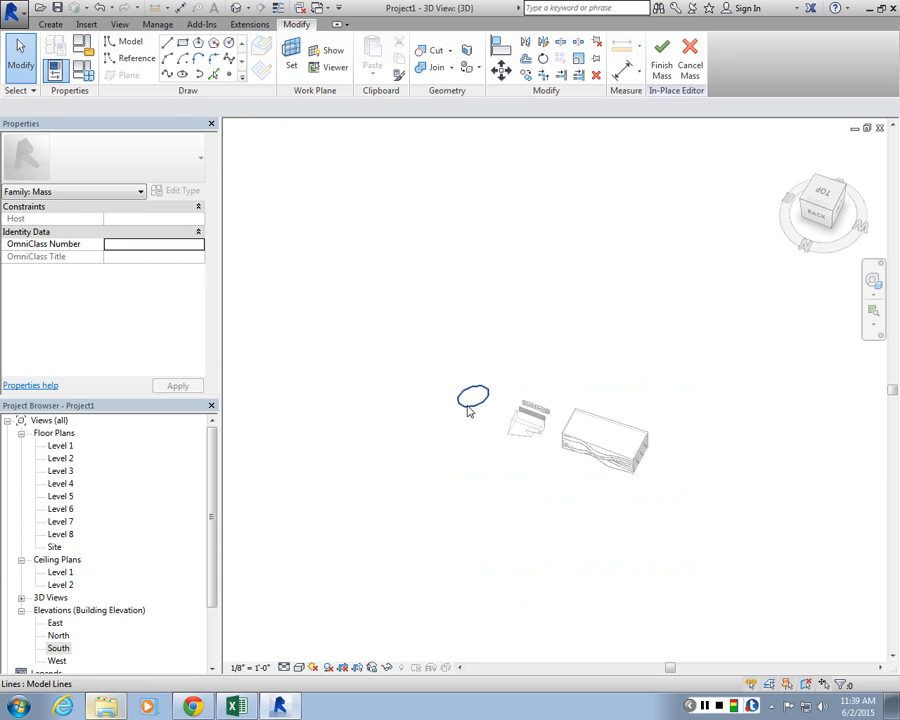
{"action": "scroll", "coordinate": [463, 402], "scroll_direction": "up", "scroll_amount": 3}
{"action": "left_click", "coordinate": [461, 400]}
{"action": "key", "text": "Delete"}
{"action": "middle_click_drag", "start_coordinate": [433, 210], "coordinate": [447, 236]}
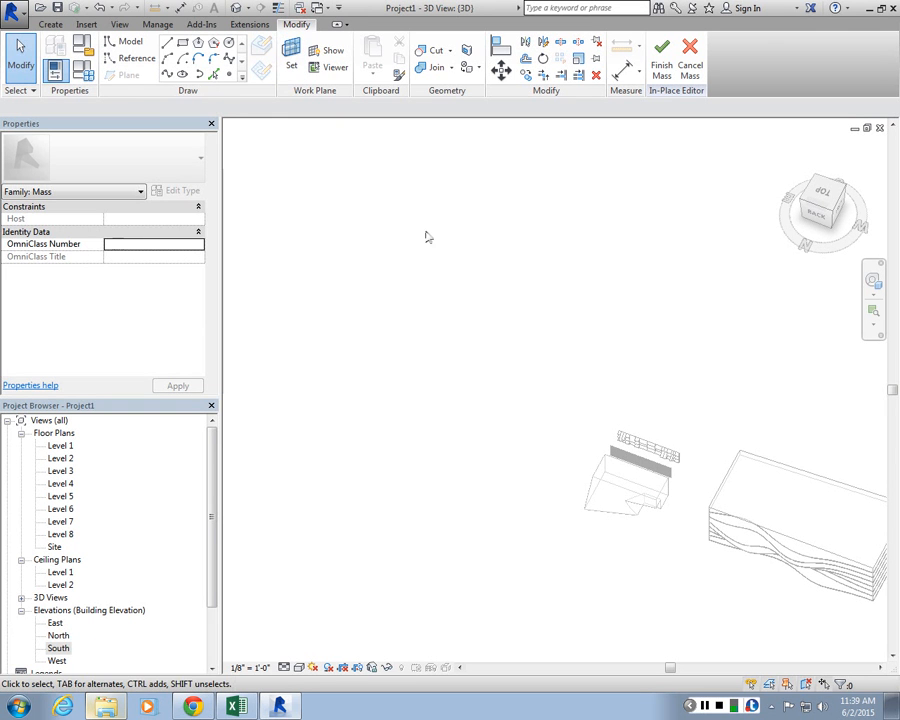
In the South elevation, set the lowest reference plane as the work plane and open the Level 1 floor plan for sketching
{"action": "left_click", "coordinate": [292, 63]}
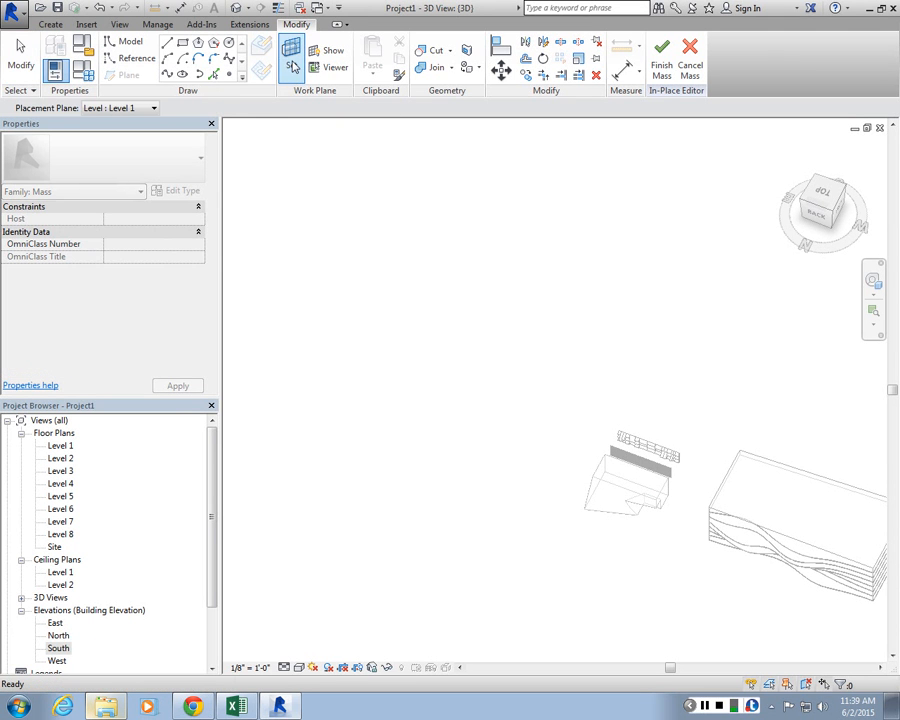
{"action": "double_click", "coordinate": [58, 648]}
{"action": "left_click", "coordinate": [292, 64]}
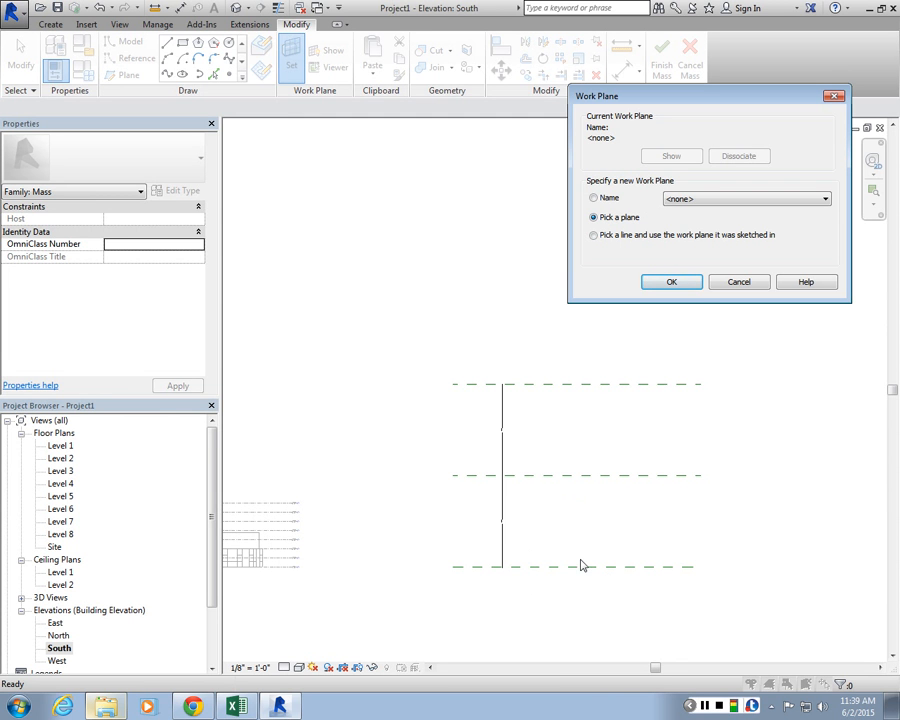
{"action": "left_click", "coordinate": [664, 282]}
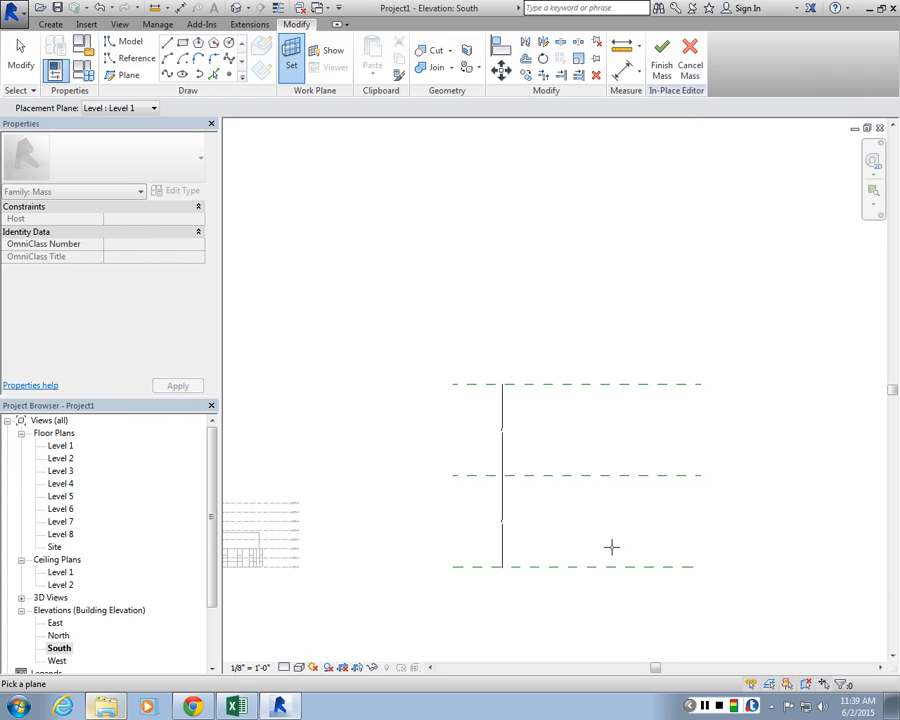
{"action": "left_click", "coordinate": [605, 567]}
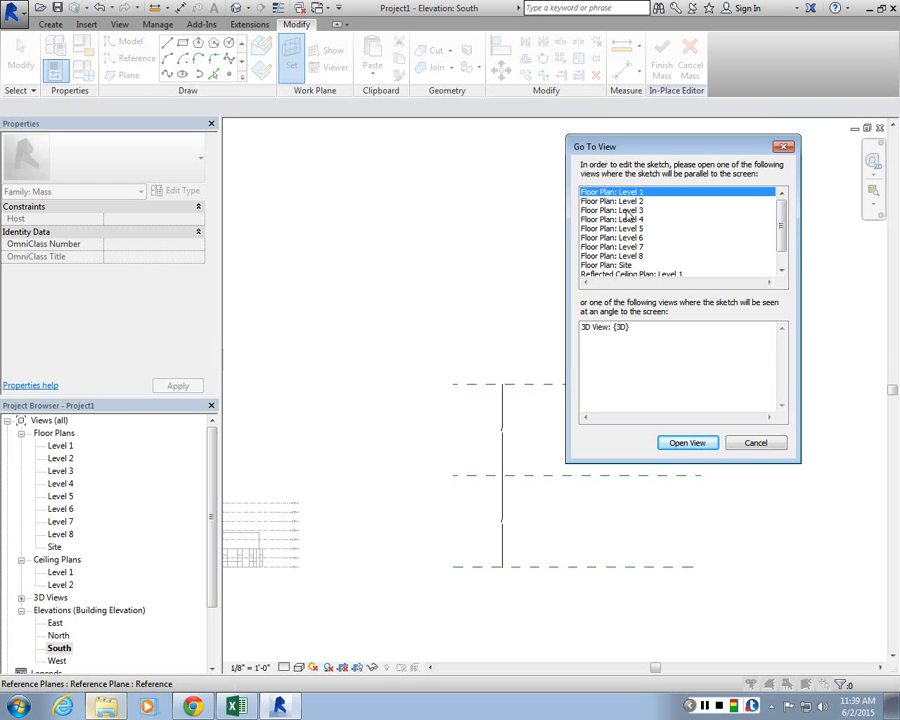
{"action": "left_click", "coordinate": [682, 445]}
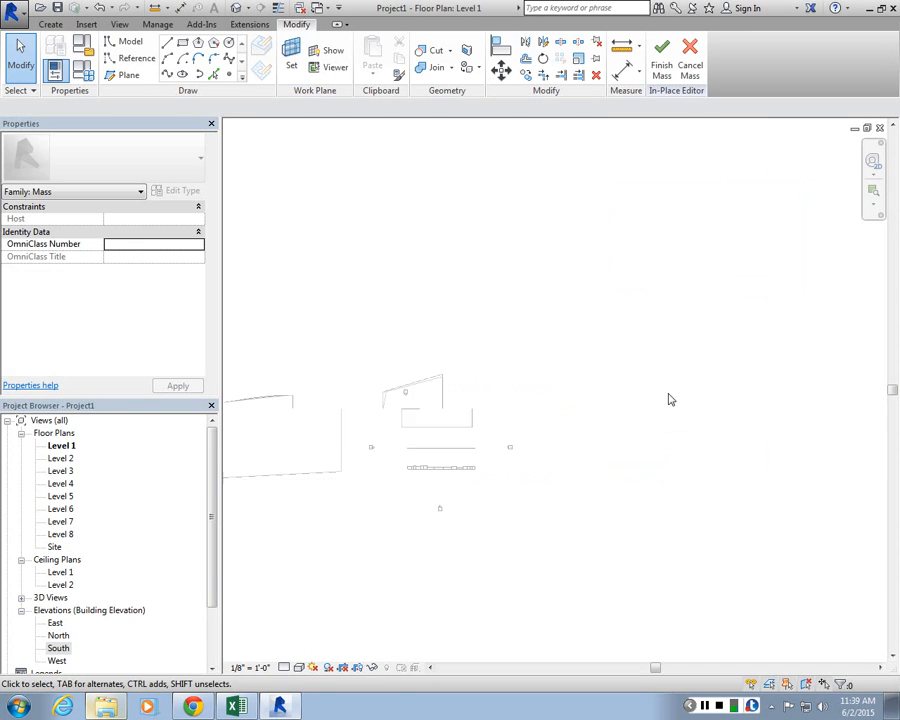
Sketch a tilted ellipse with semi-axes of about 44' and 28' within the extents of the lowest reference plane
{"action": "scroll", "coordinate": [670, 400], "scroll_direction": "up", "scroll_amount": 5}
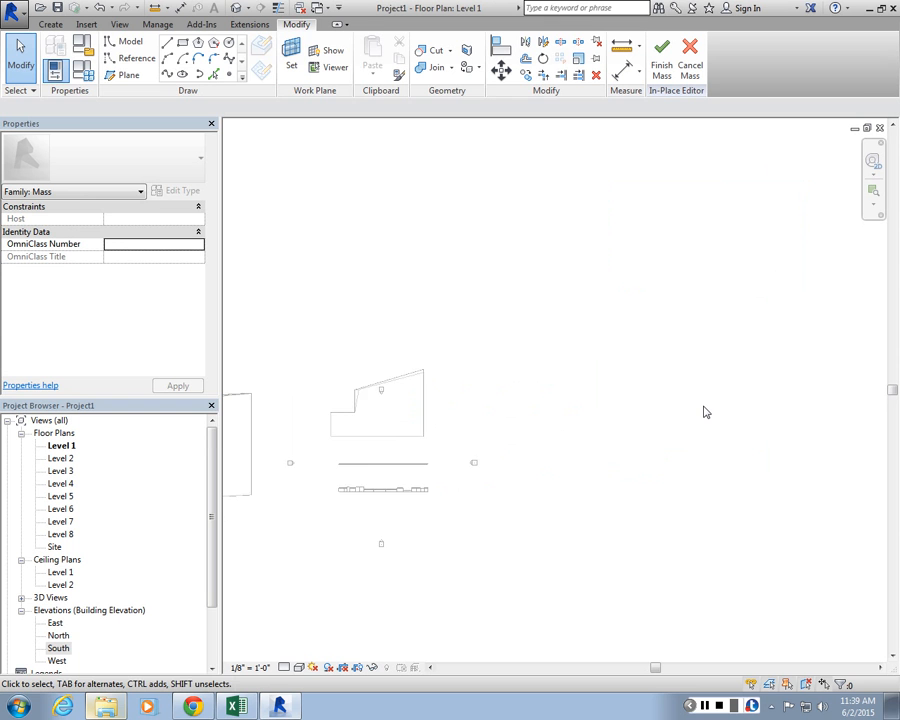
{"action": "left_click", "coordinate": [183, 73]}
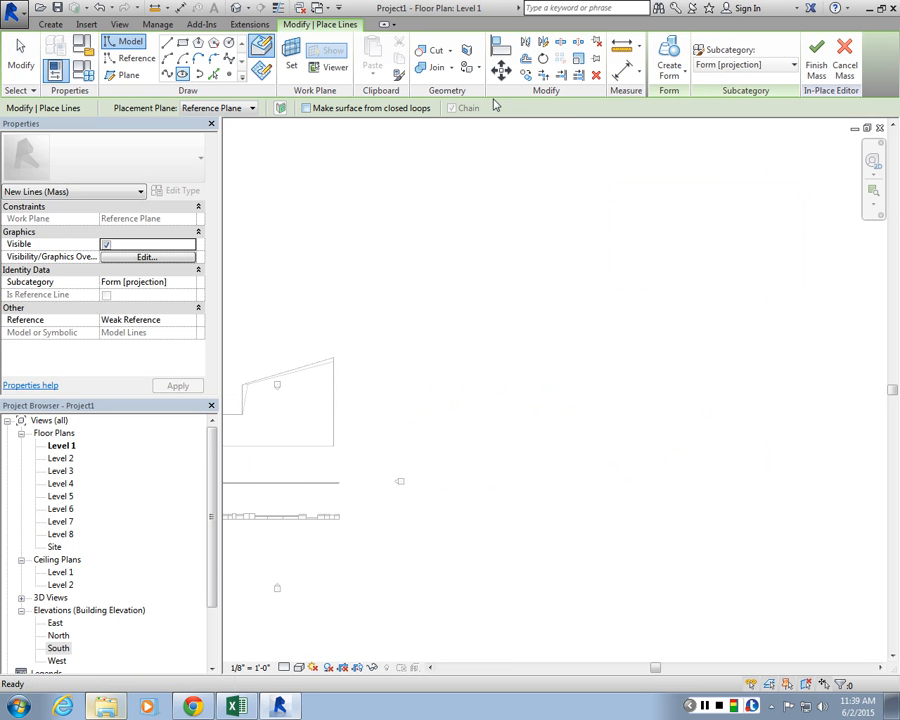
{"action": "scroll", "coordinate": [603, 396], "scroll_direction": "down", "scroll_amount": 4}
{"action": "scroll", "coordinate": [541, 412], "scroll_direction": "up", "scroll_amount": 7}
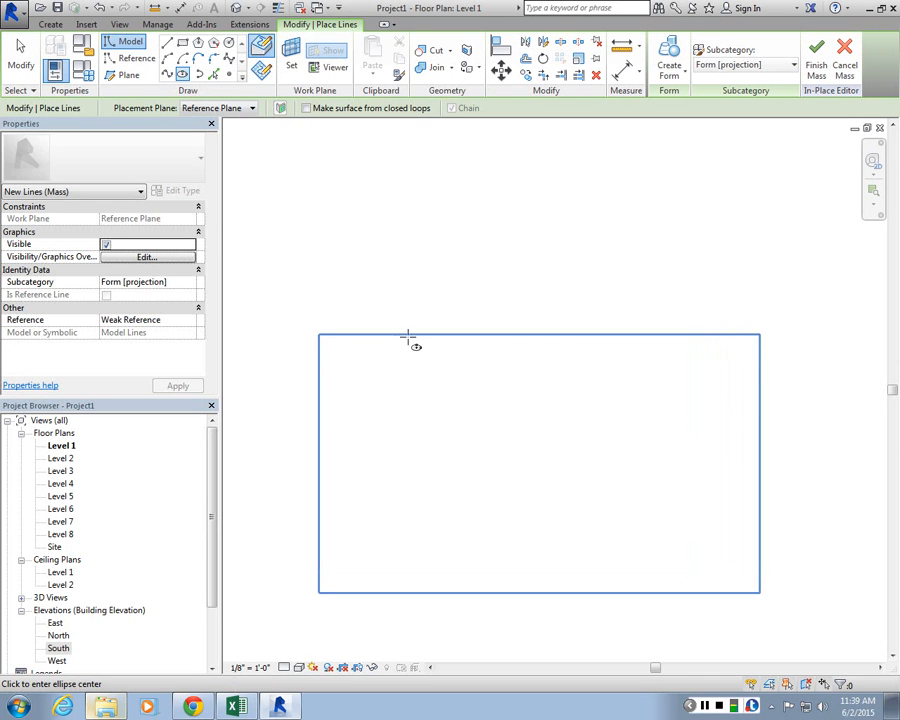
{"action": "left_click", "coordinate": [512, 470]}
{"action": "left_click", "coordinate": [552, 414]}
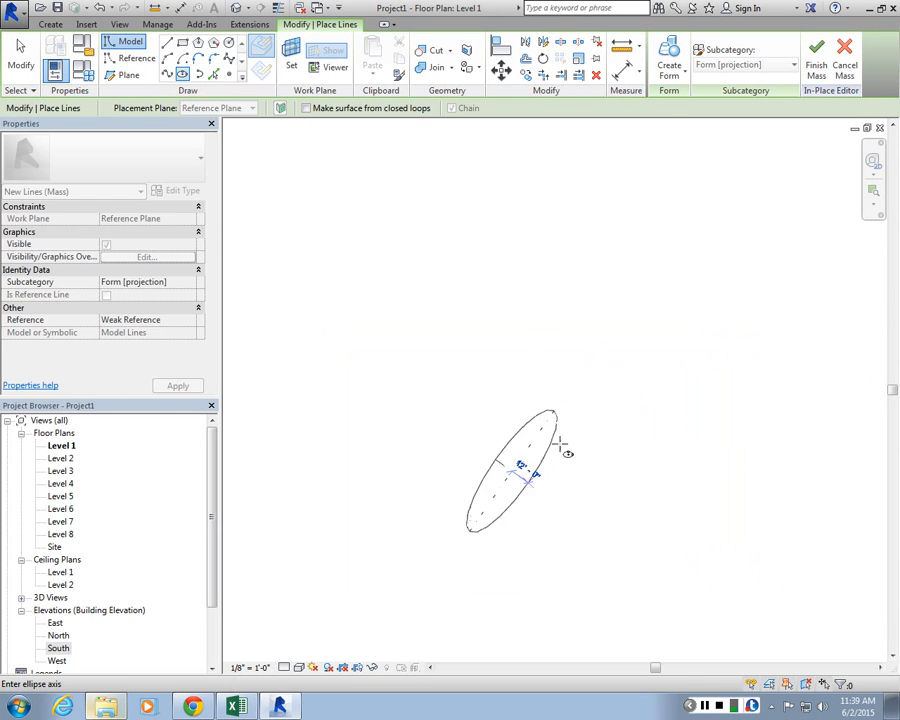
{"action": "left_click", "coordinate": [568, 500]}
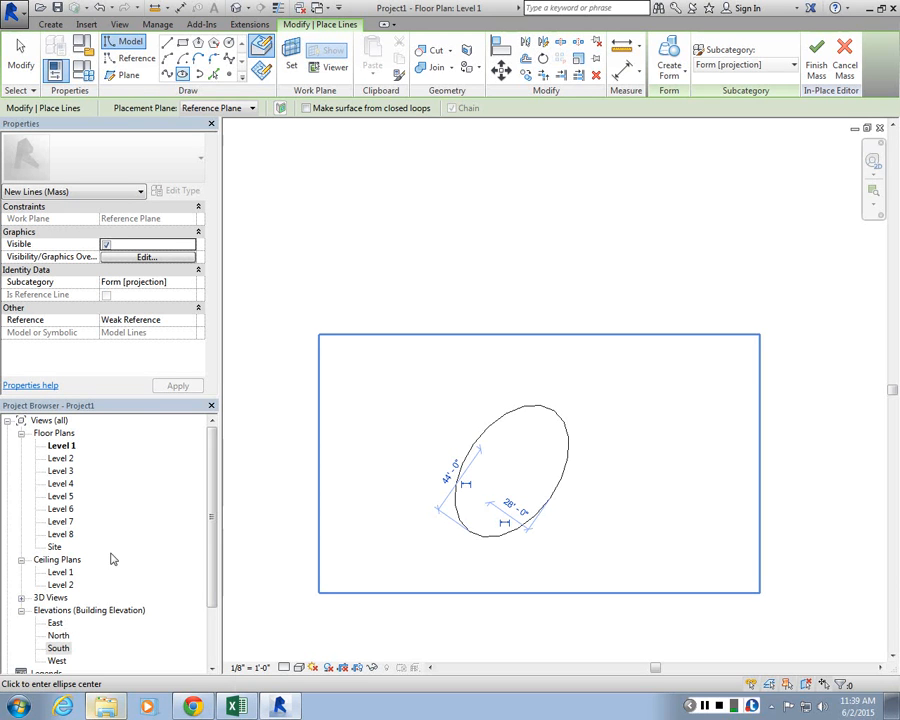
Return to the South elevation, set the middle reference plane as the work plane and open the Site floor plan for sketching
{"action": "double_click", "coordinate": [78, 648]}
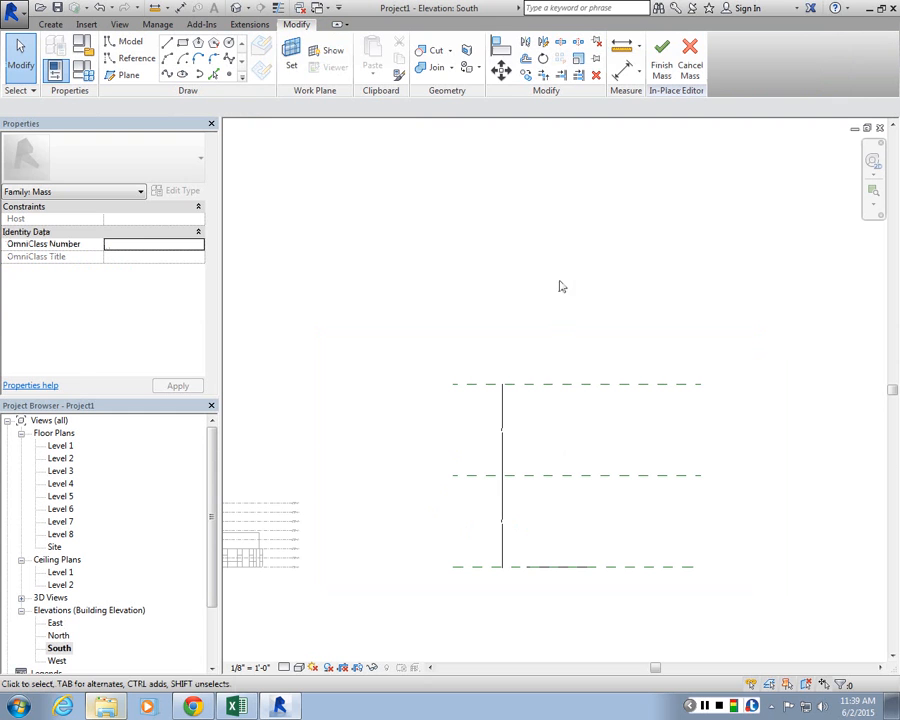
{"action": "left_click", "coordinate": [294, 60]}
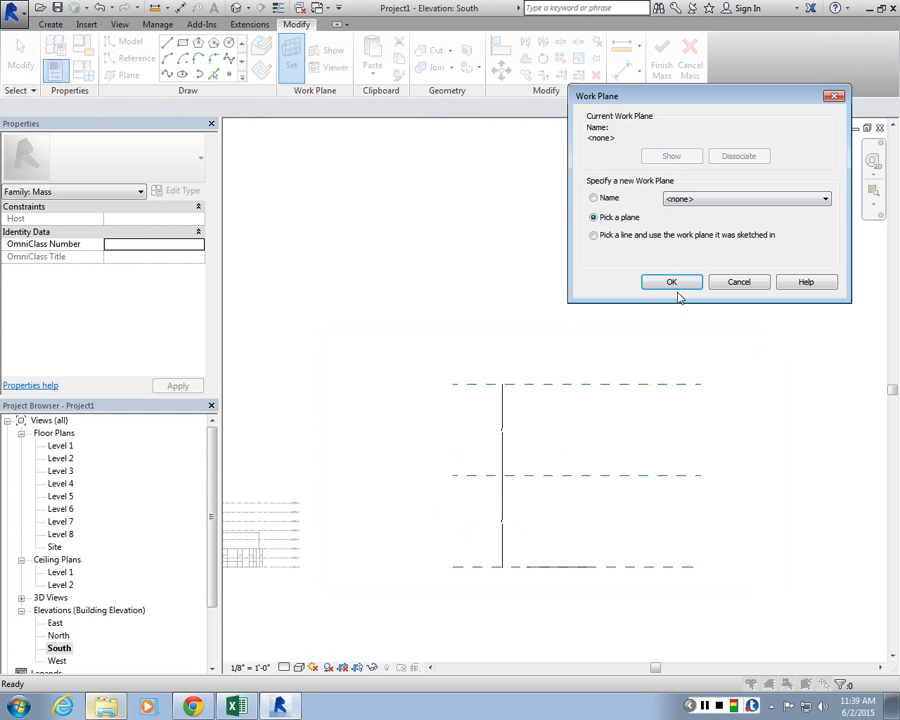
{"action": "left_click", "coordinate": [677, 287]}
{"action": "left_click", "coordinate": [566, 474]}
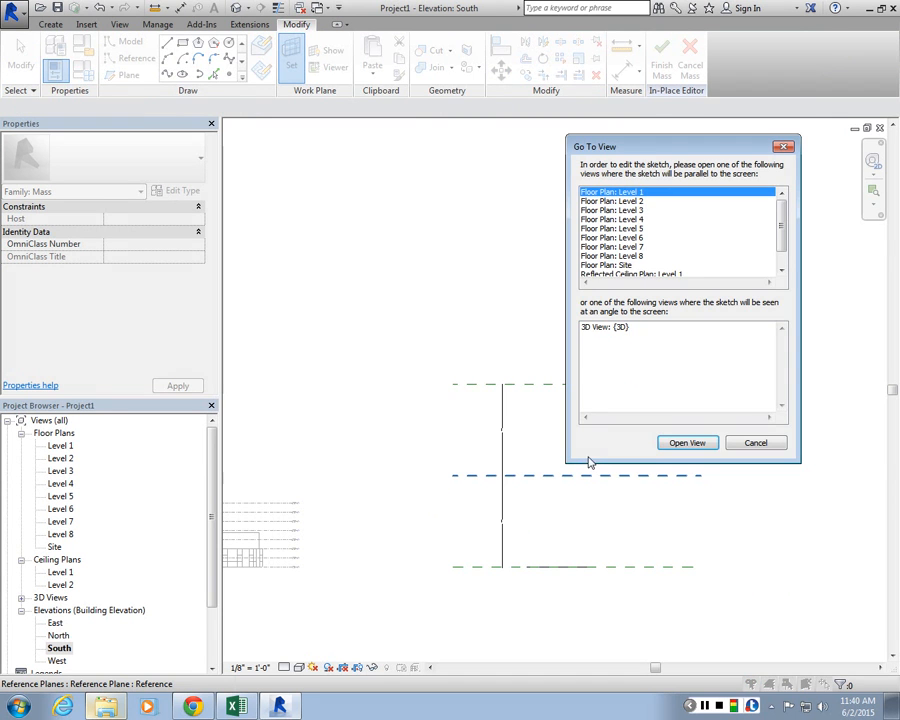
{"action": "mouse_move", "coordinate": [781, 234]}
{"action": "left_mouse_down"}
{"action": "mouse_move", "coordinate": [781, 252]}
{"action": "mouse_move", "coordinate": [783, 232]}
{"action": "left_mouse_up"}
{"action": "double_click", "coordinate": [716, 262]}
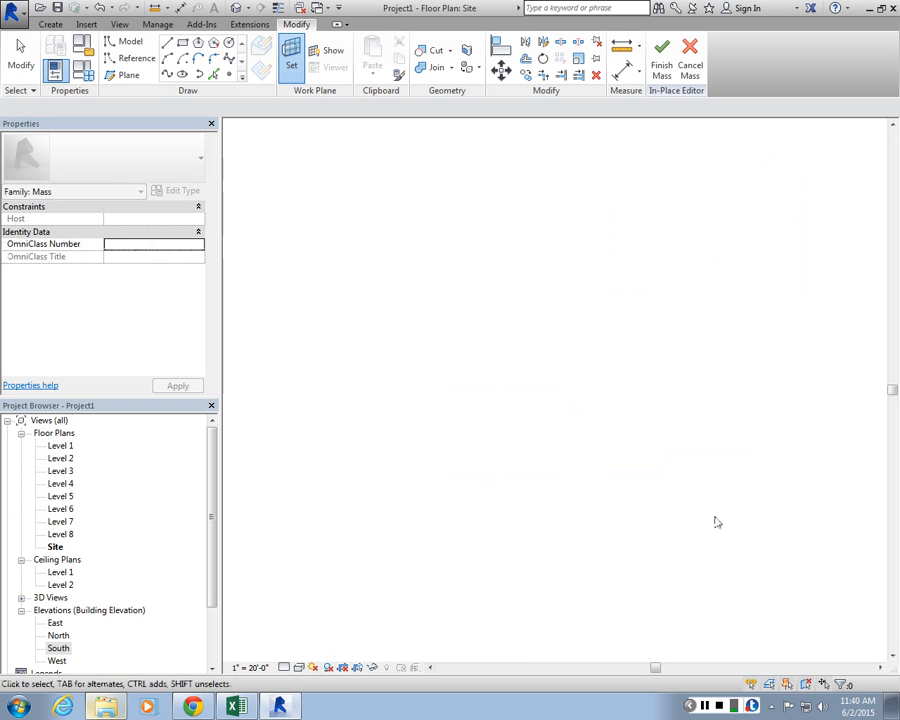
{"action": "scroll", "coordinate": [740, 364], "scroll_direction": "up", "scroll_amount": 4}
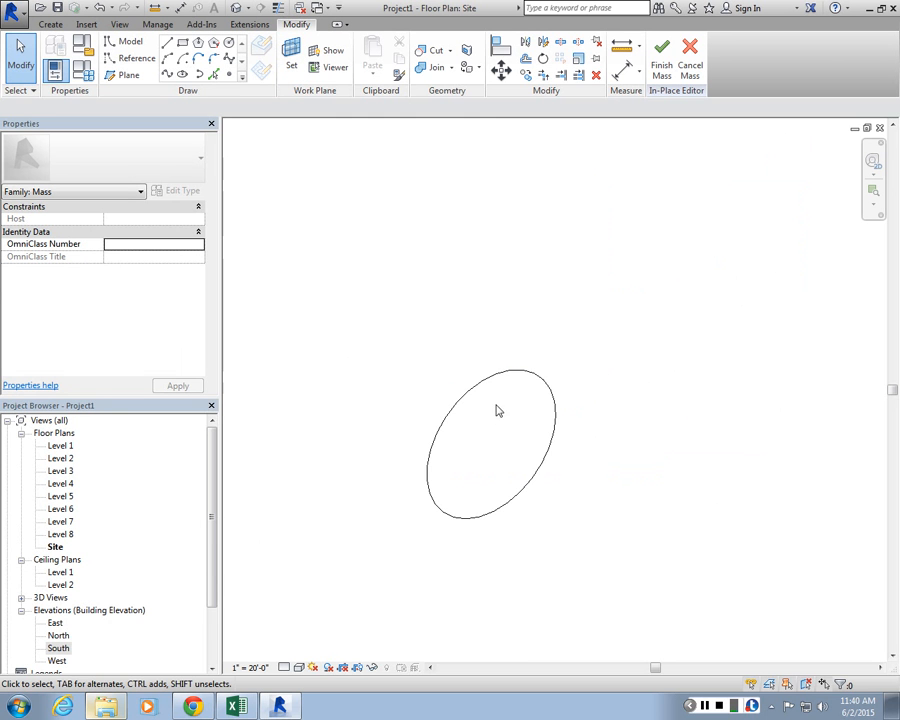
Sketch a tilted ellipse with semi-axes of about 44' and 32' on the middle reference plane, overlapping the first ellipse
{"action": "scroll", "coordinate": [510, 430], "scroll_direction": "up", "scroll_amount": 2}
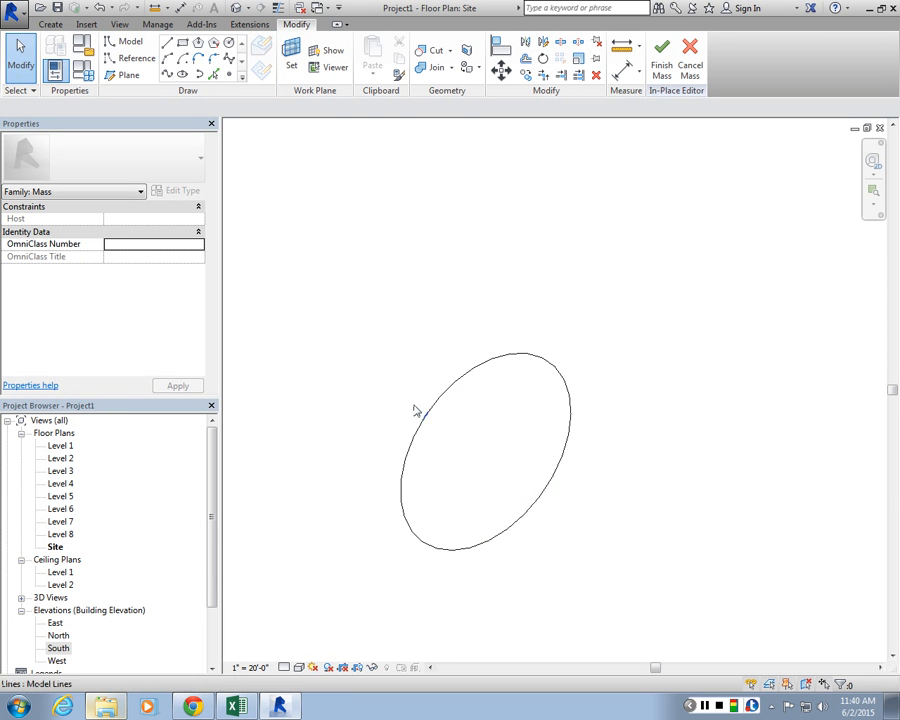
{"action": "left_click", "coordinate": [182, 74]}
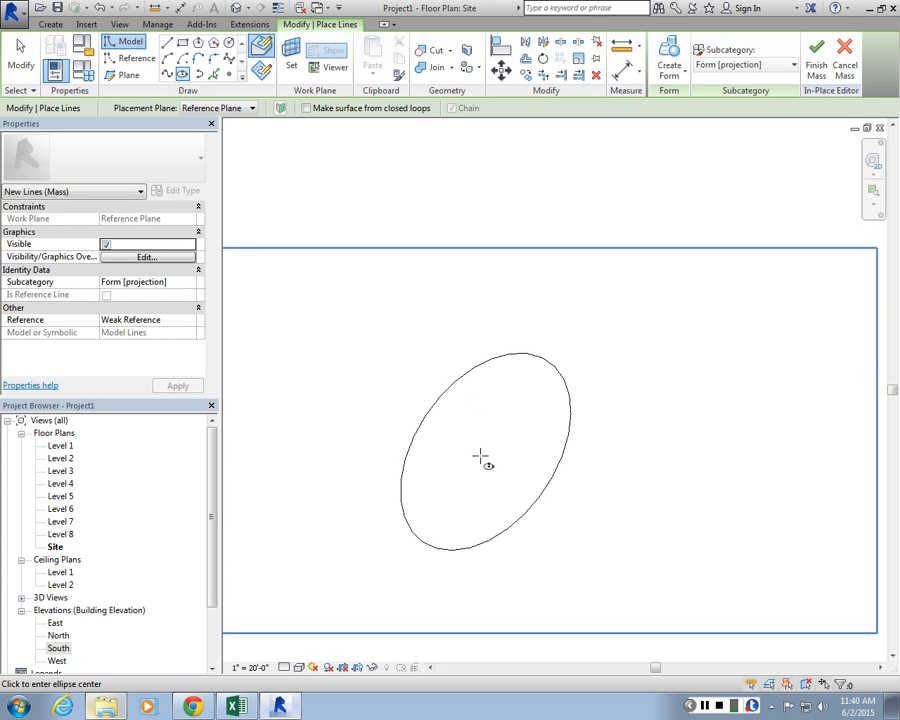
{"action": "left_click", "coordinate": [480, 457]}
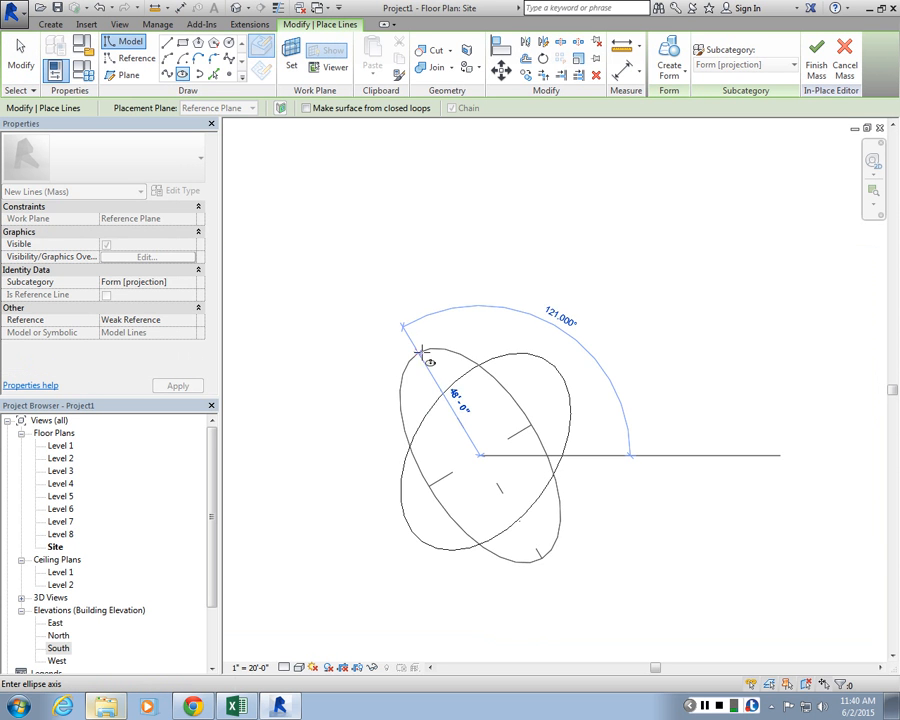
{"action": "left_click", "coordinate": [432, 354]}
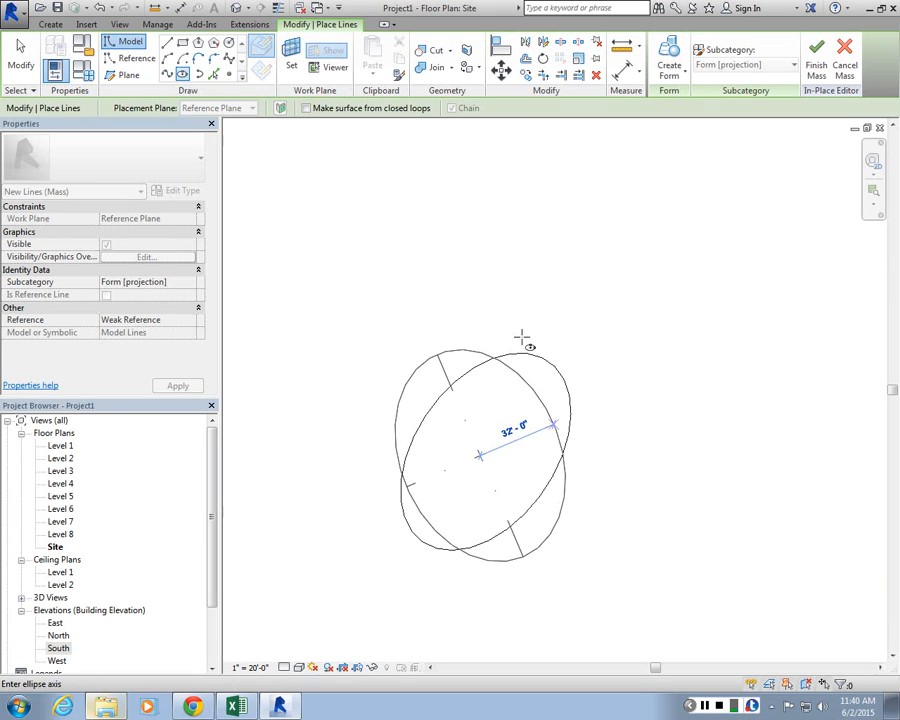
{"action": "left_click", "coordinate": [522, 338]}
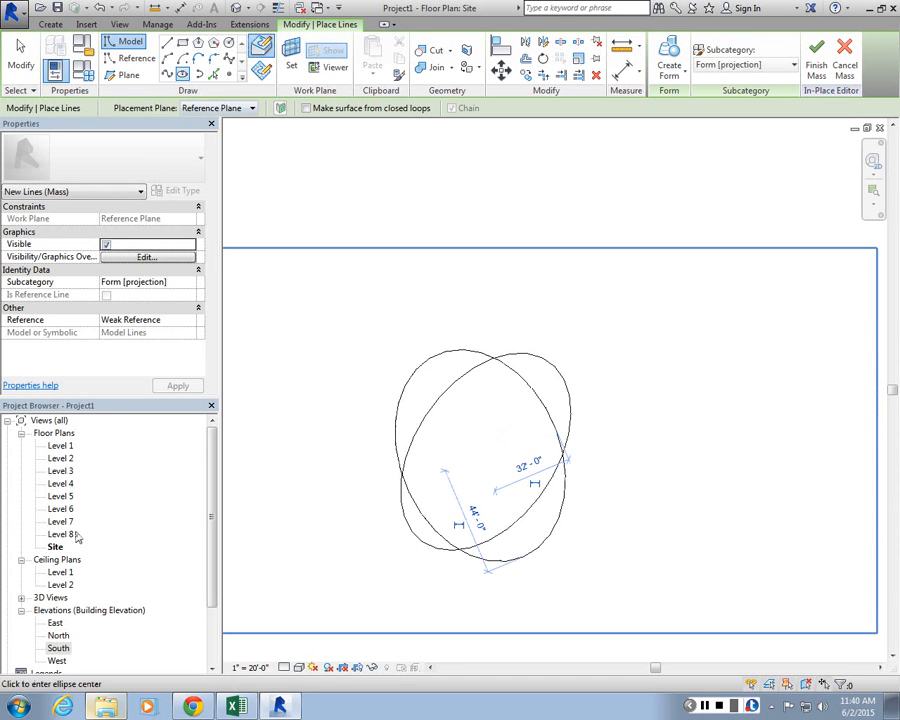
Return to the South elevation, set the topmost reference plane as the work plane and open the Site floor plan for sketching
{"action": "double_click", "coordinate": [60, 649]}
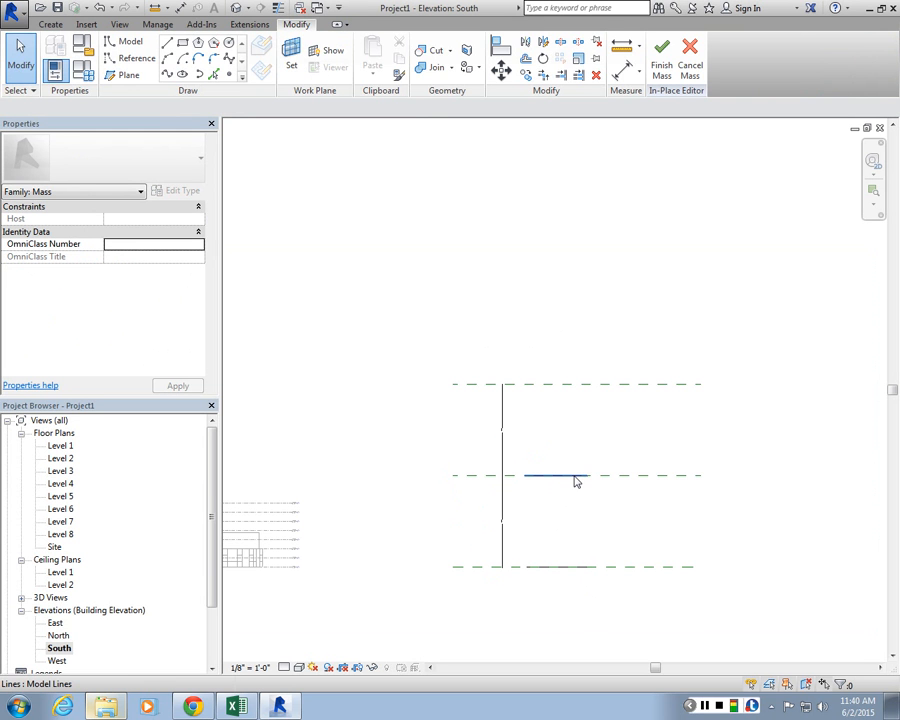
{"action": "left_click", "coordinate": [292, 66]}
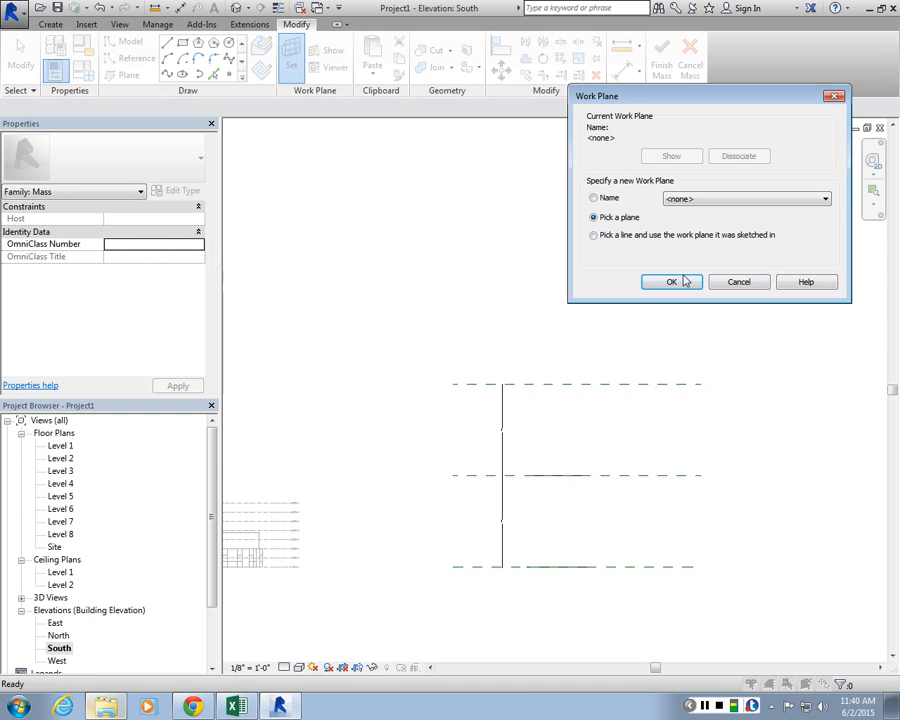
{"action": "left_click", "coordinate": [676, 282]}
{"action": "left_click", "coordinate": [590, 383]}
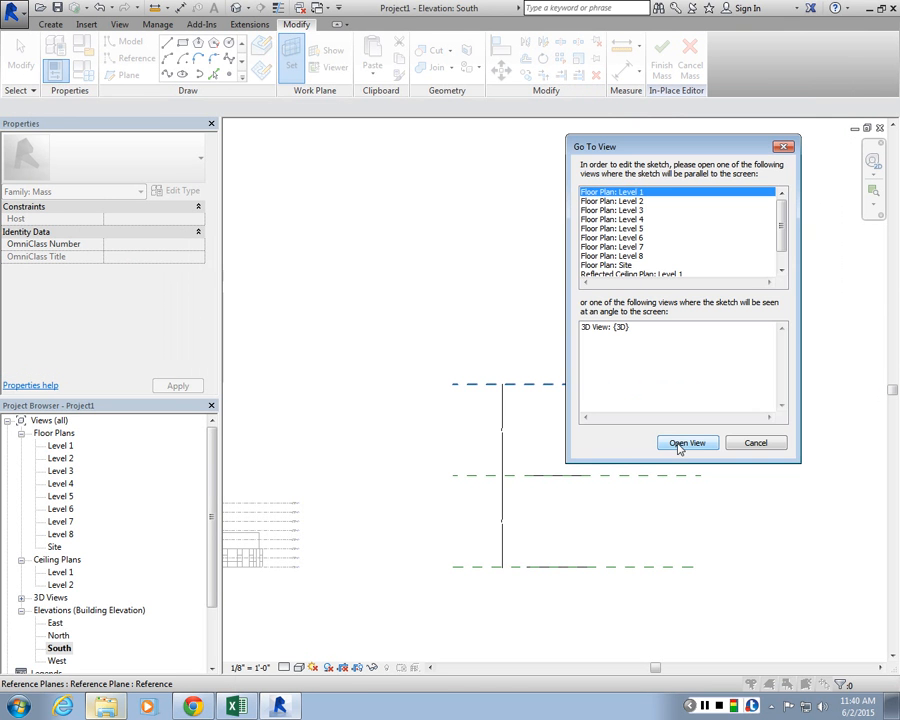
{"action": "left_click", "coordinate": [622, 265]}
{"action": "left_click", "coordinate": [687, 443]}
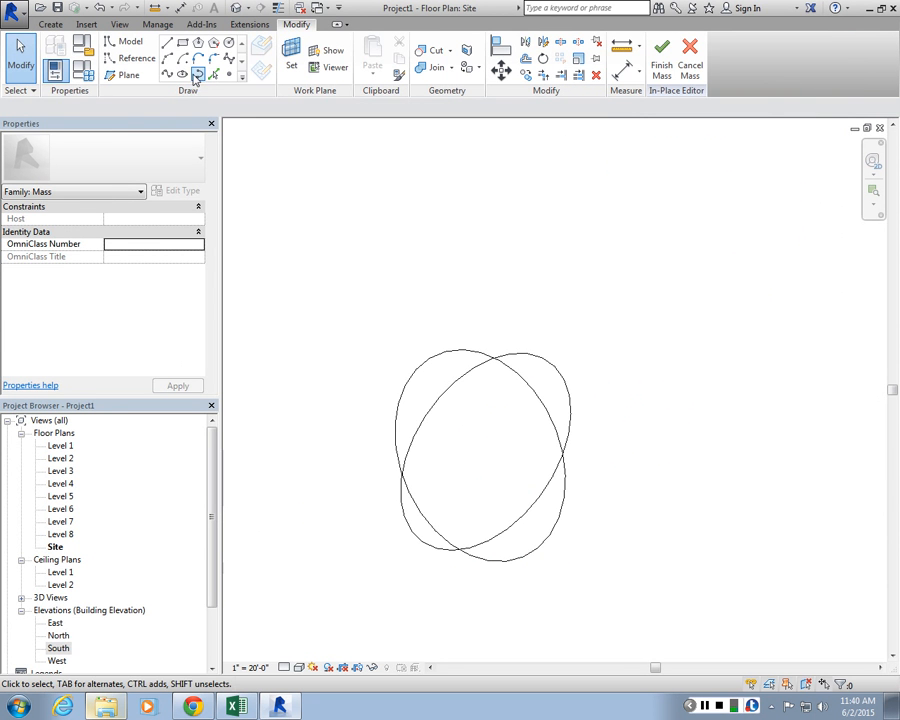
Sketch a tilted ellipse with semi-axes of about 56' and 36' on the topmost reference plane, over the other two
{"action": "left_click", "coordinate": [192, 78]}
{"action": "left_click", "coordinate": [472, 445]}
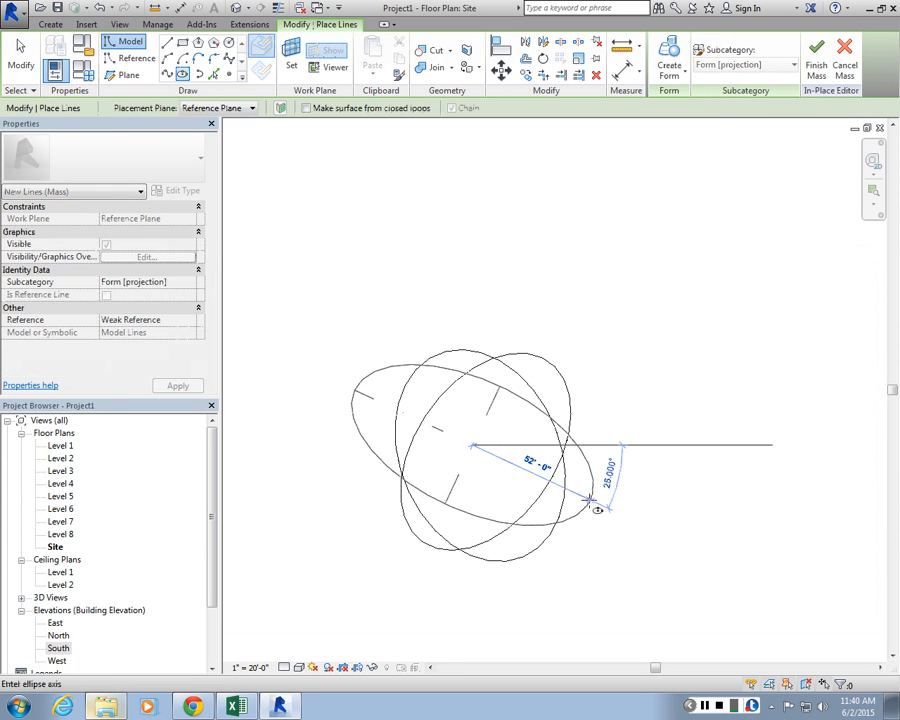
{"action": "left_click", "coordinate": [592, 500]}
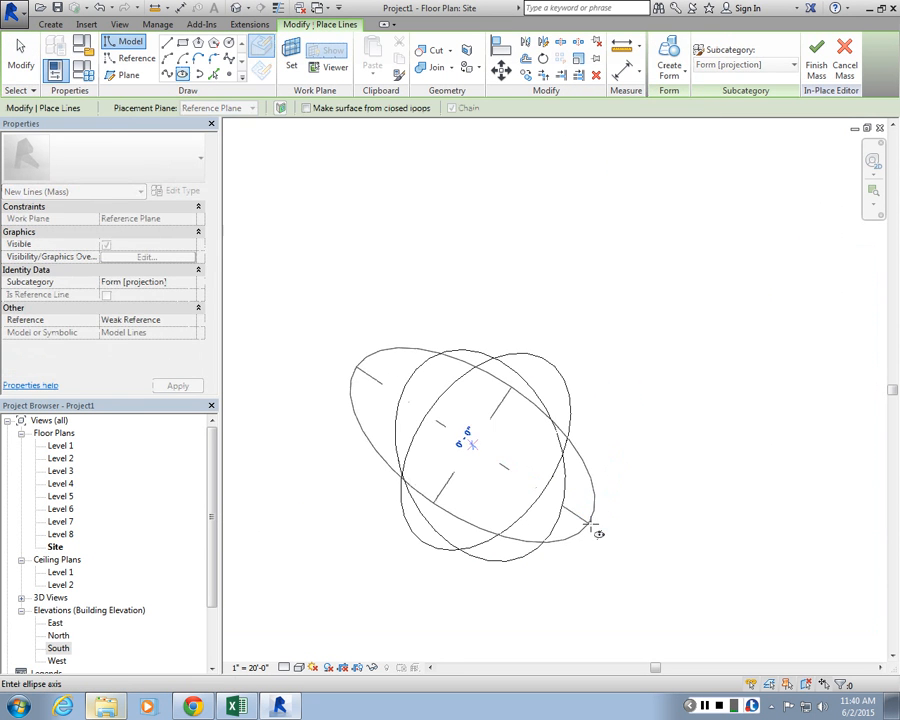
{"action": "left_click", "coordinate": [567, 398]}
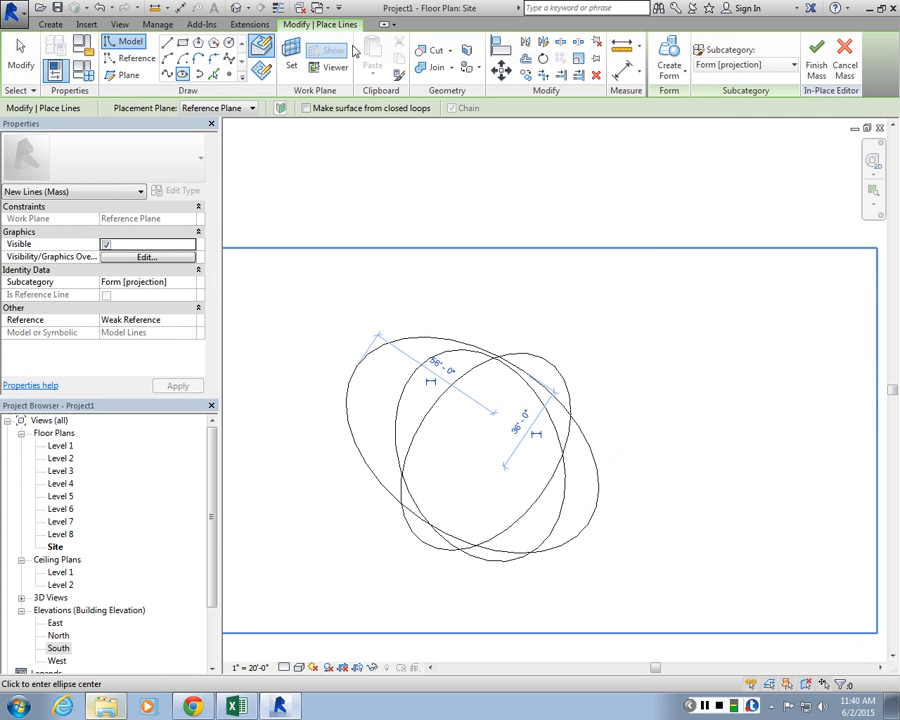
Show the three stacked ellipses in the 3D view and end the ellipse sketching
{"action": "left_click", "coordinate": [236, 8]}
{"action": "scroll", "coordinate": [337, 334], "scroll_direction": "up", "scroll_amount": 3}
{"action": "middle_click_drag", "start_coordinate": [337, 334], "coordinate": [428, 394]}
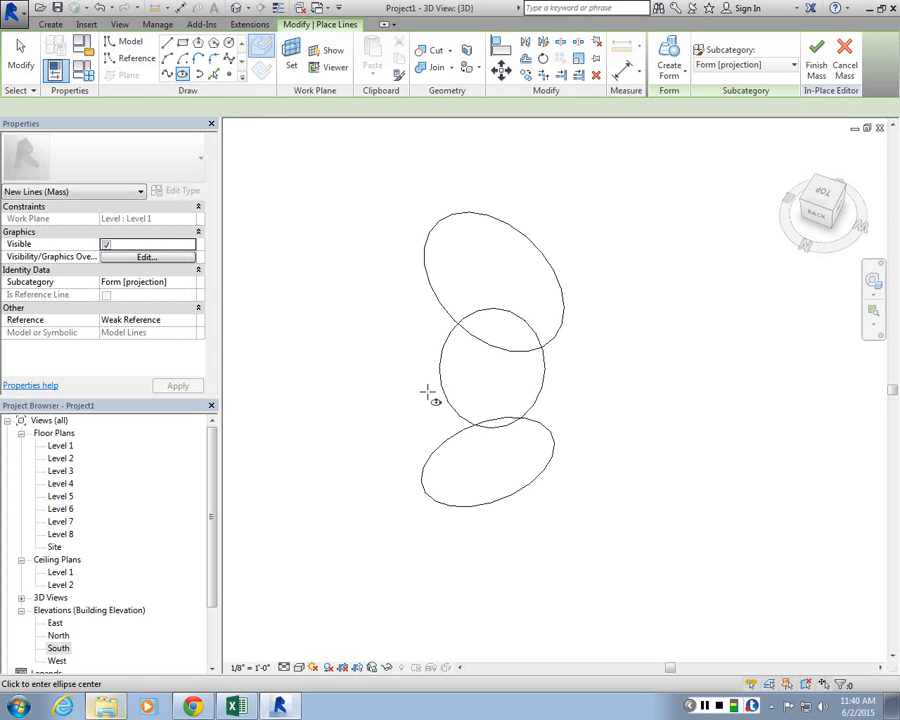
{"action": "middle_click_drag", "start_coordinate": [453, 516], "coordinate": [440, 428], "text": "shift"}
{"action": "scroll", "coordinate": [502, 352], "scroll_direction": "down", "scroll_amount": 3}
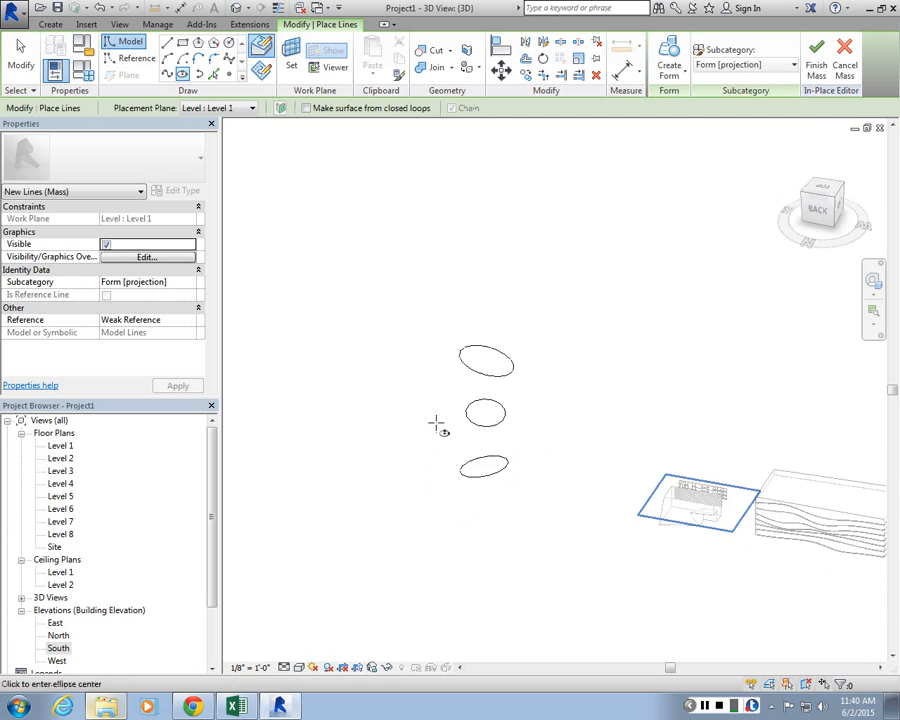
{"action": "scroll", "coordinate": [437, 422], "scroll_direction": "up", "scroll_amount": 2}
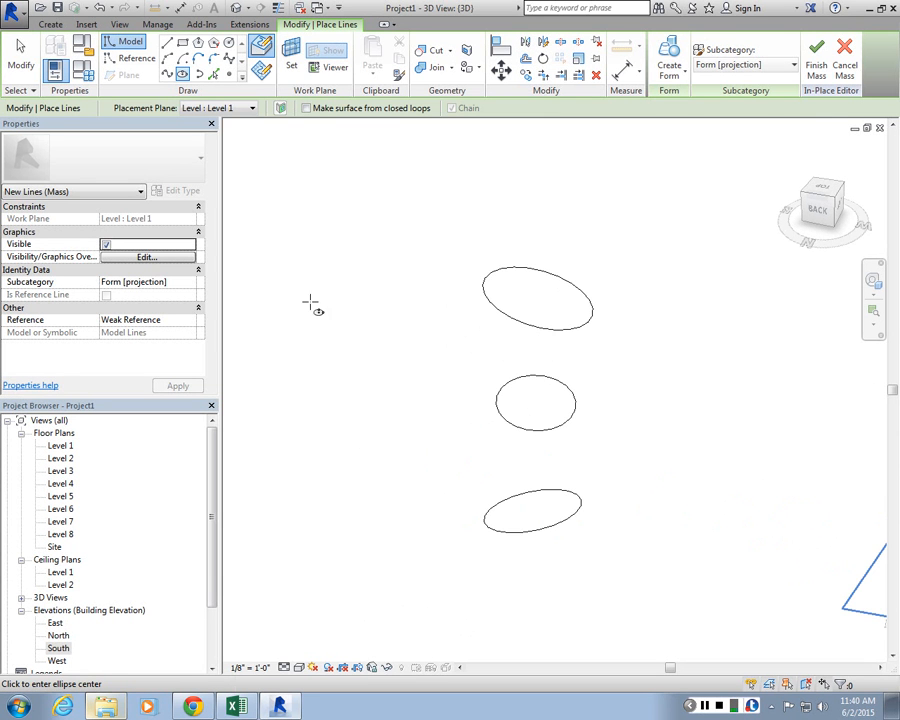
{"action": "key", "text": "Escape"}
{"action": "key", "text": "Escape"}
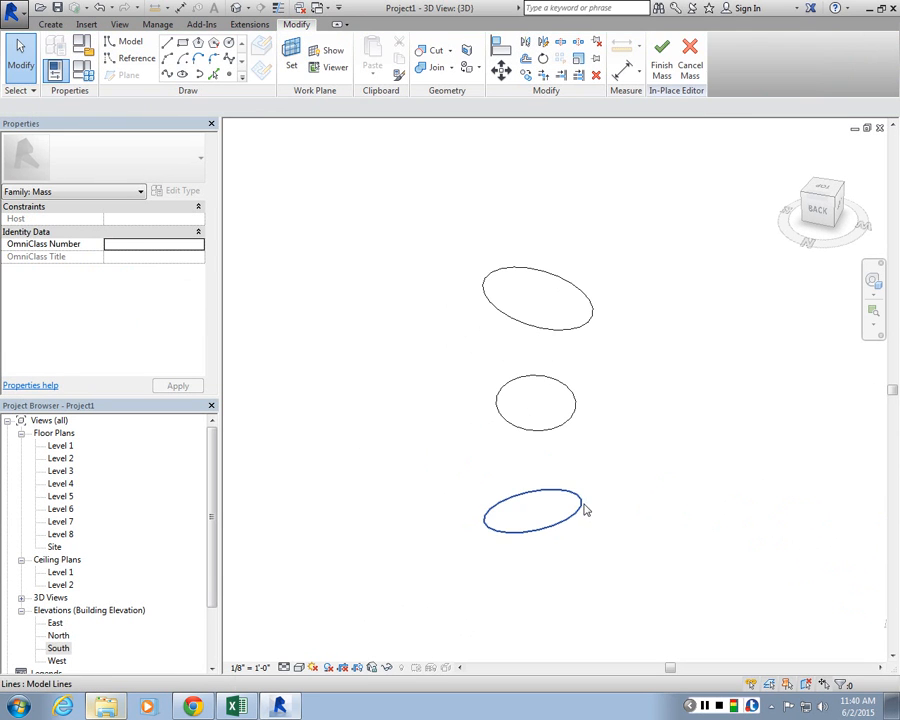
Create a form through all three stacked ellipses and finish the mass
{"action": "left_click", "coordinate": [583, 508]}
{"action": "left_click", "coordinate": [565, 432], "text": "ctrl"}
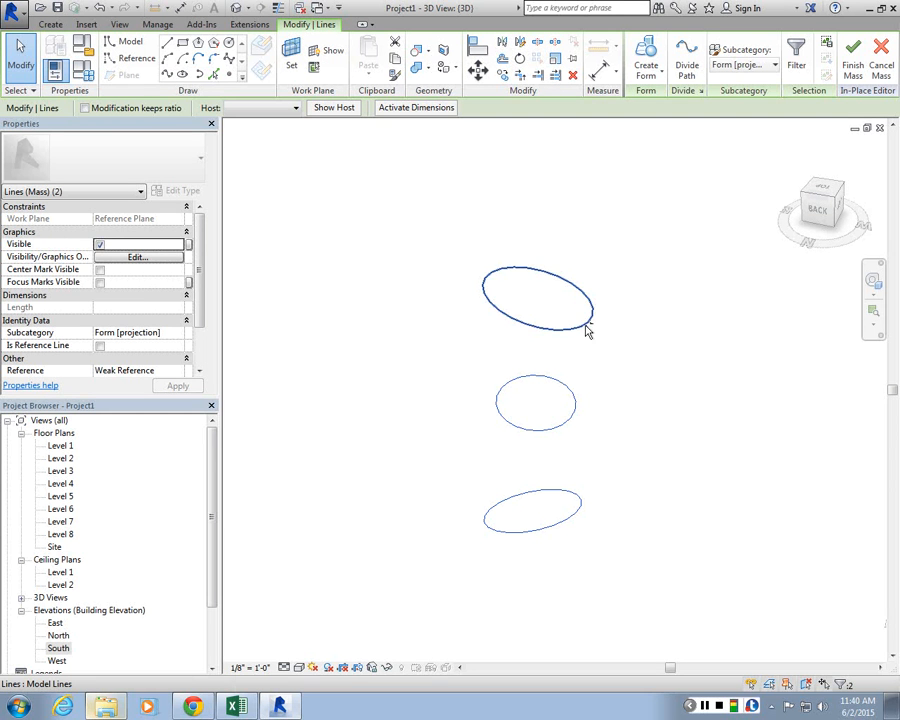
{"action": "left_click", "coordinate": [588, 330], "text": "ctrl"}
{"action": "left_click", "coordinate": [648, 55]}
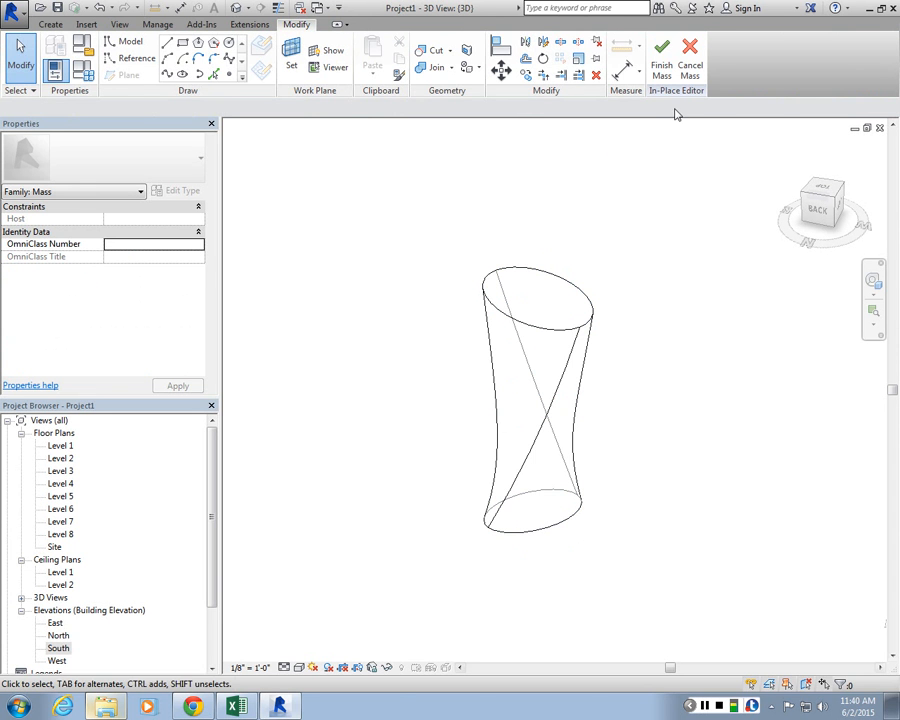
{"action": "left_click", "coordinate": [660, 56]}
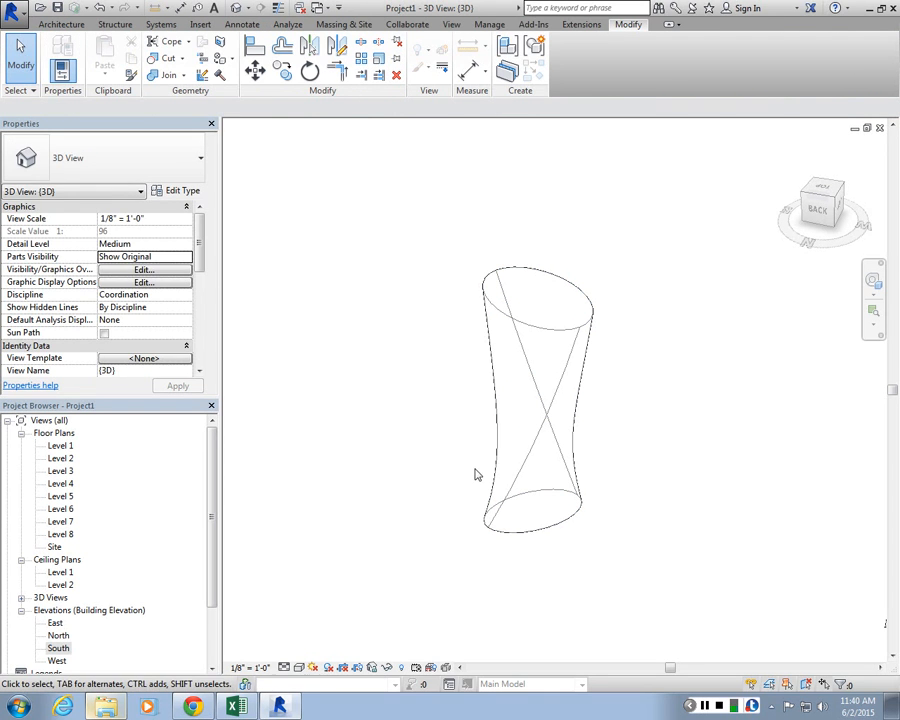
Reopen the finished ellipse tower mass for in-place editing
{"action": "middle_click_drag", "start_coordinate": [474, 492], "coordinate": [454, 406], "text": "shift"}
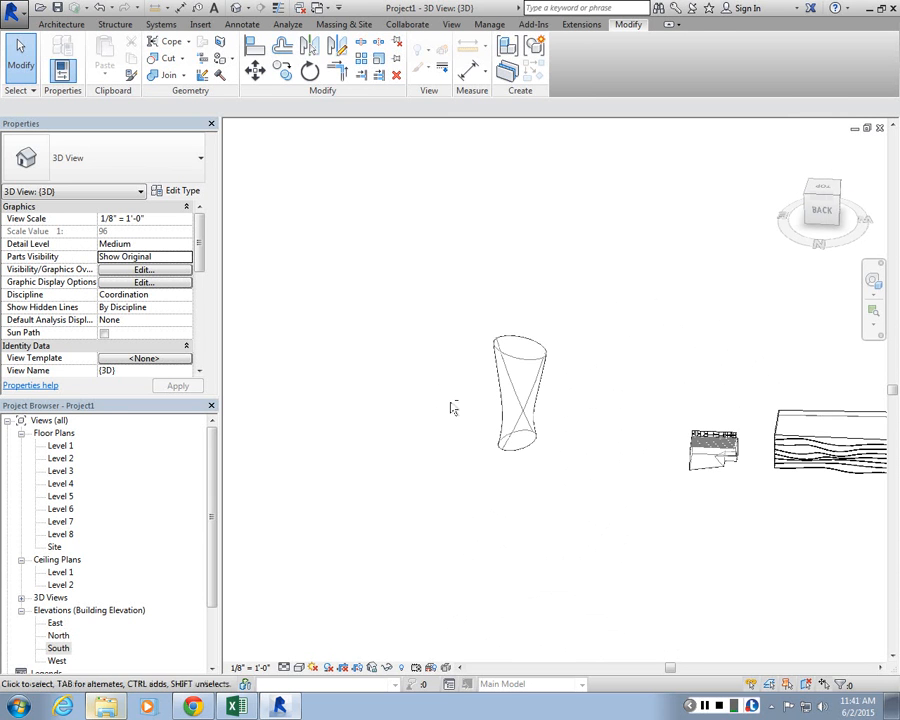
{"action": "scroll", "coordinate": [480, 330], "scroll_direction": "up", "scroll_amount": 3}
{"action": "left_click", "coordinate": [560, 412]}
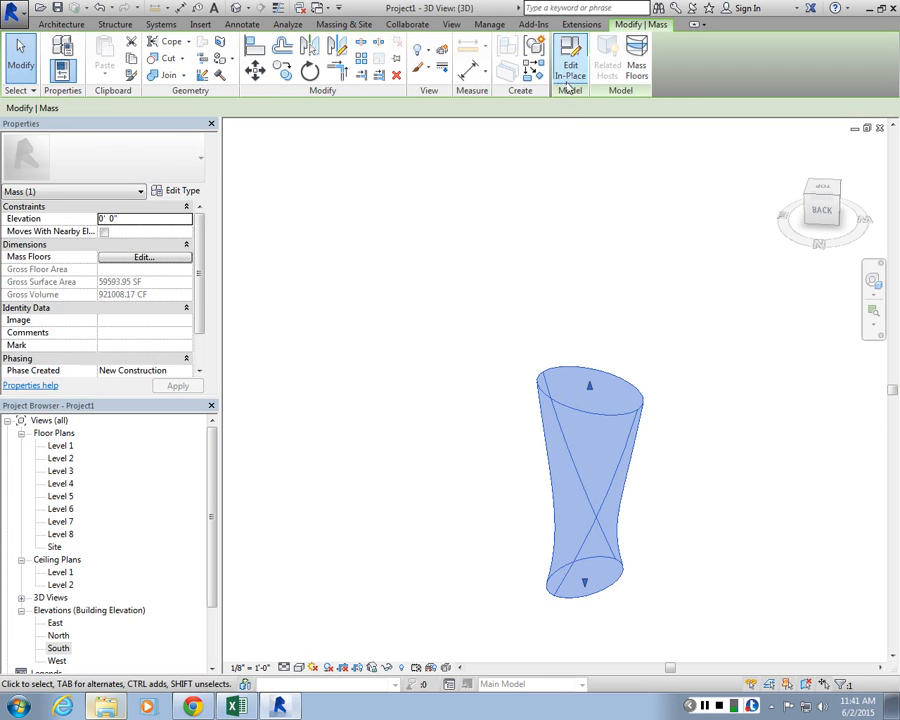
{"action": "left_click", "coordinate": [570, 70]}
Try deleting a side surface of the form, and undo back to the three separate ellipses
{"action": "left_click", "coordinate": [597, 418]}
{"action": "scroll", "coordinate": [597, 418], "scroll_direction": "up", "scroll_amount": 2}
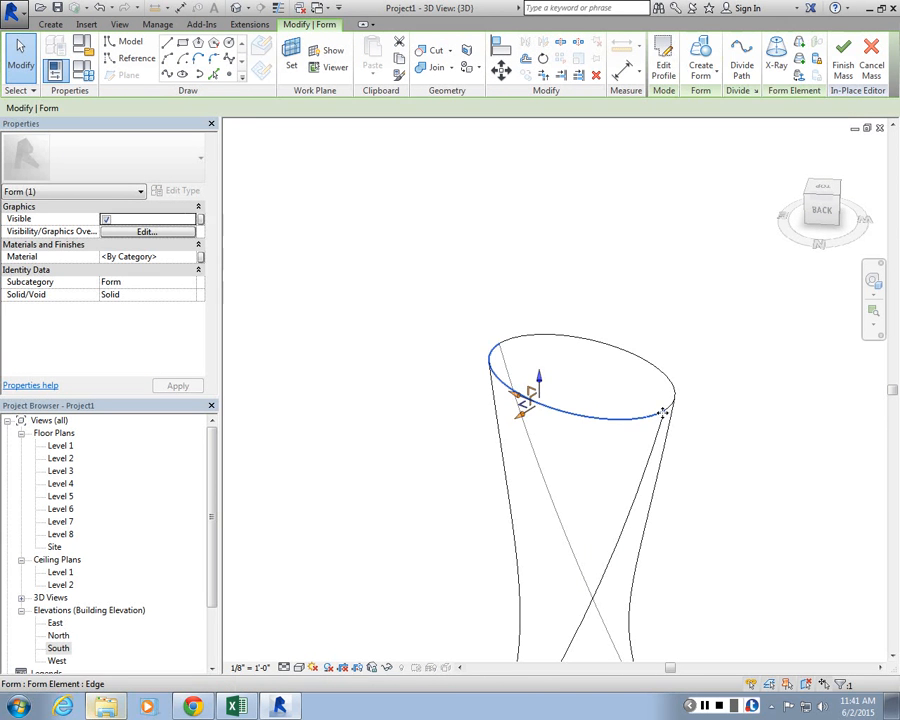
{"action": "left_click", "coordinate": [632, 455]}
{"action": "left_click", "coordinate": [632, 455]}
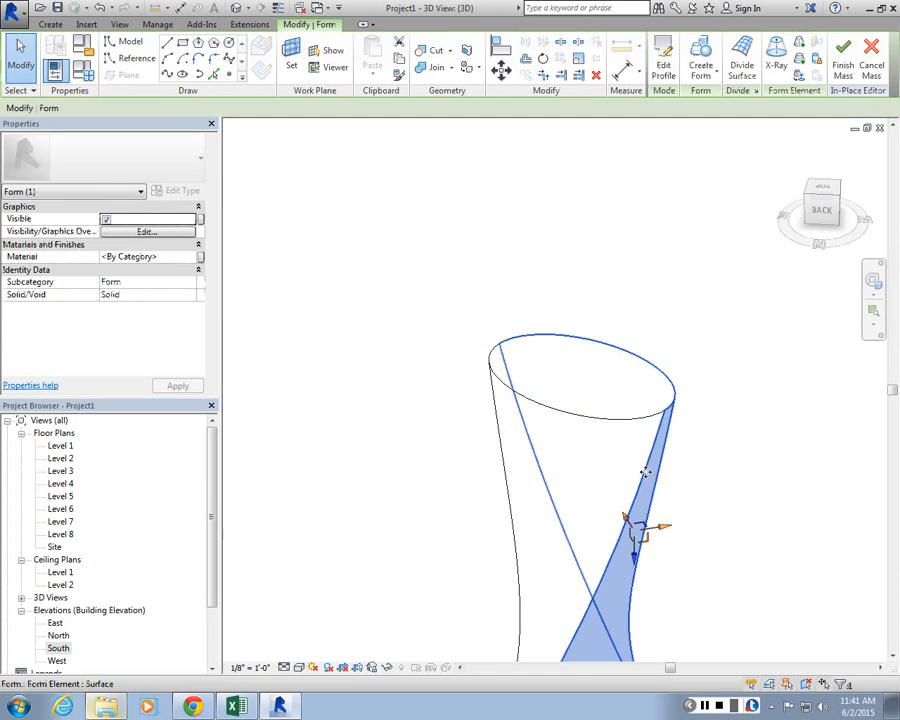
{"action": "key", "text": "Delete"}
{"action": "key", "text": "ctrl+z"}
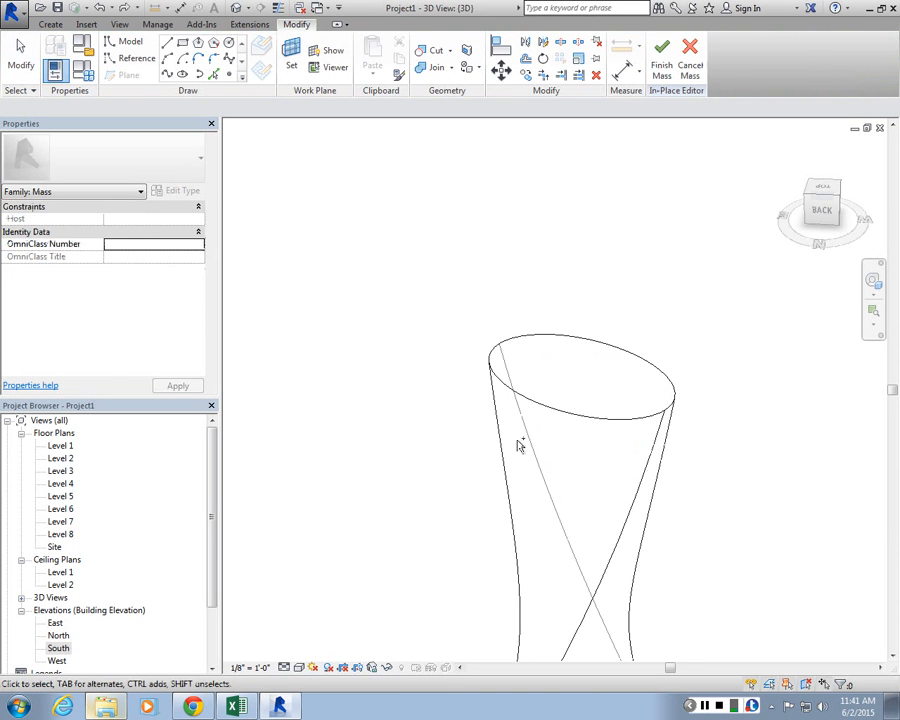
{"action": "key", "text": "ctrl+z"}
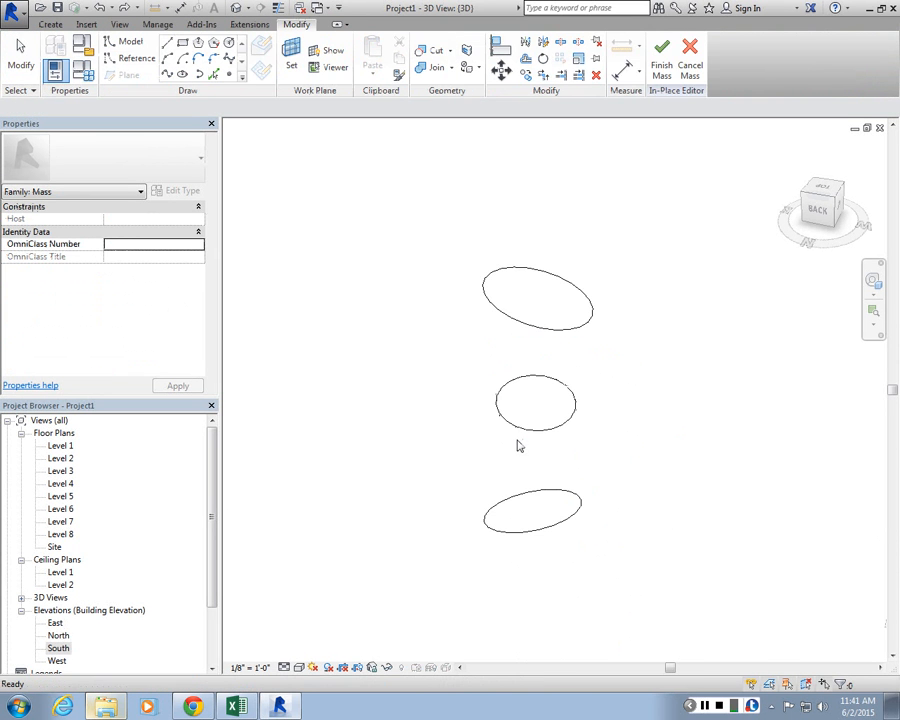
Shorten the long semi-axis of the topmost ellipse to about 32'
{"action": "left_click", "coordinate": [575, 322]}
{"action": "scroll", "coordinate": [578, 320], "scroll_direction": "up", "scroll_amount": 3}
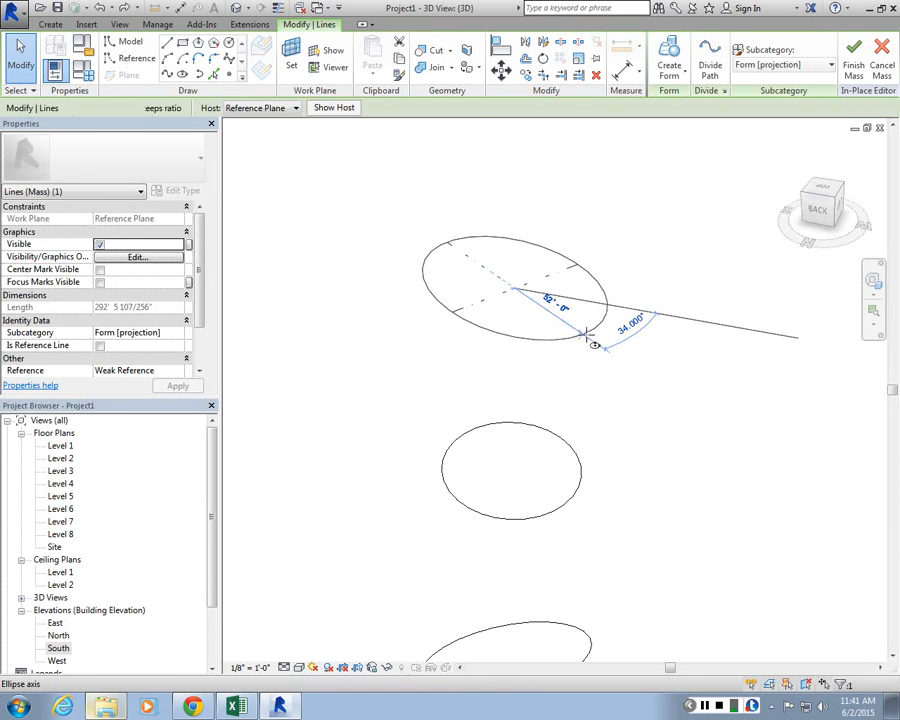
{"action": "scroll", "coordinate": [585, 275], "scroll_direction": "down", "scroll_amount": 3}
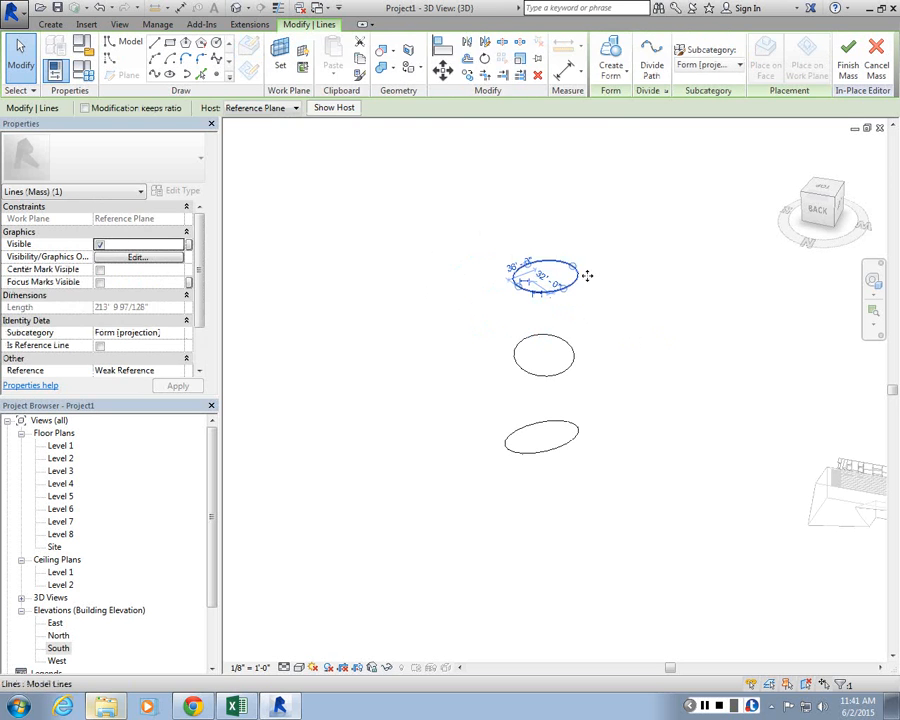
Create a form through all three ellipses with the reshaped top profile and finish the mass
{"action": "left_click_drag", "start_coordinate": [580, 486], "coordinate": [512, 245]}
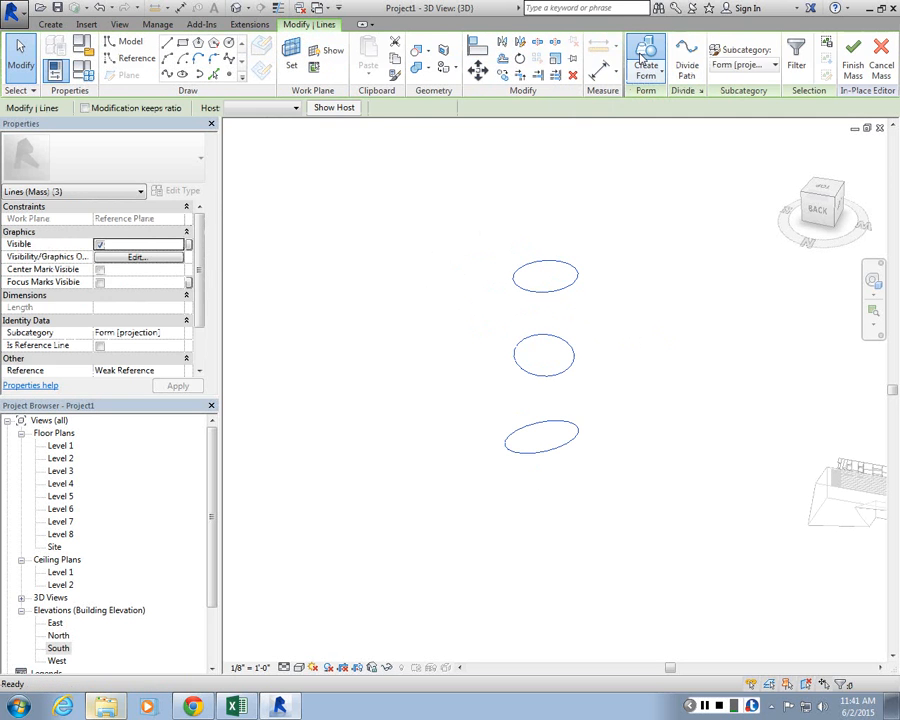
{"action": "left_click", "coordinate": [640, 76]}
{"action": "middle_click_drag", "start_coordinate": [608, 400], "coordinate": [570, 504], "text": "shift"}
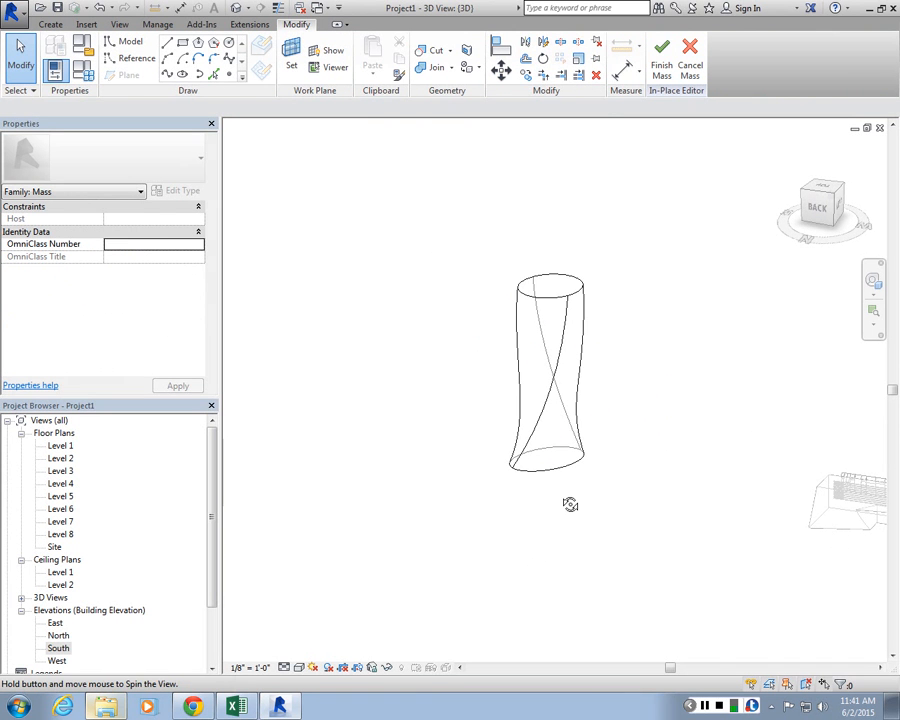
{"action": "left_click", "coordinate": [662, 56]}
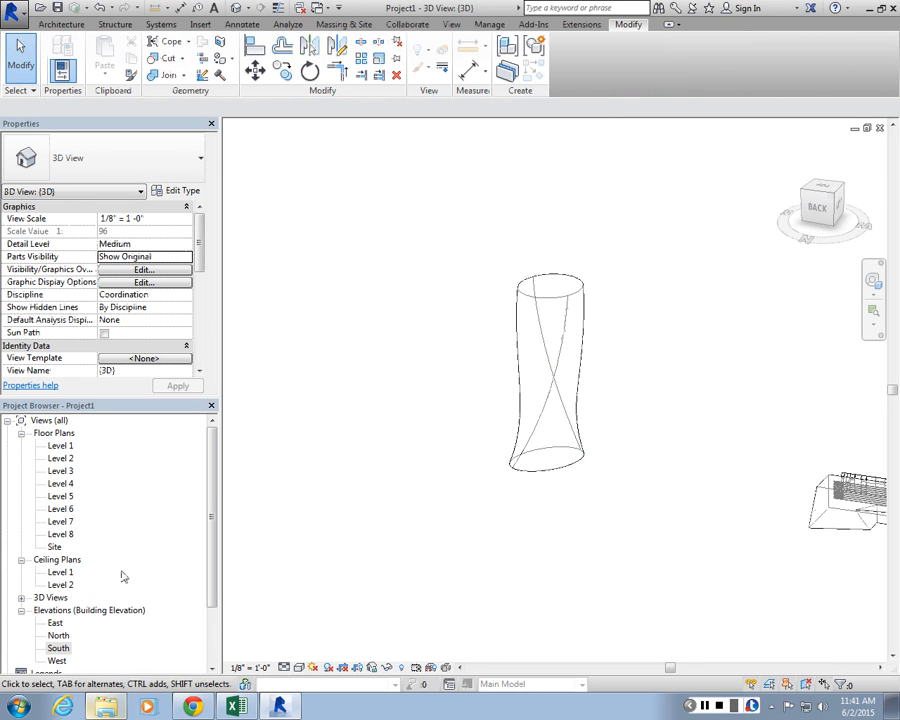
Array the topmost level upward in the South elevation, with a count of 20 and 10' spacing
{"action": "scroll", "coordinate": [165, 536], "scroll_direction": "down", "scroll_amount": 2}
{"action": "double_click", "coordinate": [60, 573]}
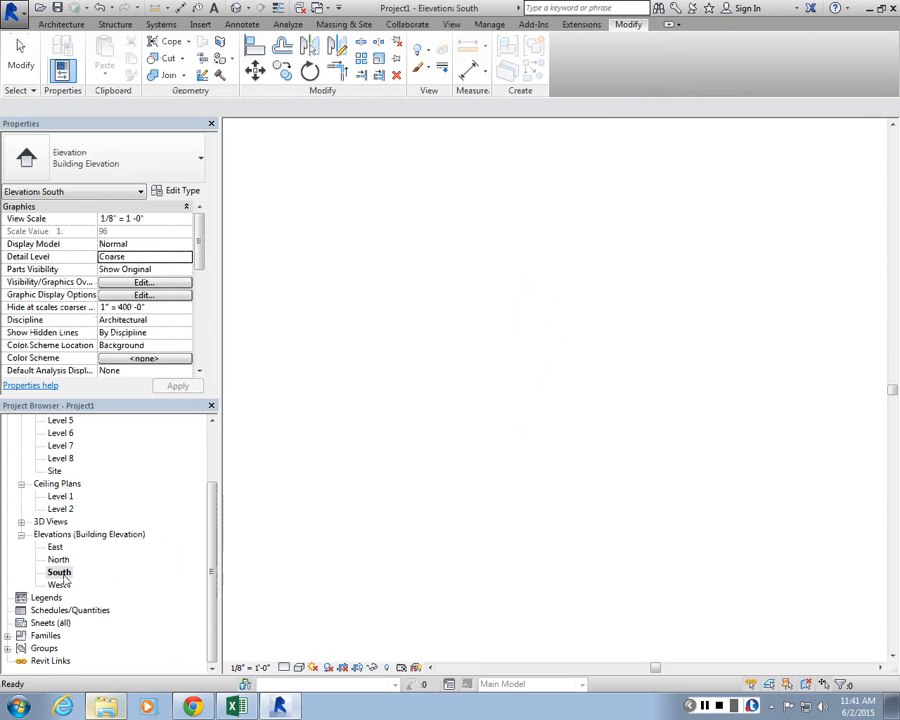
{"action": "scroll", "coordinate": [567, 474], "scroll_direction": "down", "scroll_amount": 6}
{"action": "scroll", "coordinate": [300, 452], "scroll_direction": "up", "scroll_amount": 5}
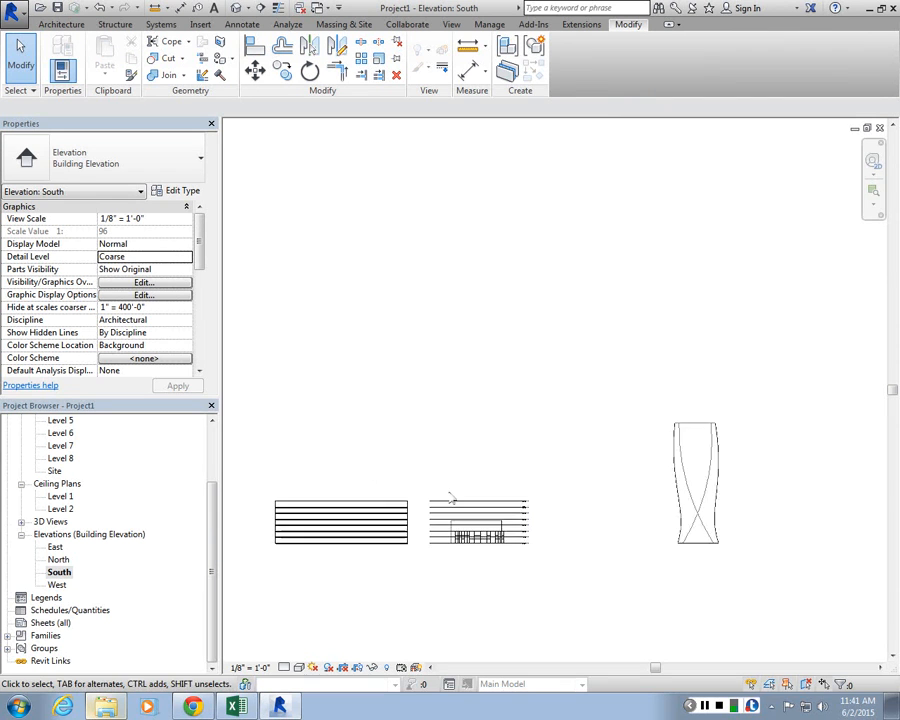
{"action": "scroll", "coordinate": [536, 460], "scroll_direction": "up", "scroll_amount": 5}
{"action": "scroll", "coordinate": [566, 442], "scroll_direction": "down", "scroll_amount": 1}
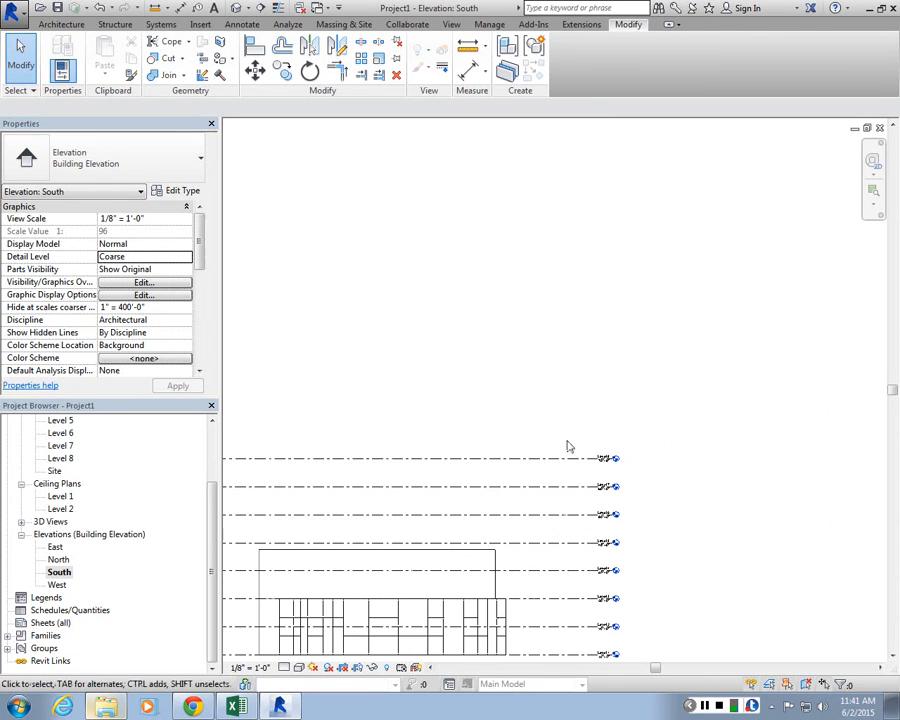
{"action": "left_click", "coordinate": [551, 460]}
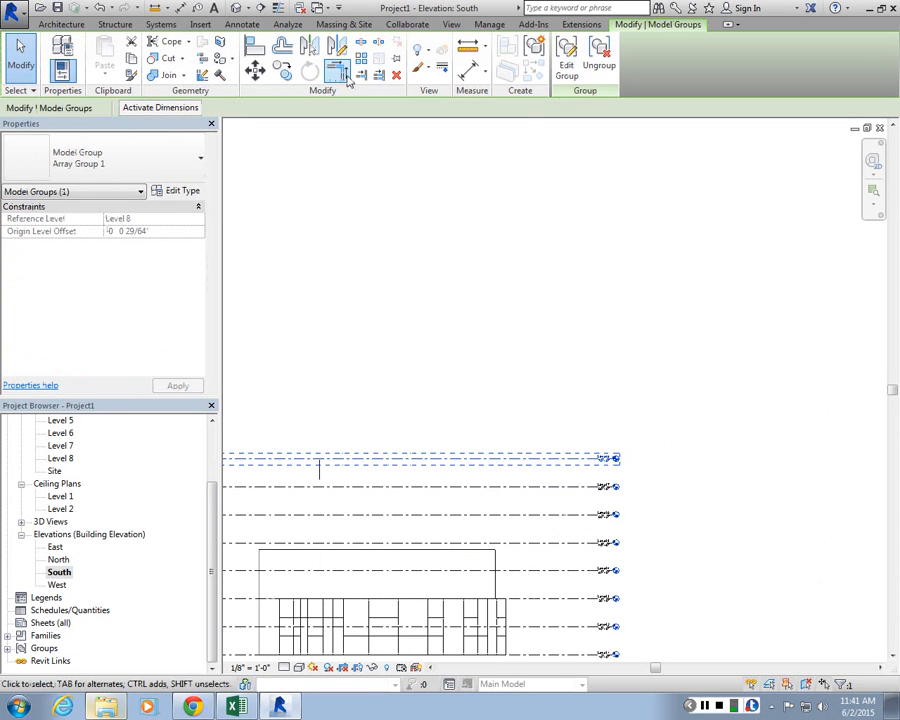
{"action": "key", "text": "a"}
{"action": "key", "text": "r"}
{"action": "left_click", "coordinate": [540, 487]}
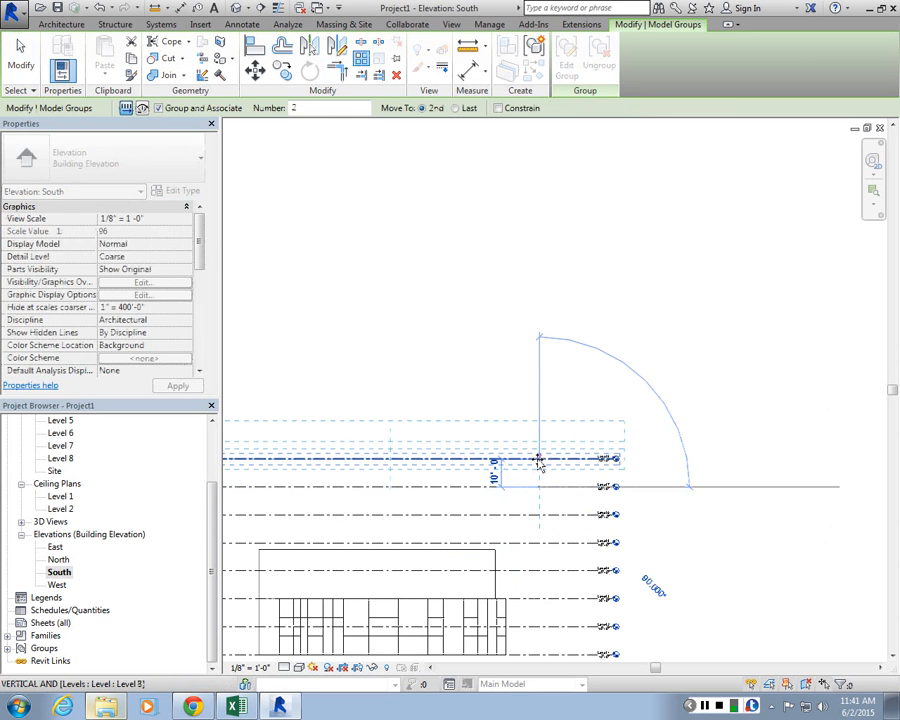
{"action": "left_click", "coordinate": [538, 460]}
{"action": "type", "text": "20"}
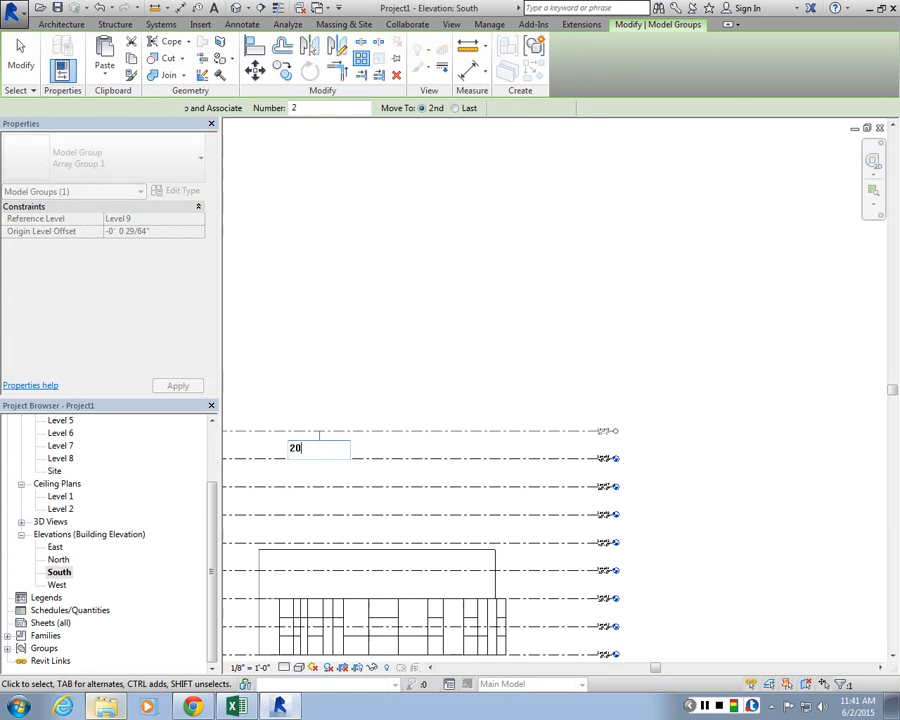
{"action": "key", "text": "Return"}
{"action": "scroll", "coordinate": [676, 356], "scroll_direction": "down", "scroll_amount": 5}
{"action": "key", "text": "Escape"}
Create mass floors in the ellipse tower mass at all levels, from Level 1 through Level 27
{"action": "scroll", "coordinate": [672, 355], "scroll_direction": "down", "scroll_amount": 1}
{"action": "middle_click_drag", "start_coordinate": [821, 361], "coordinate": [675, 317]}
{"action": "scroll", "coordinate": [731, 354], "scroll_direction": "up", "scroll_amount": 1}
{"action": "left_click", "coordinate": [686, 308]}
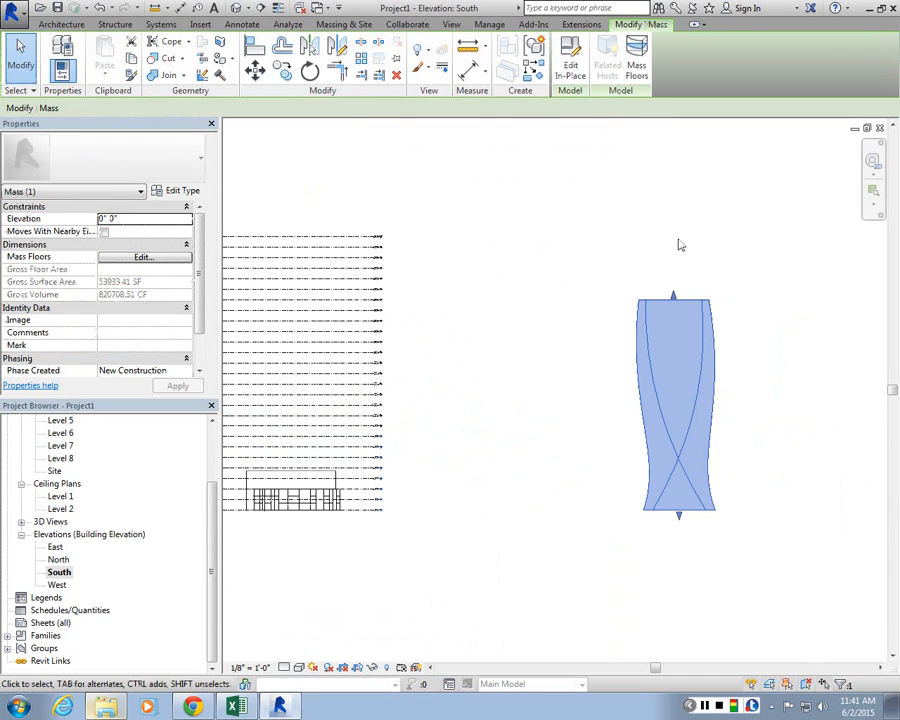
{"action": "left_click", "coordinate": [638, 62]}
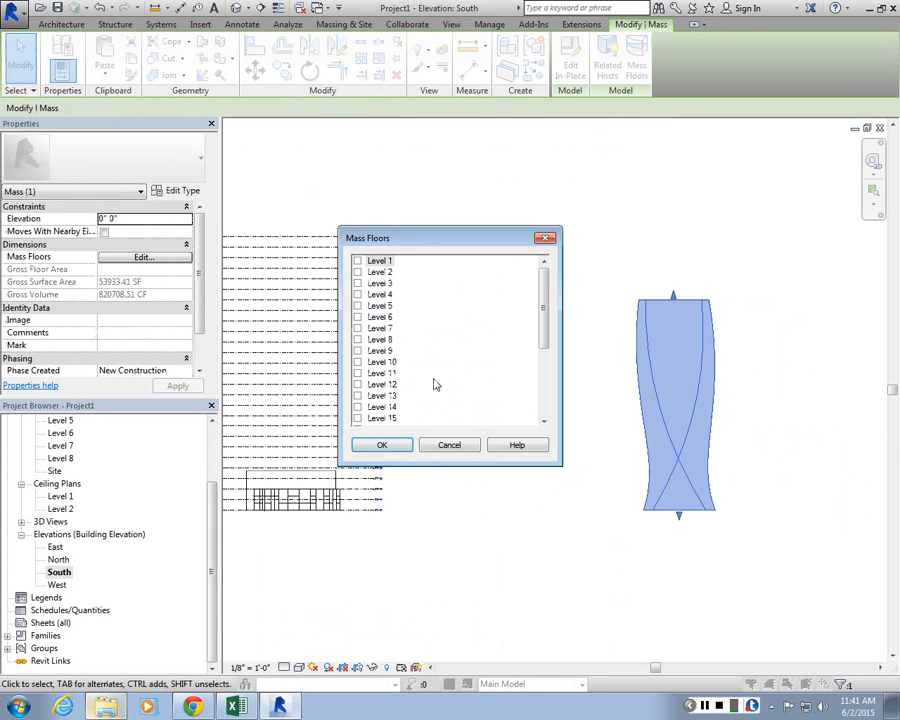
{"action": "scroll", "coordinate": [532, 406], "scroll_direction": "down", "scroll_amount": 4}
{"action": "left_click", "coordinate": [386, 419], "text": "shift"}
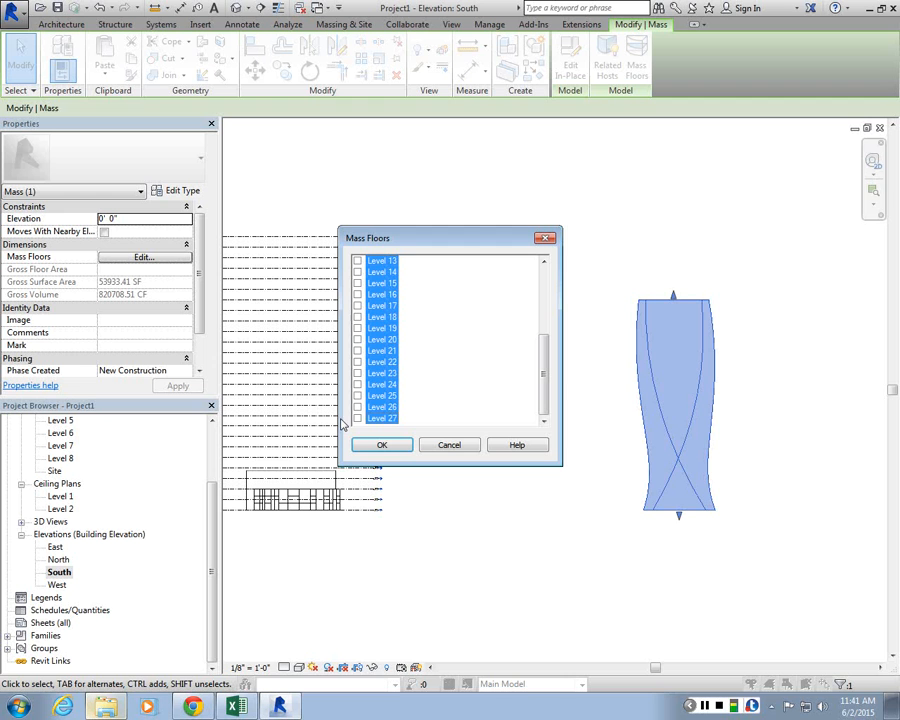
{"action": "left_click", "coordinate": [357, 418]}
{"action": "left_click", "coordinate": [373, 446]}
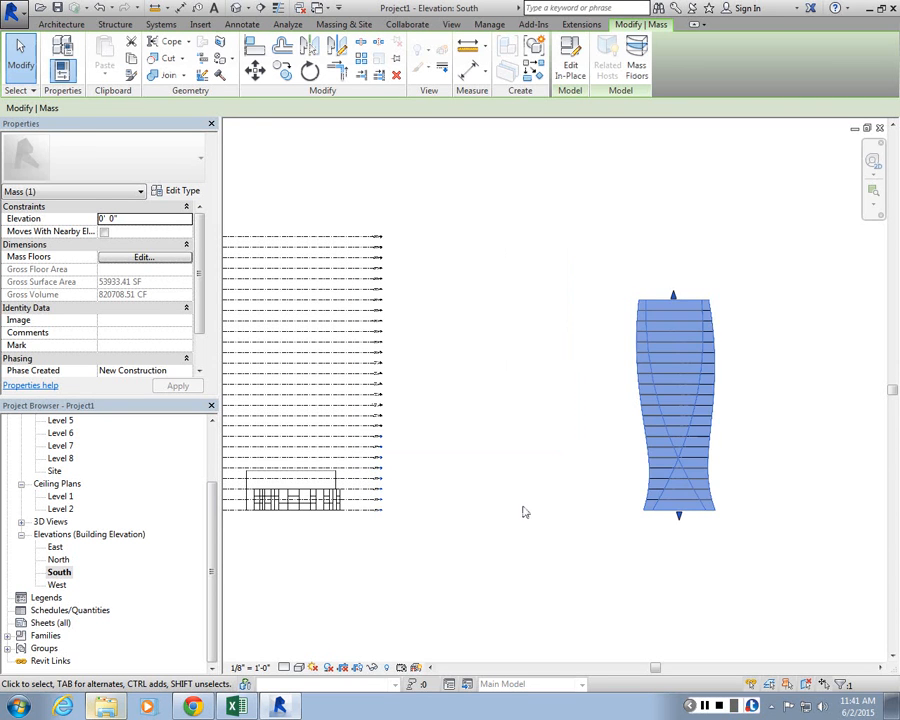
{"action": "left_click", "coordinate": [521, 508]}
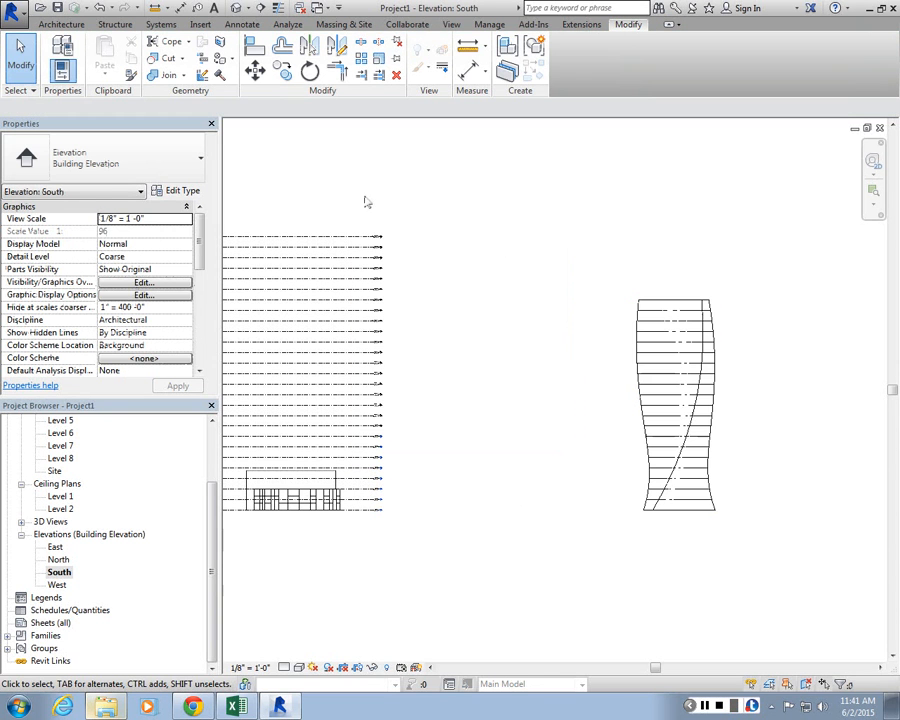
In the 3D view, create Generic - 12" floors by face from all of the tower's mass floors
{"action": "left_click", "coordinate": [237, 8]}
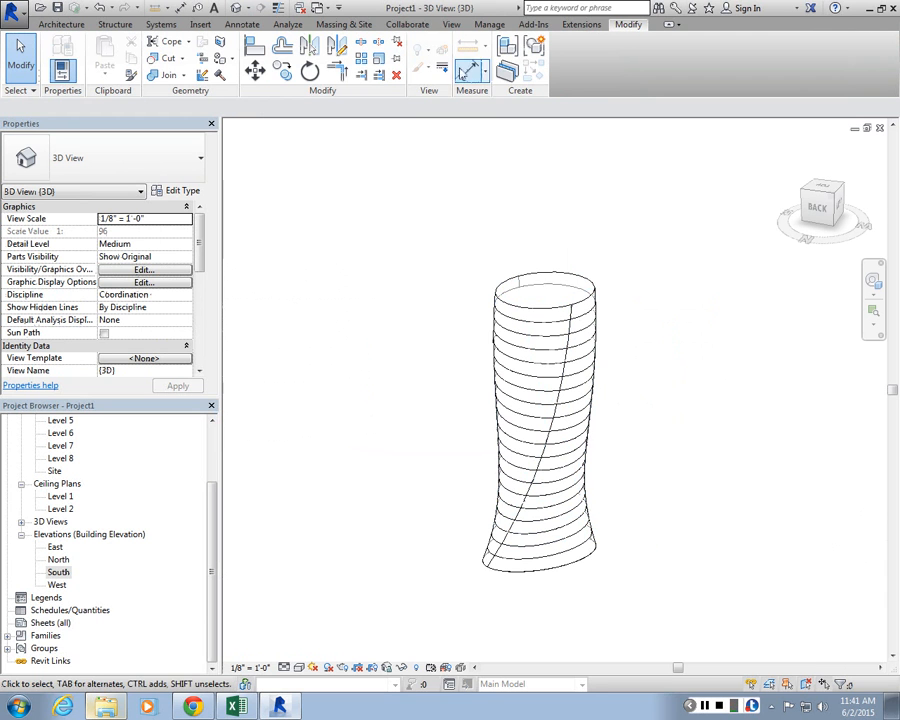
{"action": "left_click", "coordinate": [62, 25]}
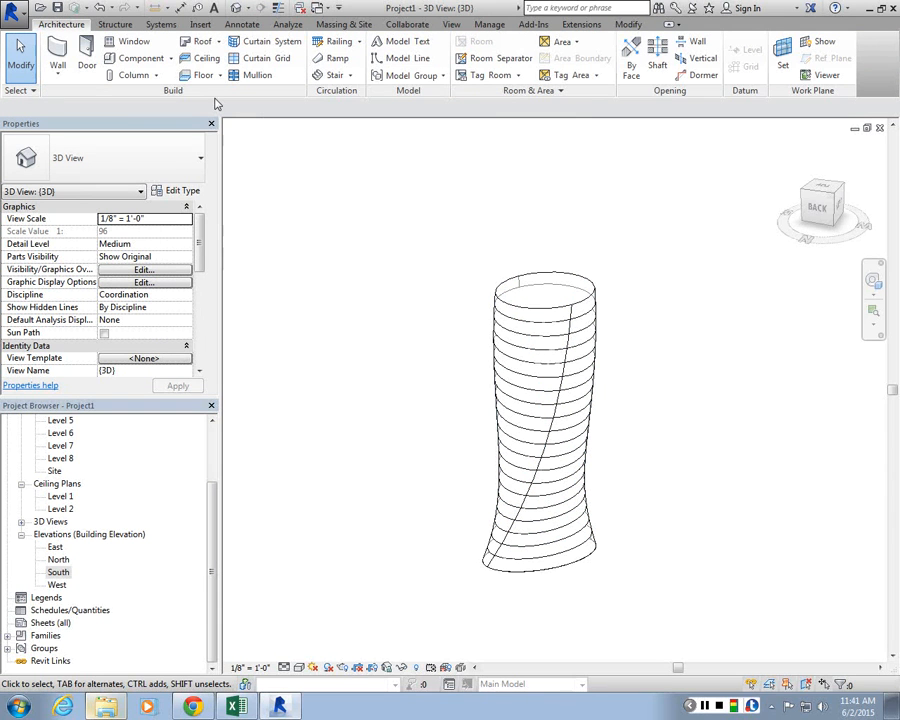
{"action": "left_click", "coordinate": [221, 76]}
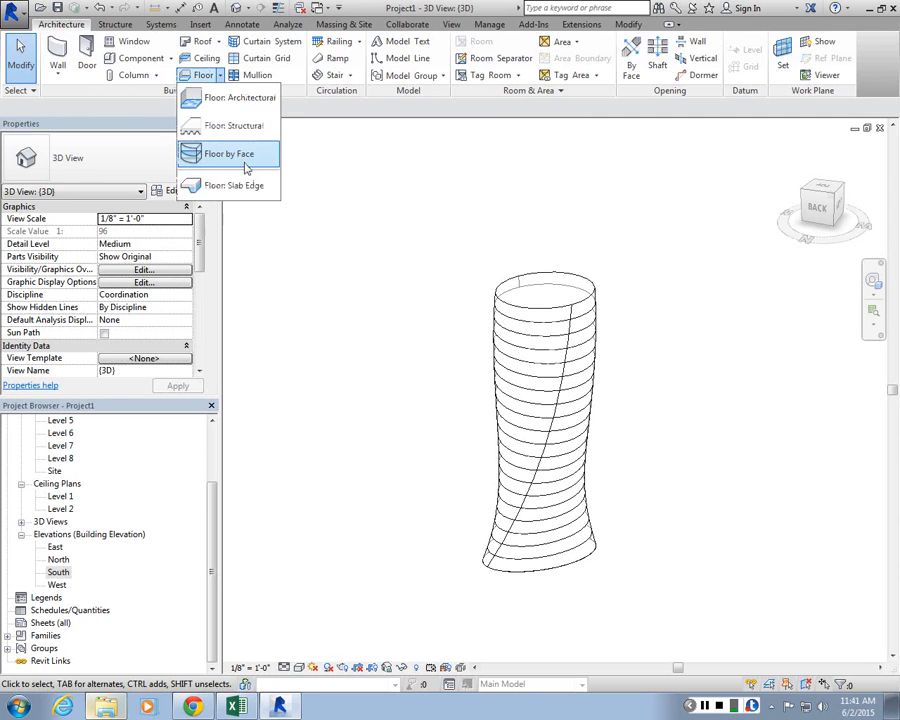
{"action": "left_click", "coordinate": [246, 167]}
{"action": "left_click_drag", "start_coordinate": [616, 614], "coordinate": [494, 252]}
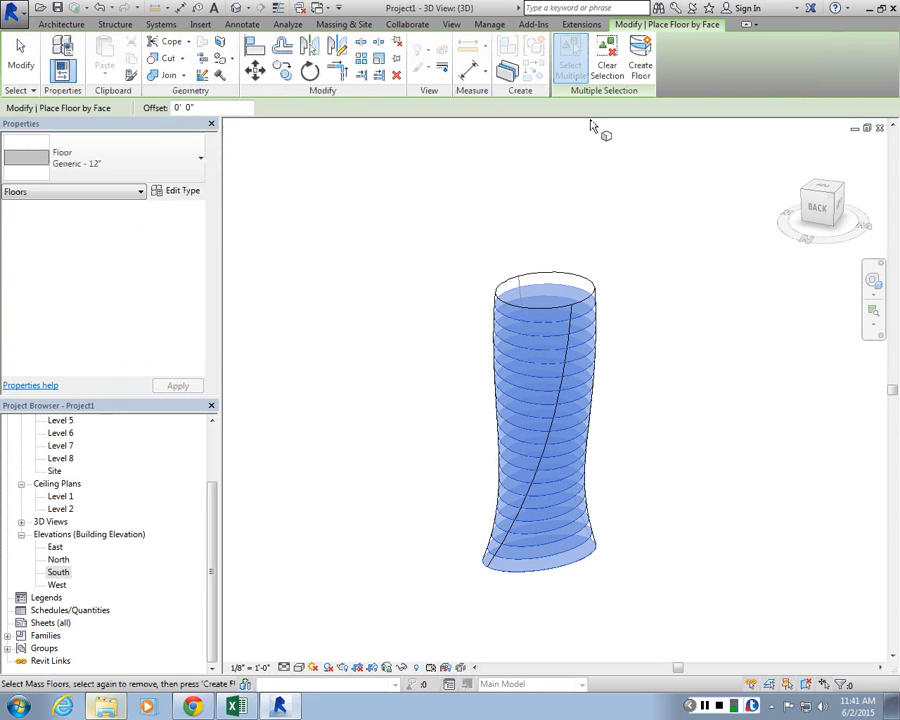
{"action": "left_click", "coordinate": [640, 65]}
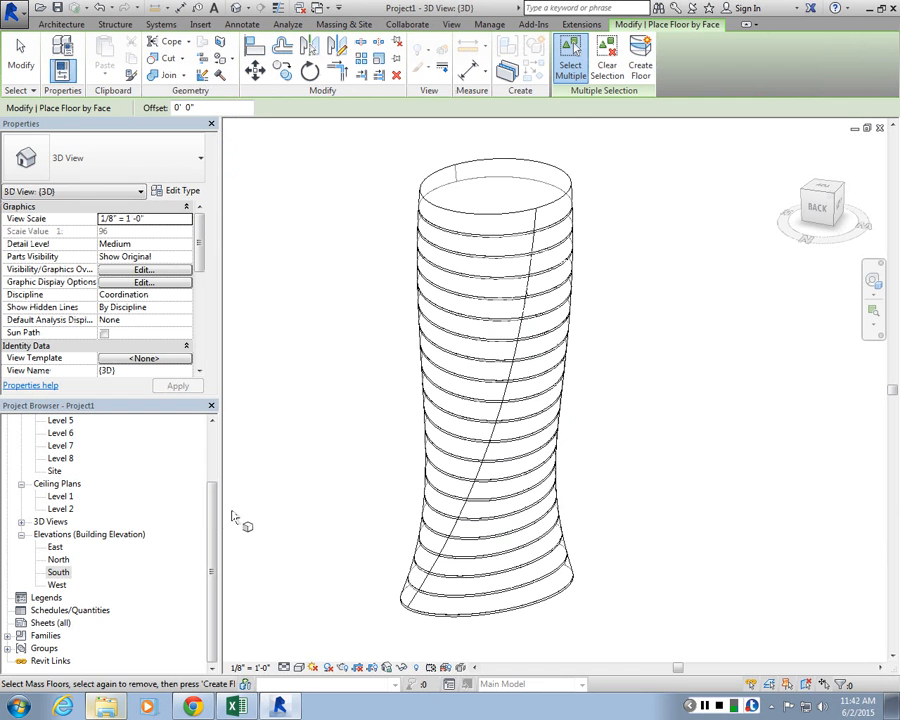
Display the 3D view with shaded surfaces and end floor placement
{"action": "left_click", "coordinate": [299, 667]}
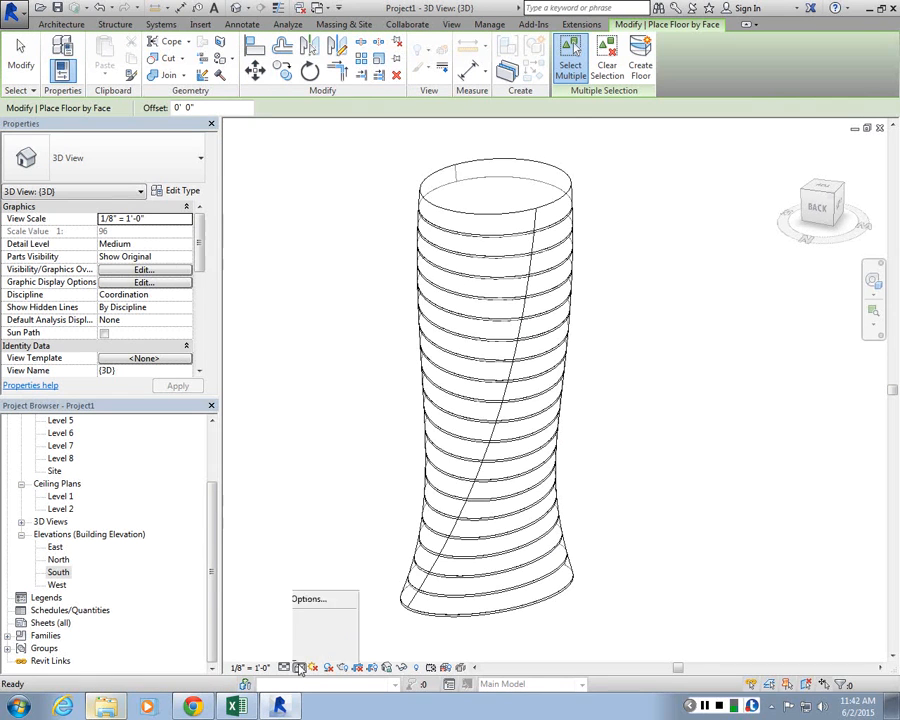
{"action": "left_click", "coordinate": [325, 610]}
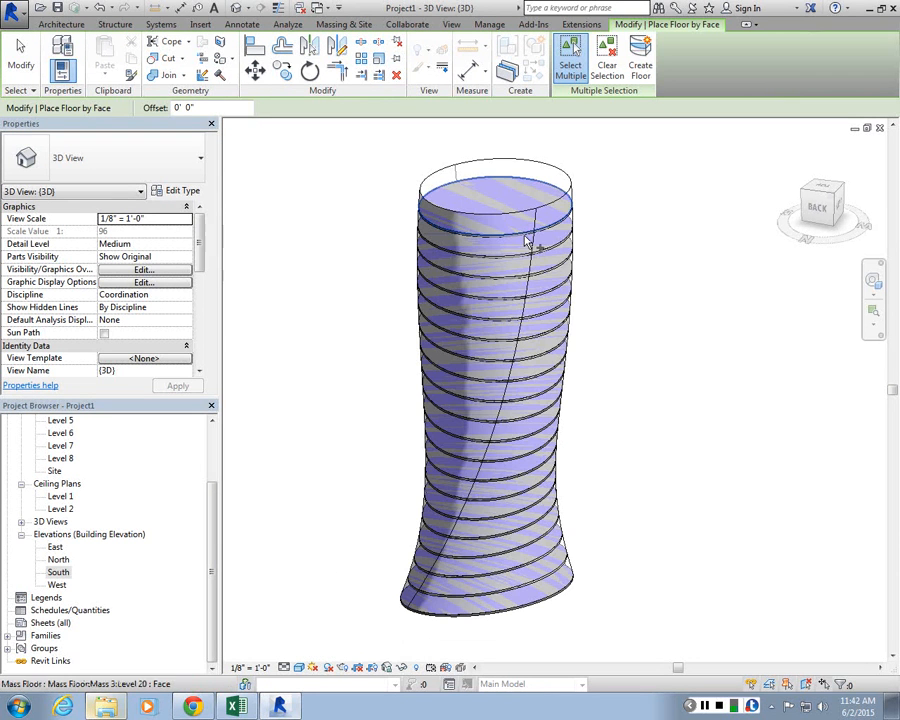
{"action": "key", "text": "Escape"}
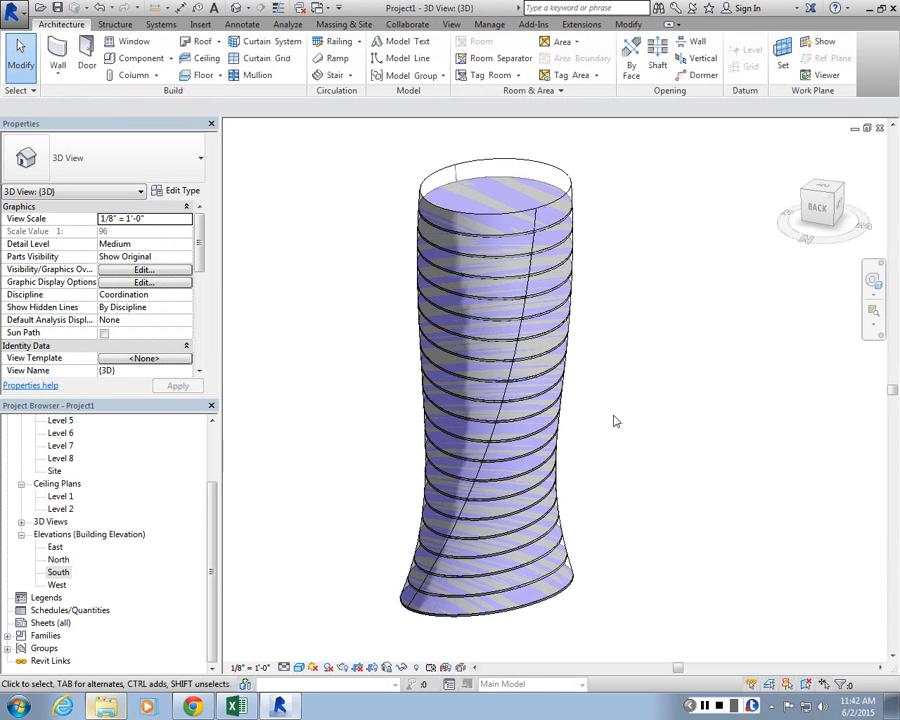
Inspect the properties of the tower's uppermost mass floor and of the floor element placed on it
{"action": "left_click", "coordinate": [557, 225]}
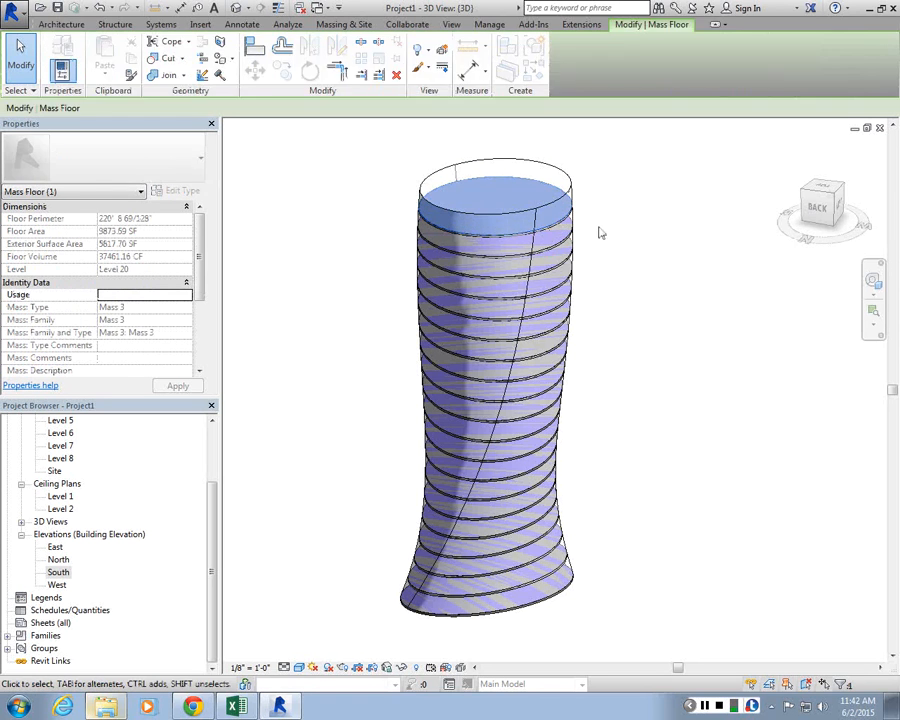
{"action": "left_click", "coordinate": [632, 222]}
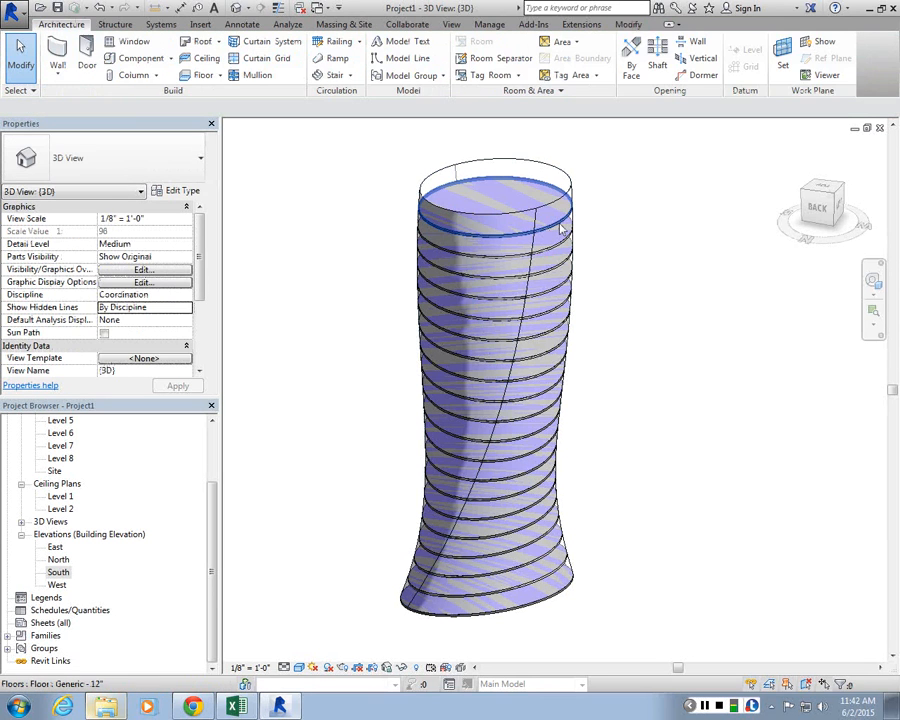
{"action": "left_click", "coordinate": [561, 229]}
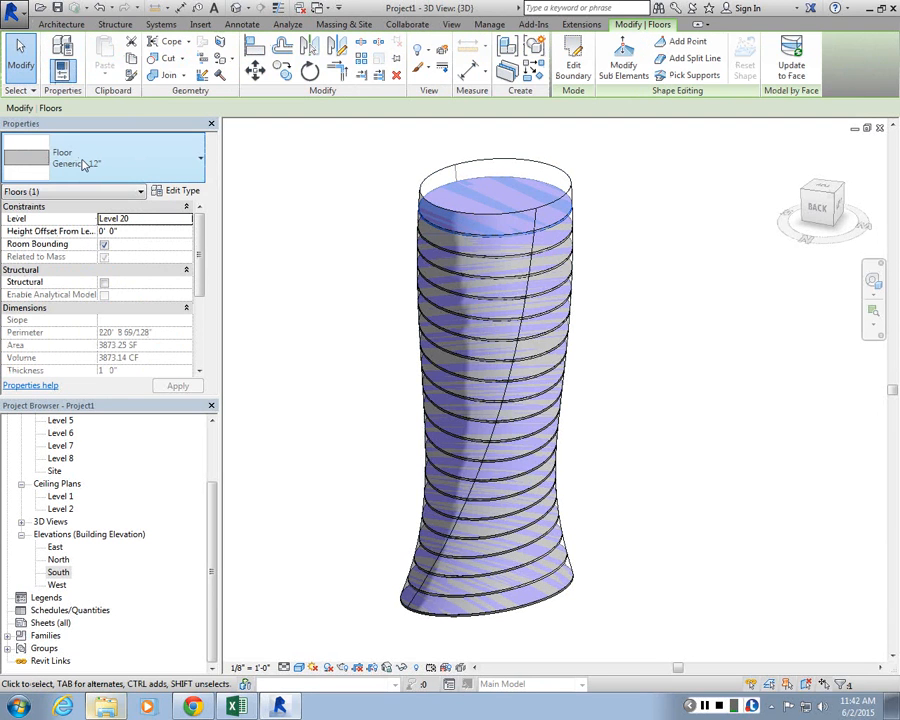
{"action": "key", "text": "Escape"}
{"action": "scroll", "coordinate": [493, 237], "scroll_direction": "down", "scroll_amount": 4}
{"action": "scroll", "coordinate": [543, 354], "scroll_direction": "up", "scroll_amount": 3}
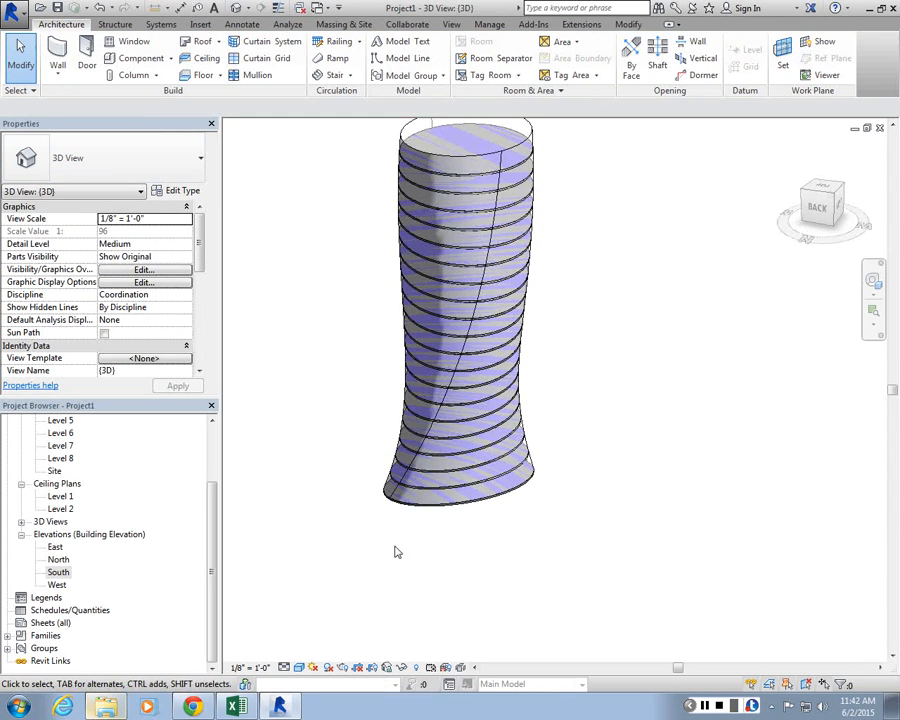
{"action": "mouse_move", "coordinate": [395, 552]}
{"action": "middle_mouse_down", "text": "shift"}
{"action": "mouse_move", "coordinate": [488, 476]}
{"action": "mouse_move", "coordinate": [392, 554]}
{"action": "middle_mouse_up", "text": "shift"}
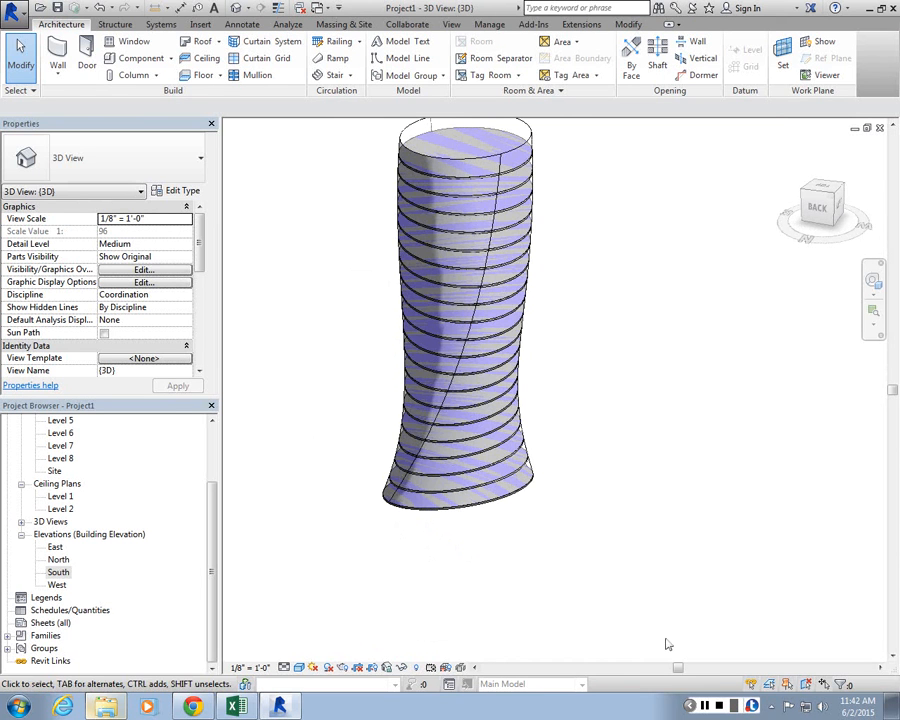
Review which levels are assigned as mass floors in the ellipse tower mass, keeping the selection as it is
{"action": "scroll", "coordinate": [517, 146], "scroll_direction": "down", "scroll_amount": 2}
{"action": "left_click", "coordinate": [517, 146]}
{"action": "scroll", "coordinate": [520, 135], "scroll_direction": "up", "scroll_amount": 2}
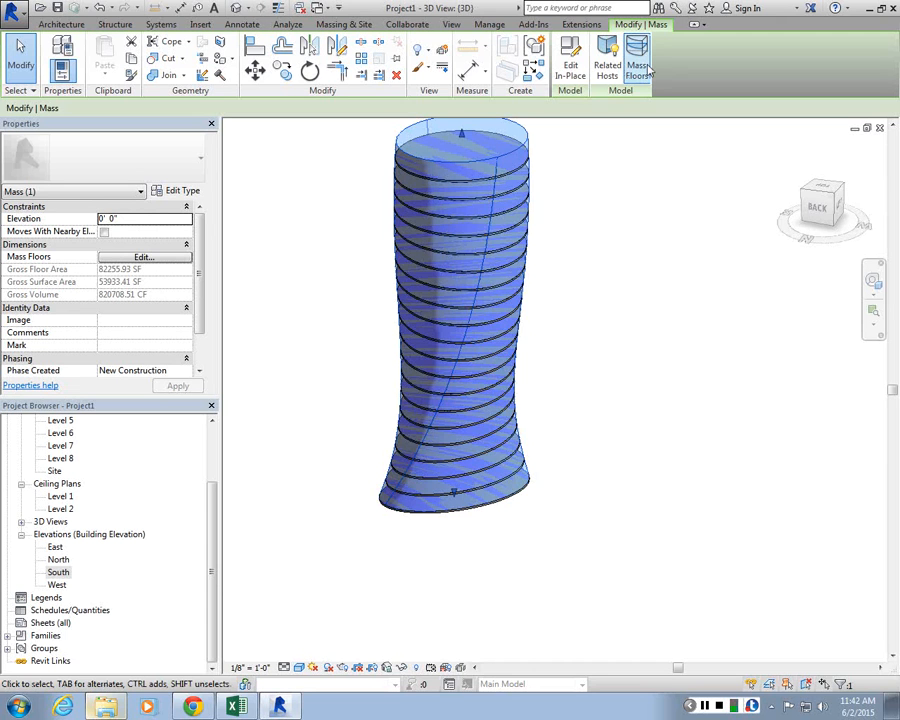
{"action": "left_click", "coordinate": [646, 70]}
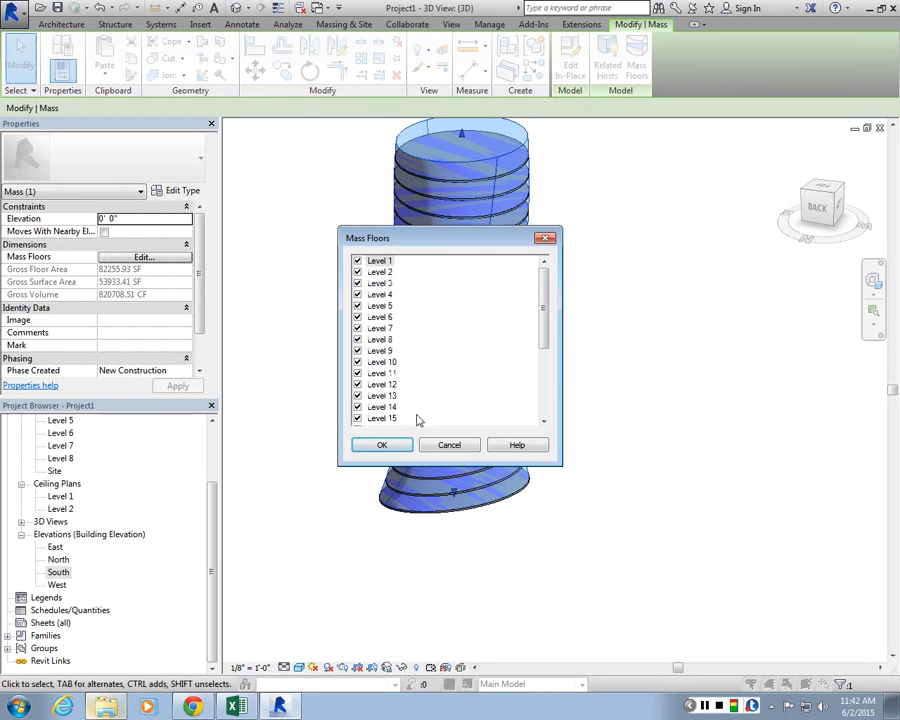
{"action": "key", "text": "Return"}
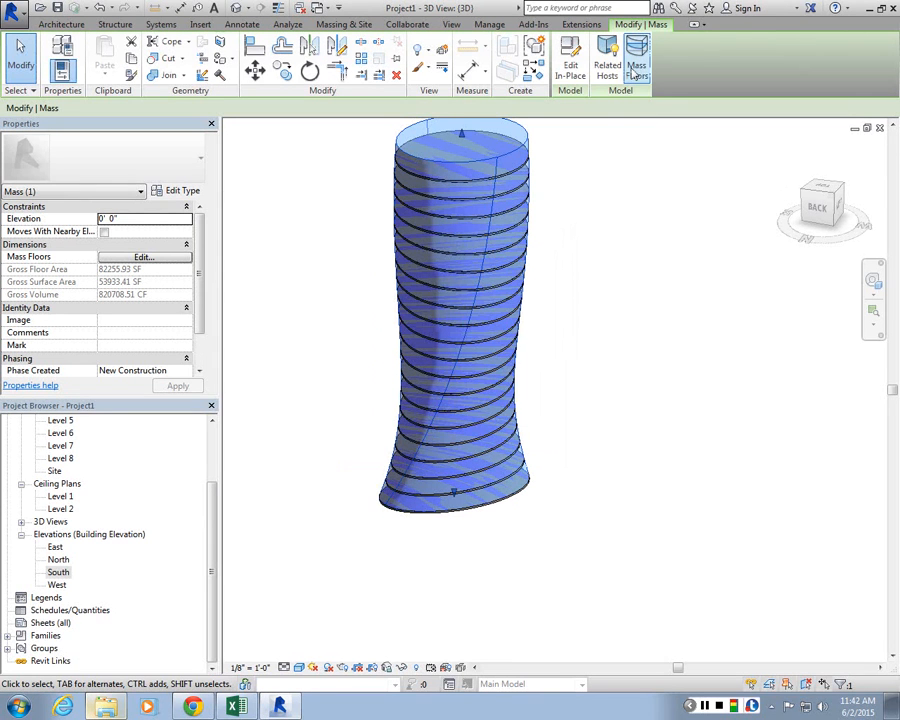
{"action": "key", "text": "Escape"}
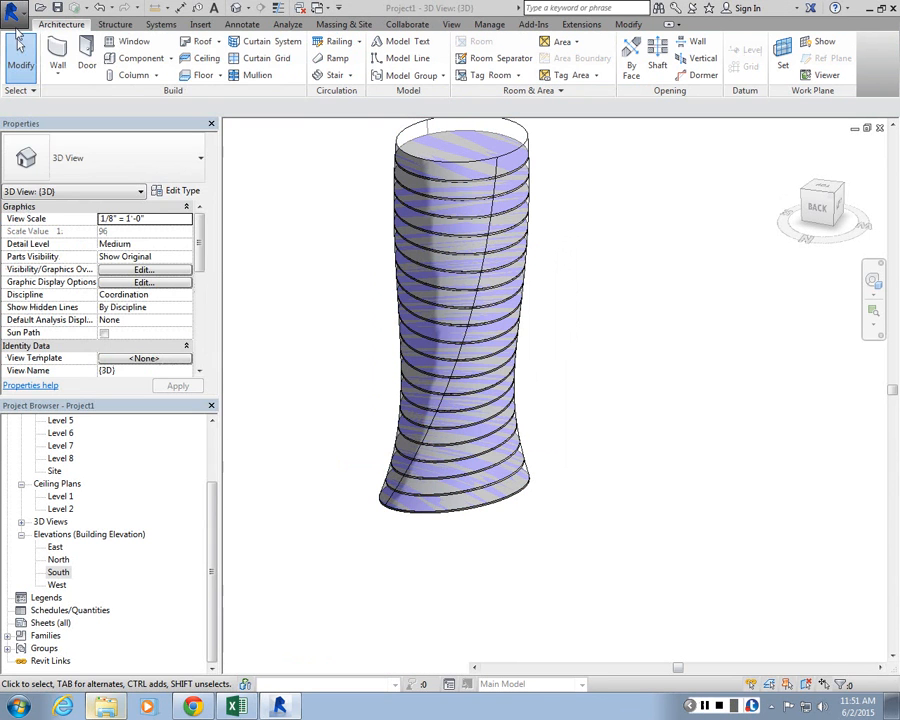
Create a new conceptual mass family from the Mass.rft template in the Conceptual Mass folder
{"action": "left_click", "coordinate": [13, 11]}
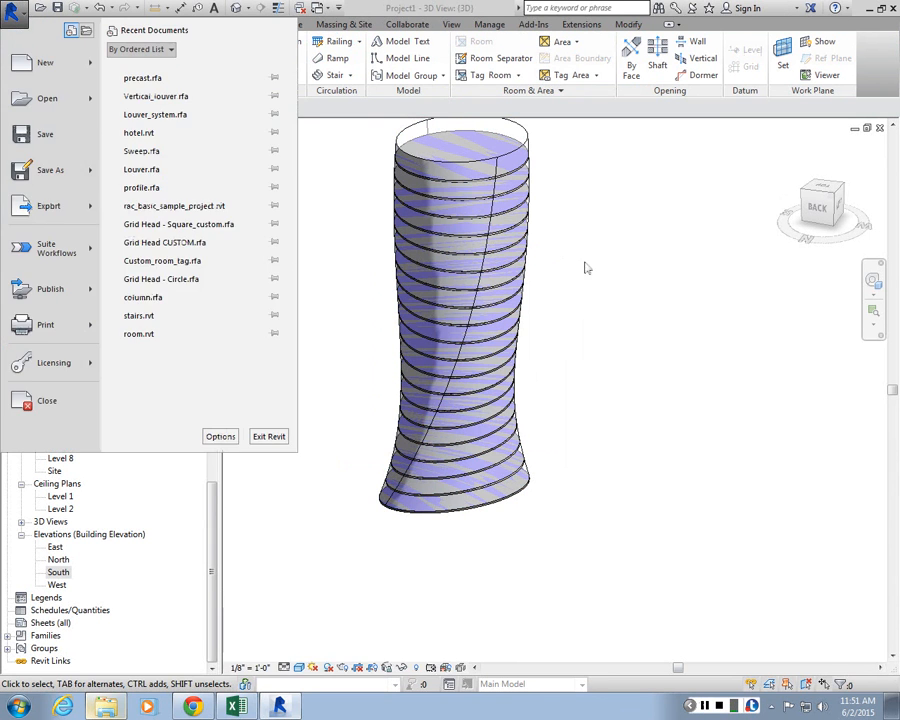
{"action": "left_click", "coordinate": [585, 263]}
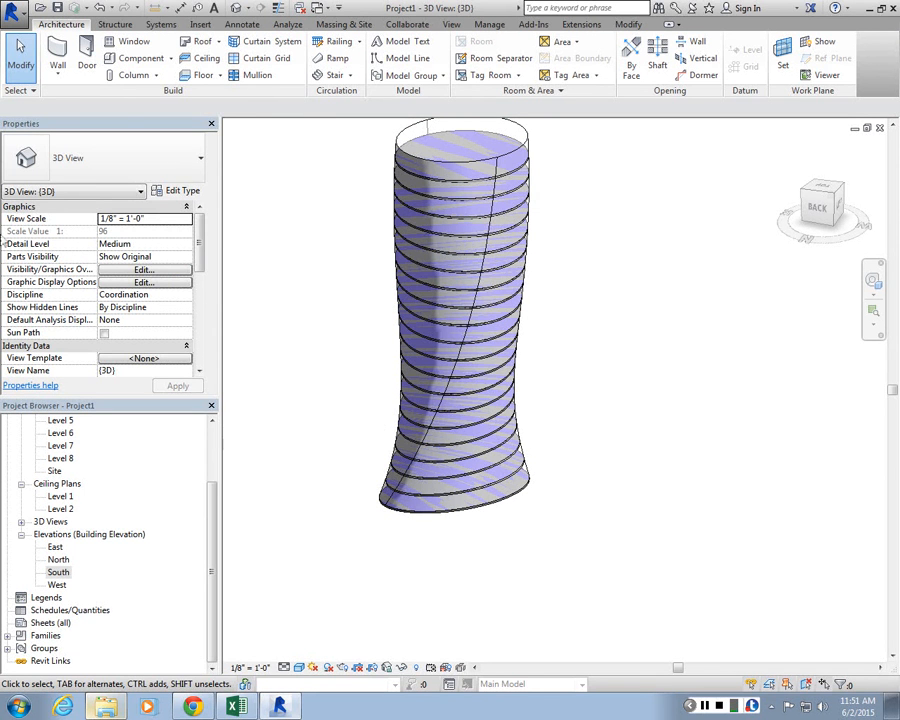
{"action": "left_click", "coordinate": [25, 17]}
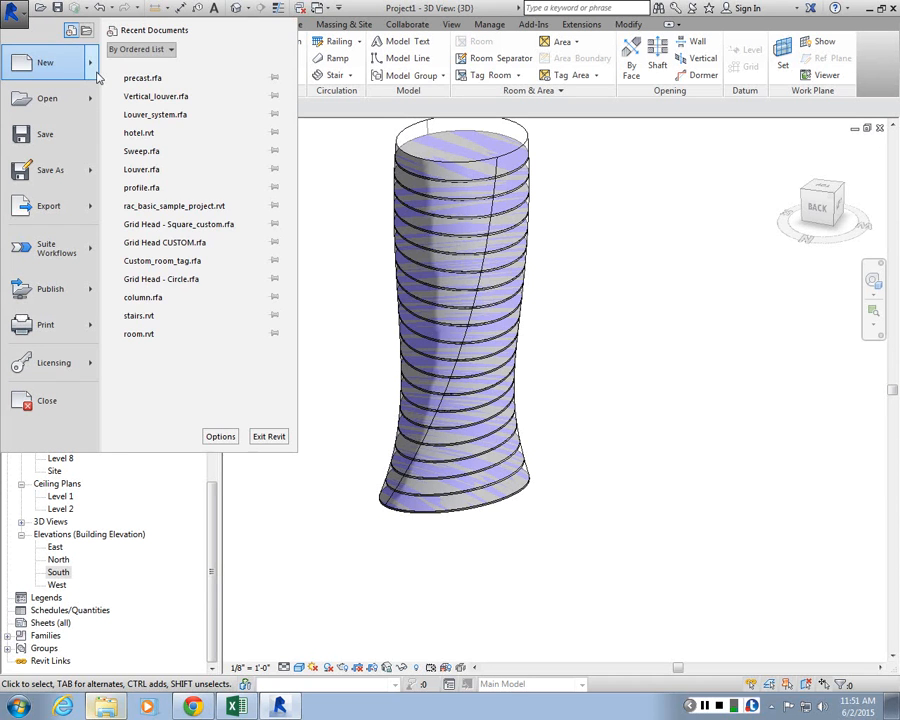
{"action": "mouse_move", "coordinate": [97, 77]}
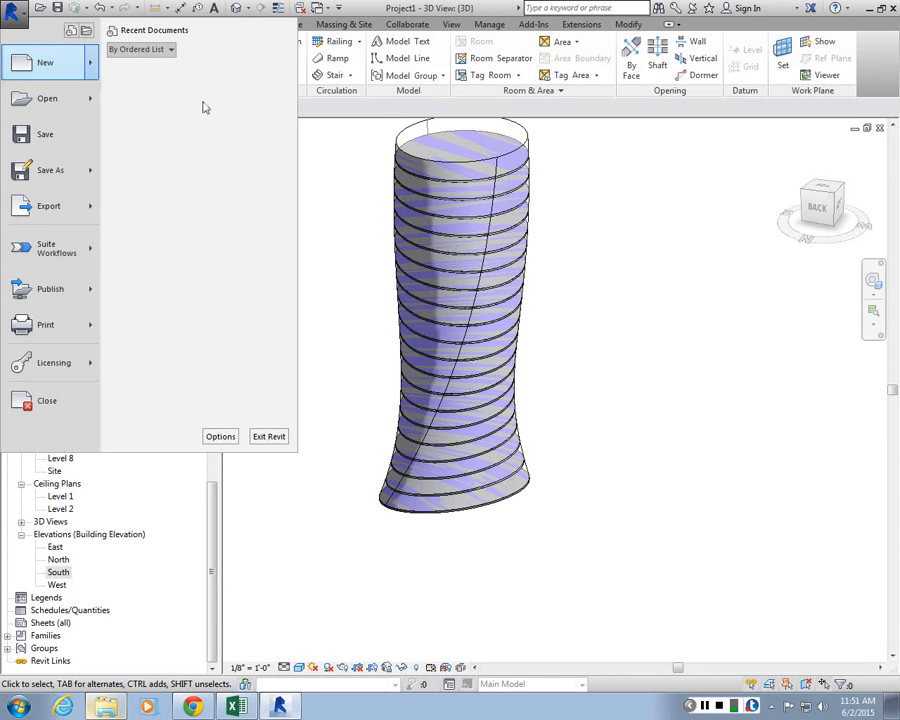
{"action": "left_click", "coordinate": [175, 148]}
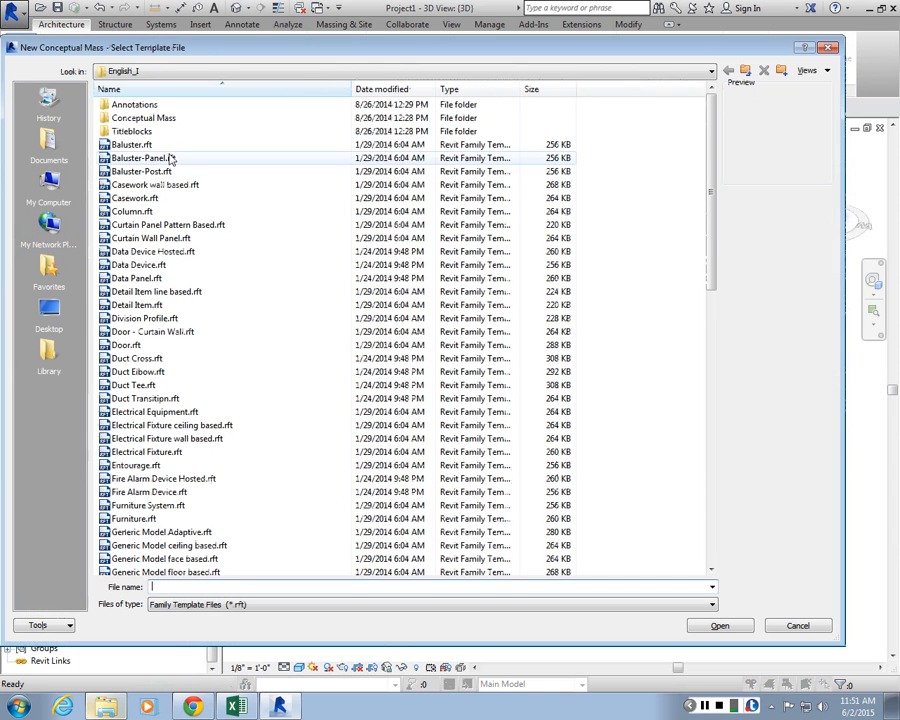
{"action": "double_click", "coordinate": [133, 118]}
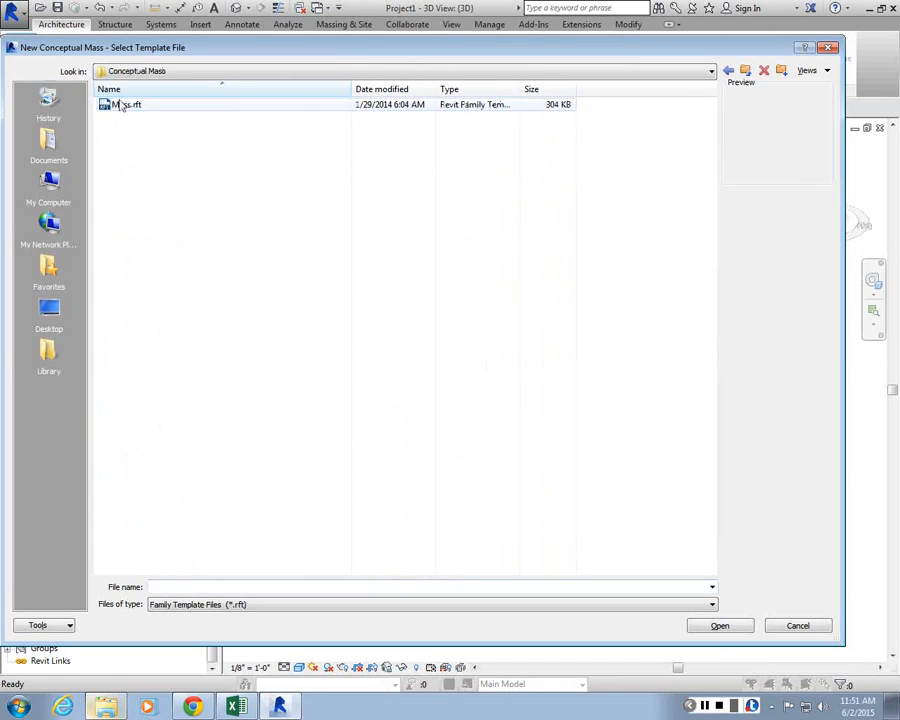
{"action": "left_click", "coordinate": [126, 105]}
{"action": "left_click", "coordinate": [720, 625]}
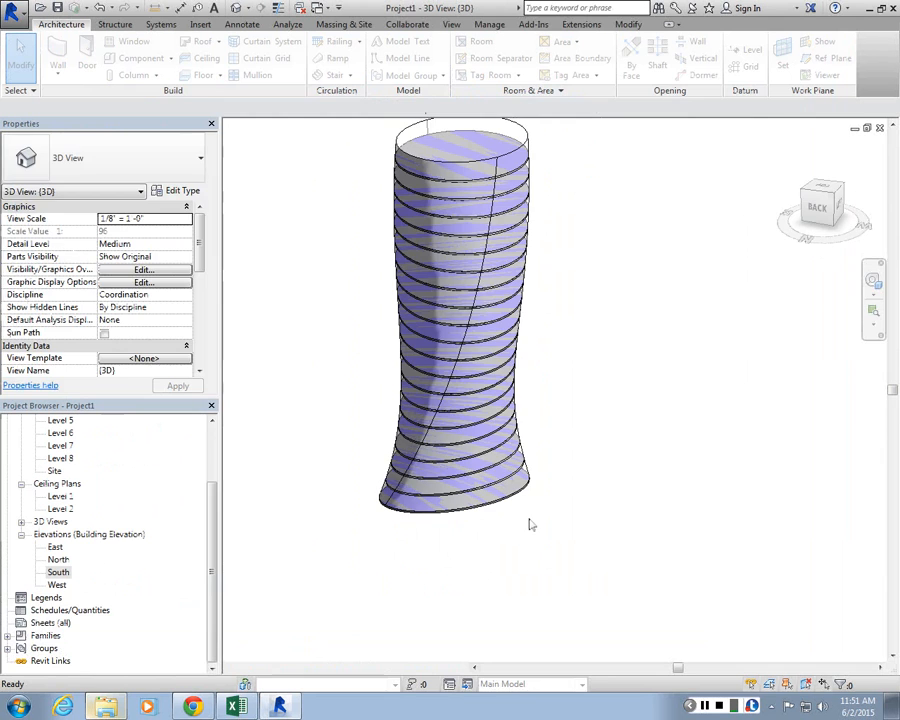
In the South elevation, add two levels above Level 1, the first 100' up and the second 96' above it
{"action": "scroll", "coordinate": [625, 410], "scroll_direction": "up", "scroll_amount": 3}
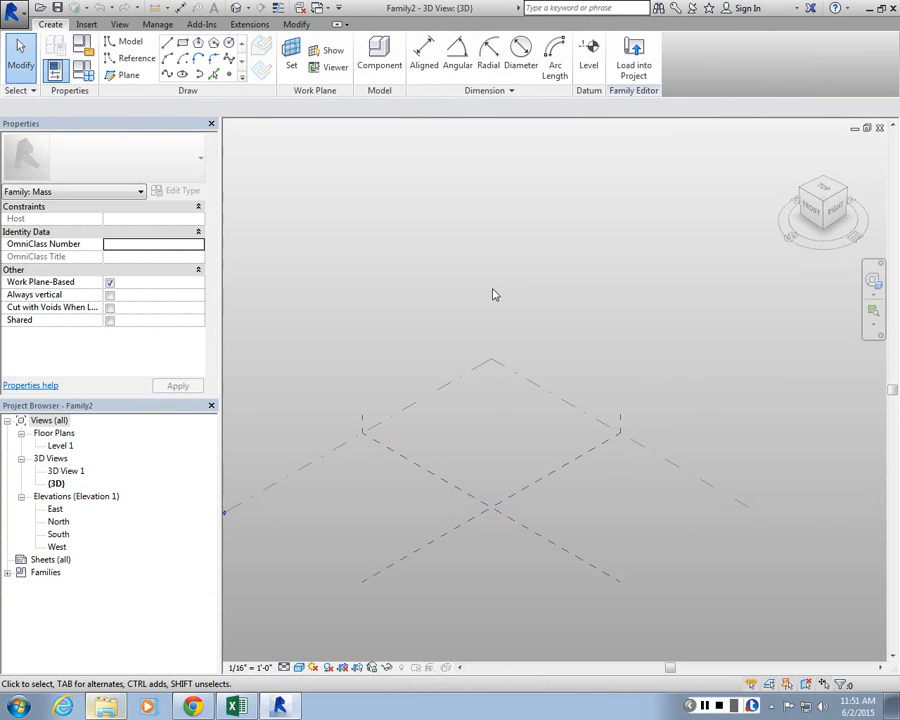
{"action": "double_click", "coordinate": [58, 534]}
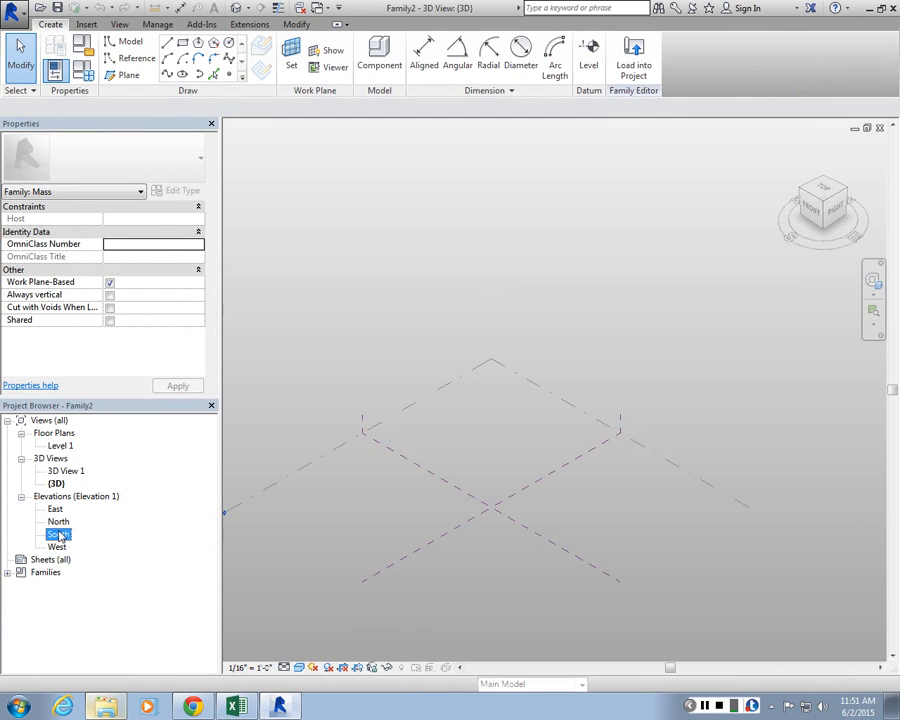
{"action": "scroll", "coordinate": [563, 312], "scroll_direction": "down", "scroll_amount": 1}
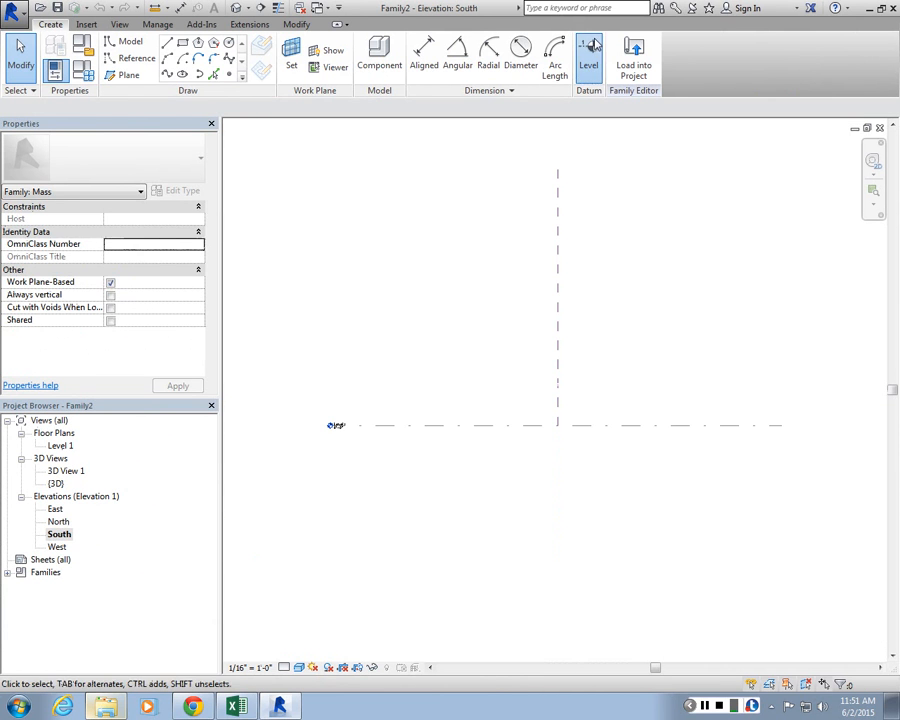
{"action": "left_click", "coordinate": [589, 52]}
{"action": "left_click", "coordinate": [567, 307]}
{"action": "left_click", "coordinate": [296, 310]}
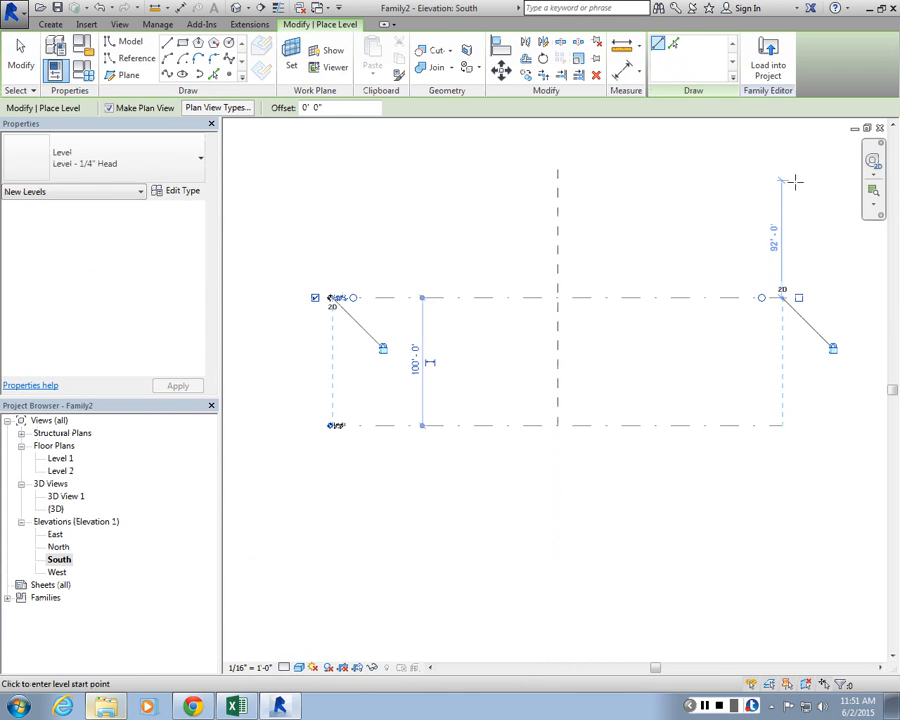
{"action": "left_click", "coordinate": [765, 174]}
{"action": "left_click", "coordinate": [340, 175]}
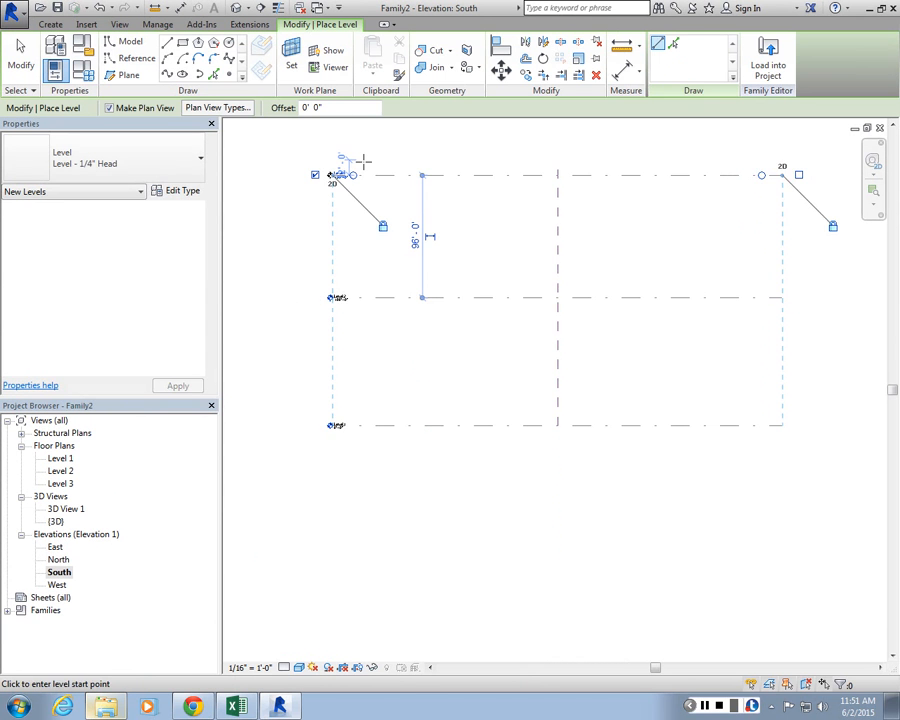
{"action": "key", "text": "Escape"}
{"action": "key", "text": "Escape"}
Set Level 1 as the work plane in the 3D view
{"action": "double_click", "coordinate": [61, 458]}
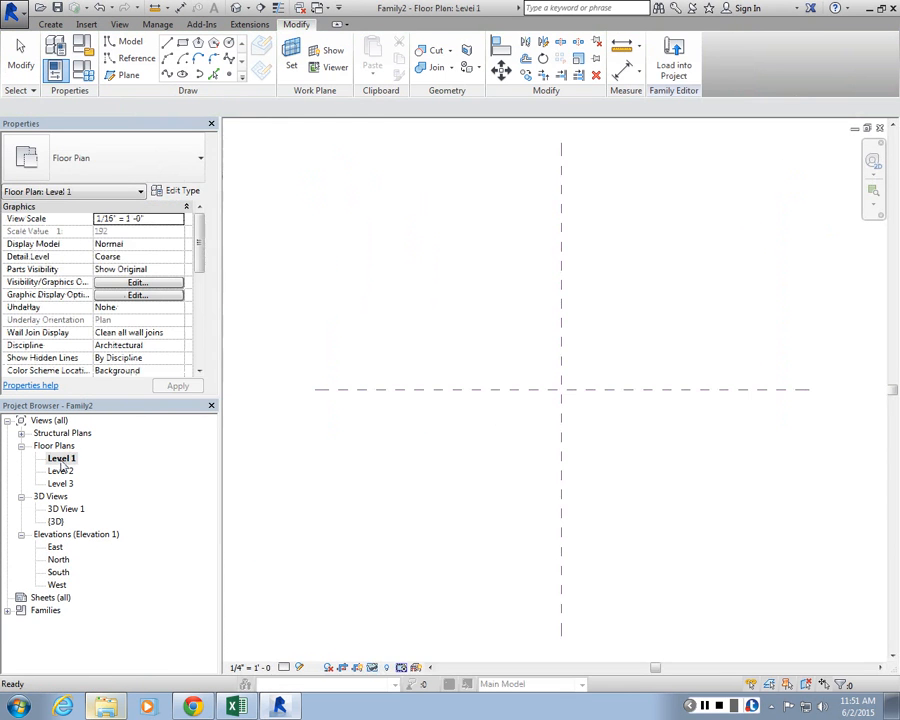
{"action": "left_click", "coordinate": [237, 8]}
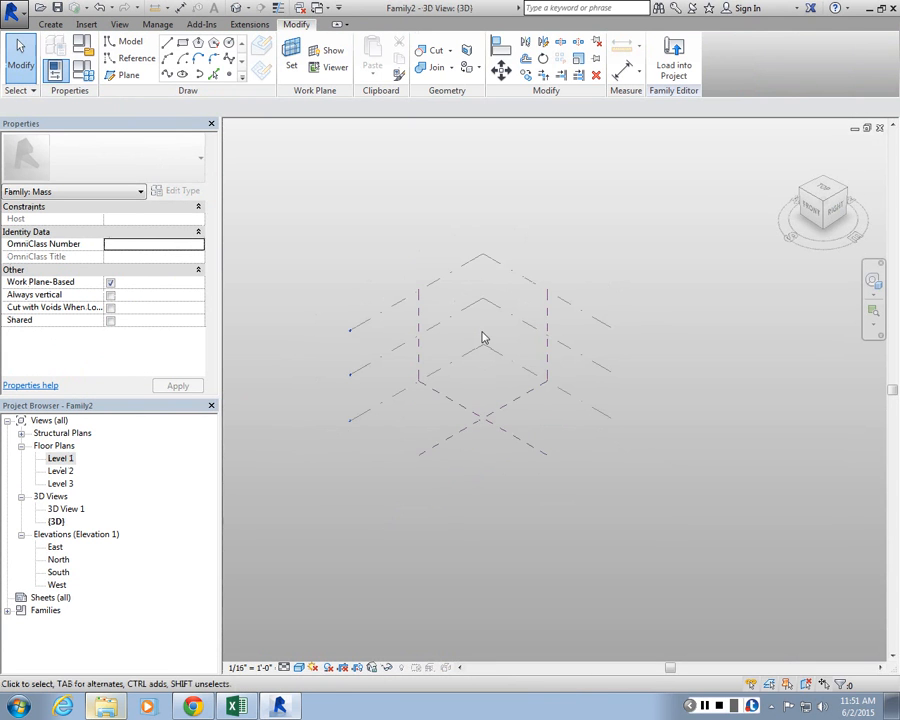
{"action": "scroll", "coordinate": [474, 339], "scroll_direction": "up", "scroll_amount": 2}
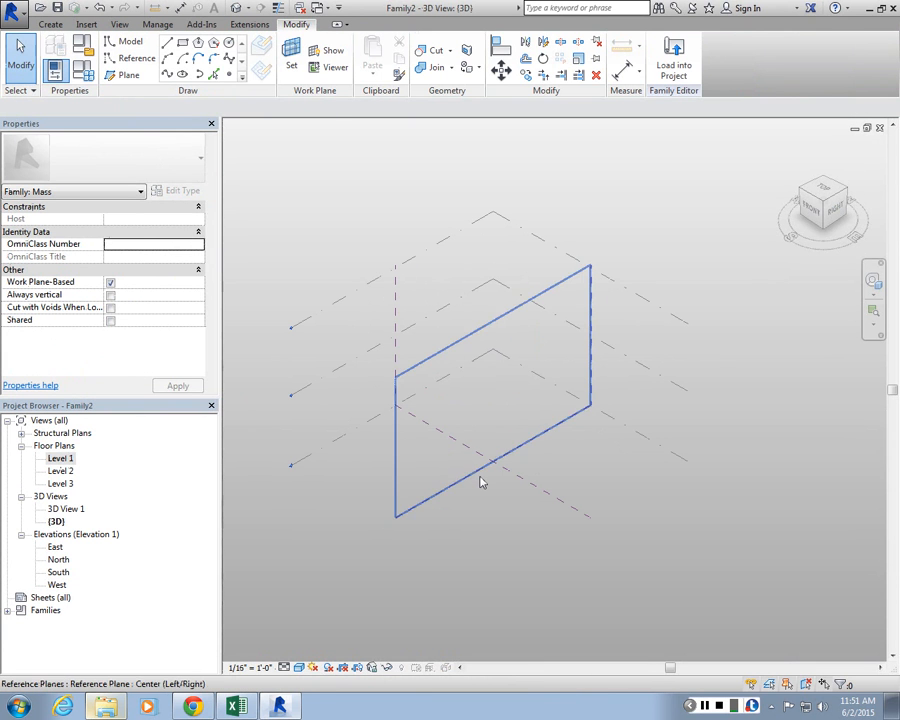
{"action": "left_click", "coordinate": [291, 64]}
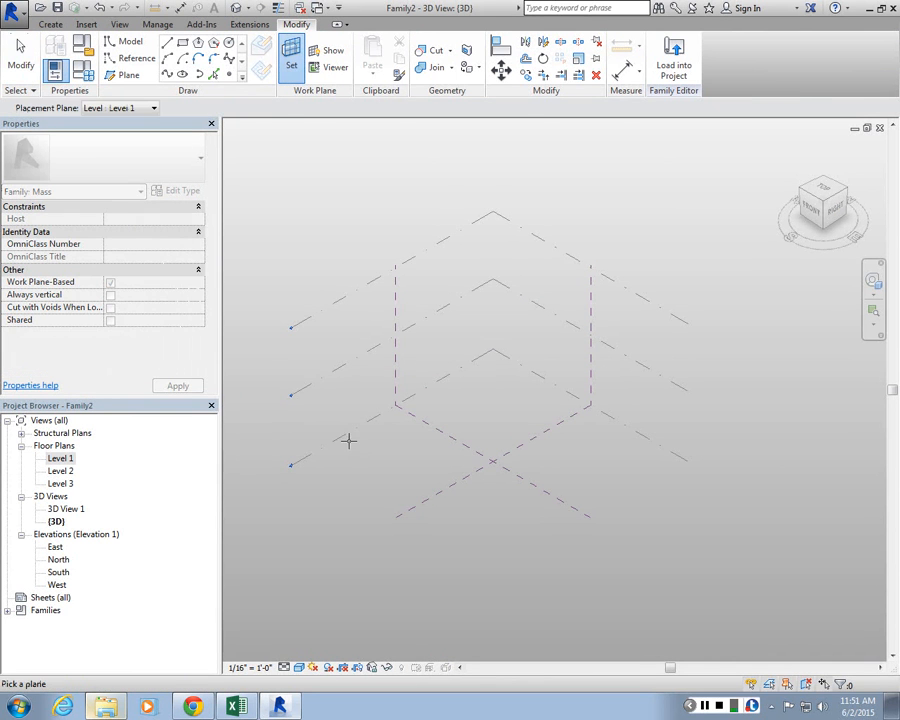
{"action": "left_click", "coordinate": [341, 437]}
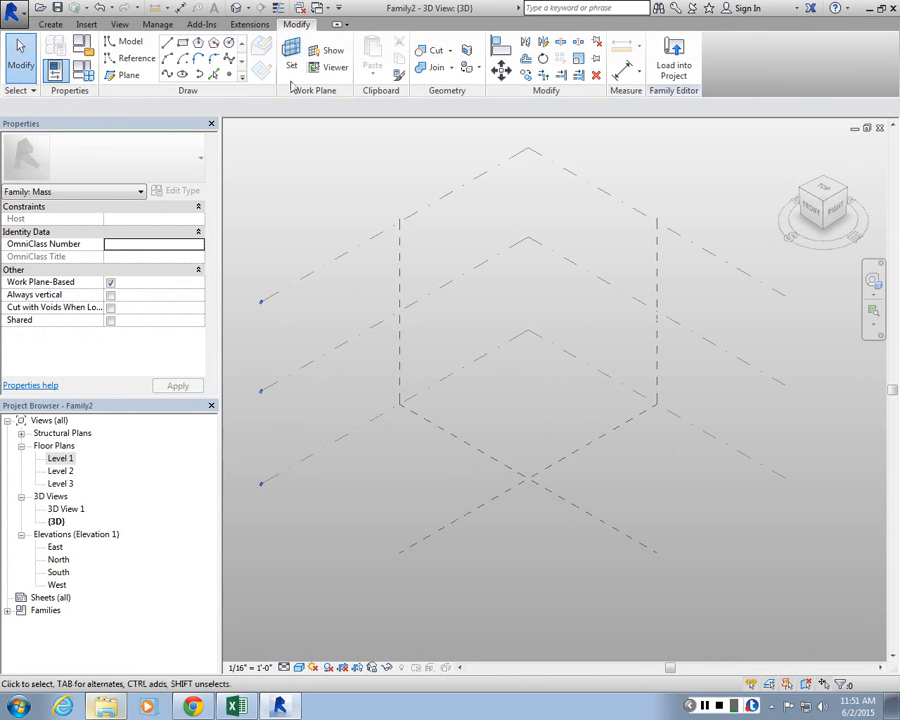
Sketch a freeform closed spline outline on Level 1 near the intersection of the centre reference planes
{"action": "left_click", "coordinate": [229, 59]}
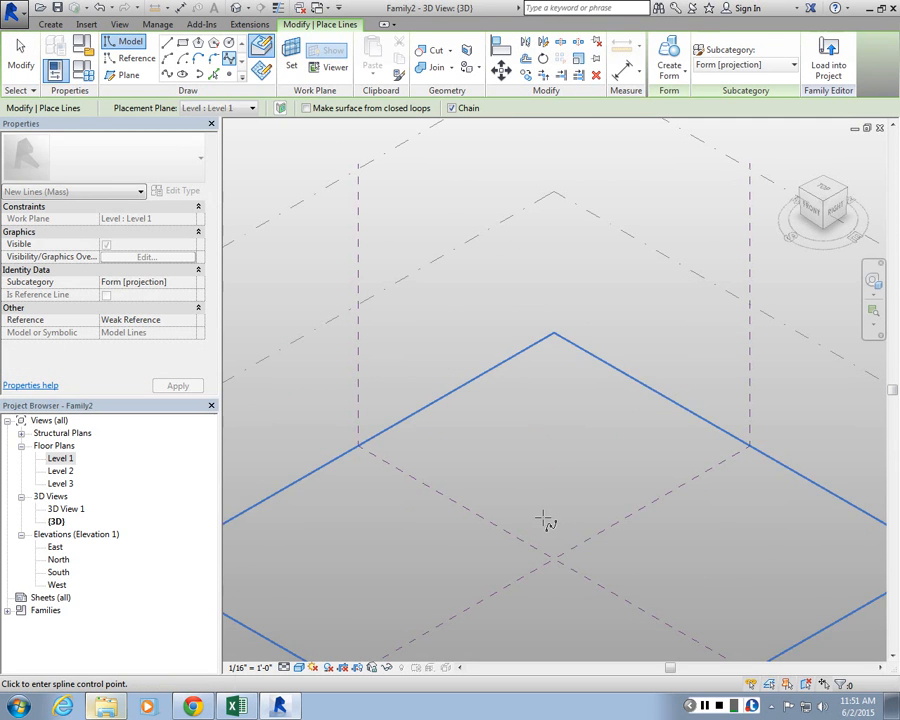
{"action": "left_click", "coordinate": [580, 527]}
{"action": "left_click", "coordinate": [628, 547]}
{"action": "left_click", "coordinate": [619, 589]}
{"action": "left_click", "coordinate": [513, 567]}
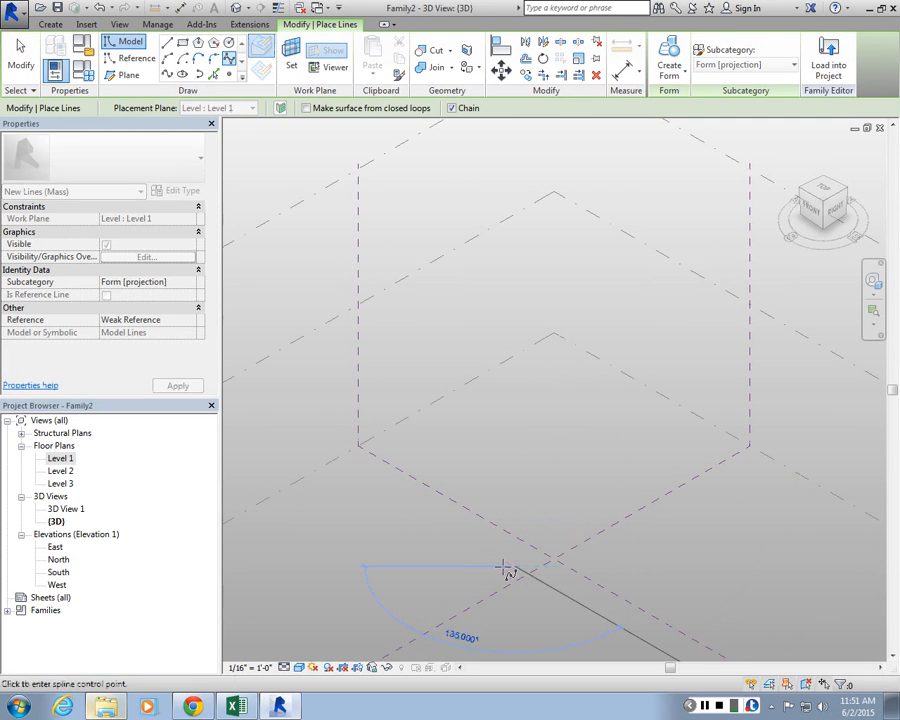
{"action": "left_click", "coordinate": [503, 568]}
{"action": "scroll", "coordinate": [531, 521], "scroll_direction": "up", "scroll_amount": 3}
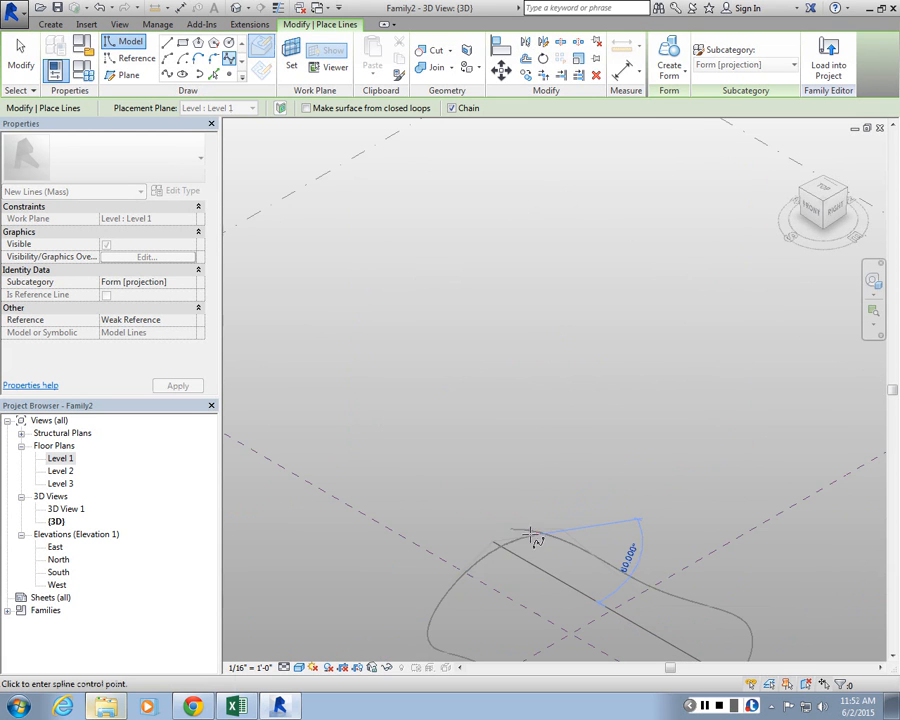
{"action": "left_click", "coordinate": [514, 530]}
{"action": "scroll", "coordinate": [516, 555], "scroll_direction": "up", "scroll_amount": 3}
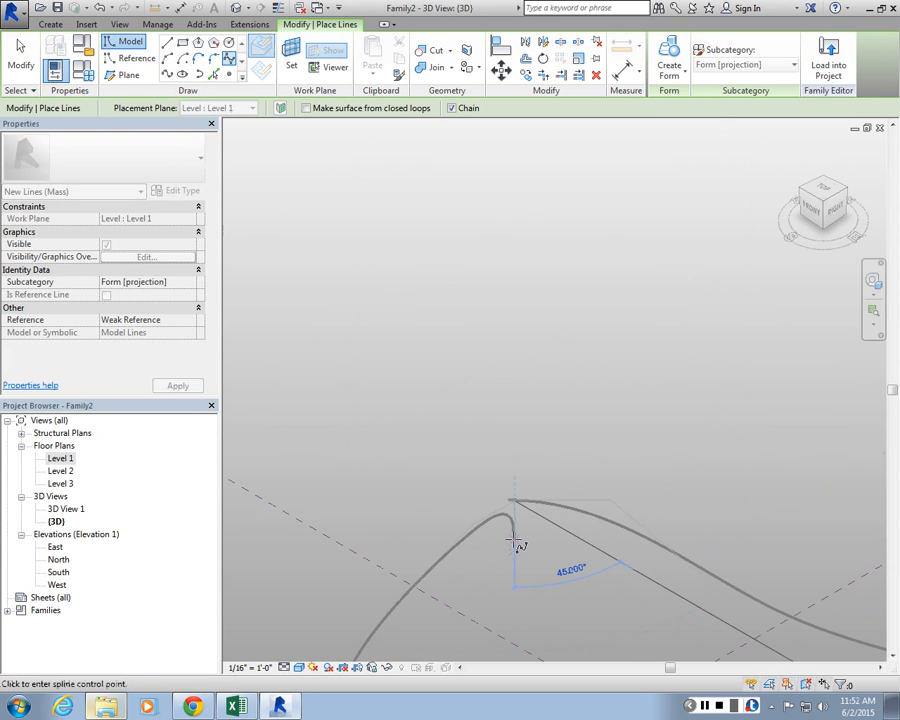
{"action": "key", "text": "Escape"}
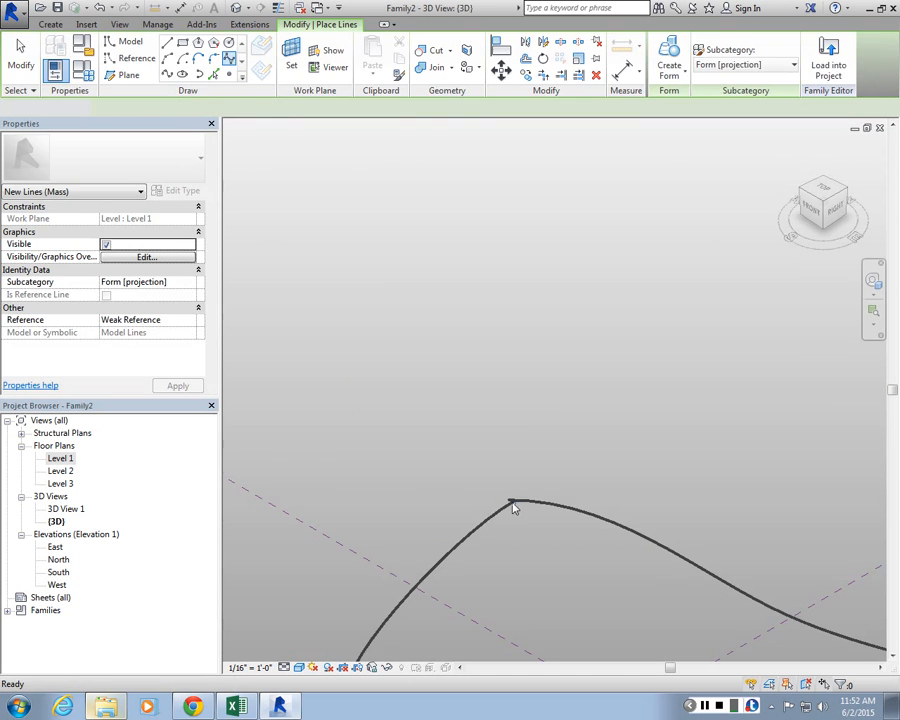
{"action": "key", "text": "Escape"}
Try to adjust the end point where the spline outline should close, and delete the spline
{"action": "left_click", "coordinate": [513, 493]}
{"action": "left_click_drag", "start_coordinate": [515, 490], "coordinate": [504, 488]}
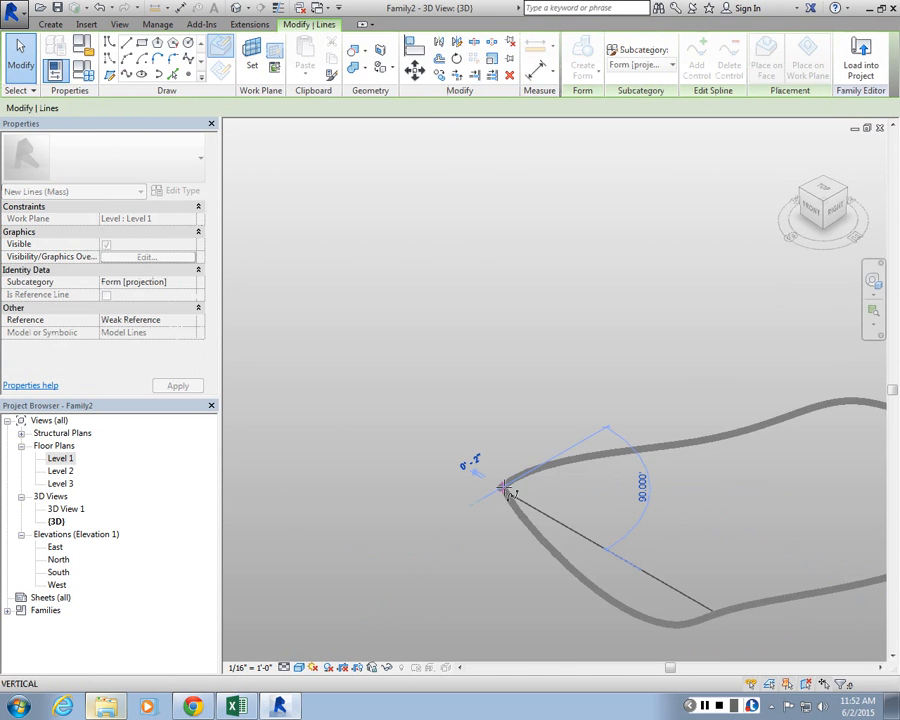
{"action": "left_click", "coordinate": [499, 462]}
{"action": "scroll", "coordinate": [499, 462], "scroll_direction": "down", "scroll_amount": 5}
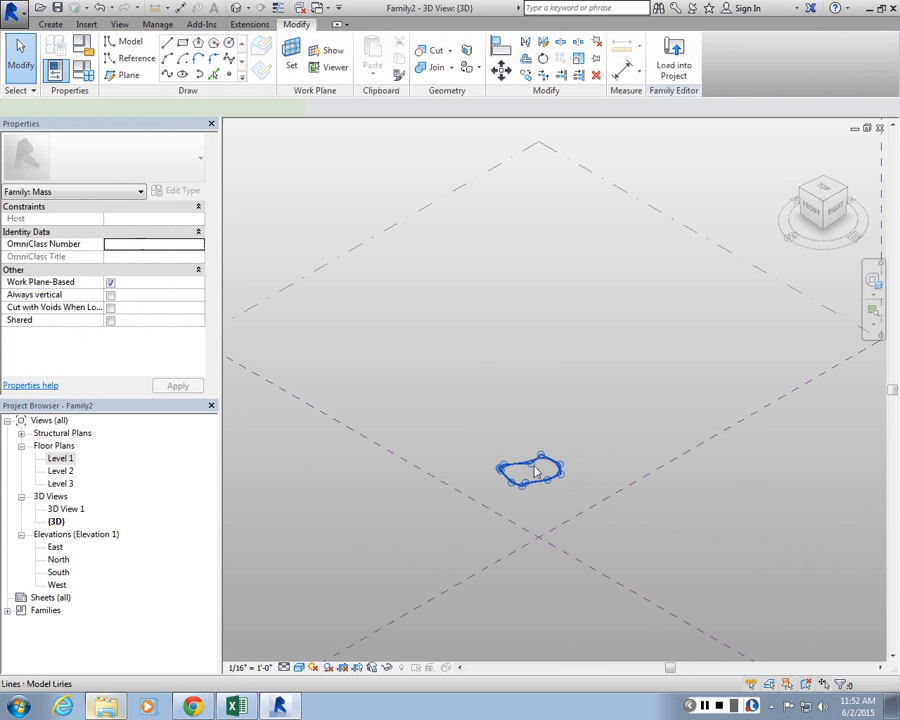
{"action": "key", "text": "Delete"}
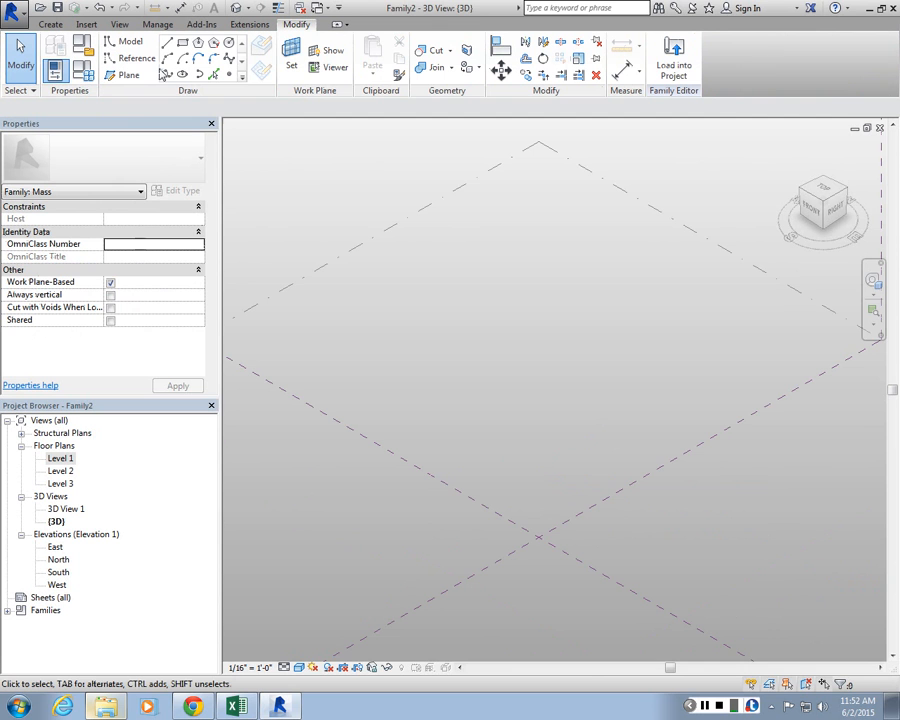
Open the Level 1 floor plan for sketching the base profile
{"action": "double_click", "coordinate": [66, 460]}
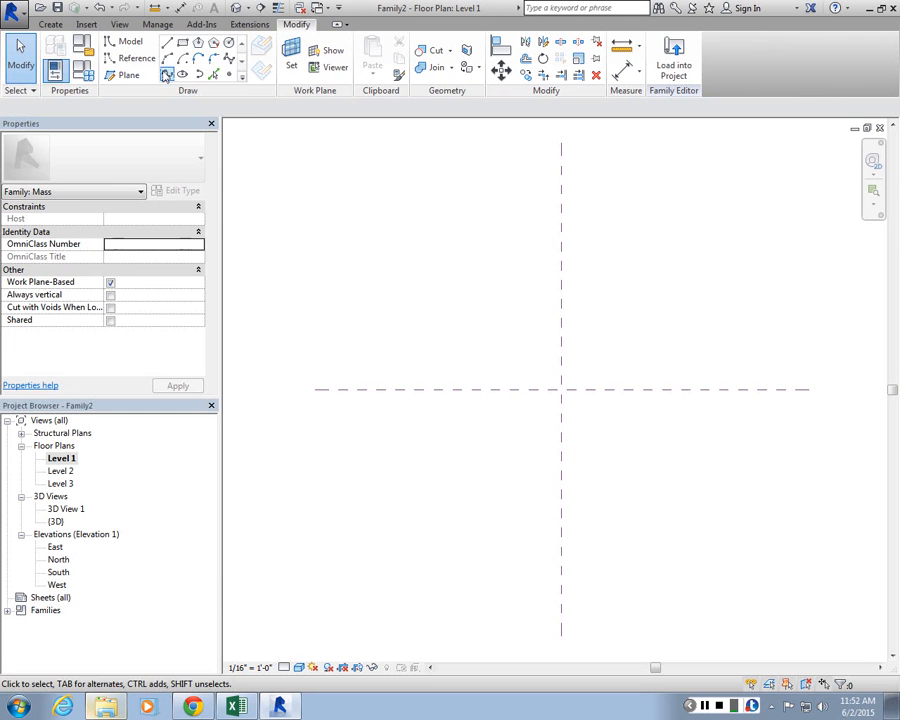
{"action": "scroll", "coordinate": [750, 404], "scroll_direction": "up", "scroll_amount": 1}
{"action": "middle_click_drag", "start_coordinate": [750, 404], "coordinate": [685, 460]}
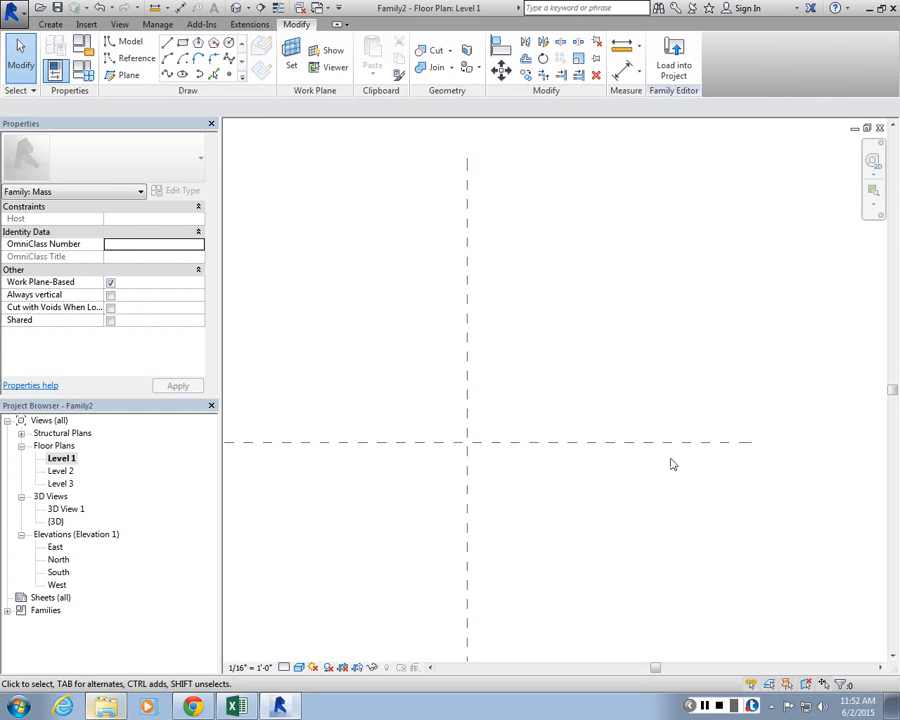
Try to sketch a closed spline outline around the reference plane intersection in the Level 1 plan, and delete it
{"action": "left_click", "coordinate": [230, 63]}
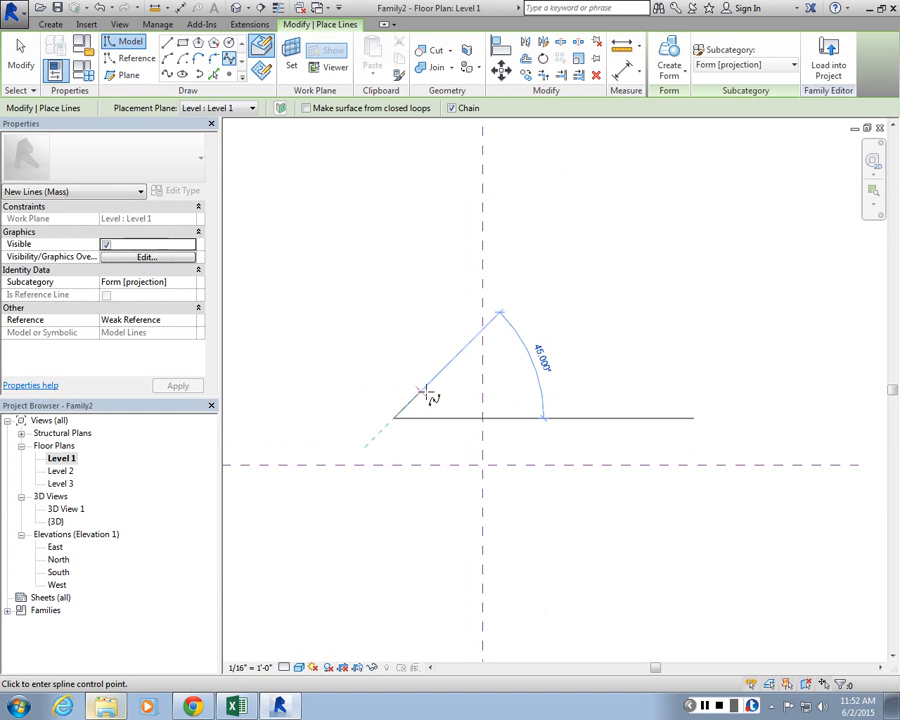
{"action": "left_click", "coordinate": [426, 392]}
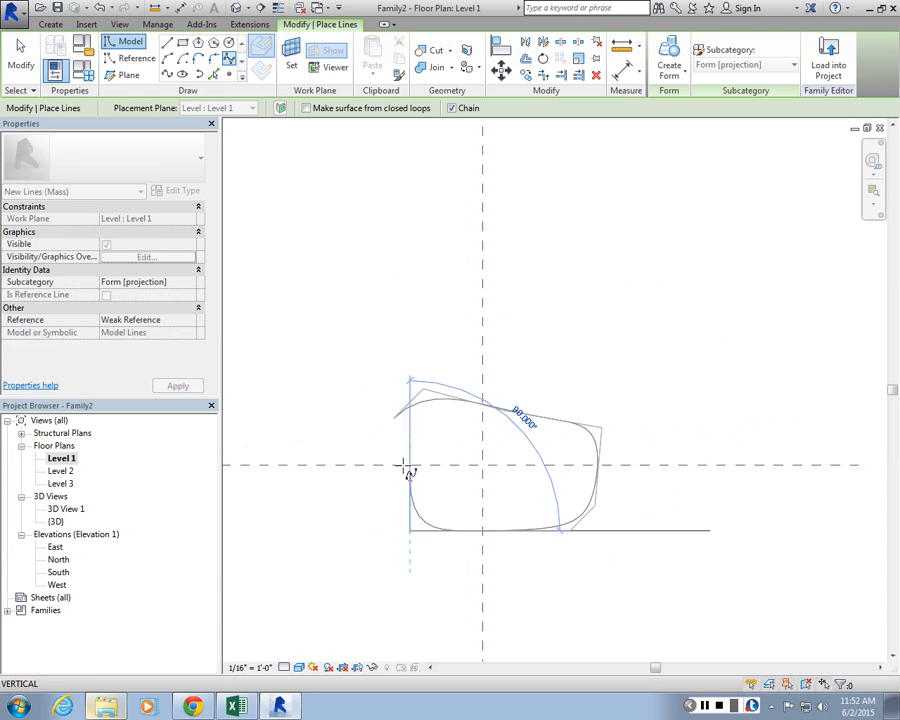
{"action": "left_click", "coordinate": [397, 457]}
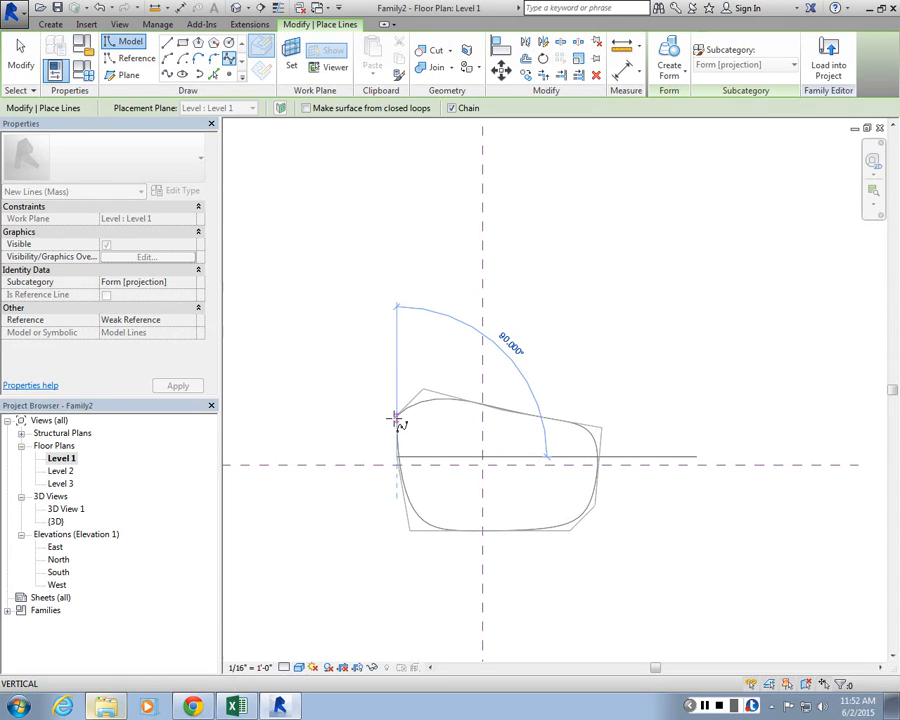
{"action": "double_click", "coordinate": [400, 417]}
{"action": "key", "text": "Escape"}
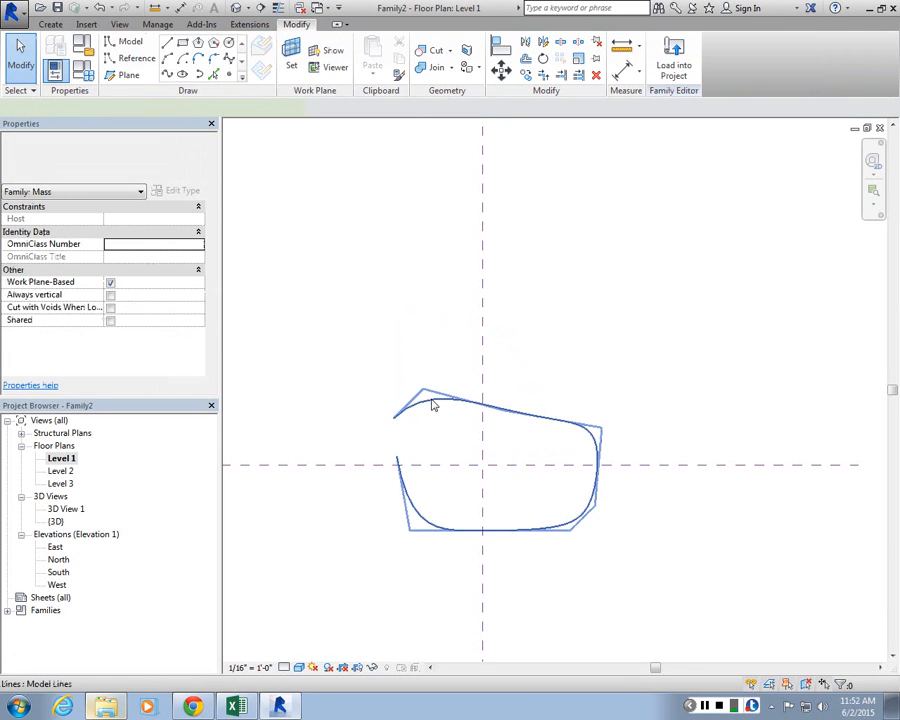
{"action": "left_click", "coordinate": [433, 404]}
{"action": "key", "text": "Delete"}
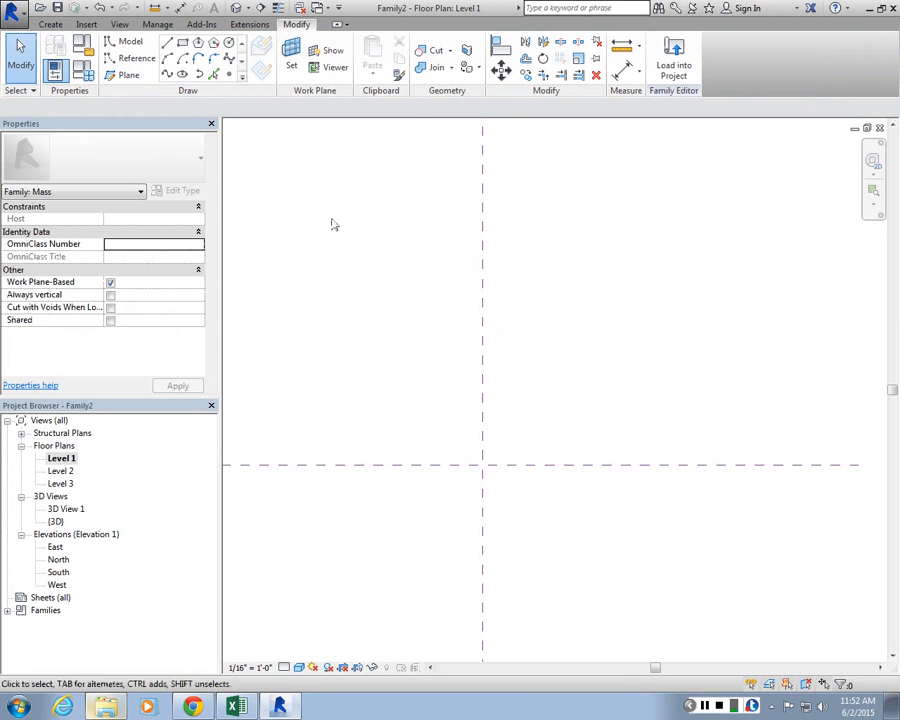
Draw a tilted ellipse on Level 1 centred on the reference plane intersection, with radii of about 48' and 32'
{"action": "left_click", "coordinate": [183, 75]}
{"action": "left_click", "coordinate": [482, 464]}
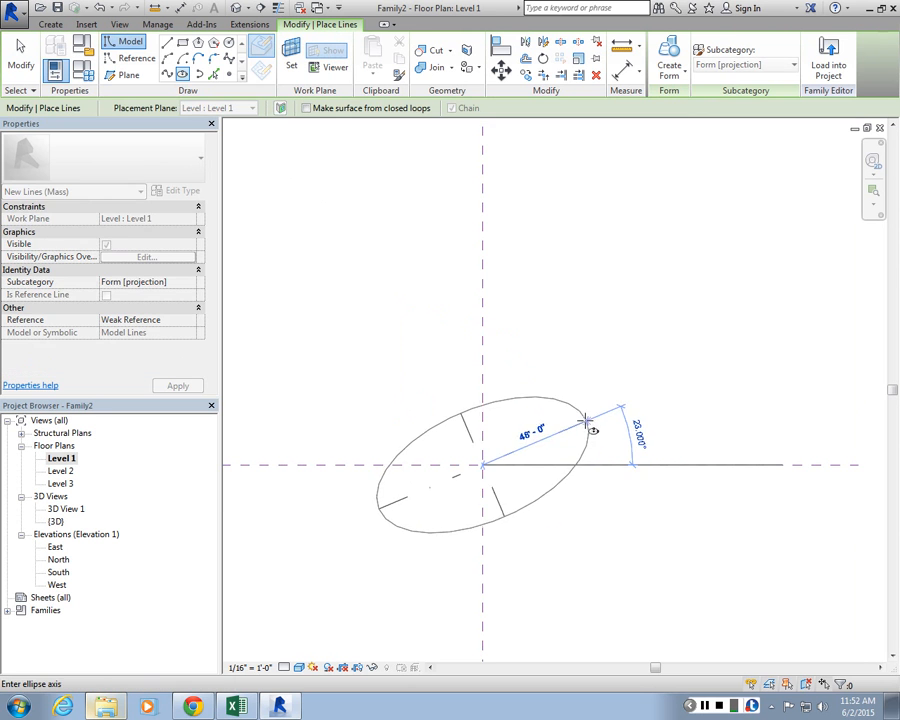
{"action": "left_click", "coordinate": [586, 420]}
{"action": "left_click", "coordinate": [527, 527]}
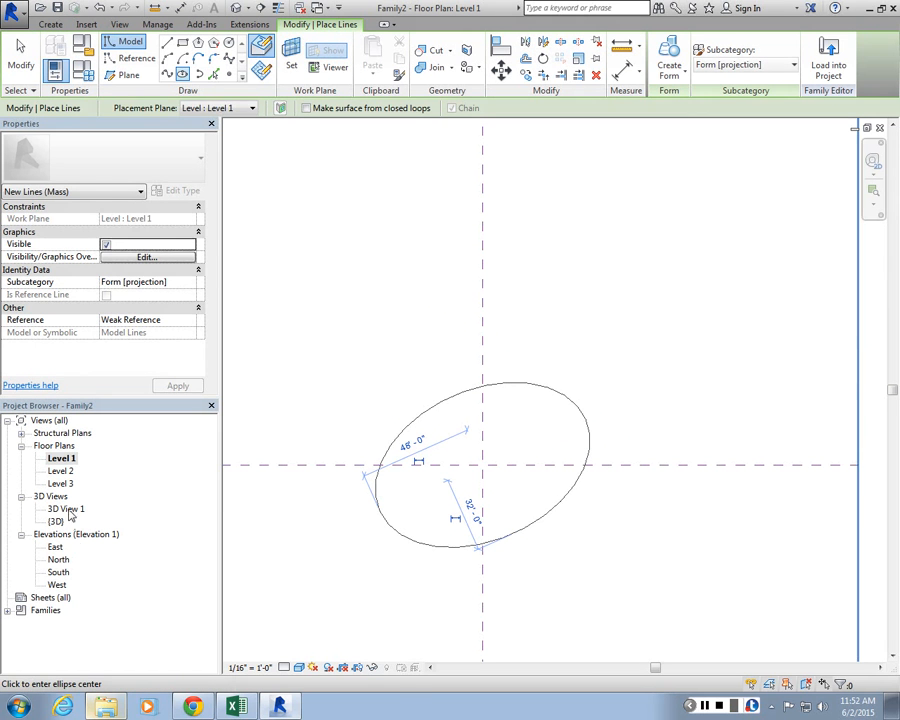
Draw an ellipse on Level 2 centred on the reference plane intersection, slightly longer along the front-back axis than across
{"action": "double_click", "coordinate": [170, 474]}
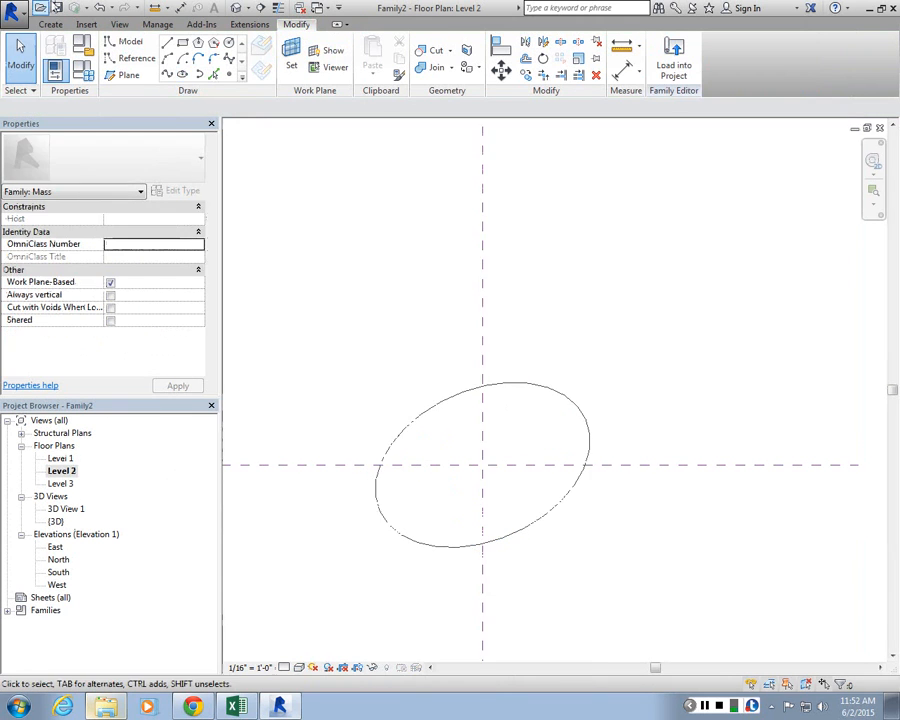
{"action": "left_click", "coordinate": [183, 75]}
{"action": "left_click", "coordinate": [483, 464]}
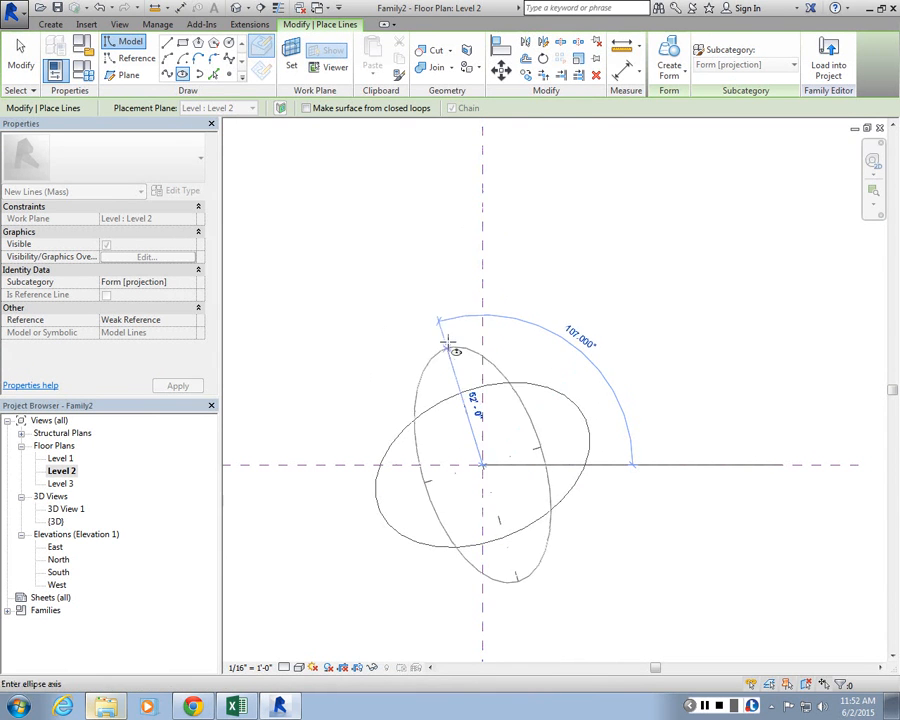
{"action": "left_click", "coordinate": [483, 370]}
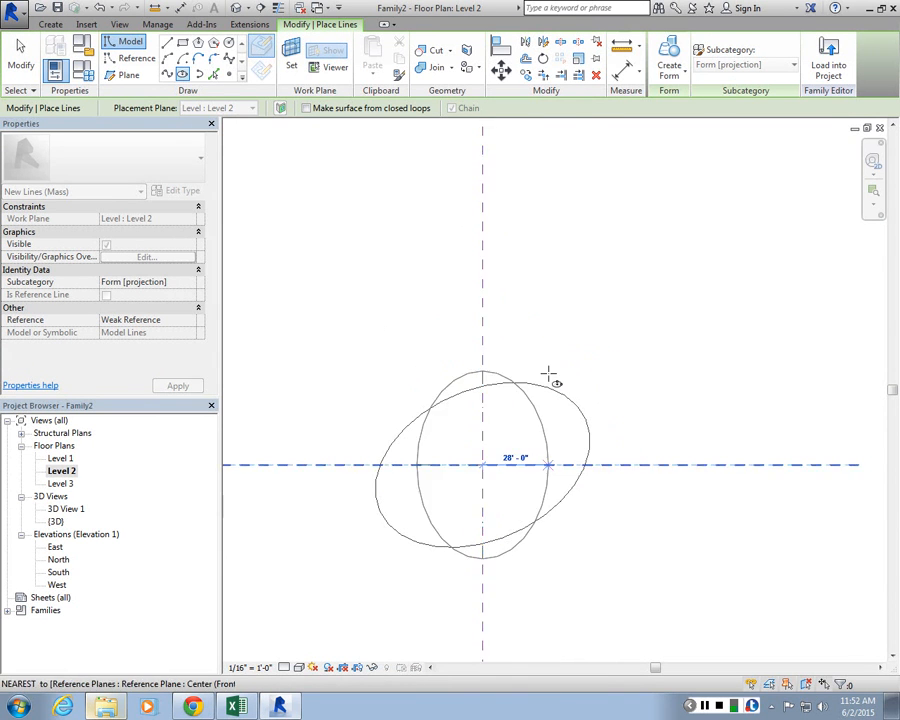
{"action": "left_click", "coordinate": [555, 373]}
Draw an ellipse on Level 3 centred on the reference plane intersection with its axis tilted, and return to the 3D view
{"action": "double_click", "coordinate": [60, 483]}
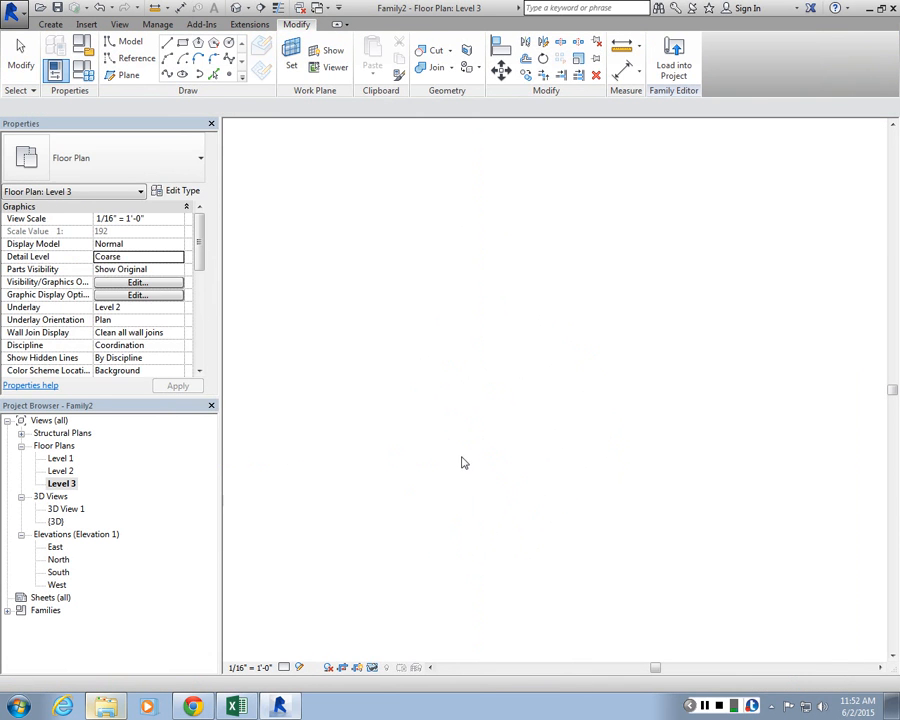
{"action": "left_click", "coordinate": [182, 74]}
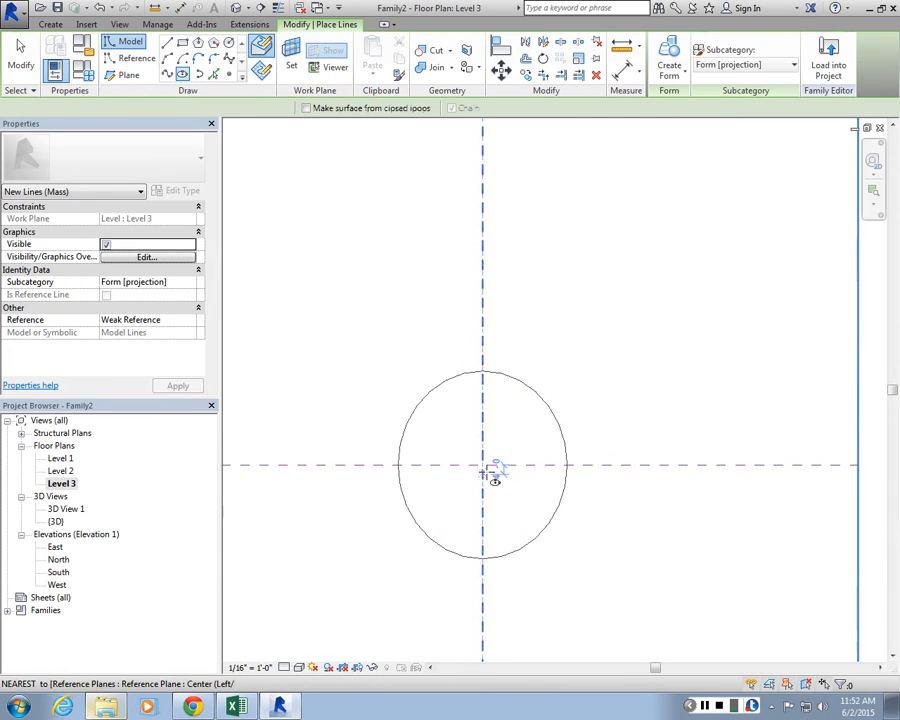
{"action": "left_click", "coordinate": [482, 464]}
{"action": "left_click", "coordinate": [440, 377]}
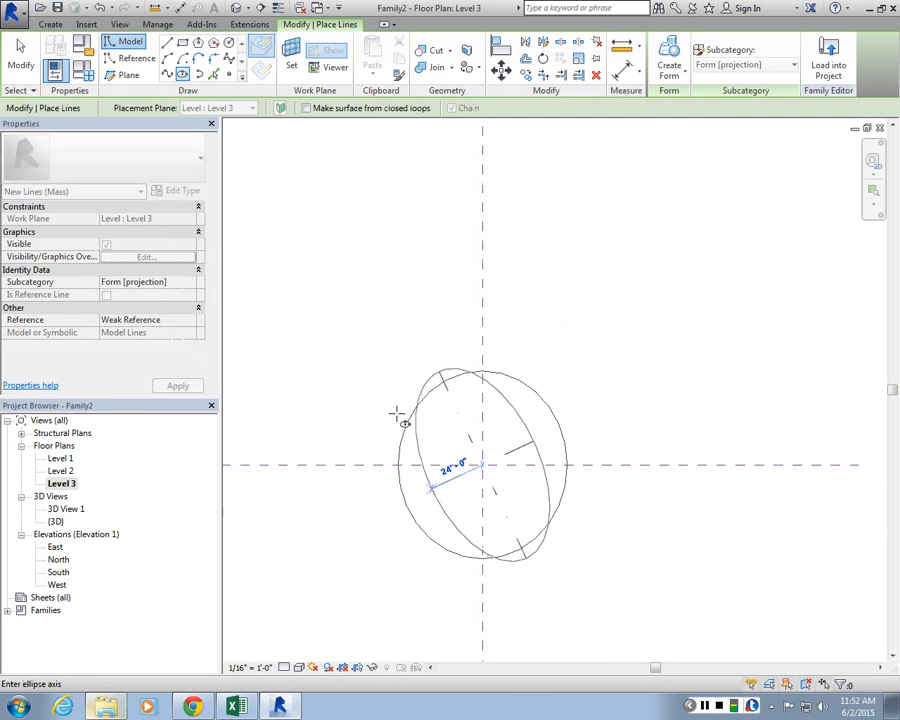
{"action": "left_click", "coordinate": [397, 413]}
{"action": "left_click", "coordinate": [237, 8]}
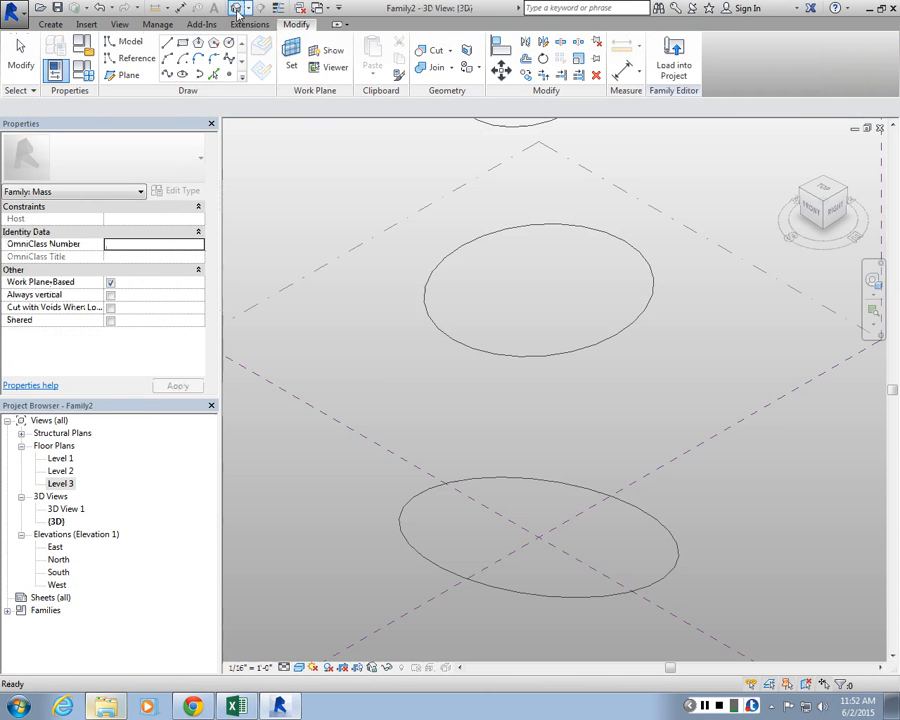
{"action": "scroll", "coordinate": [645, 418], "scroll_direction": "down", "scroll_amount": 4}
{"action": "scroll", "coordinate": [704, 348], "scroll_direction": "up", "scroll_amount": 1}
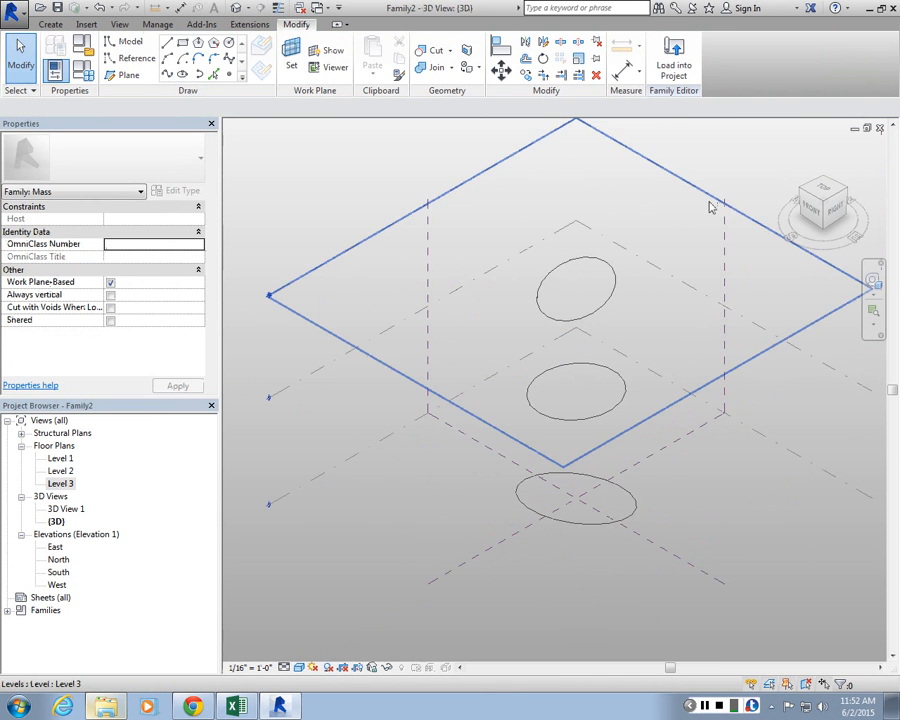
Create a solid form lofted through the three ellipses on Levels 1, 2 and 3
{"action": "scroll", "coordinate": [708, 206], "scroll_direction": "down", "scroll_amount": 2}
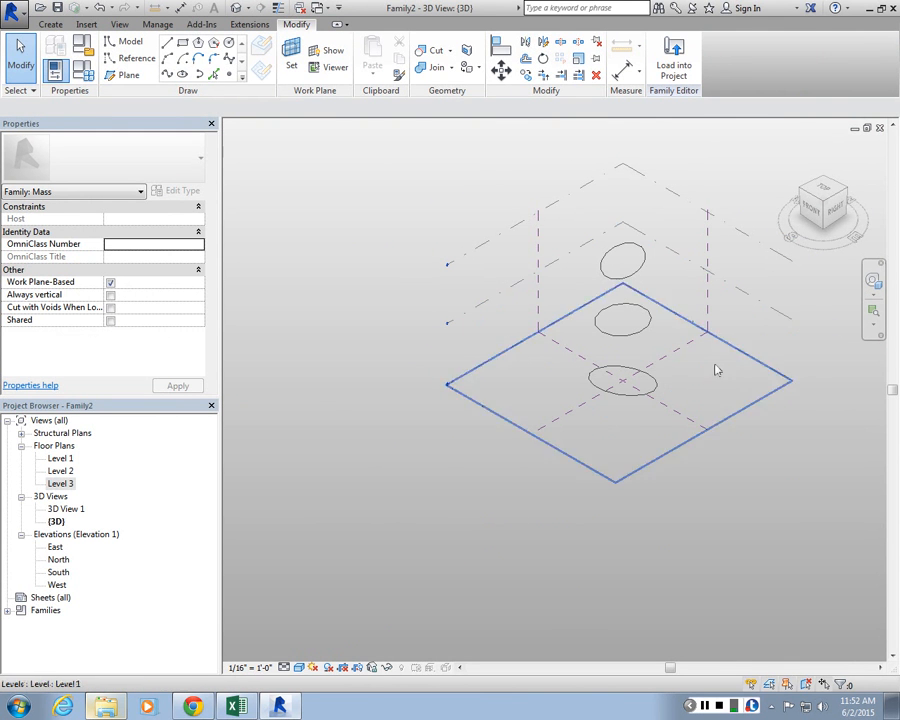
{"action": "left_click", "coordinate": [658, 387]}
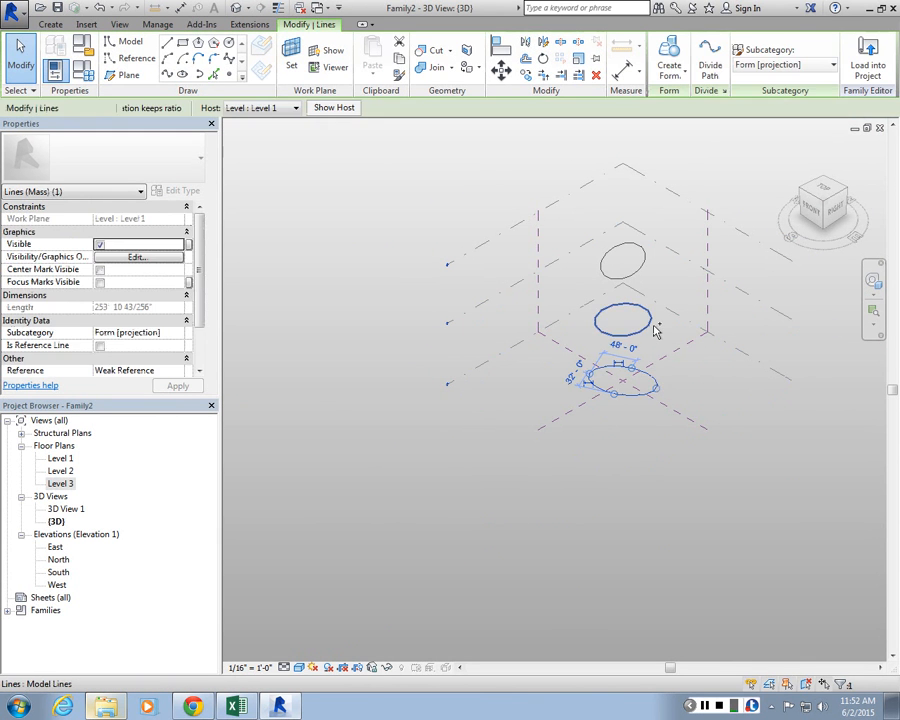
{"action": "left_click", "coordinate": [651, 320], "text": "ctrl"}
{"action": "left_click", "coordinate": [645, 260], "text": "ctrl"}
{"action": "left_click", "coordinate": [650, 55]}
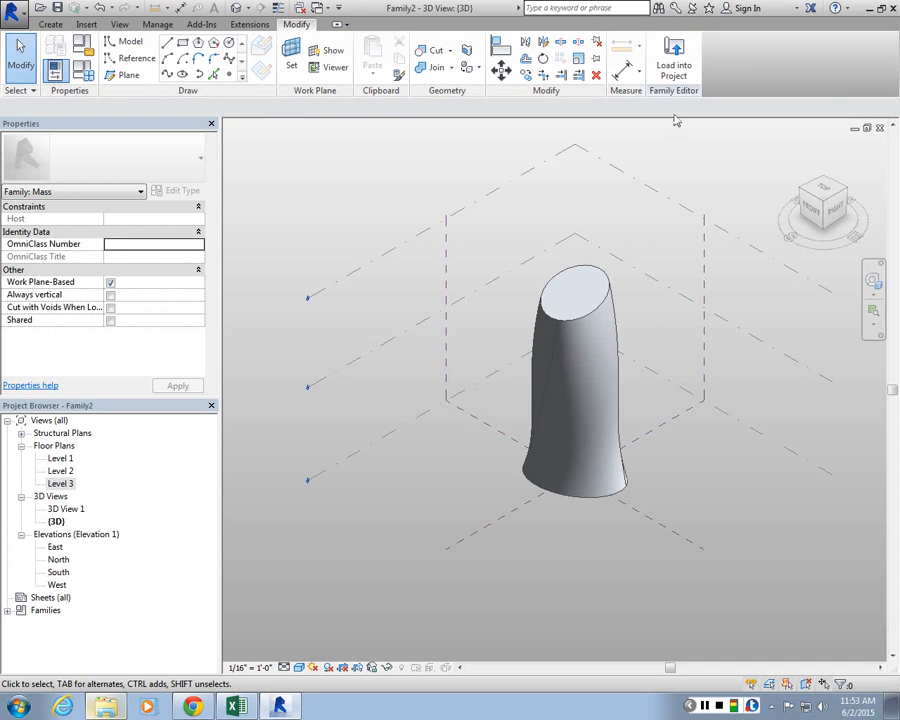
Load the mass family into Project1 and place one instance beside the existing ellipse tower in the Level 1 plan
{"action": "left_click", "coordinate": [688, 74]}
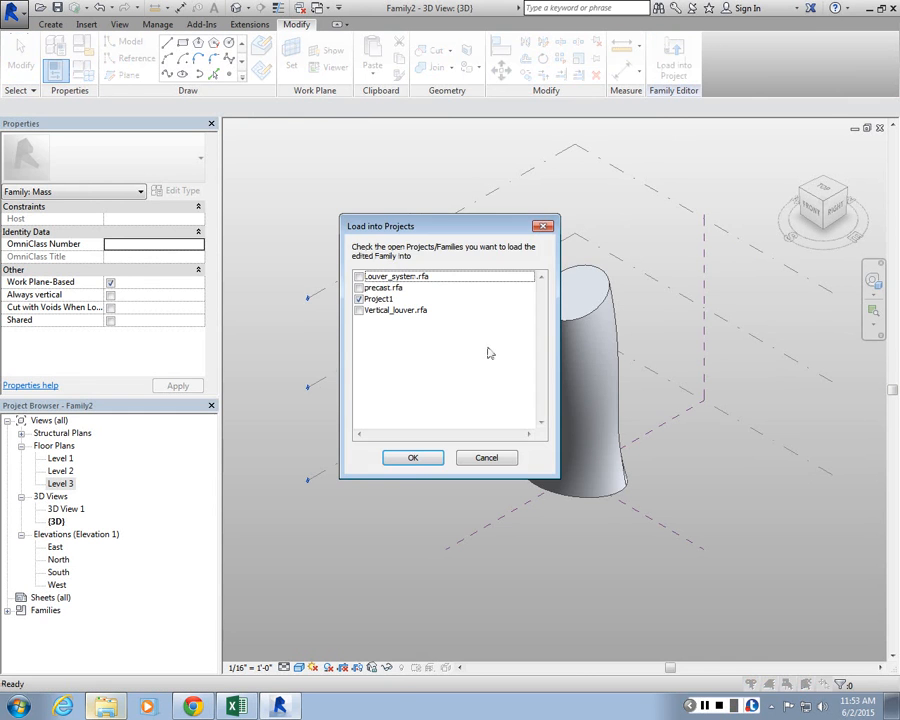
{"action": "left_click", "coordinate": [413, 458]}
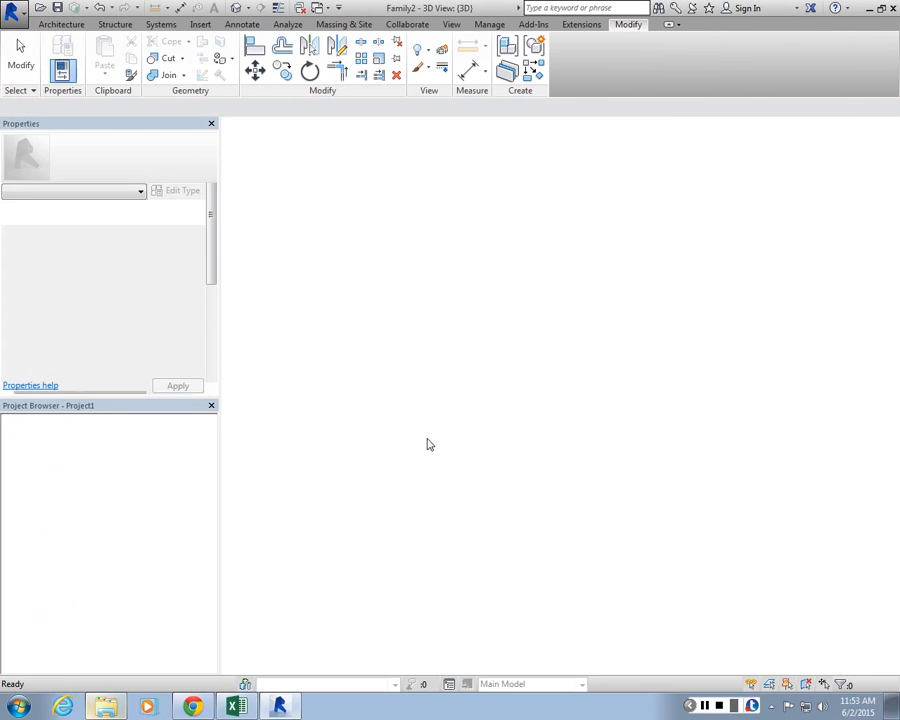
{"action": "middle_click_drag", "start_coordinate": [598, 458], "coordinate": [521, 463]}
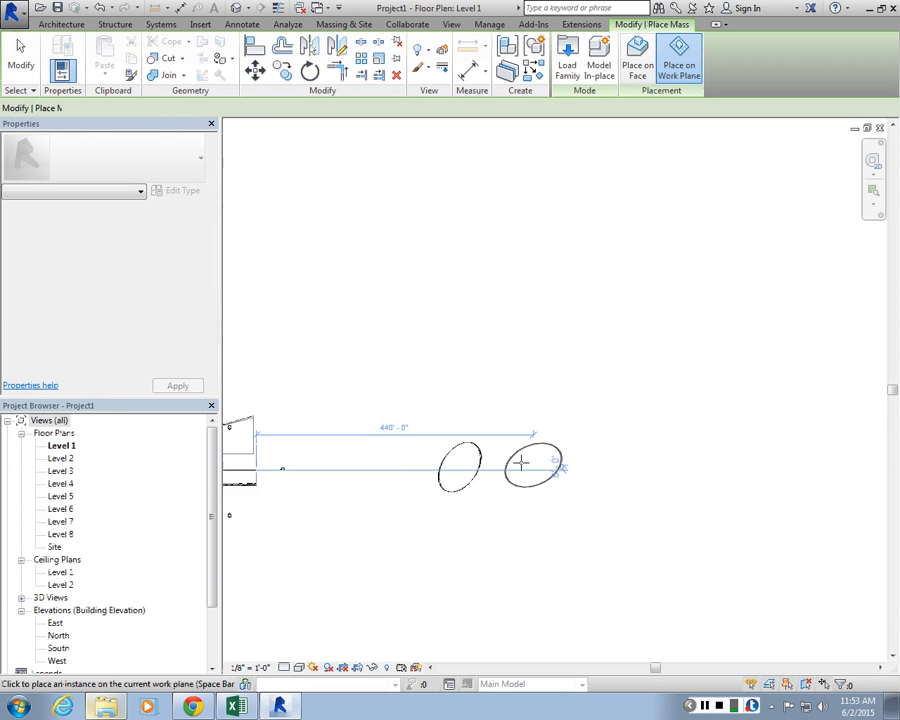
{"action": "scroll", "coordinate": [521, 462], "scroll_direction": "up", "scroll_amount": 5}
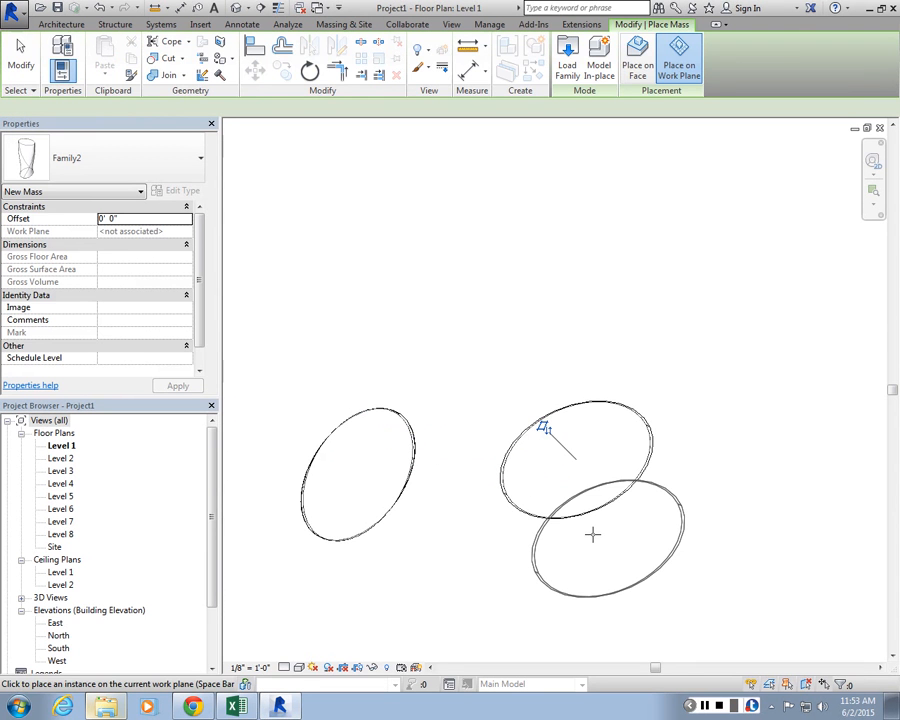
{"action": "key", "text": "Escape"}
Assign mass floors at all levels, Level 1 through Level 27, to the newly placed mass in the project's 3D view
{"action": "key", "text": "ctrl+Tab"}
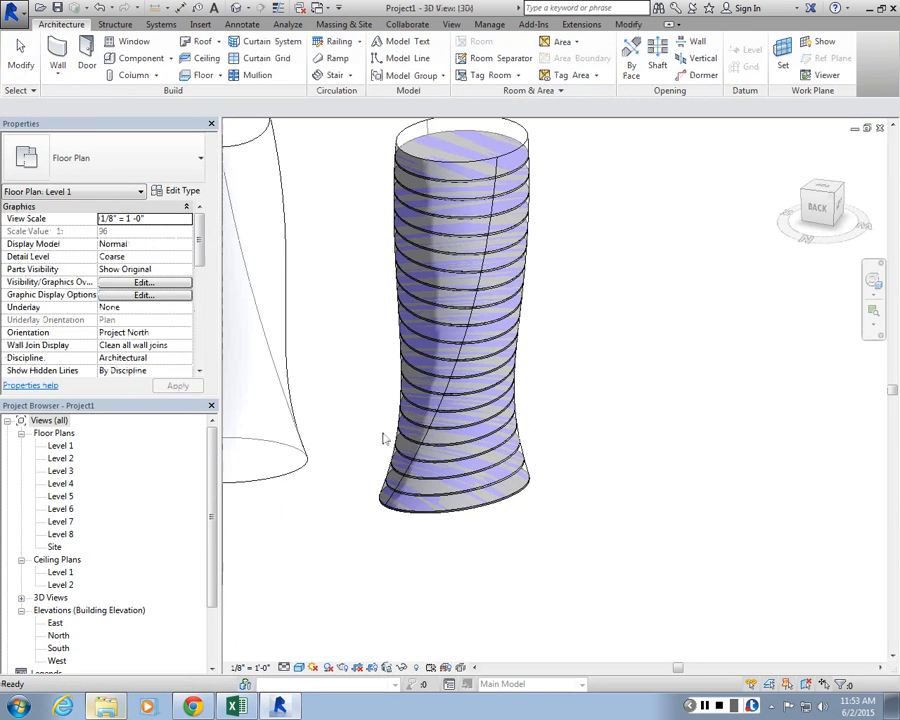
{"action": "scroll", "coordinate": [382, 437], "scroll_direction": "down", "scroll_amount": 3}
{"action": "middle_click_drag", "start_coordinate": [382, 437], "coordinate": [497, 438]}
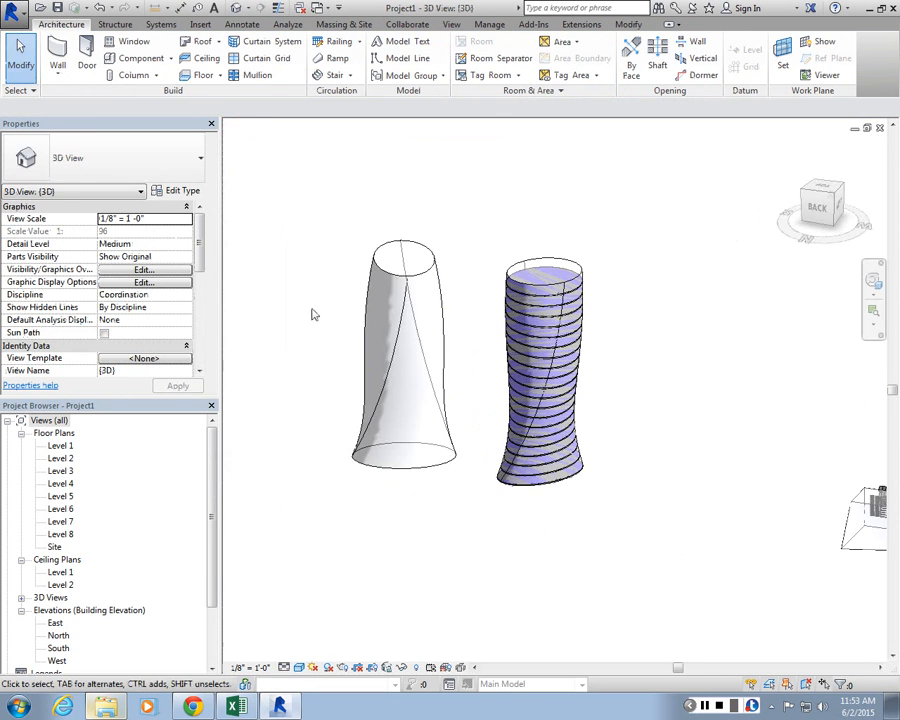
{"action": "left_click", "coordinate": [420, 287]}
{"action": "scroll", "coordinate": [422, 288], "scroll_direction": "up", "scroll_amount": 2}
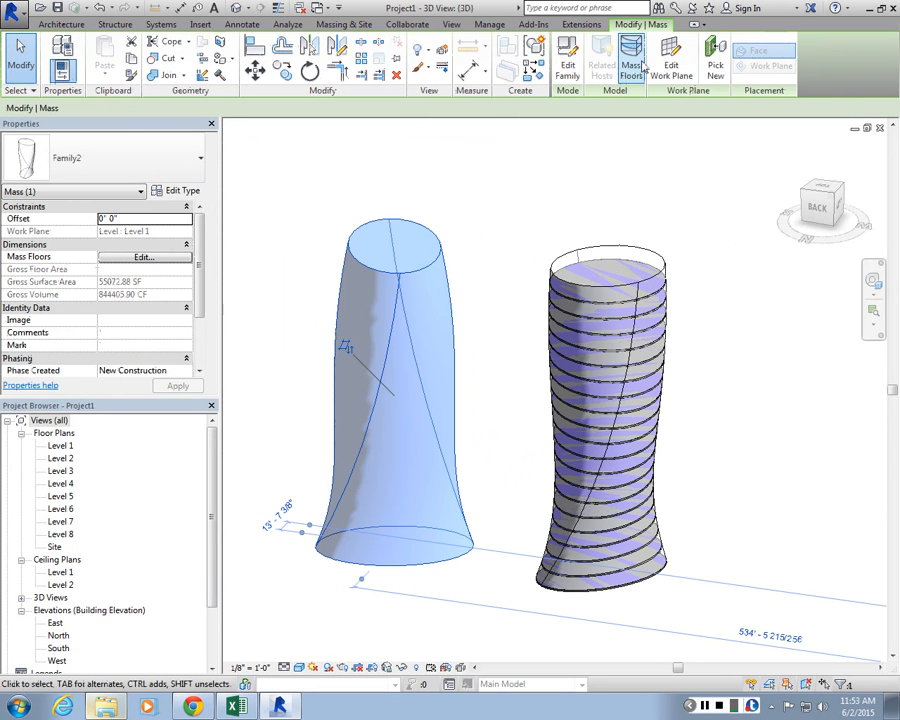
{"action": "left_click", "coordinate": [144, 257]}
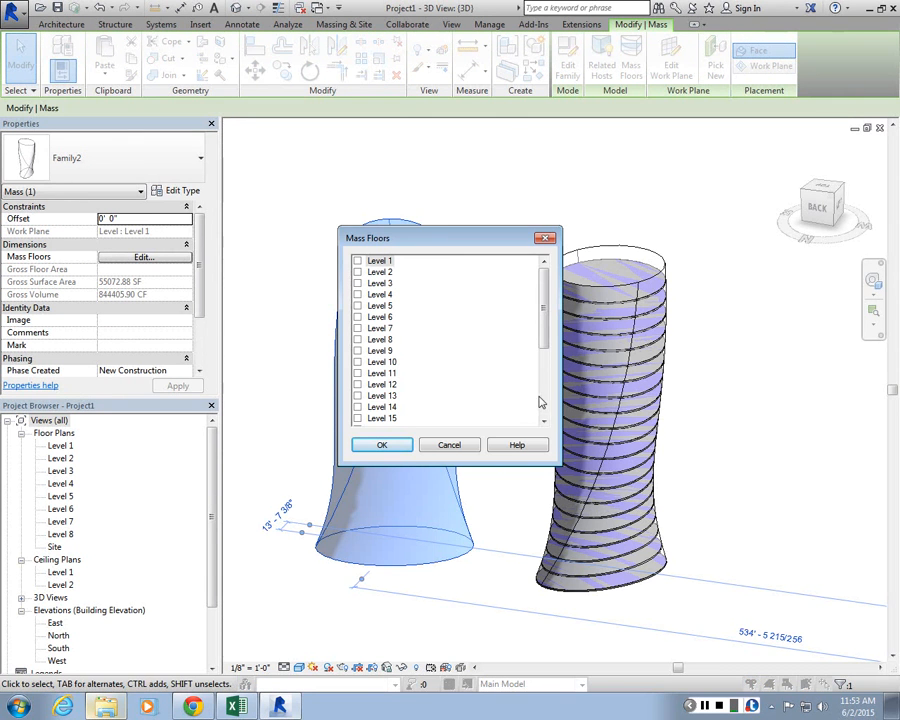
{"action": "left_click_drag", "start_coordinate": [380, 284], "coordinate": [383, 425]}
{"action": "key", "text": "space"}
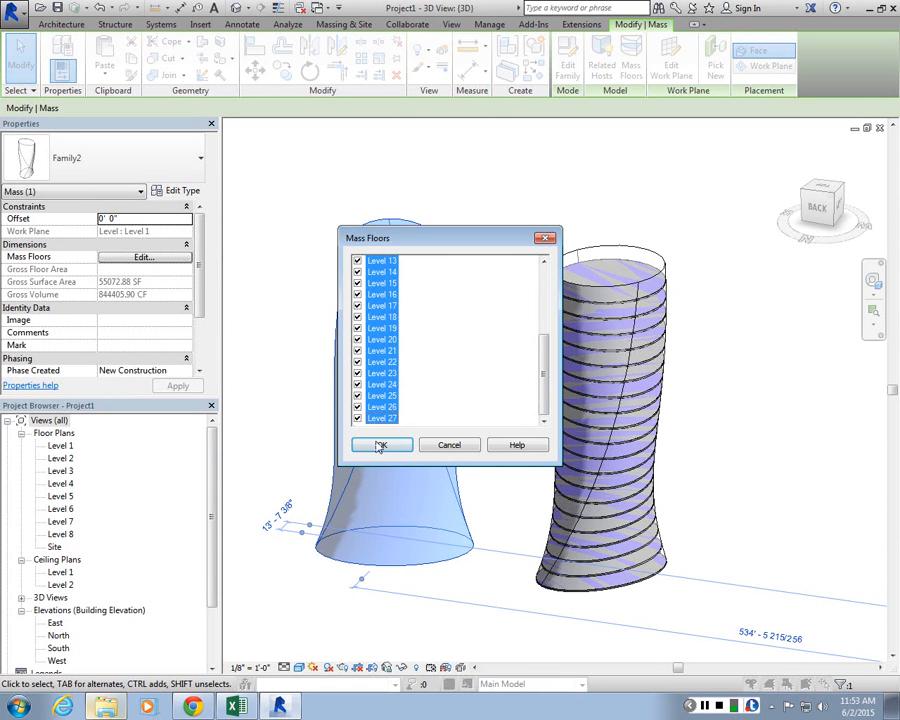
{"action": "left_click", "coordinate": [380, 446]}
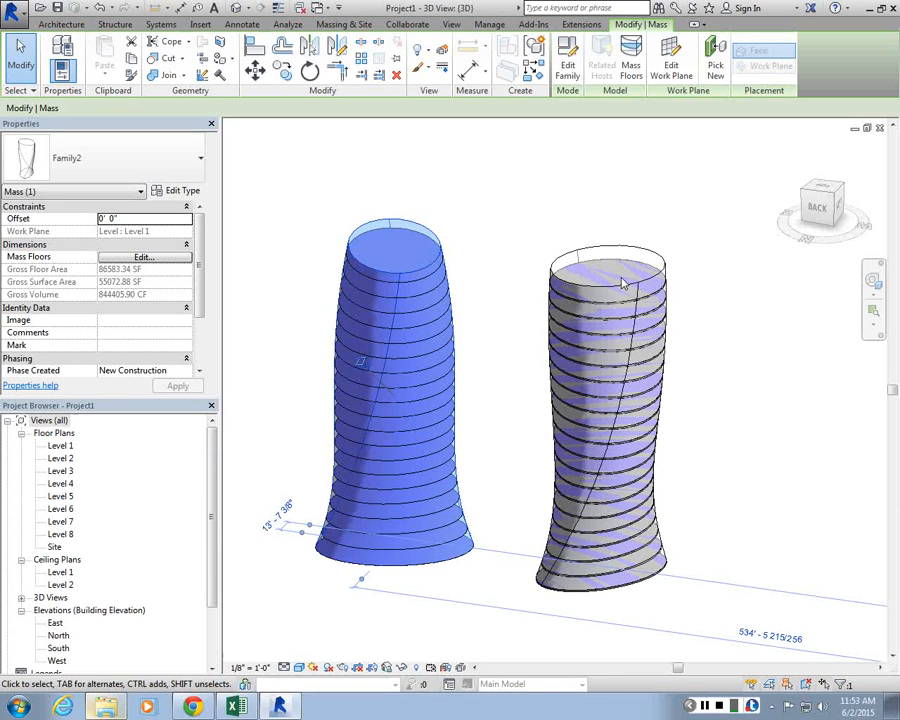
Review the new floored mass's properties and compare it with the neighbouring ellipse tower in 3D
{"action": "left_click", "coordinate": [438, 190]}
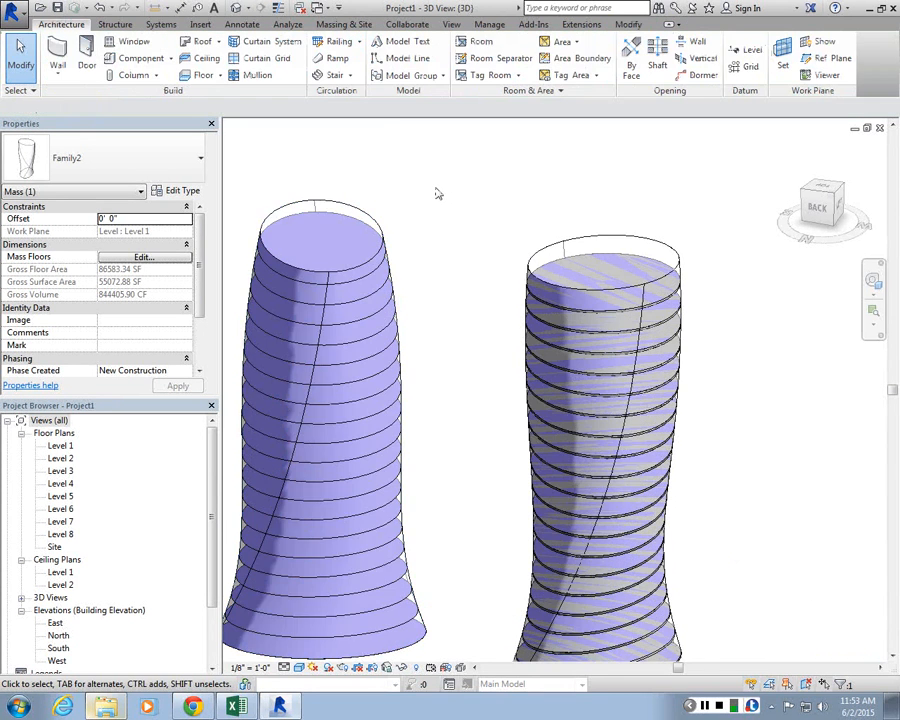
{"action": "left_click", "coordinate": [393, 200]}
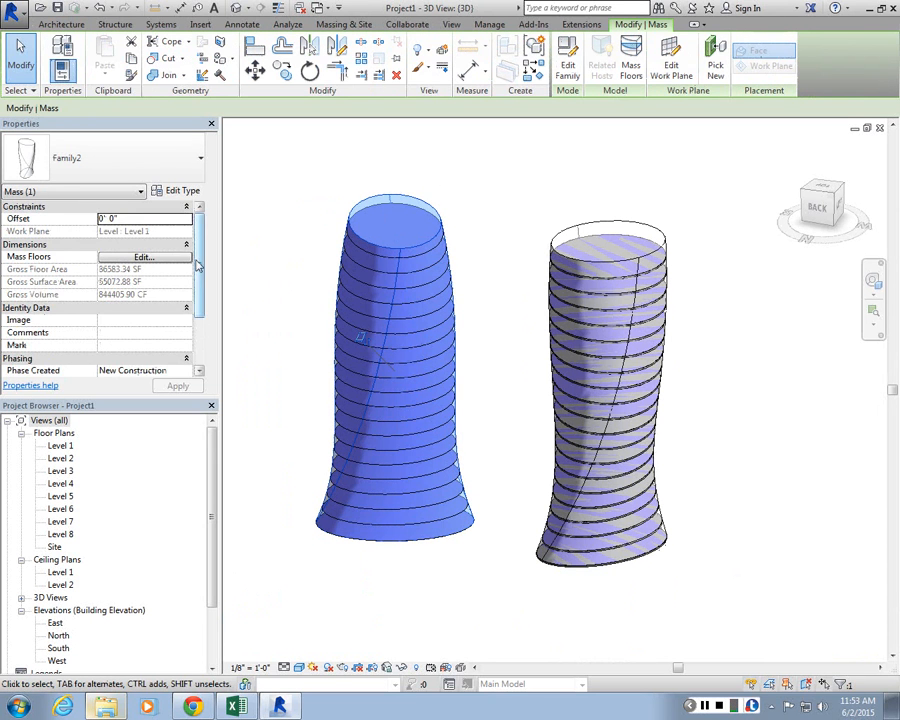
{"action": "scroll", "coordinate": [130, 326], "scroll_direction": "down", "scroll_amount": 3}
{"action": "key", "text": "Escape"}
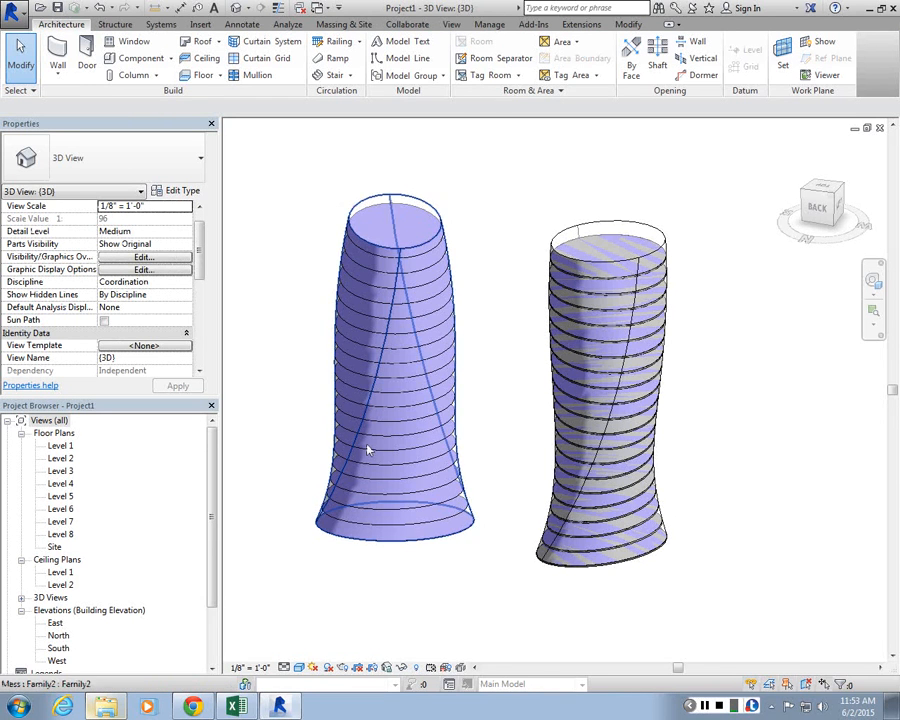
{"action": "scroll", "coordinate": [384, 280], "scroll_direction": "up", "scroll_amount": 2}
{"action": "scroll", "coordinate": [390, 309], "scroll_direction": "down", "scroll_amount": 3}
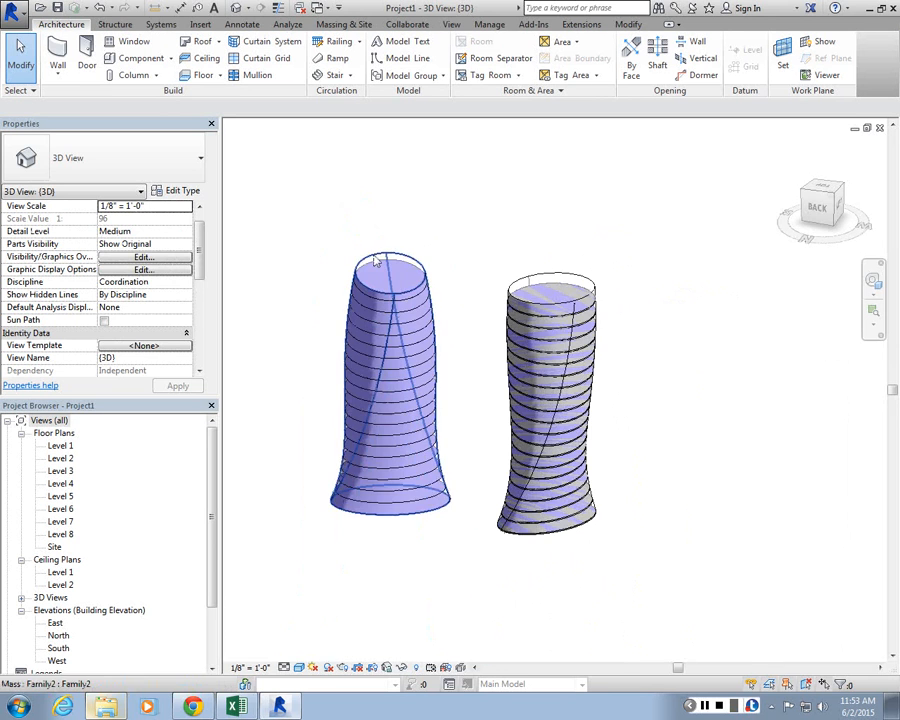
Return to the Family2 mass family and examine the form in its Level 1 floor plan
{"action": "left_click", "coordinate": [856, 129]}
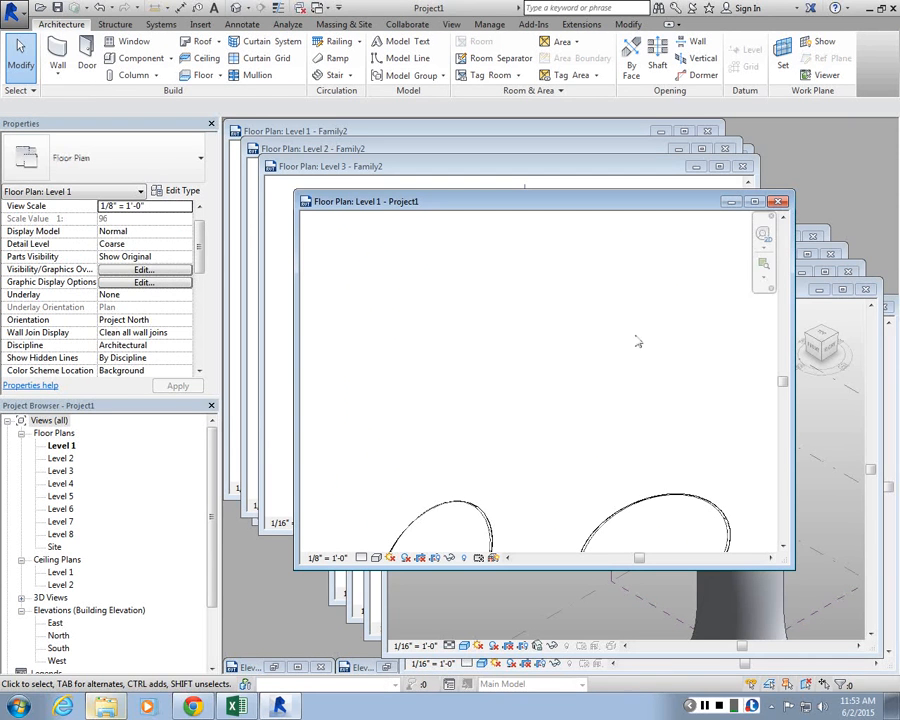
{"action": "double_click", "coordinate": [801, 293]}
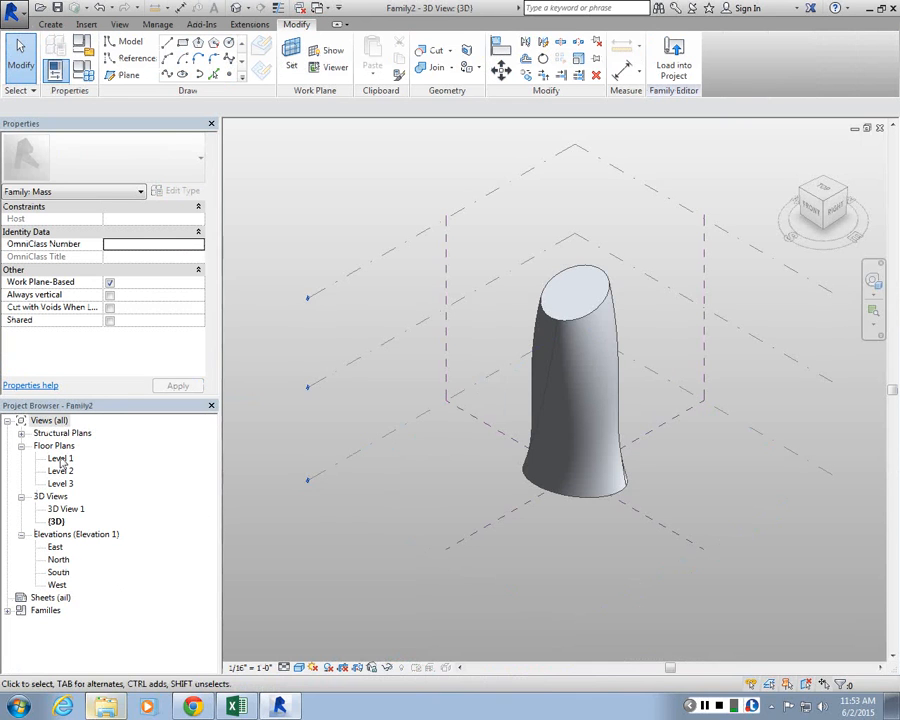
{"action": "double_click", "coordinate": [90, 459]}
{"action": "scroll", "coordinate": [466, 520], "scroll_direction": "down", "scroll_amount": 2}
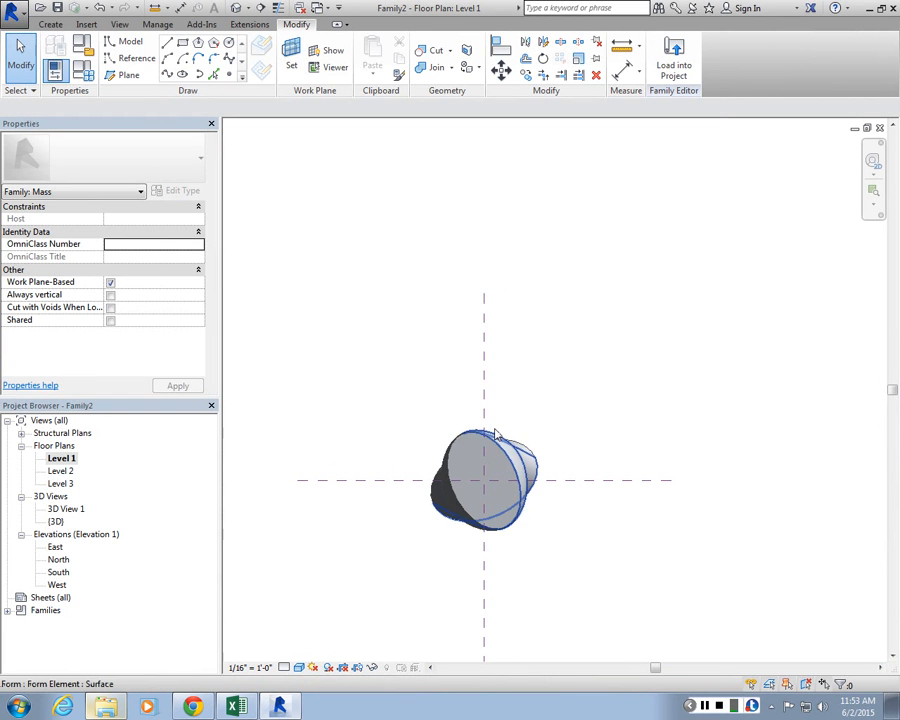
{"action": "scroll", "coordinate": [468, 505], "scroll_direction": "up", "scroll_amount": 2}
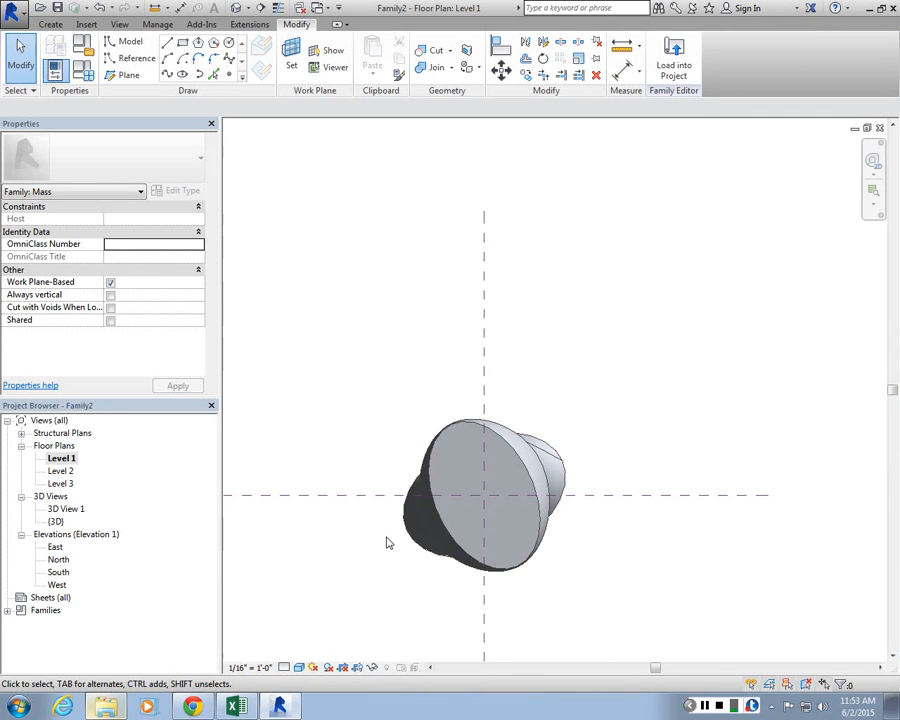
{"action": "left_click_drag", "start_coordinate": [344, 344], "coordinate": [669, 632]}
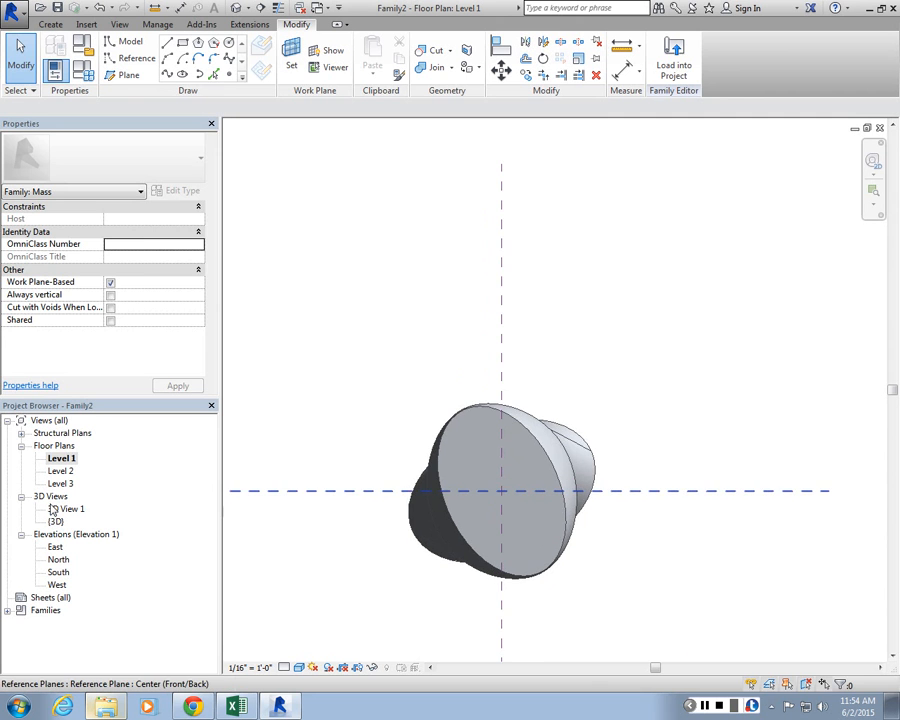
Examine the form's profiles in the Level 2 plan and its relation to the Level 1 plane in 3D
{"action": "double_click", "coordinate": [64, 470]}
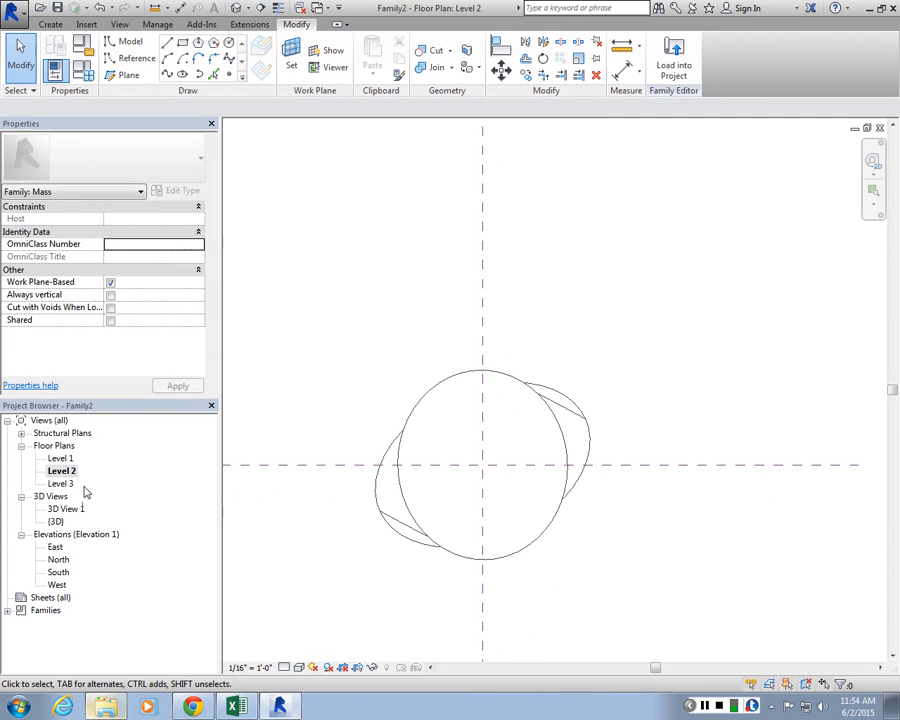
{"action": "double_click", "coordinate": [56, 521]}
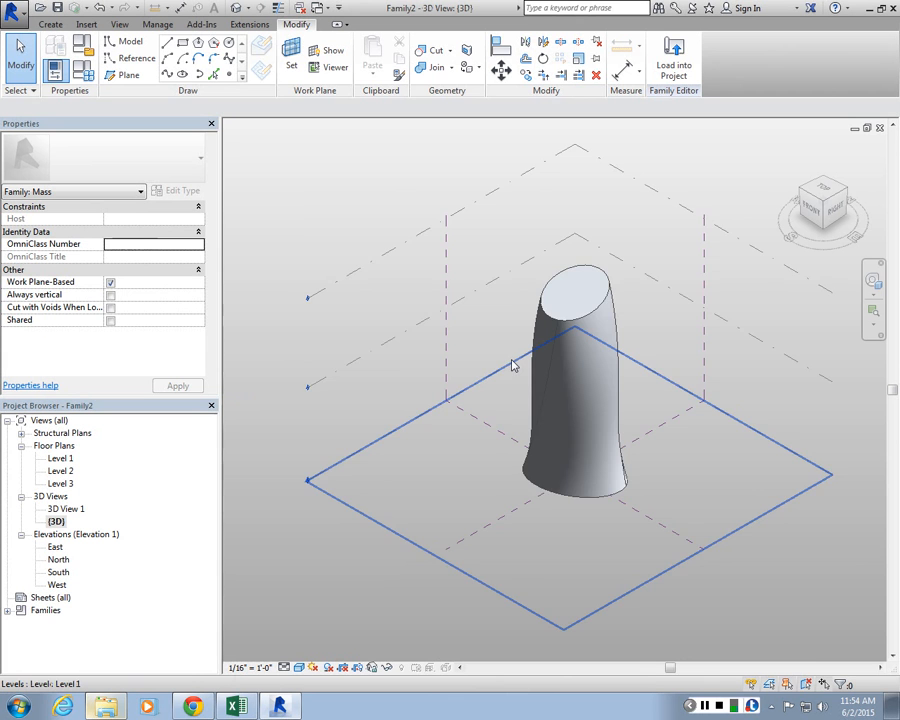
{"action": "scroll", "coordinate": [438, 342], "scroll_direction": "down", "scroll_amount": 3}
{"action": "scroll", "coordinate": [444, 334], "scroll_direction": "up", "scroll_amount": 2}
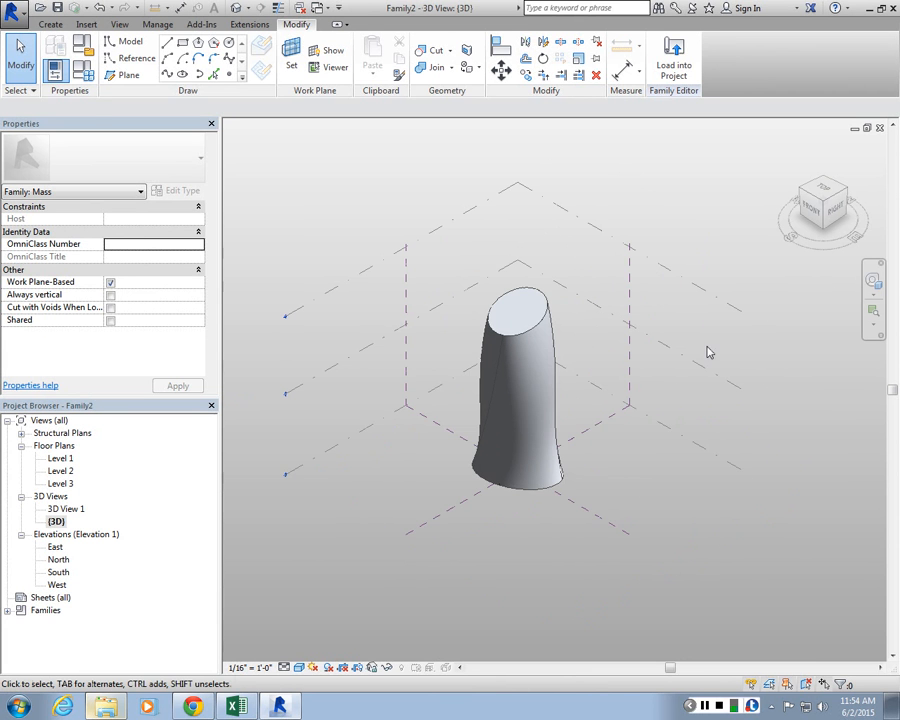
{"action": "left_click", "coordinate": [482, 510]}
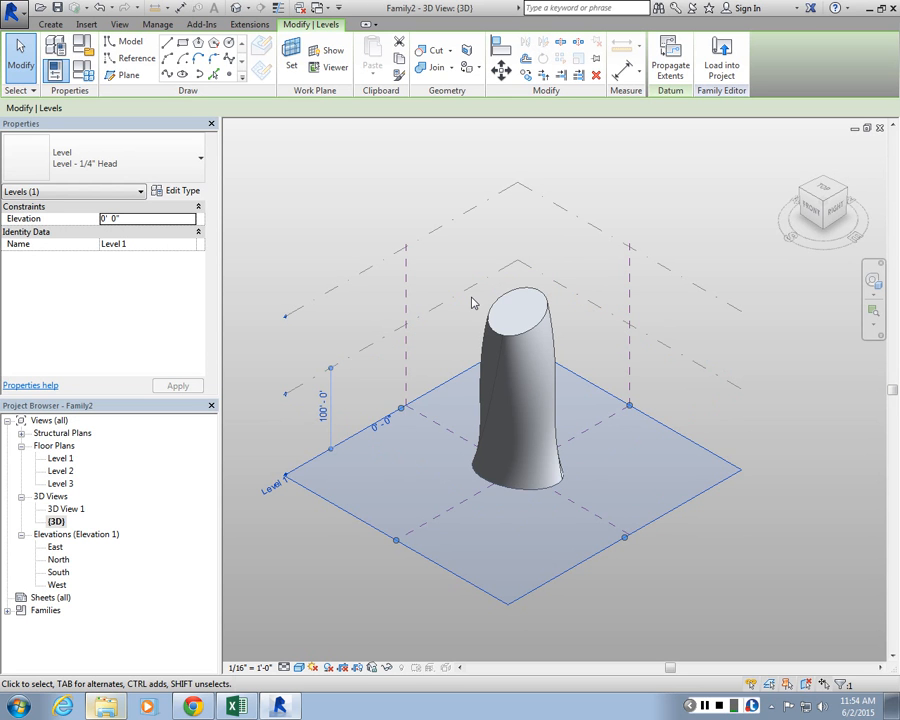
{"action": "left_click", "coordinate": [373, 240]}
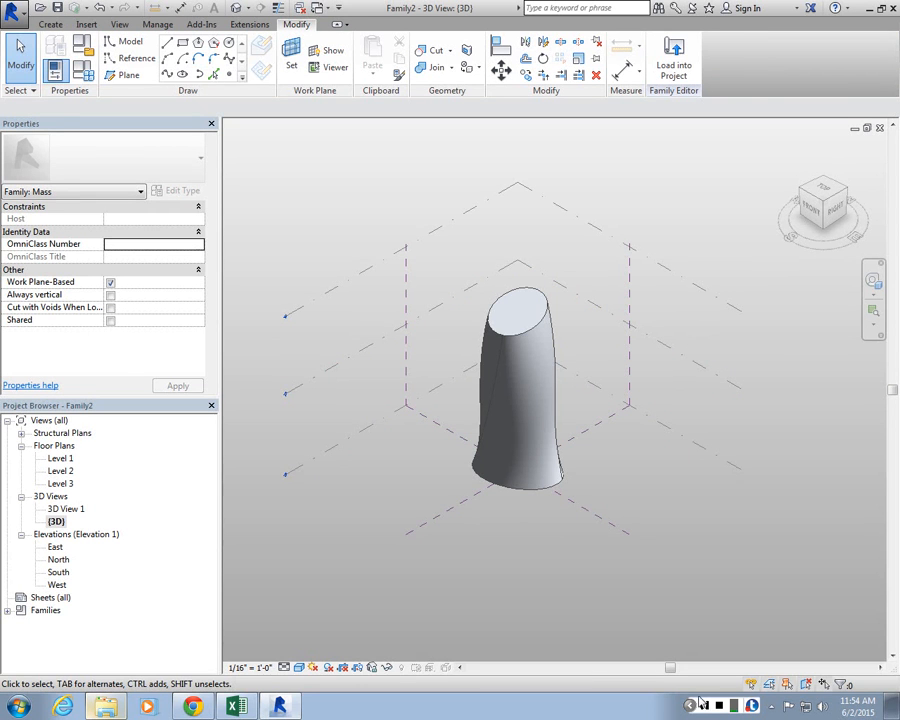
{"action": "middle_click_drag", "start_coordinate": [652, 478], "coordinate": [484, 311], "text": "shift"}
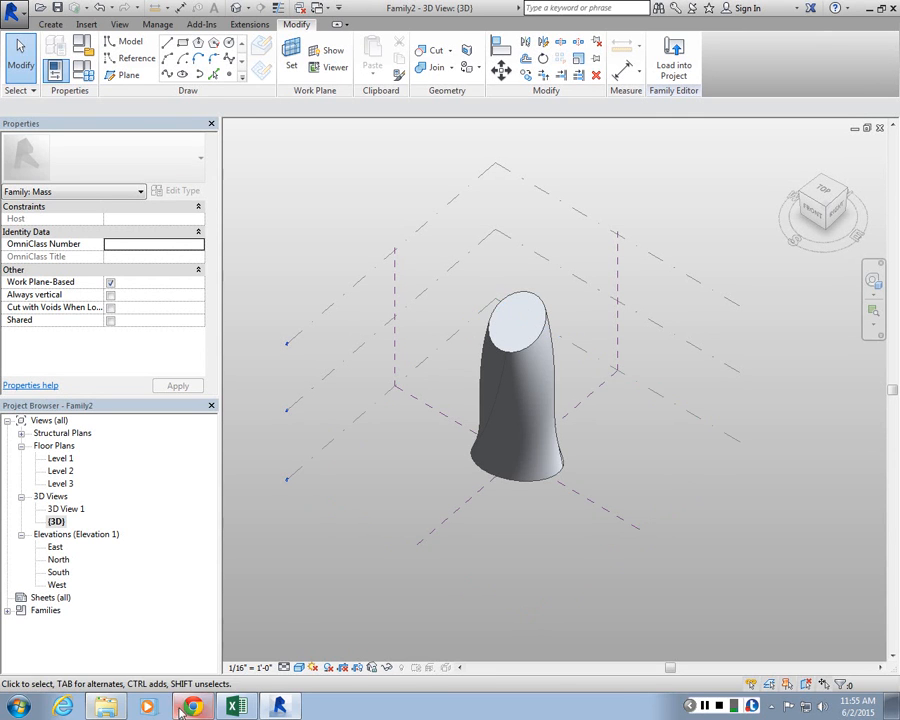
Switch to Chrome and search Google for "absolute towers"
{"action": "key", "text": "alt+Tab"}
{"action": "left_click", "coordinate": [297, 33]}
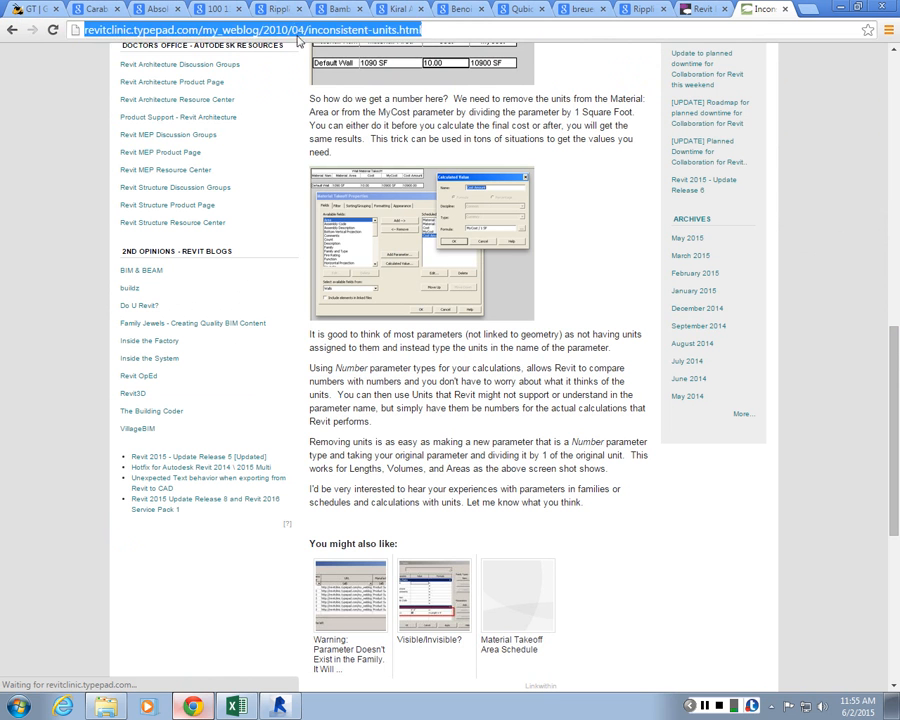
{"action": "type", "text": "mad"}
{"action": "key", "text": "BackSpace"}
{"action": "key", "text": "BackSpace"}
{"action": "key", "text": "BackSpace"}
{"action": "type", "text": "absolute"}
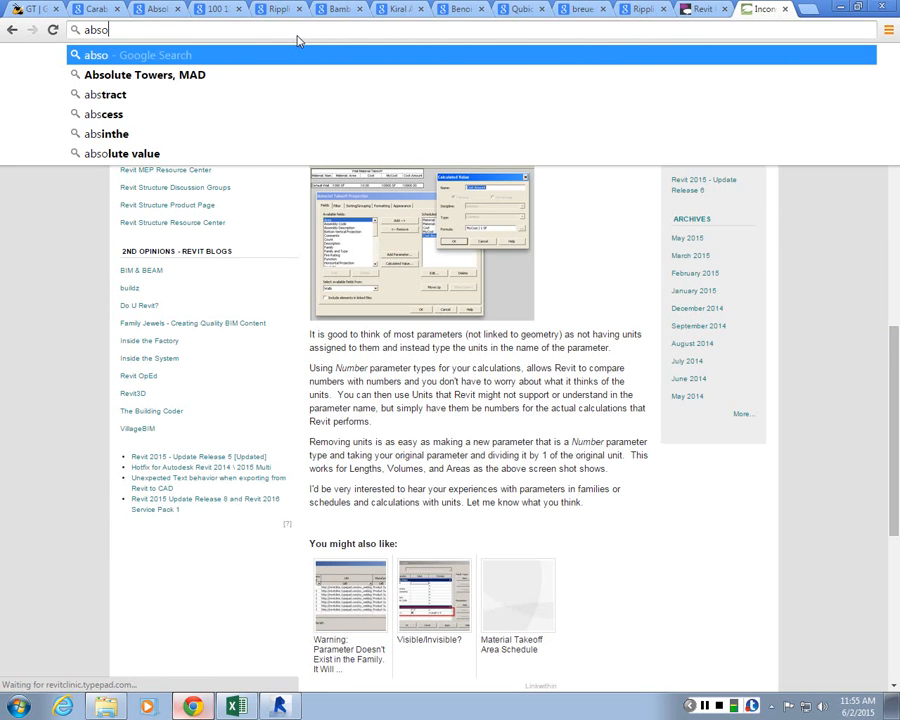
{"action": "key", "text": "Return"}
{"action": "left_click", "coordinate": [189, 67]}
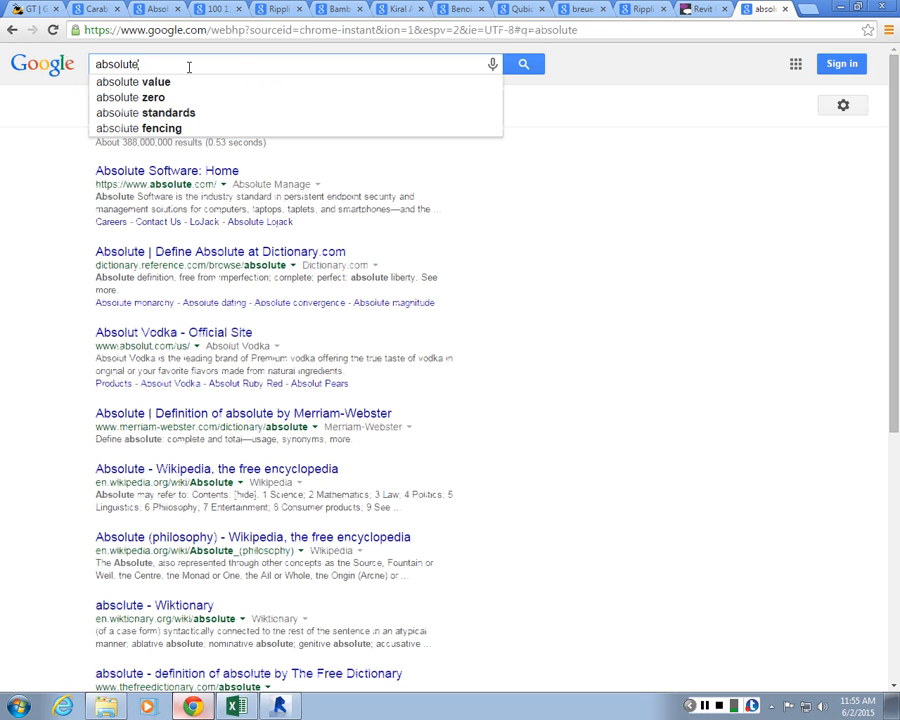
{"action": "type", "text": "towers"}
{"action": "key", "text": "Return"}
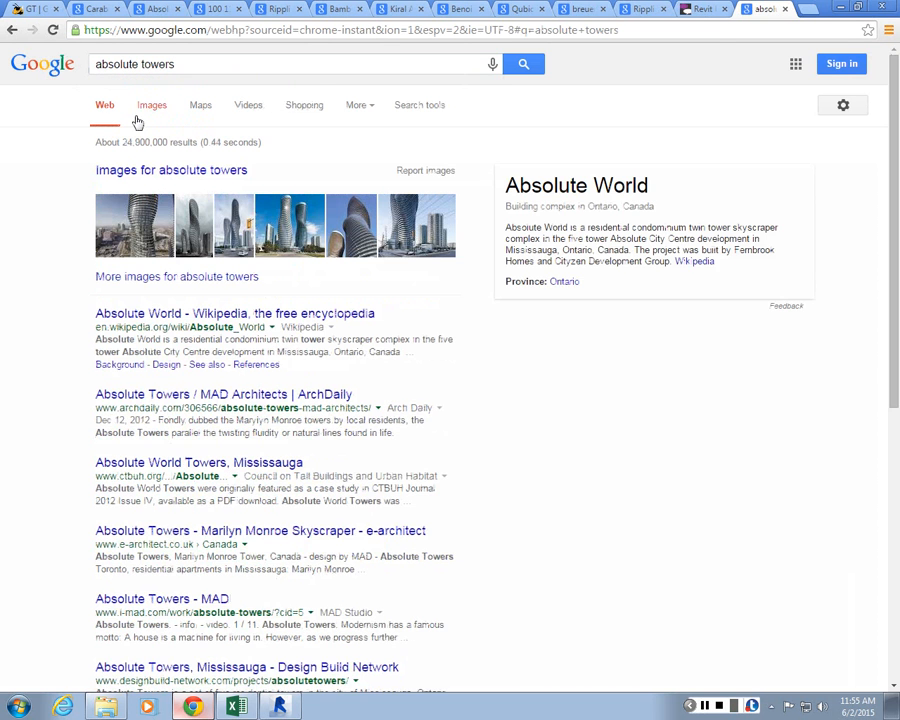
Browse the image results, enlarge a rendering of the twisting towers, and view the related Aqua tower images
{"action": "left_click", "coordinate": [150, 108]}
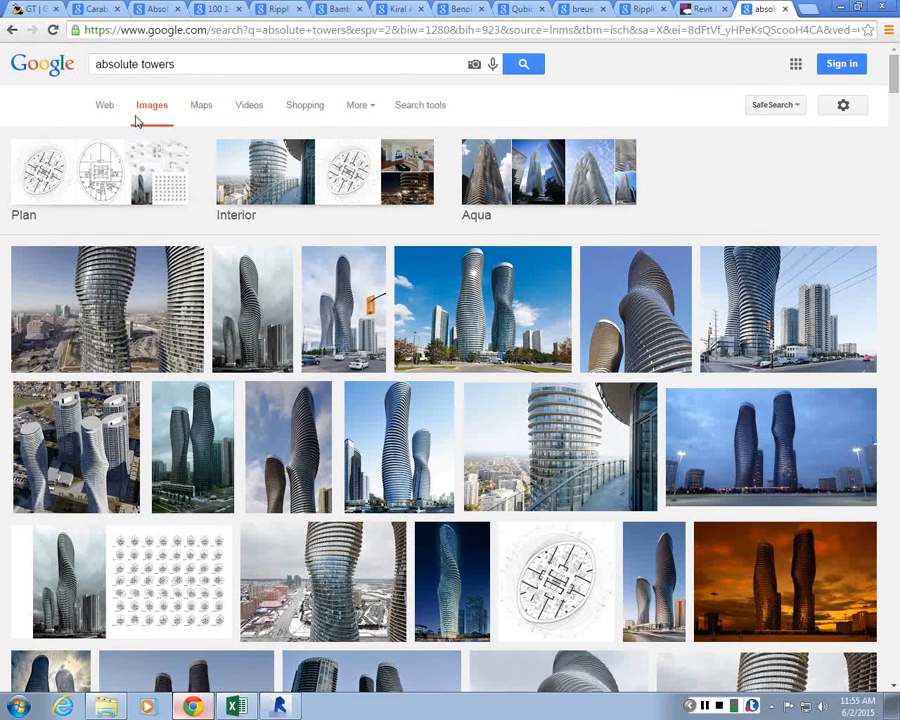
{"action": "left_click", "coordinate": [398, 445]}
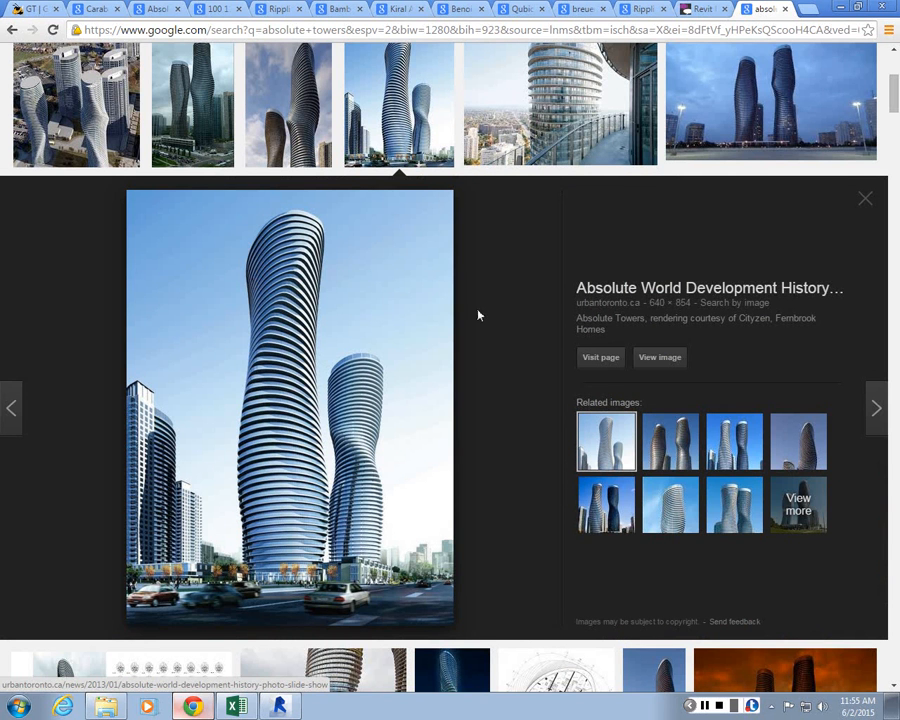
{"action": "left_click", "coordinate": [865, 199]}
{"action": "scroll", "coordinate": [393, 195], "scroll_direction": "up", "scroll_amount": 5}
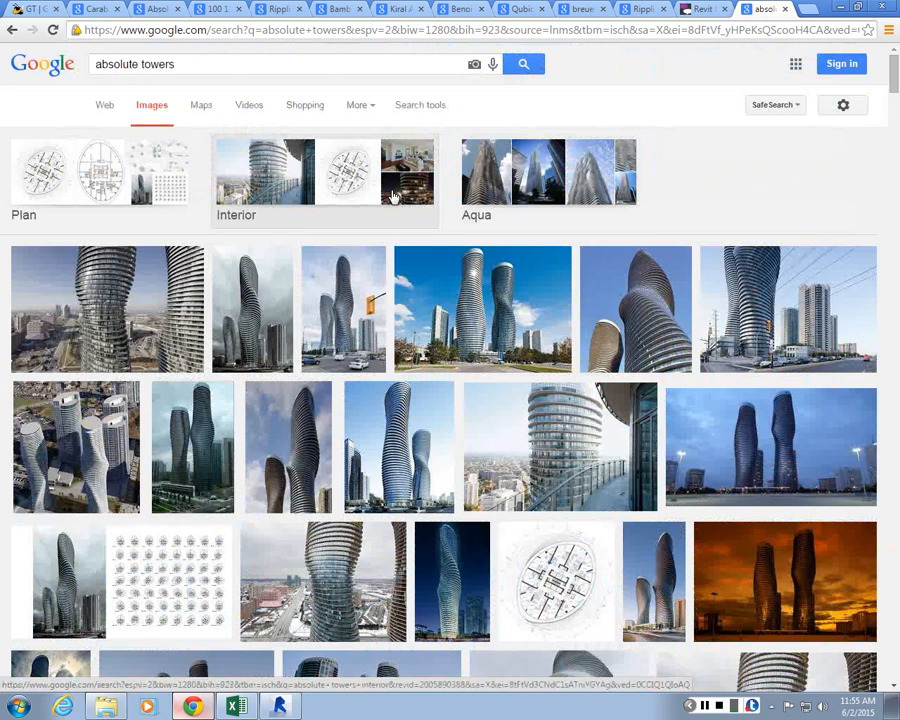
{"action": "left_click", "coordinate": [538, 195]}
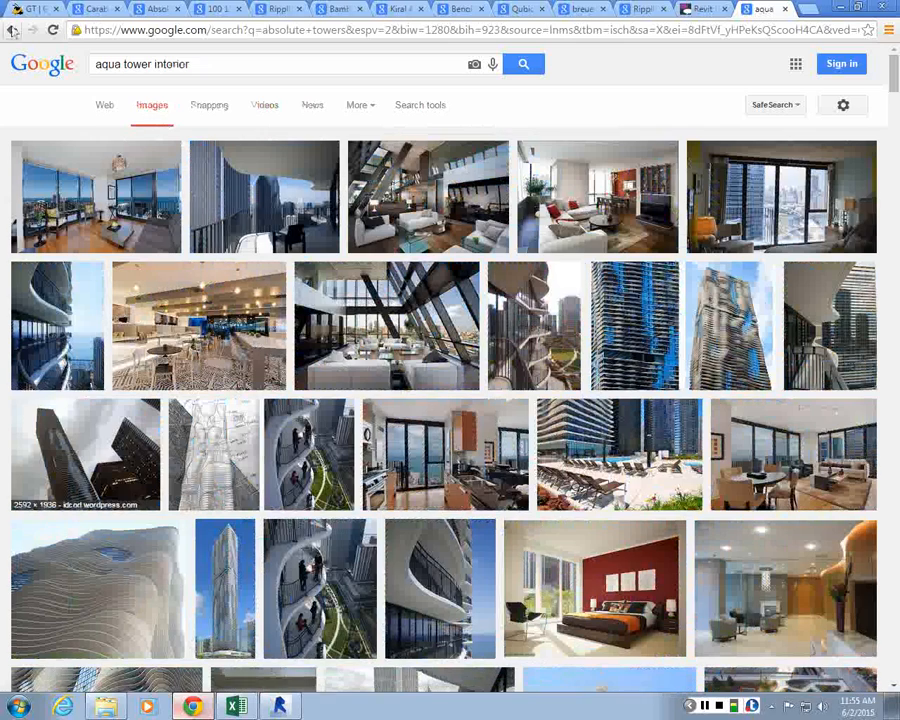
{"action": "left_click", "coordinate": [12, 31]}
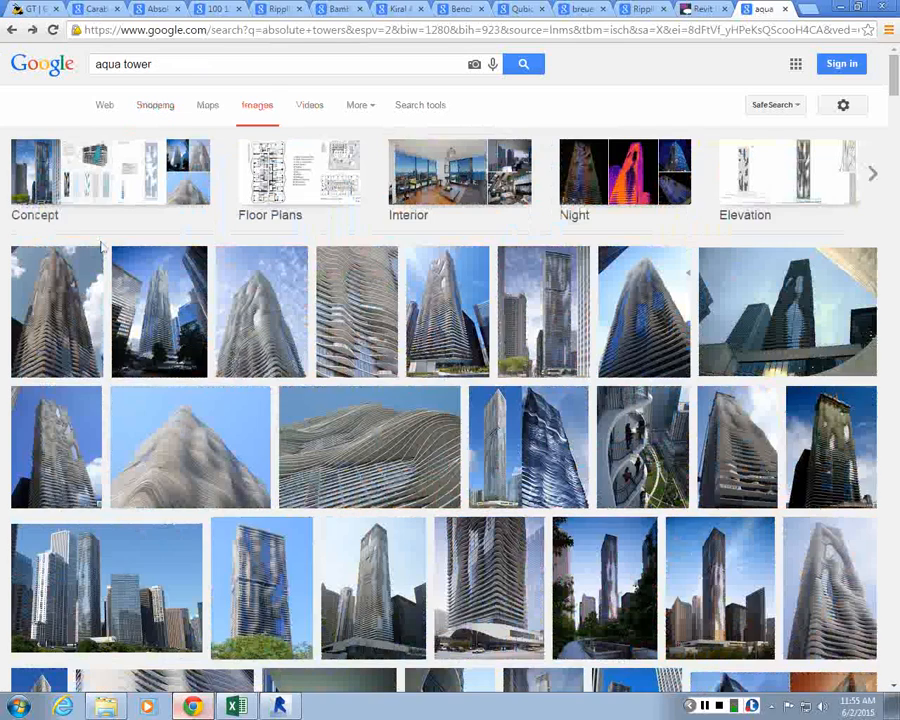